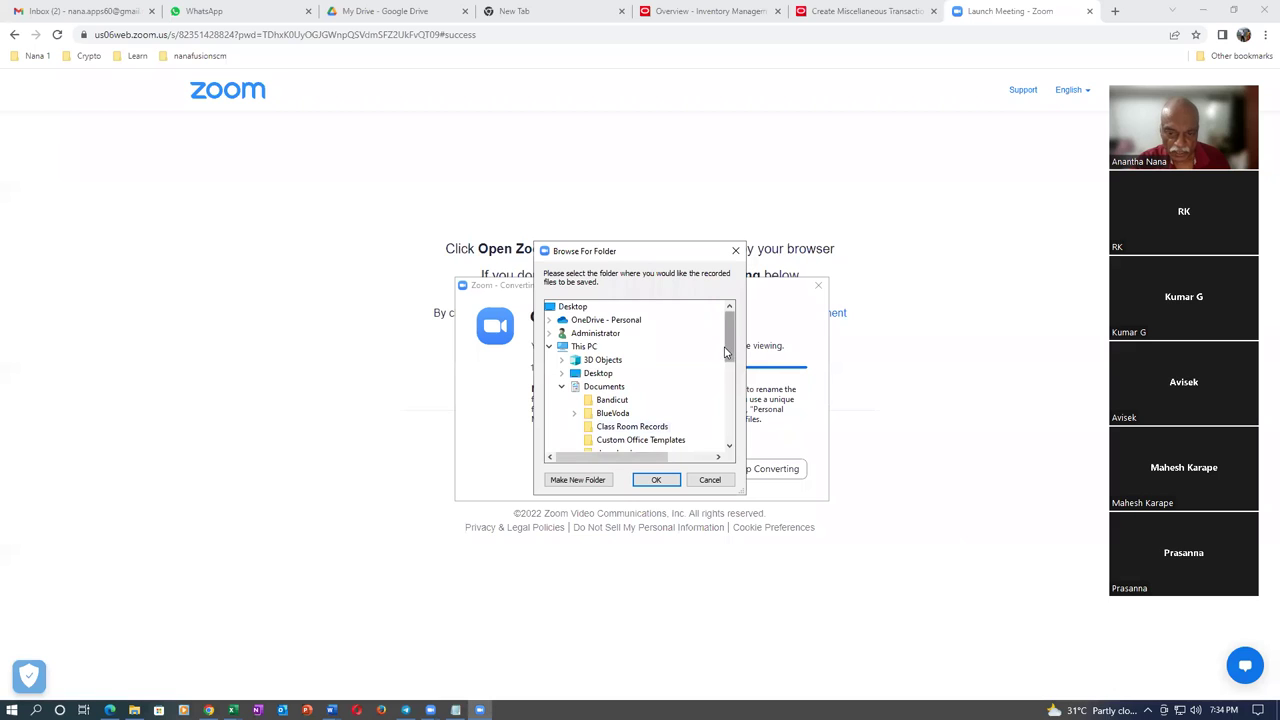
Step: Save the converted meeting recording in the Class Room Records folder under Fusion Inv 24th Sep on Main (J:)
drag(729, 353, 735, 441)
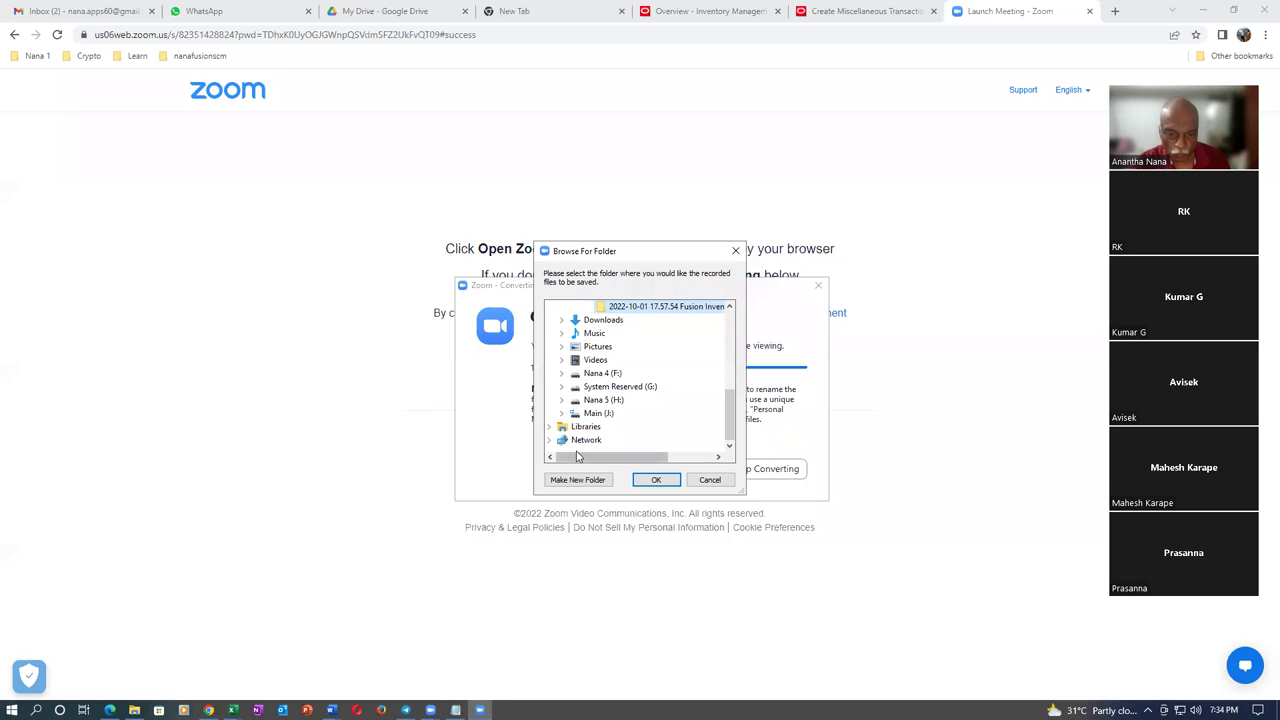
click(561, 400)
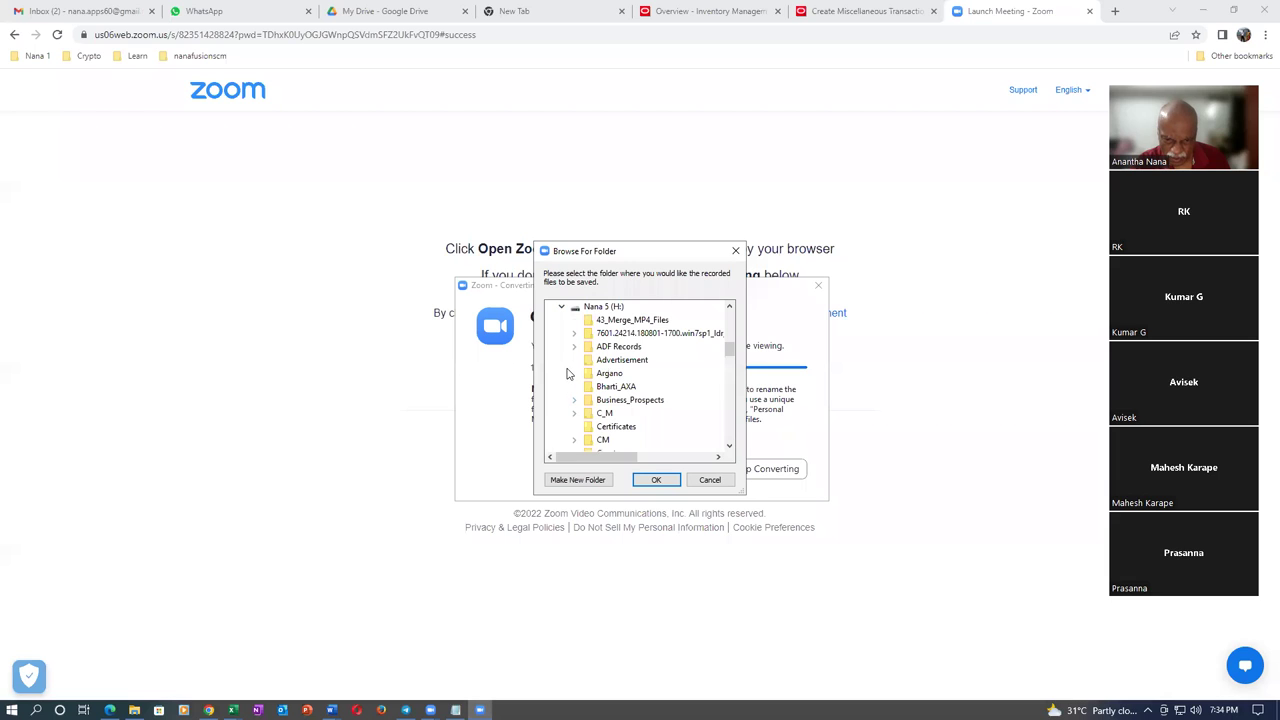
click(561, 306)
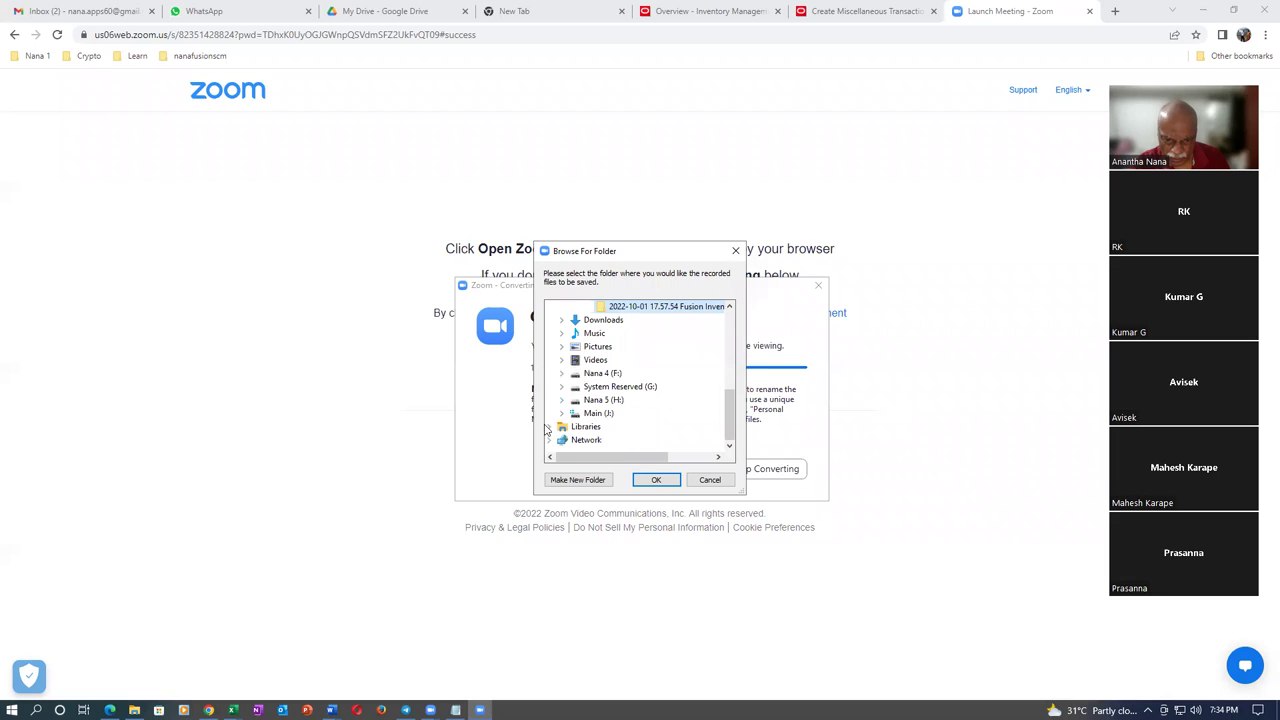
click(561, 413)
click(574, 346)
click(640, 360)
click(656, 480)
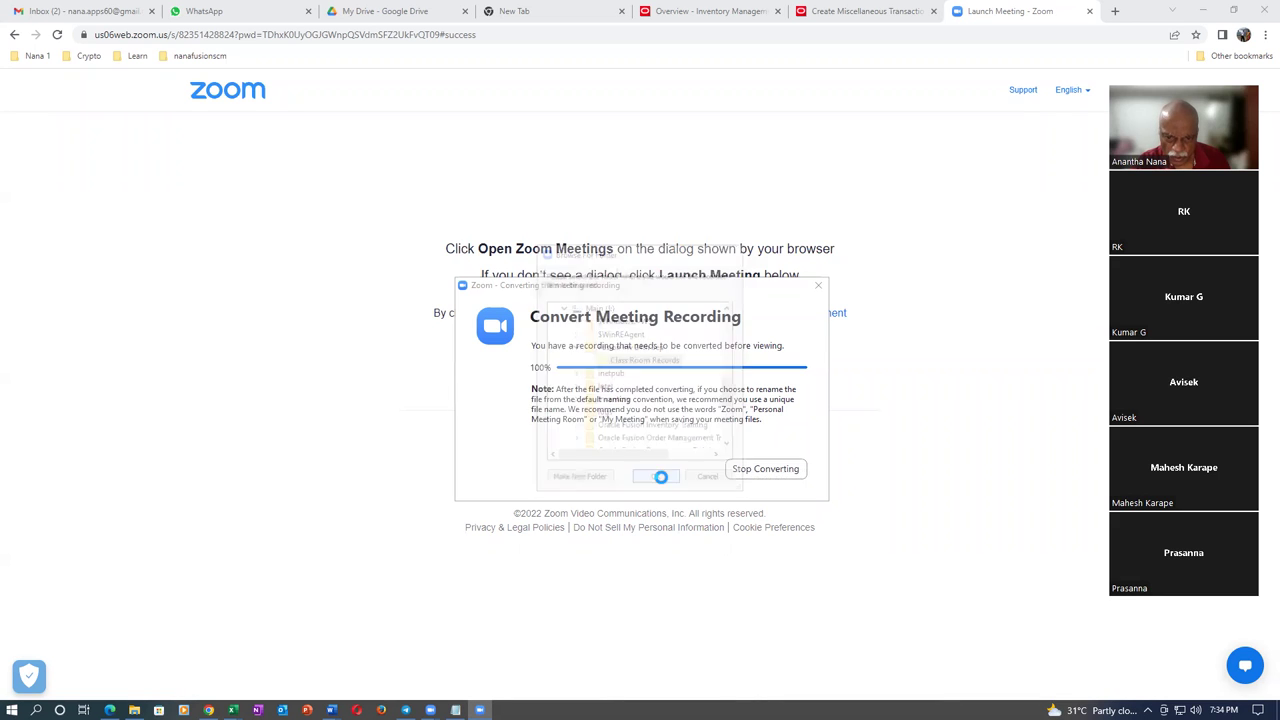
drag(993, 449, 1002, 513)
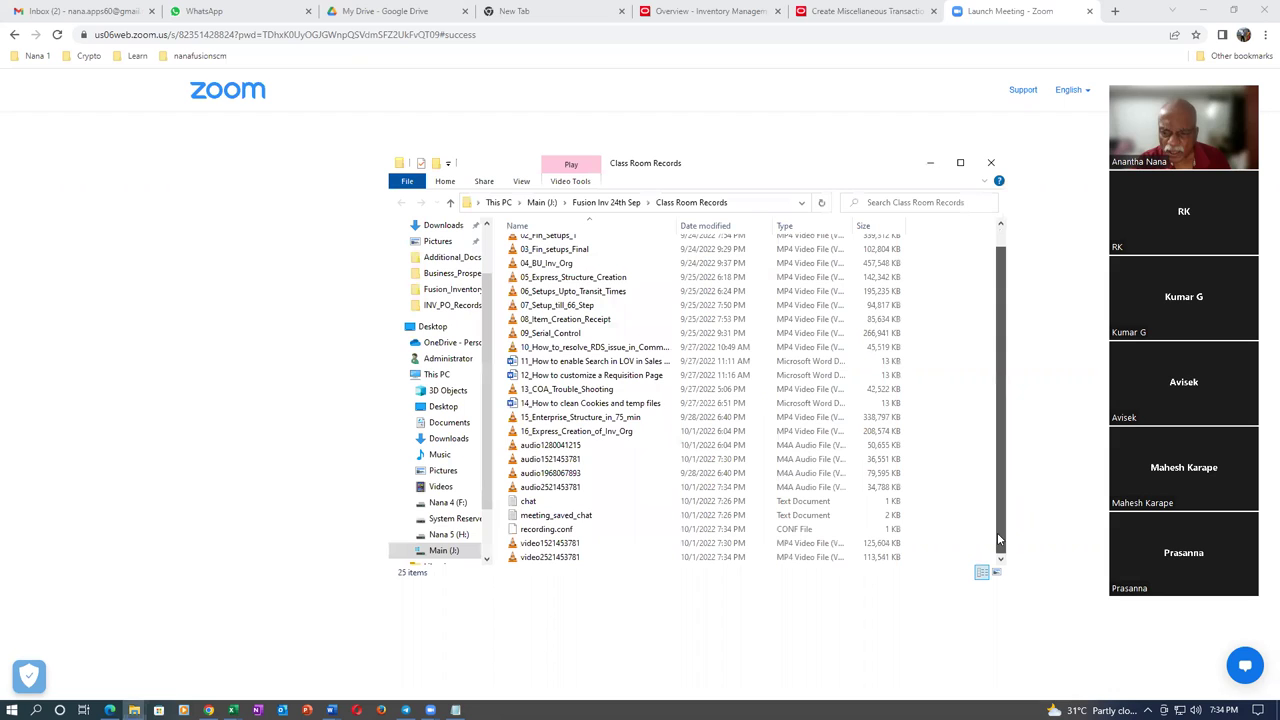
click(585, 549)
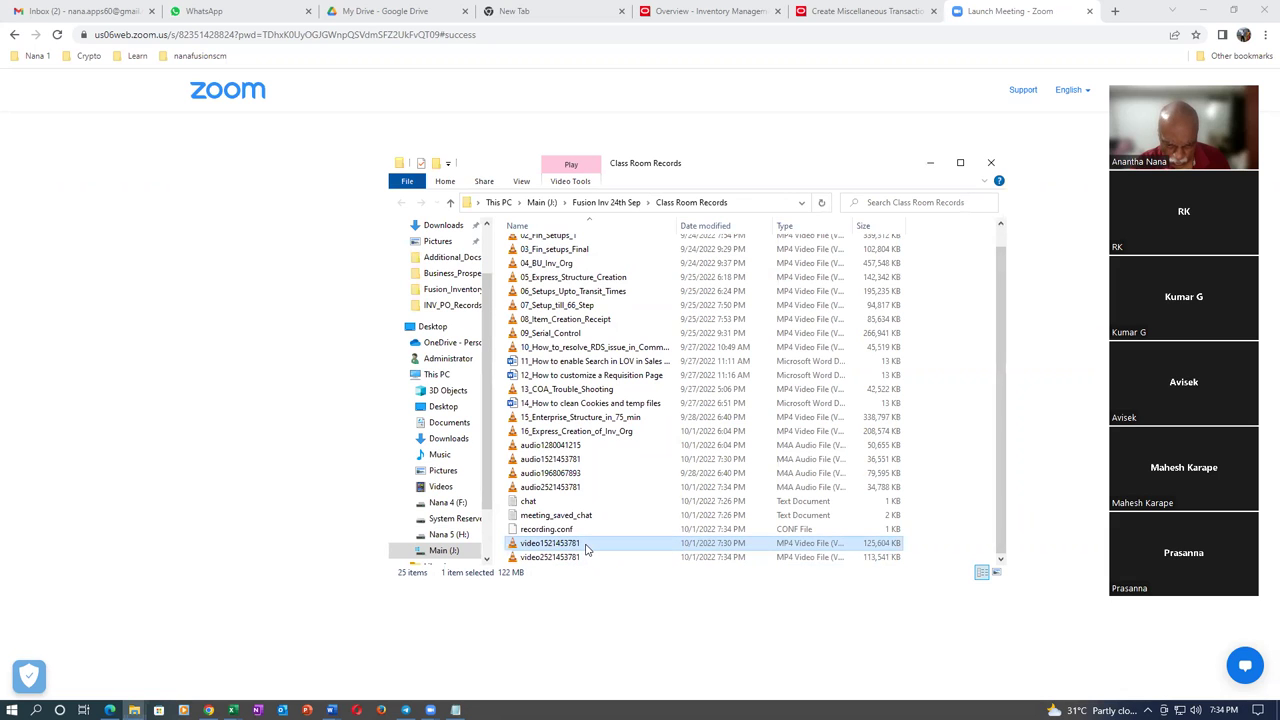
right_click(587, 549)
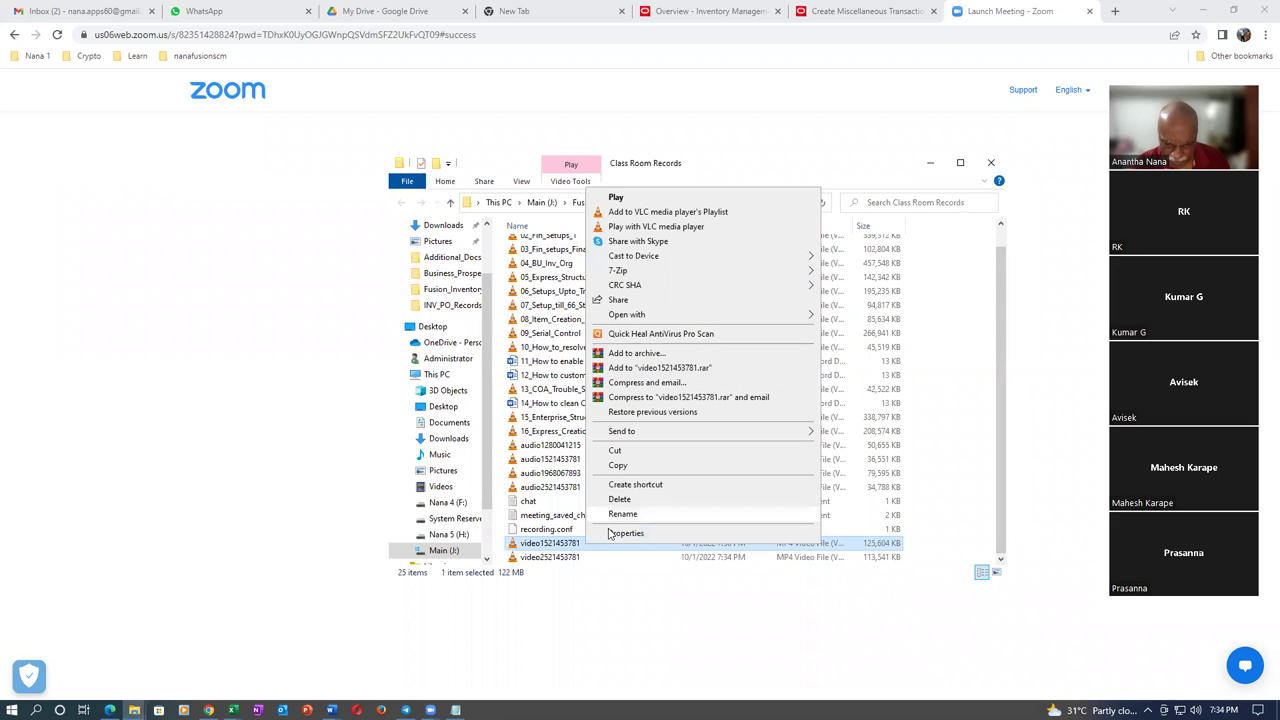
click(590, 559)
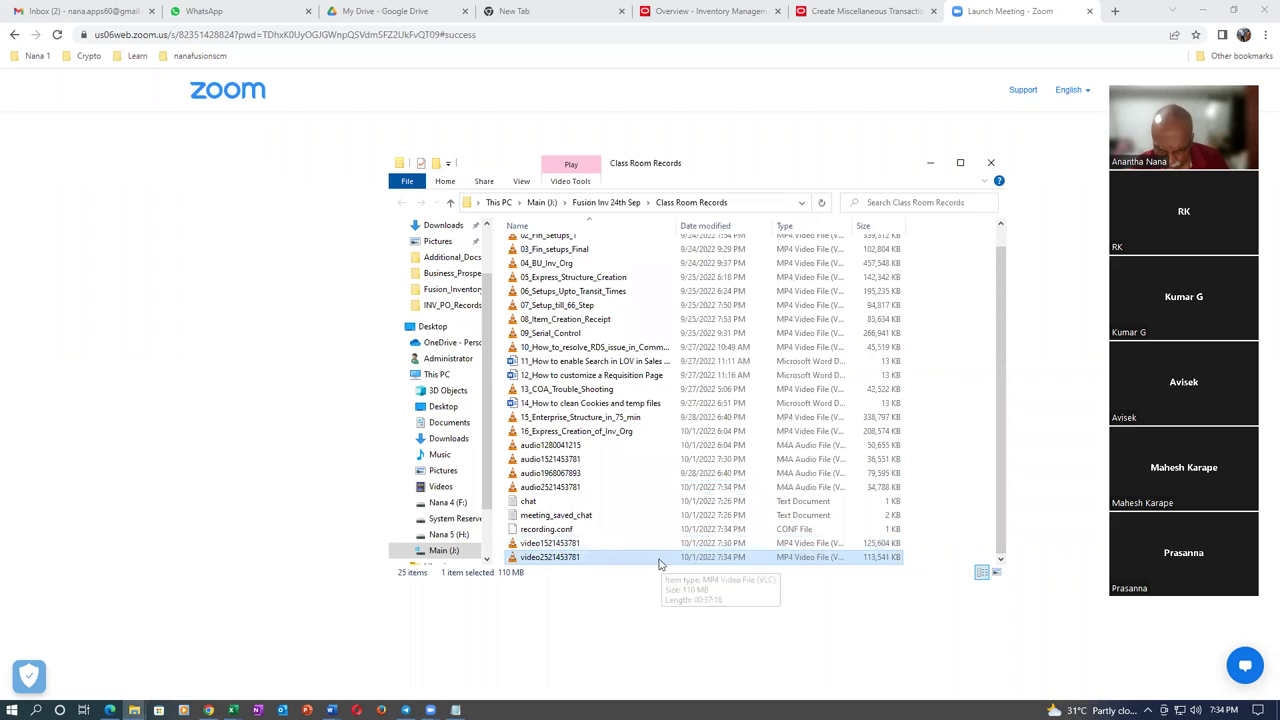
click(603, 545)
right_click(603, 545)
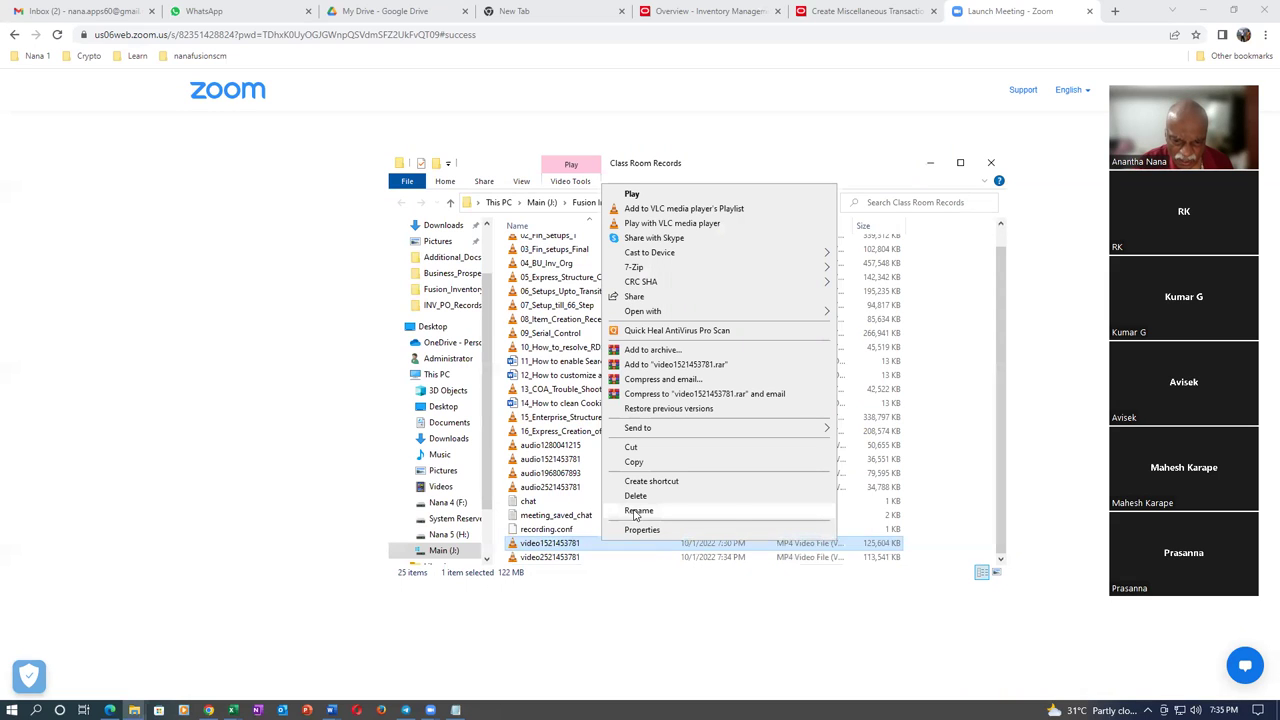
click(638, 511)
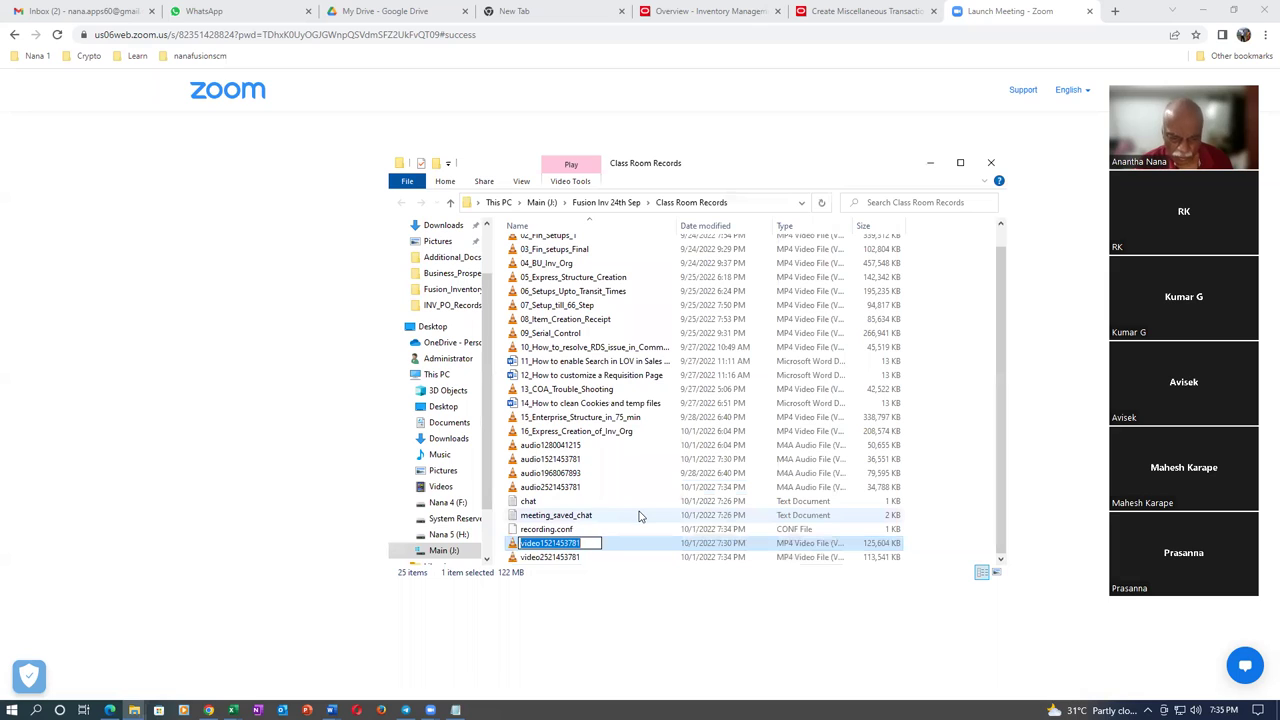
text(17_Lo)
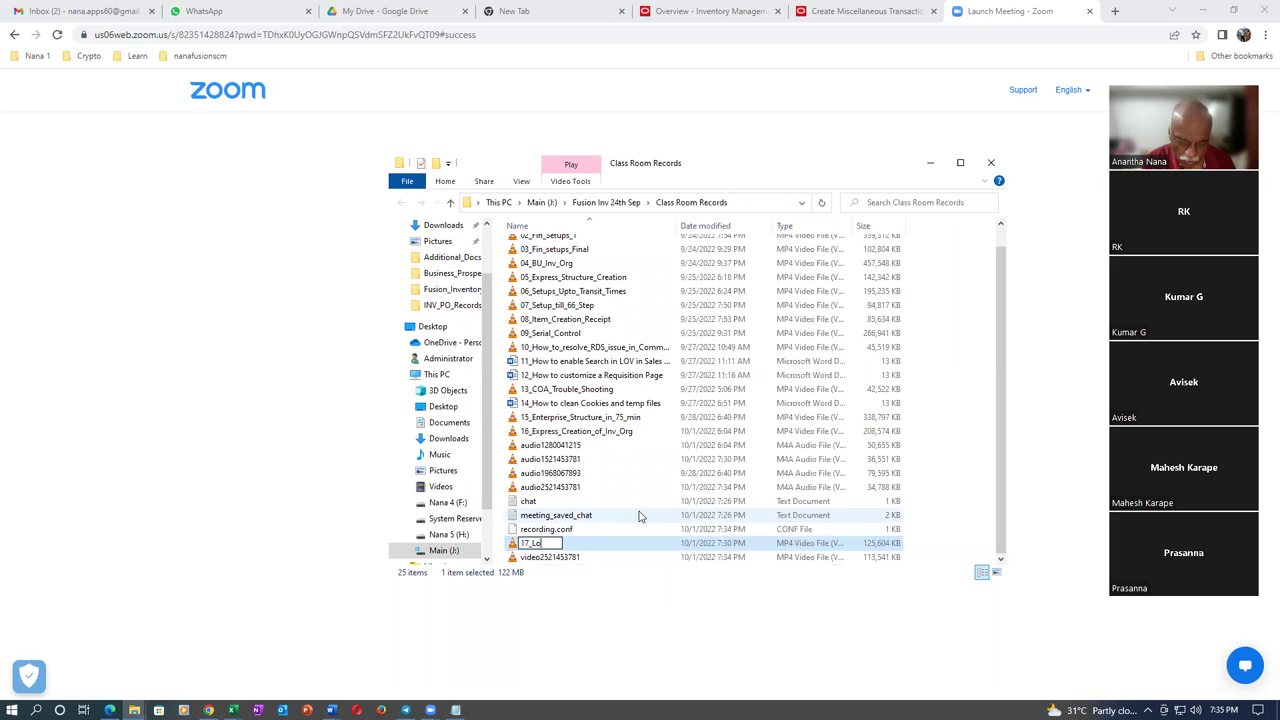
text(t_Control)
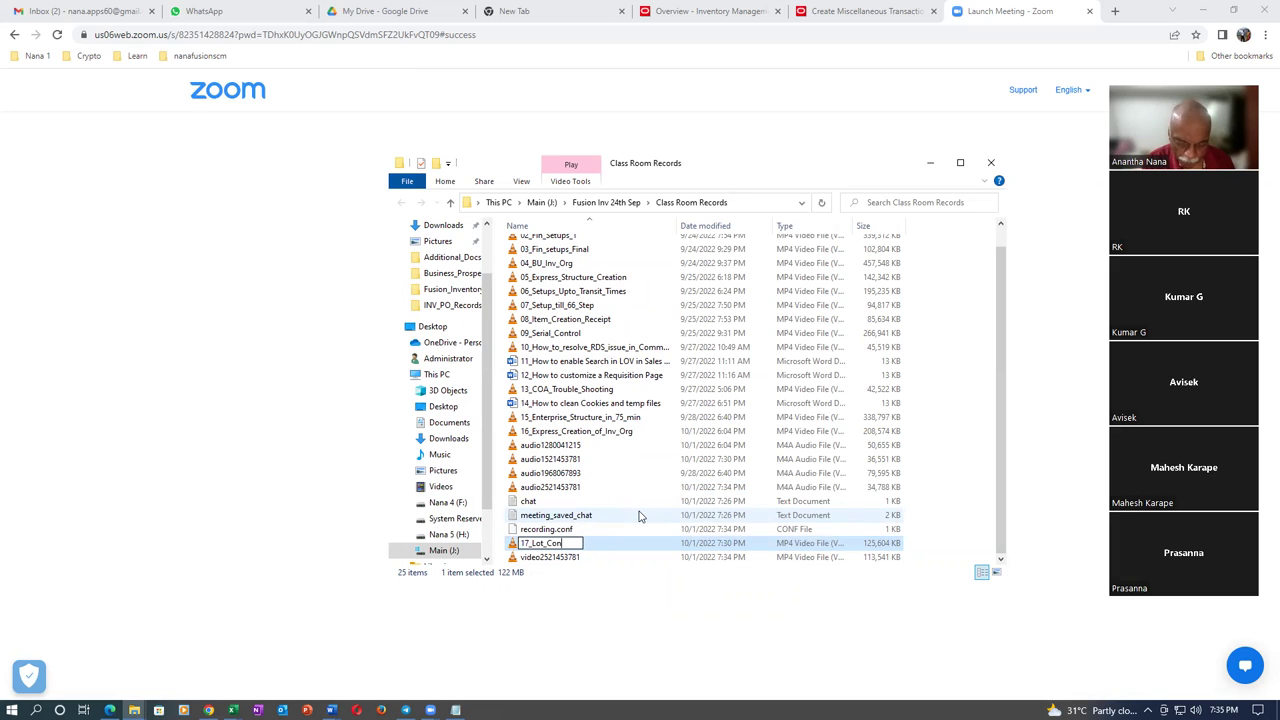
click(640, 515)
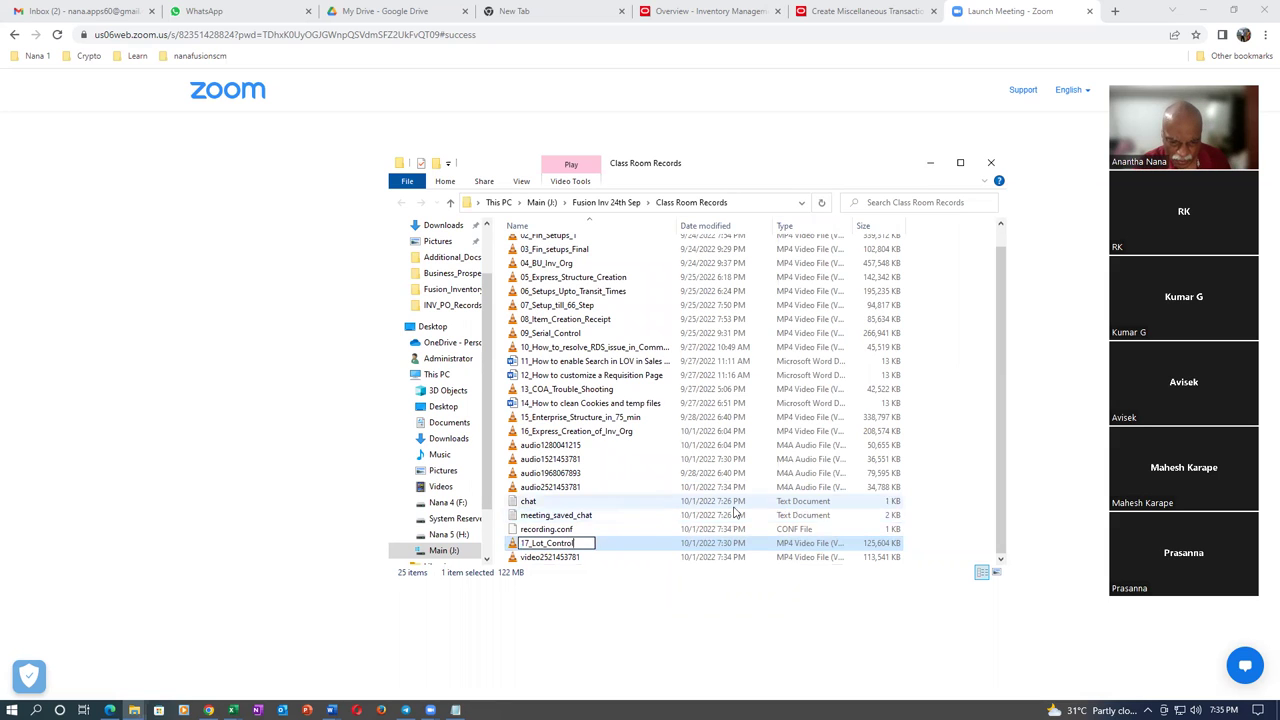
click(588, 558)
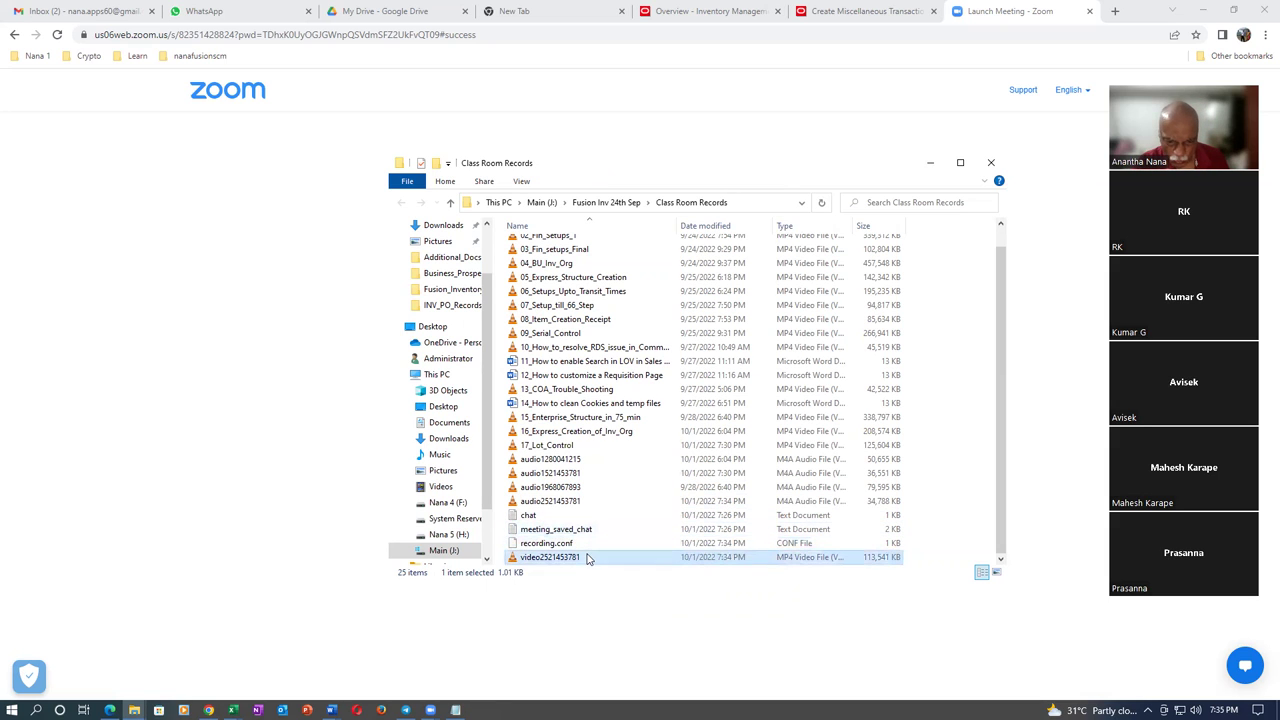
right_click(587, 557)
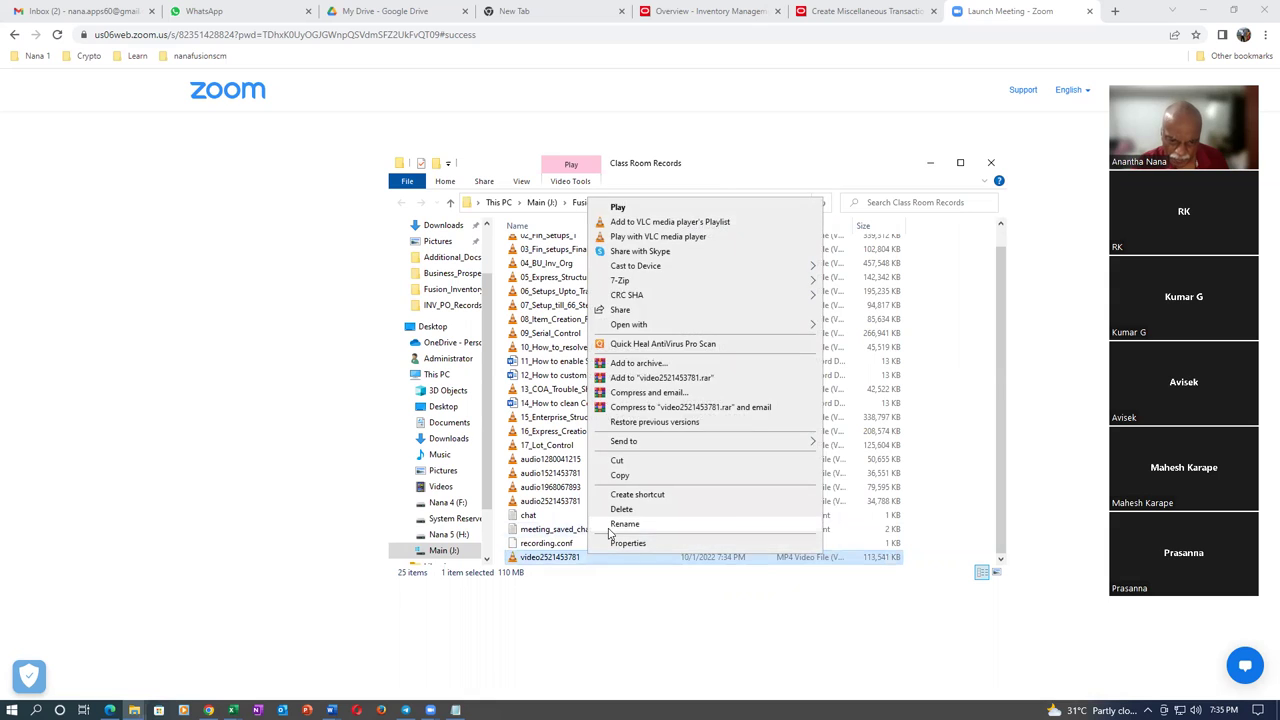
click(616, 524)
text(18_OCA_)
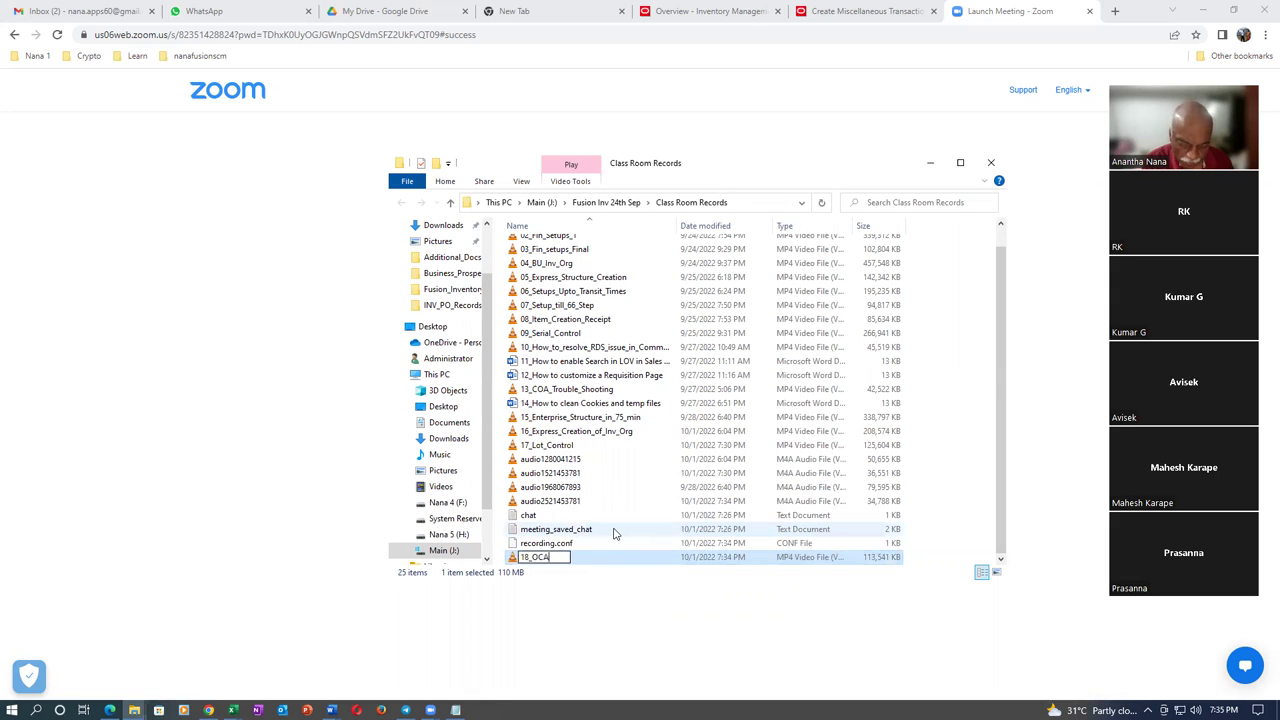
text(MCA_)
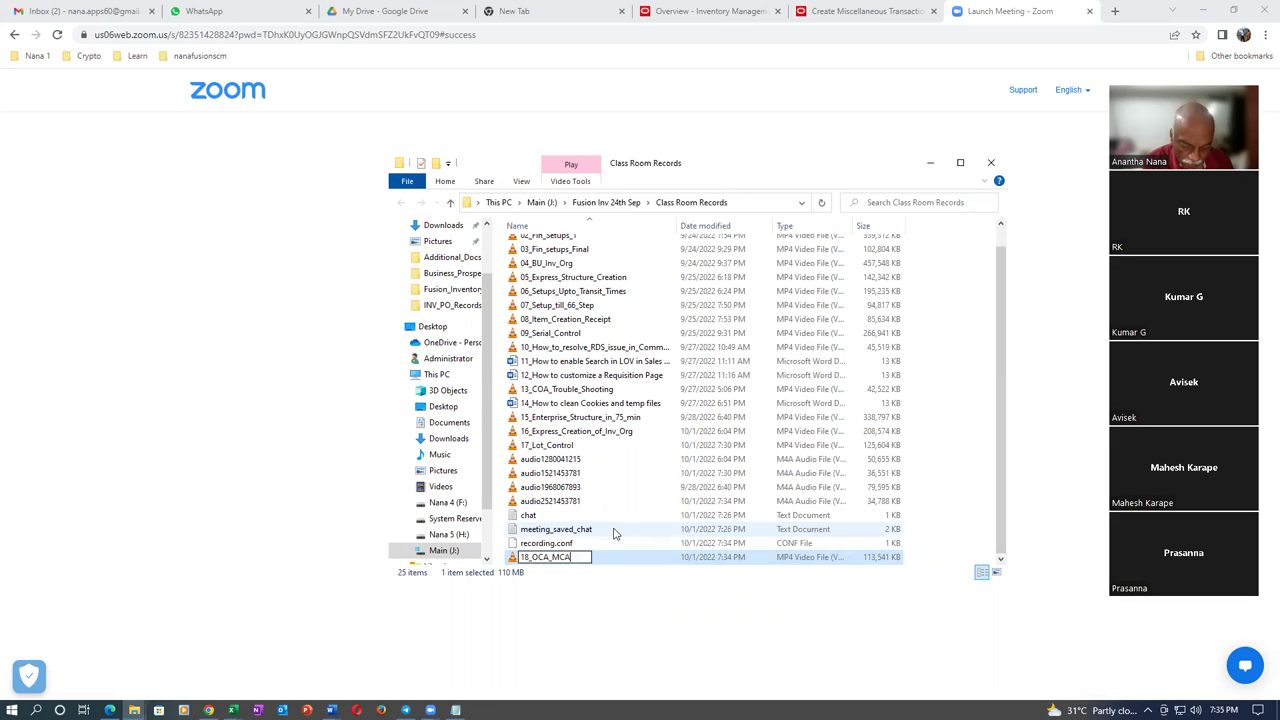
text(Revision)
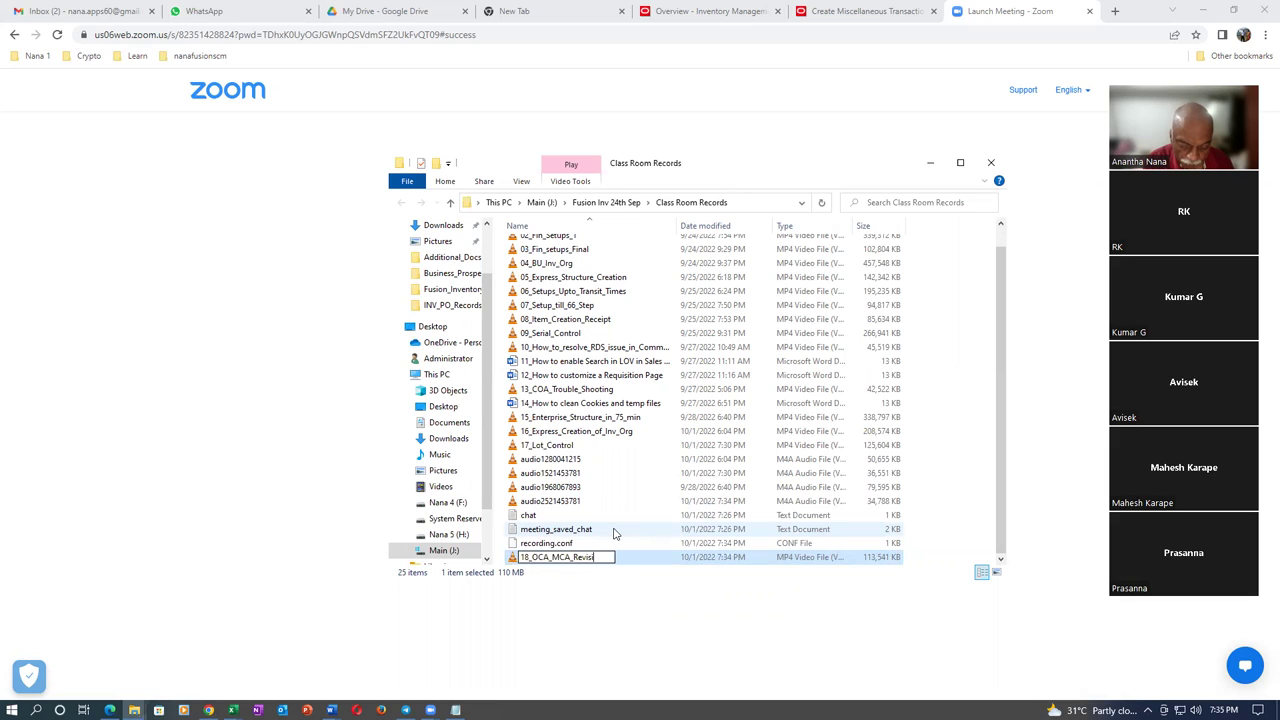
click(610, 530)
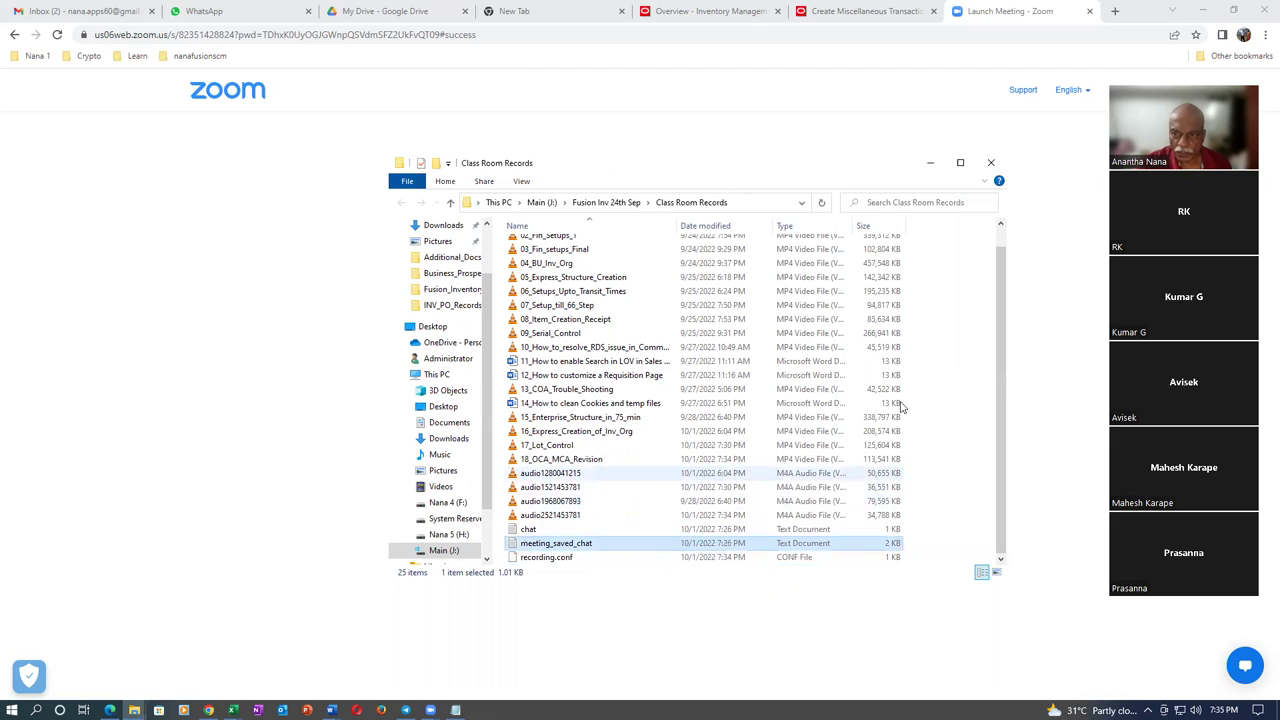
click(988, 167)
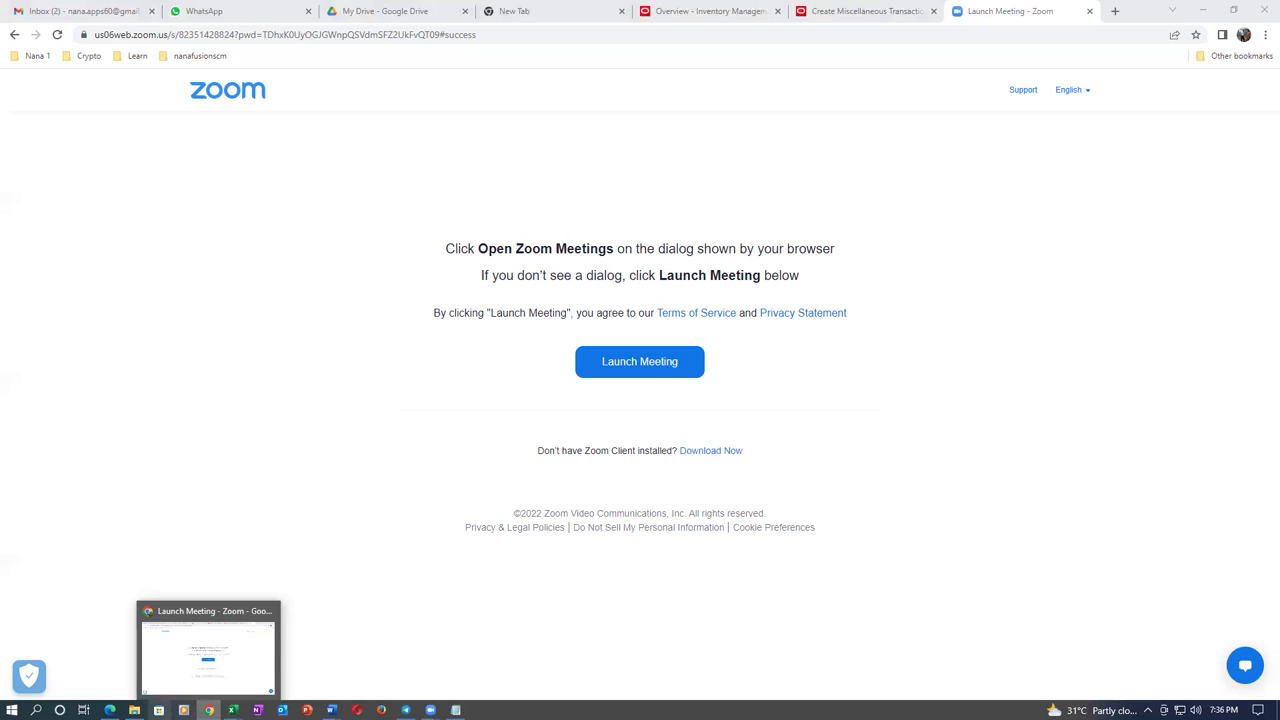
Step: Open the Locator Control document from the Fusion_Inventory_Documentation folder in Word and highlight the No Control option in its diagram
click(134, 710)
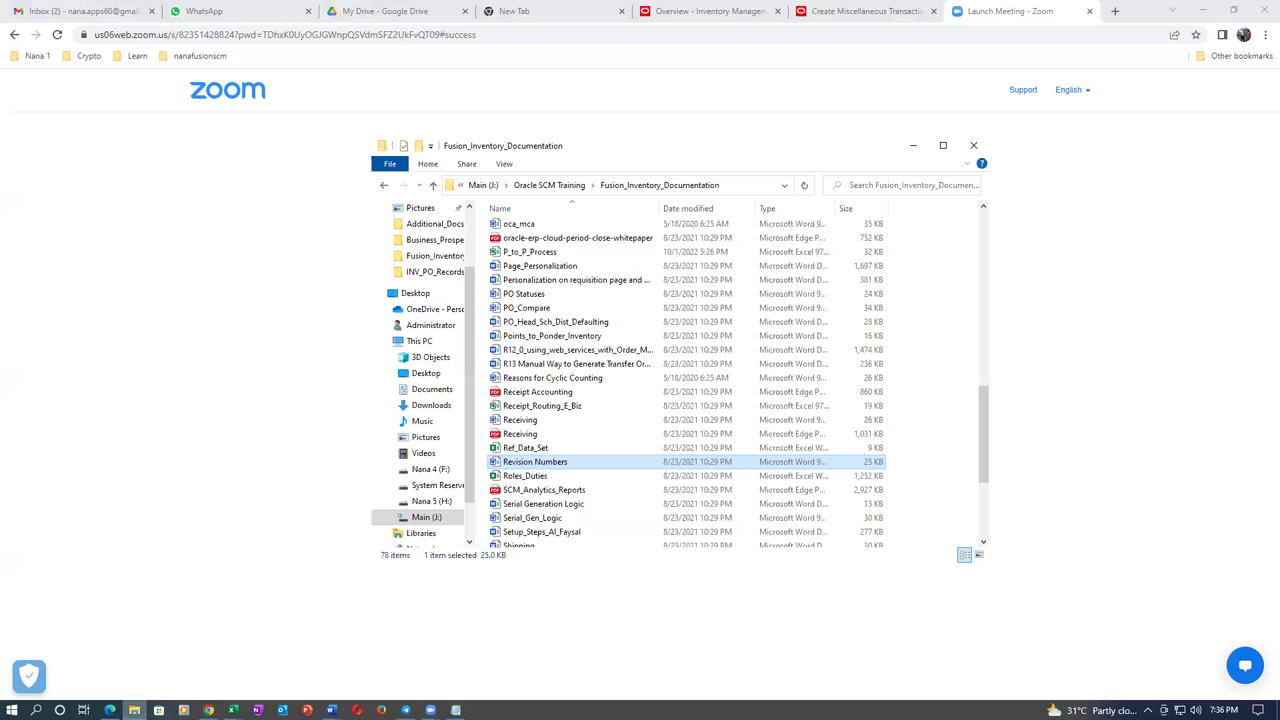
click(586, 544)
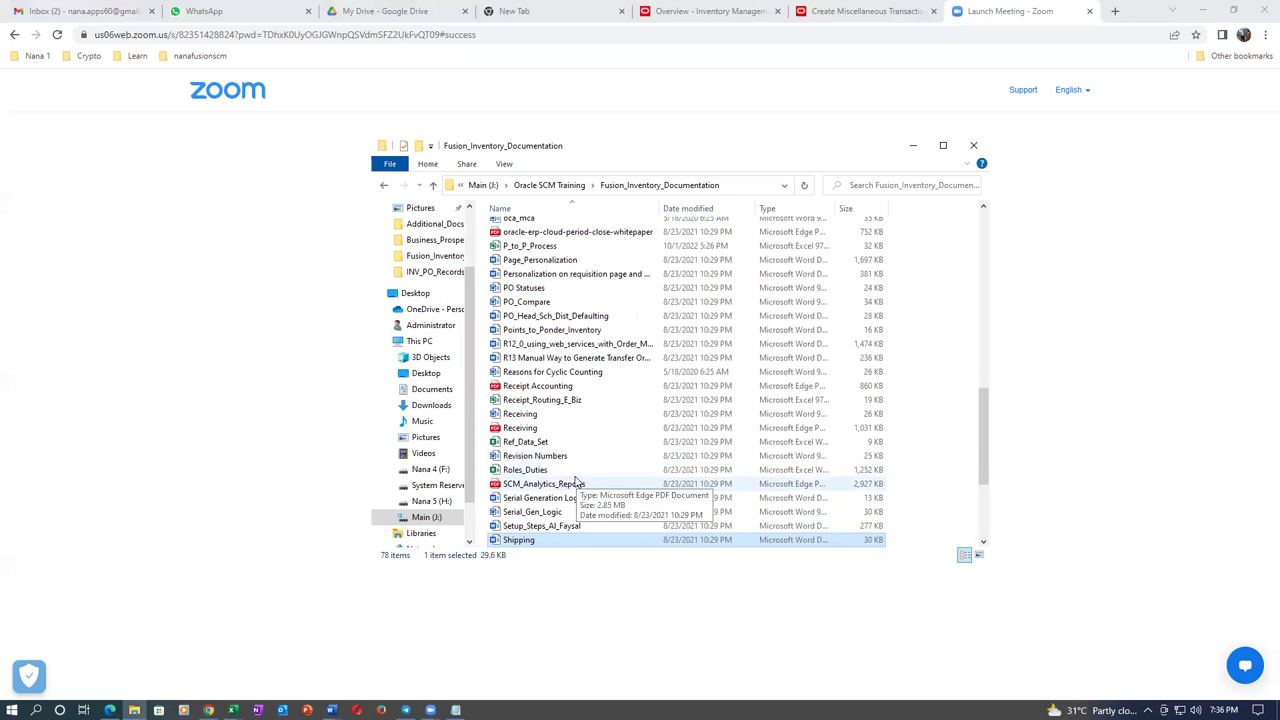
scroll(578, 482, up, 2)
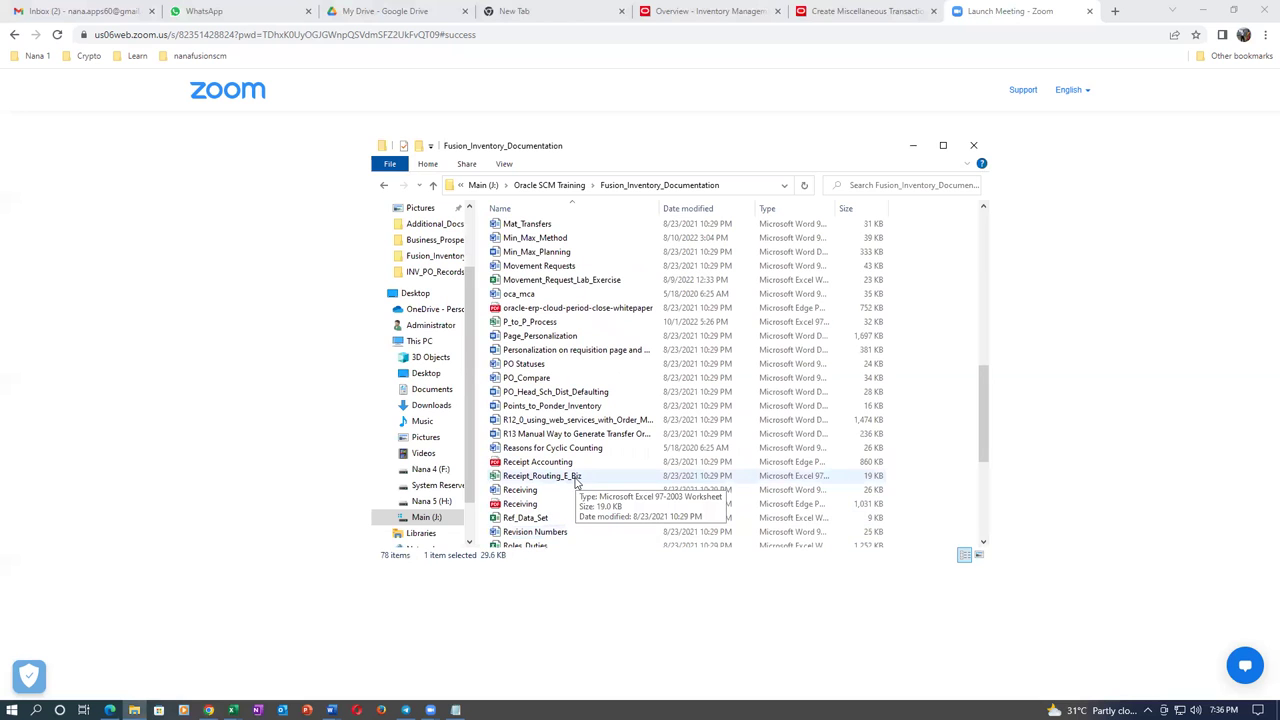
scroll(575, 483, down, 5)
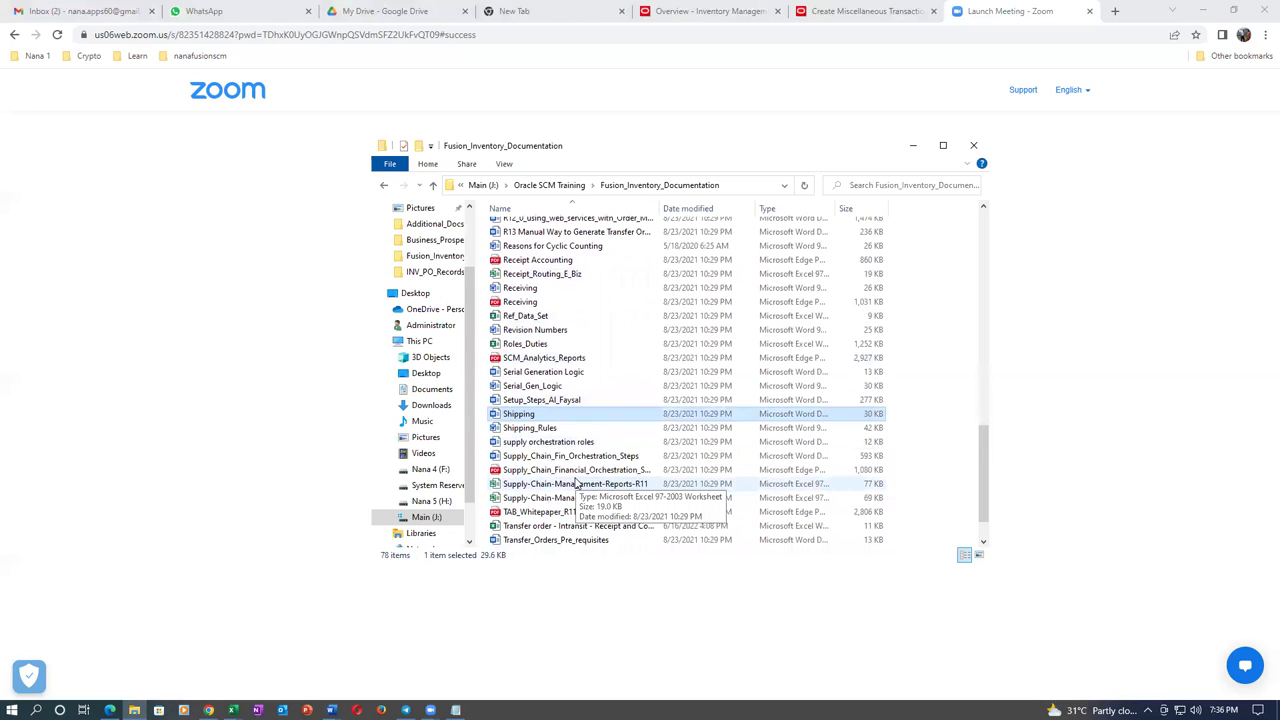
click(567, 446)
key(l)
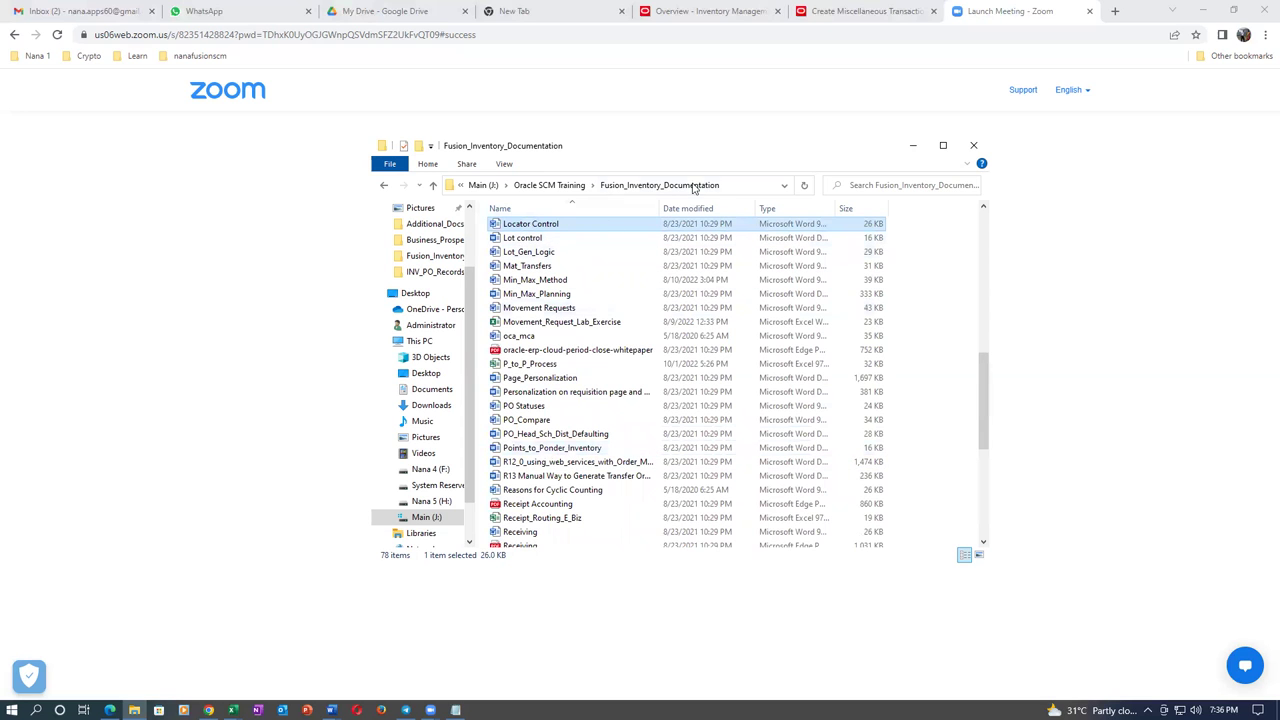
double_click(563, 226)
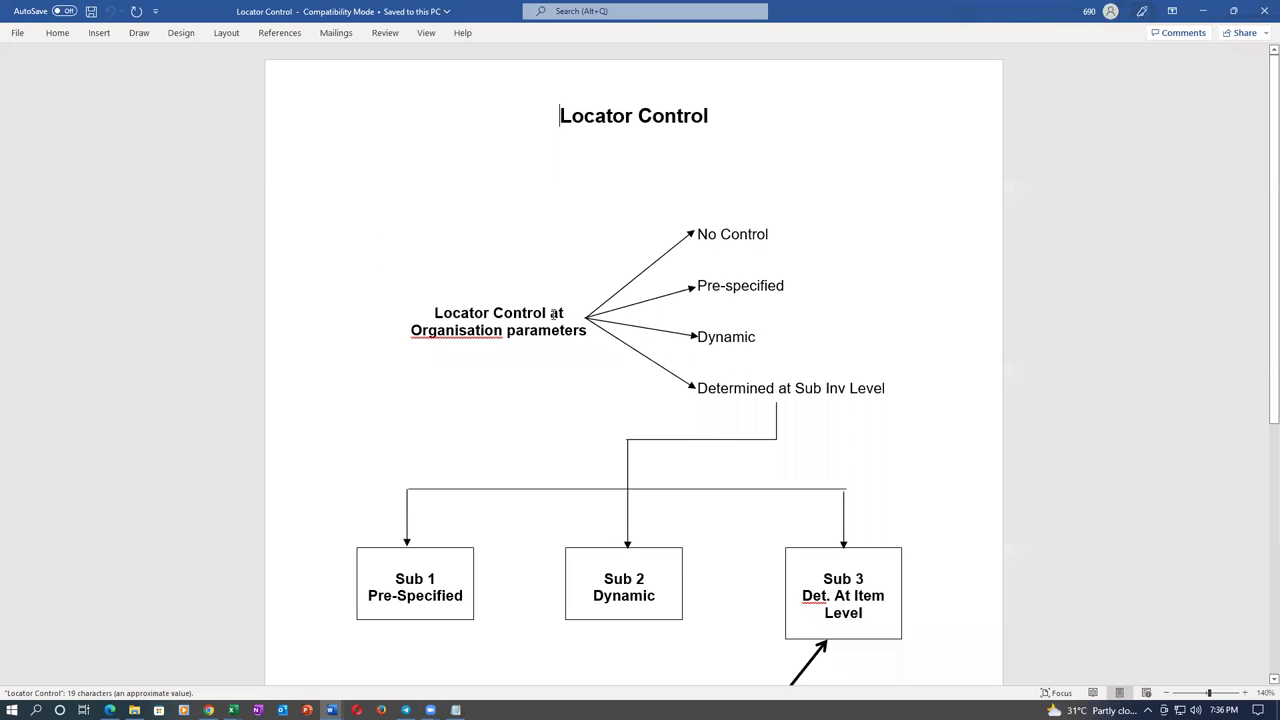
click(516, 330)
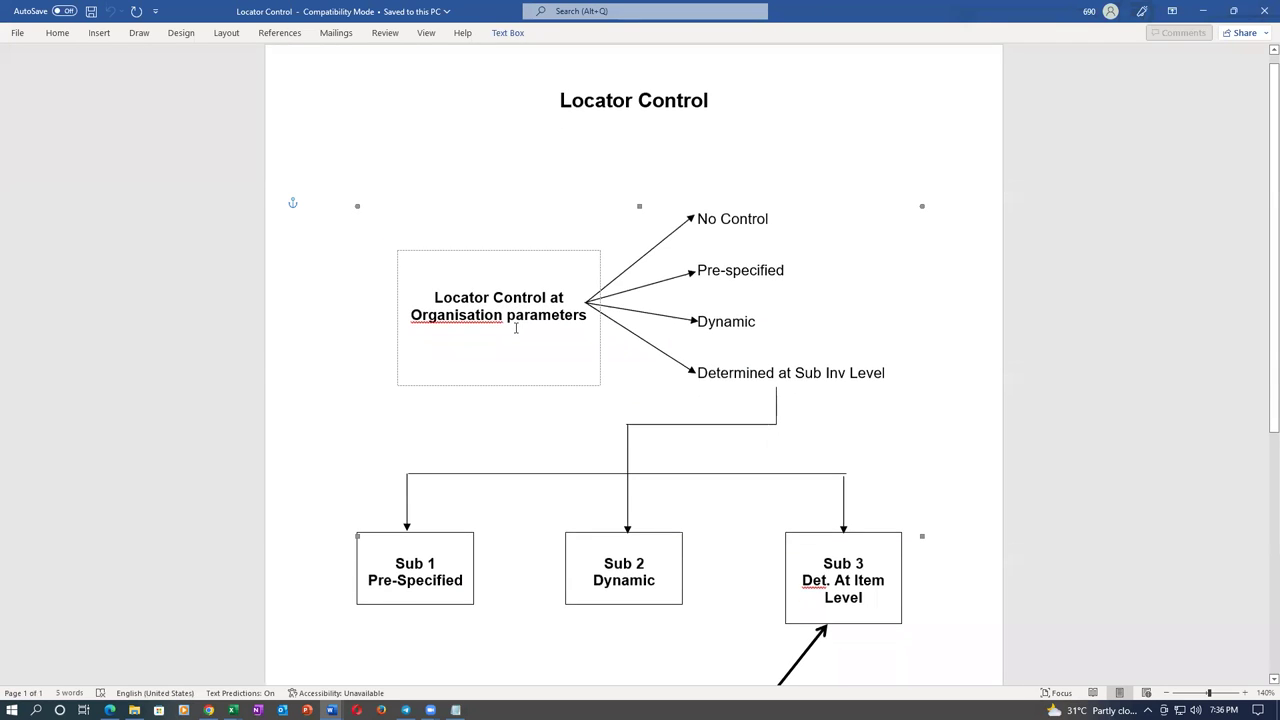
drag(707, 222, 746, 226)
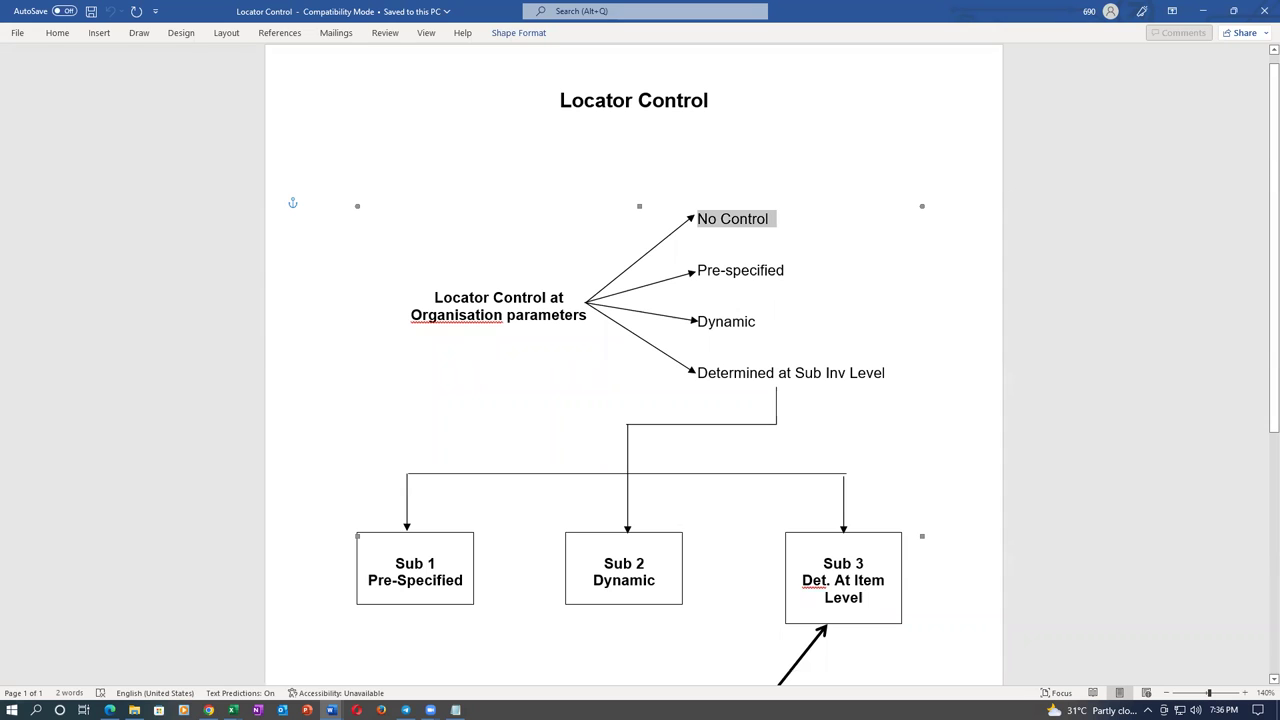
Step: Switch to the Oracle miscellaneous transaction page in Chrome, cancel the line details and go to Setup and Maintenance, discarding the unsaved changes
key(alt+Tab)
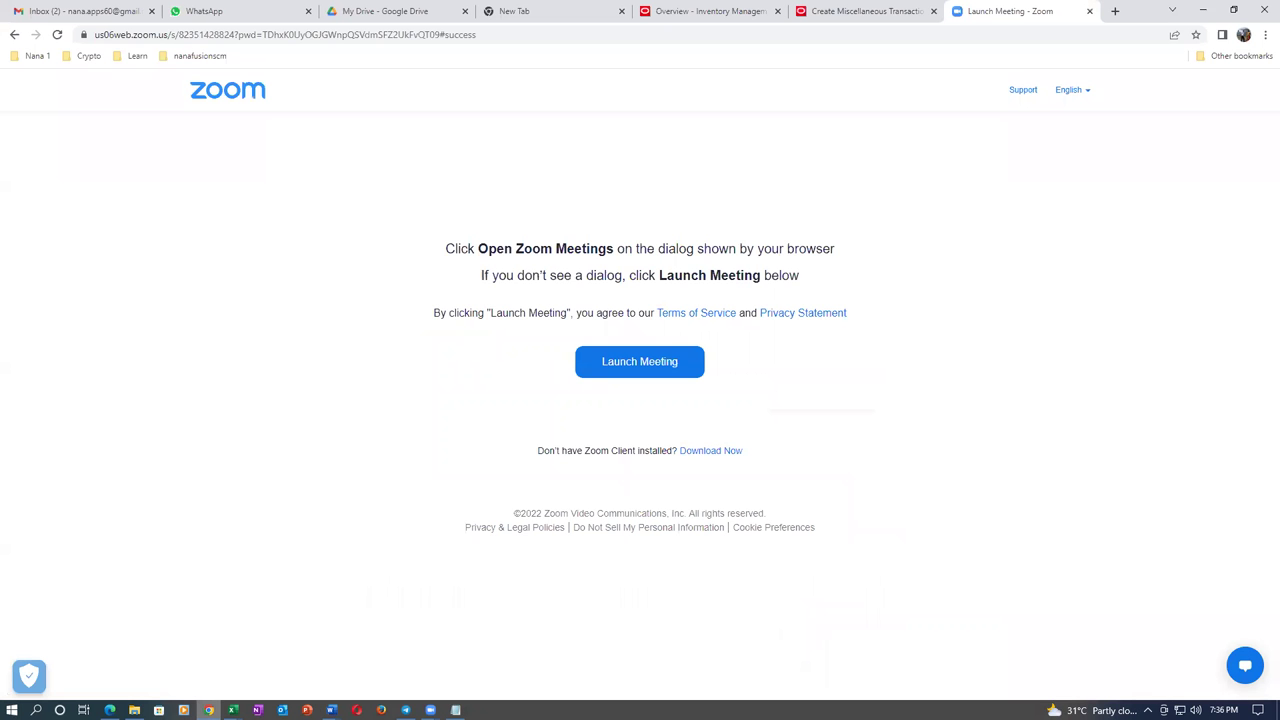
click(863, 14)
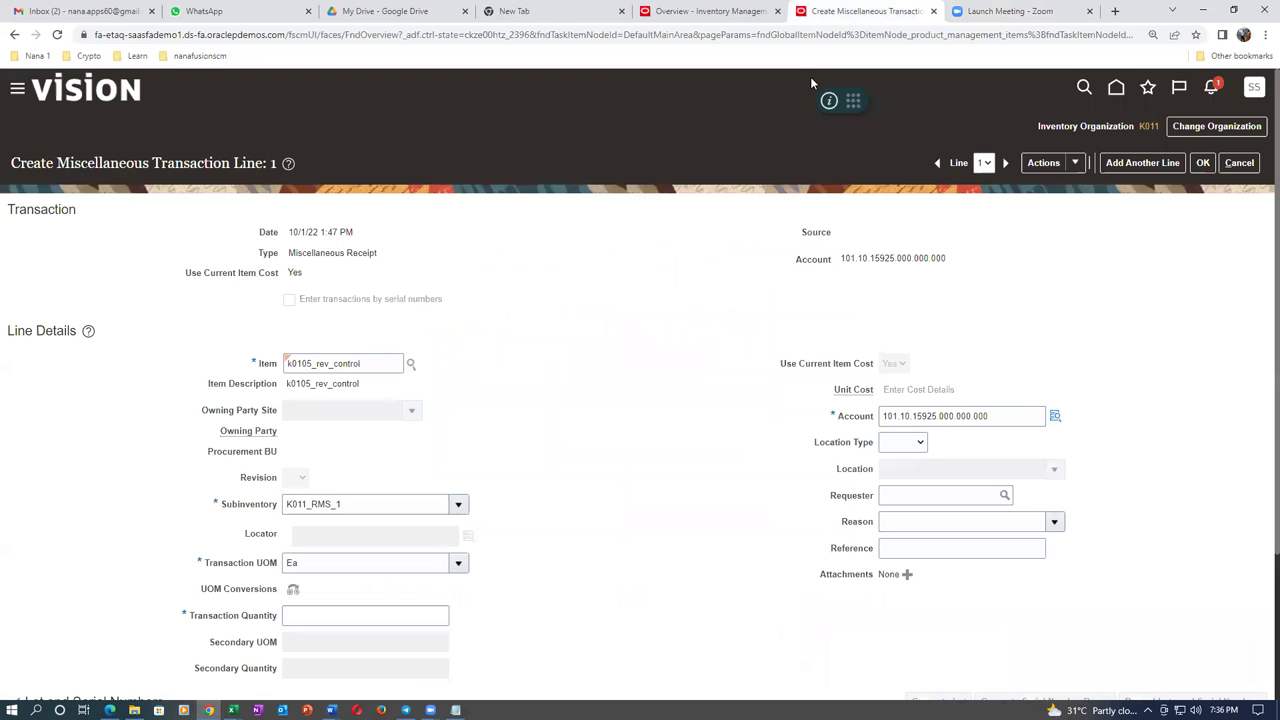
click(1239, 162)
click(1258, 90)
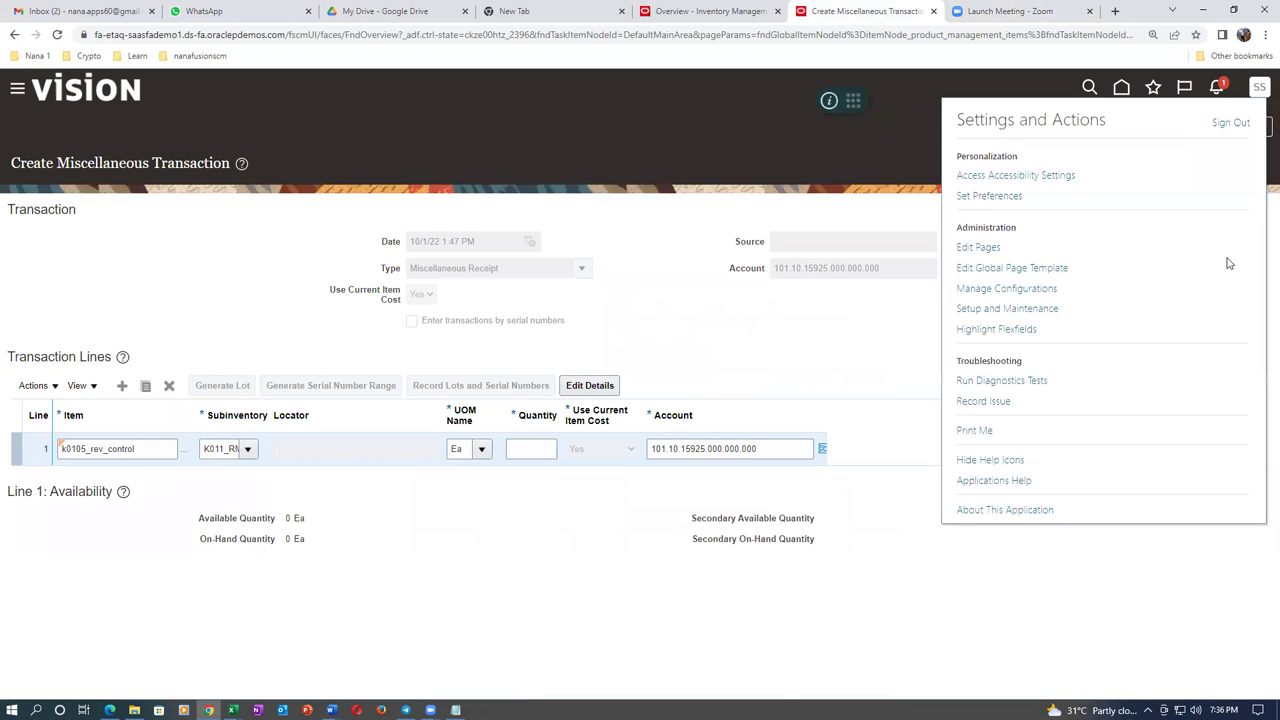
click(1052, 308)
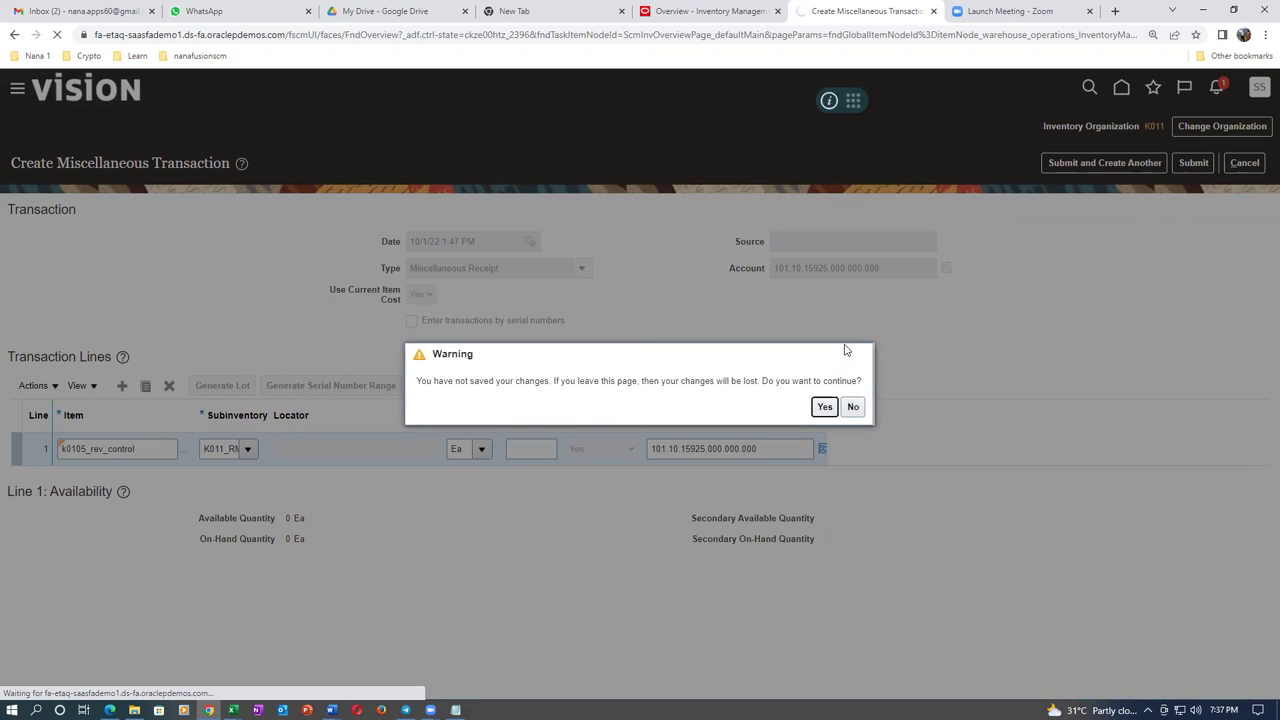
click(841, 410)
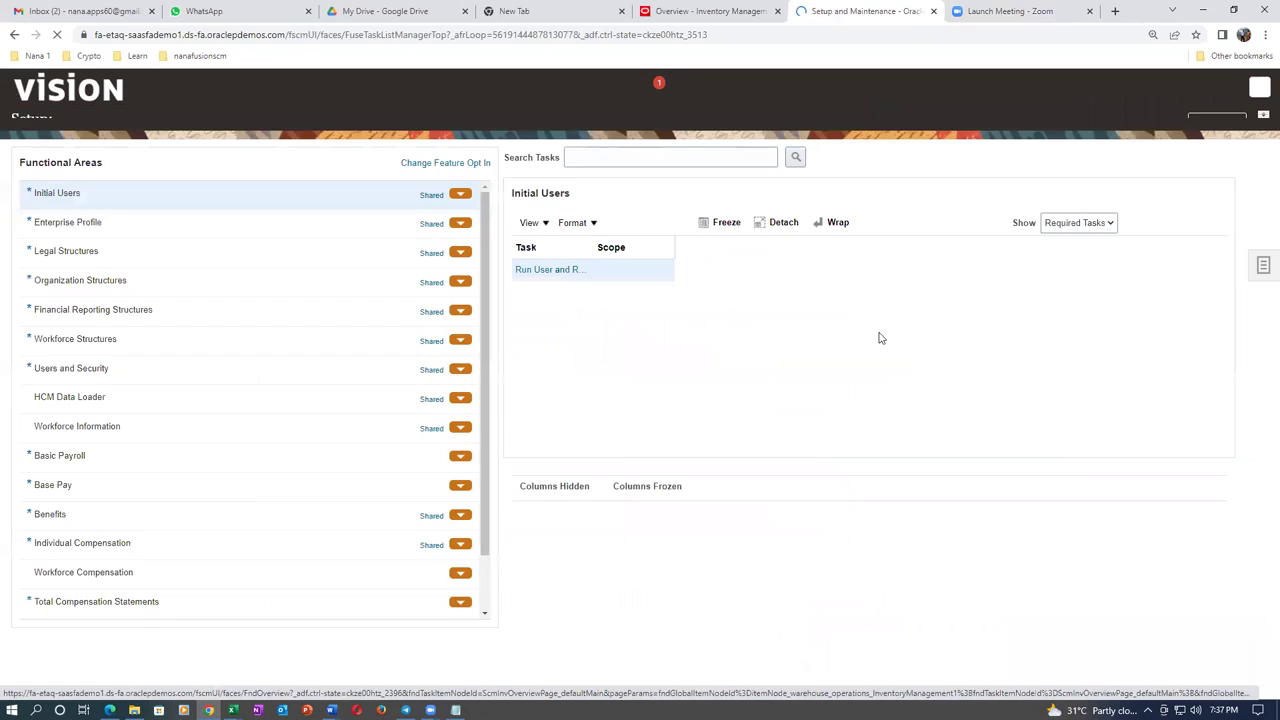
Step: Search the setup tasks for man%inv%org% and open the Manage Inventory Organizations task
click(1263, 283)
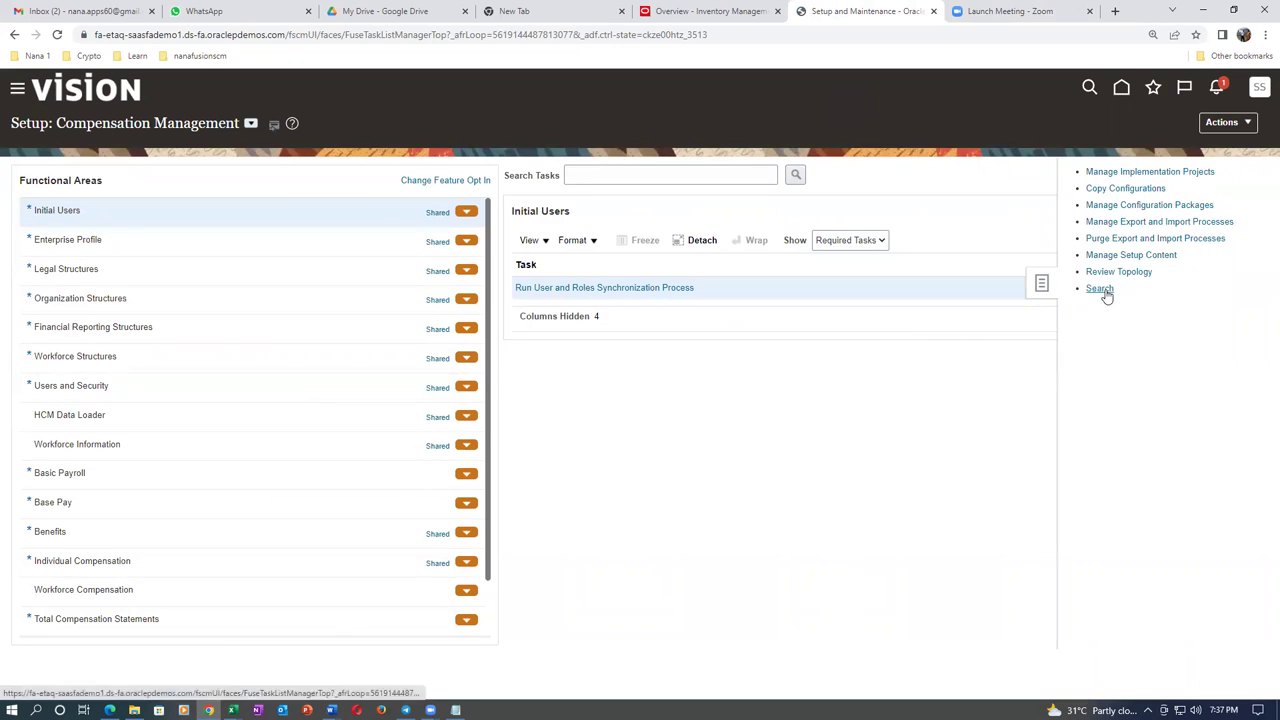
click(478, 176)
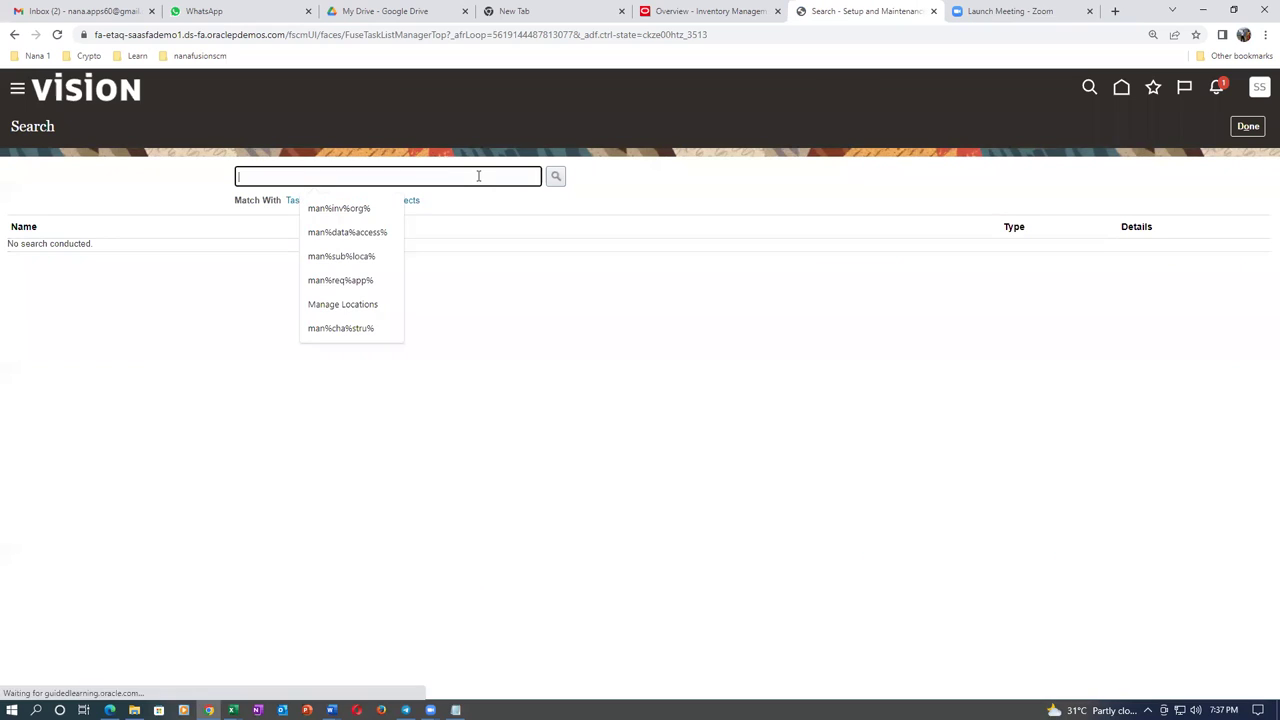
text(man%i)
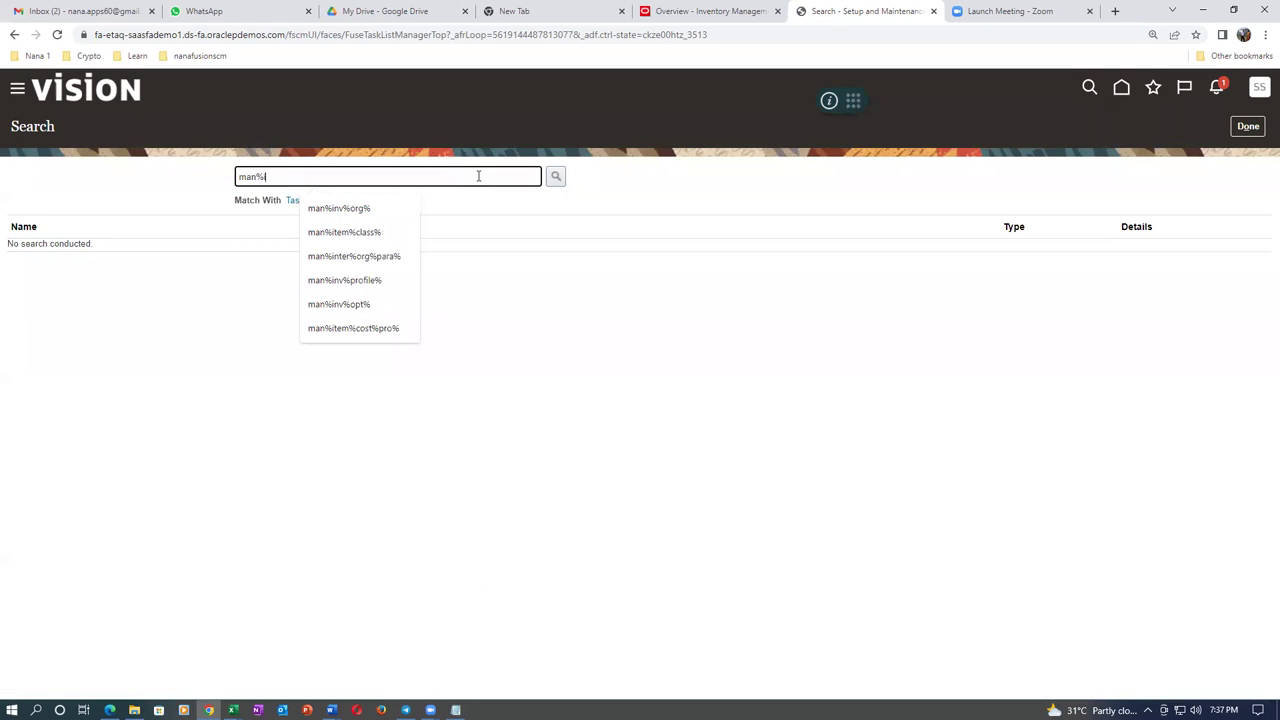
text(nv%org)
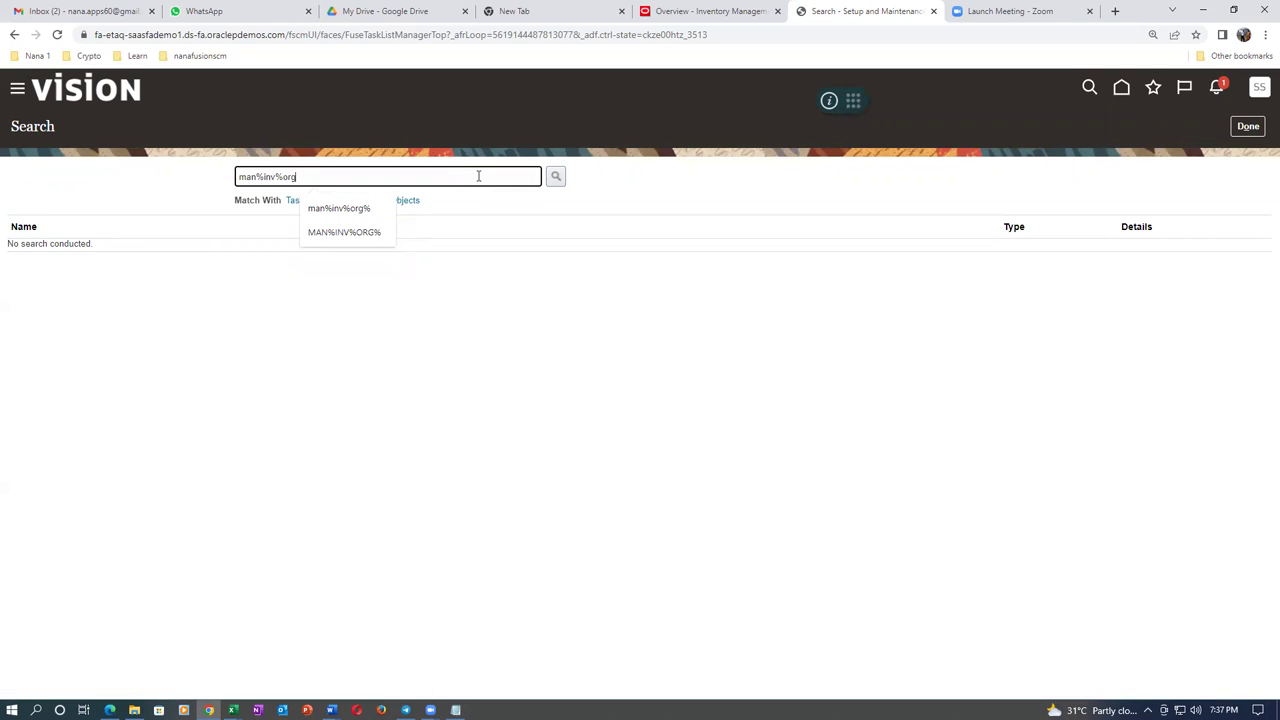
text(%)
key(Return)
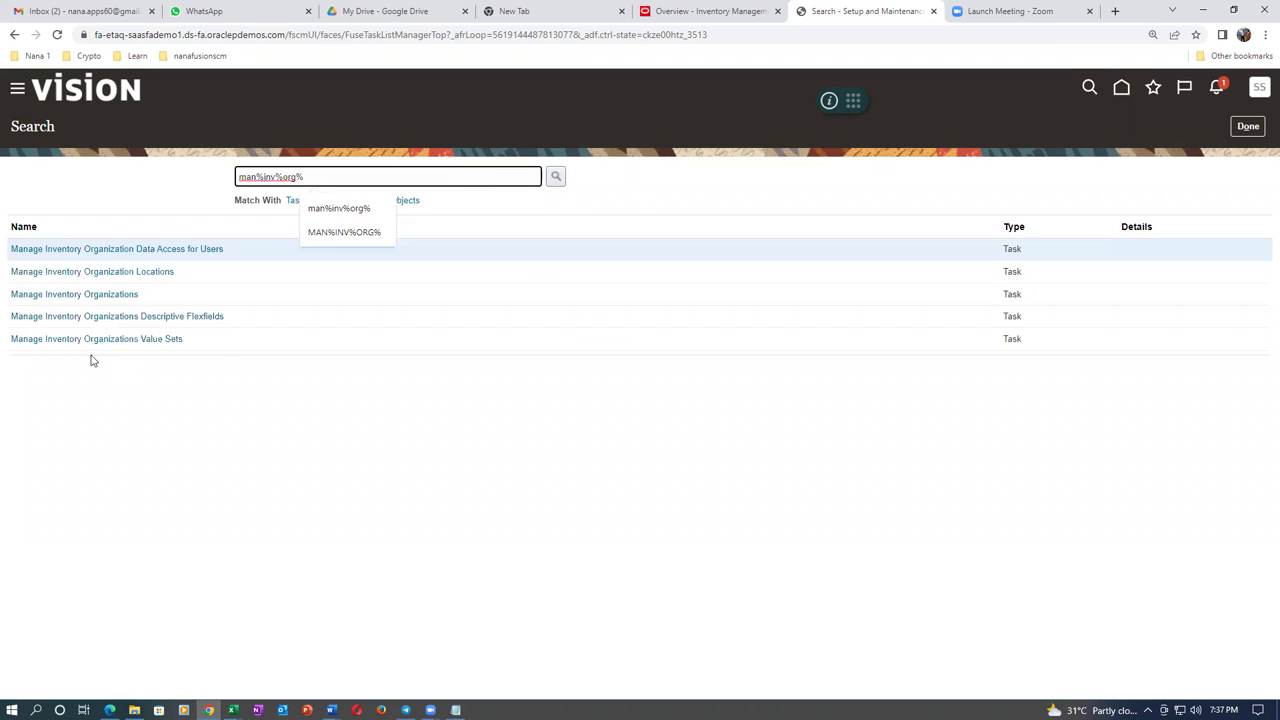
click(84, 295)
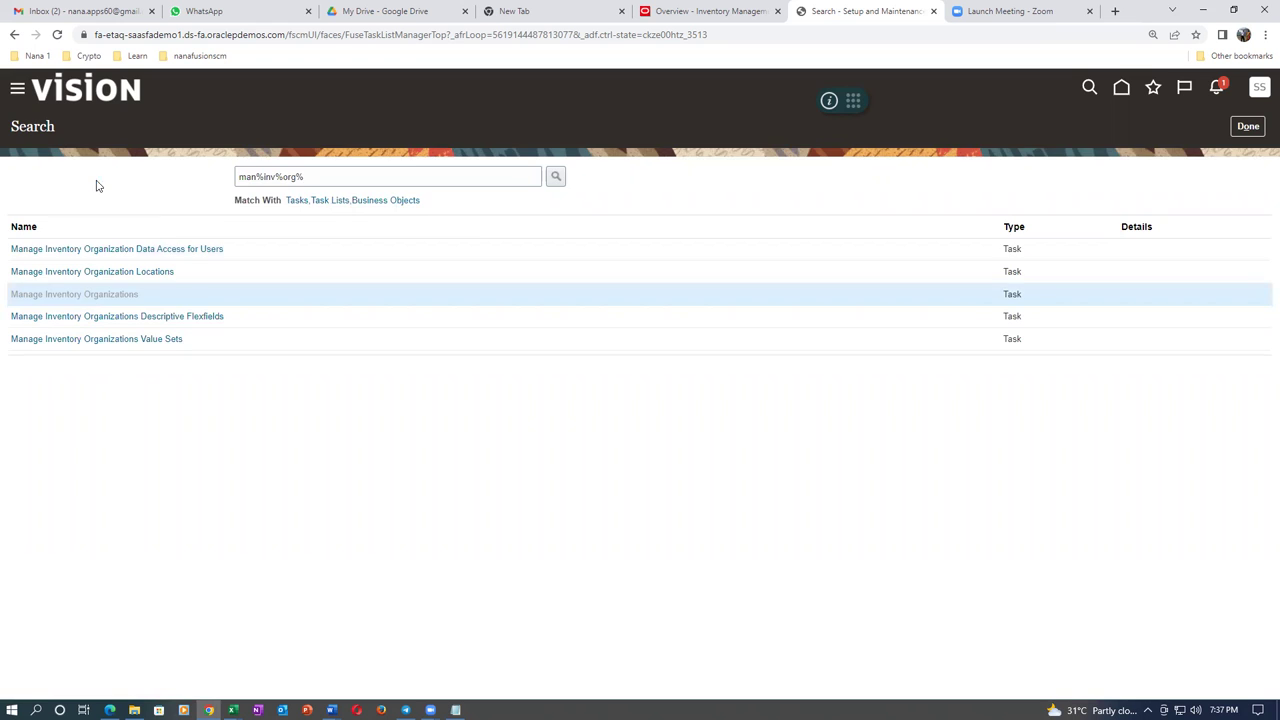
Step: Find the inventory organization by organization name k01 and open the organization parameters of k01_child_1
click(184, 232)
text(k01)
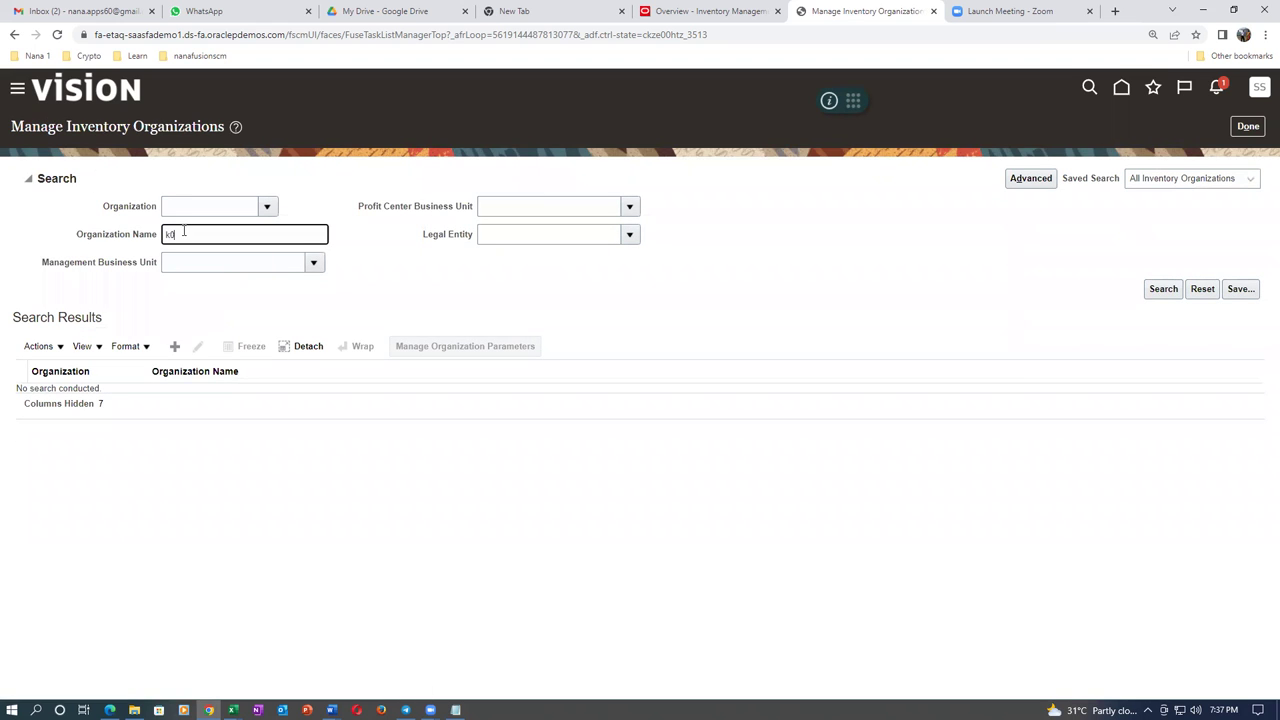
key(Return)
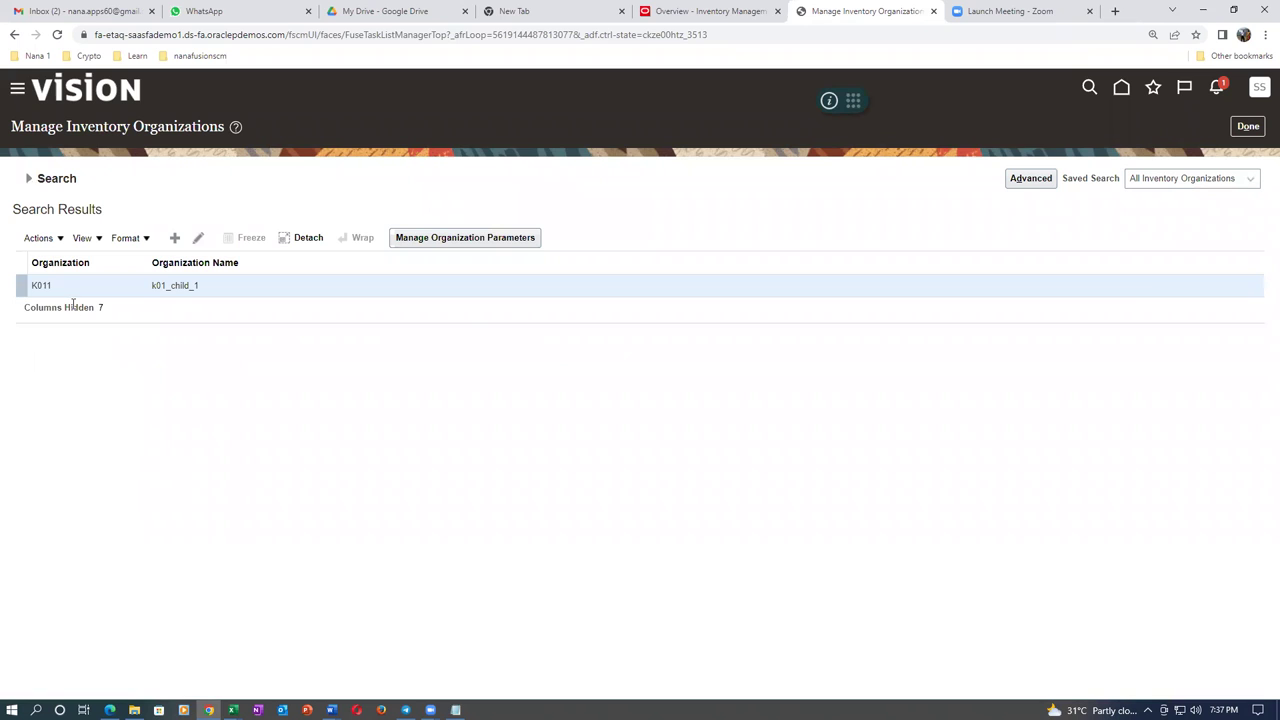
click(197, 238)
click(1100, 122)
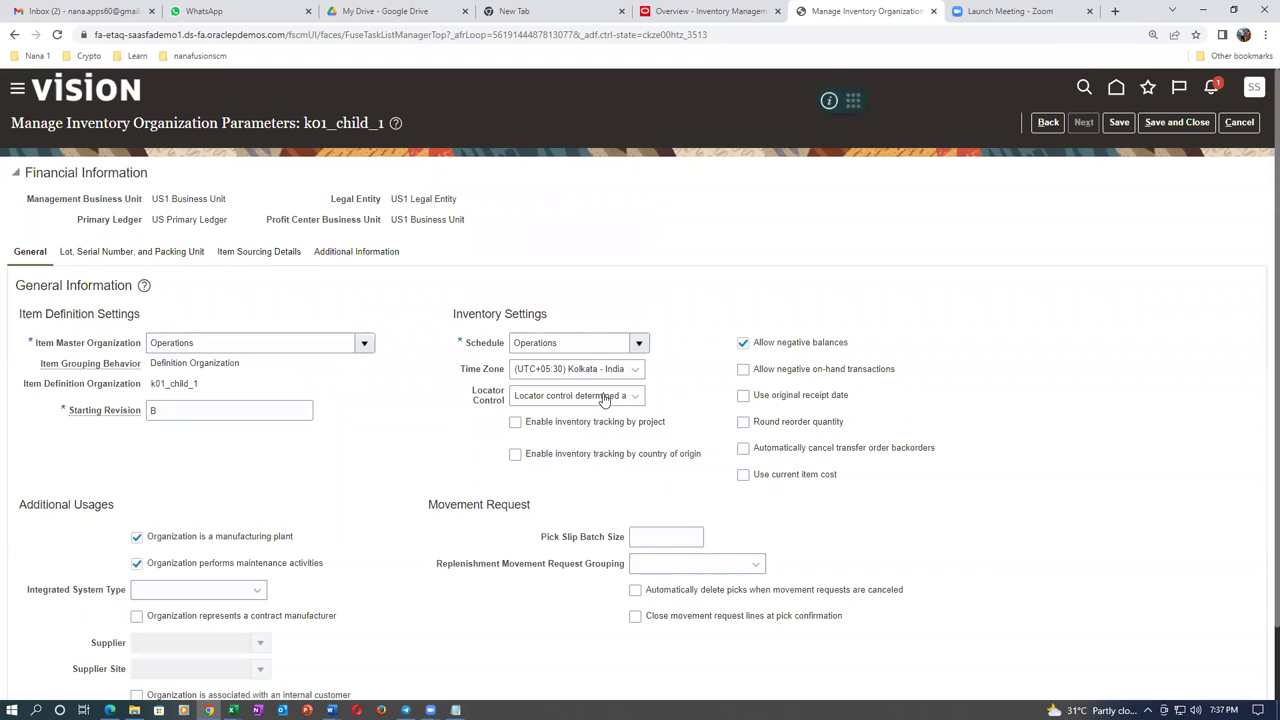
Step: Compare the organization's Locator Control options with the Word diagram, highlighting Pre-specified there
click(604, 398)
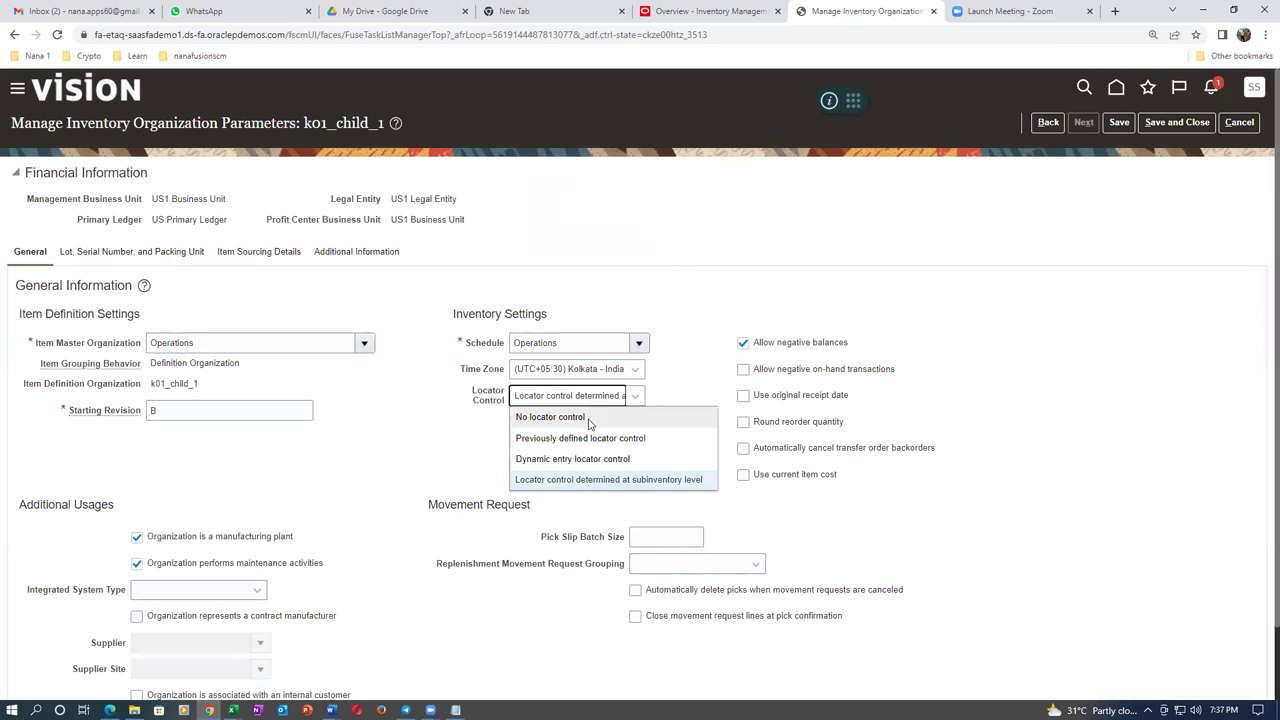
key(alt+Tab)
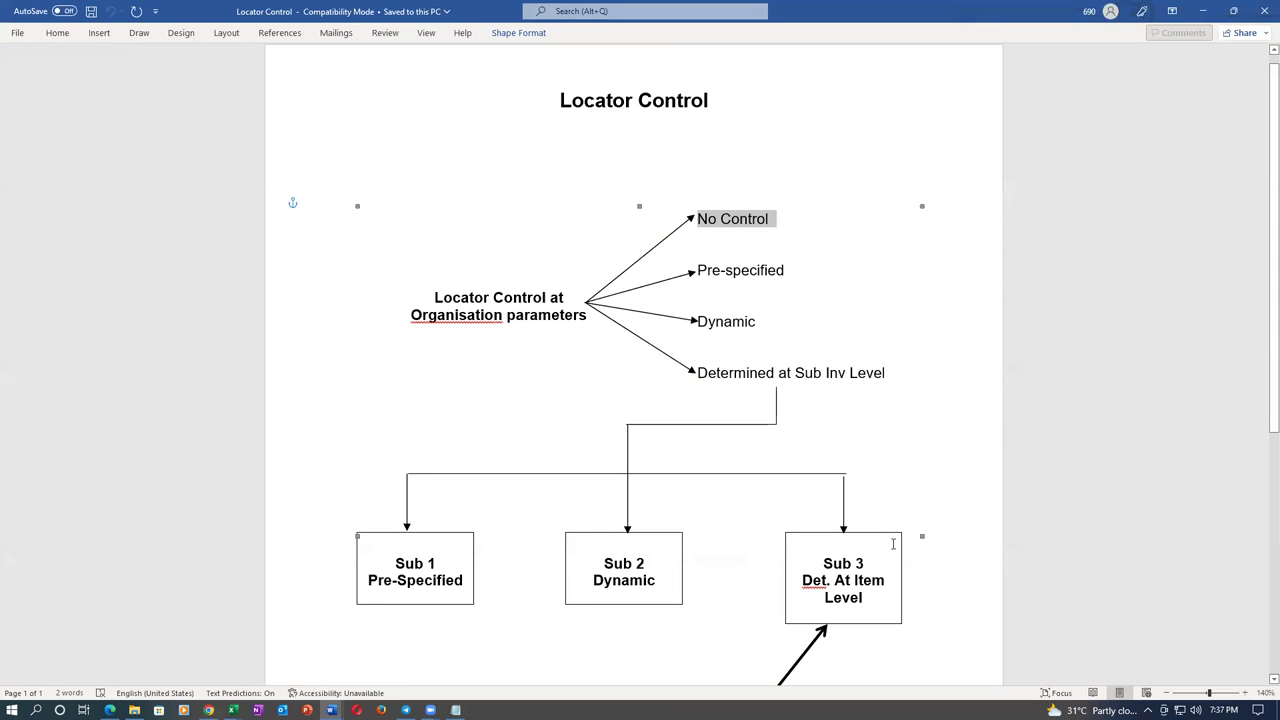
drag(712, 270, 749, 281)
key(alt+Tab)
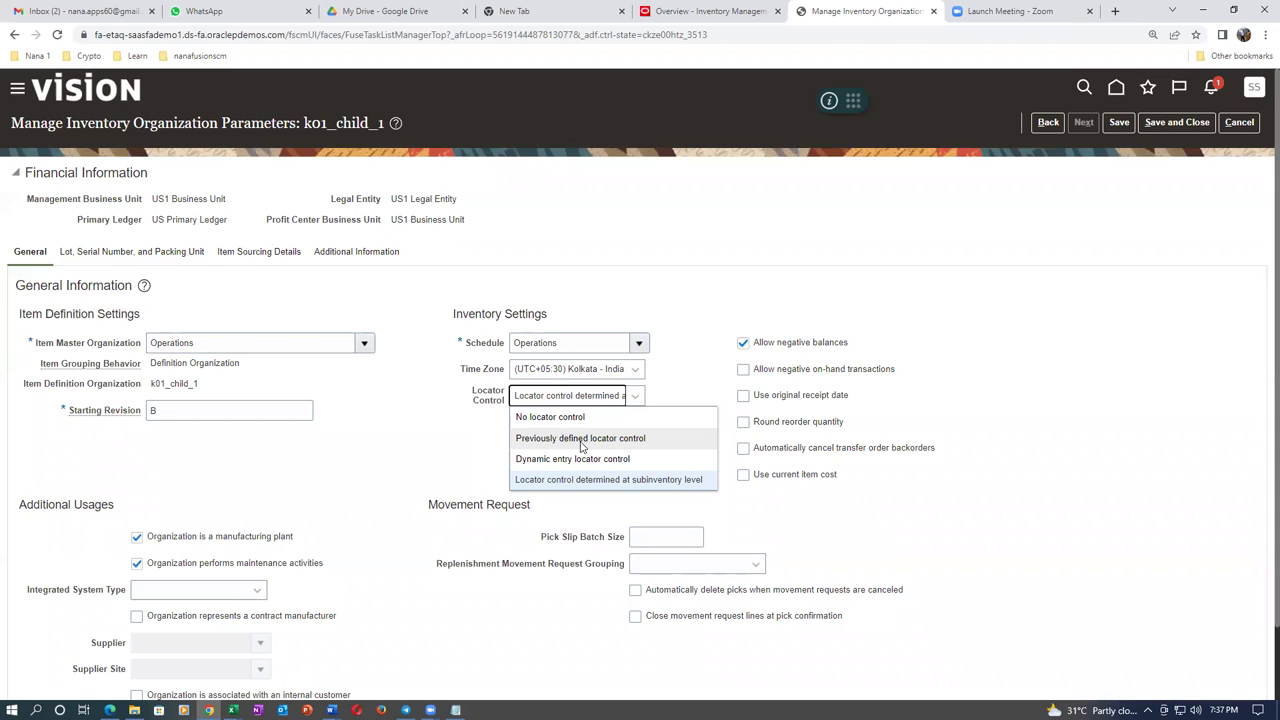
key(alt+Tab)
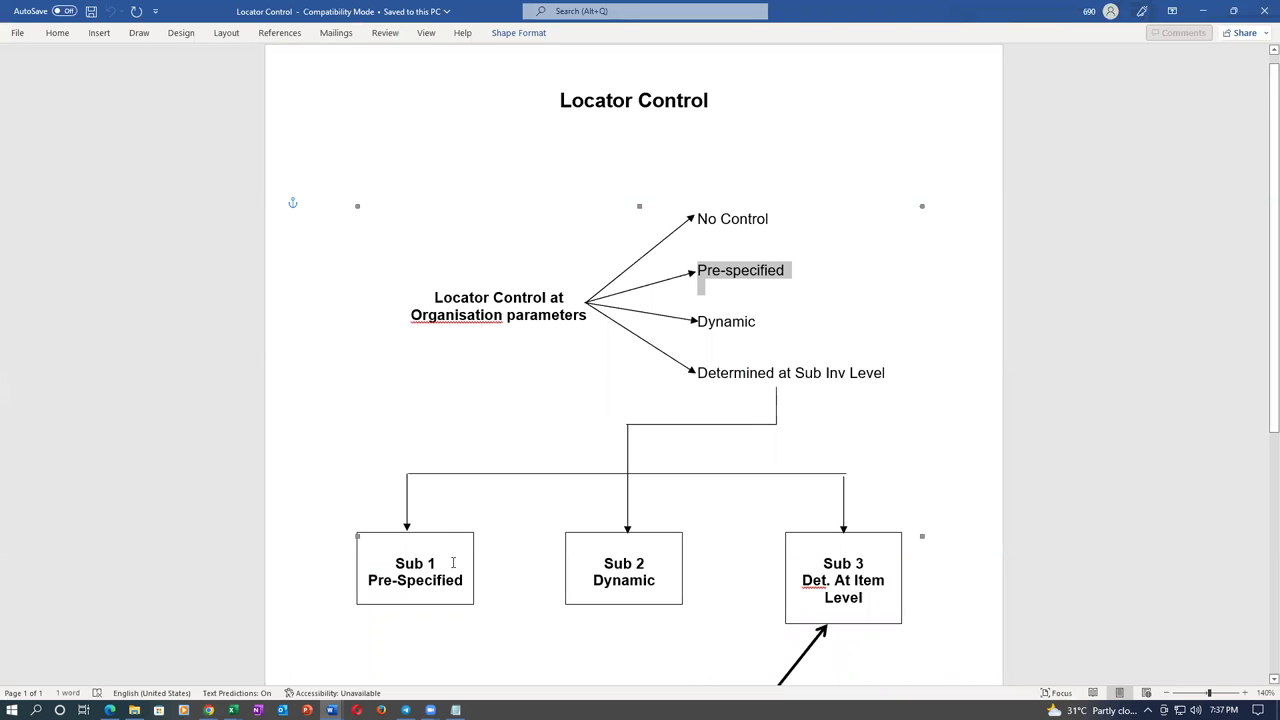
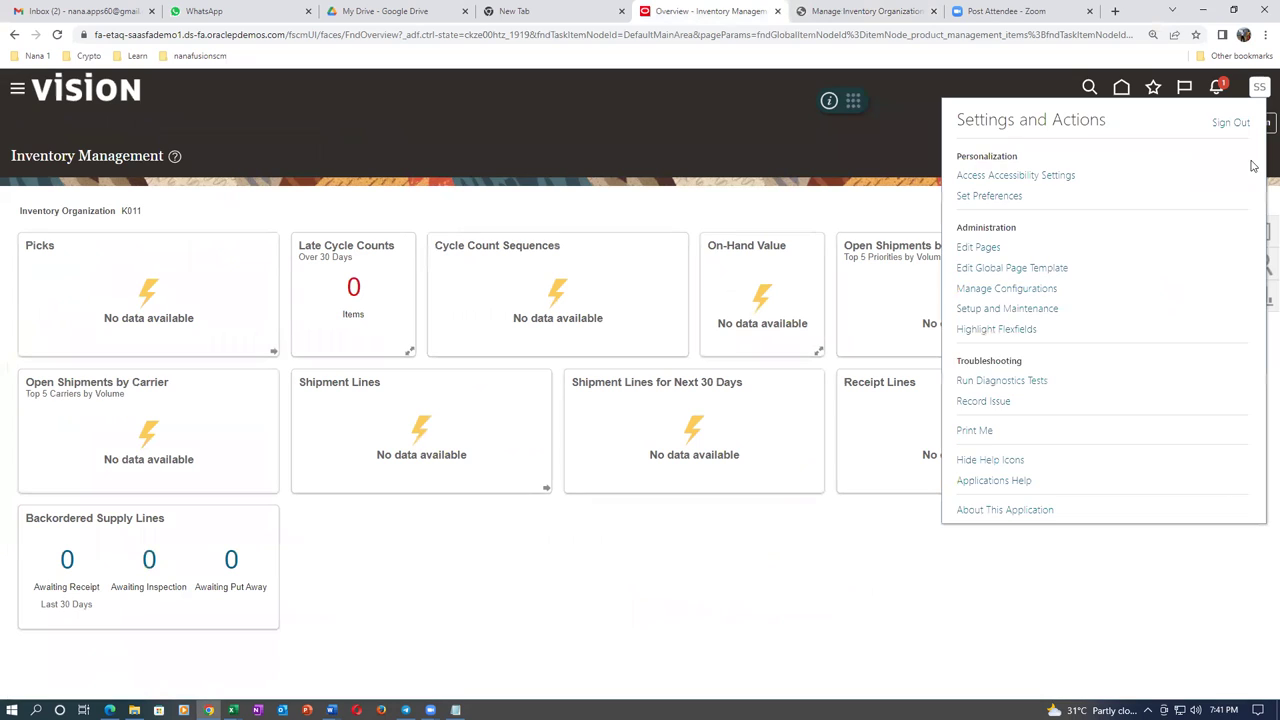
Step: Go to Setup and Maintenance, search the tasks for man%loca%key% and open Manage Inventory Locator Key Flexfield
click(998, 312)
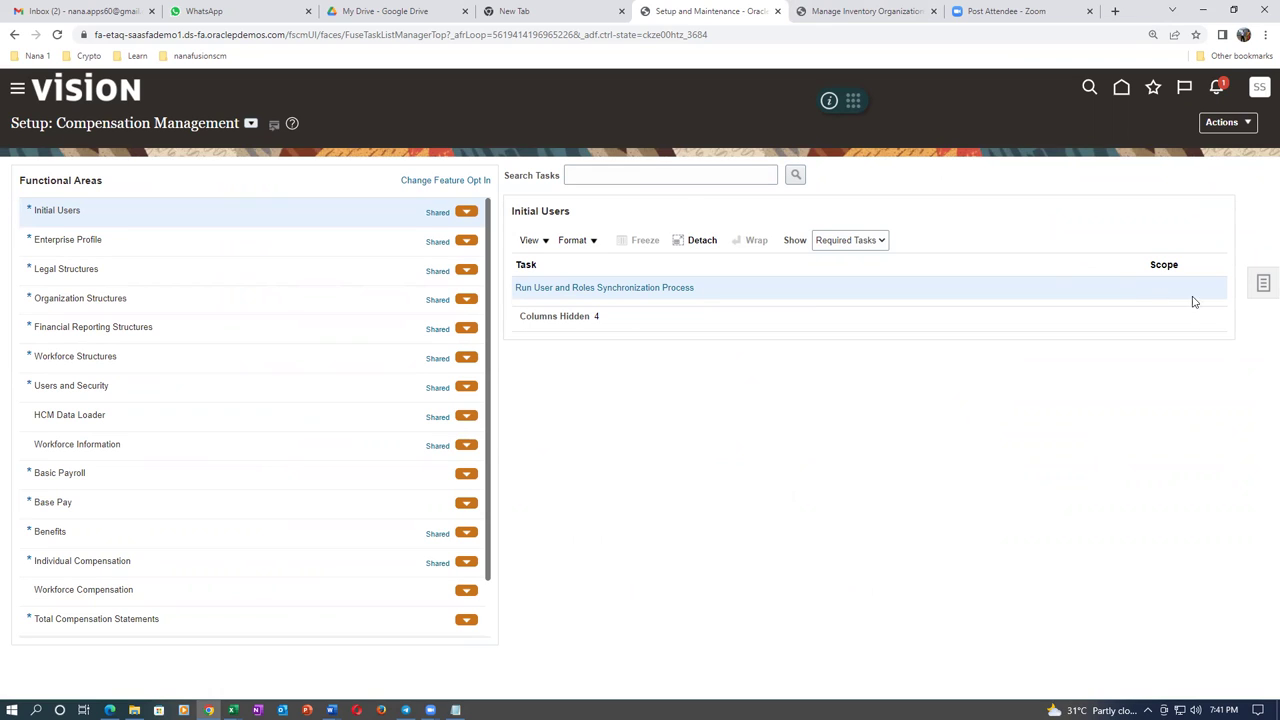
click(1257, 283)
click(1092, 290)
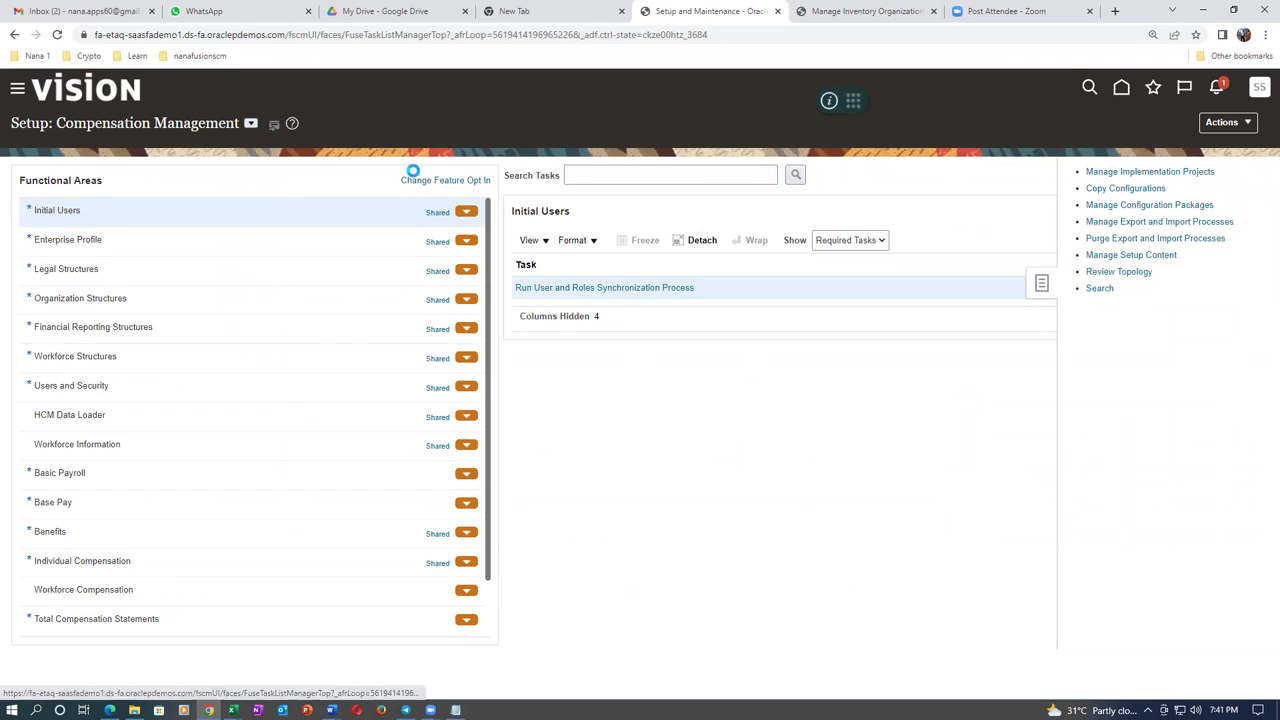
click(351, 176)
text(m)
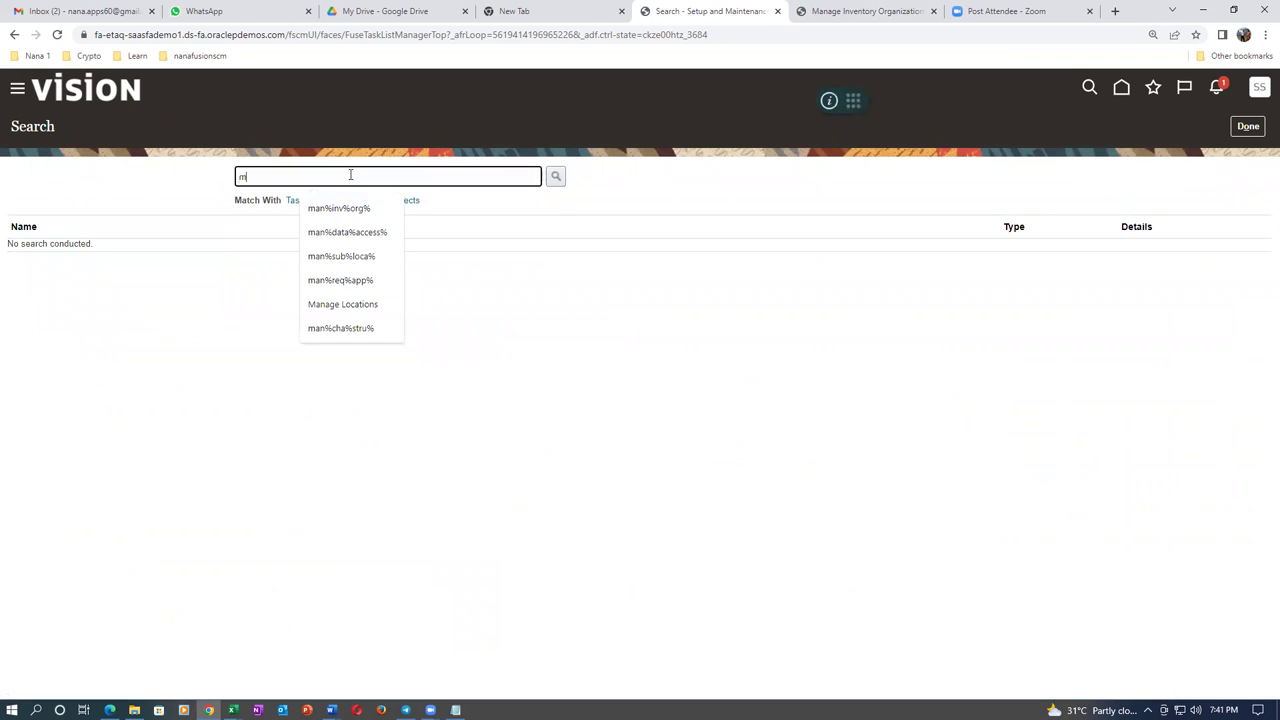
text(an%loca)
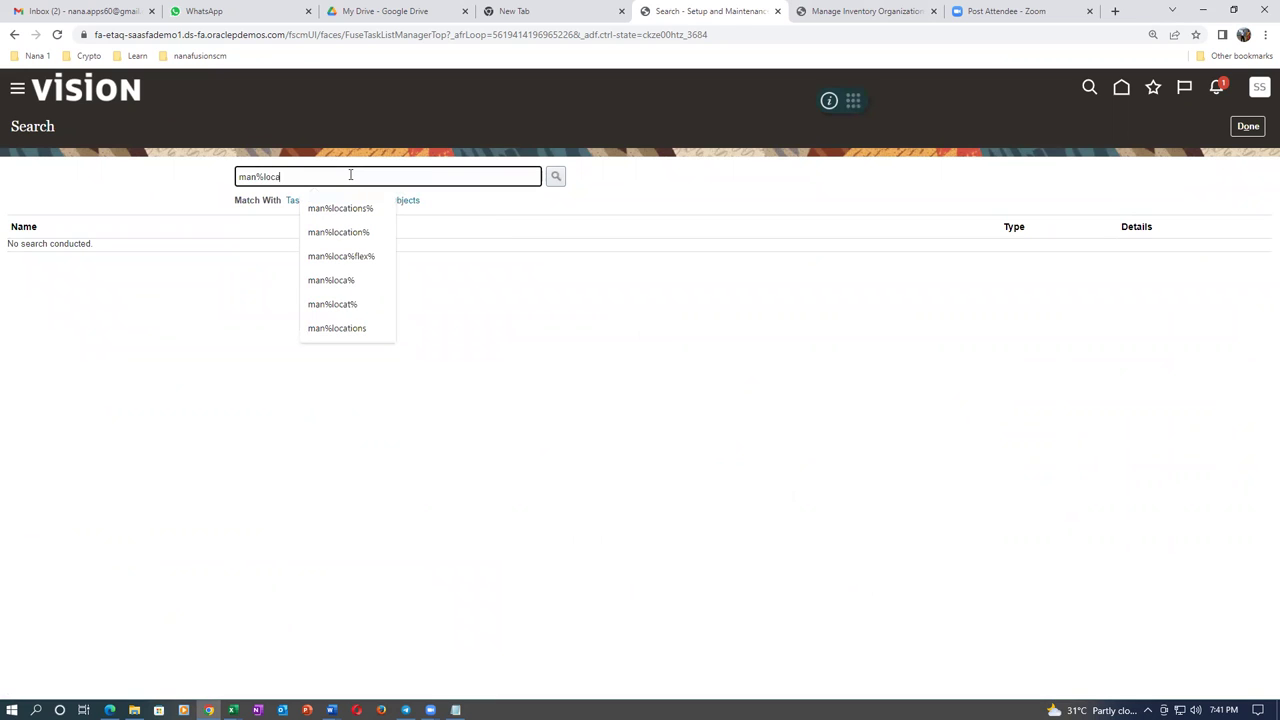
text(%key%)
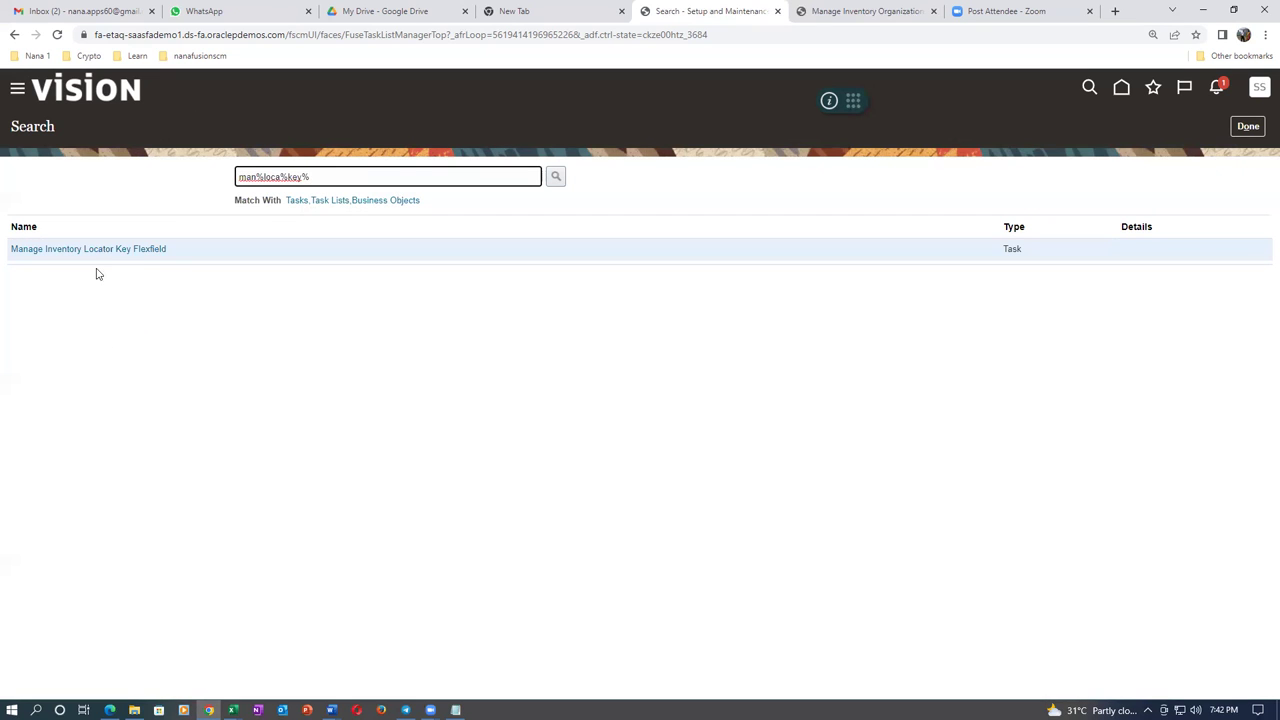
click(105, 255)
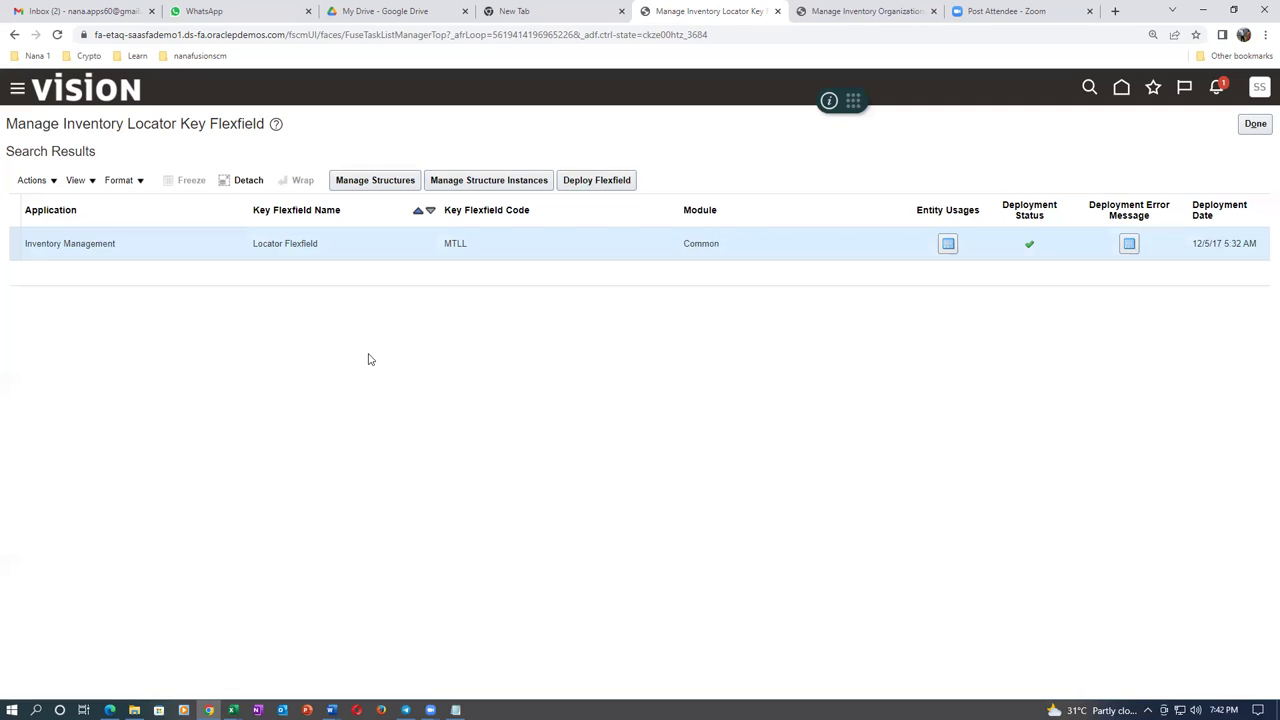
Step: Start a new structure for the Locator Flexfield with k01_KFF as its structure code, name and description
click(394, 182)
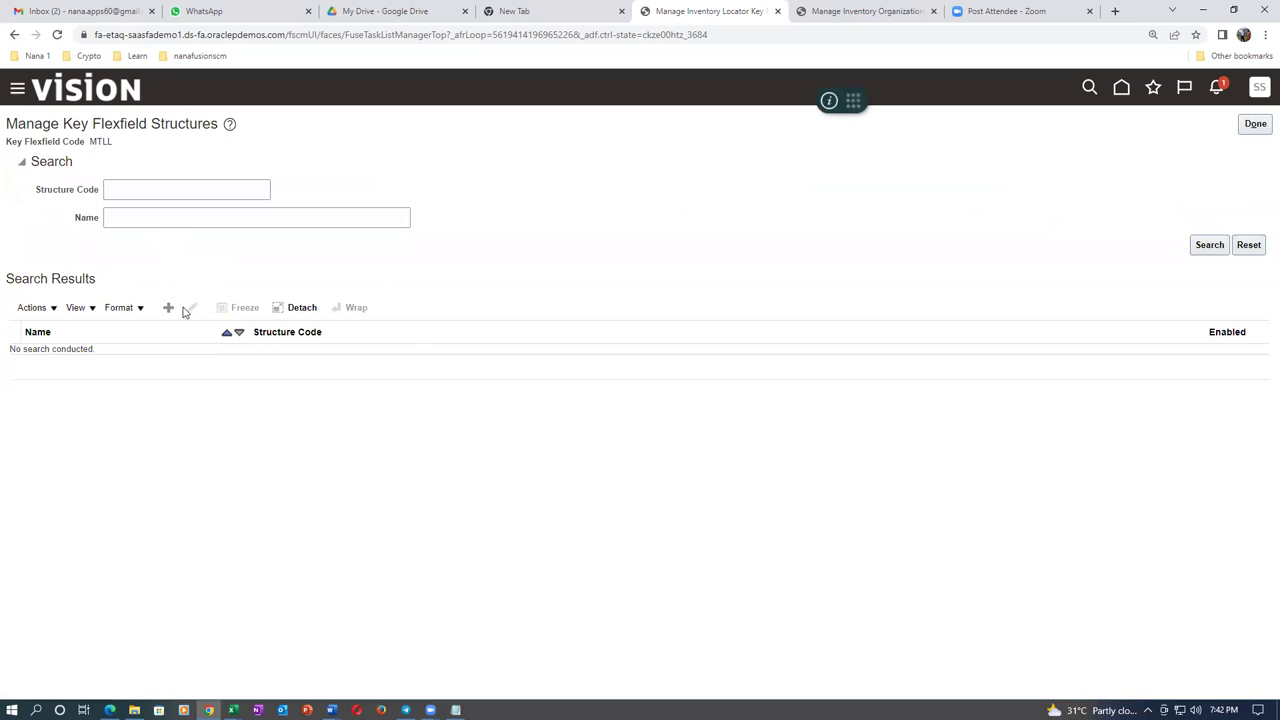
click(168, 307)
click(169, 171)
text(k01)
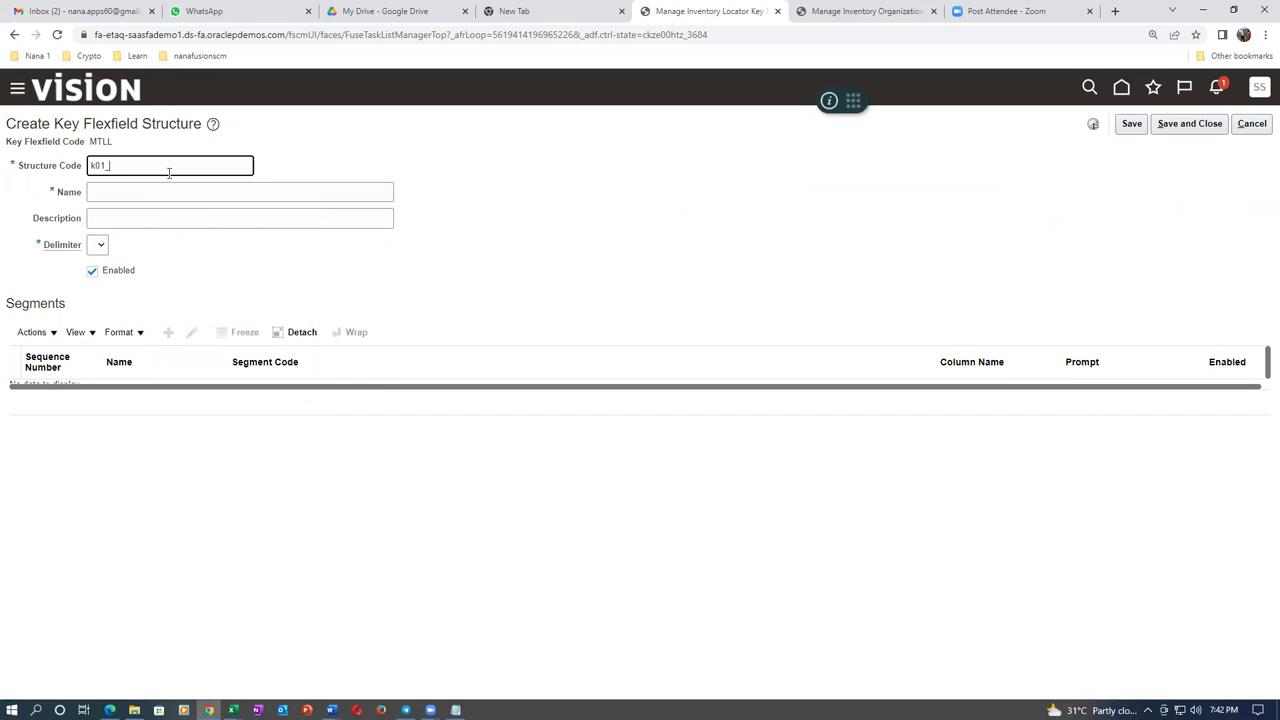
text(_KFF)
drag(130, 166, 66, 183)
key(ctrl+c)
click(121, 195)
key(ctrl+v)
click(121, 217)
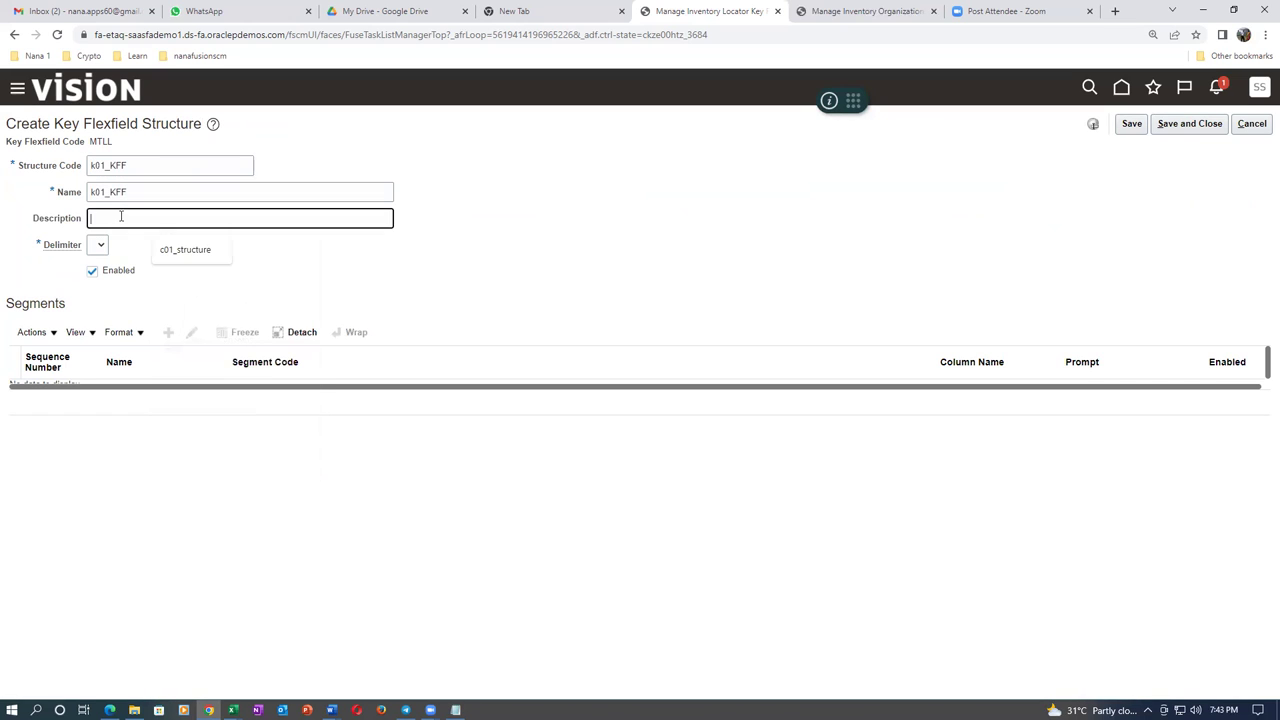
key(ctrl+v)
Step: Choose * as the structure's delimiter and save the key flexfield structure
click(98, 245)
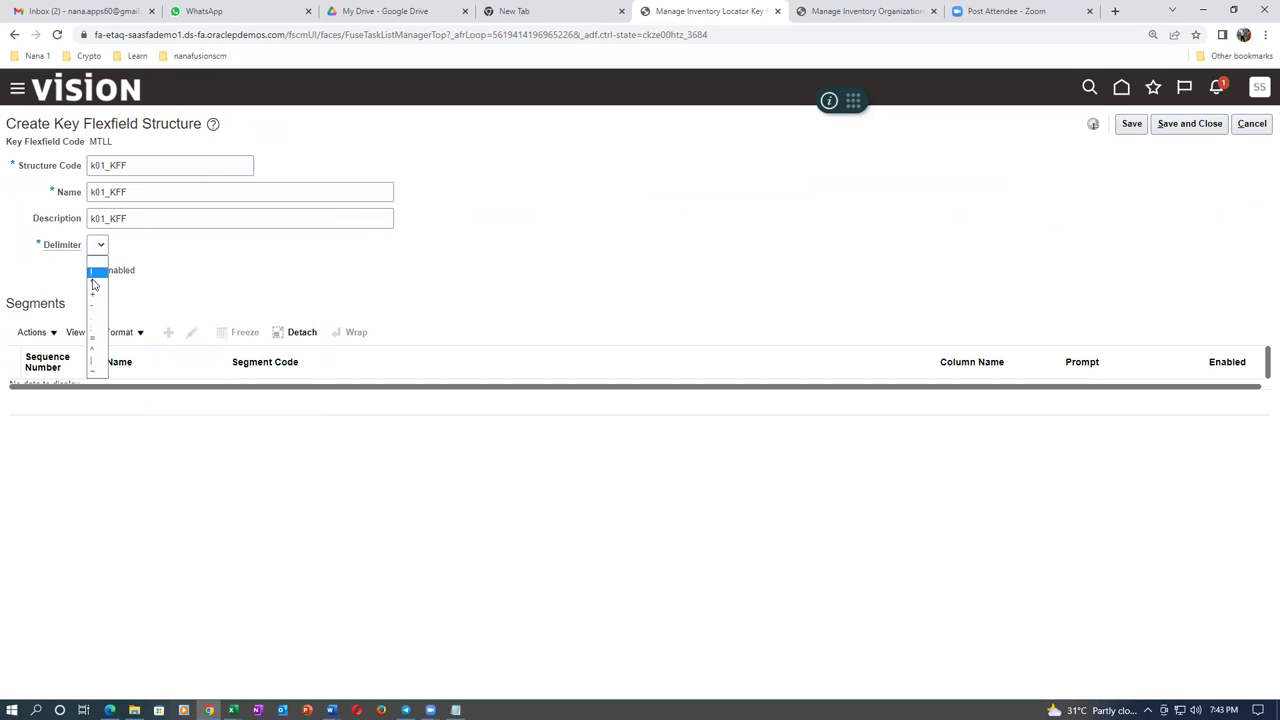
click(94, 286)
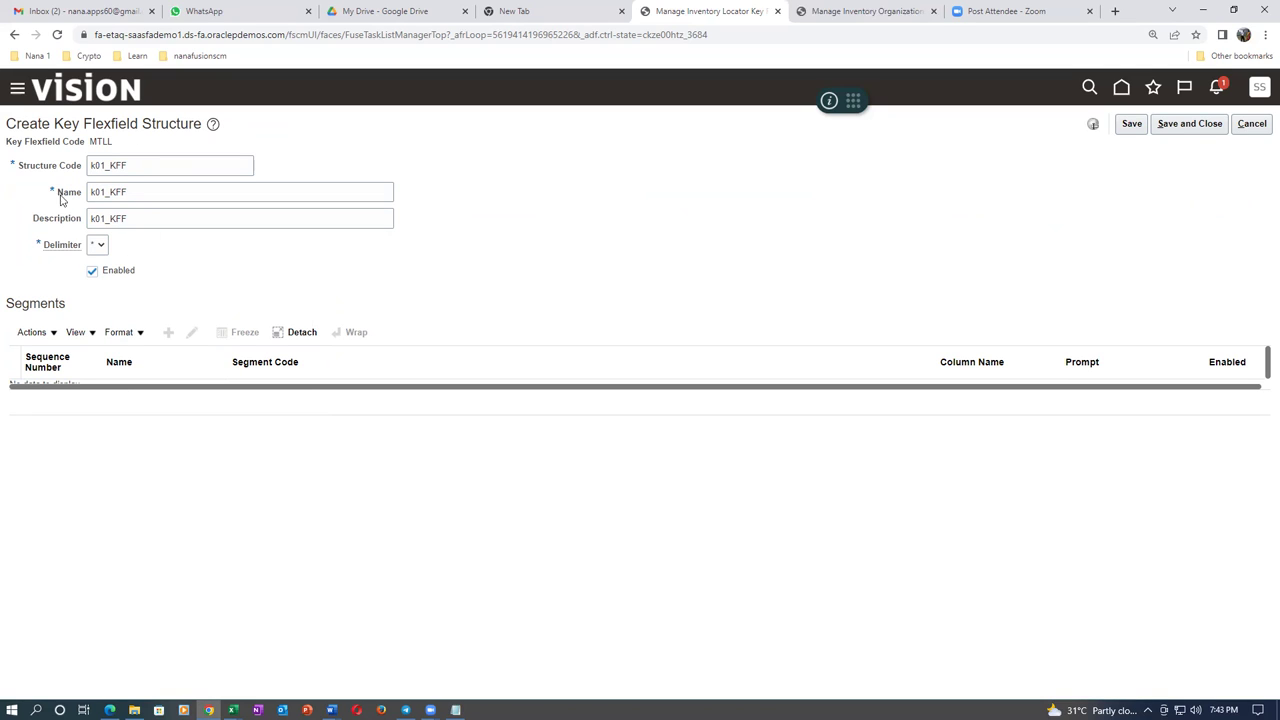
click(1131, 124)
Step: Start a new segment in the k01_KFF structure with code, name and description k01_row and API name k01Row
click(172, 328)
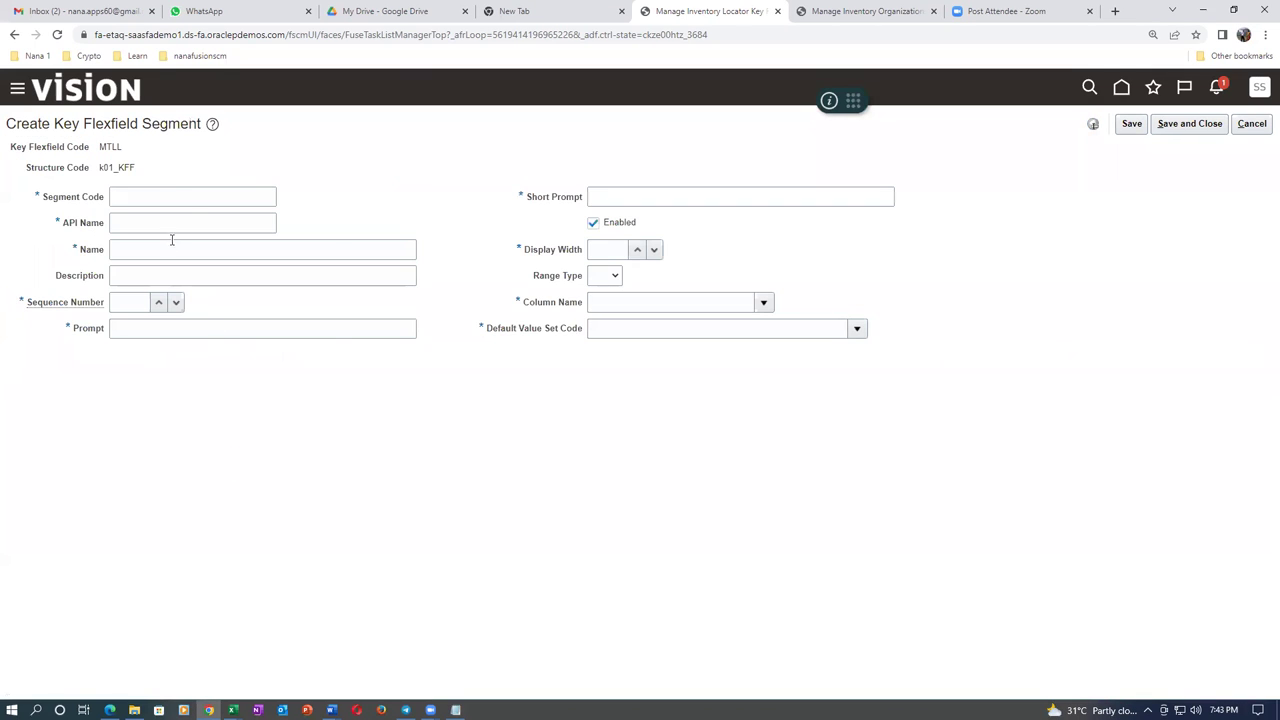
click(172, 196)
text(k01)
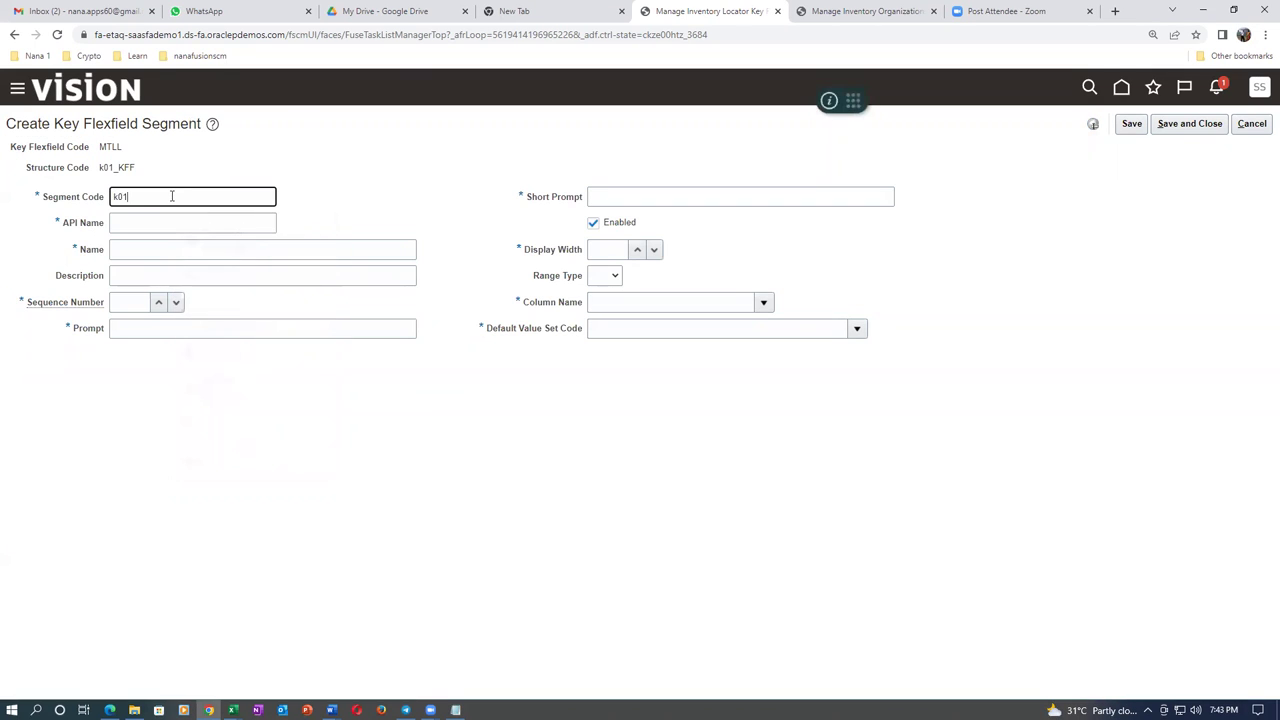
text(_row)
drag(180, 197, 78, 206)
key(ctrl+c)
click(146, 224)
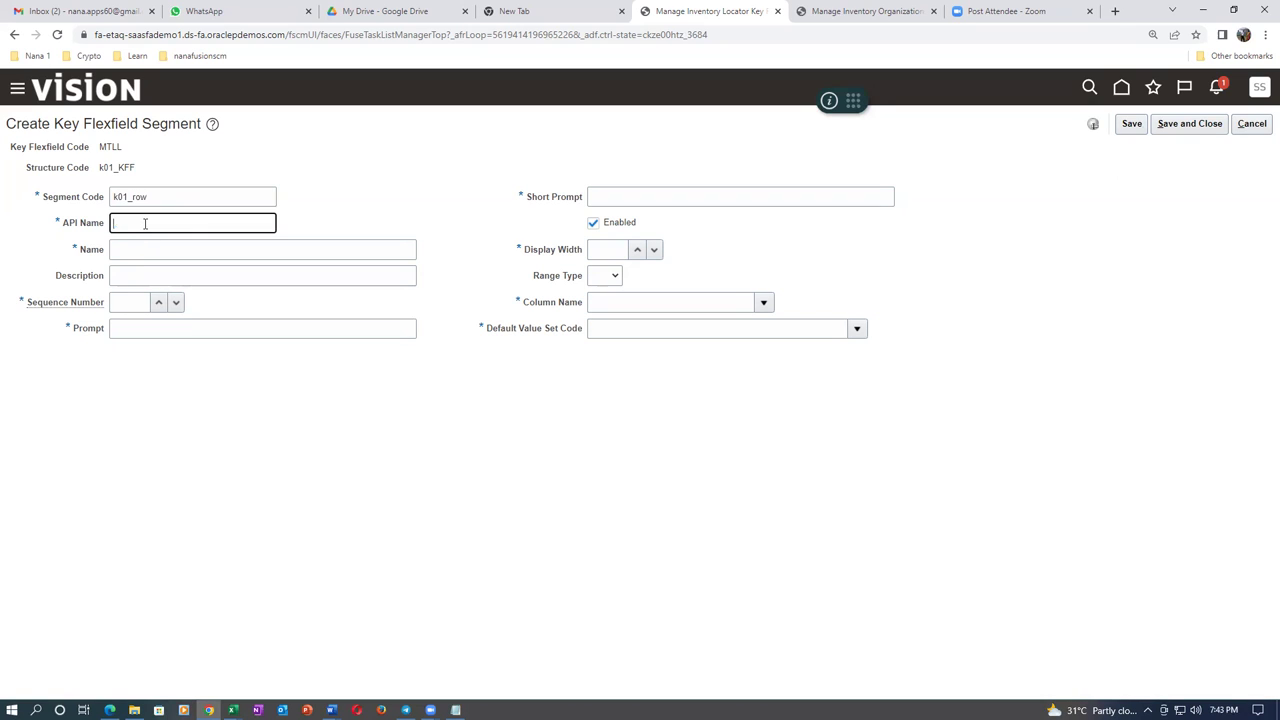
click(146, 251)
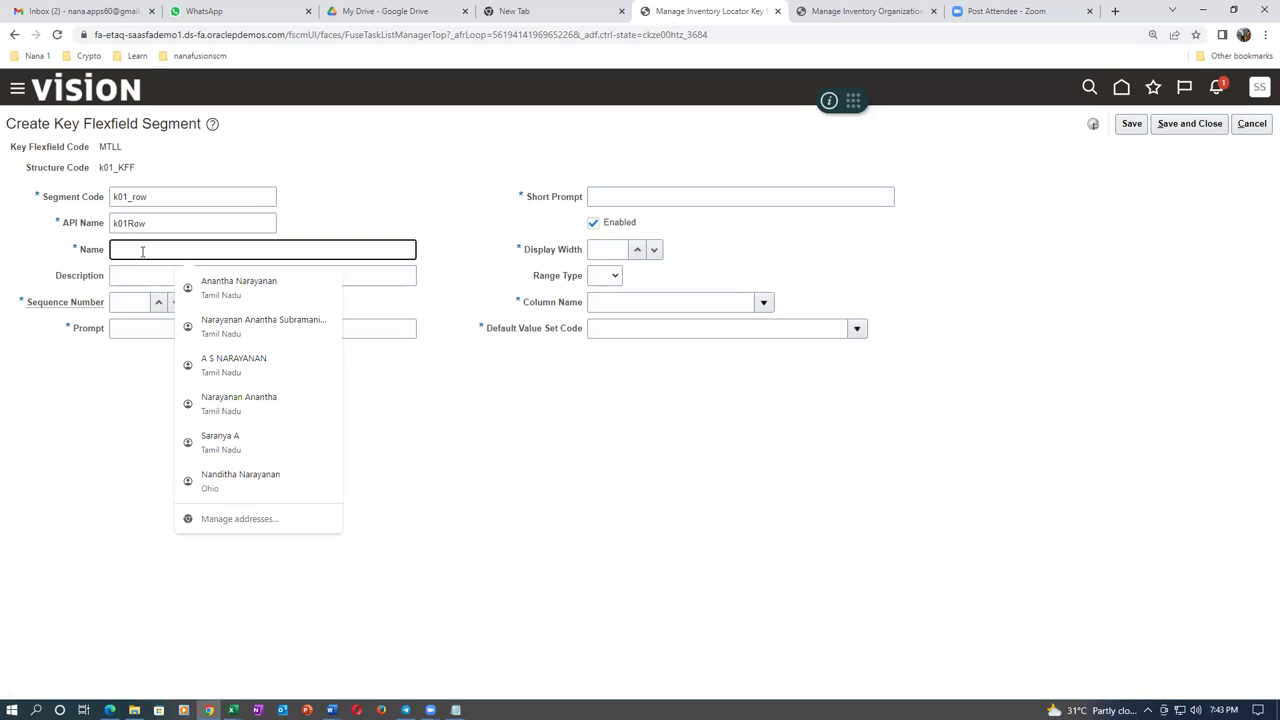
key(ctrl+v)
click(136, 276)
key(ctrl+v)
Step: Set the segment's sequence number to 1 and both its prompt and short prompt to k01_row
click(128, 302)
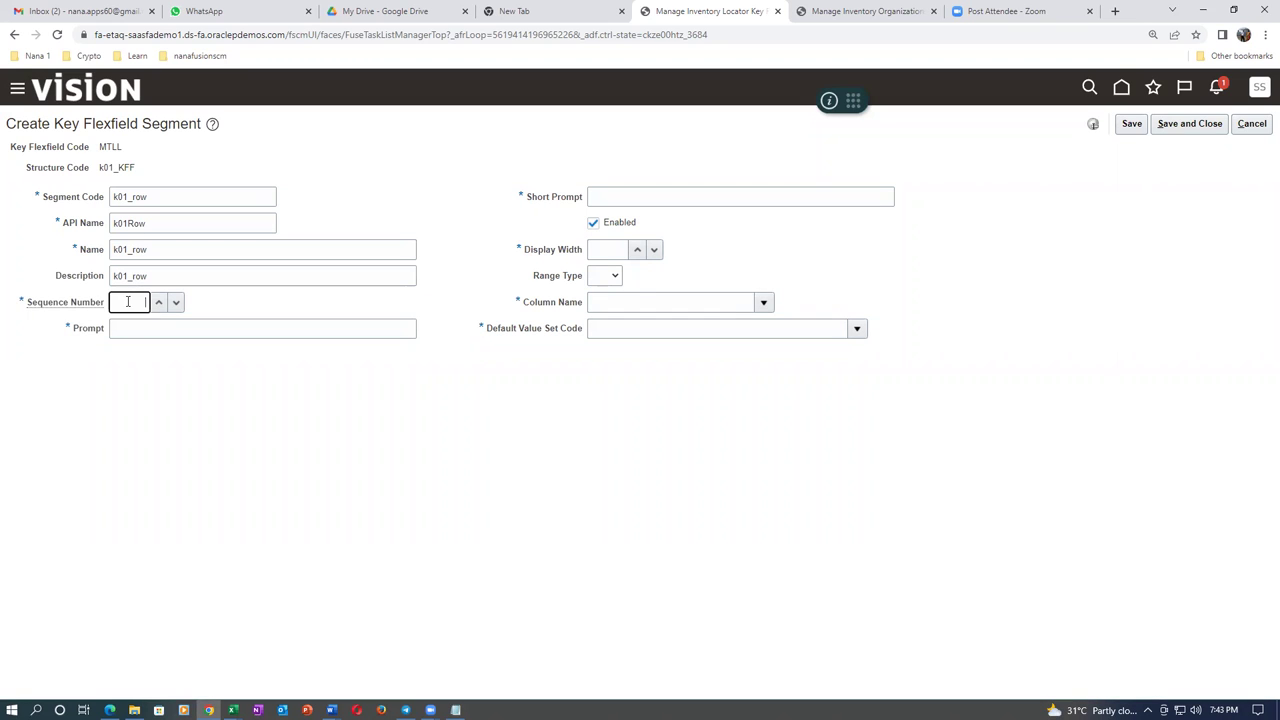
key(Tab)
key(ctrl+v)
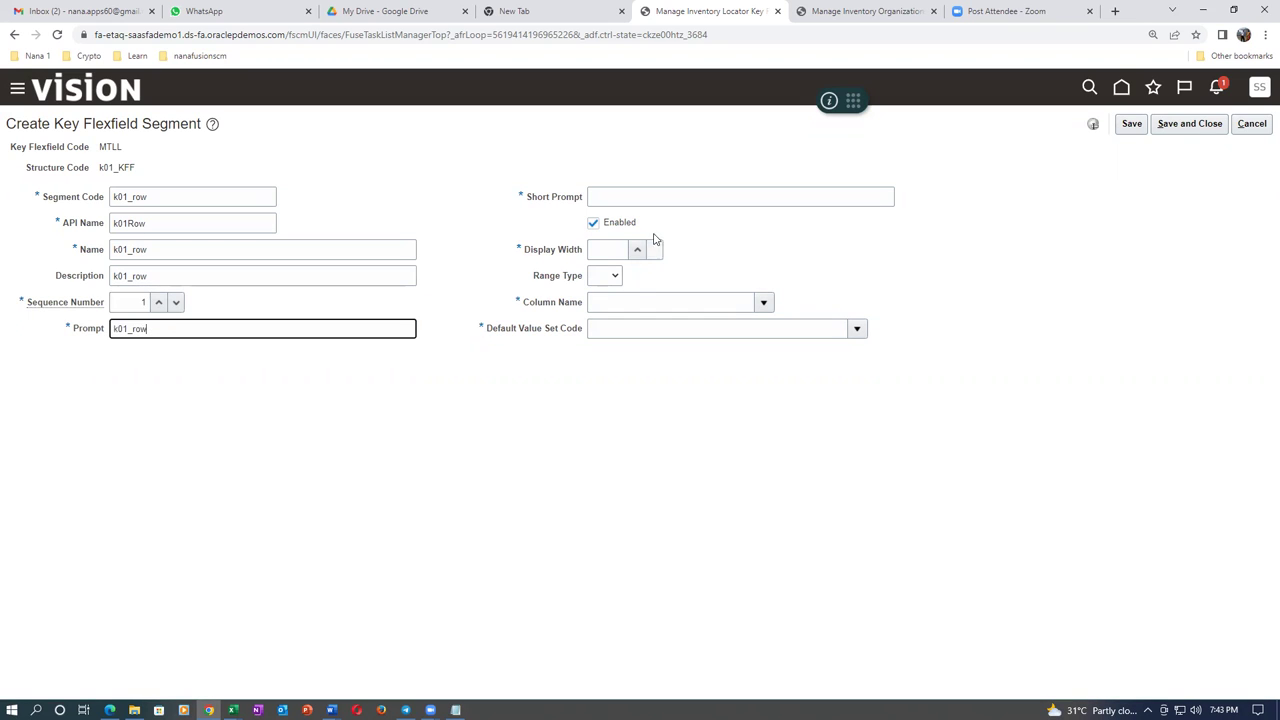
click(612, 196)
key(ctrl+v)
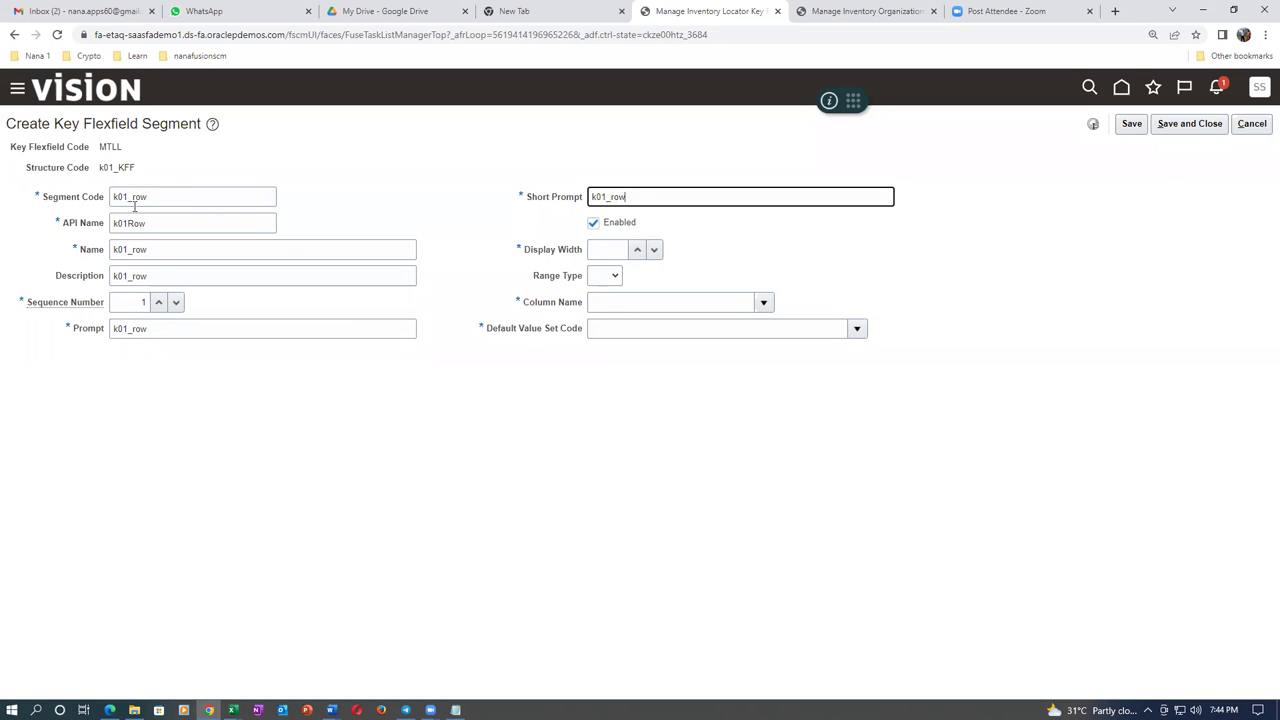
Step: Set the segment's display width to 20 and its column name to SEGMENT1
click(590, 250)
text(20)
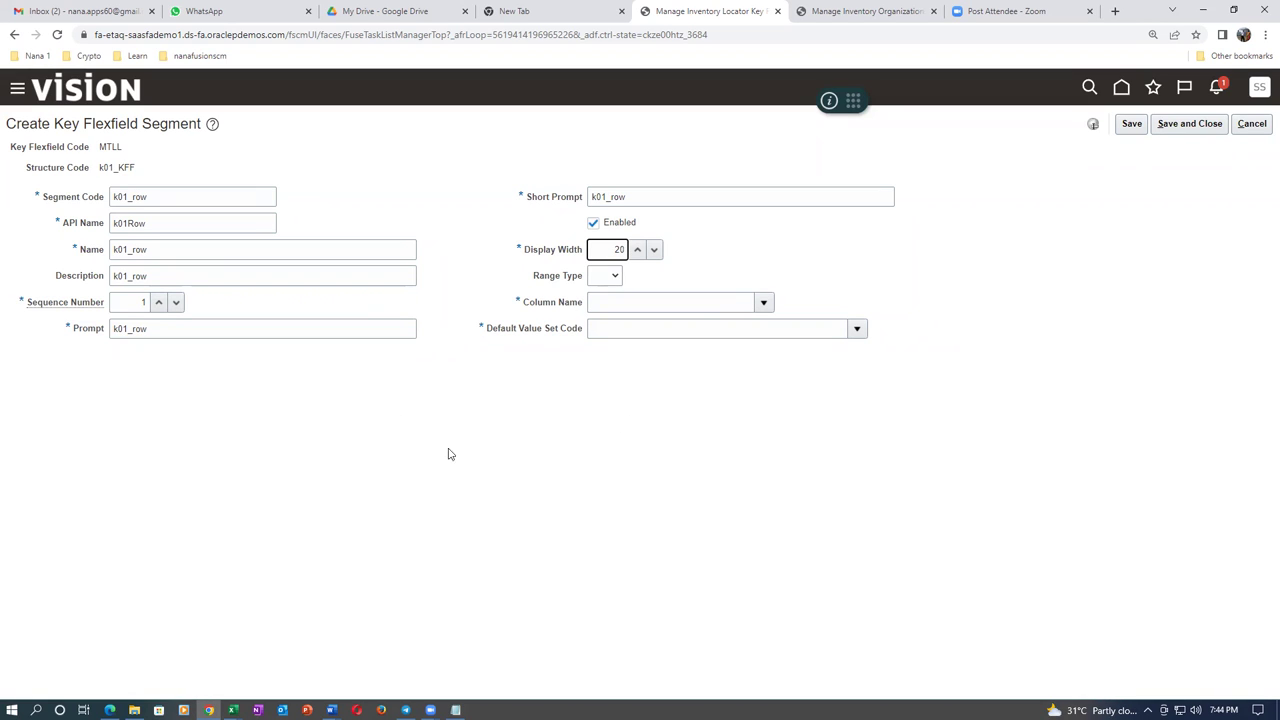
click(764, 302)
click(674, 350)
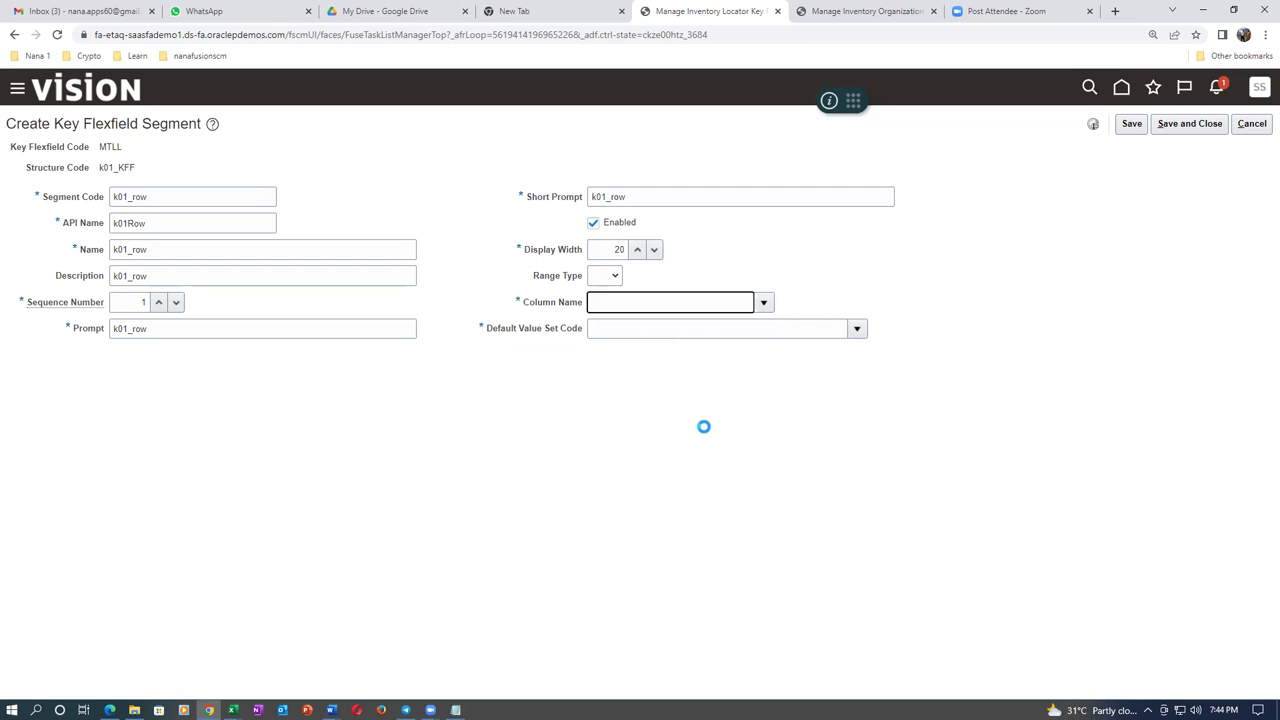
click(658, 331)
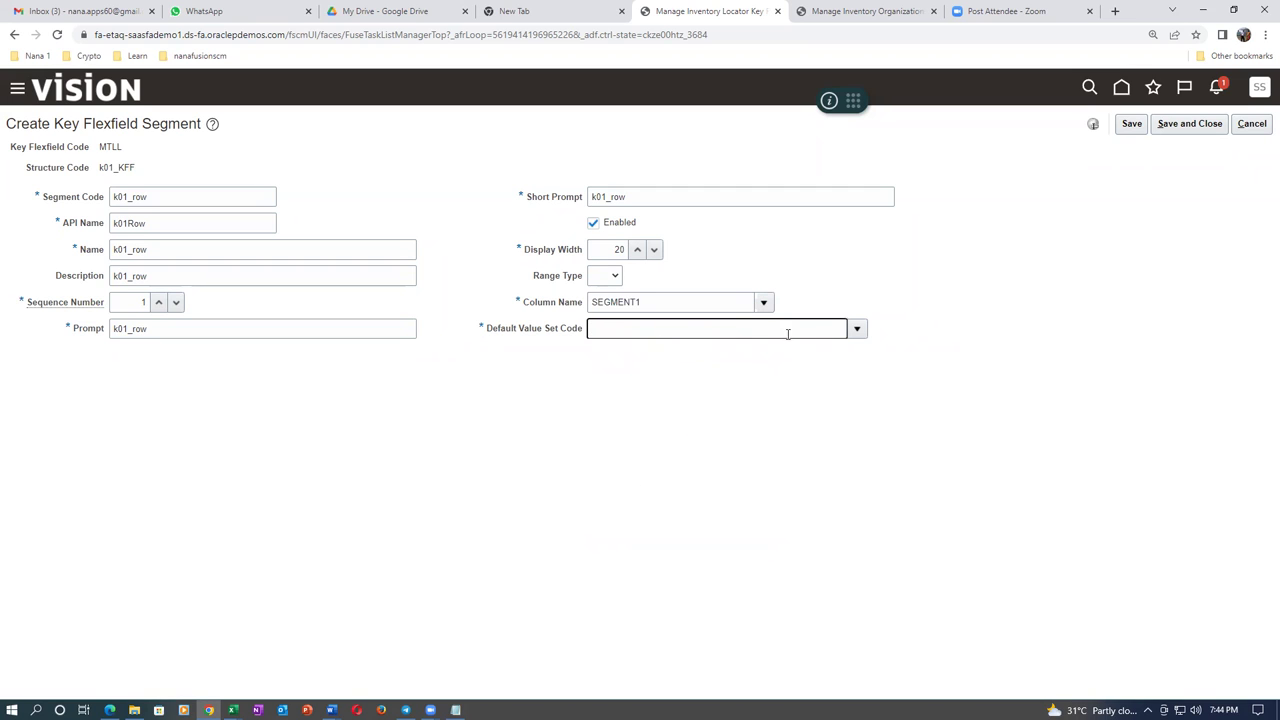
Step: Find and assign GL_20_CHARACTERS as the k01_row segment's default value set code, and save and close the segment
click(857, 329)
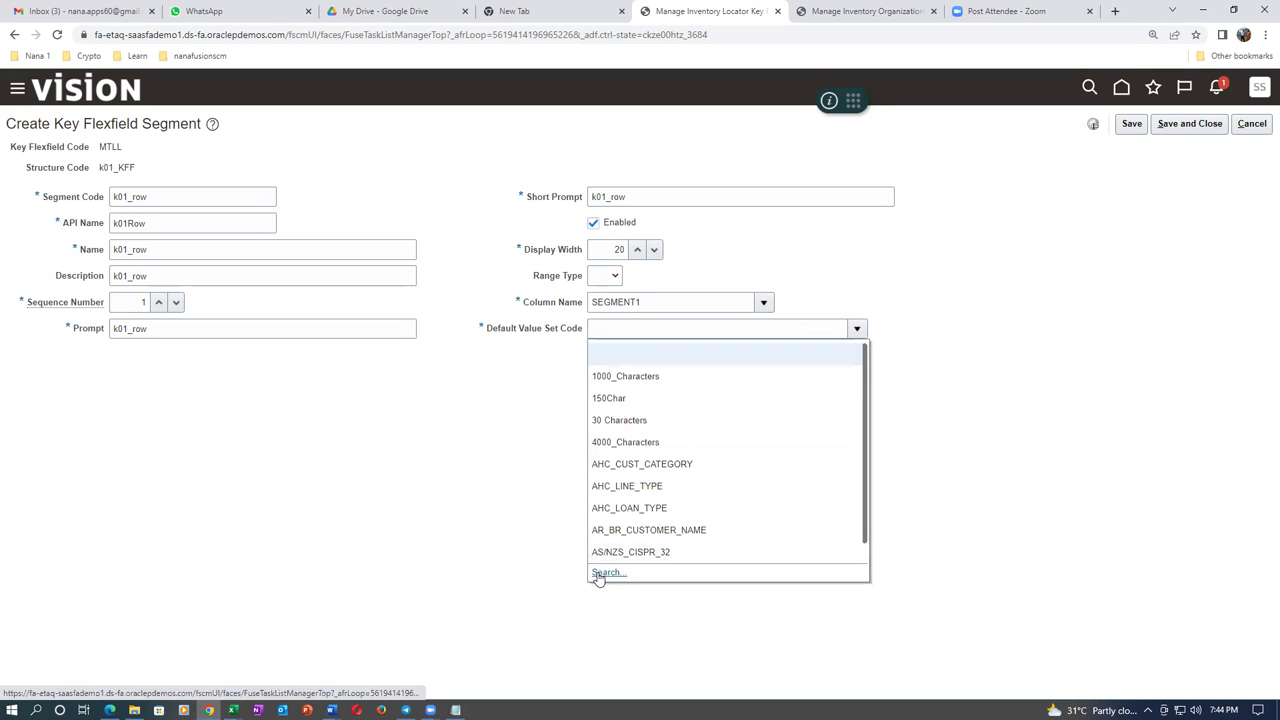
click(597, 575)
click(362, 321)
text(GL)
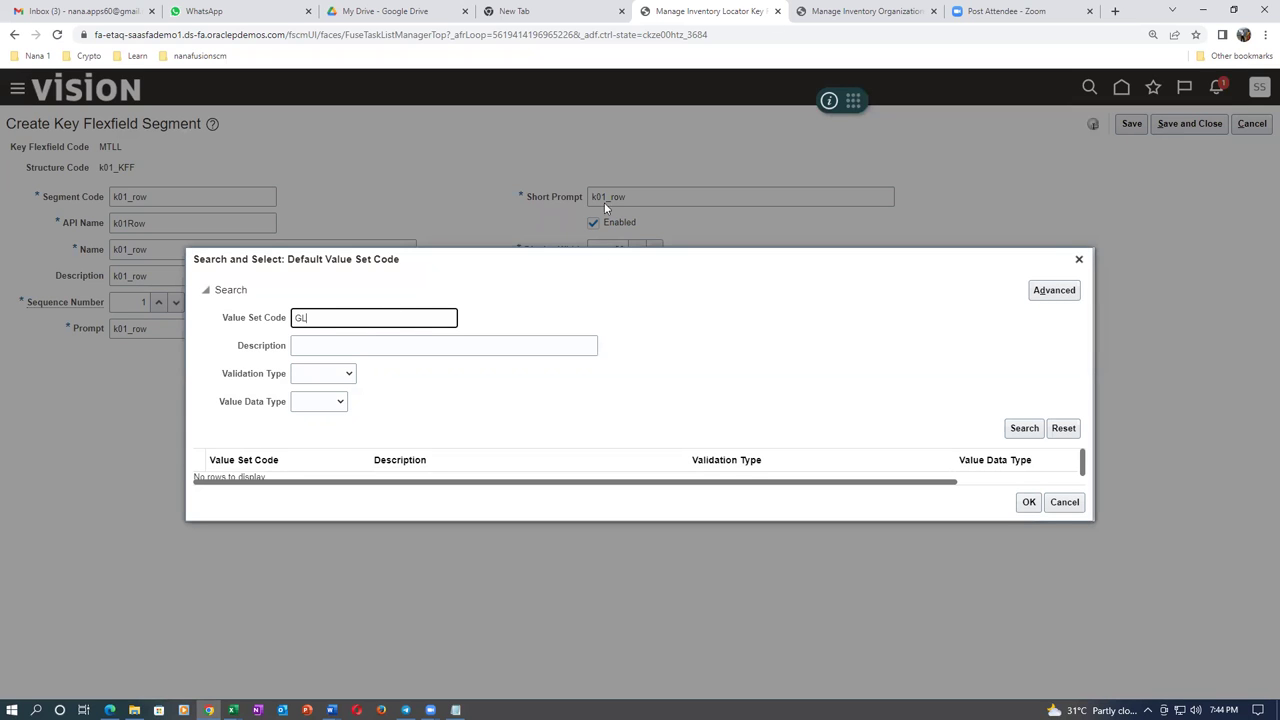
key(Return)
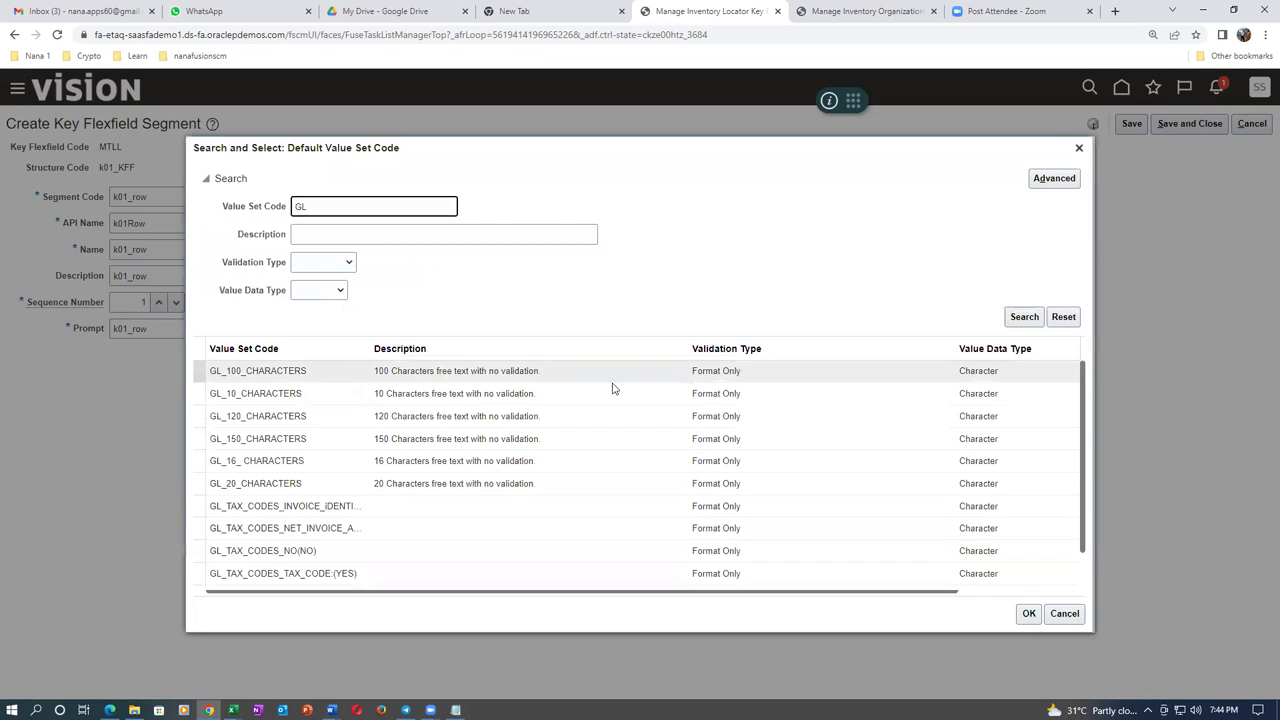
click(197, 482)
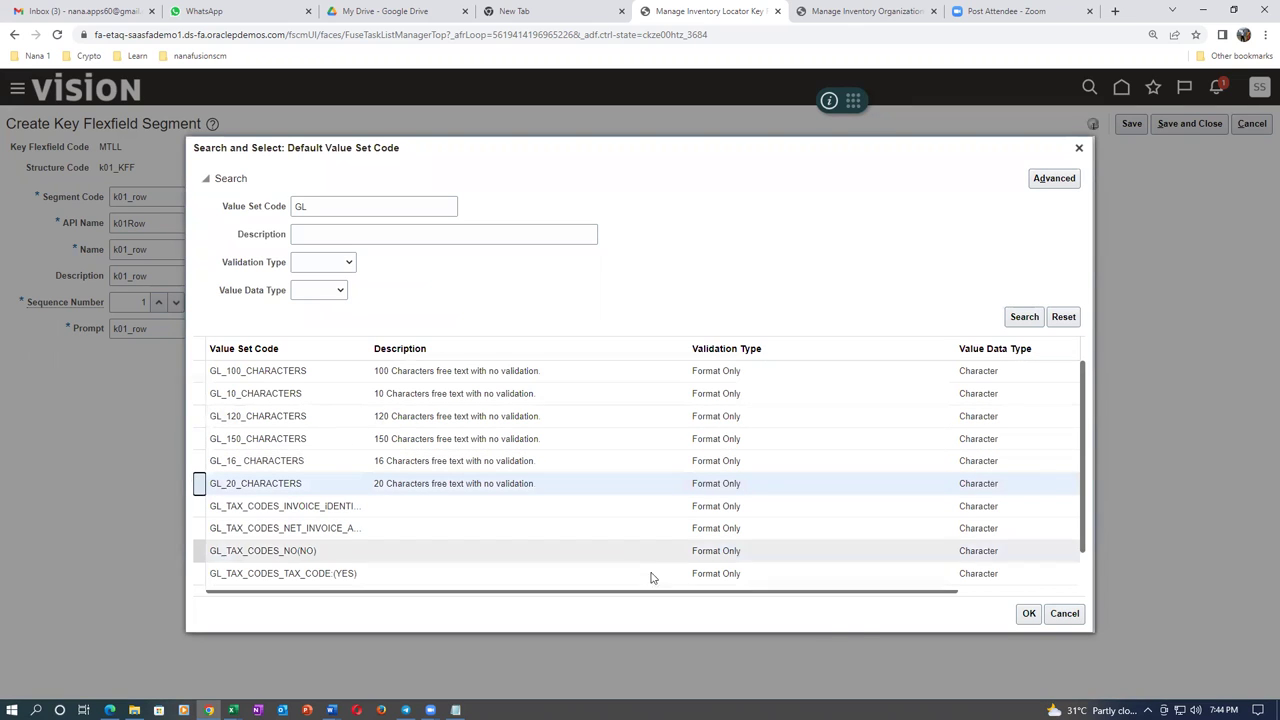
click(1028, 613)
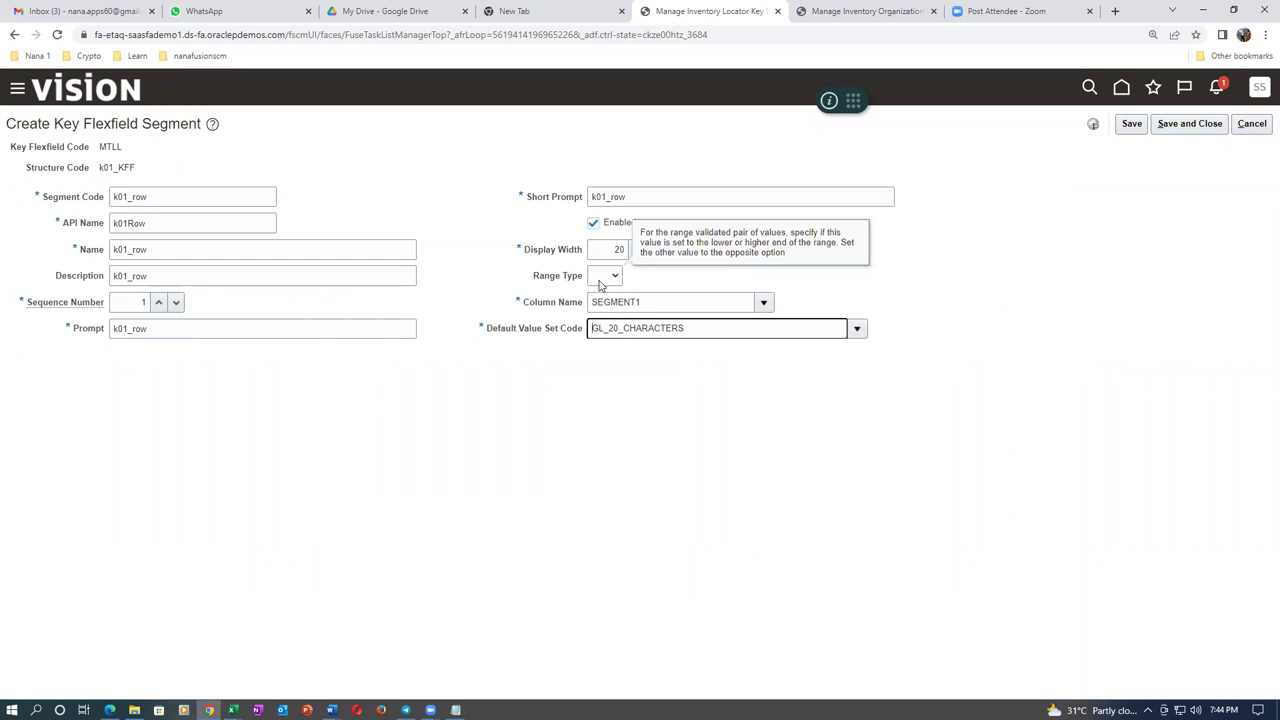
click(543, 429)
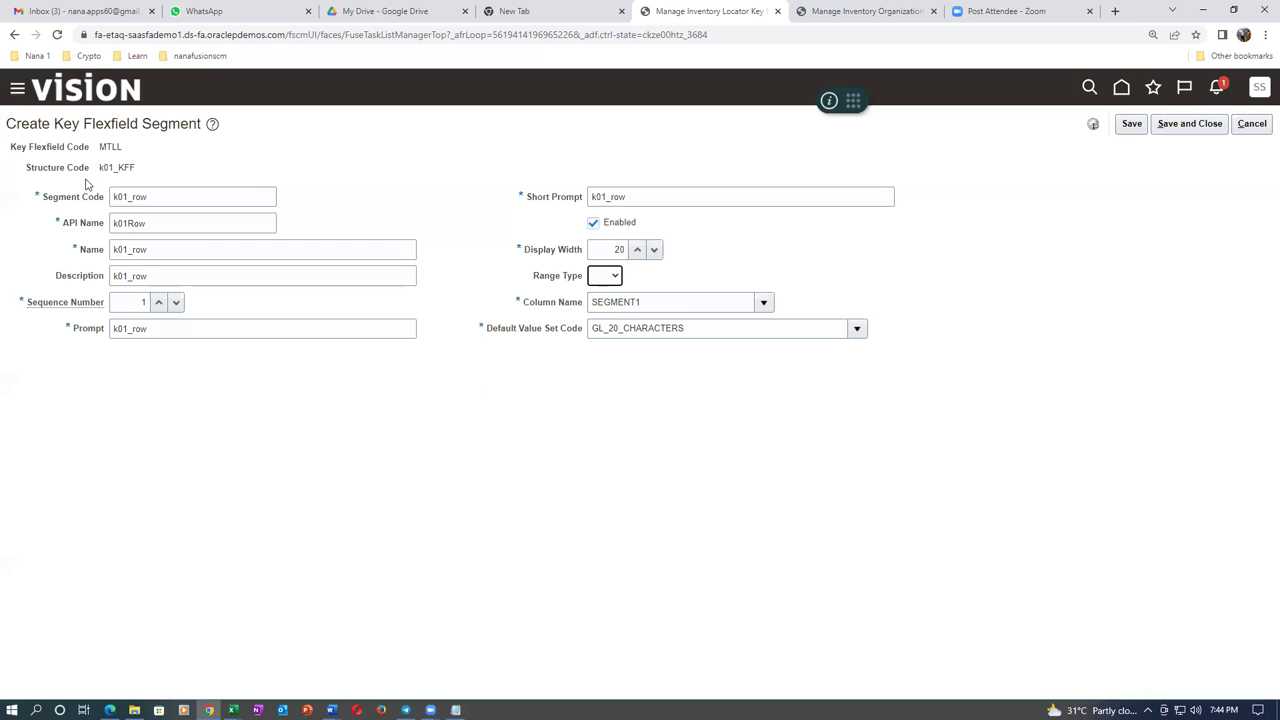
click(1190, 124)
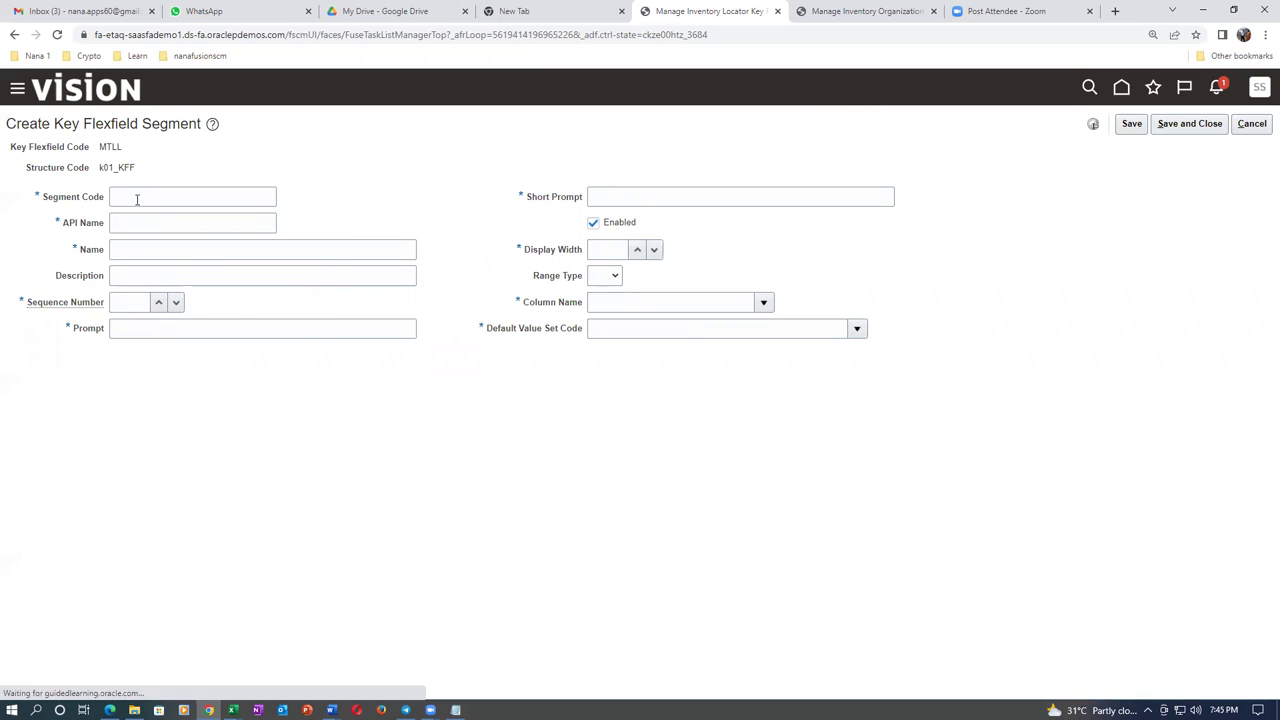
Step: Start a second segment in the k01_KFF structure with code, name and description k01_rack and API name k01Rack
click(137, 198)
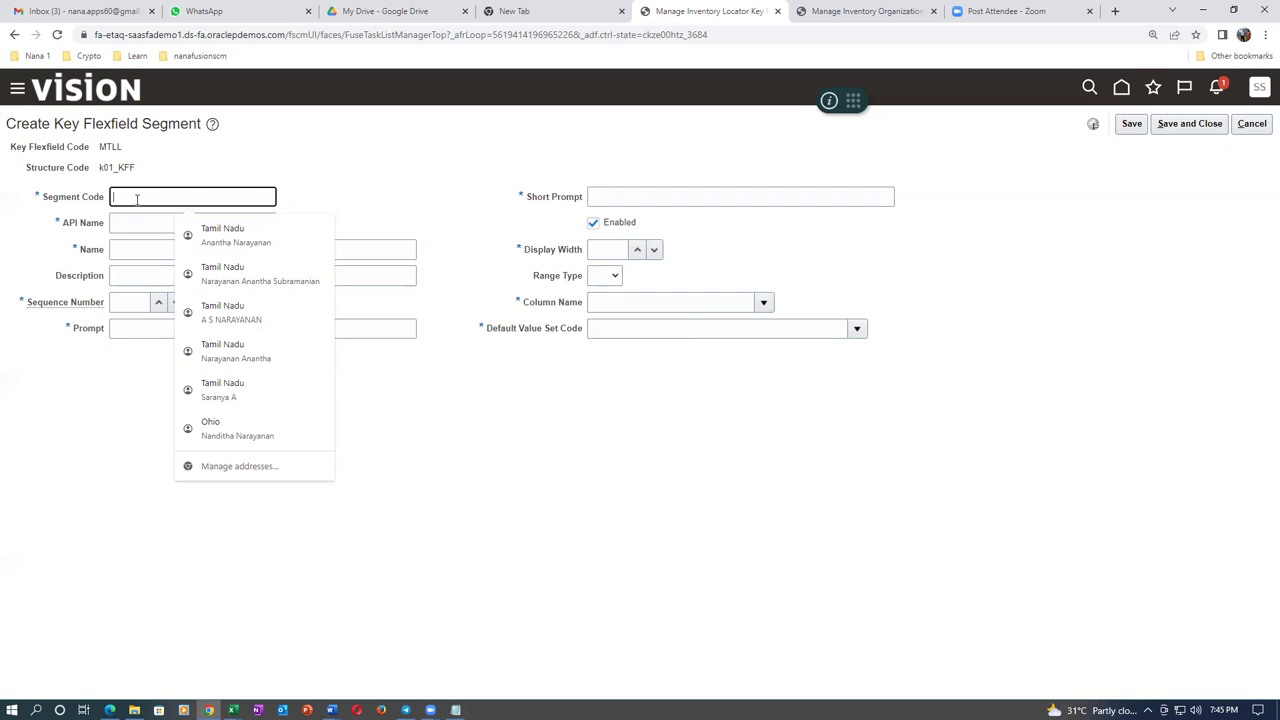
text(k01_rack)
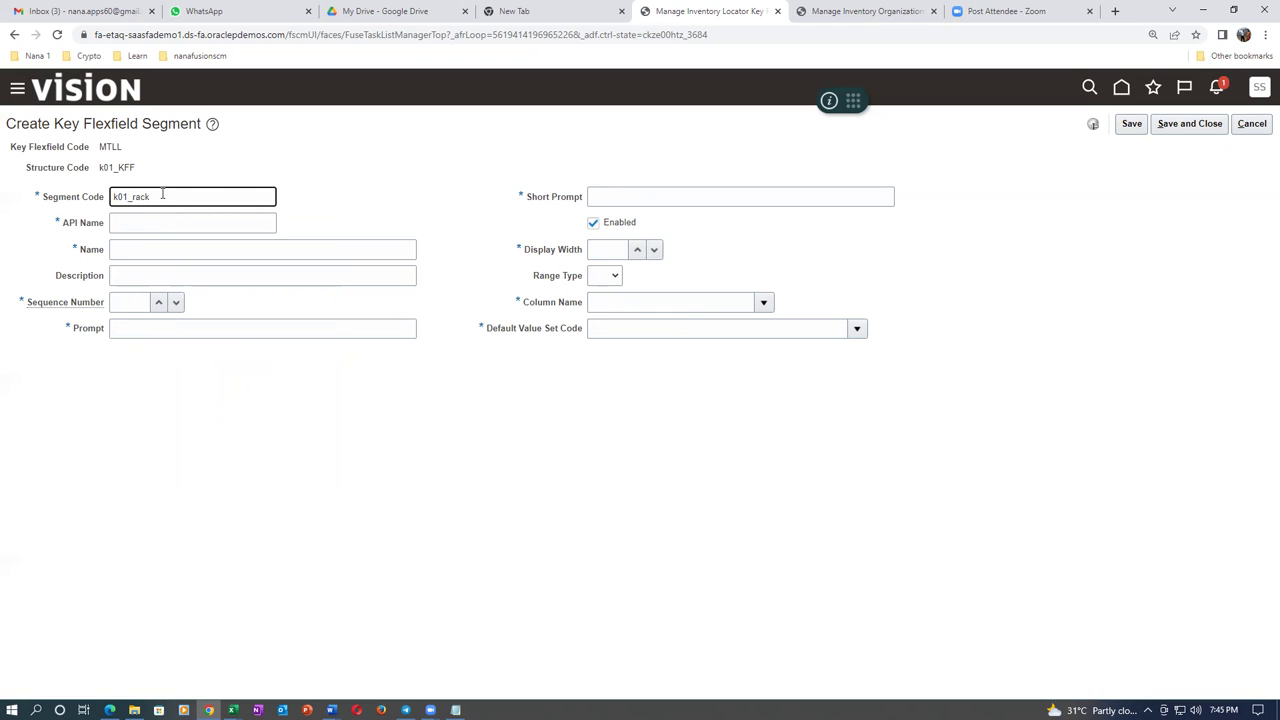
drag(162, 194, 70, 212)
key(ctrl+c)
click(174, 225)
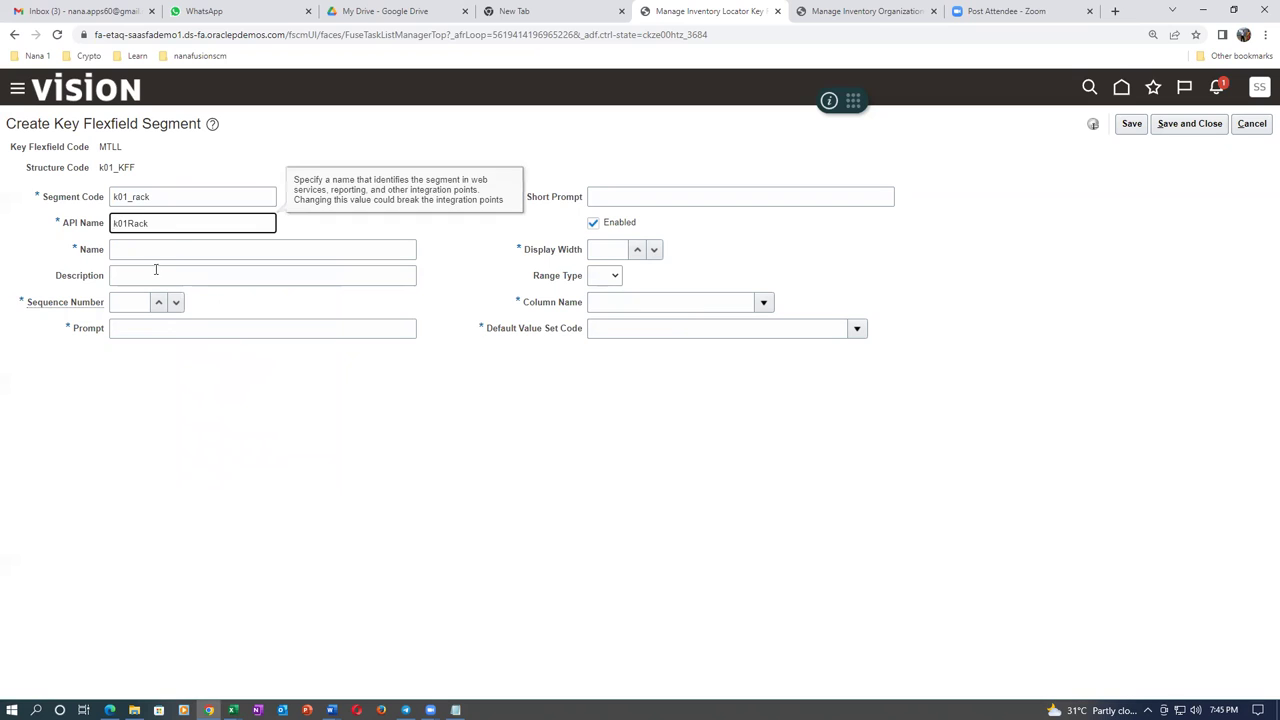
click(152, 254)
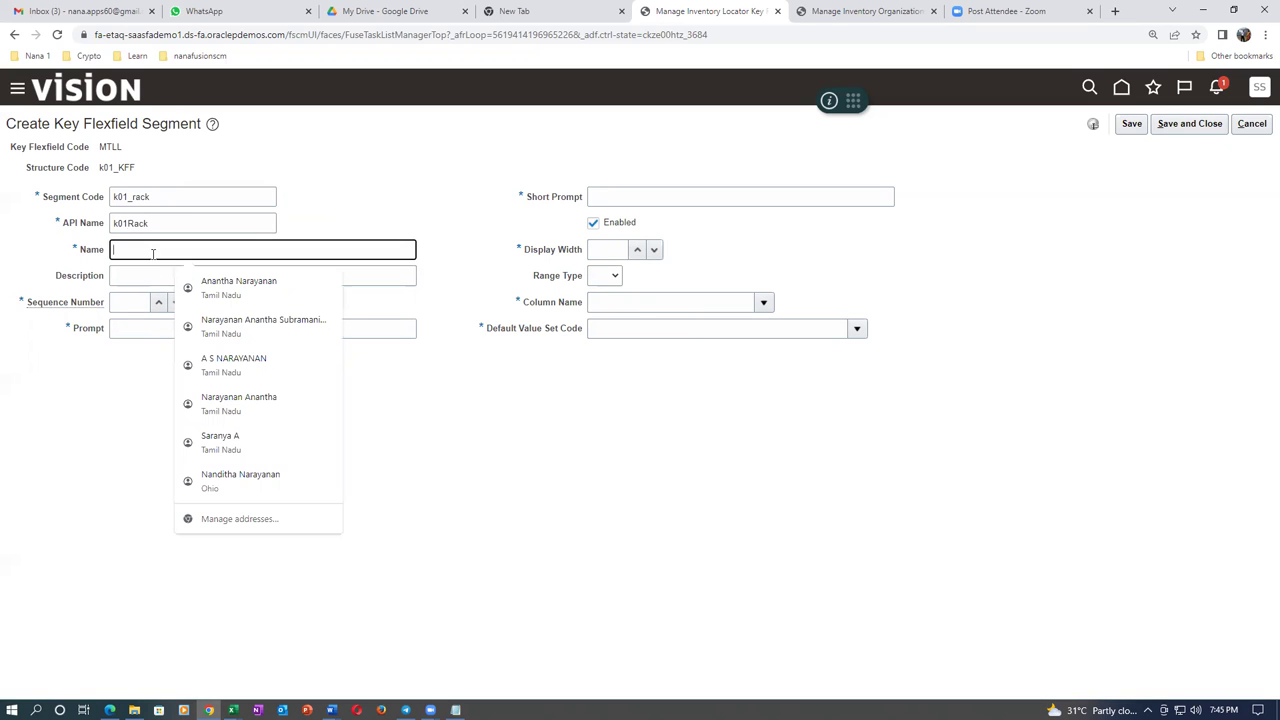
key(ctrl+v)
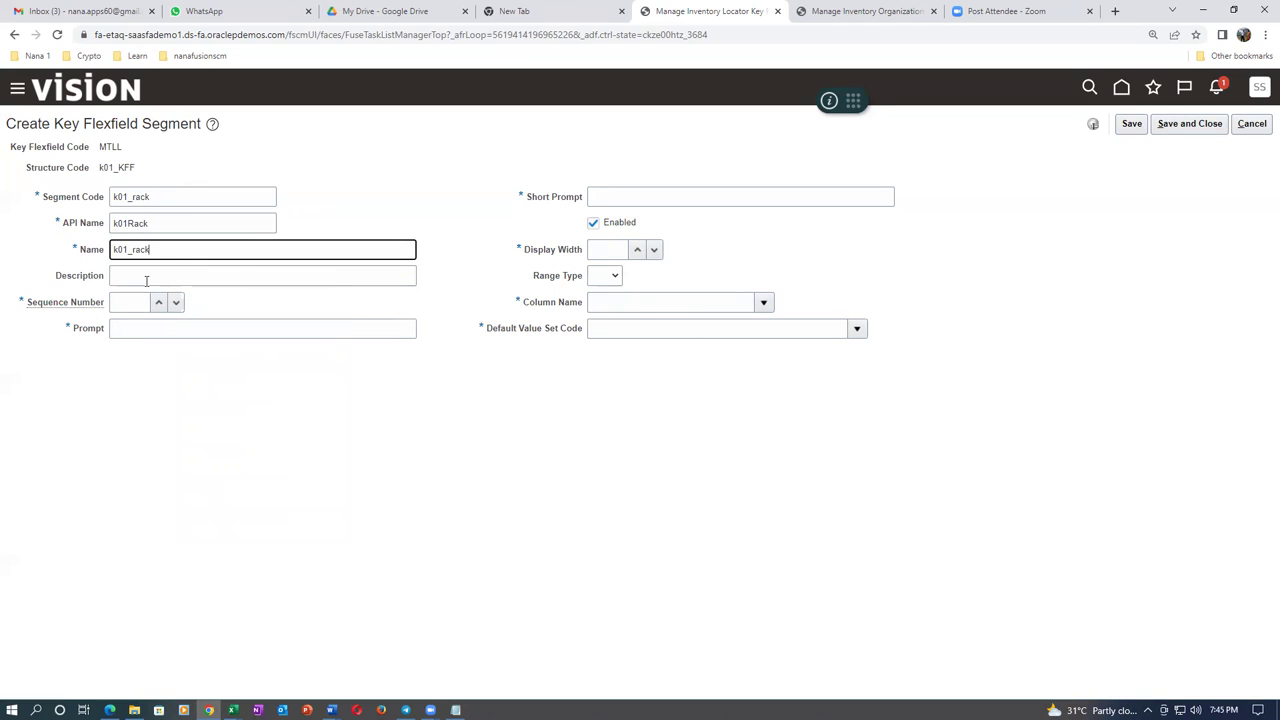
click(145, 279)
key(ctrl+v)
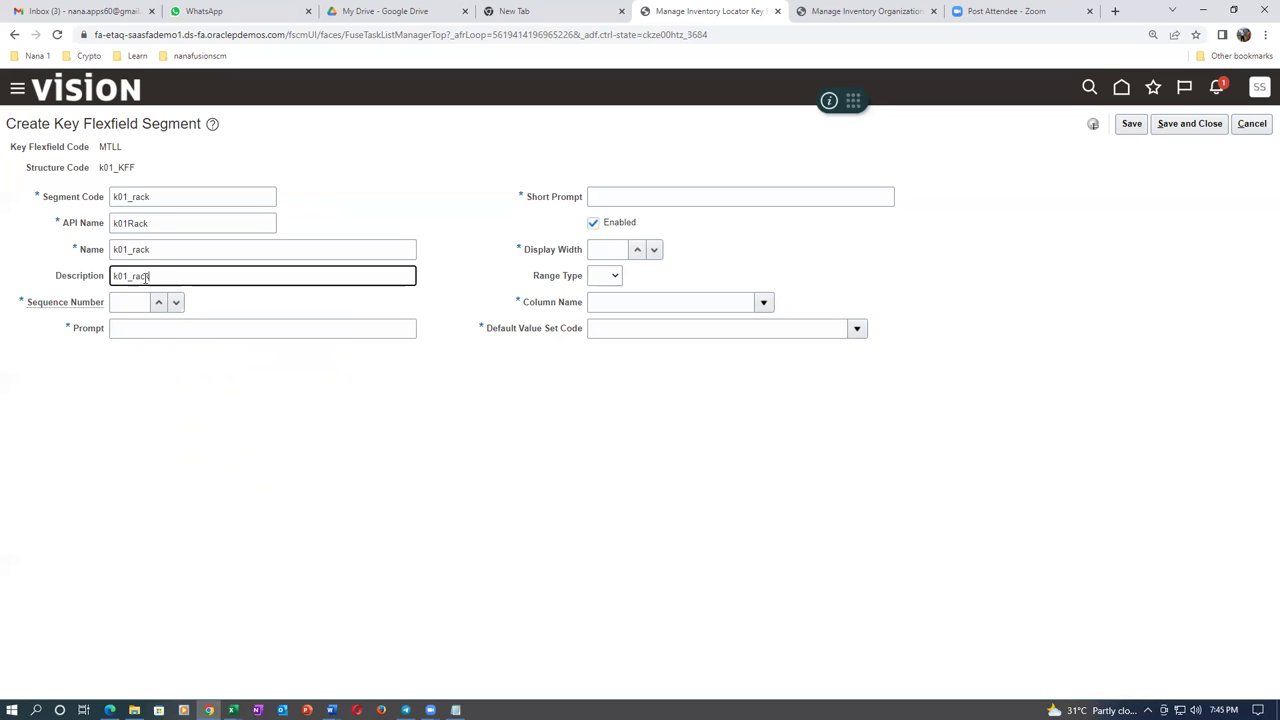
Step: Set the k01_rack segment's sequence number to 2 and both its prompt and short prompt to k01_rack
click(128, 298)
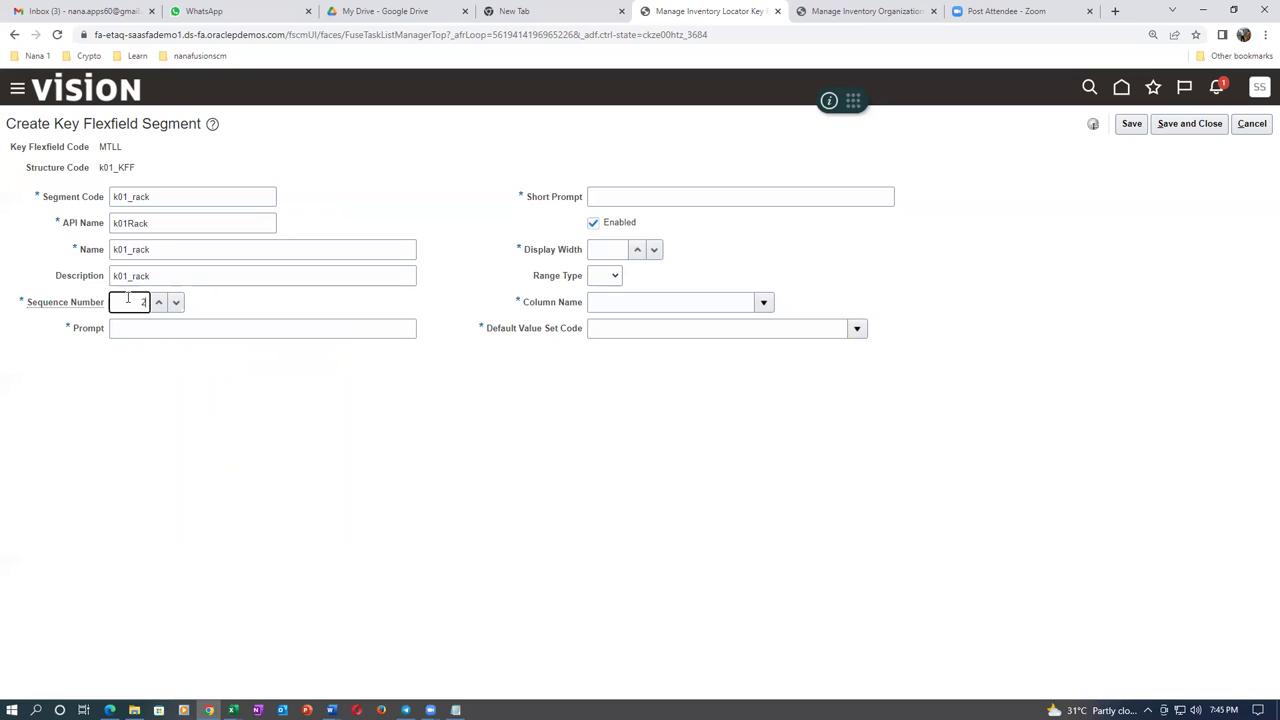
click(134, 328)
key(ctrl+v)
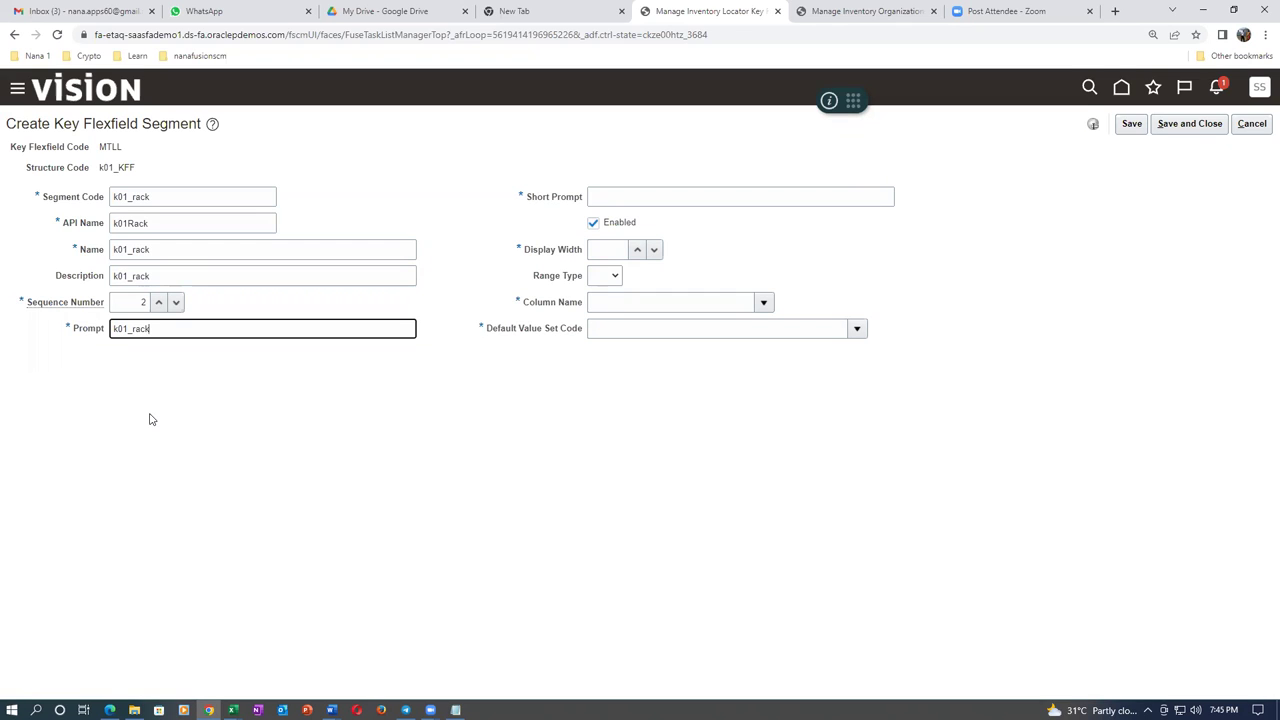
click(625, 195)
key(ctrl+v)
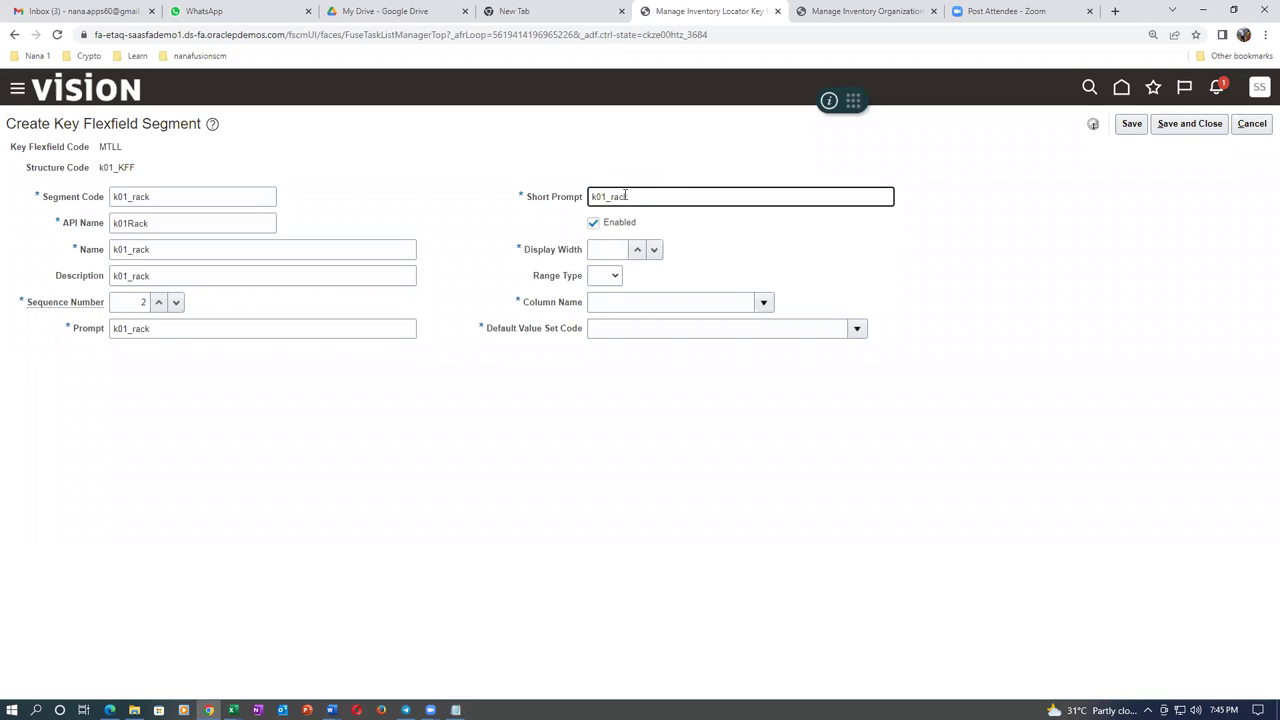
Step: Set the k01_rack segment's display width to 20 and its column name to SEGMENT2
click(600, 250)
text(20)
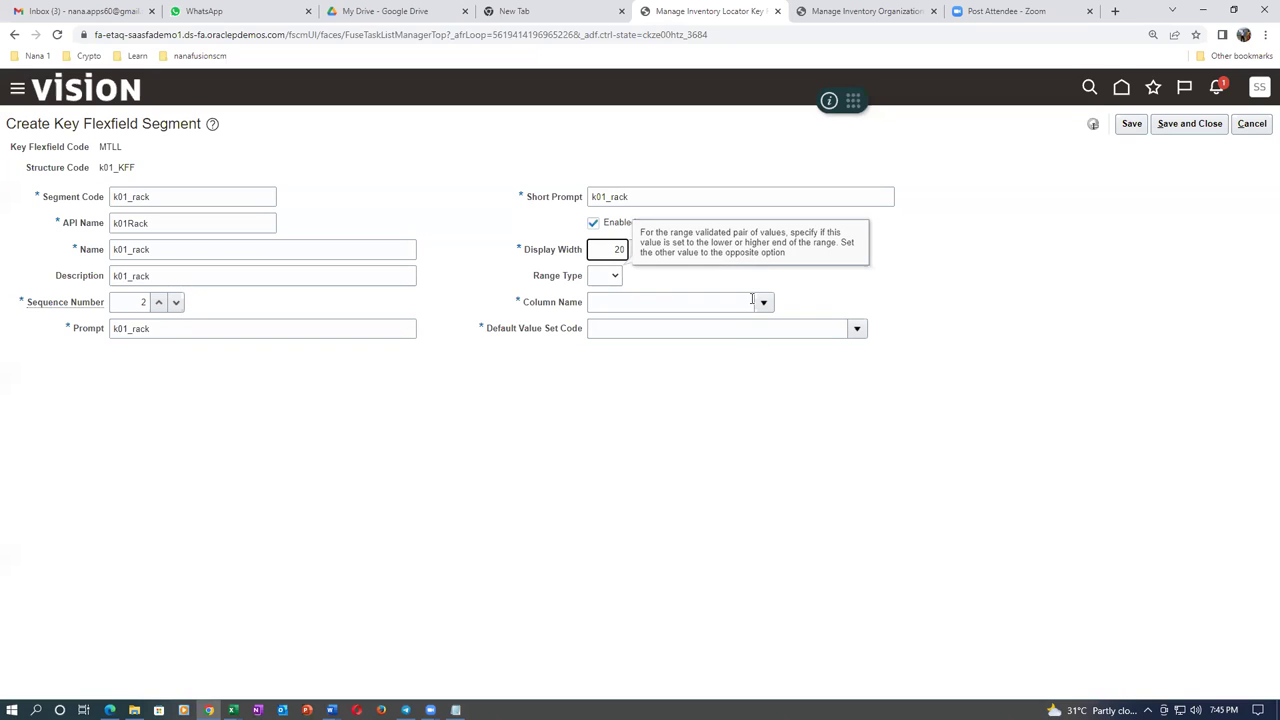
click(763, 301)
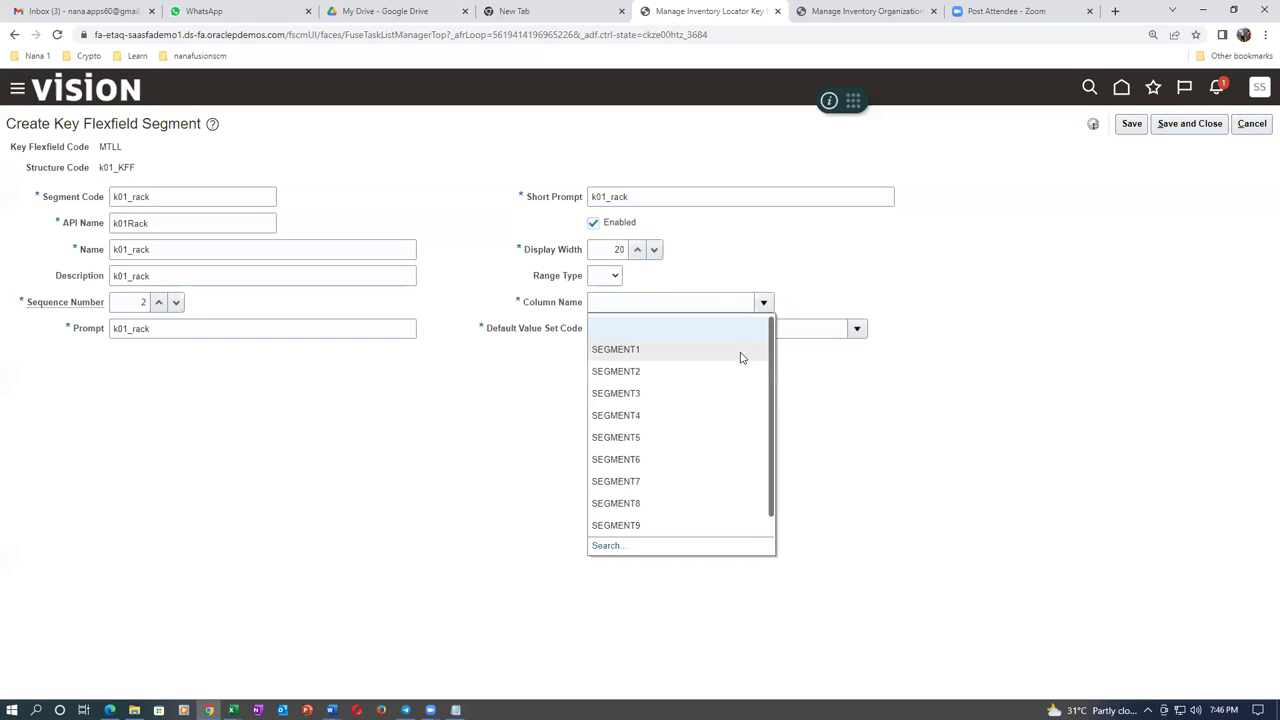
click(669, 371)
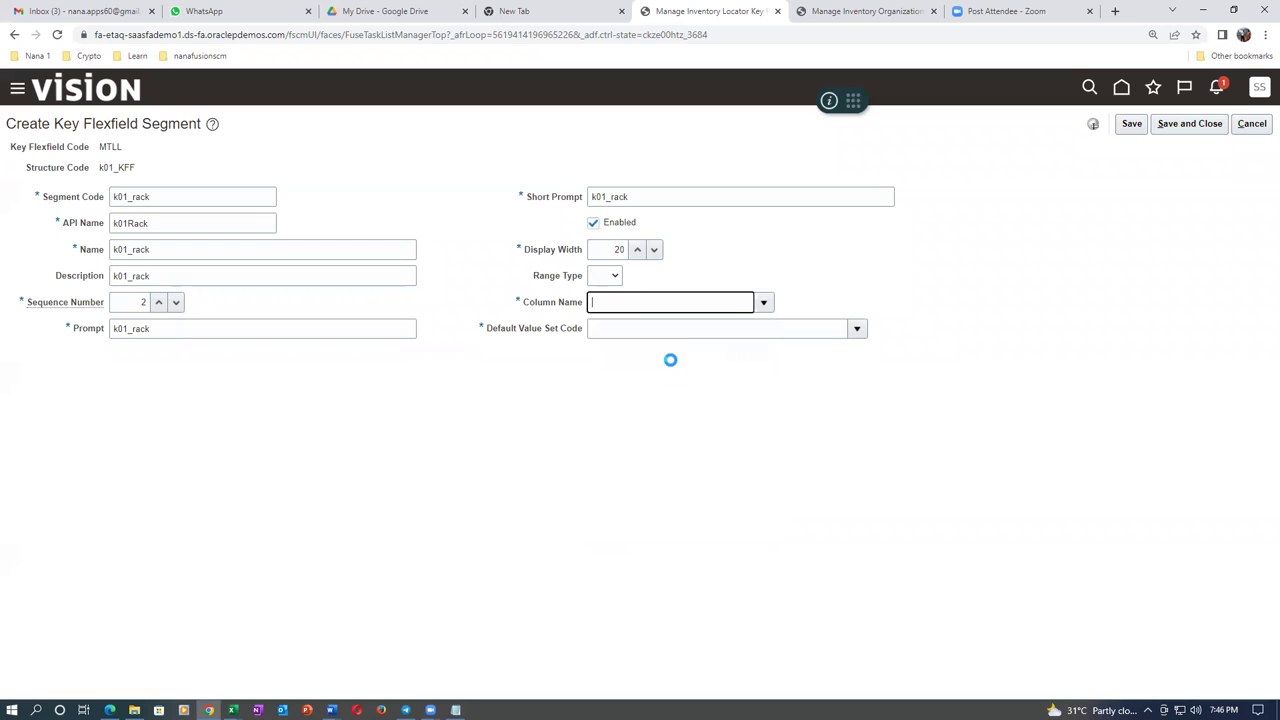
Step: Find and assign GL_20_CHARACTERS as the k01_rack segment's default value set code, and save and close the segment
click(632, 330)
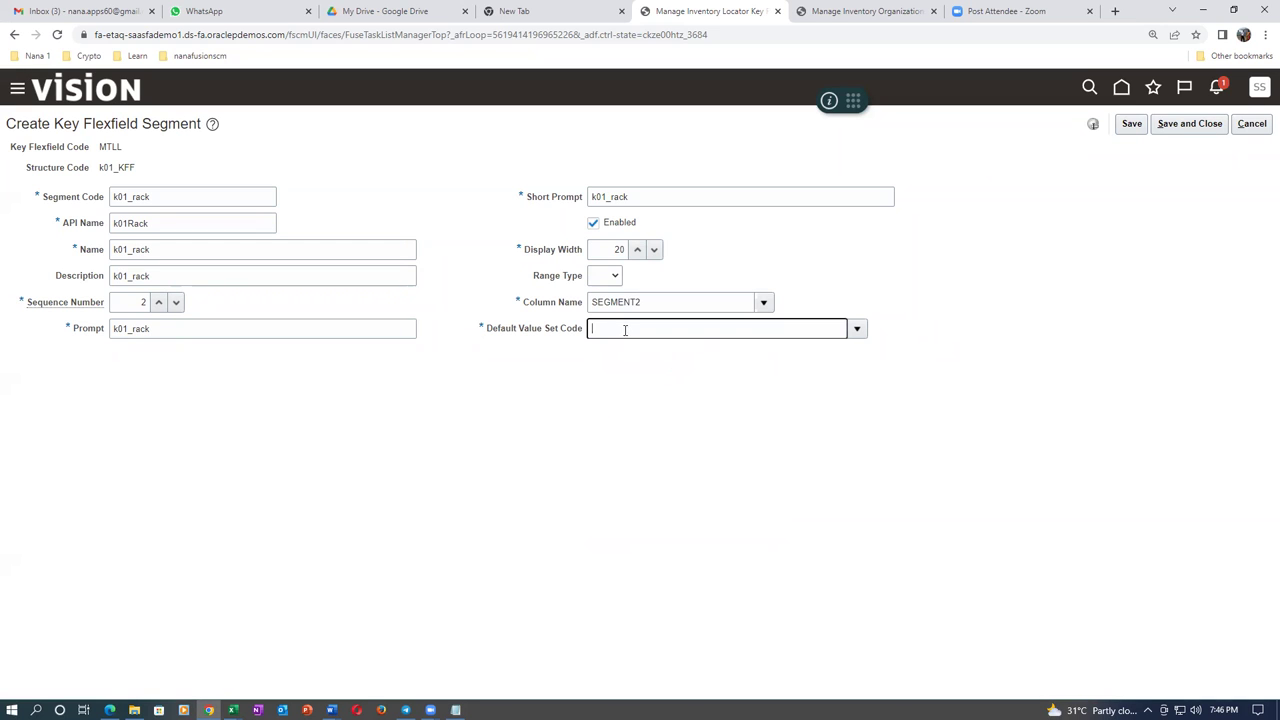
click(857, 330)
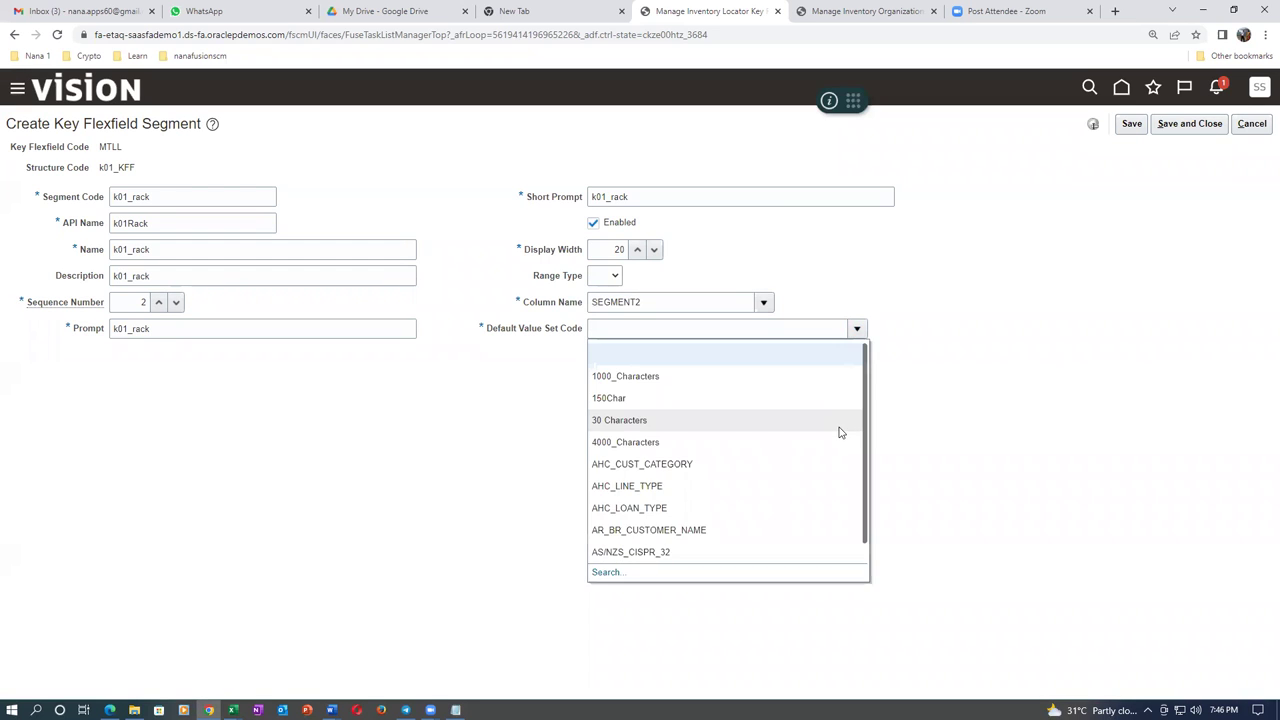
click(605, 573)
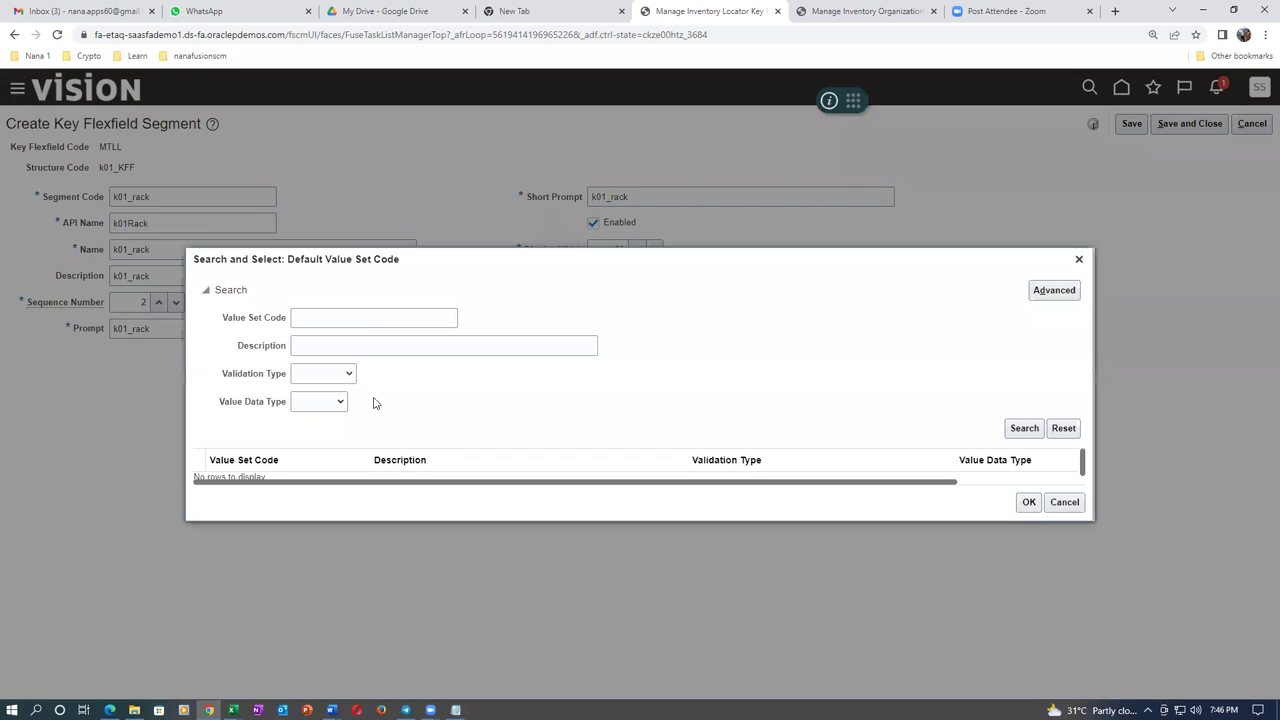
click(360, 318)
click(1024, 428)
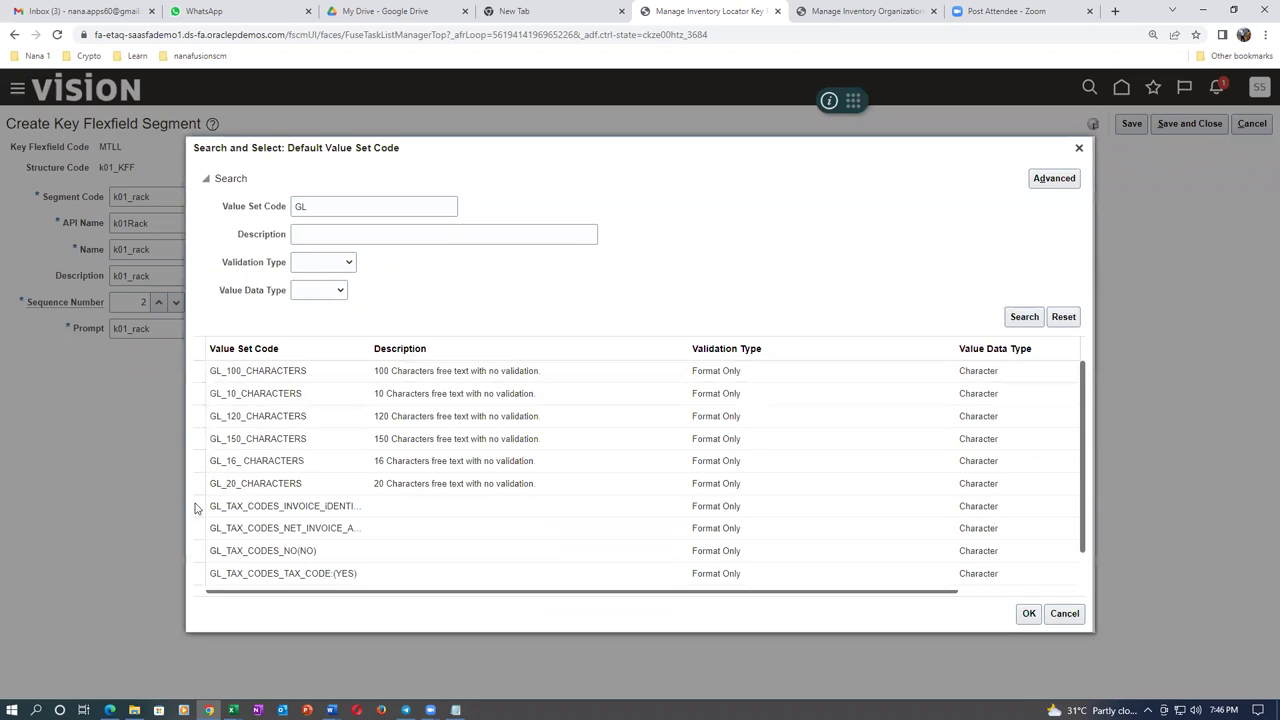
click(196, 483)
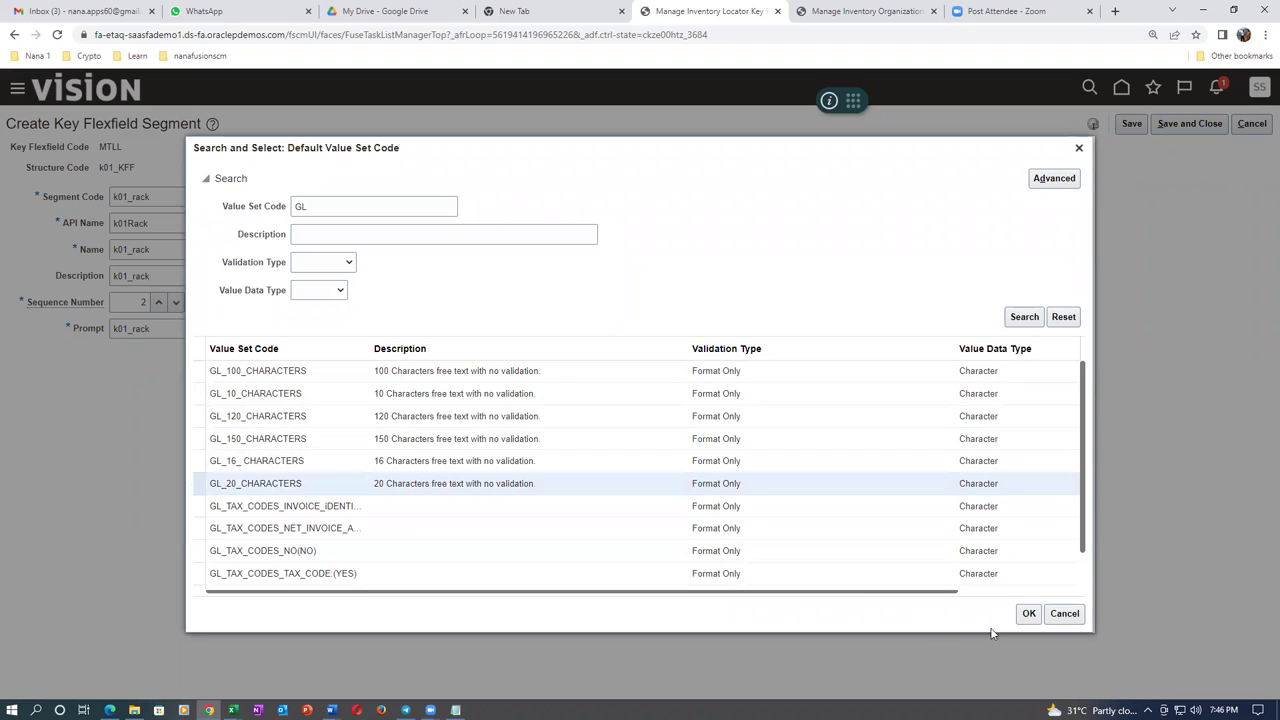
click(1028, 613)
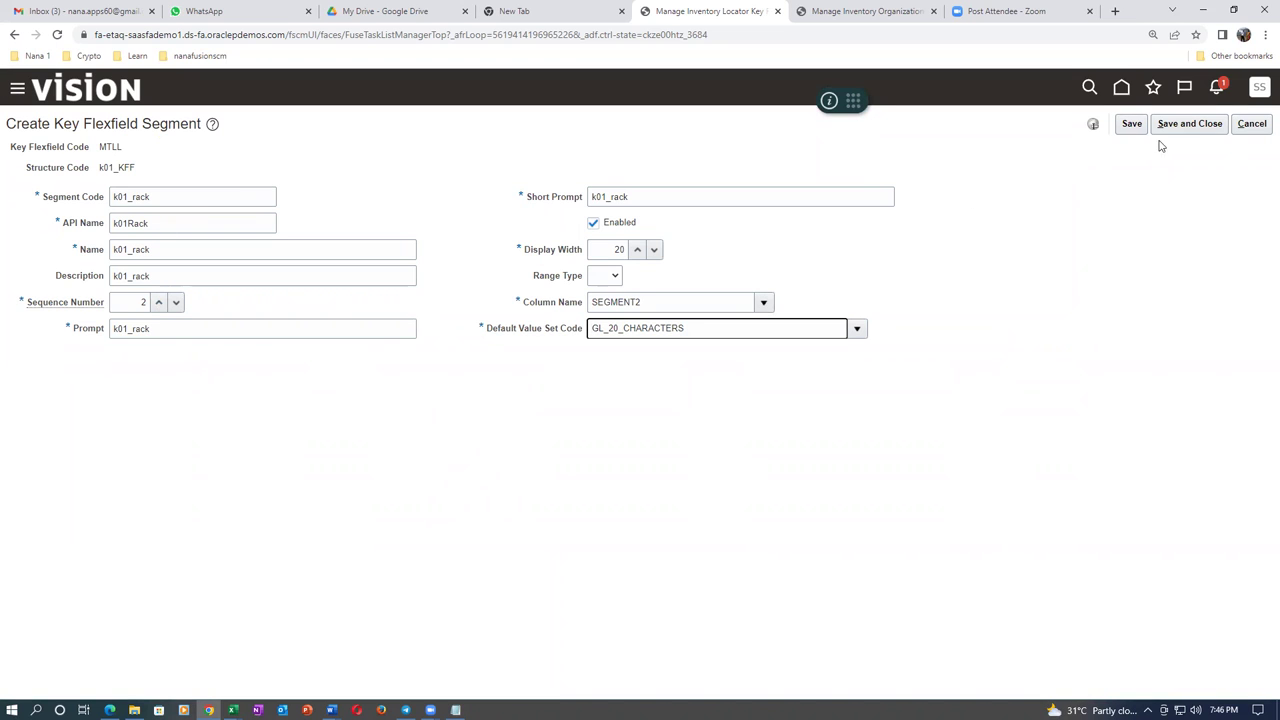
click(1190, 124)
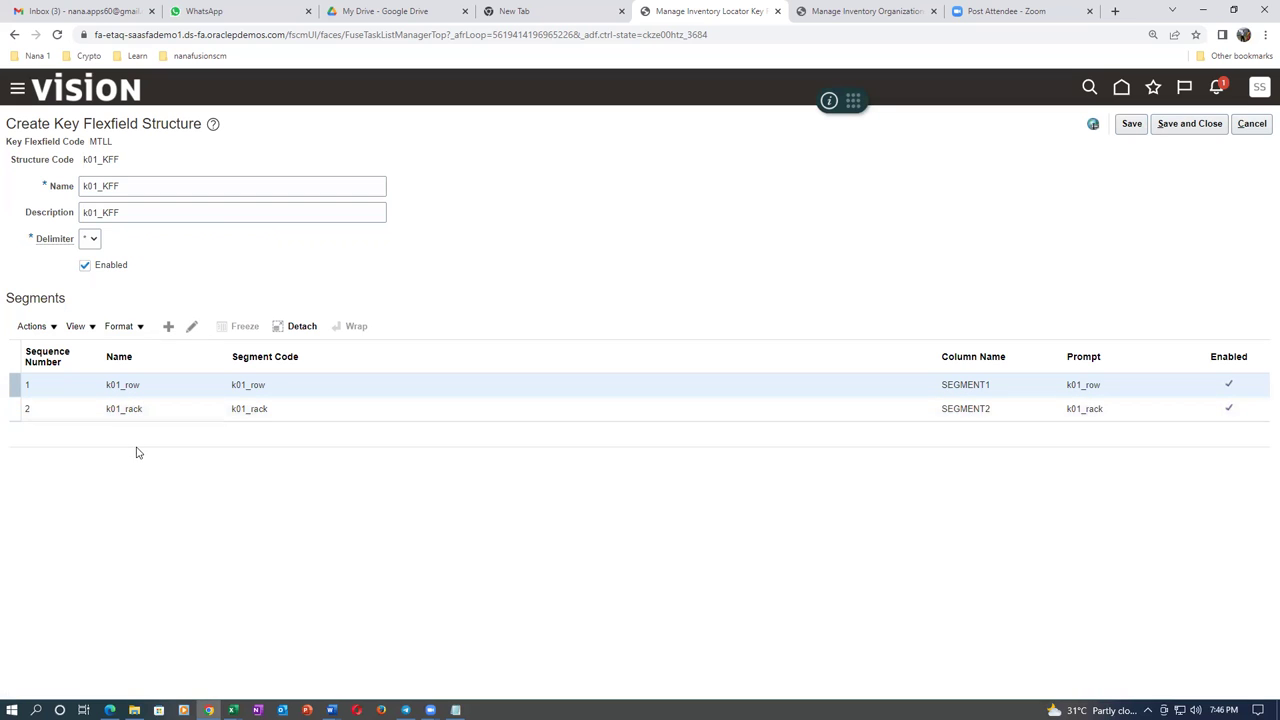
Step: Add a third segment to the k01_KFF structure with code, name and description k01_bin and API name k01Bin
click(168, 326)
click(200, 196)
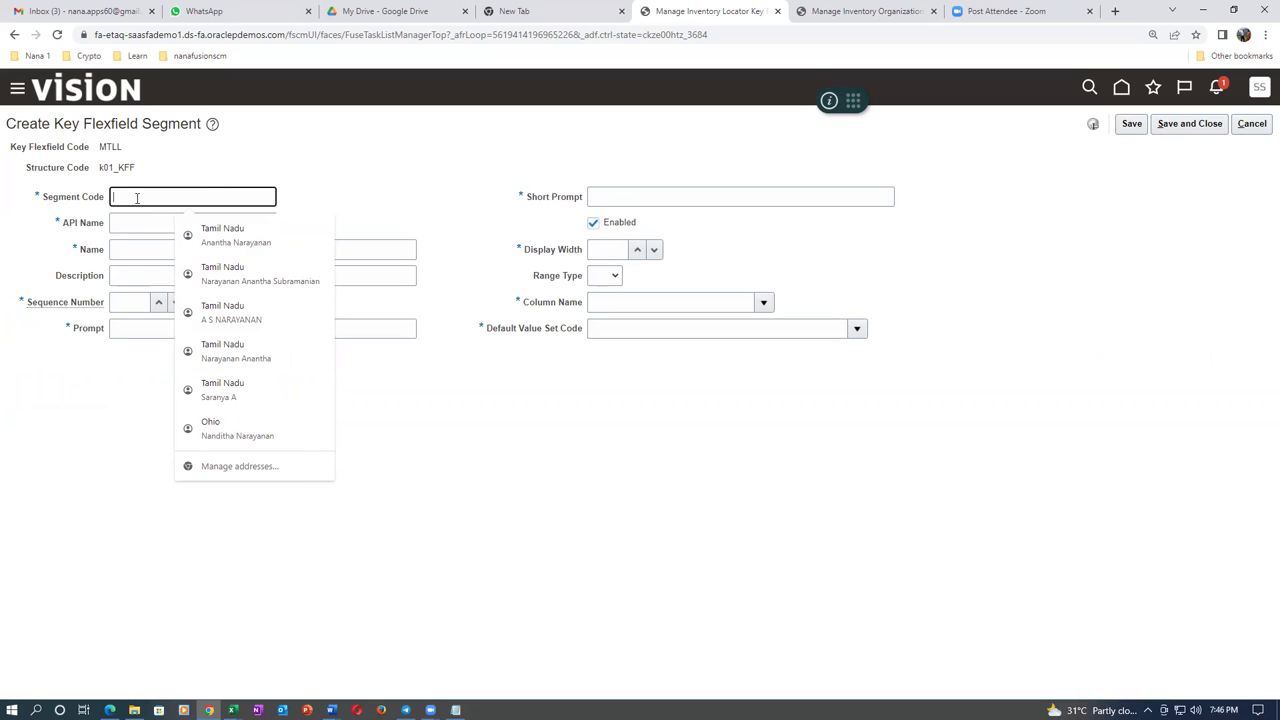
text(k01)
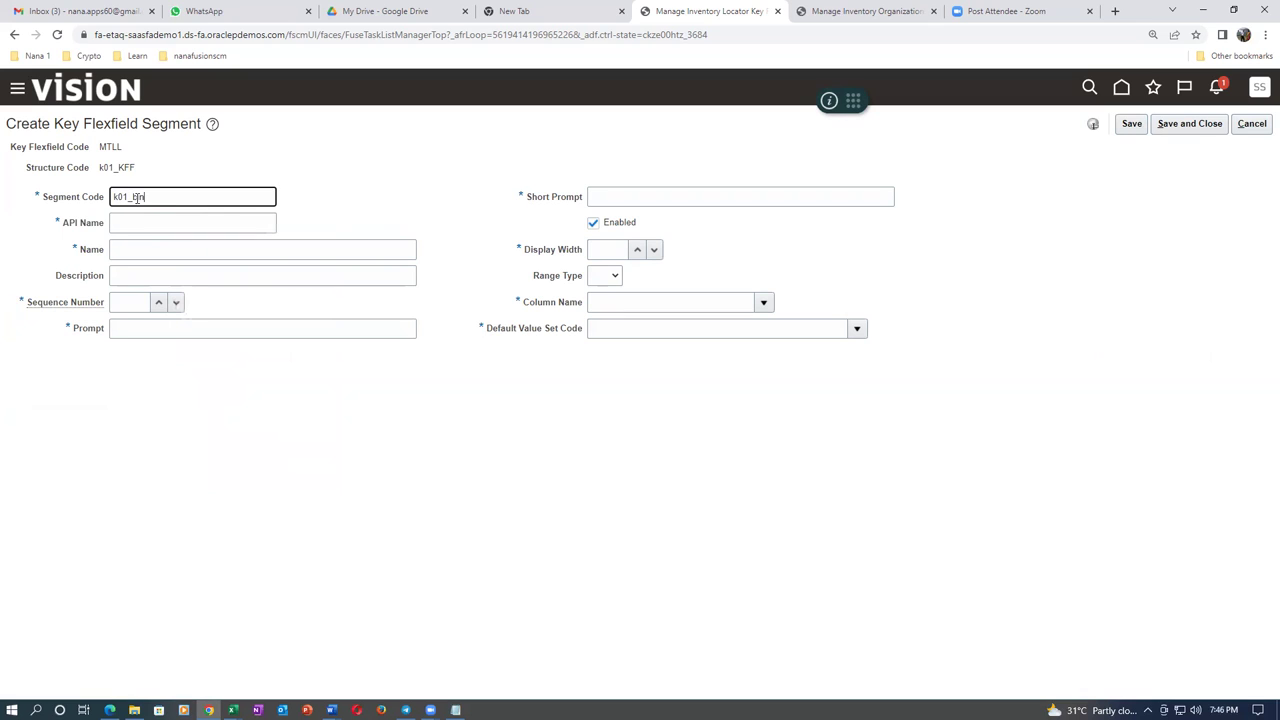
text(_bin)
drag(138, 198, 88, 201)
key(ctrl+c)
click(141, 220)
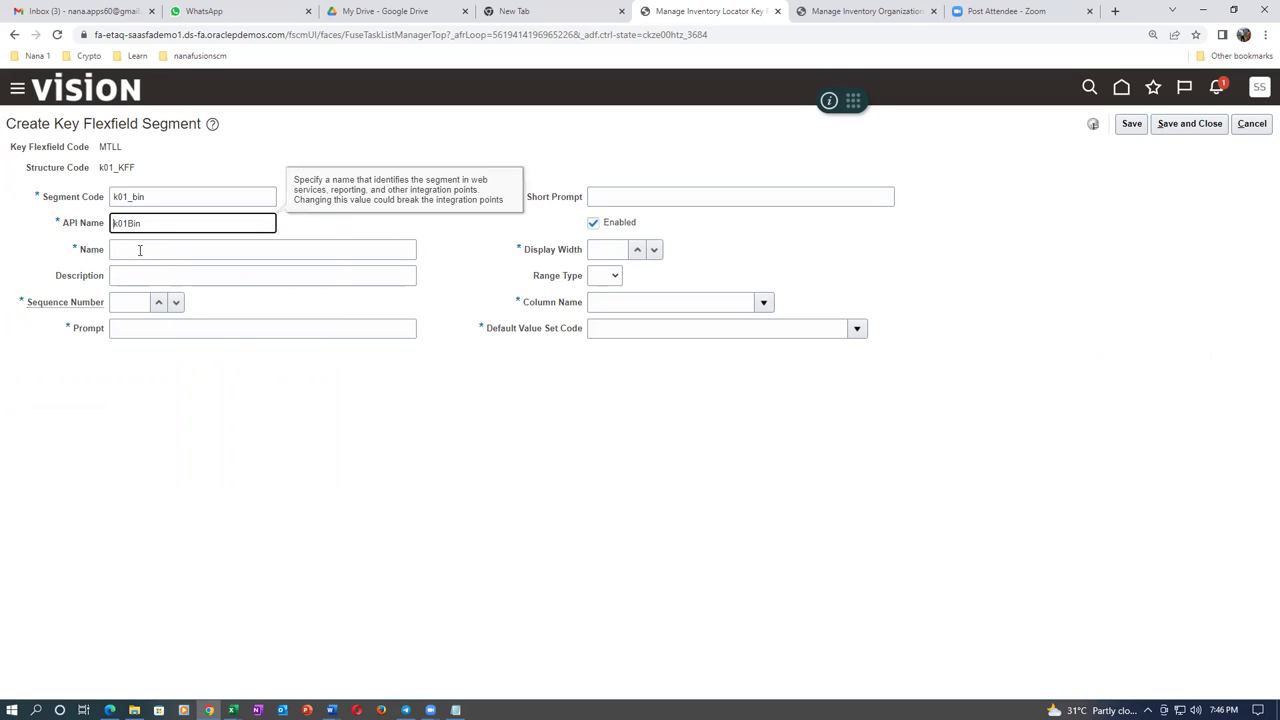
click(126, 249)
key(ctrl+v)
click(135, 275)
key(ctrl+v)
Step: Set the k01_bin segment's sequence number to 3 and both its prompt and short prompt to k01_bin
click(129, 301)
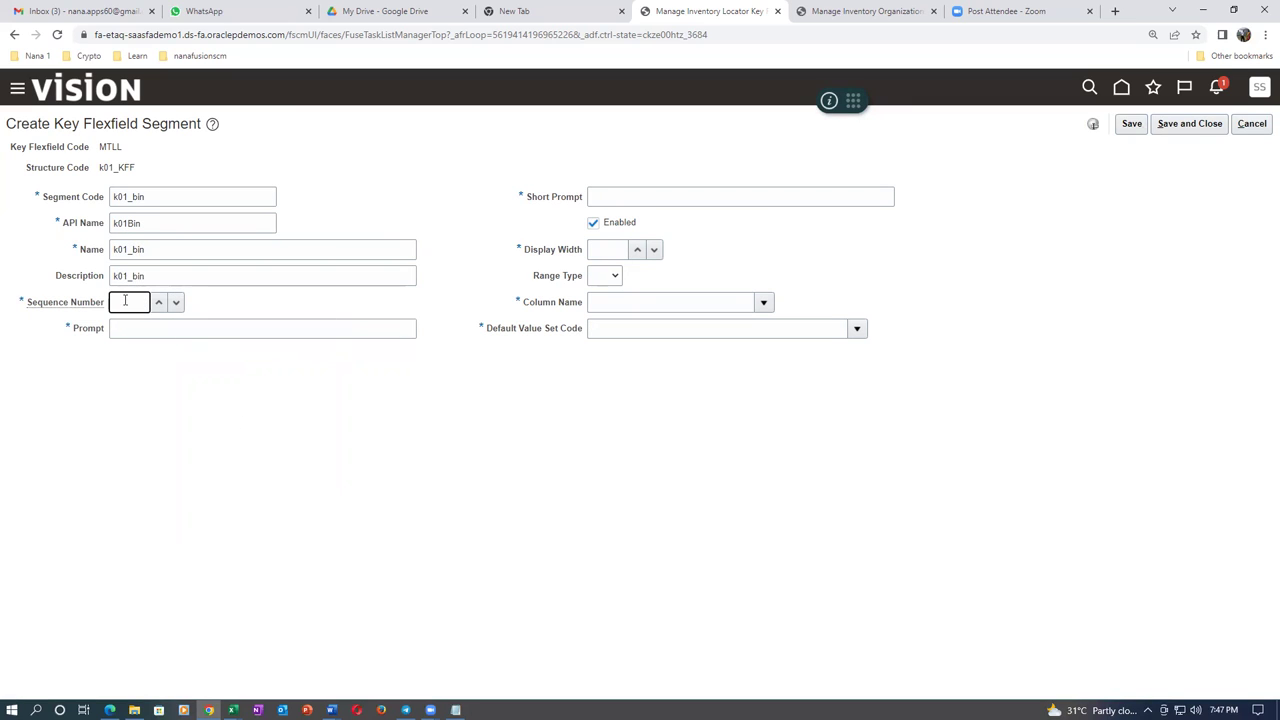
click(137, 330)
key(ctrl+v)
click(655, 198)
key(ctrl+v)
Step: Set the k01_bin segment's display width to 20 and its column name to SEGMENT3
click(622, 247)
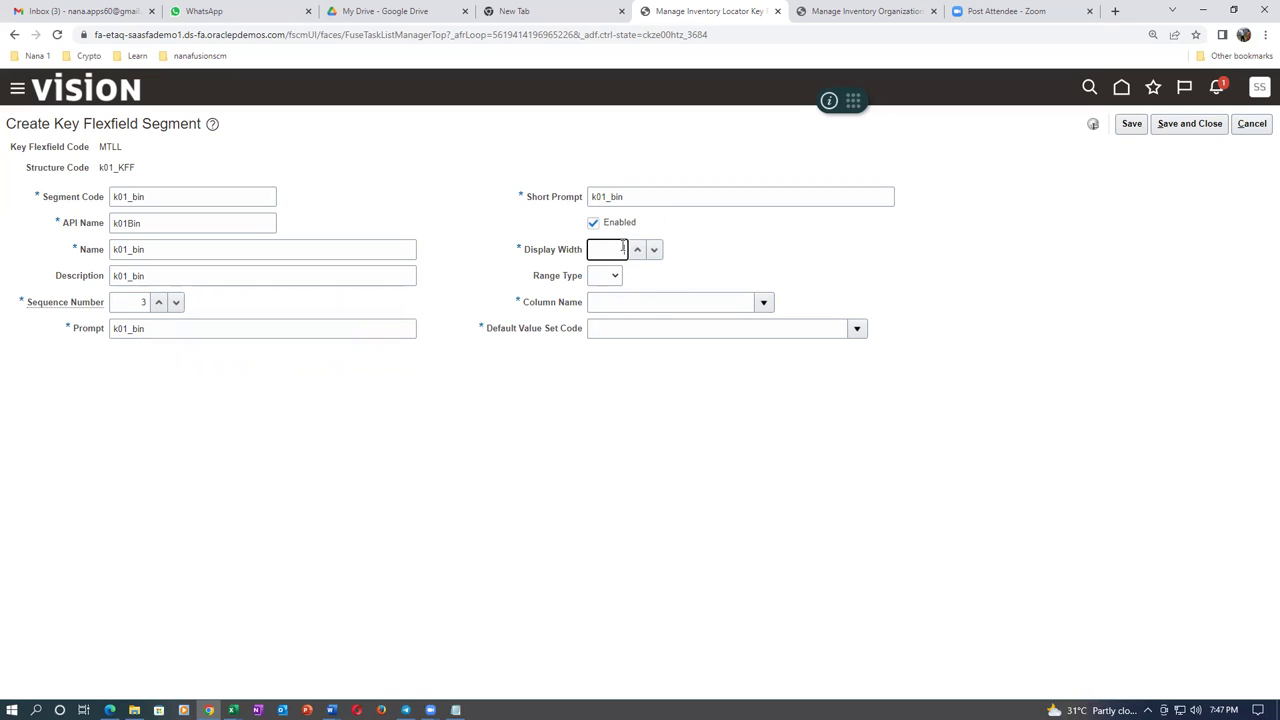
text(20)
key(Tab)
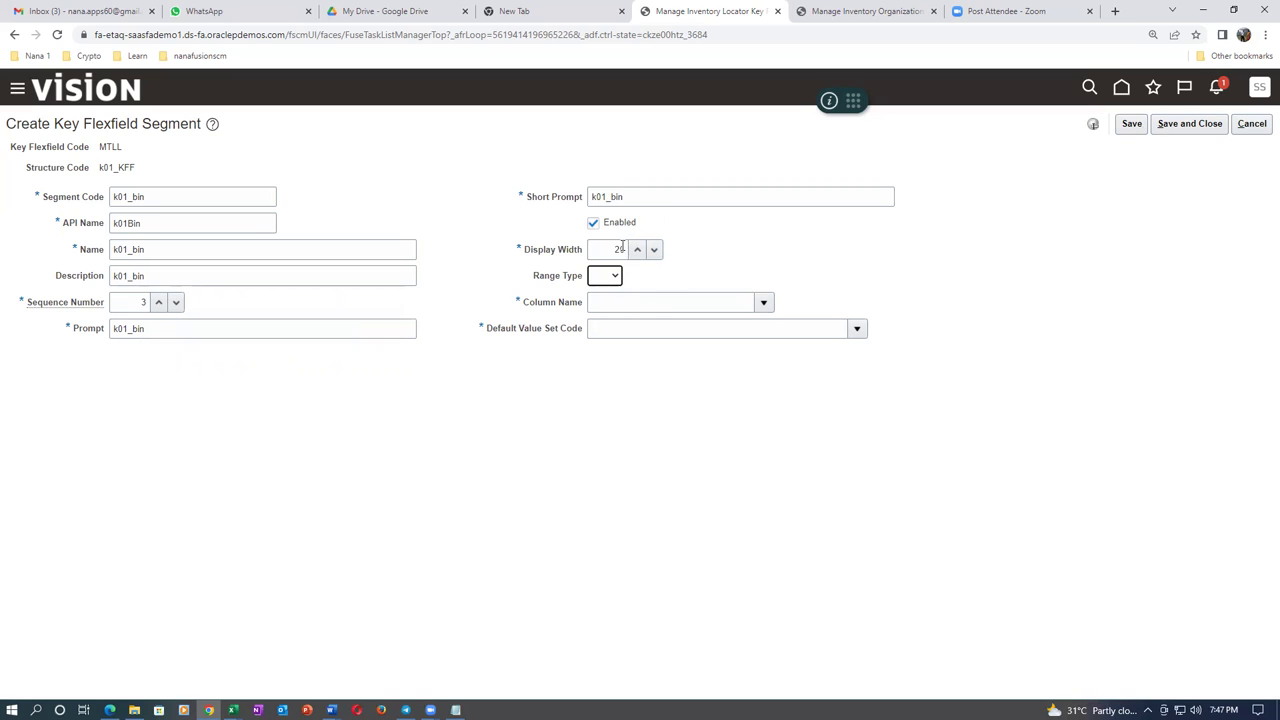
click(765, 304)
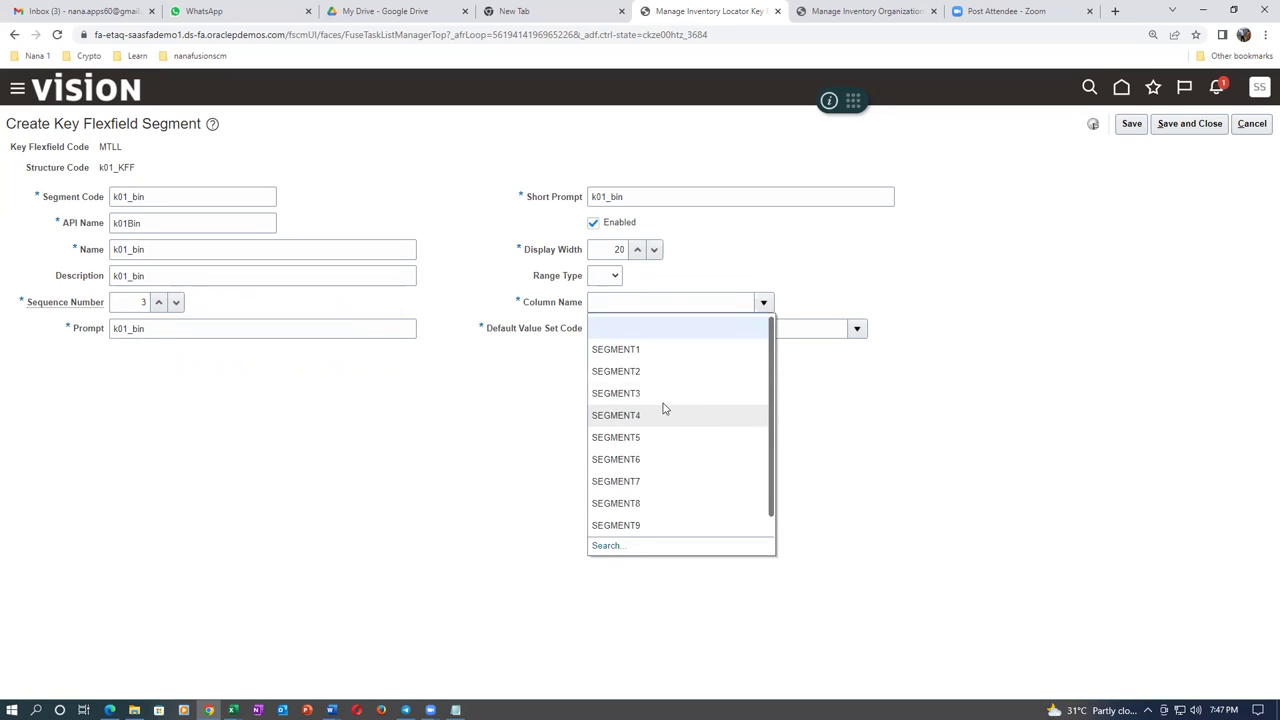
click(616, 393)
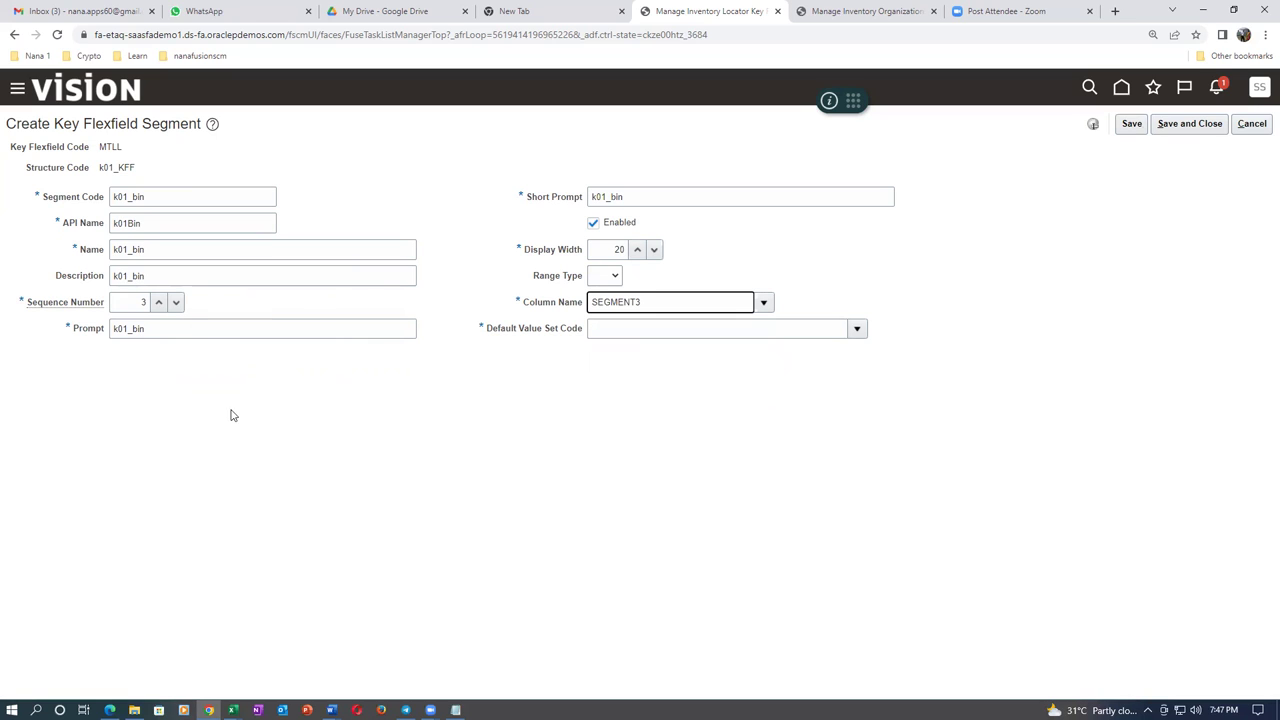
click(857, 334)
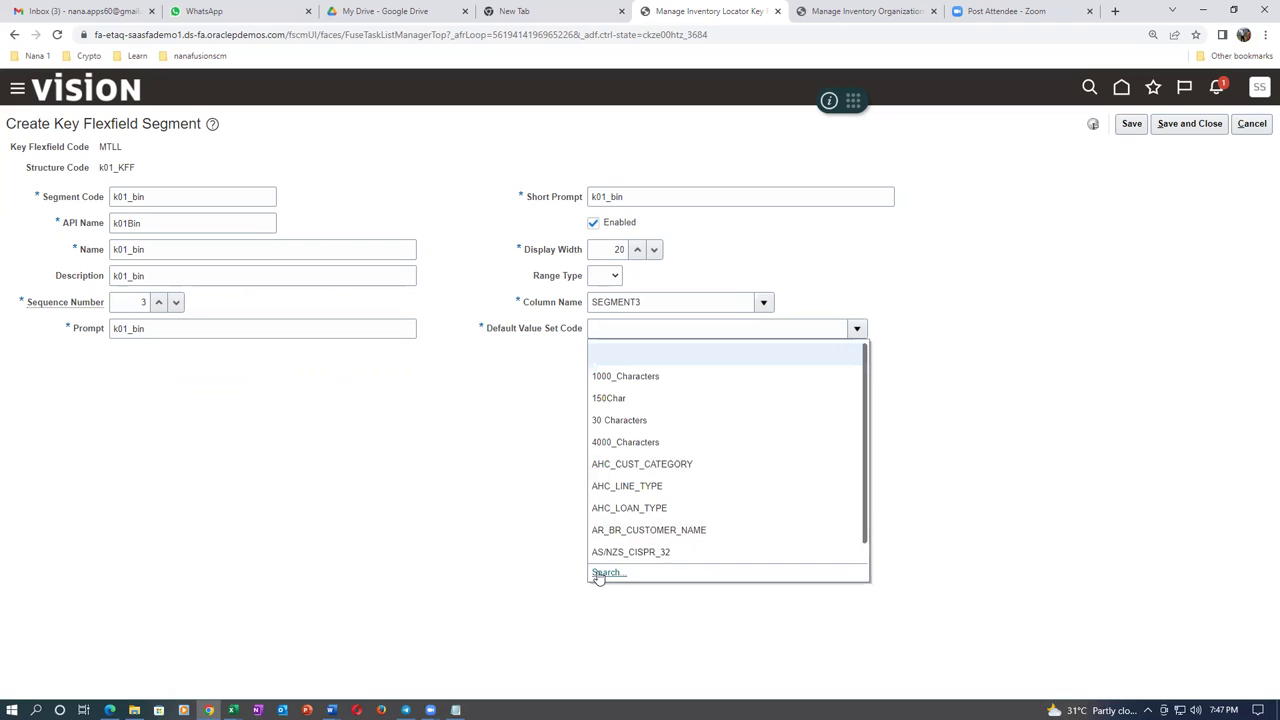
click(600, 573)
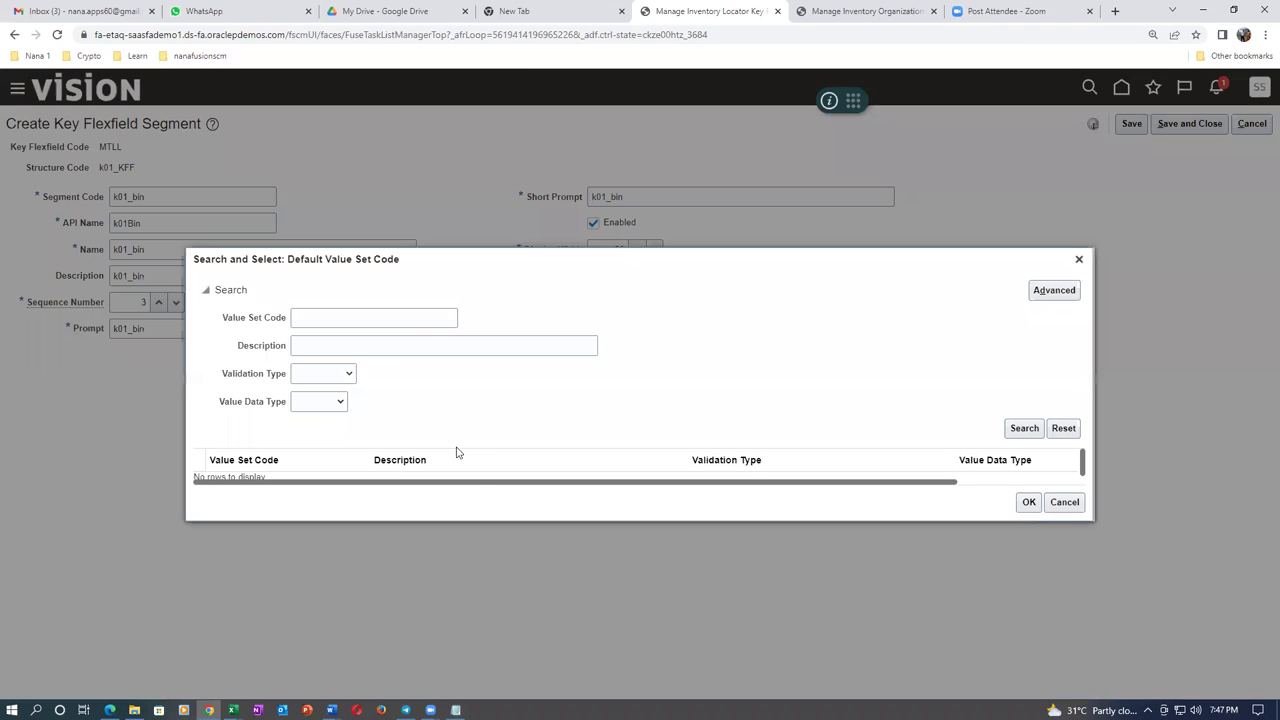
click(388, 319)
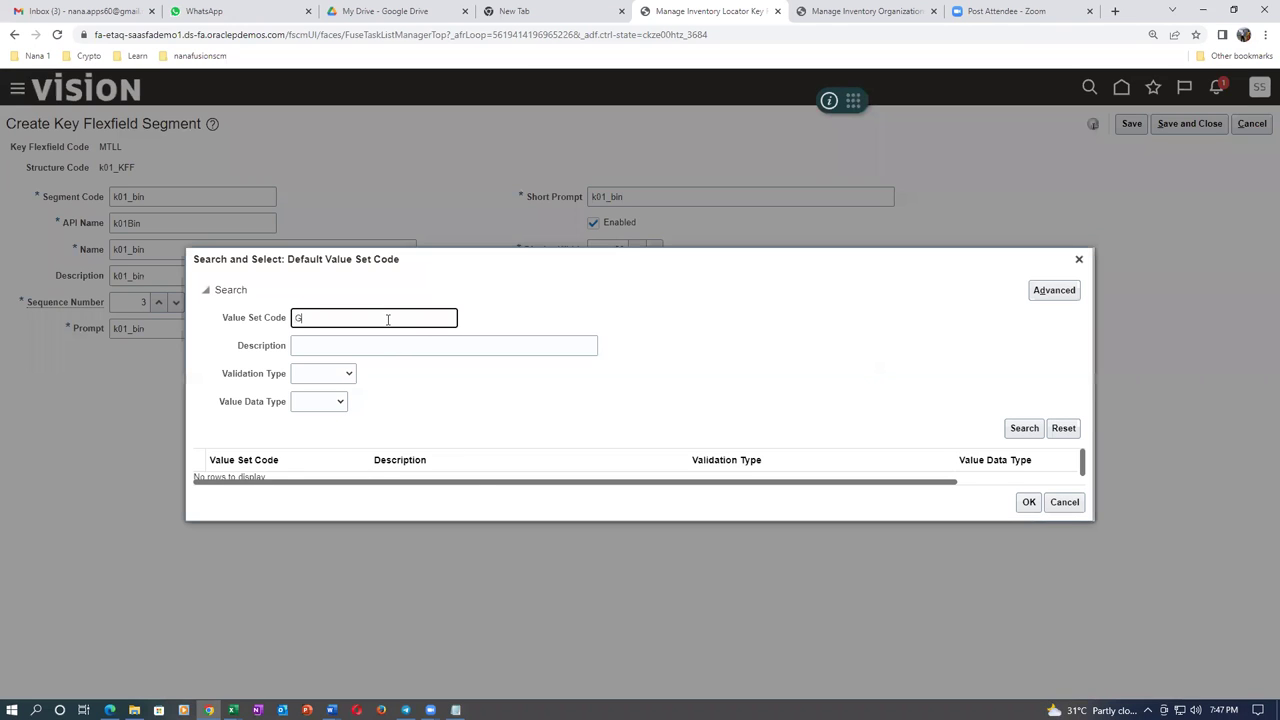
click(1022, 428)
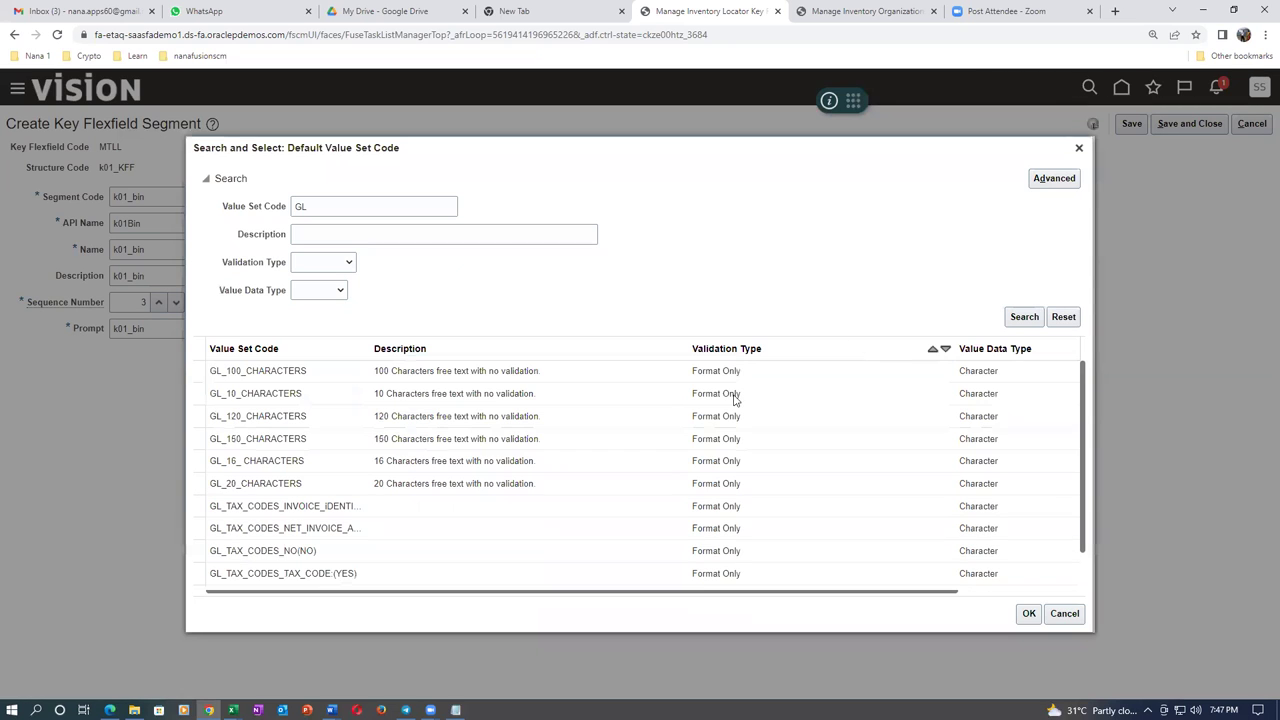
click(194, 484)
click(1028, 614)
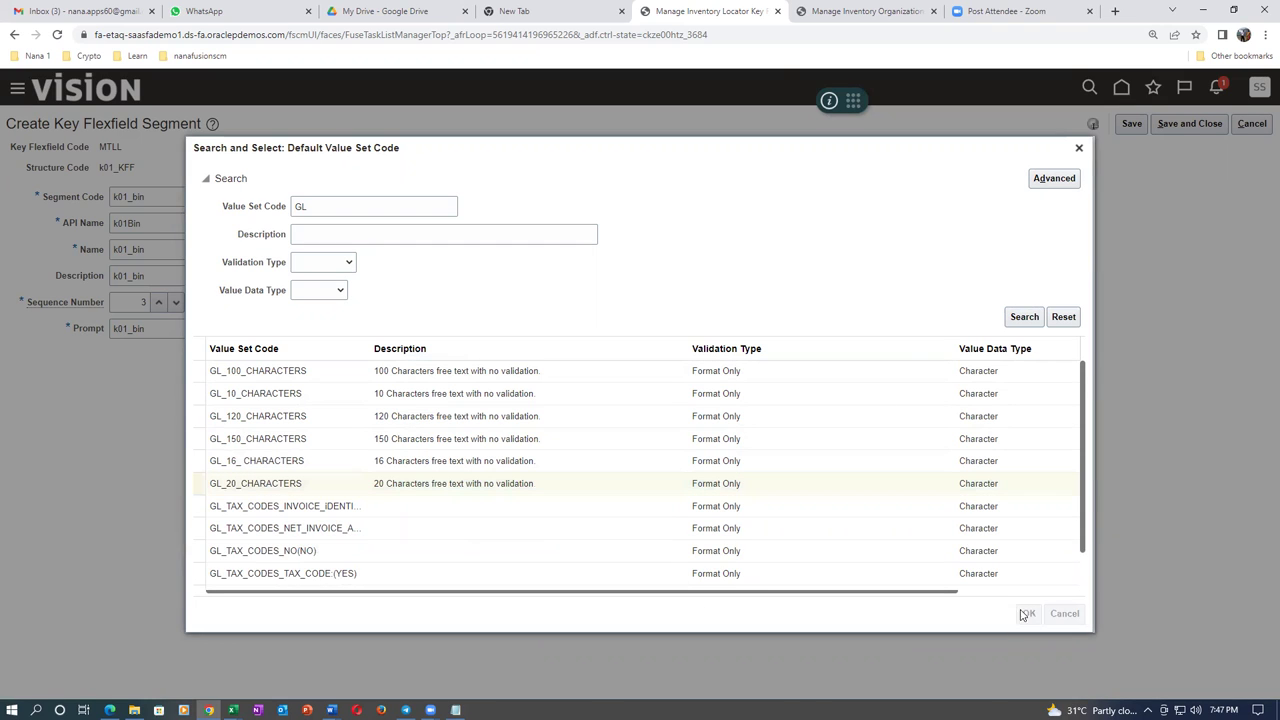
click(765, 113)
click(1079, 148)
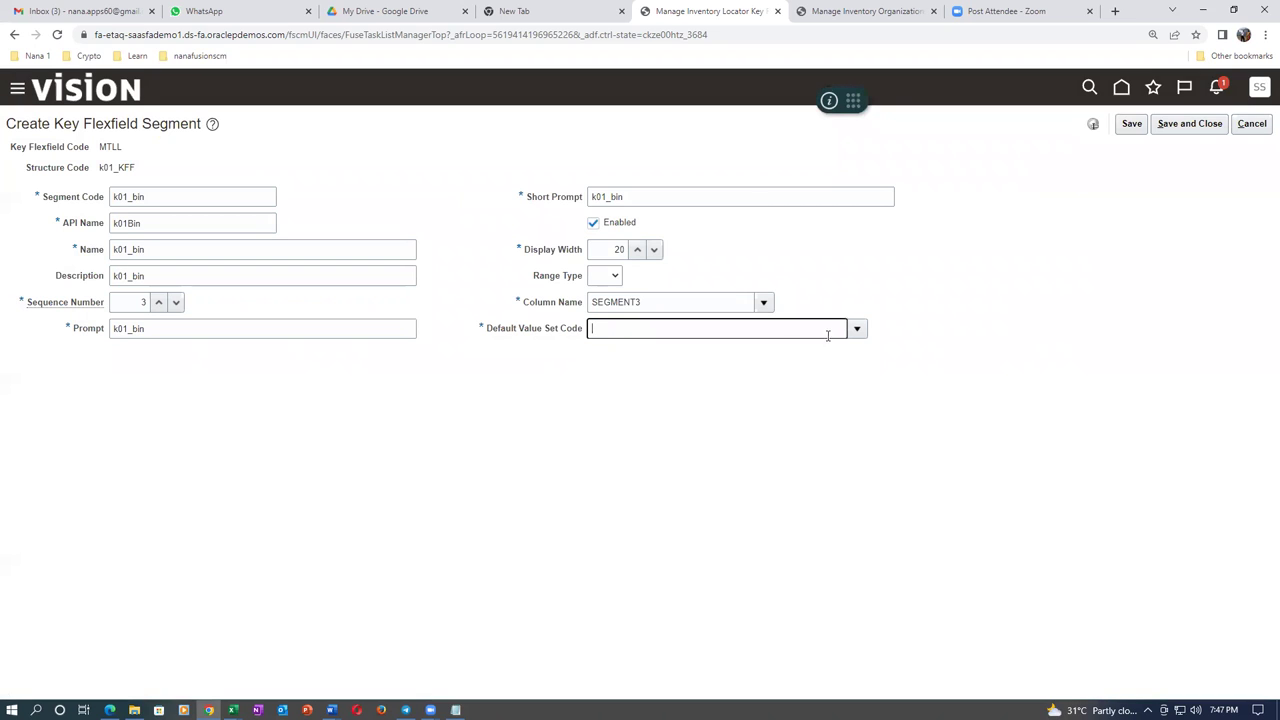
Step: Find and assign GL_20_CHARACTERS as the k01_bin segment's default value set code, and save and close the segment
click(857, 329)
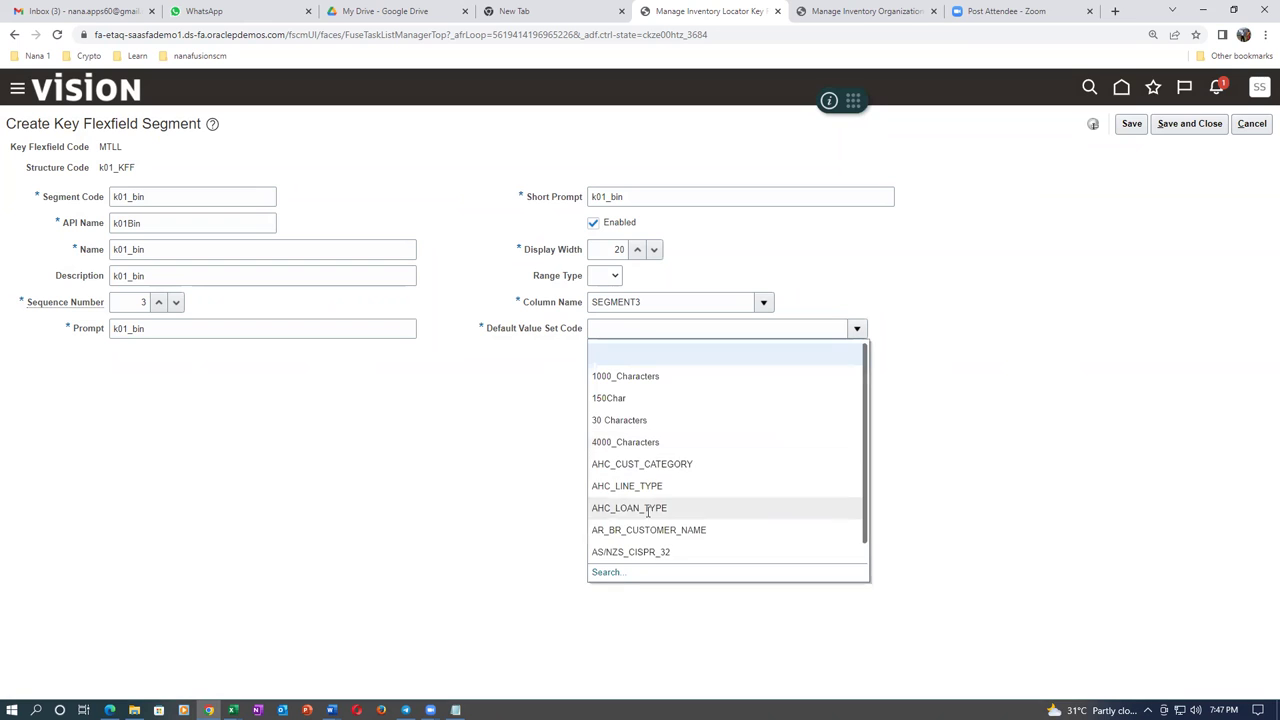
click(610, 578)
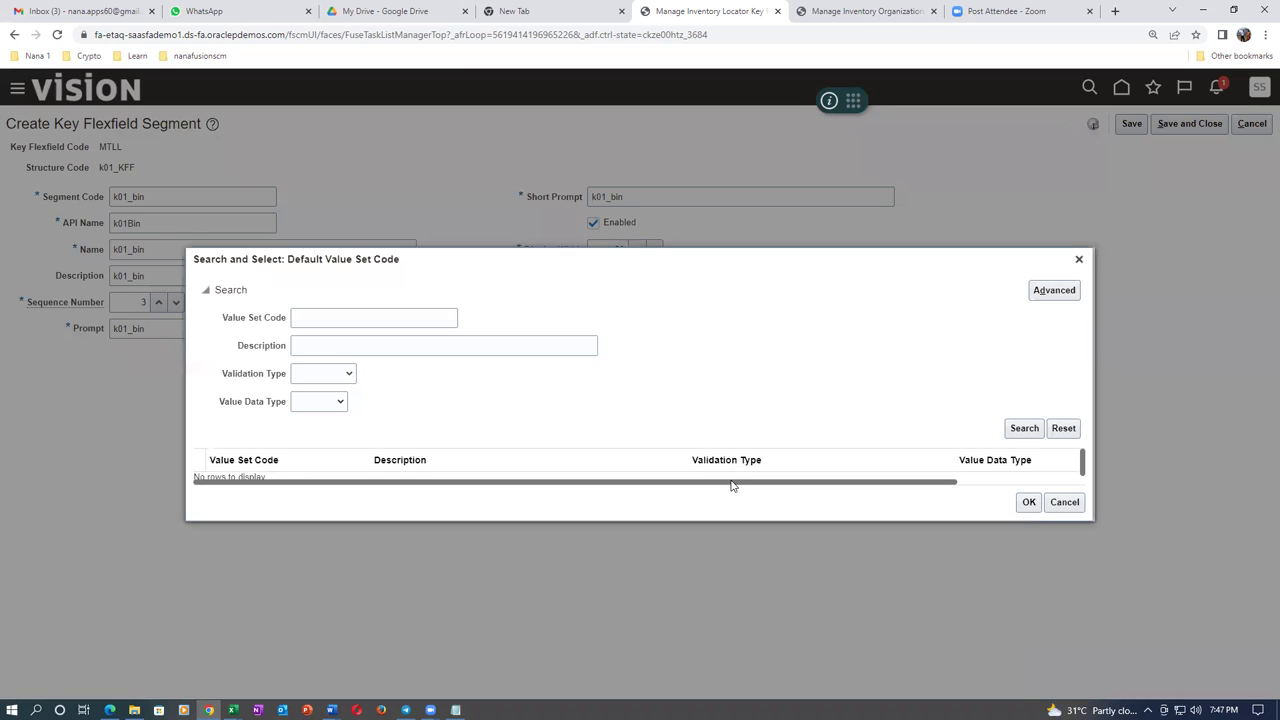
click(322, 318)
text(GL)
click(1022, 428)
click(200, 484)
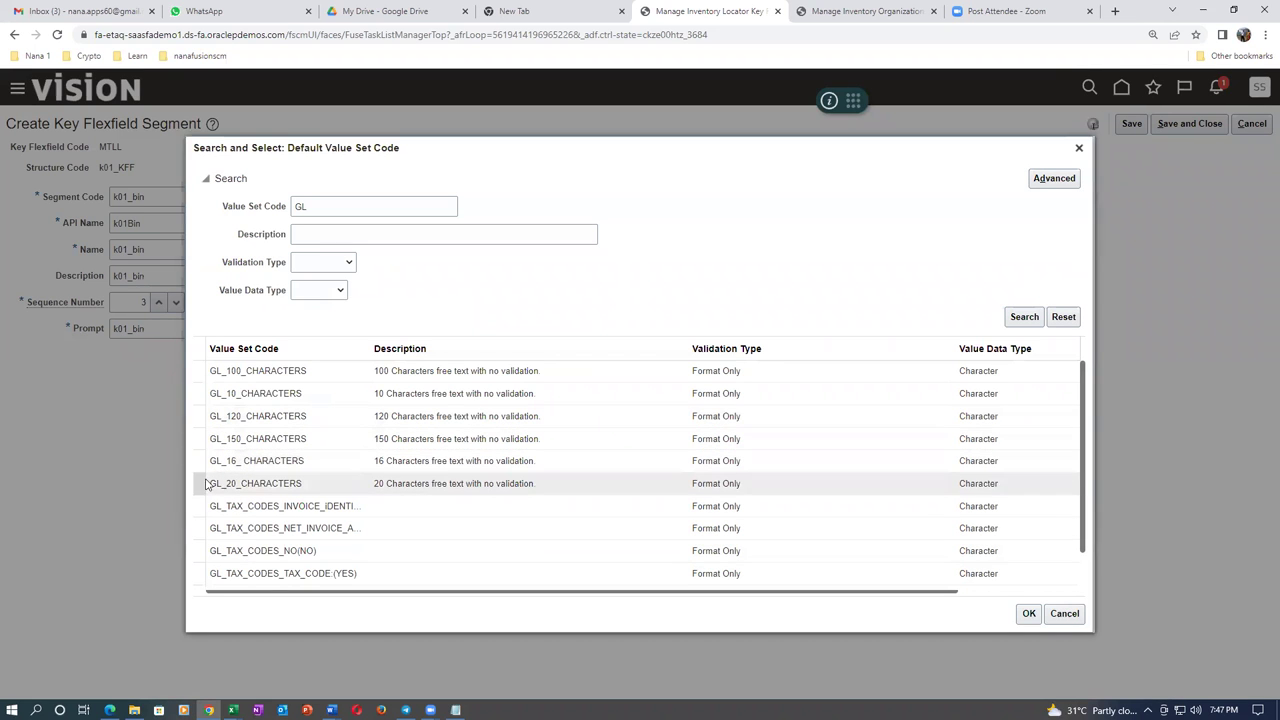
click(1027, 616)
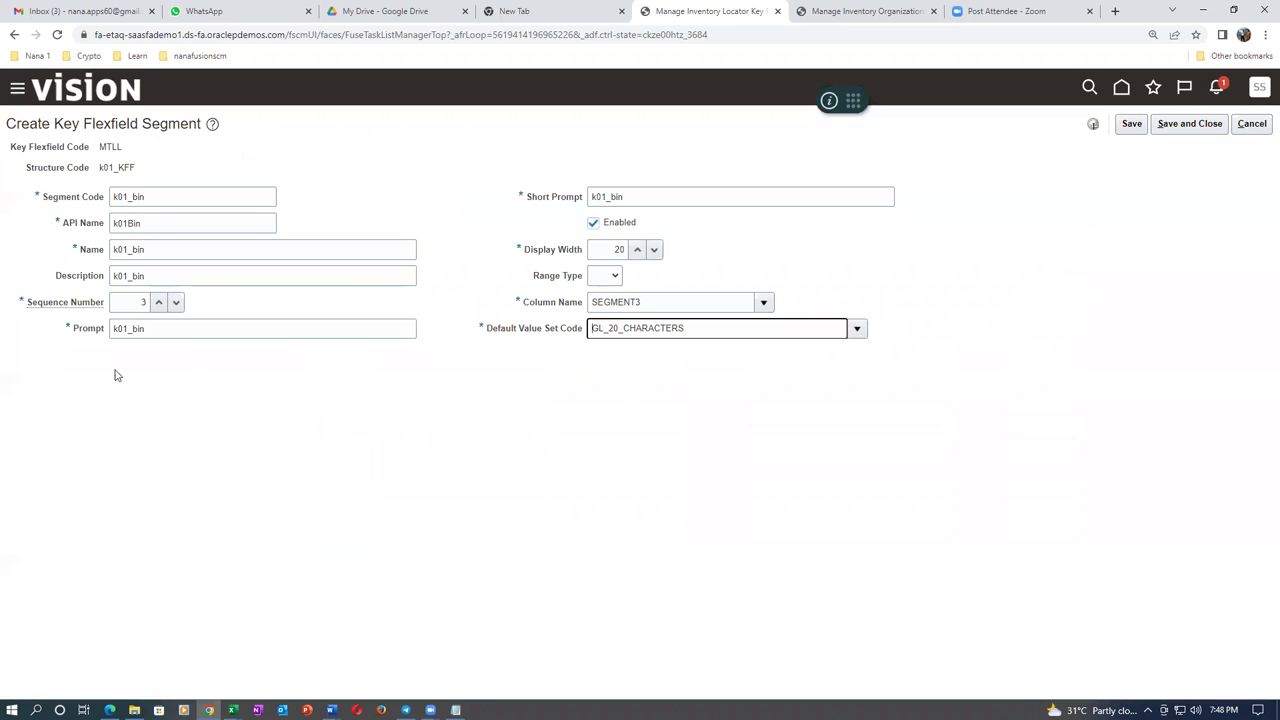
click(1194, 125)
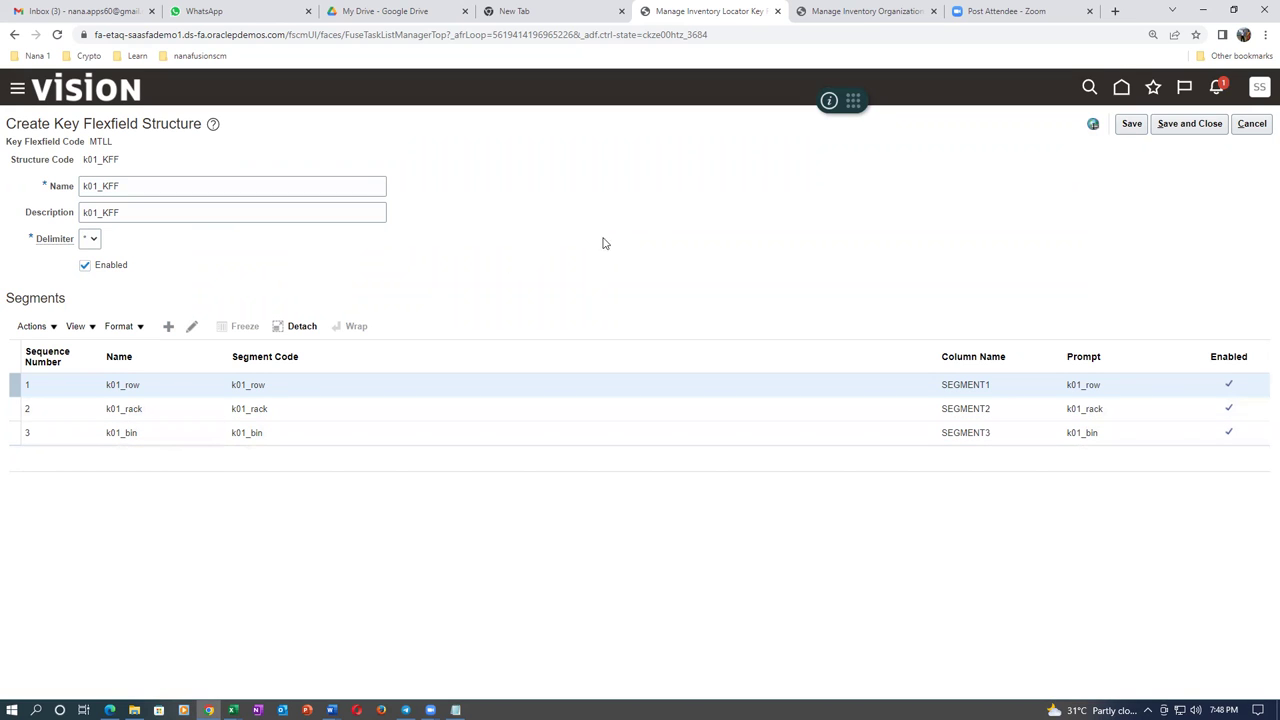
Step: Save and close the k01_KFF structure and start creating a structure instance for the locator flexfield
click(1200, 125)
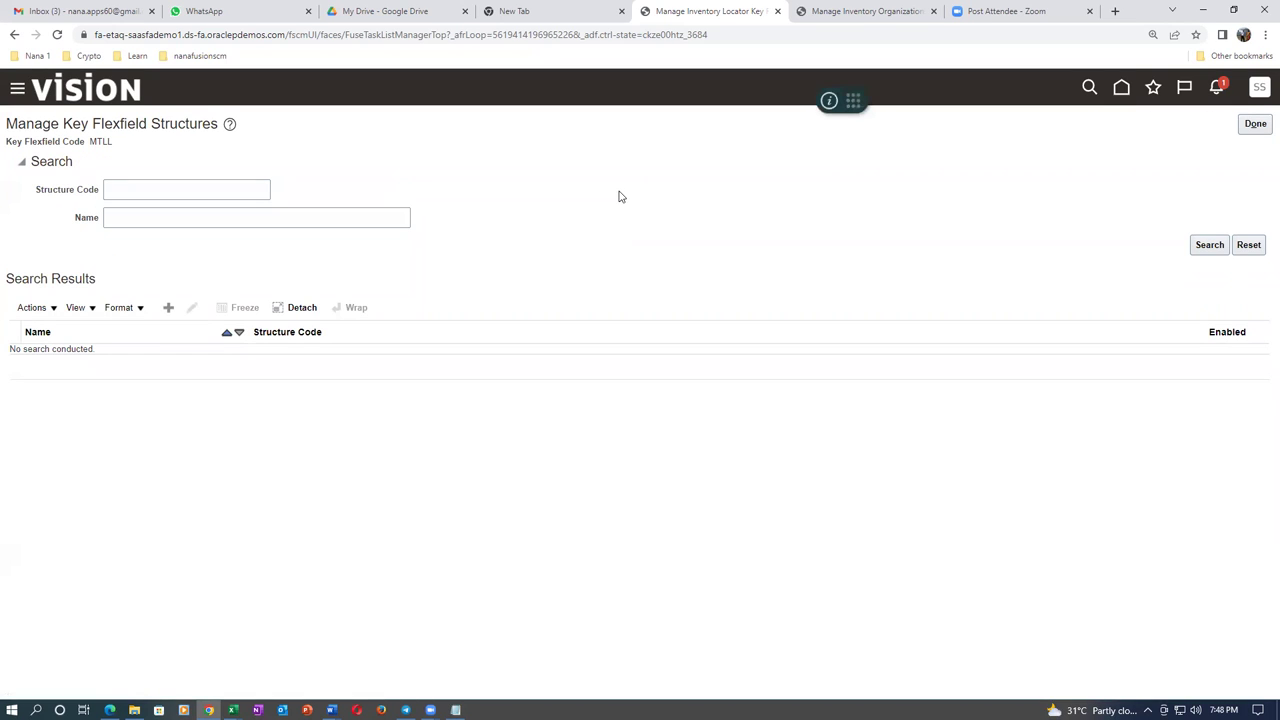
click(1255, 124)
click(469, 181)
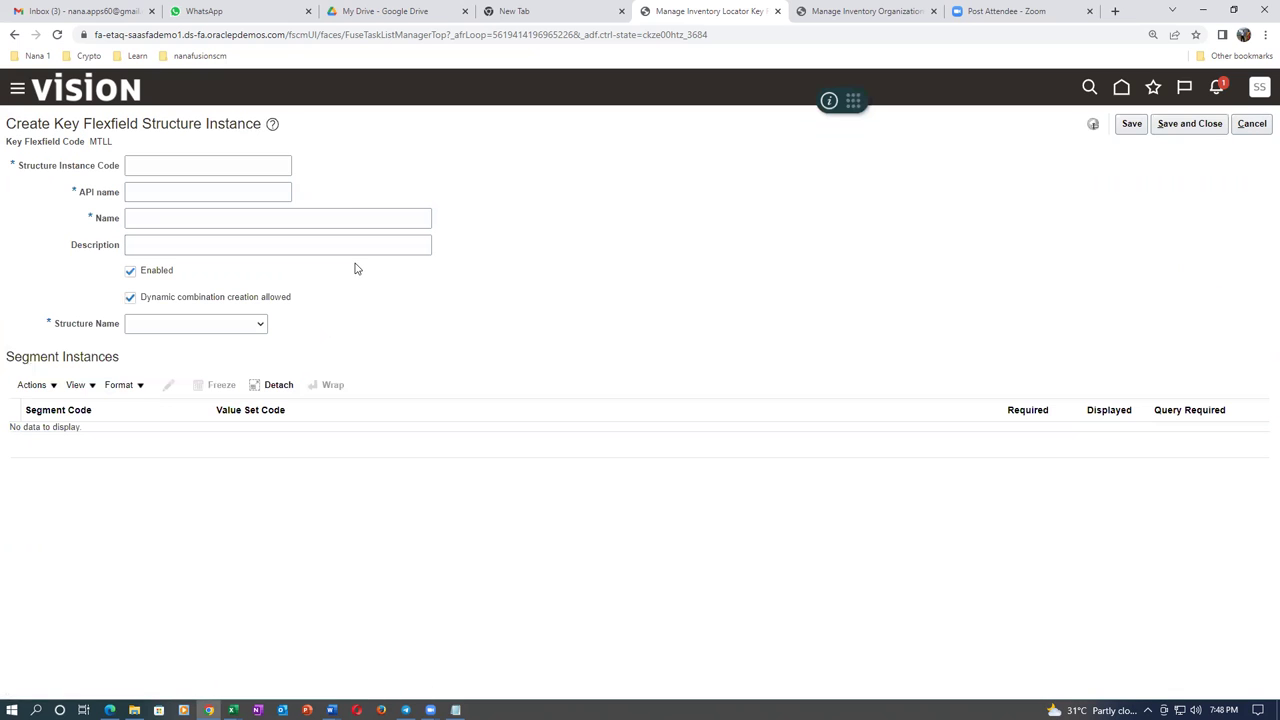
Step: Set the structure instance's code, name and description to k01_3_seg_locator_Instance, with API name K013SegLocatorInstance
click(217, 166)
text(k01_Lo)
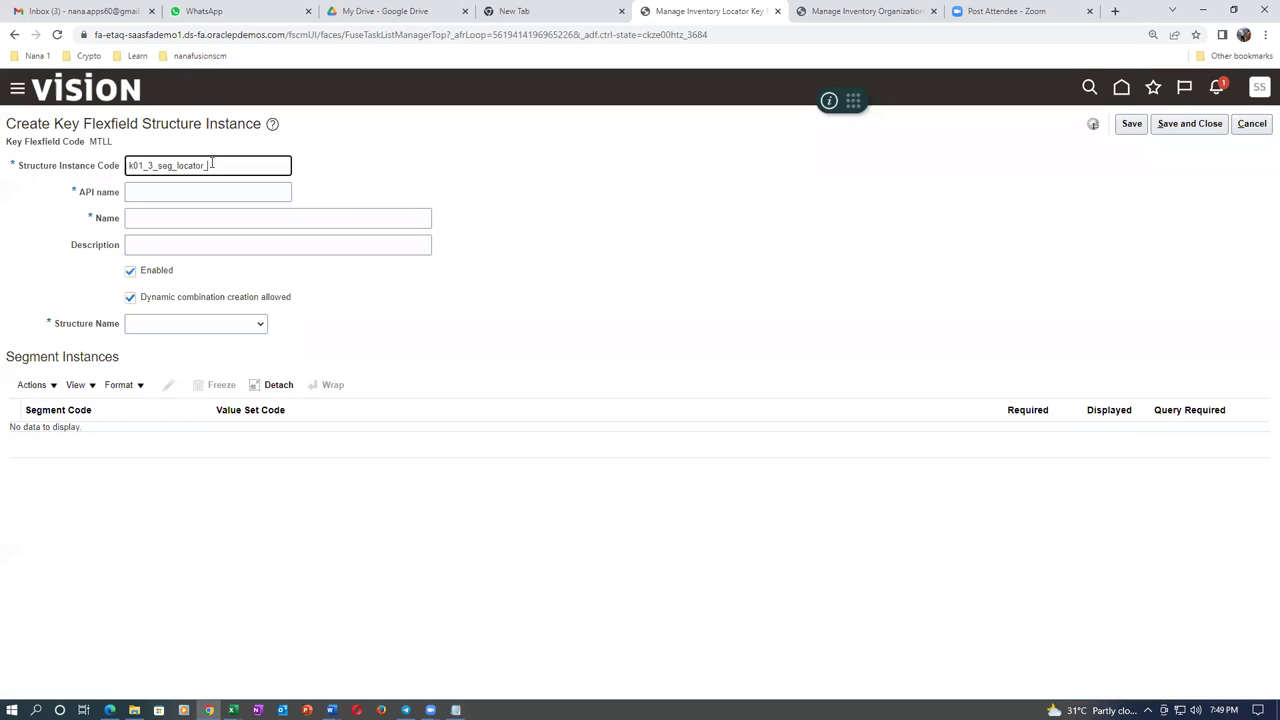
text(tanc)
drag(274, 168, 126, 177)
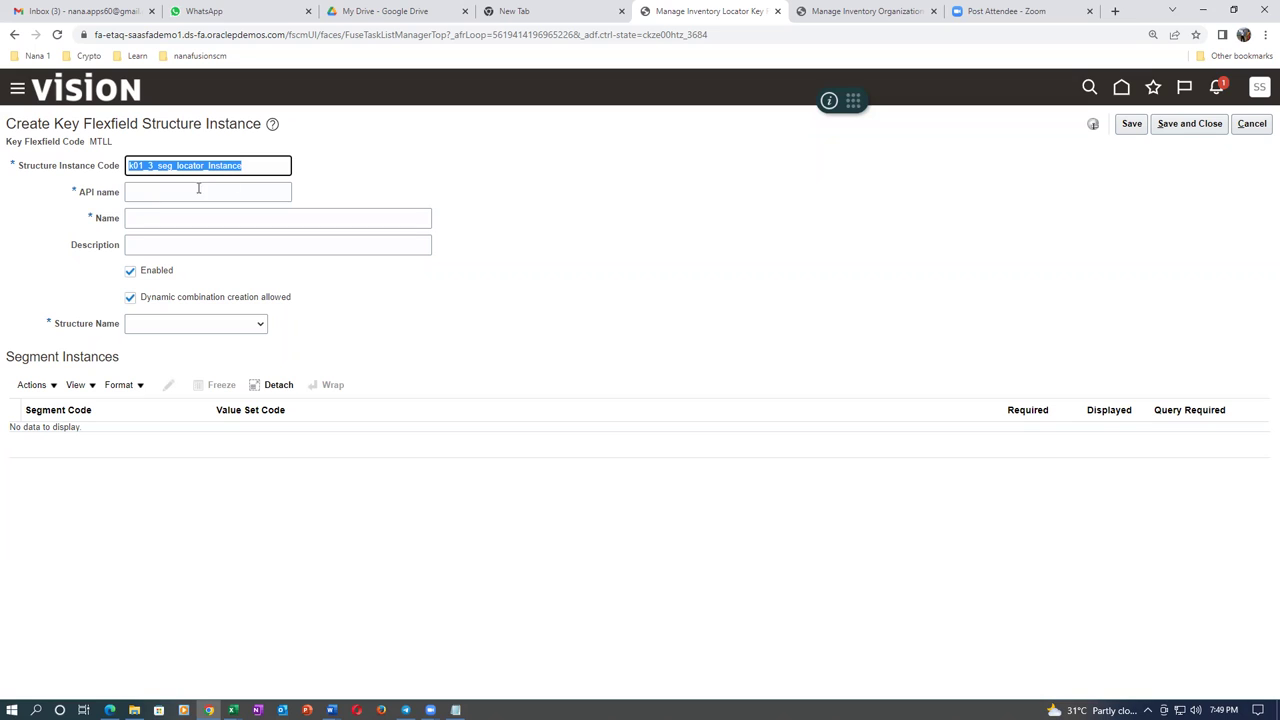
click(142, 194)
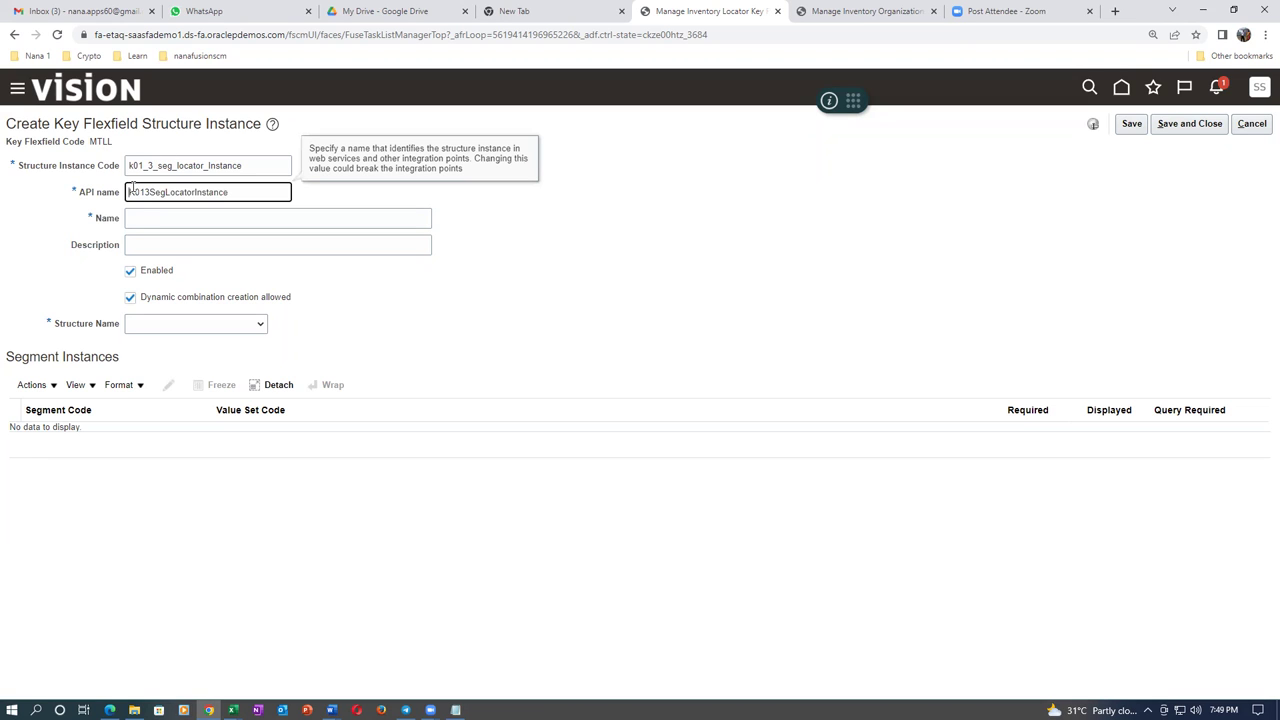
click(151, 218)
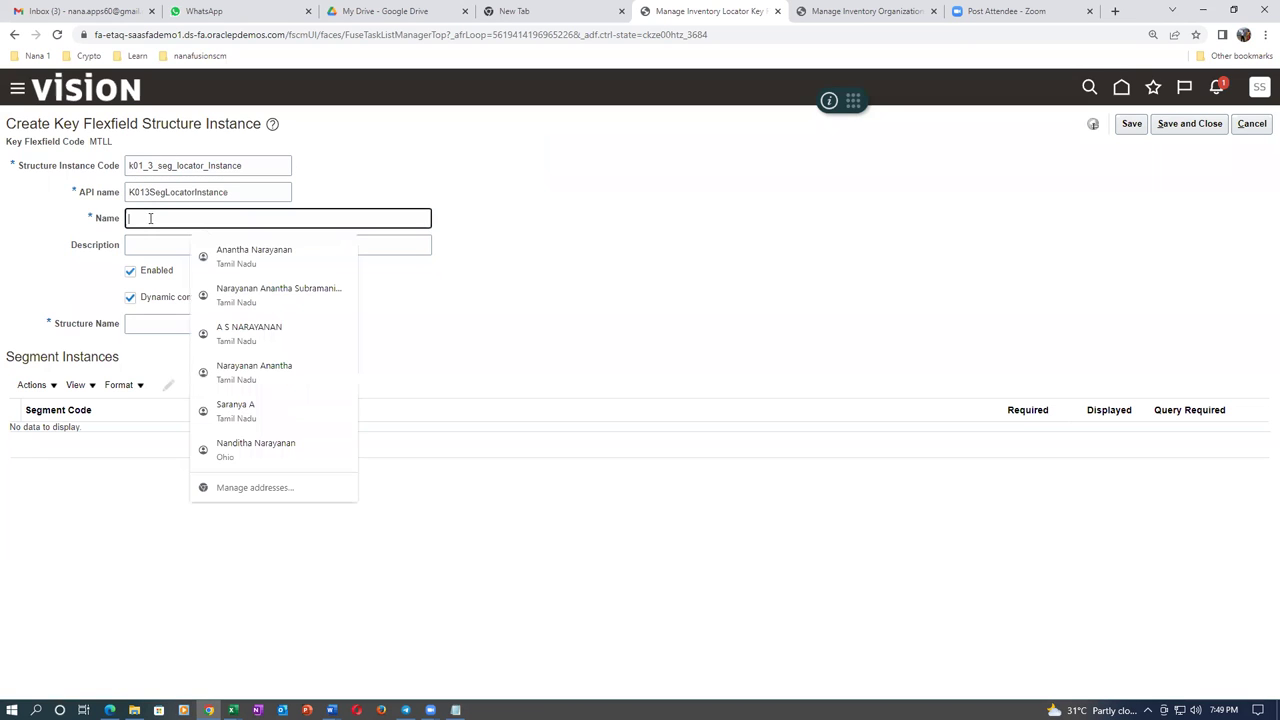
text(k01_3_seg_locator_Instance)
click(144, 244)
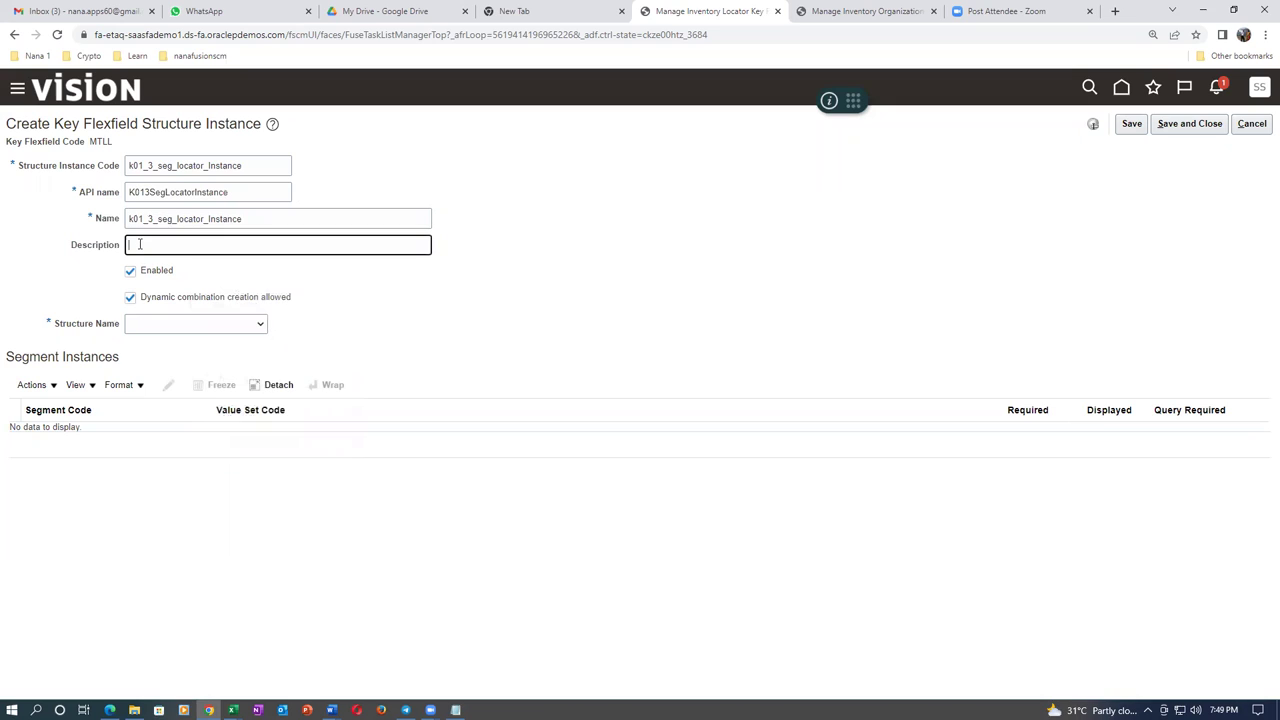
text(k01_3_seg_locator_Instance)
Step: Assign the k01_KFF structure to the new structure instance, and save and close the instance
click(166, 323)
click(160, 362)
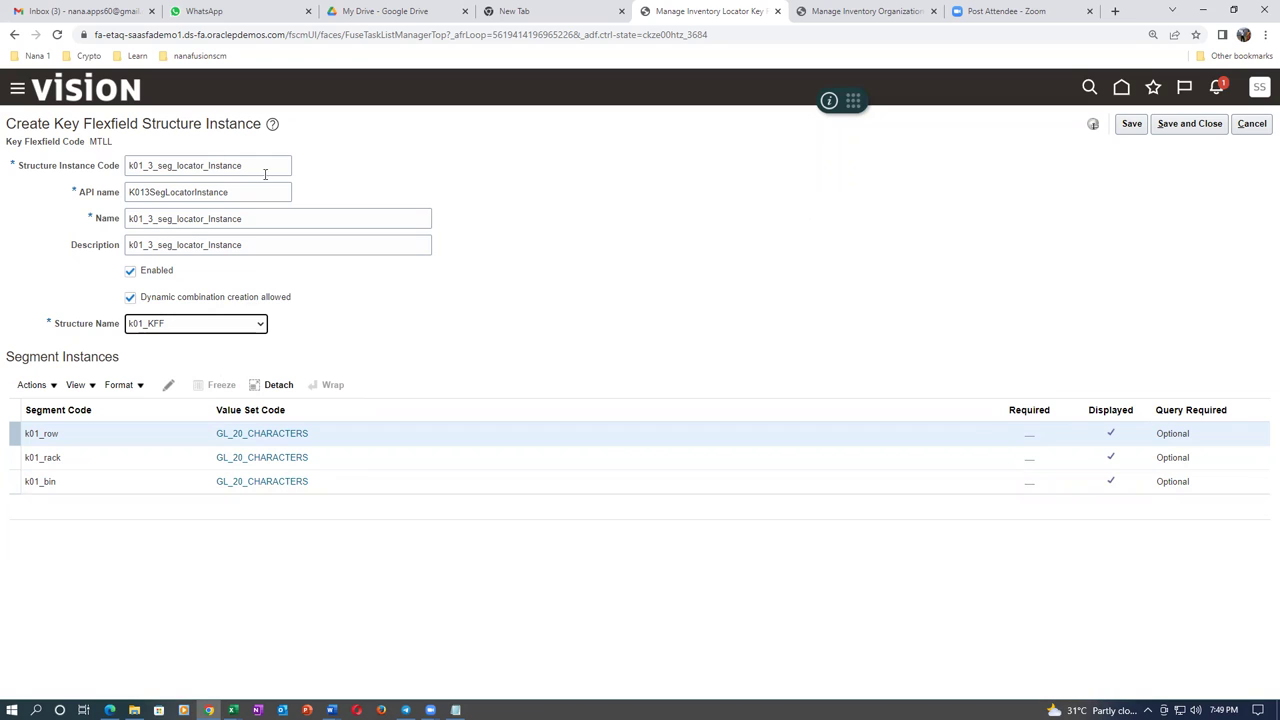
click(1180, 124)
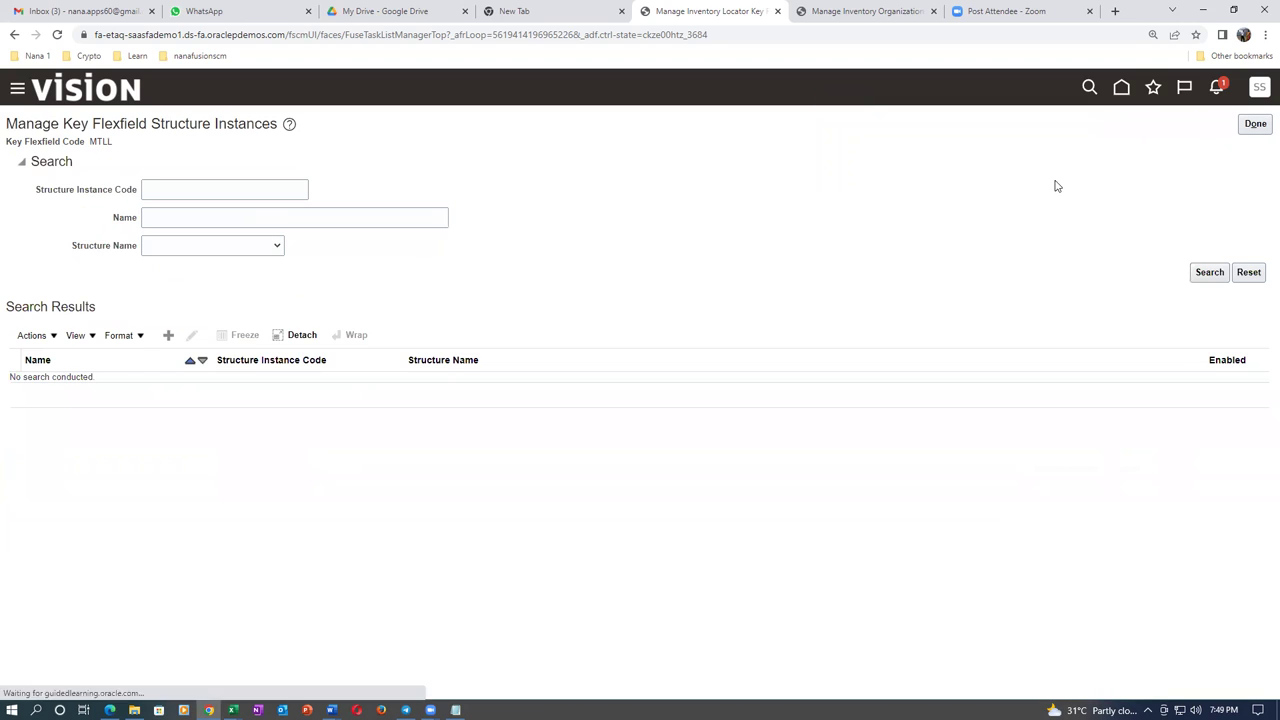
Step: Return to the Locator Flexfield overview, deploy the flexfield and acknowledge the confirmation
click(1255, 124)
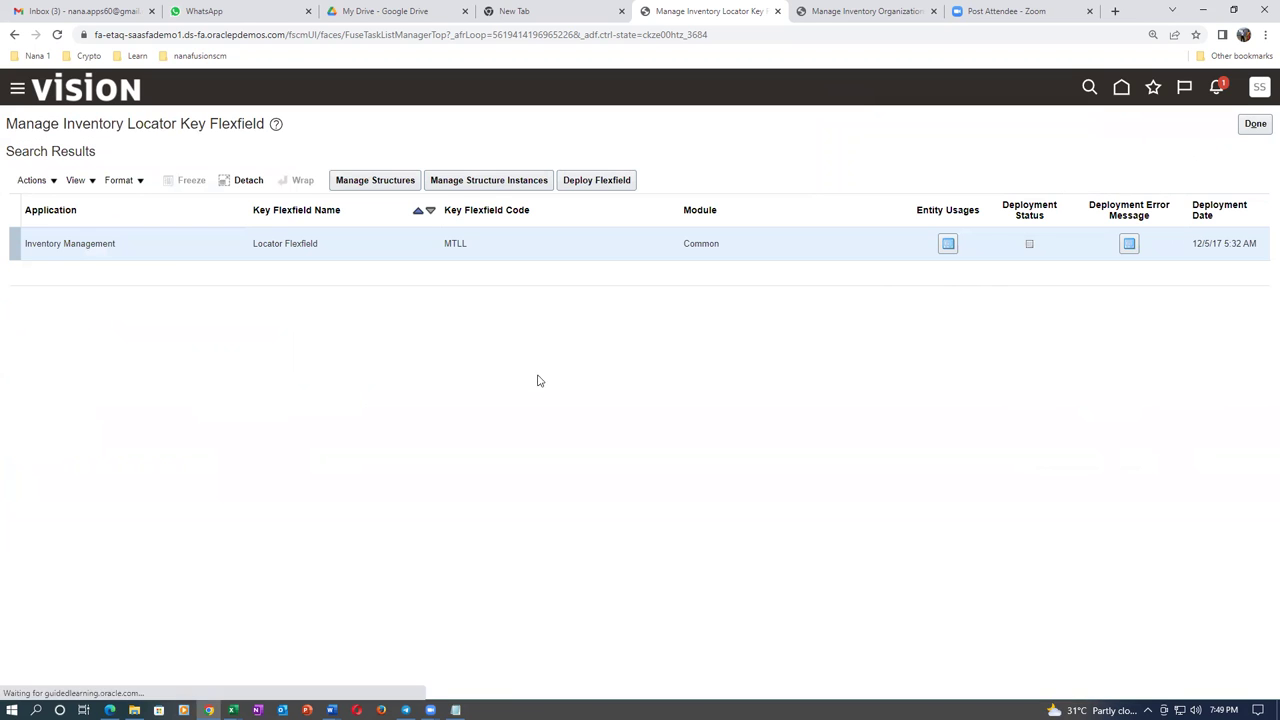
click(600, 182)
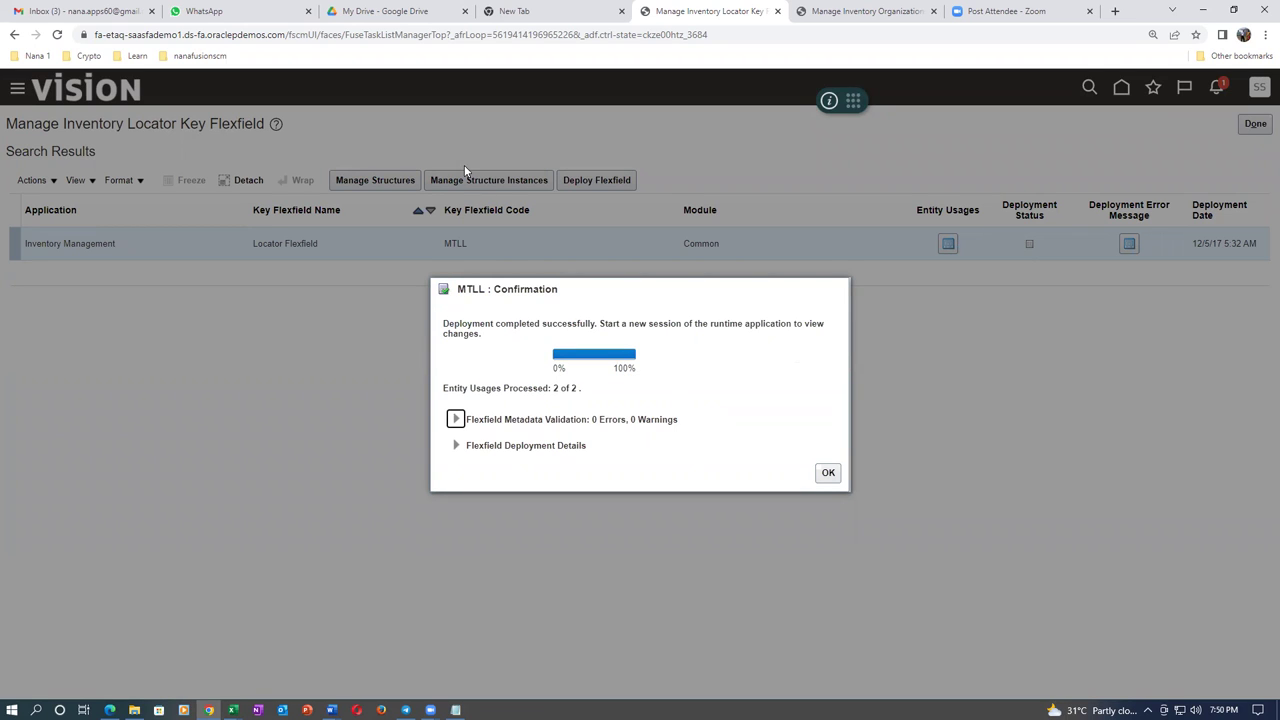
click(828, 472)
Step: Switch to the Locator Control Word document and highlight the Sub 1 Pre-Specified box in the diagram
key(alt+Tab)
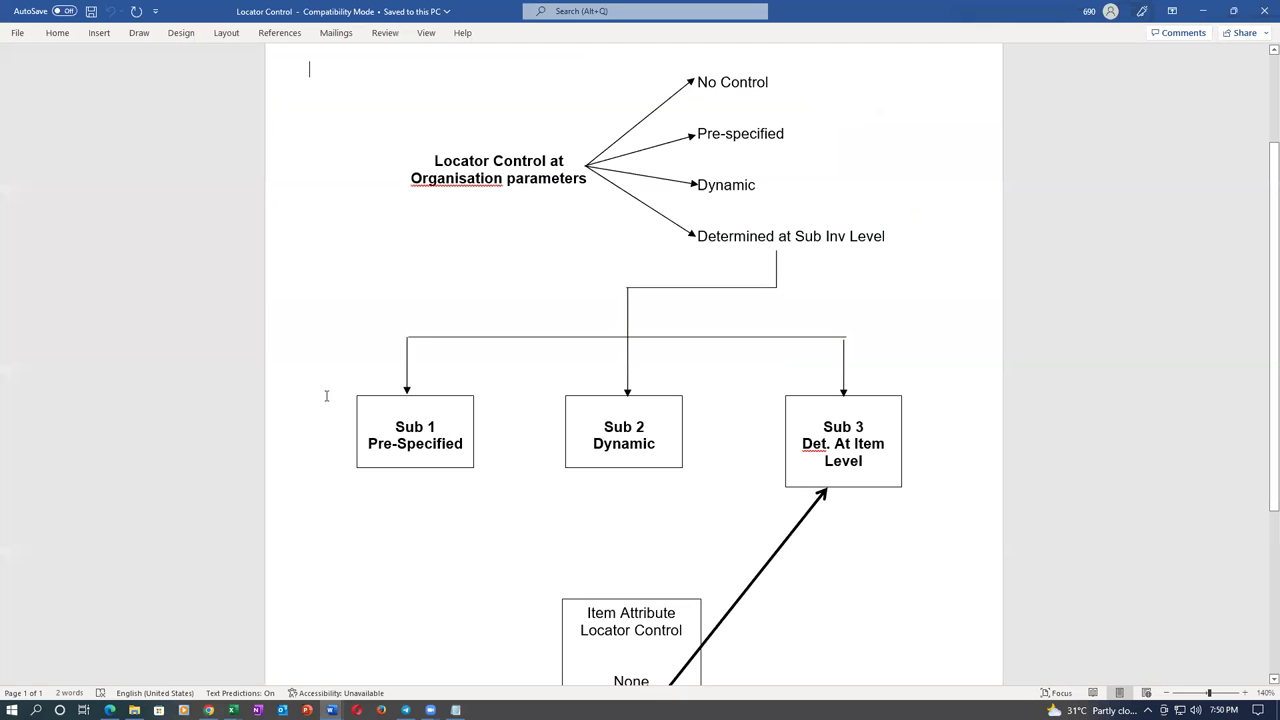
drag(396, 427, 424, 450)
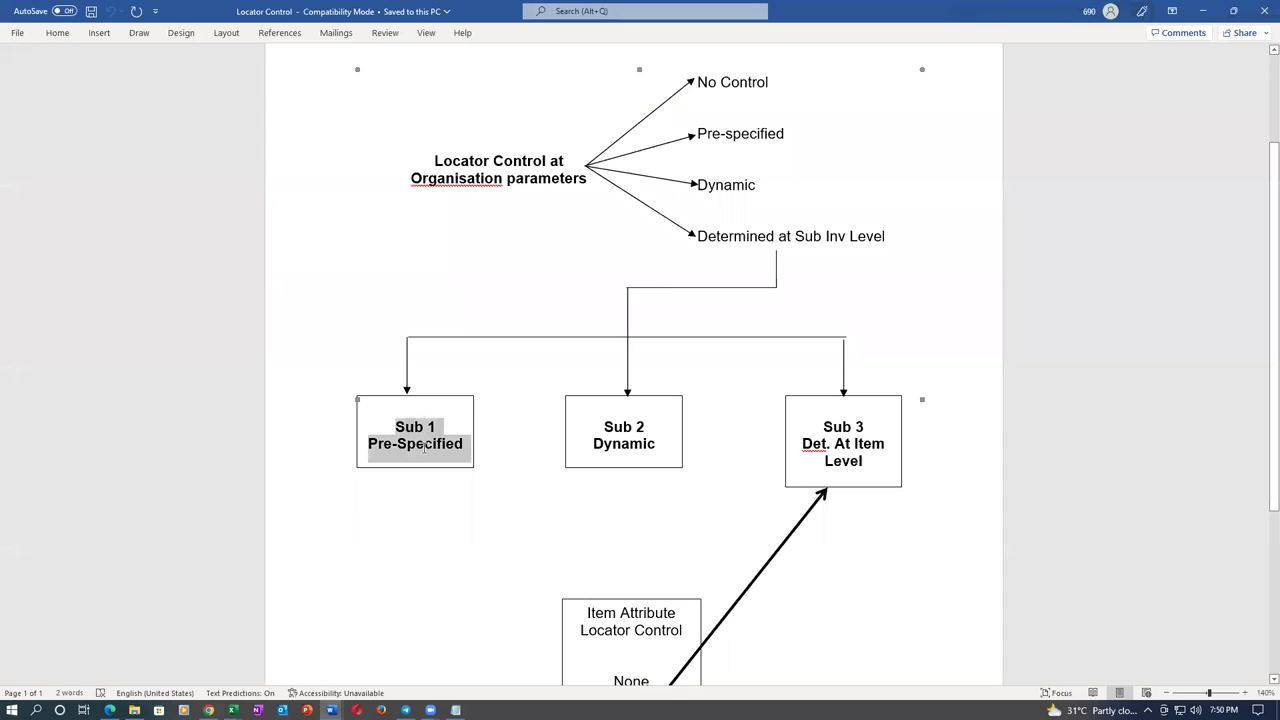
key(alt+Tab)
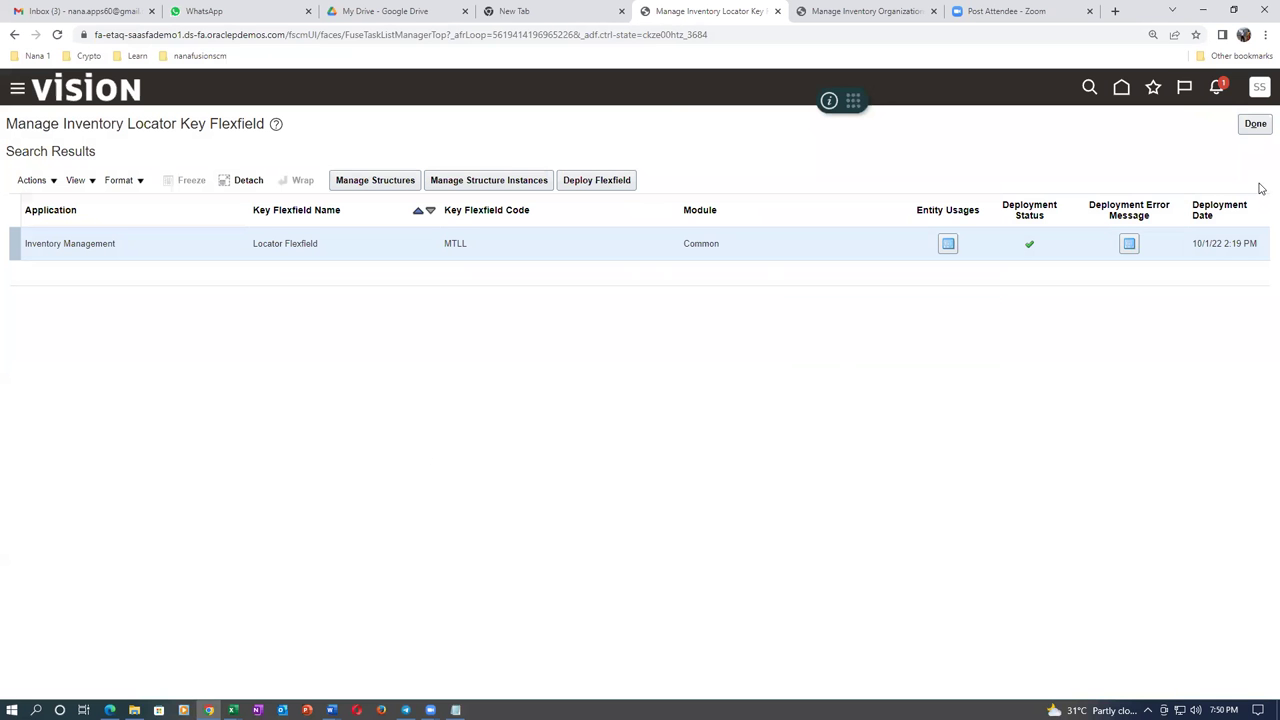
Step: Close the locator key flexfield task and copy the task name Manage Subinventories and Locators from the Fusion_Inventory_Procurement_Work_Sheet workbook in Excel
click(1255, 124)
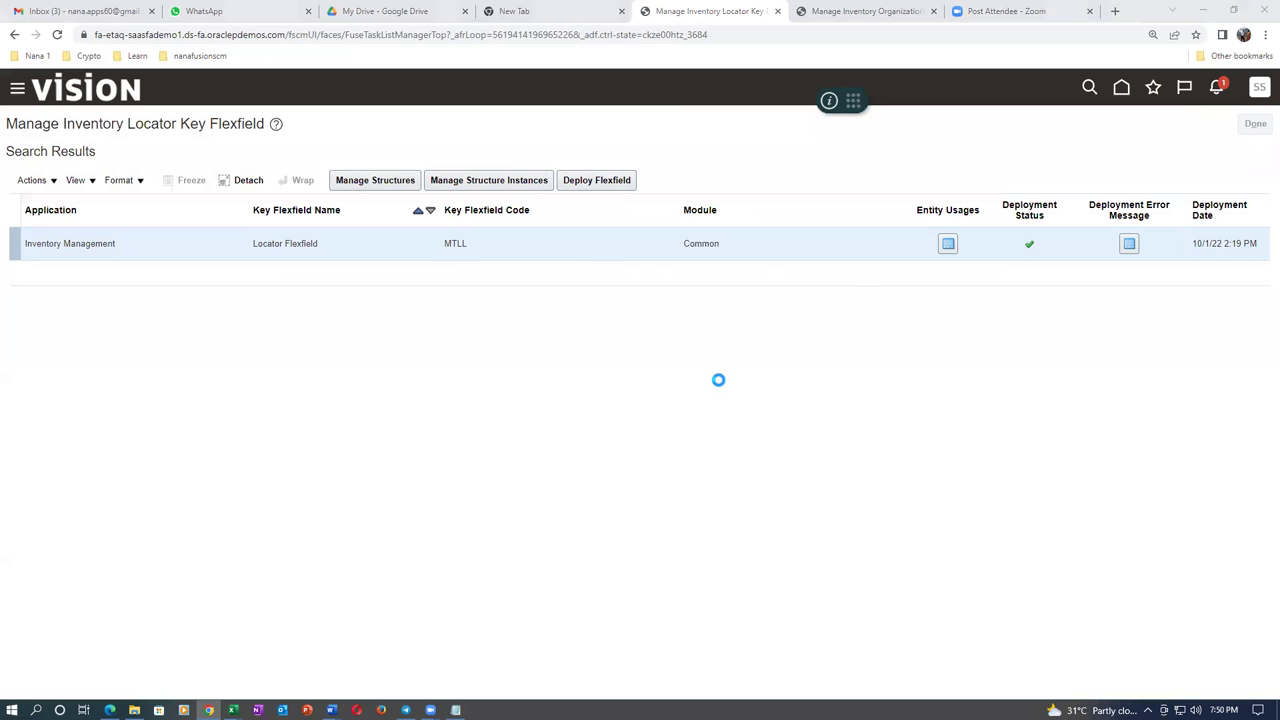
key(alt+Tab)
key(alt+Tab)
key(alt+Tab)
key(alt+Tab)
key(alt+Tab)
key(alt+Tab)
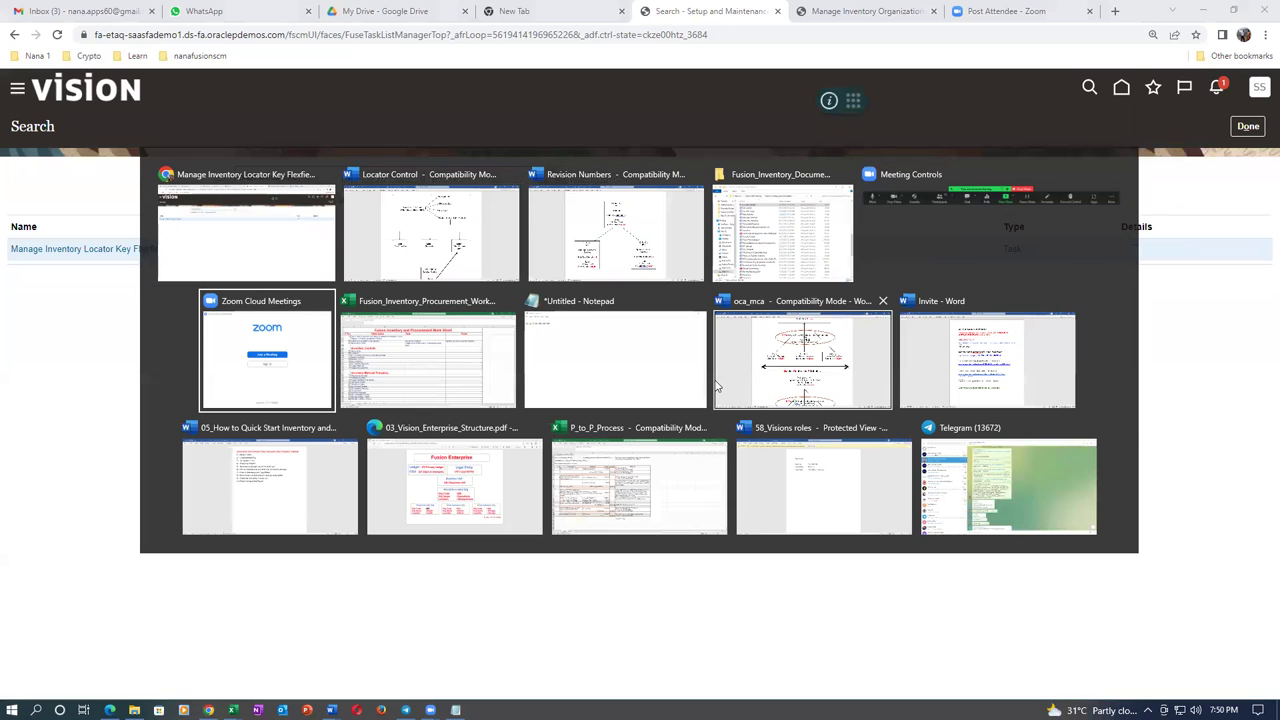
scroll(790, 368, up, 2)
scroll(752, 368, up, 4)
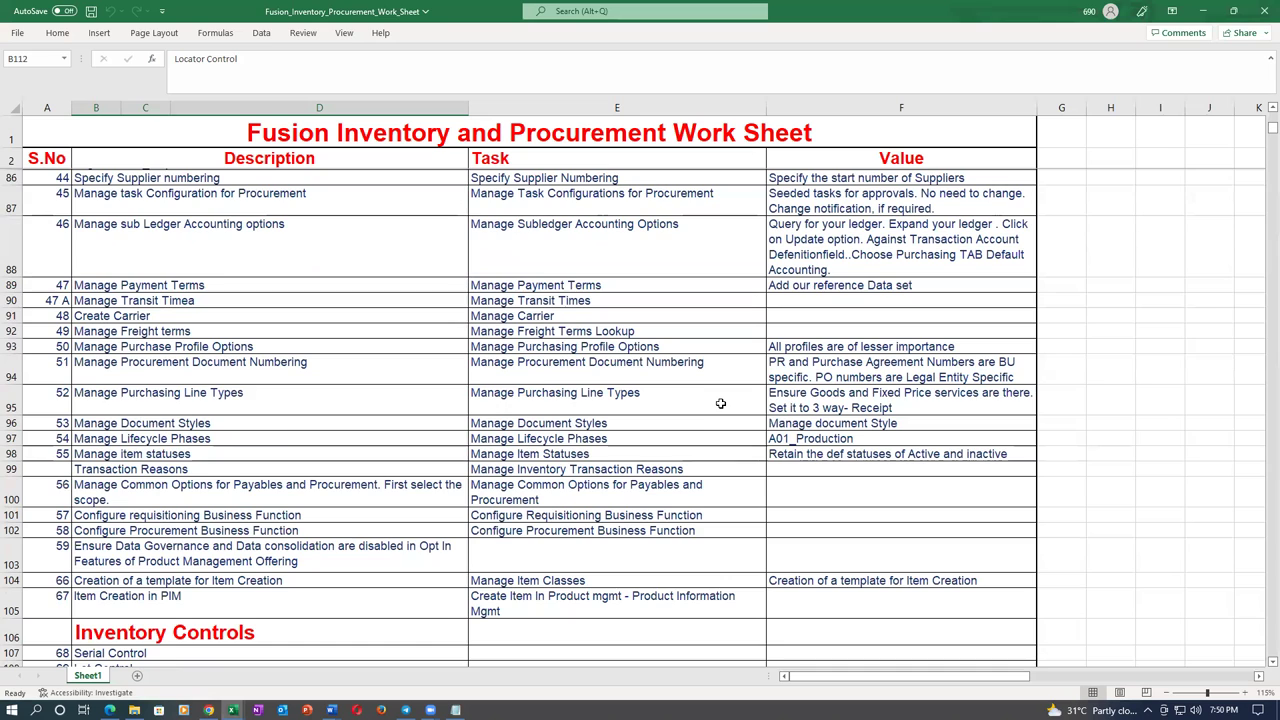
scroll(720, 400, up, 4)
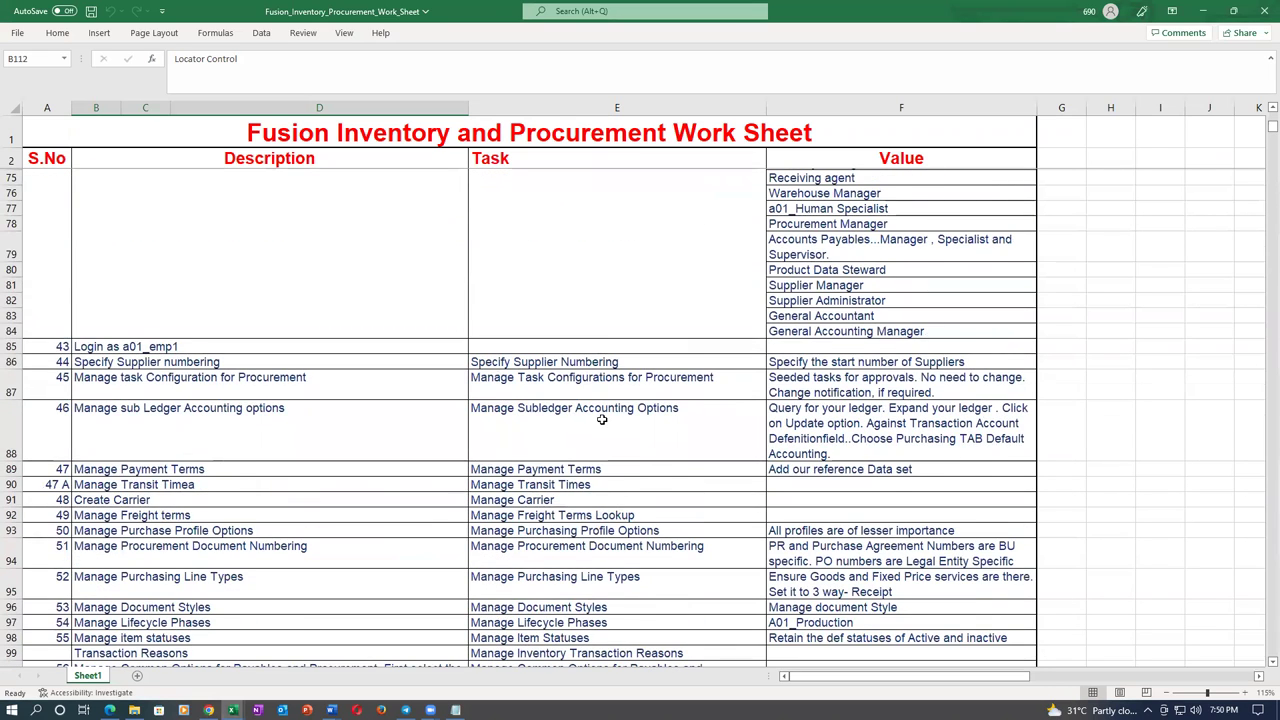
scroll(600, 420, up, 9)
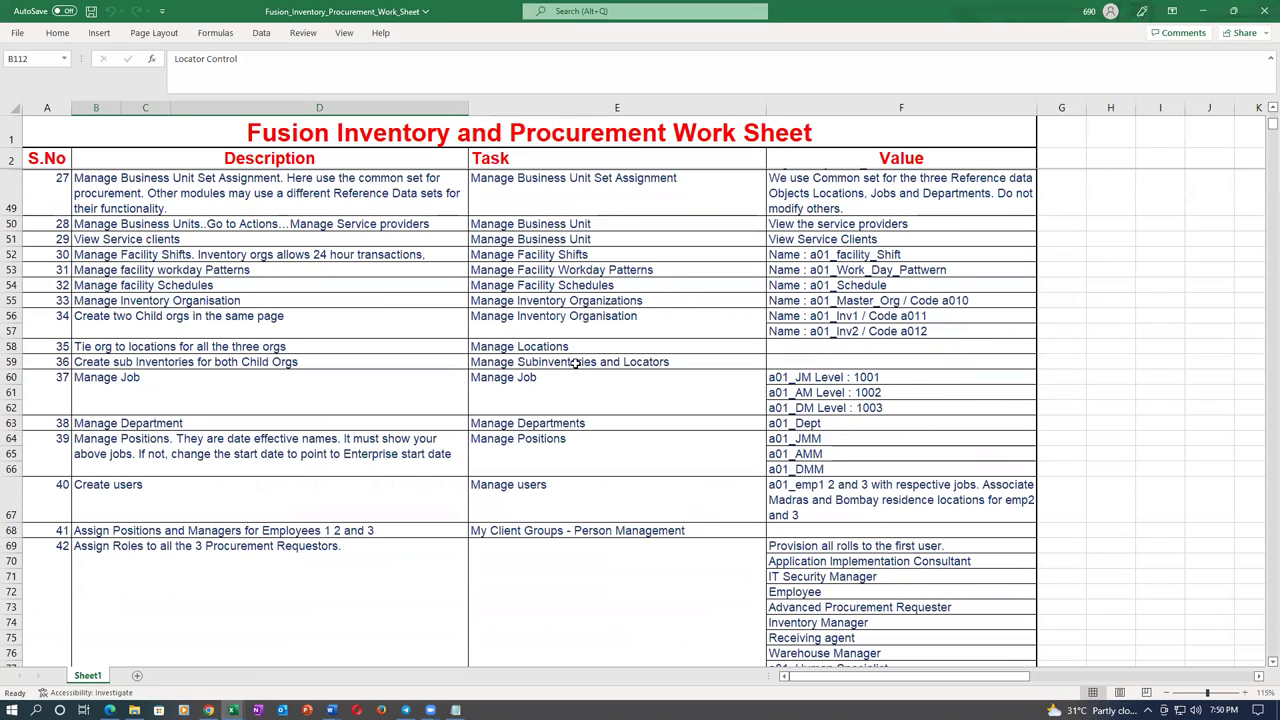
click(574, 364)
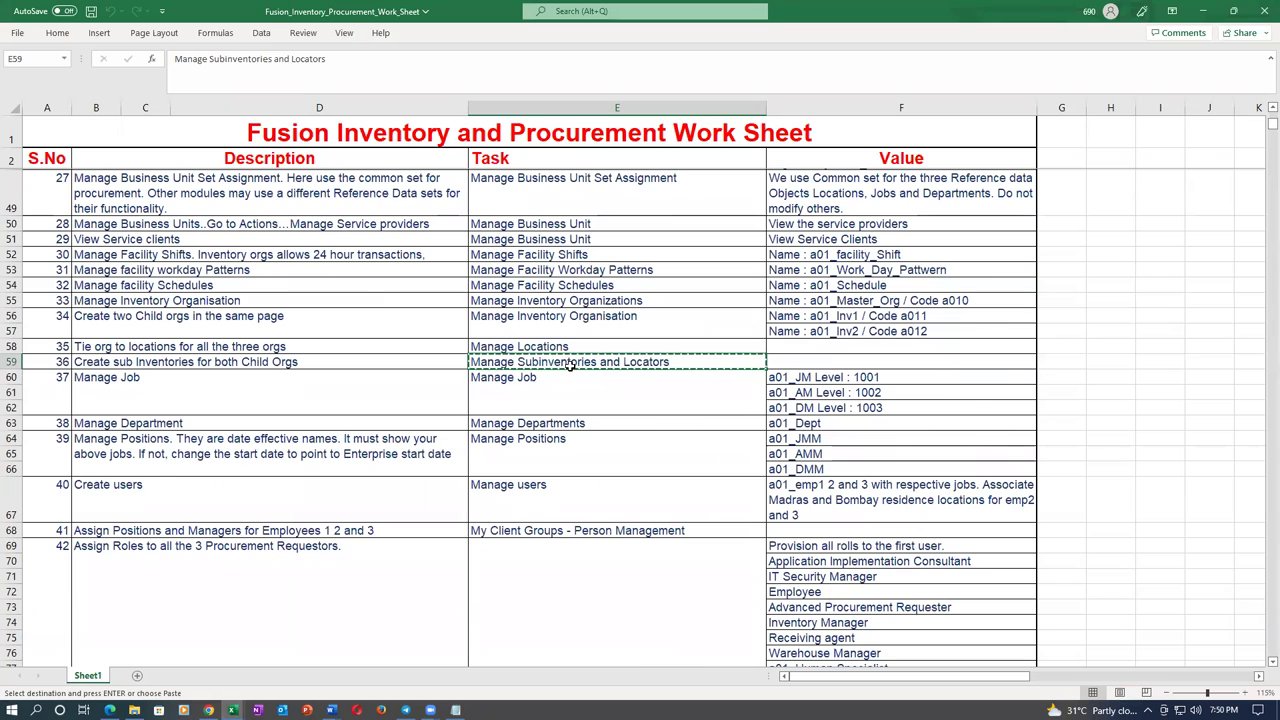
Step: Switch back to Chrome, search the setup tasks for Manage Subinventories and Locators and open that task
key(alt+Tab)
triple_click(329, 177)
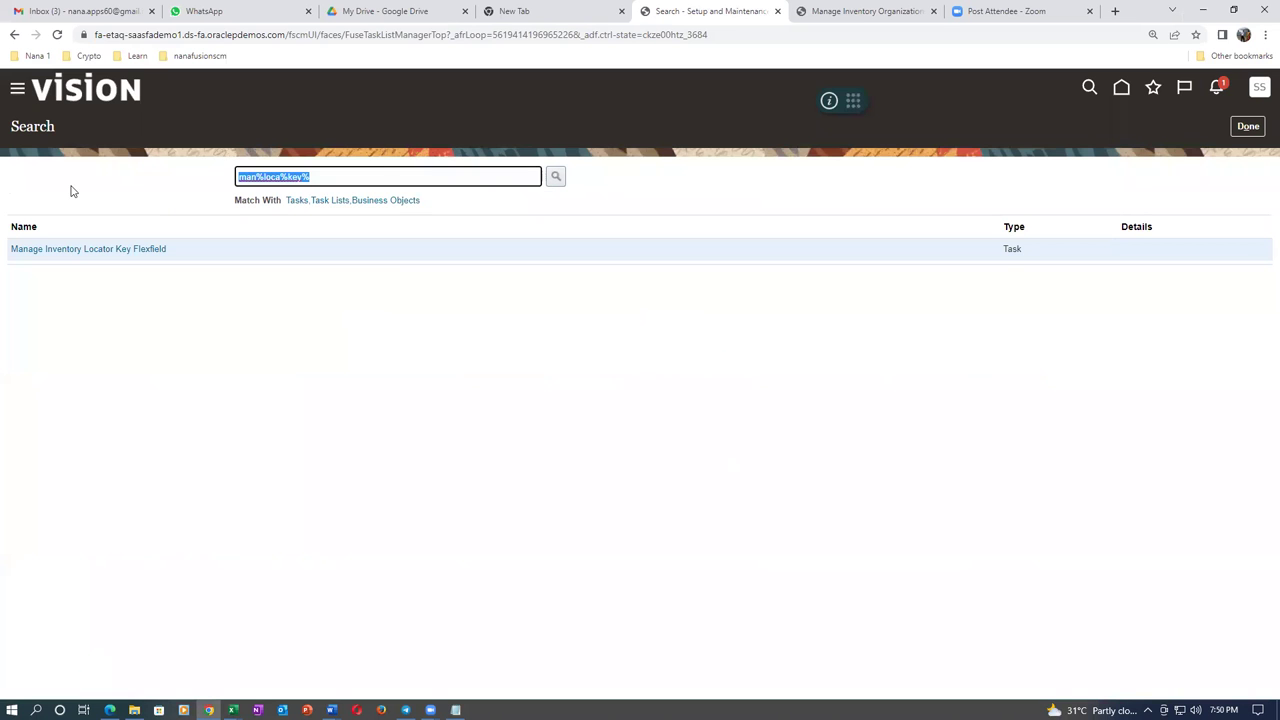
text(Manage Subinventories and Locators)
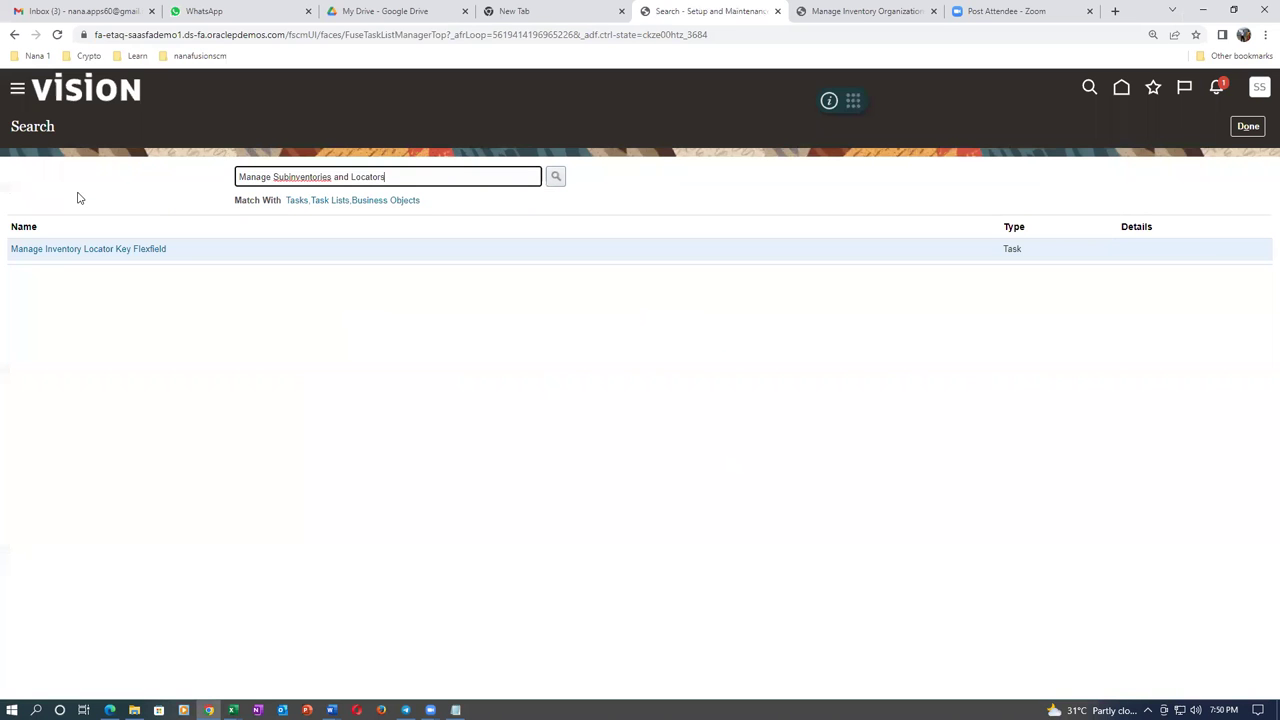
key(Return)
click(379, 334)
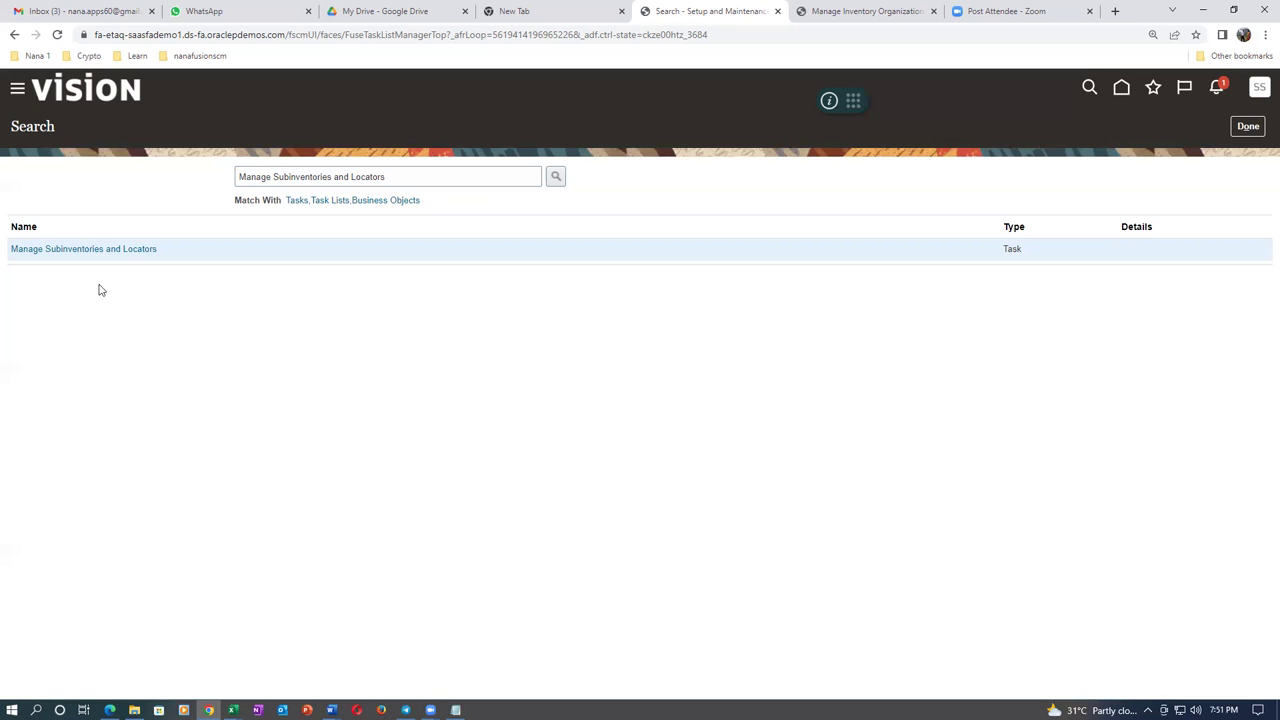
click(87, 251)
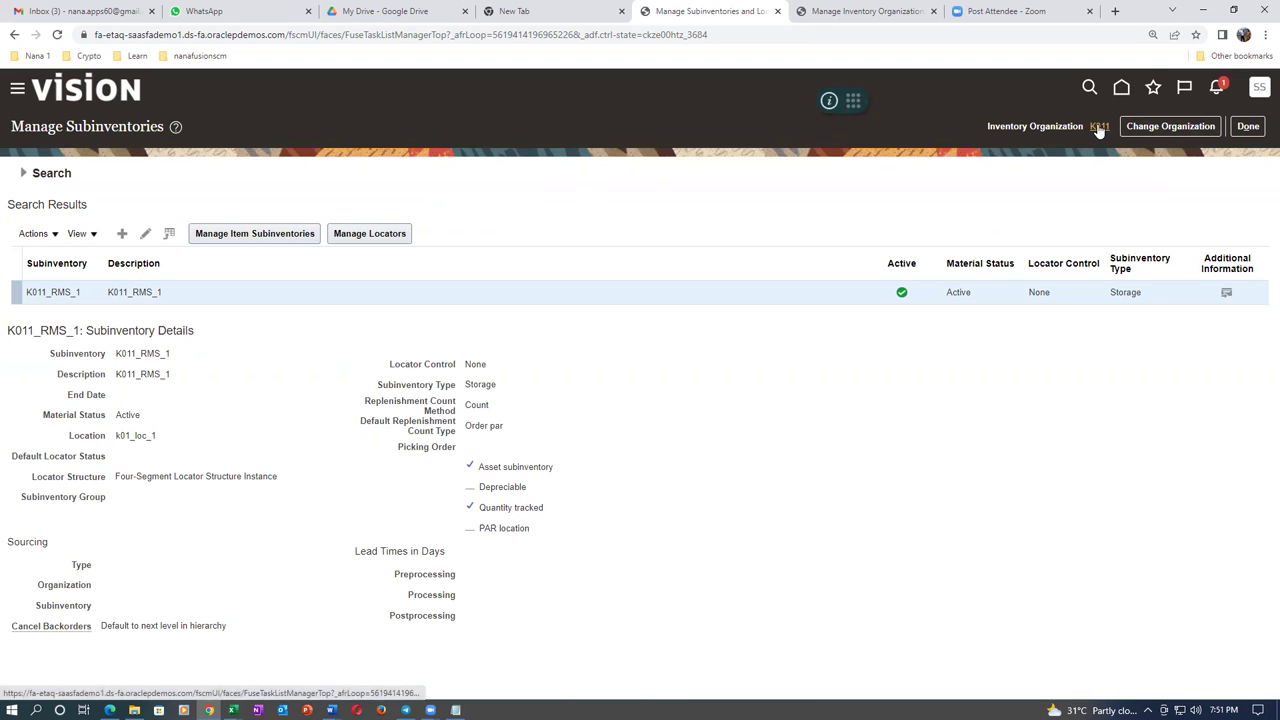
Step: Start a new subinventory in organization K011 and enter k01_Pre as both its name and description
mouse_move(1099, 131)
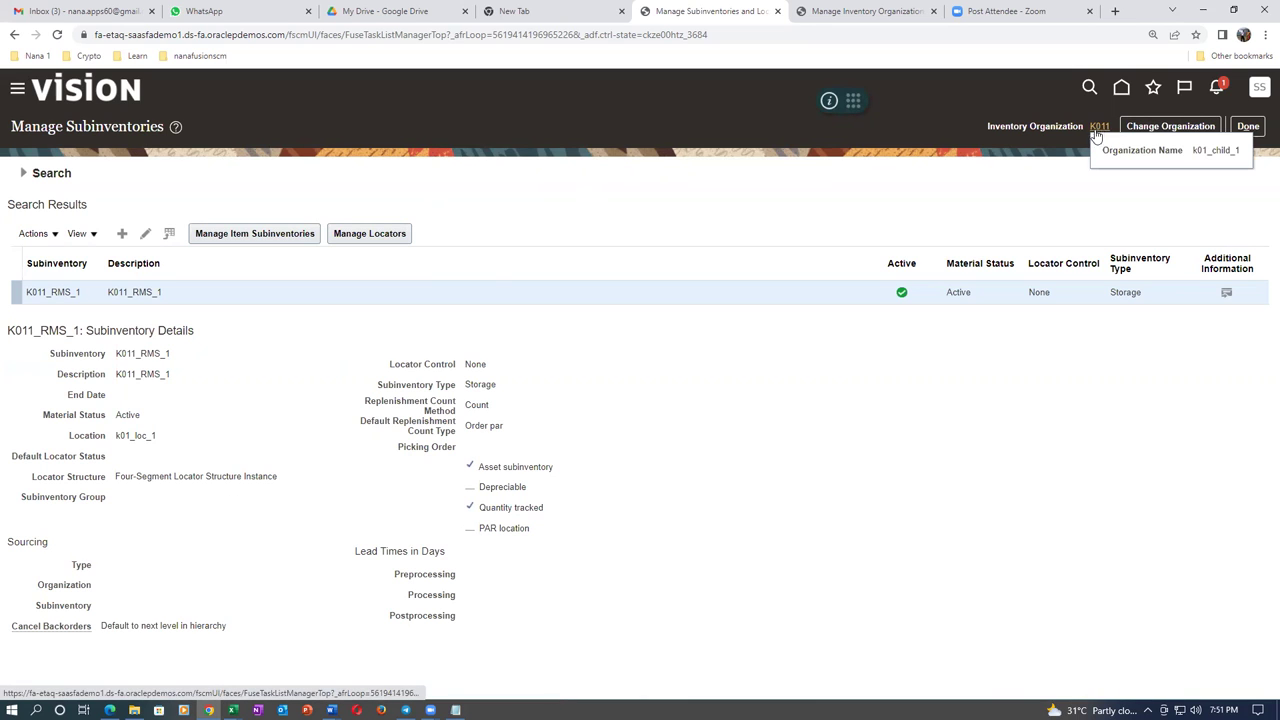
click(121, 235)
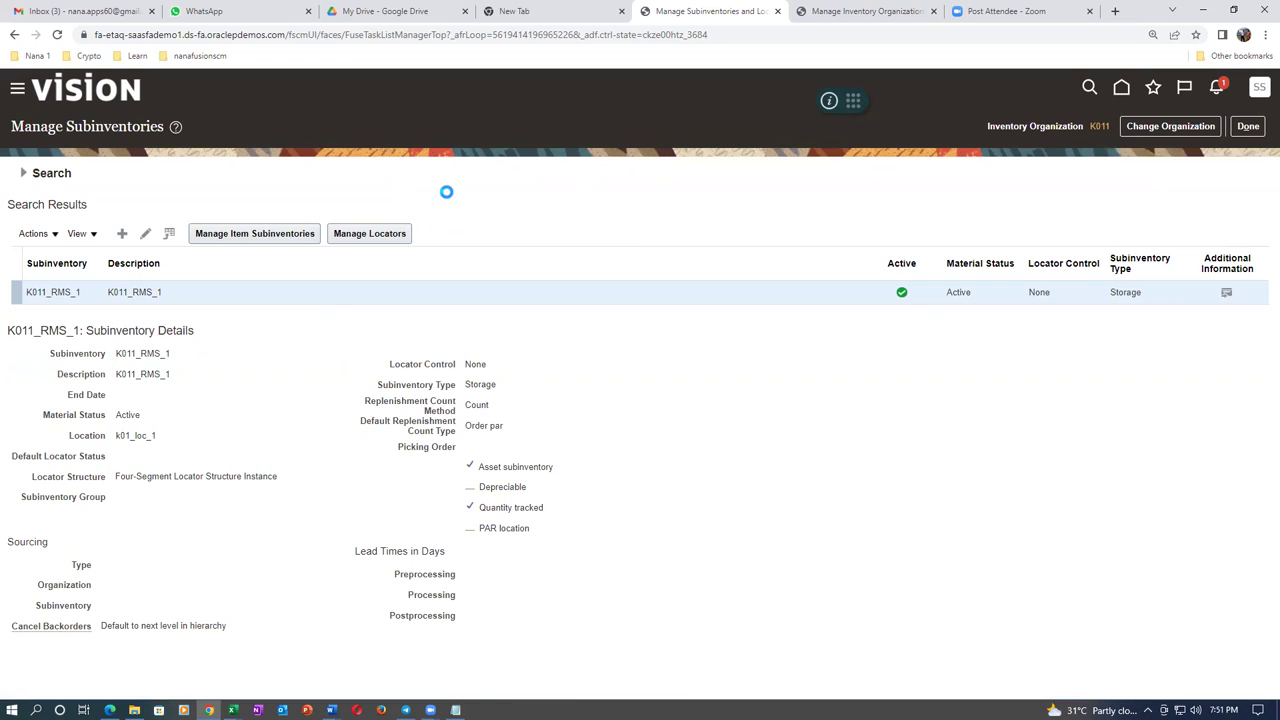
click(320, 202)
text(k01_Pre)
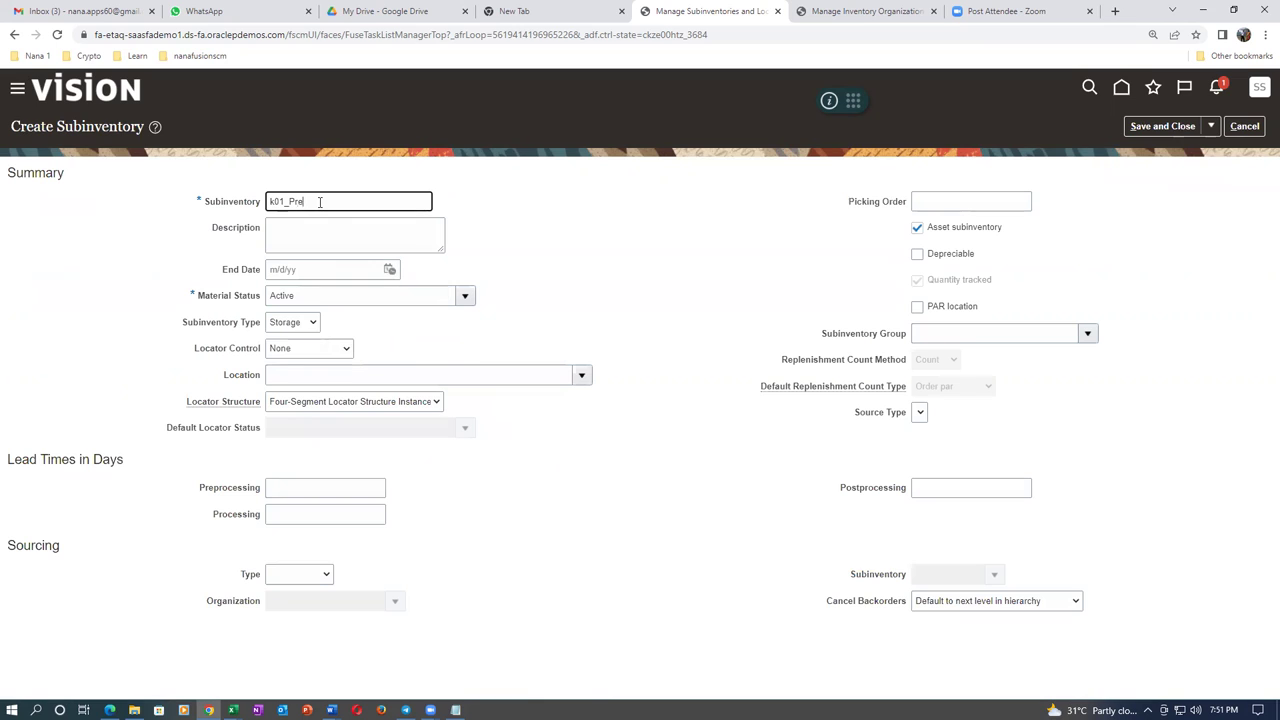
drag(321, 203, 246, 215)
key(ctrl+c)
click(296, 245)
key(ctrl+v)
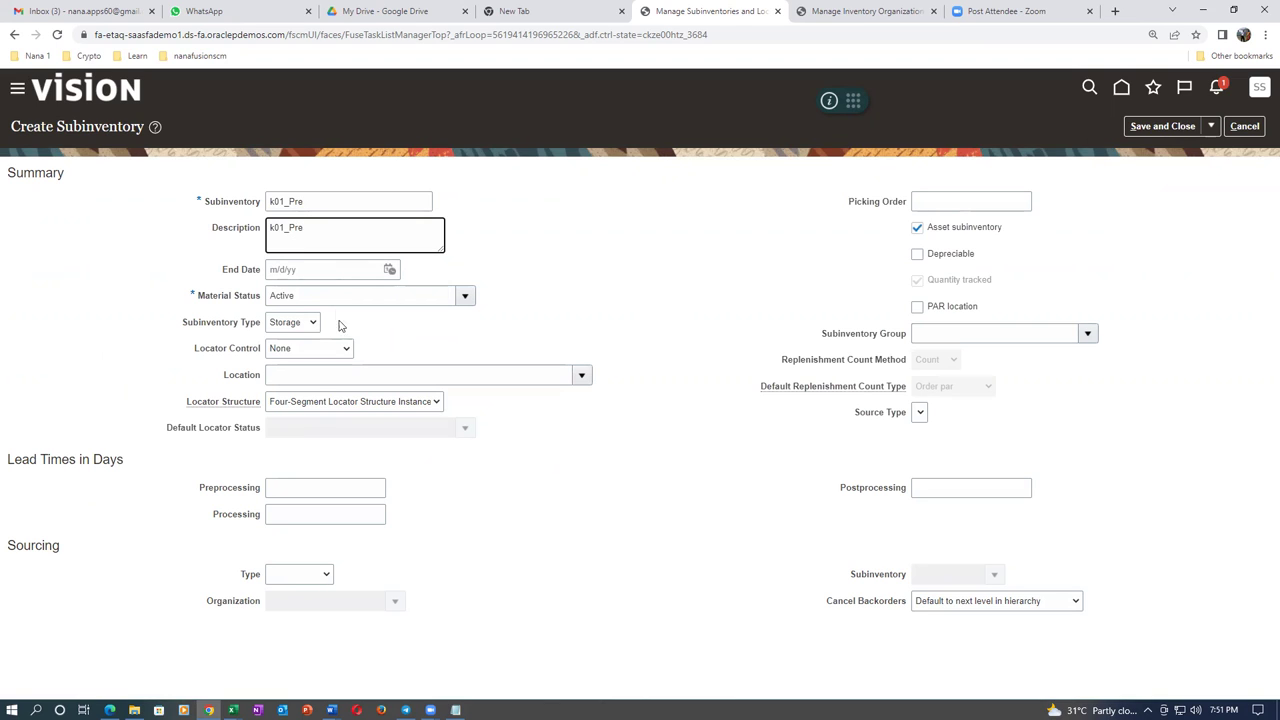
Step: Try Receiving as the subinventory type for k01_Pre and return it to Storage
click(282, 324)
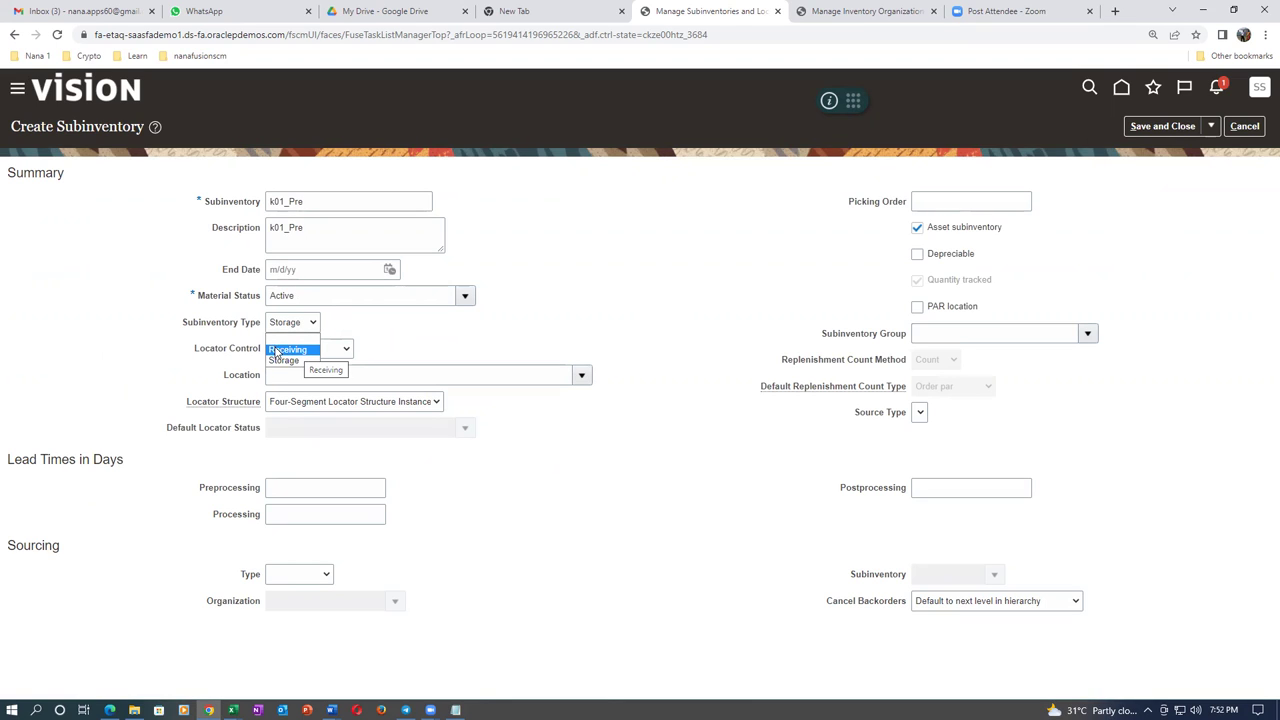
click(277, 350)
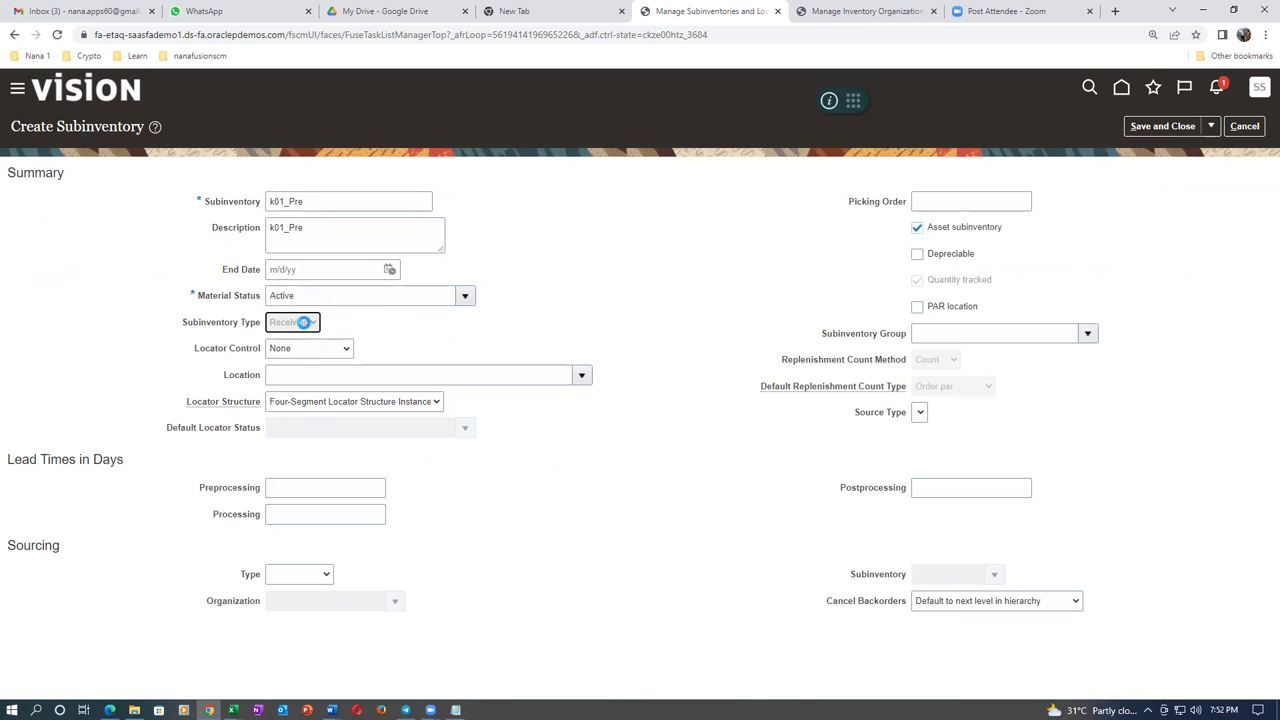
click(288, 325)
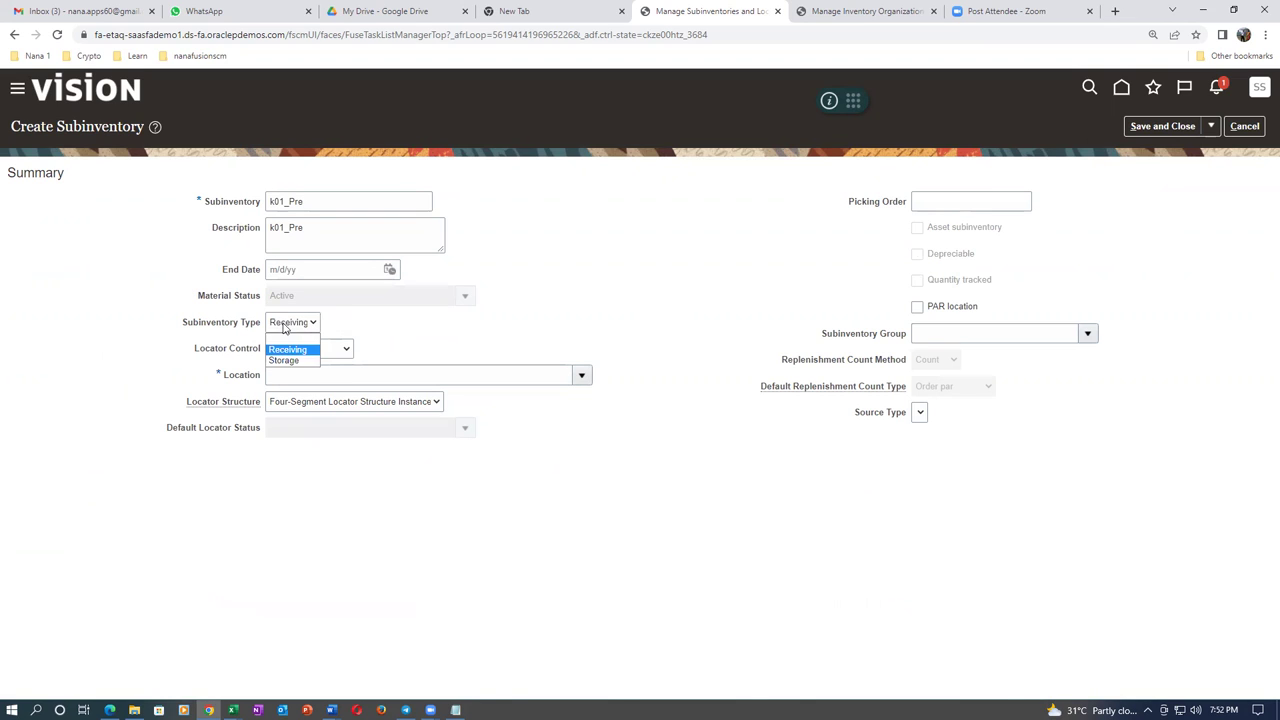
click(283, 362)
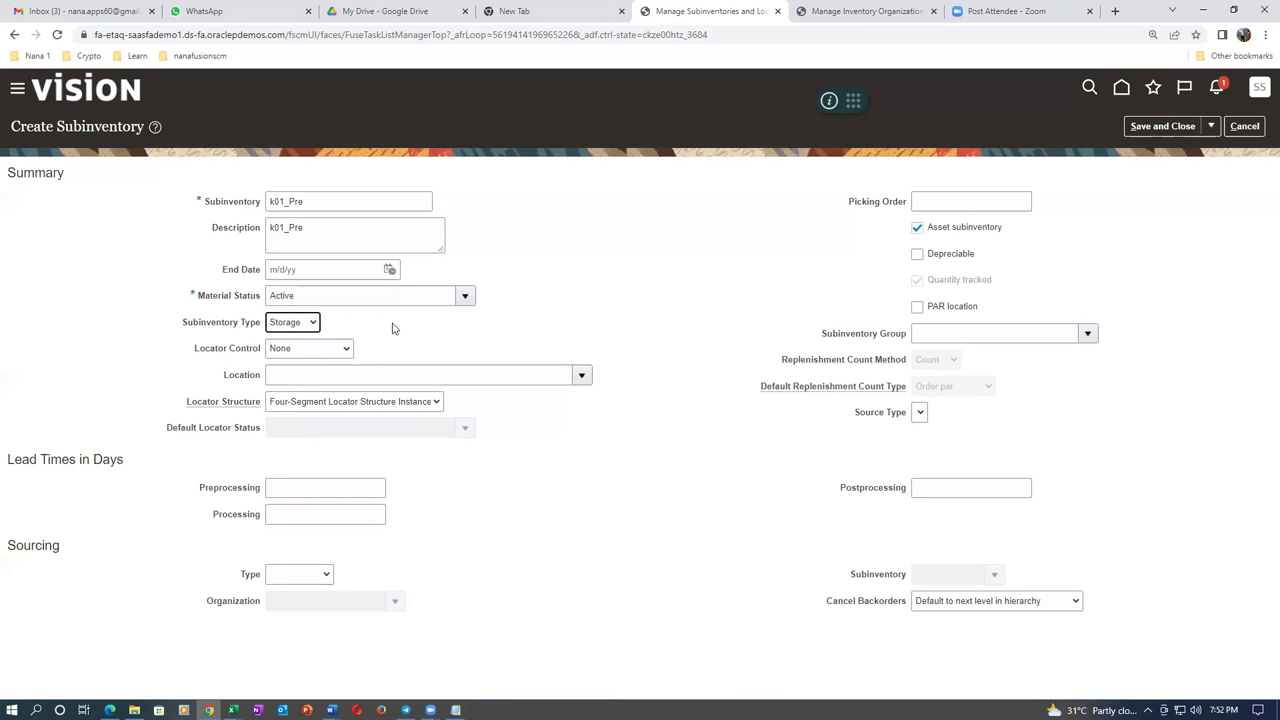
Step: Consult the Locator Control diagram in Word, return to Chrome and set k01_Pre's locator control to Previously defined
click(318, 351)
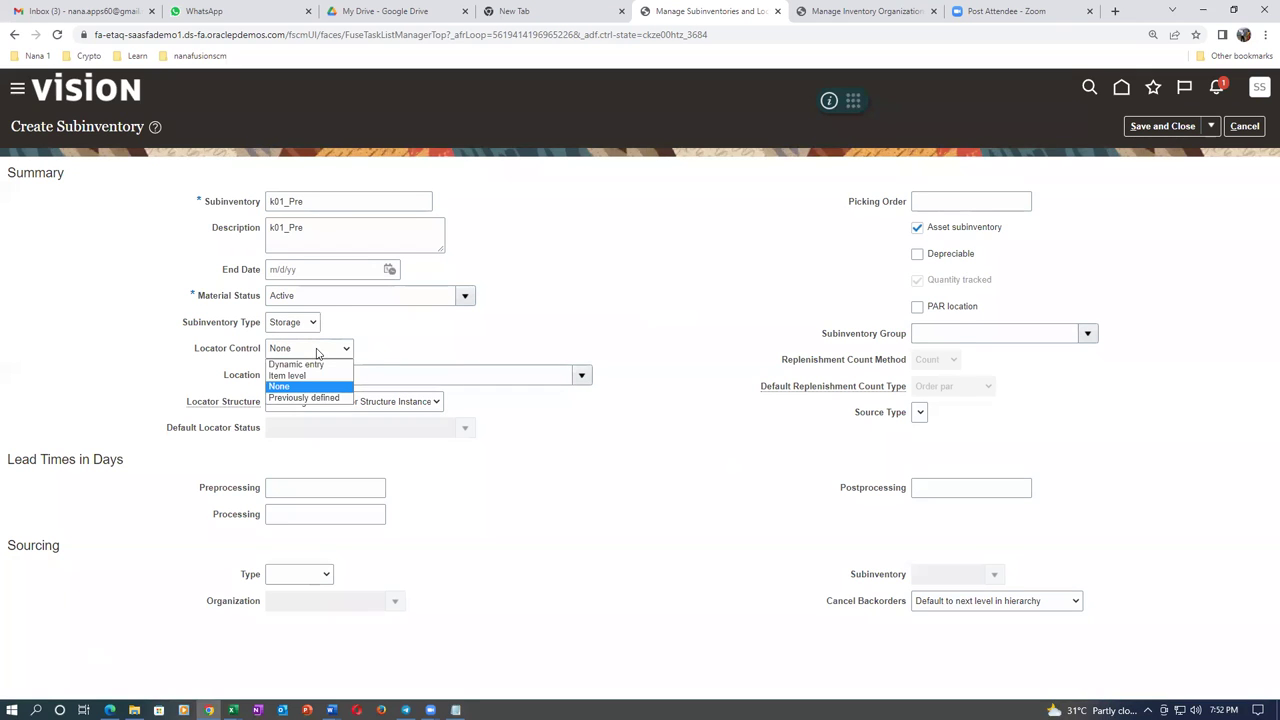
key(alt+Tab)
key(alt+Tab)
key(alt+Tab)
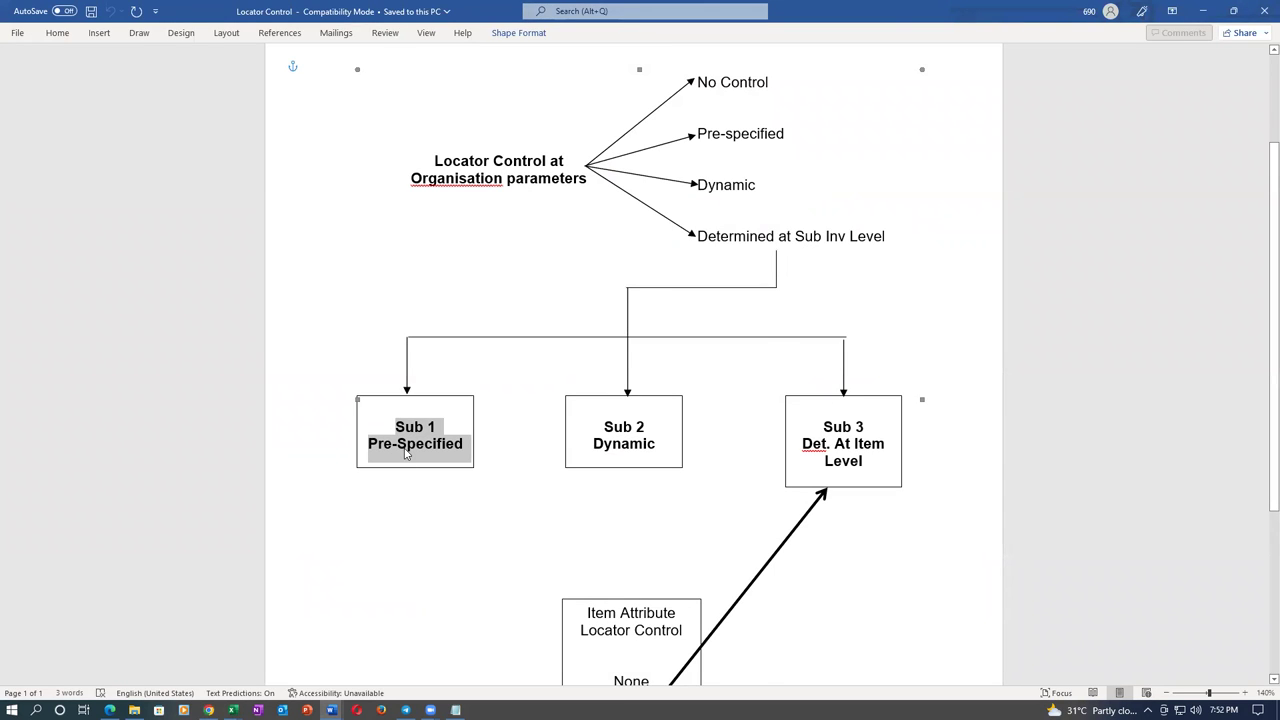
key(alt+Tab)
key(alt+Tab)
key(alt+Tab)
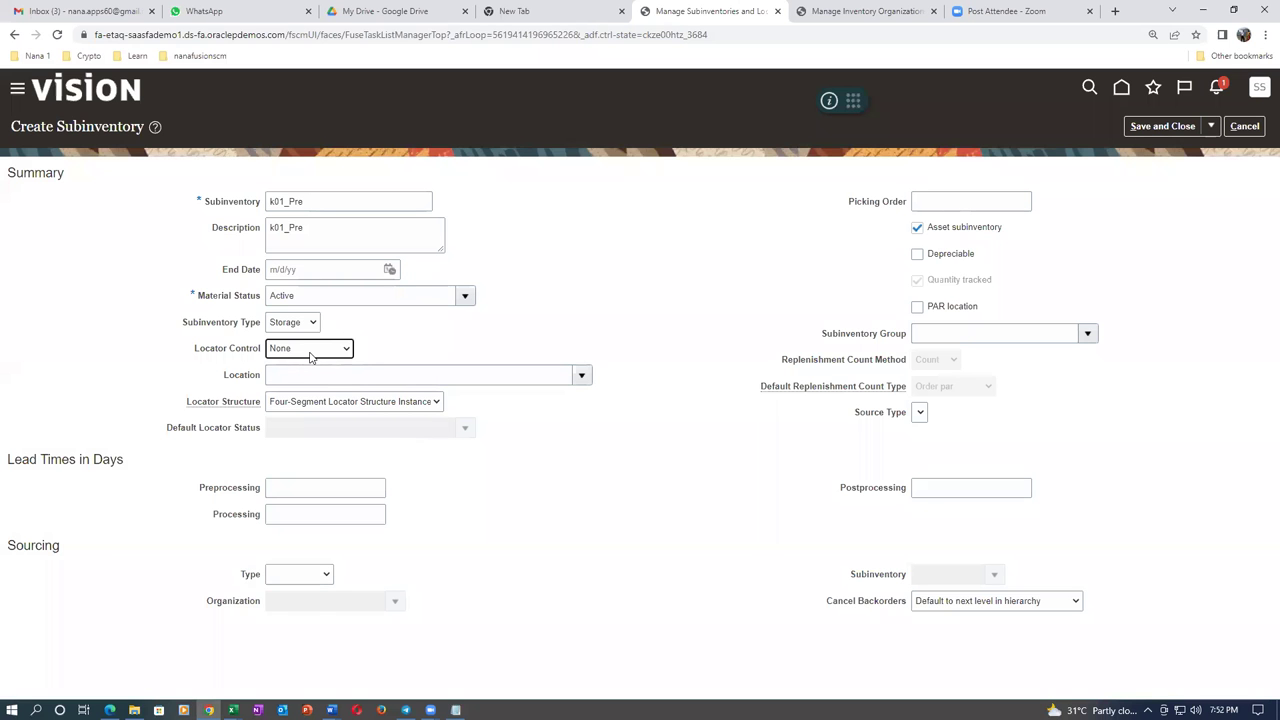
click(311, 350)
click(310, 398)
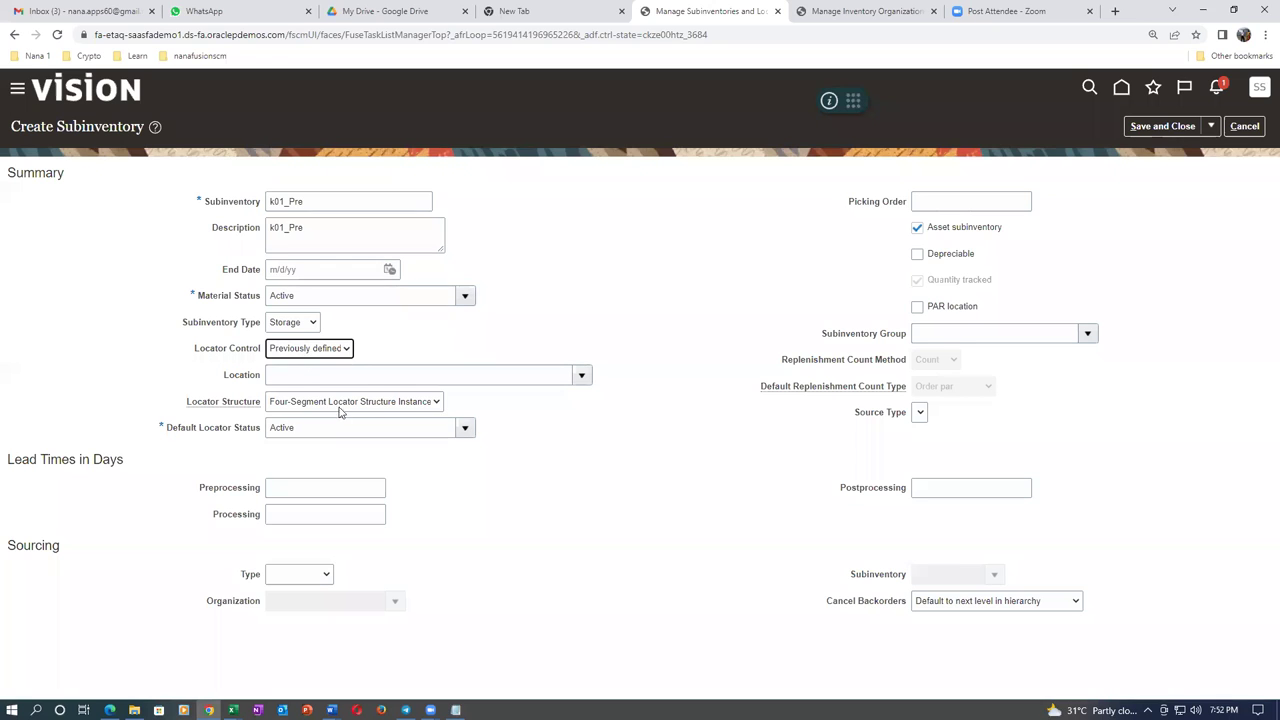
Step: Assign k01_3_seg_locator_Instance as k01_Pre's locator structure, save the subinventory and acknowledge the confirmation
click(341, 405)
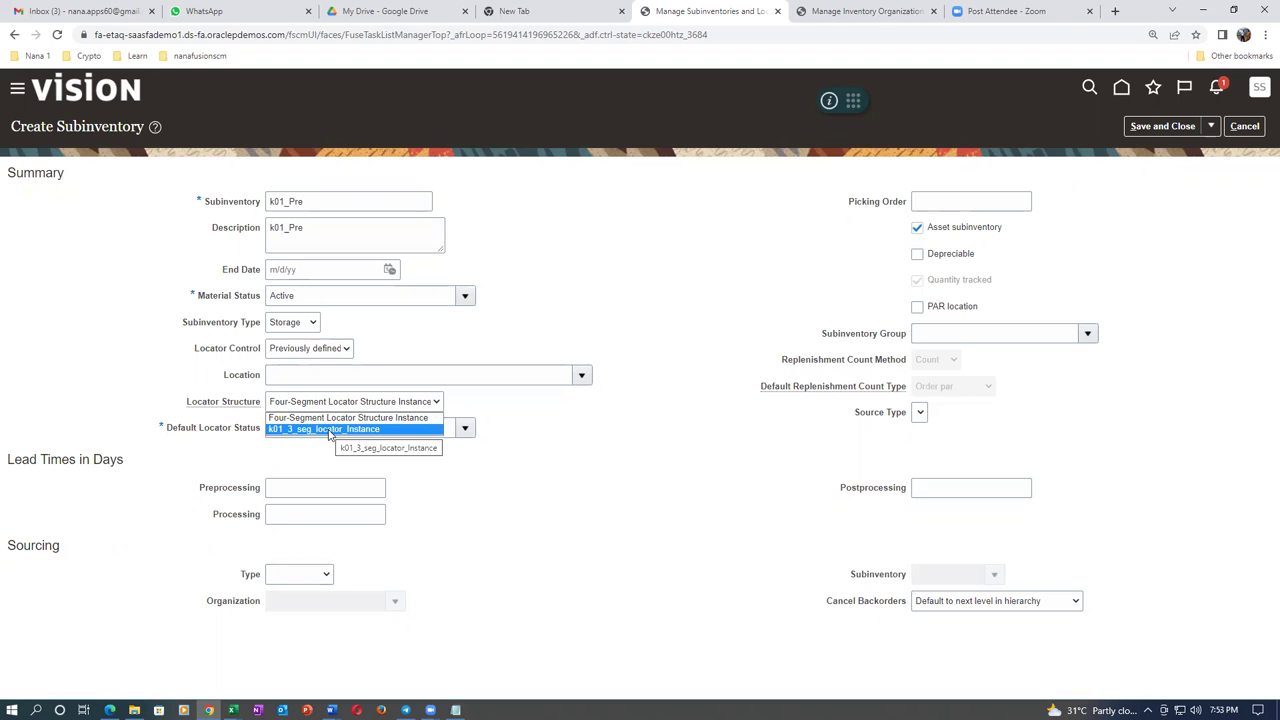
click(329, 430)
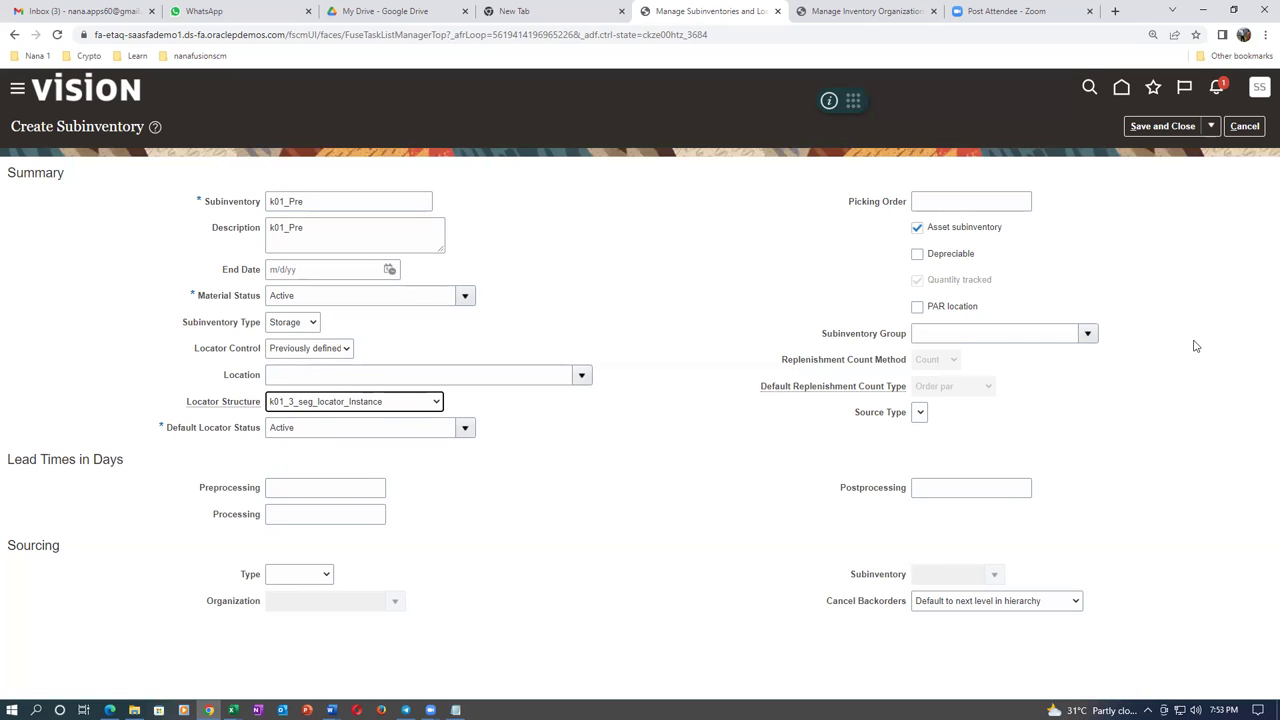
click(1168, 128)
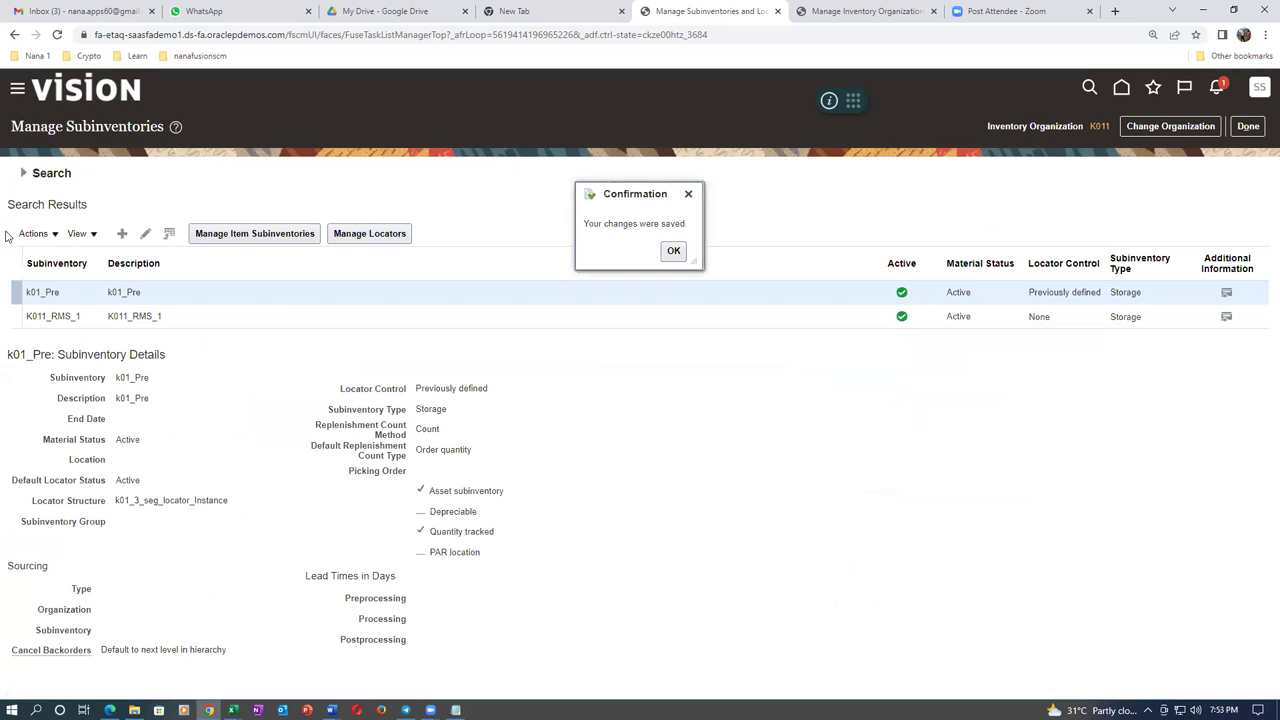
click(673, 251)
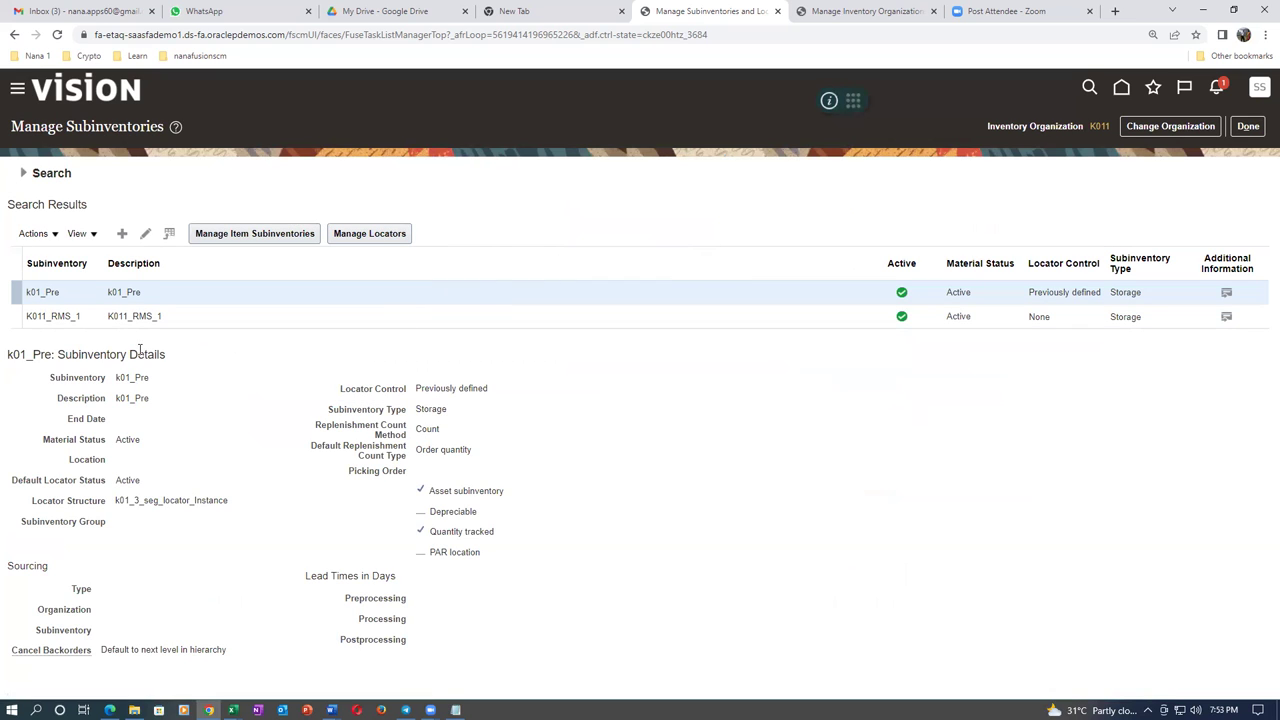
Step: Start another subinventory and enter k01_Dyna_1 as both its name and description
click(121, 233)
click(313, 199)
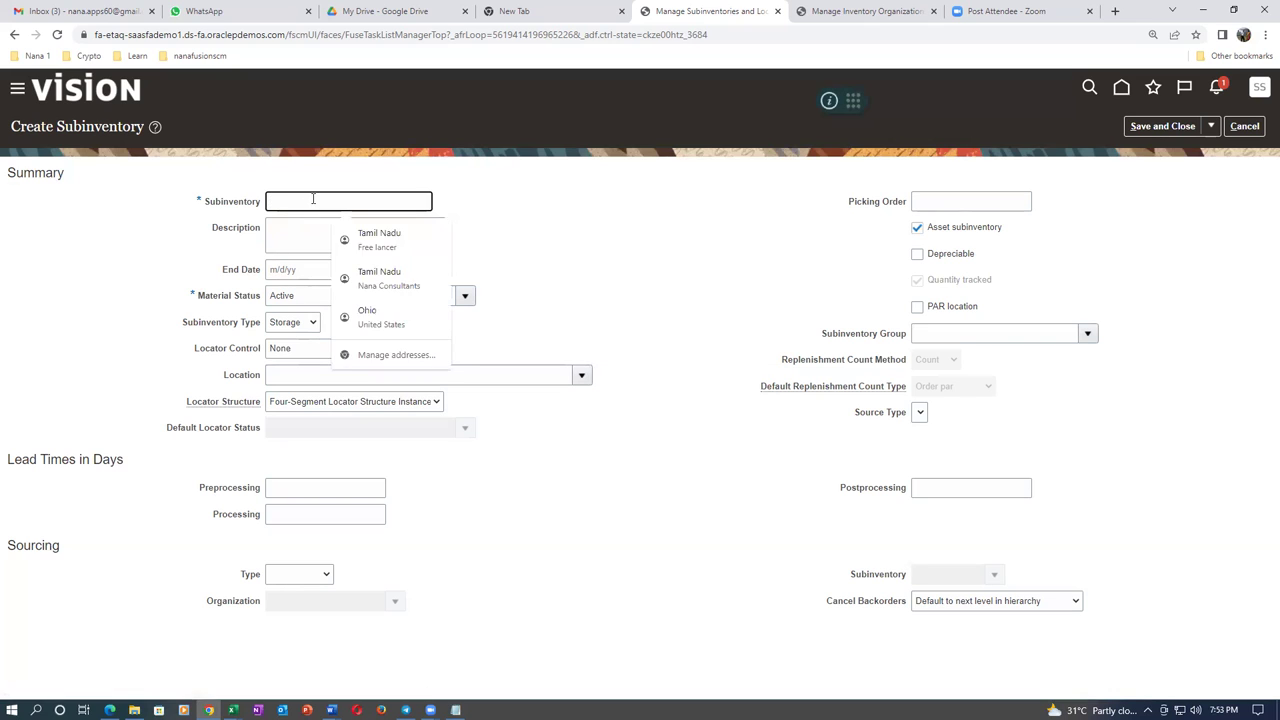
text(k01_Dyna_1)
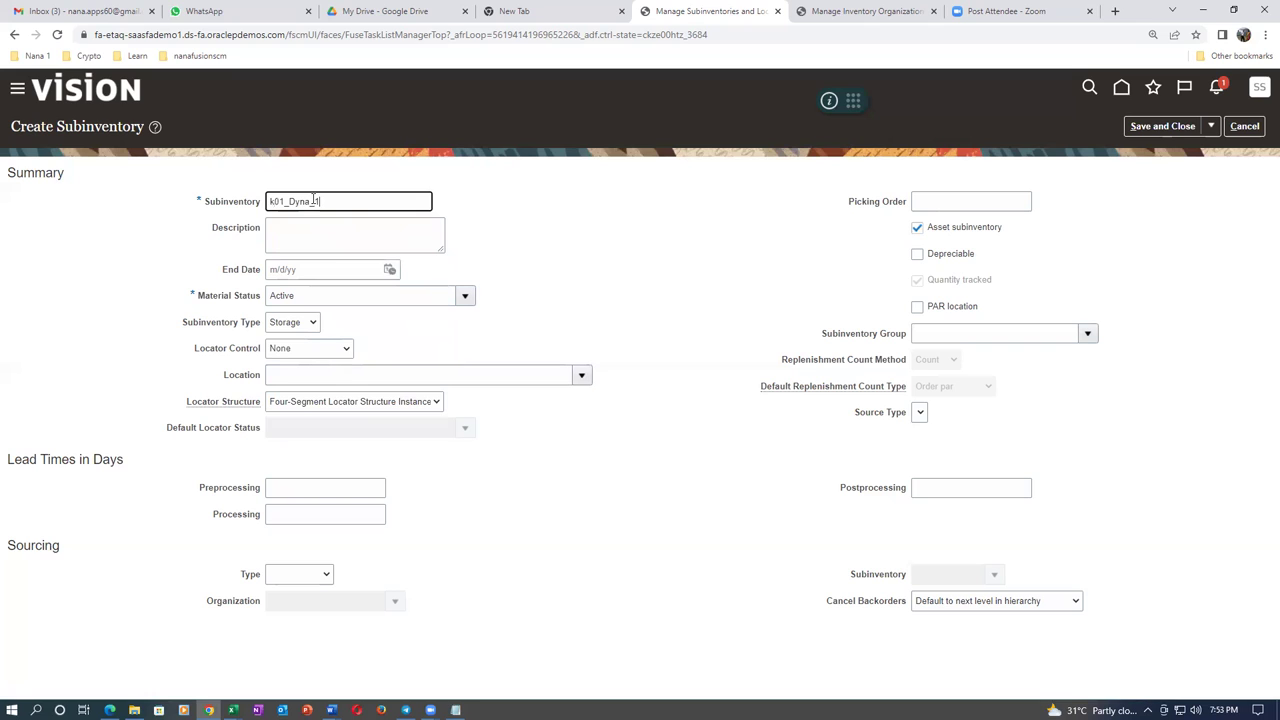
drag(329, 200, 188, 211)
key(ctrl+c)
click(301, 241)
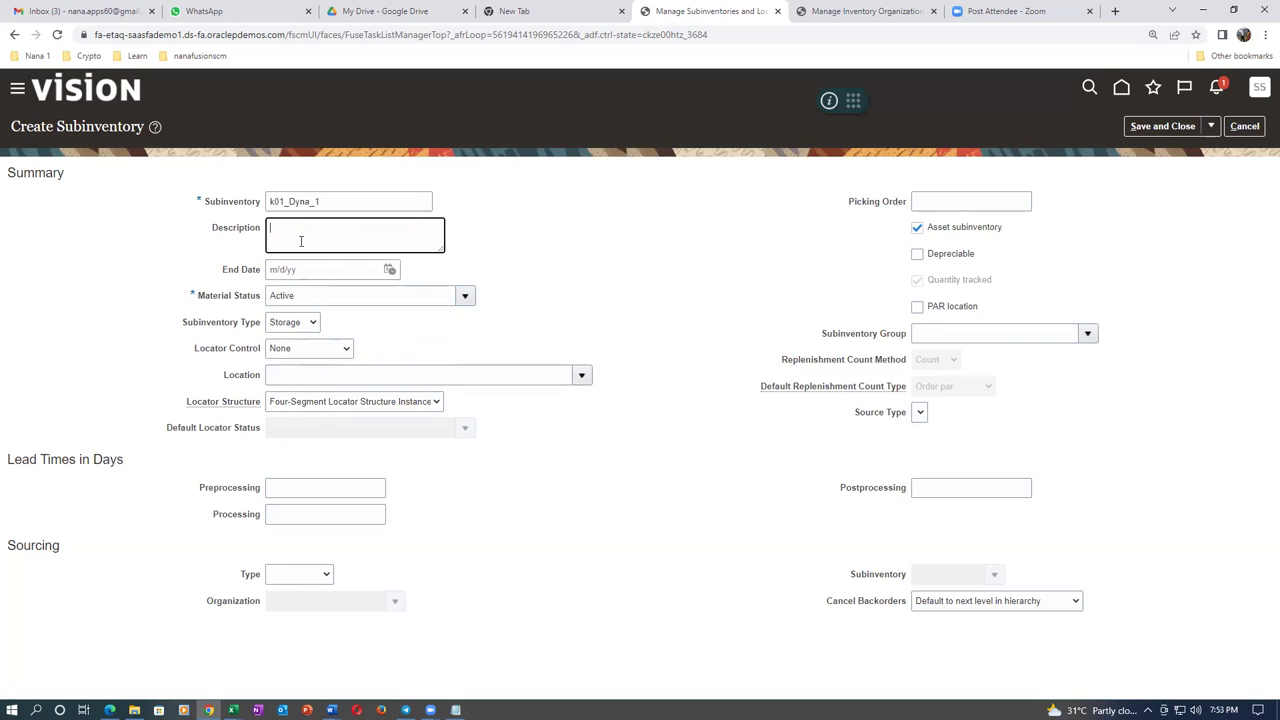
key(ctrl+v)
Step: Set k01_Dyna_1's locator control to Dynamic entry and its location to k01_loc_1
click(278, 349)
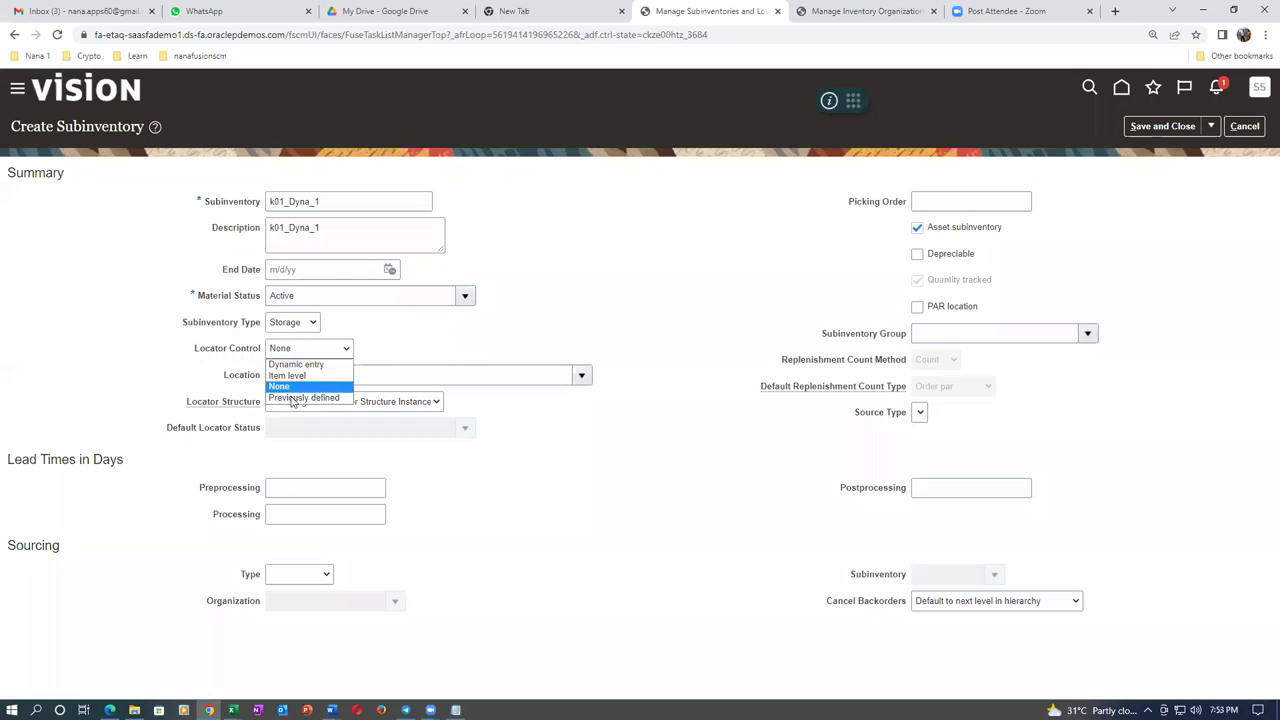
click(293, 364)
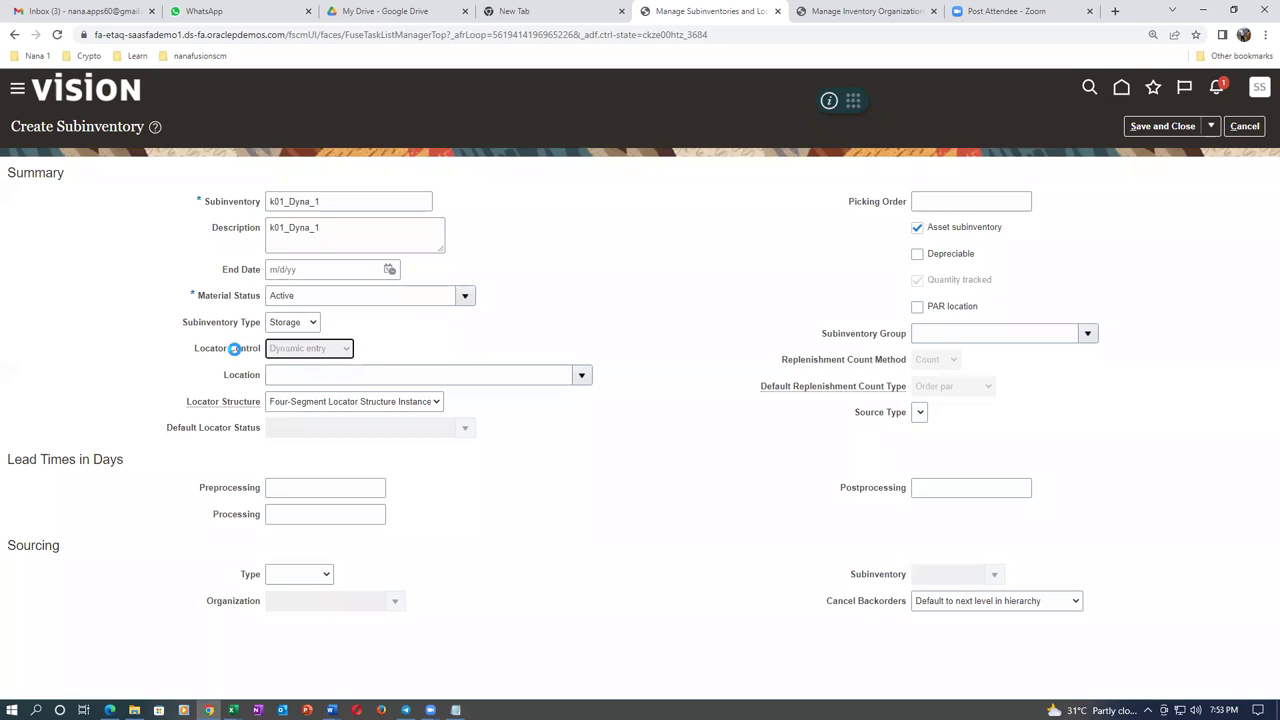
click(316, 373)
text(k01)
key(Tab)
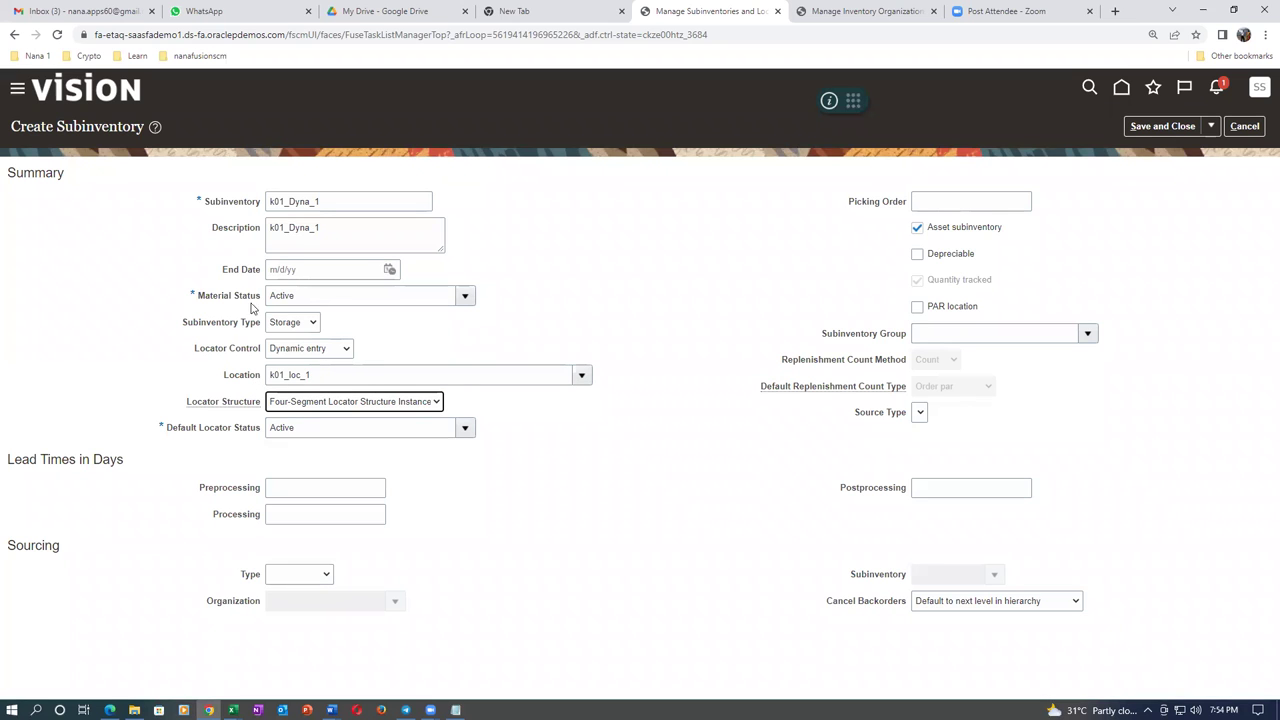
Step: Assign k01_3_seg_locator_Instance as k01_Dyna_1's locator structure, save the subinventory and acknowledge the confirmation
click(308, 404)
click(302, 428)
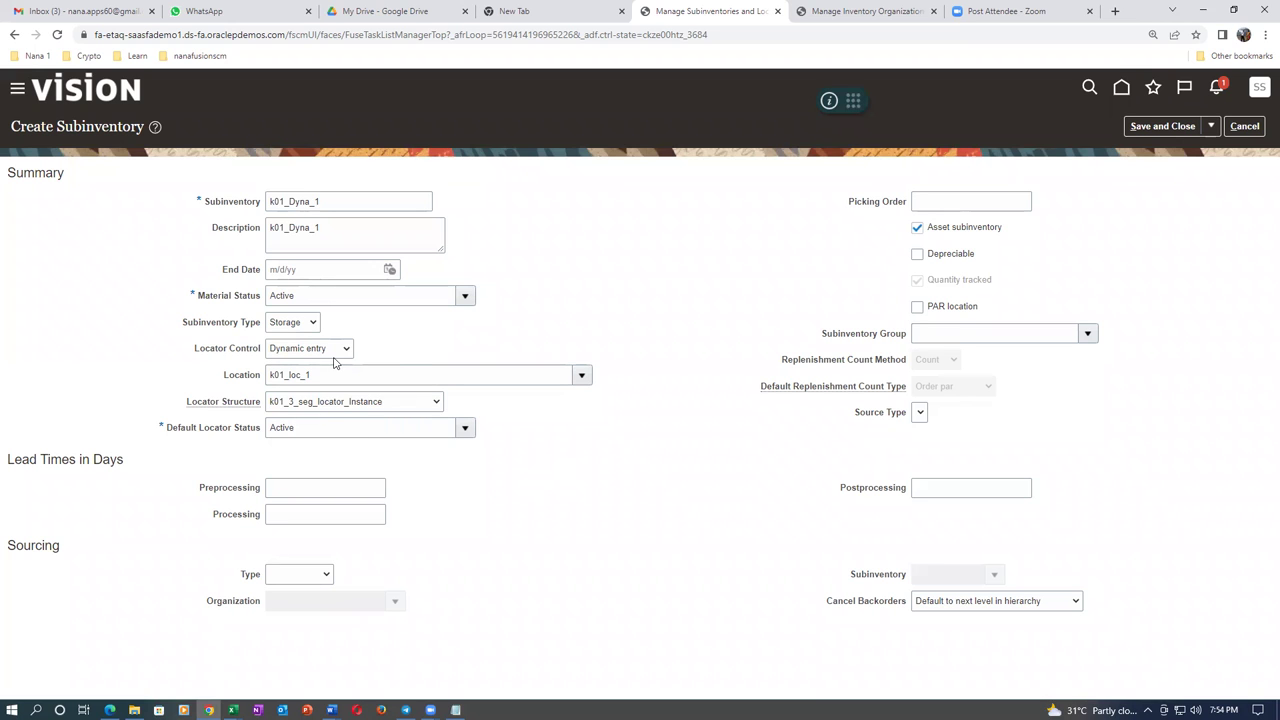
click(1160, 126)
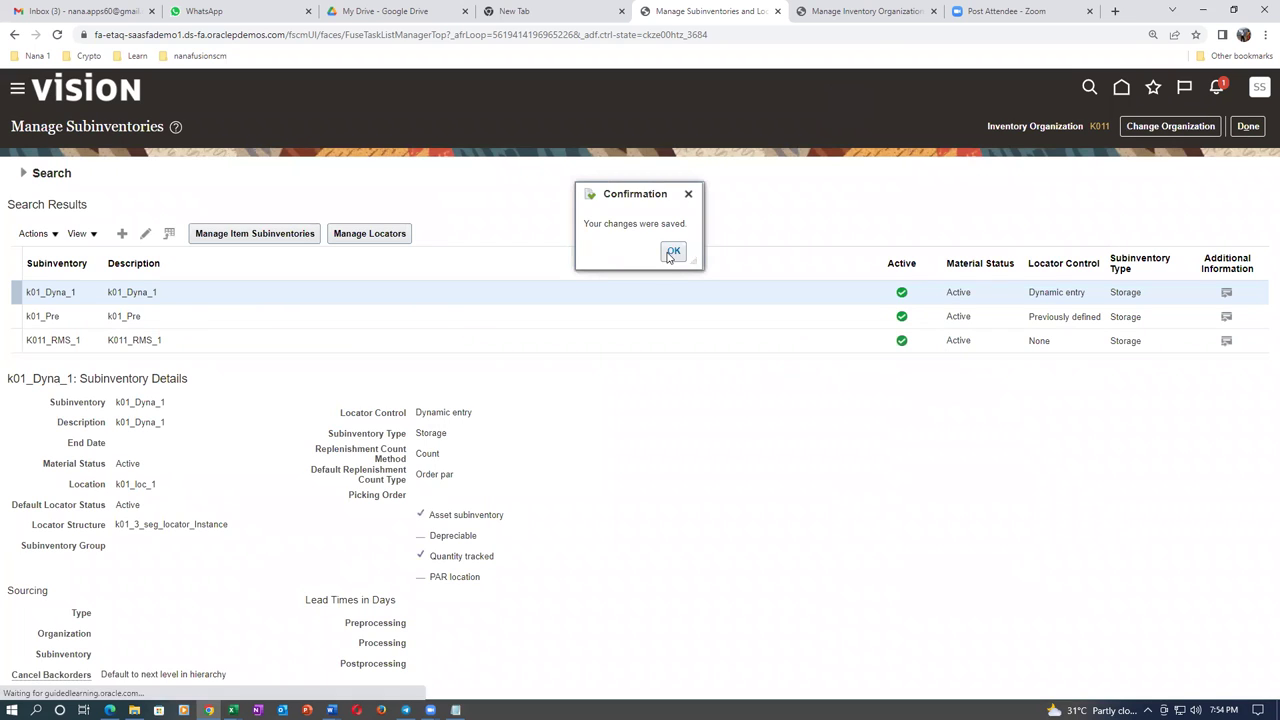
click(672, 251)
Step: Start a third new subinventory and enter k01_Dyna_2 as both its name and description
click(122, 233)
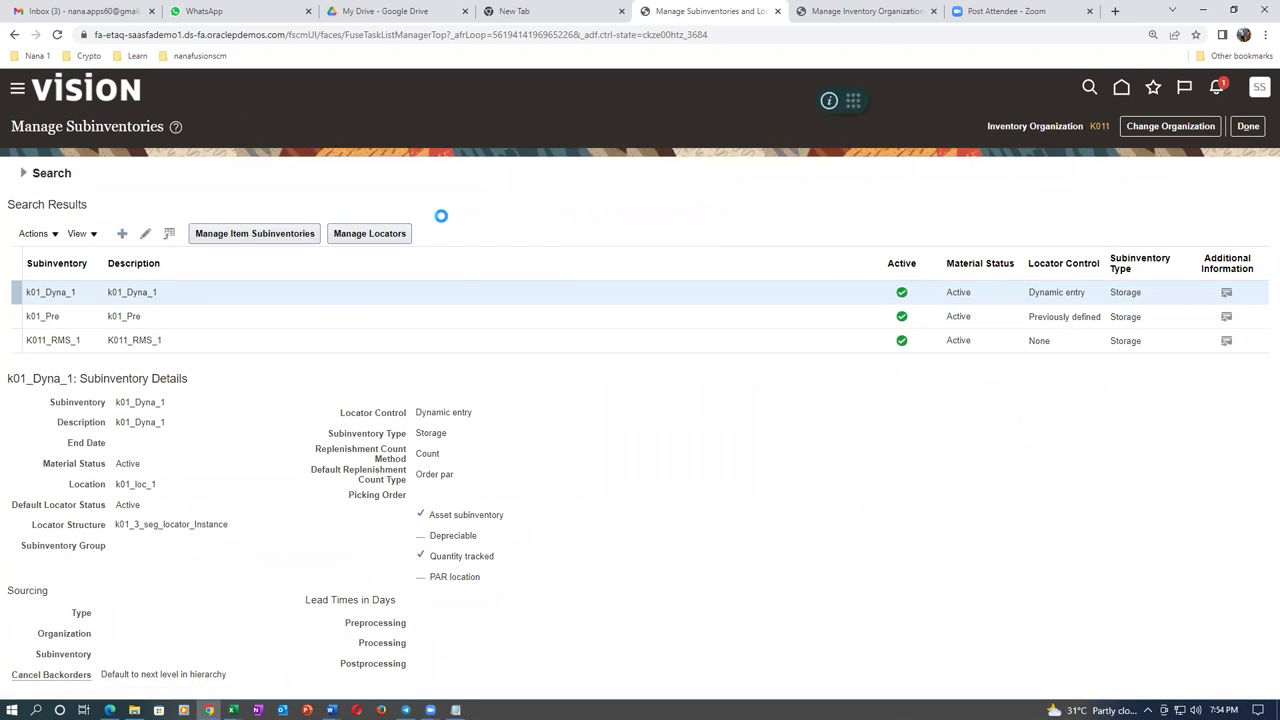
click(298, 199)
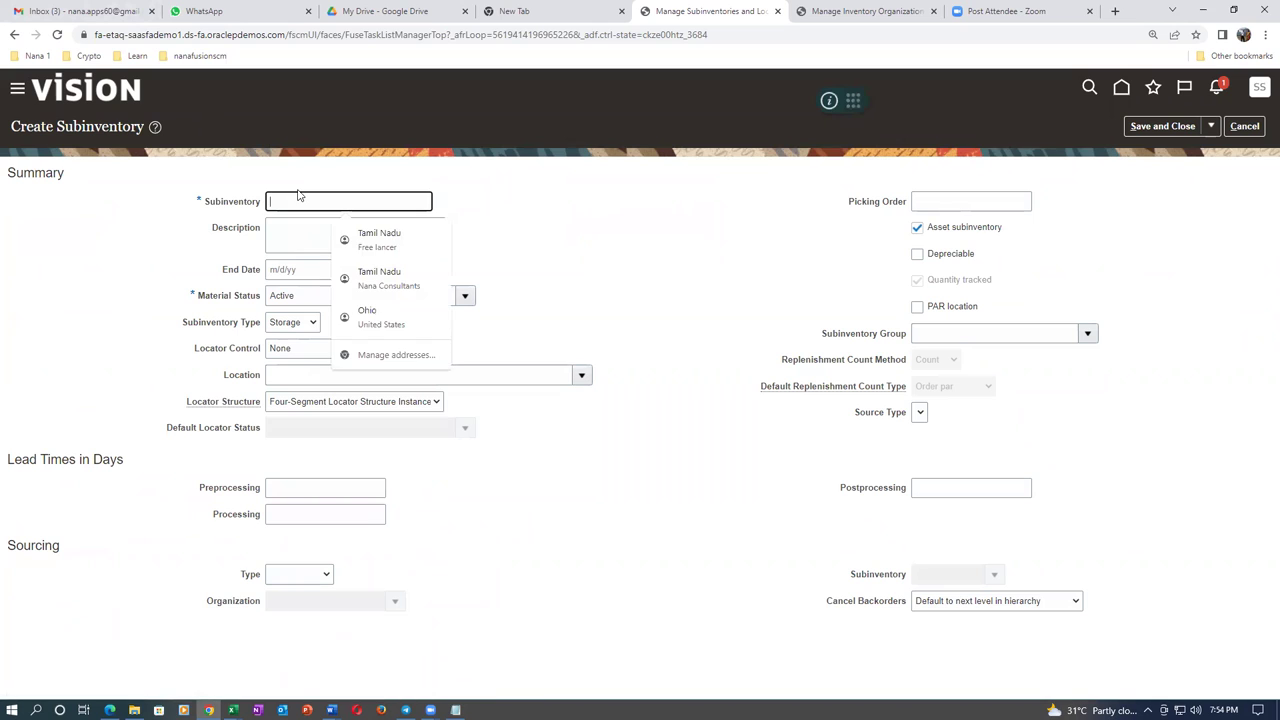
text(k01)
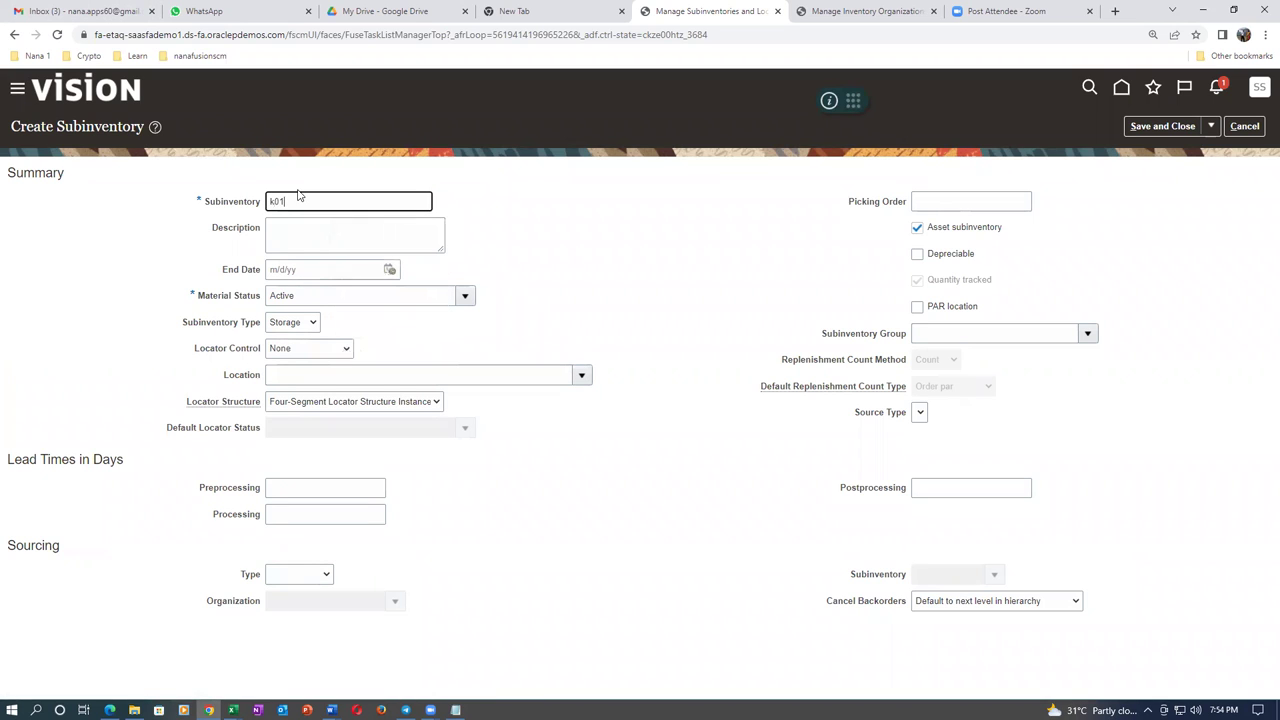
text(_Dyna_2)
drag(357, 198, 235, 228)
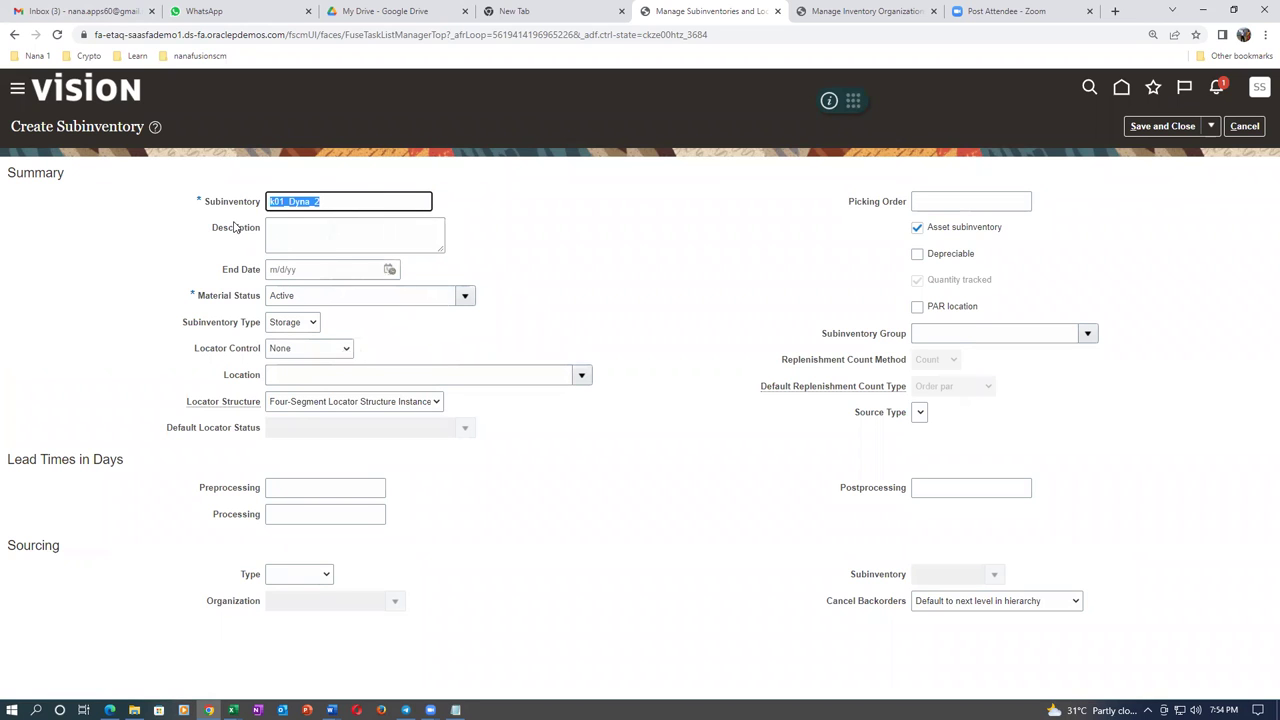
click(305, 236)
key(ctrl+v)
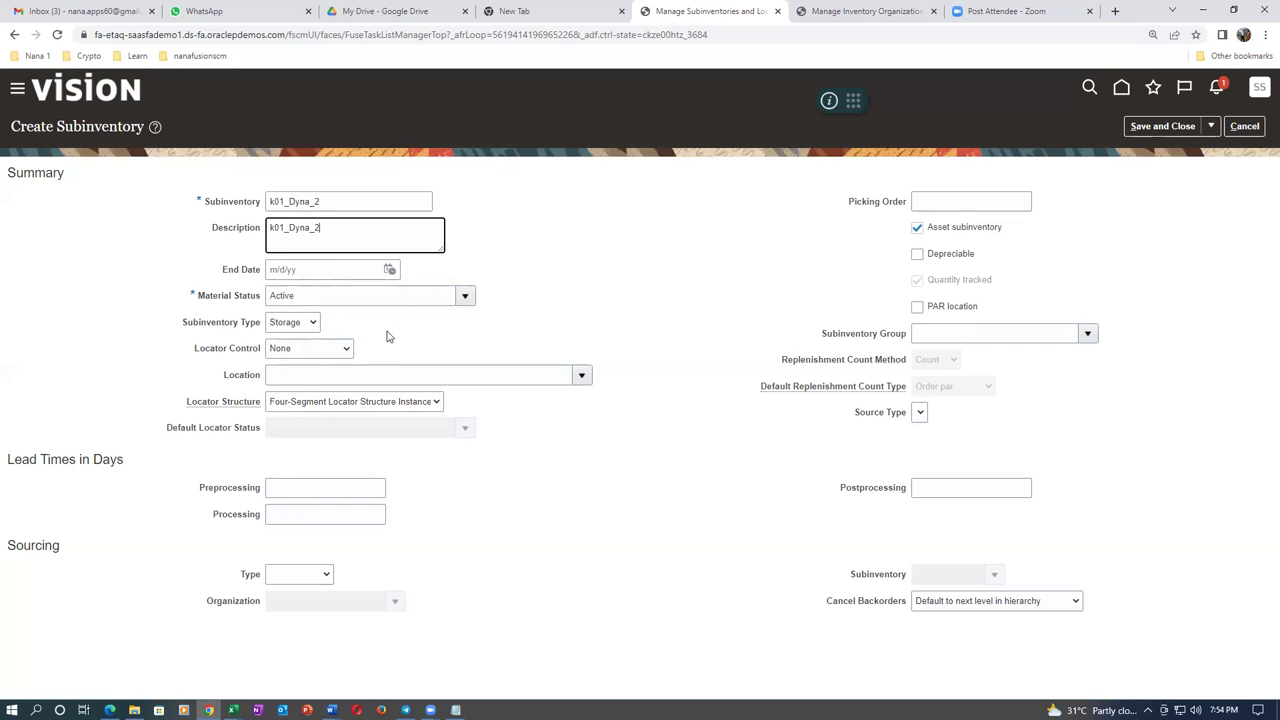
Step: Set k01_Dyna_2's locator control to Item level and check the Sub 3 box in the Word diagram before returning to Chrome
click(289, 352)
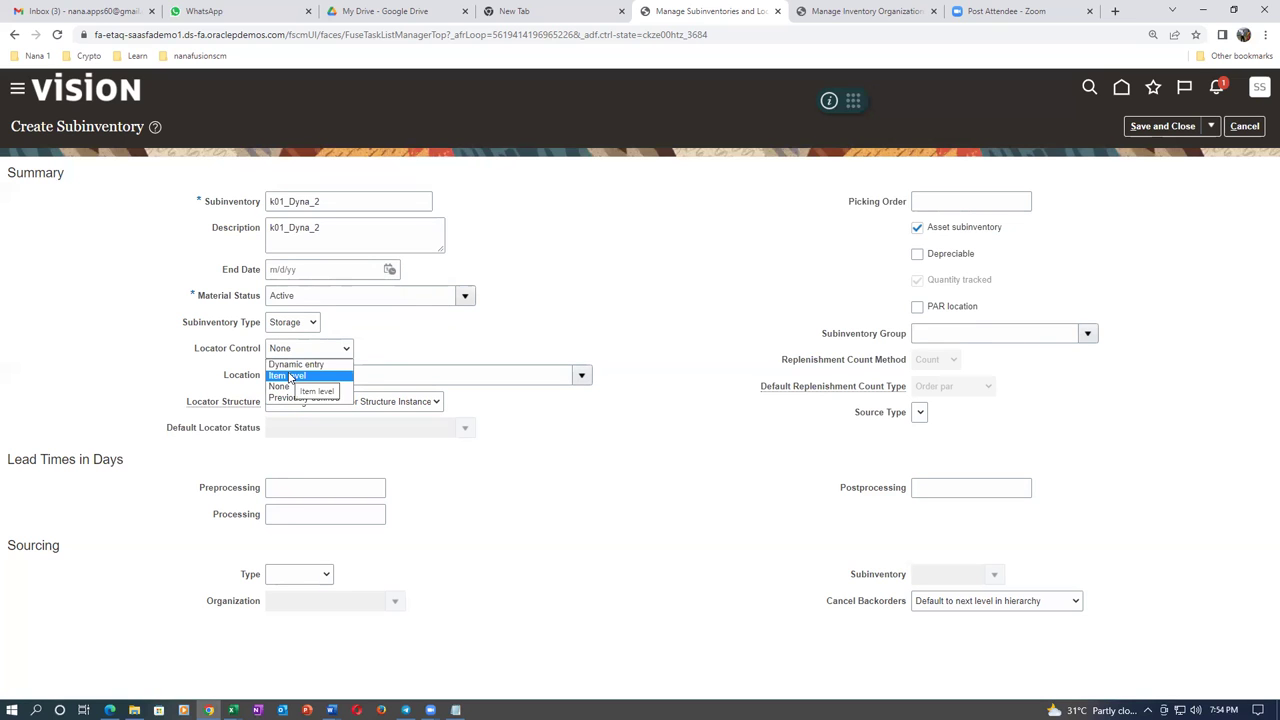
click(289, 376)
key(alt+Tab)
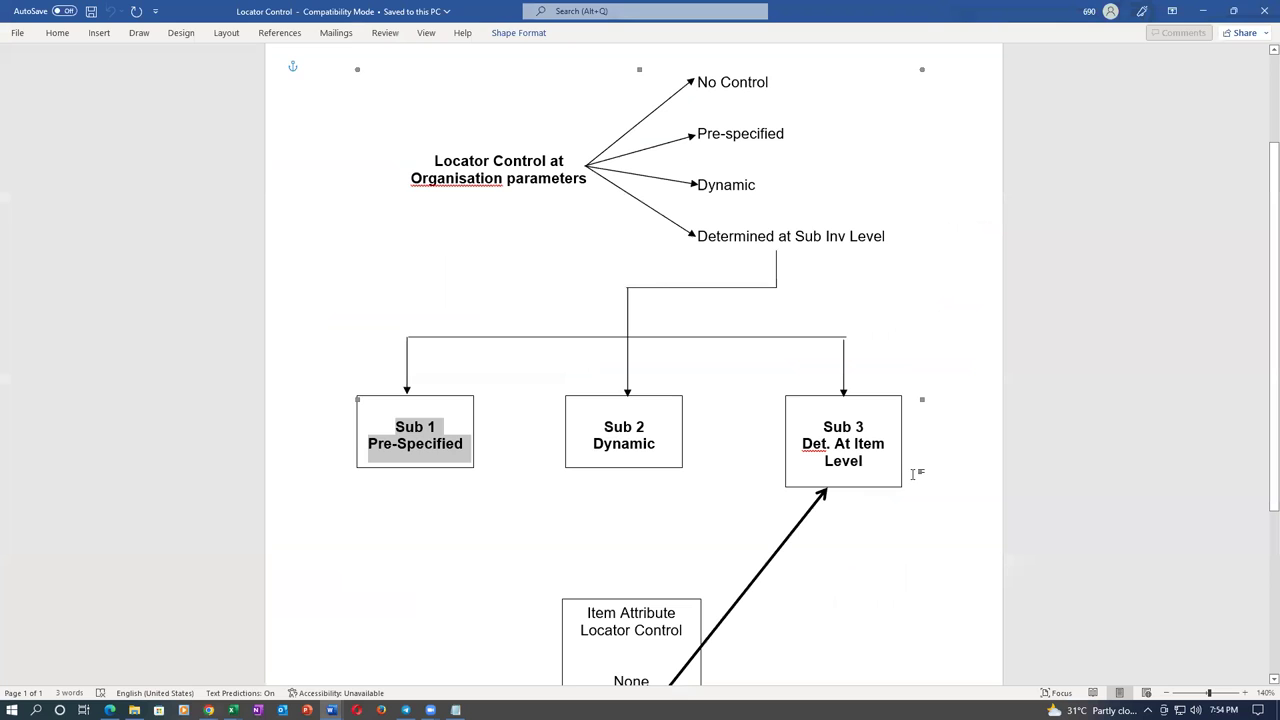
click(886, 458)
key(alt+Tab)
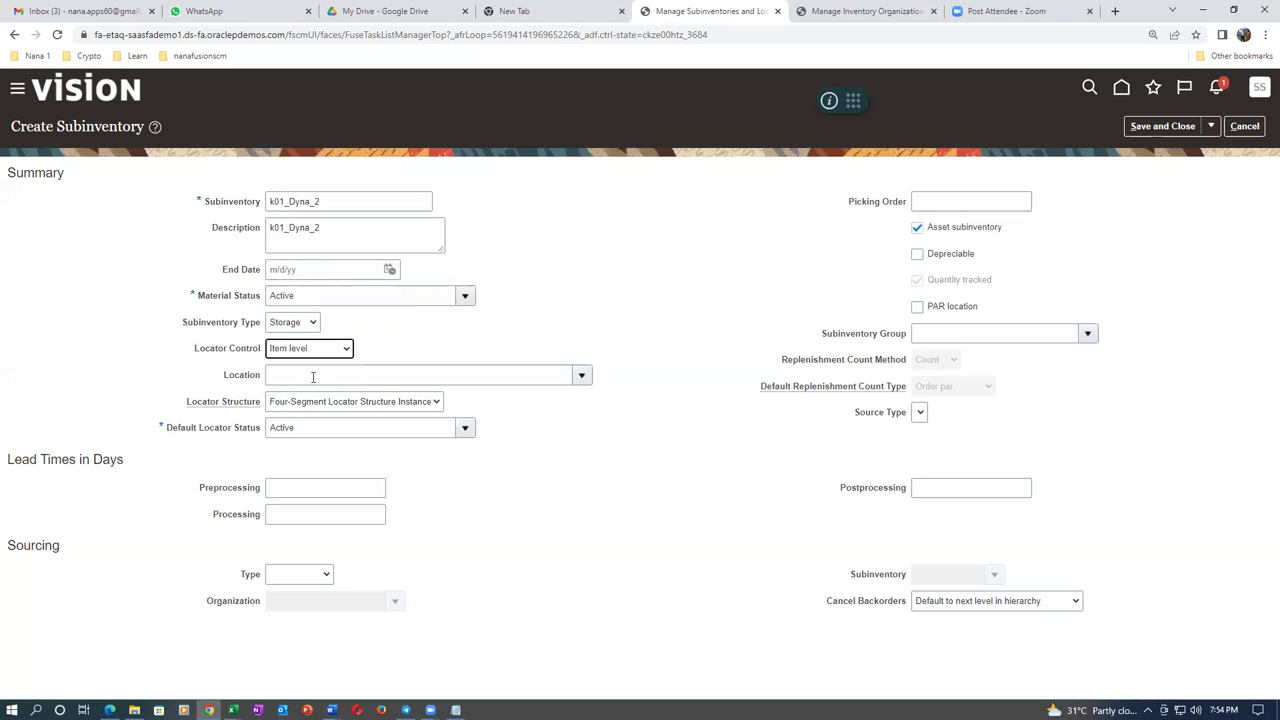
Step: Set k01_Dyna_2's location to k01_loc_1 and its locator structure to k01_3_seg_locator_Instance
click(318, 374)
text(k01)
key(Tab)
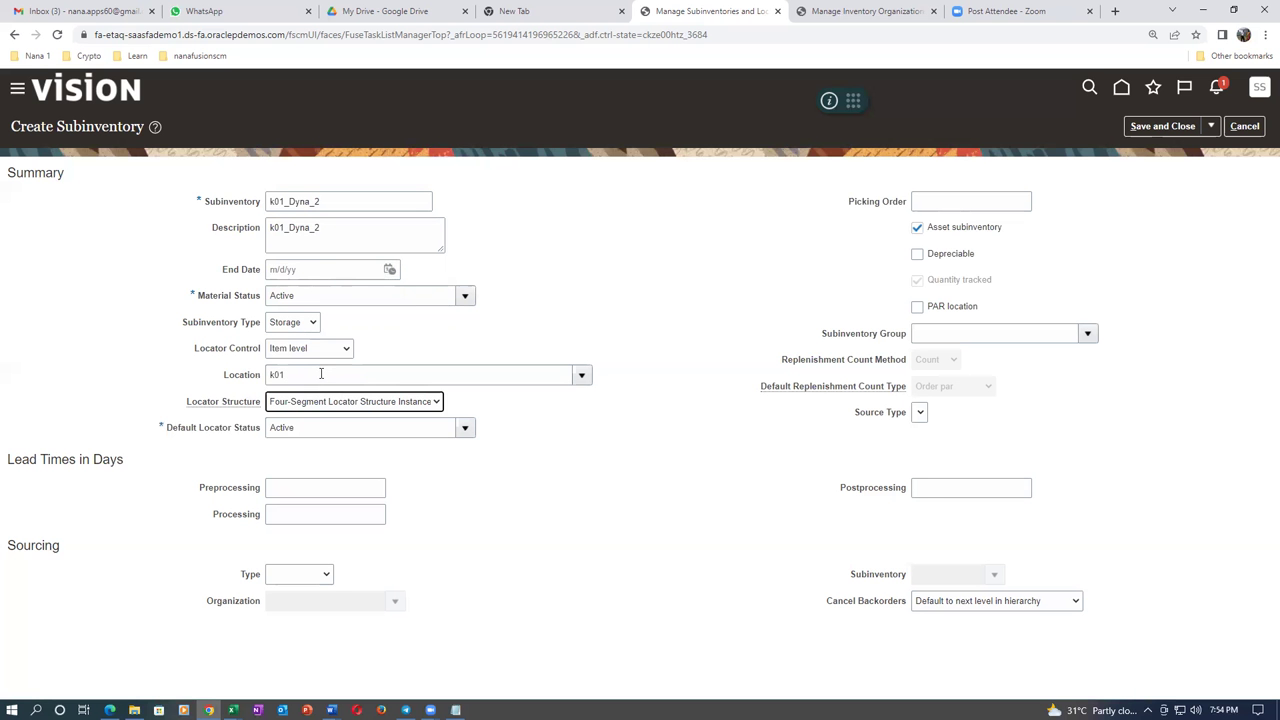
click(321, 403)
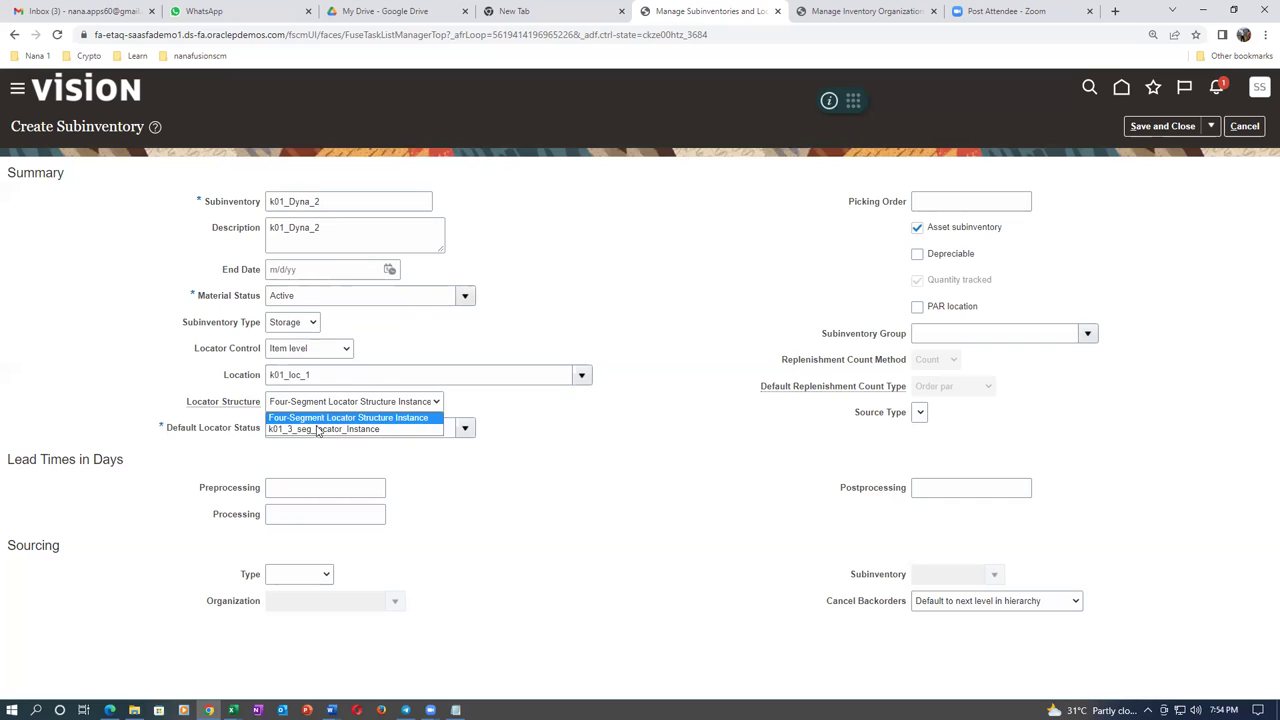
click(317, 429)
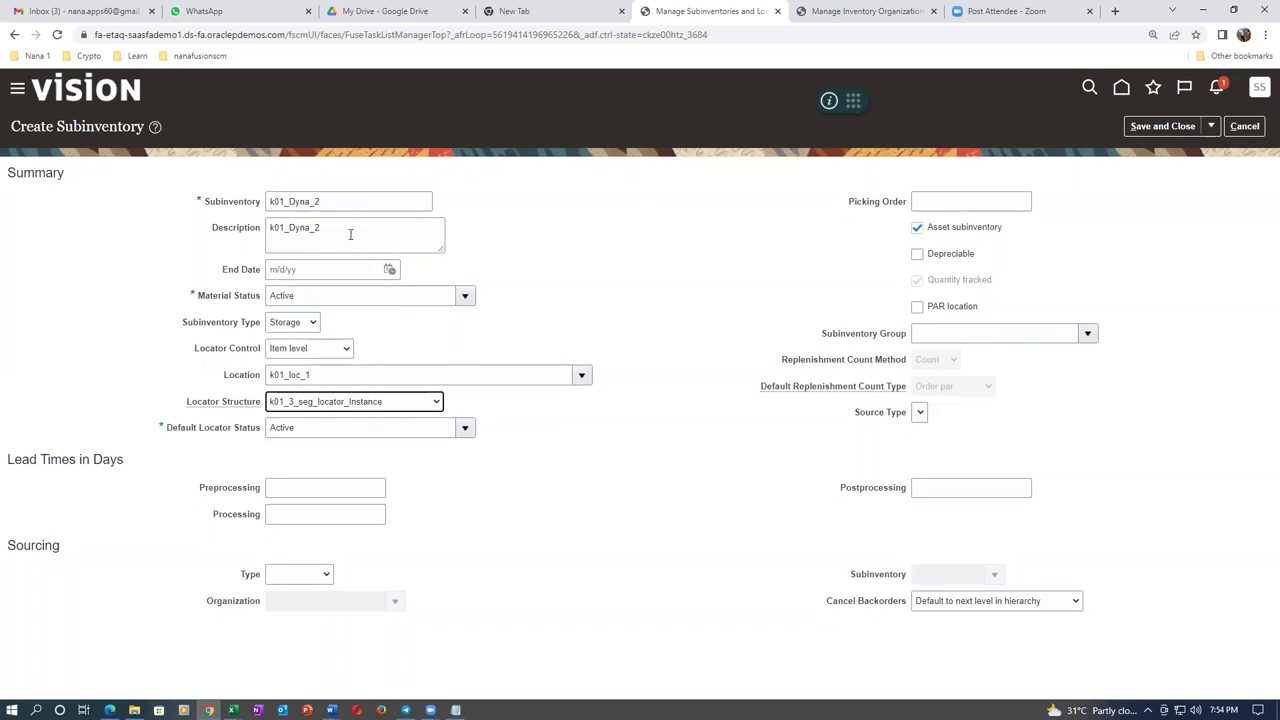
Step: Switch to the Word diagram, review the Sub 1, Sub 2 and Sub 3 locator control boxes, and return to Chrome
key(alt+Tab)
drag(603, 444, 648, 448)
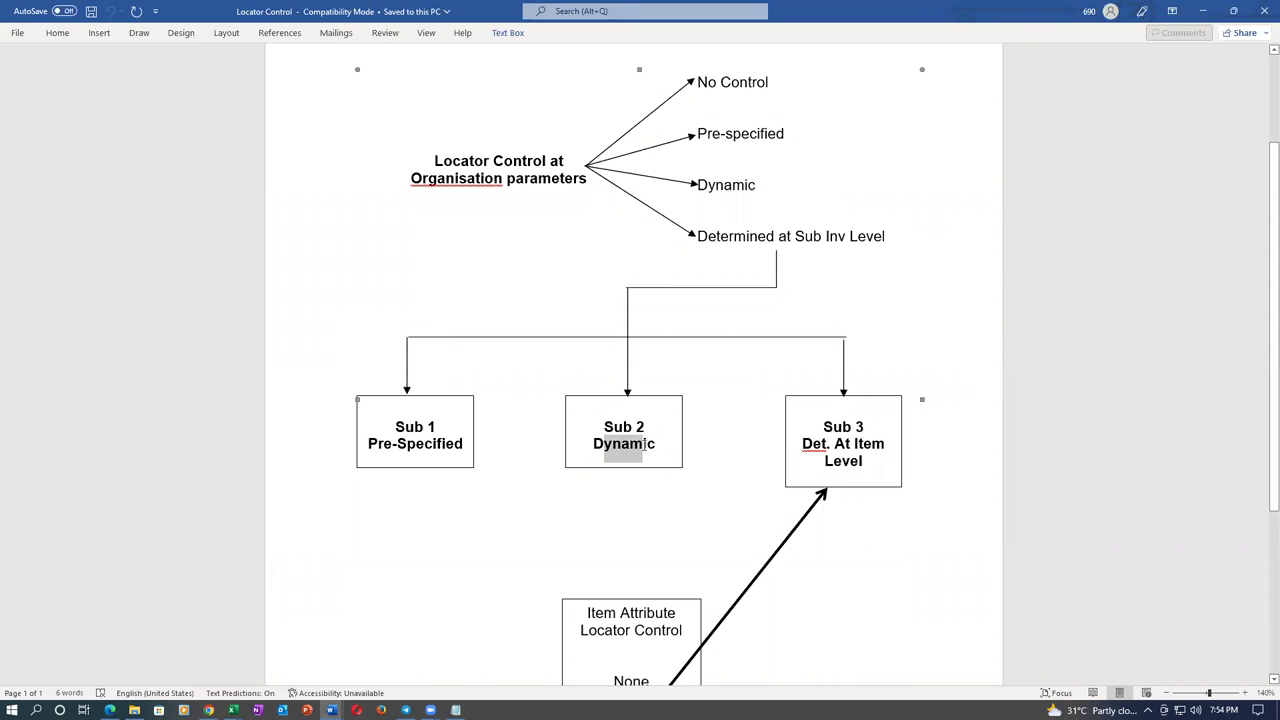
drag(397, 445, 415, 446)
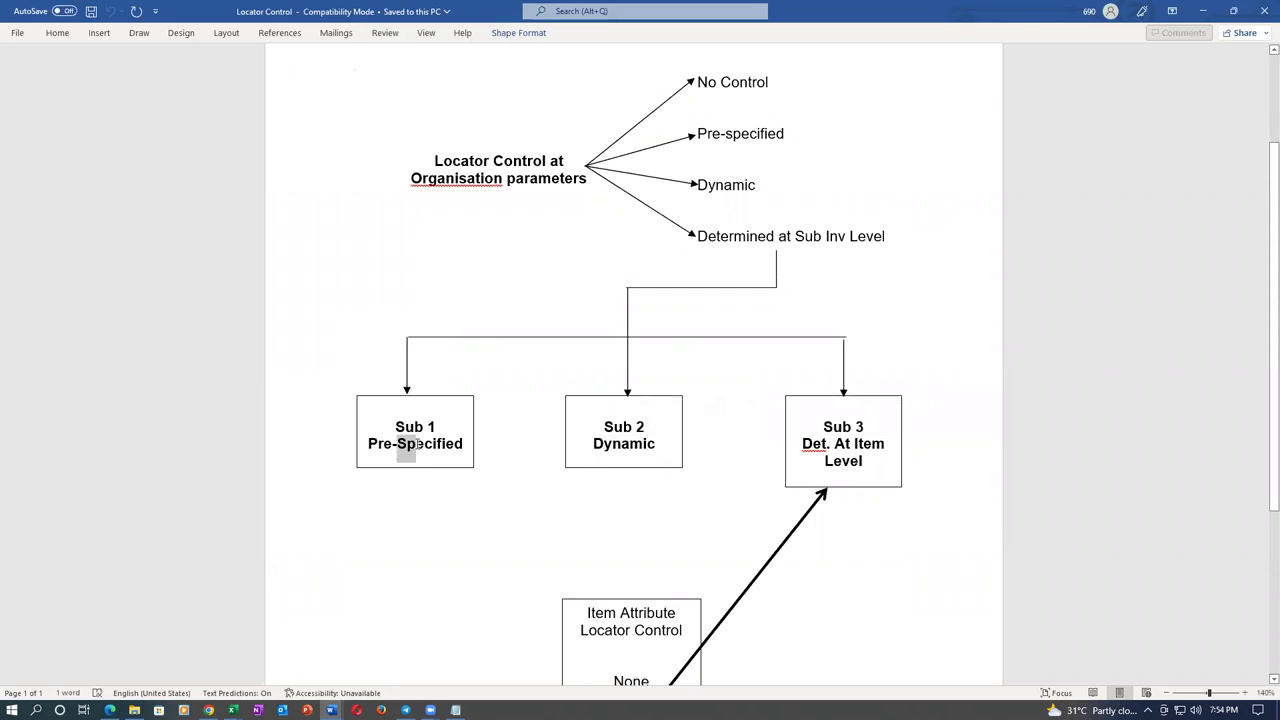
click(845, 470)
key(alt+Tab)
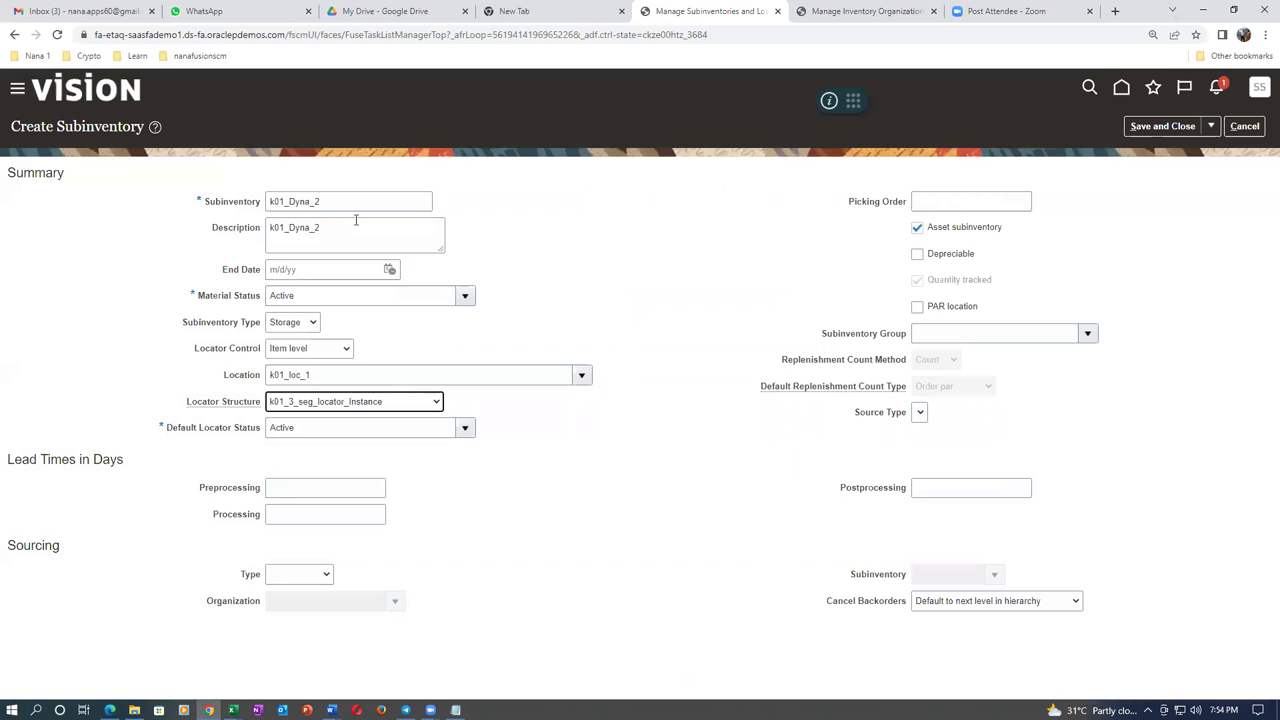
Step: Change k01_Dyna_2's locator control to Dynamic entry, then save the subinventory and acknowledge the confirmation
click(340, 201)
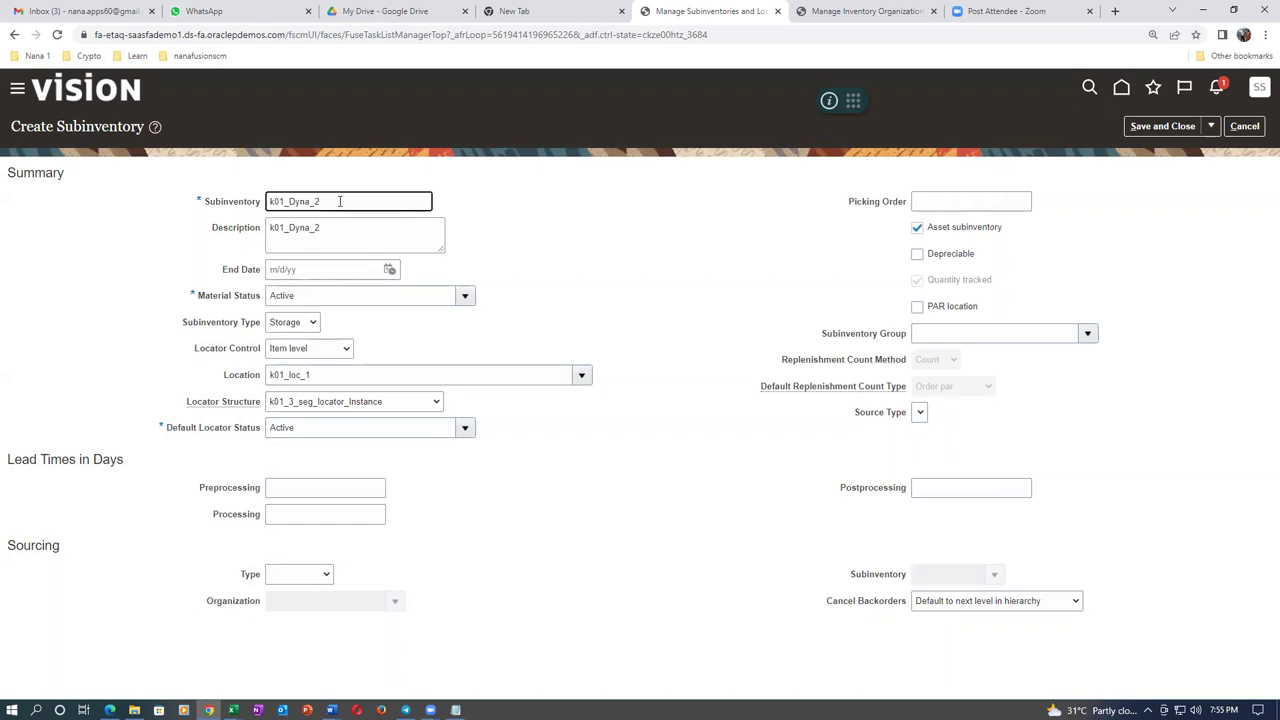
click(297, 350)
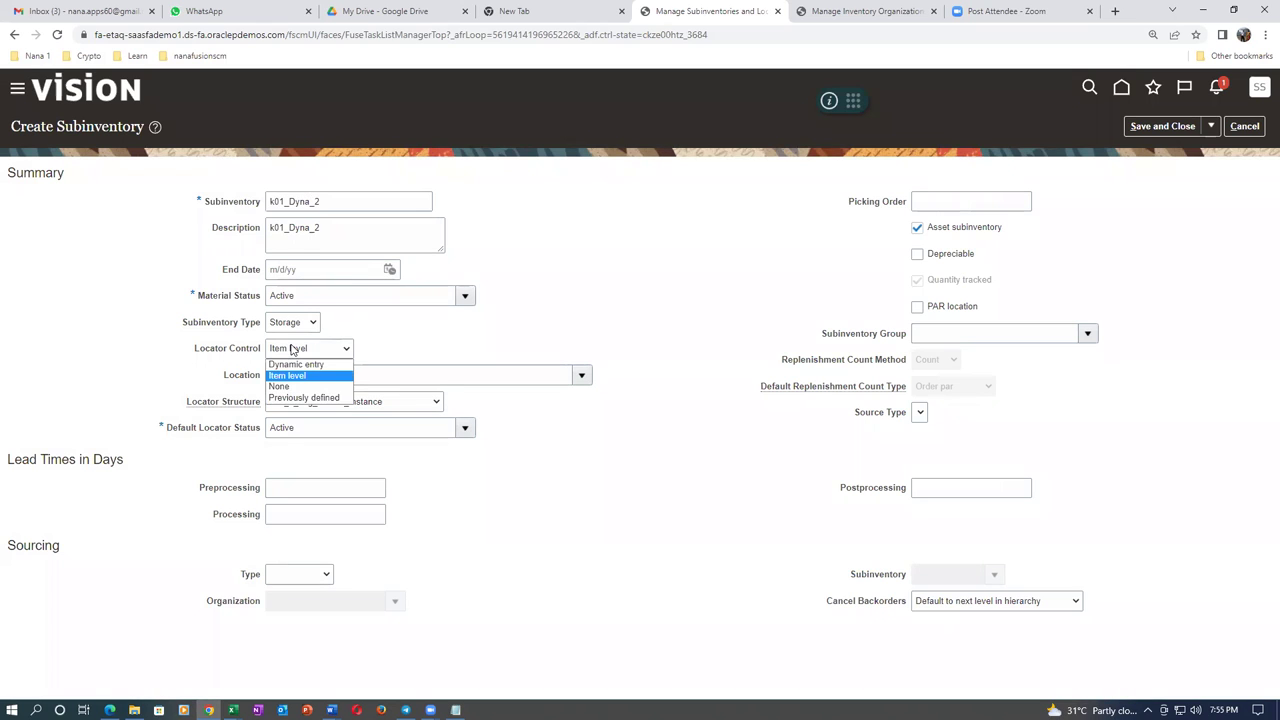
click(297, 365)
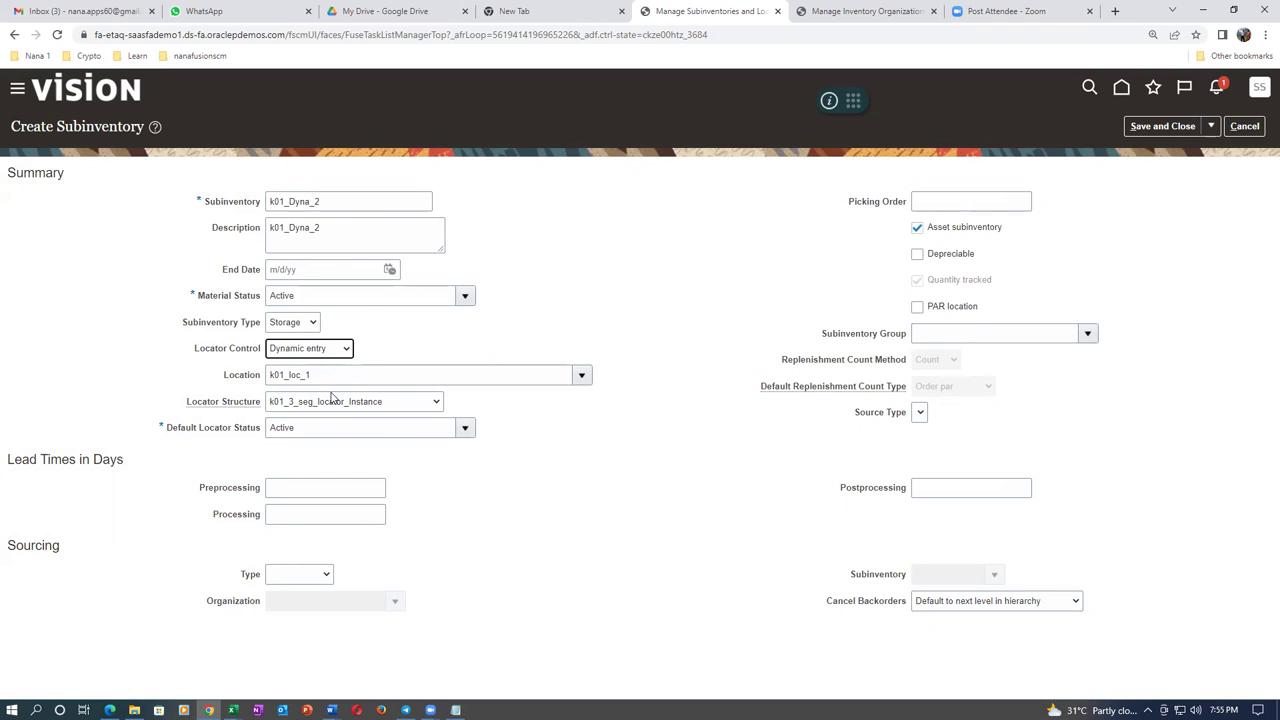
click(1157, 126)
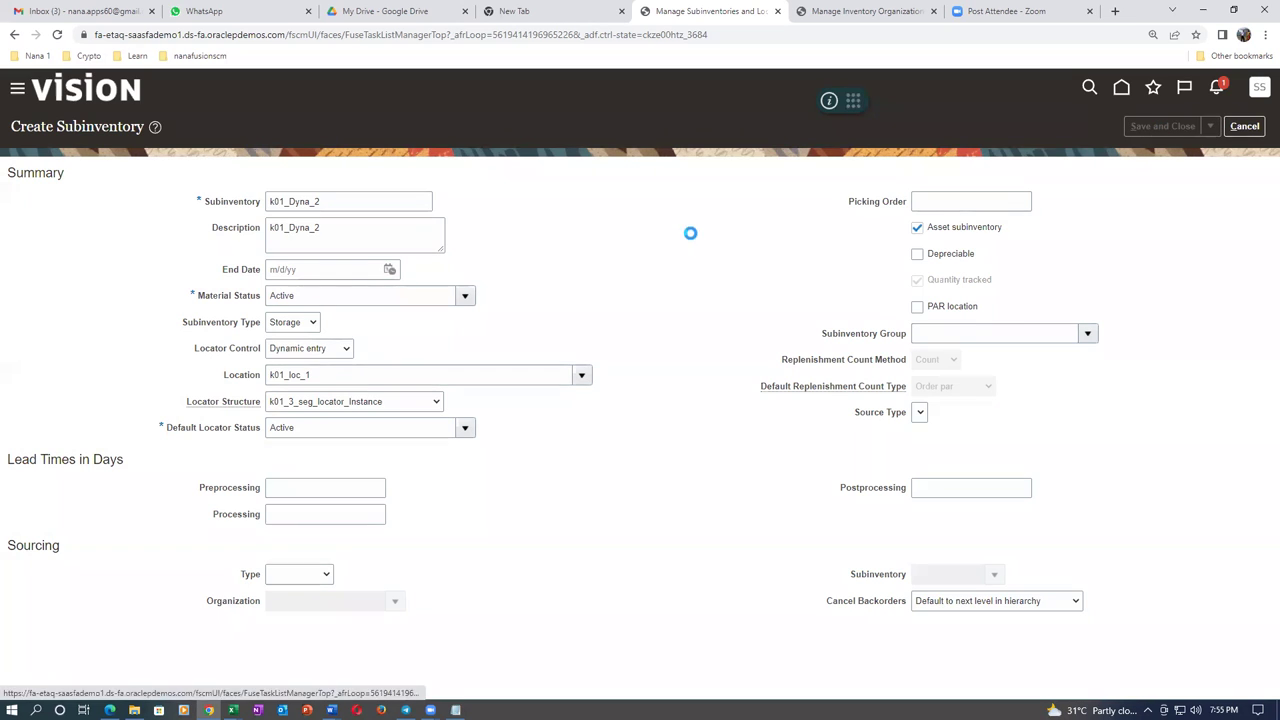
click(673, 251)
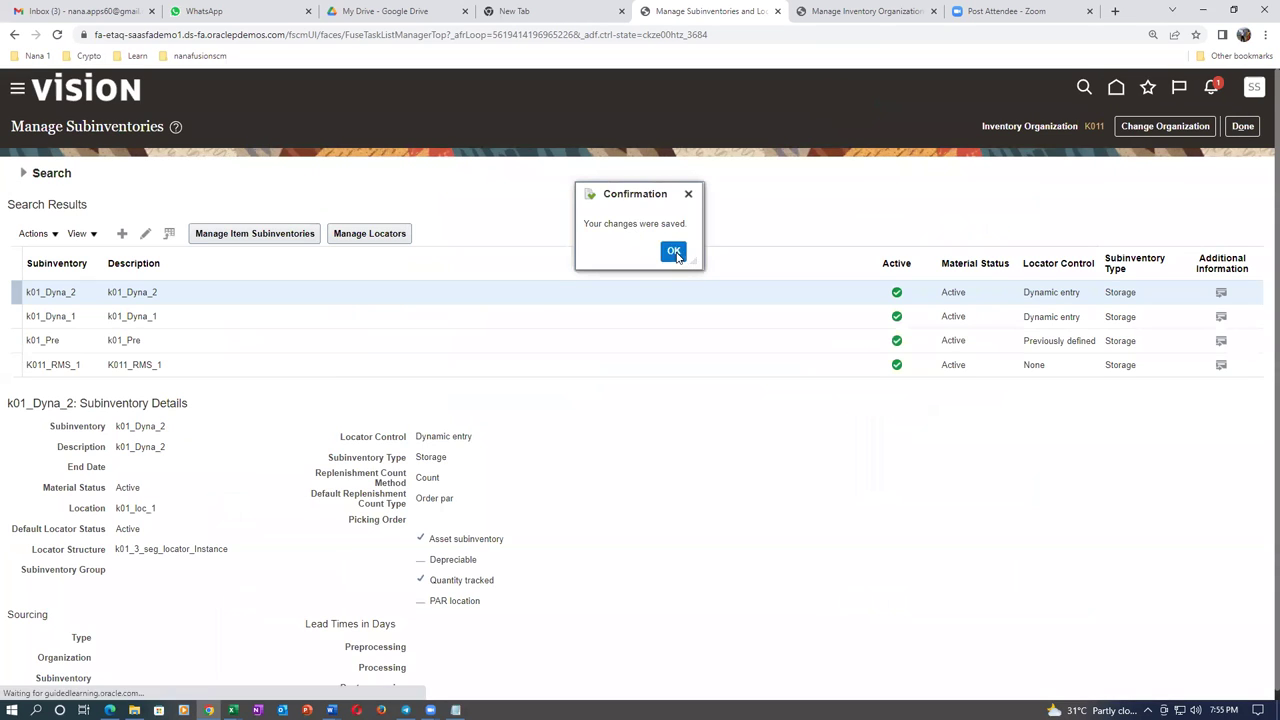
Step: Start a fourth new subinventory and enter k01_item as both its name and description
click(122, 233)
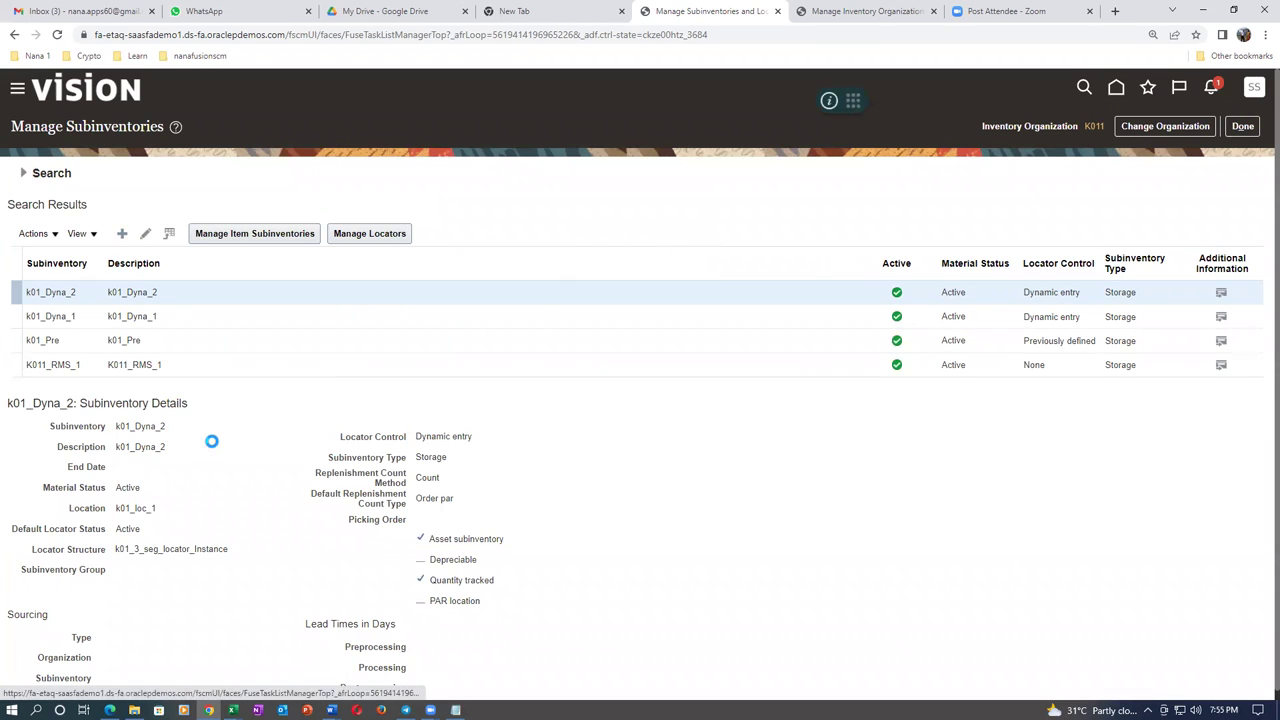
click(289, 203)
text(k01_)
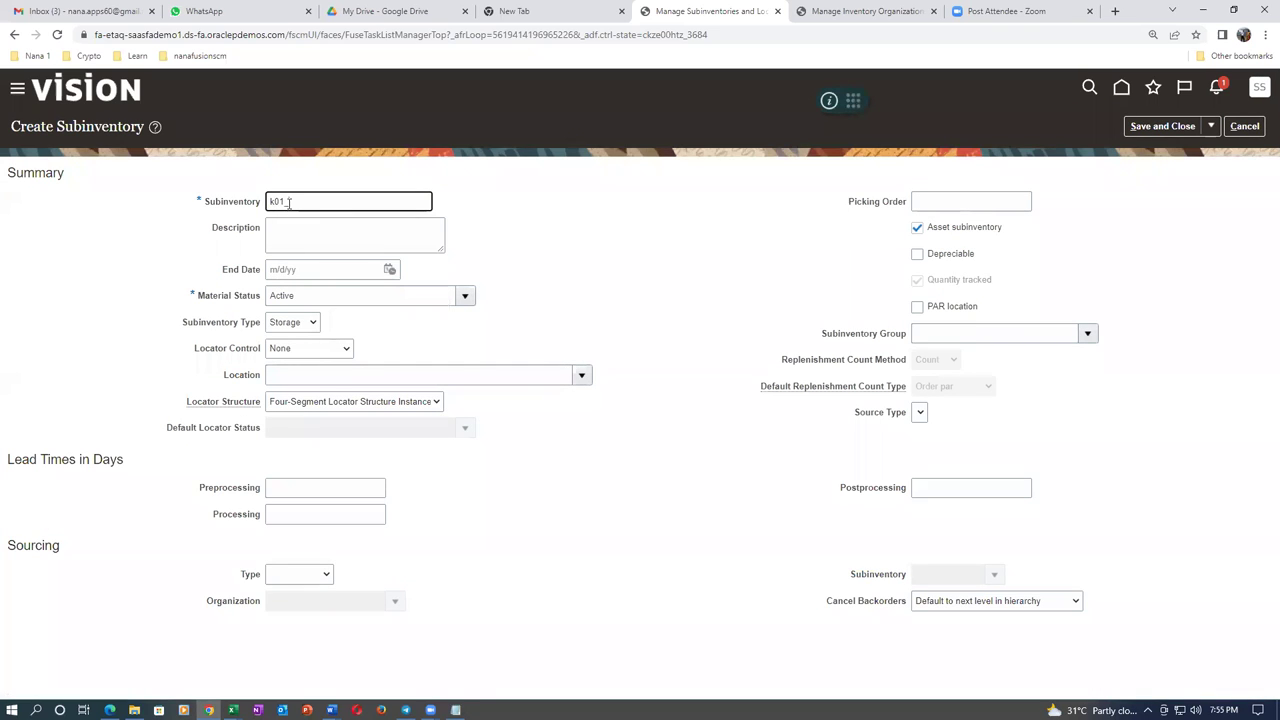
text(Item_L)
drag(330, 202, 182, 222)
key(ctrl+c)
click(298, 236)
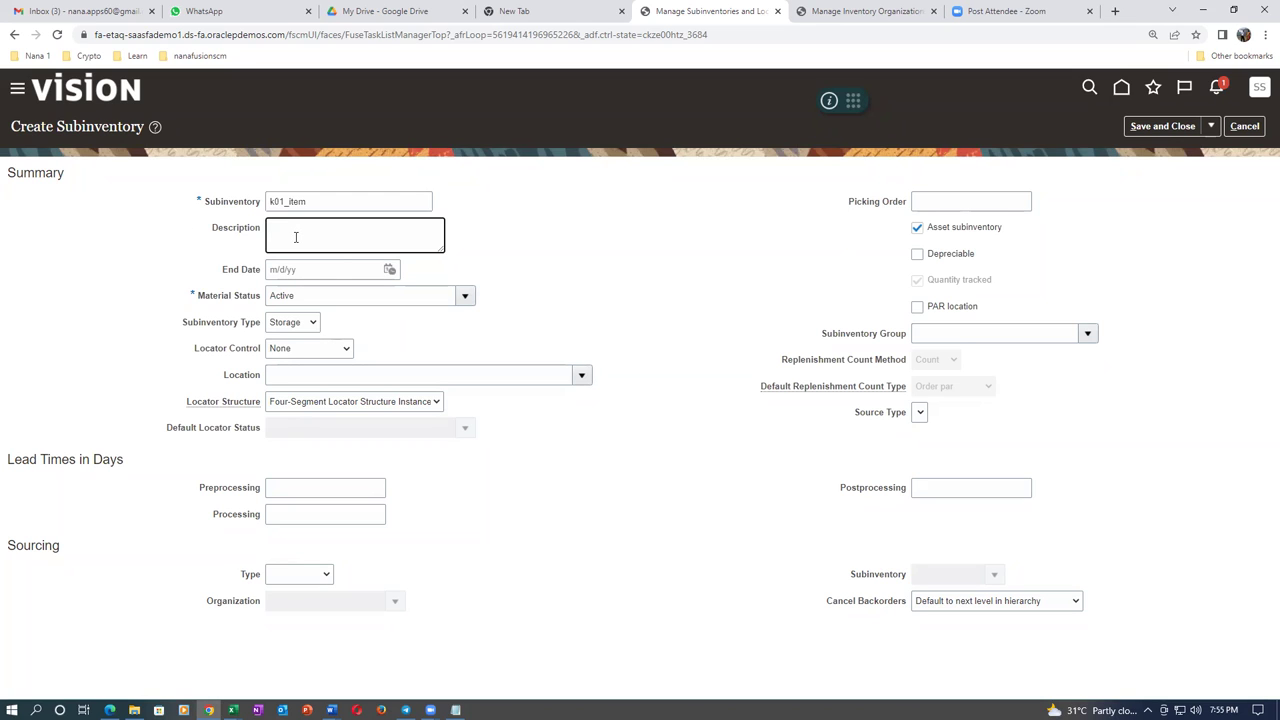
key(ctrl+v)
Step: Set k01_item's locator control to Item level and its location to k01_loc_1
click(290, 350)
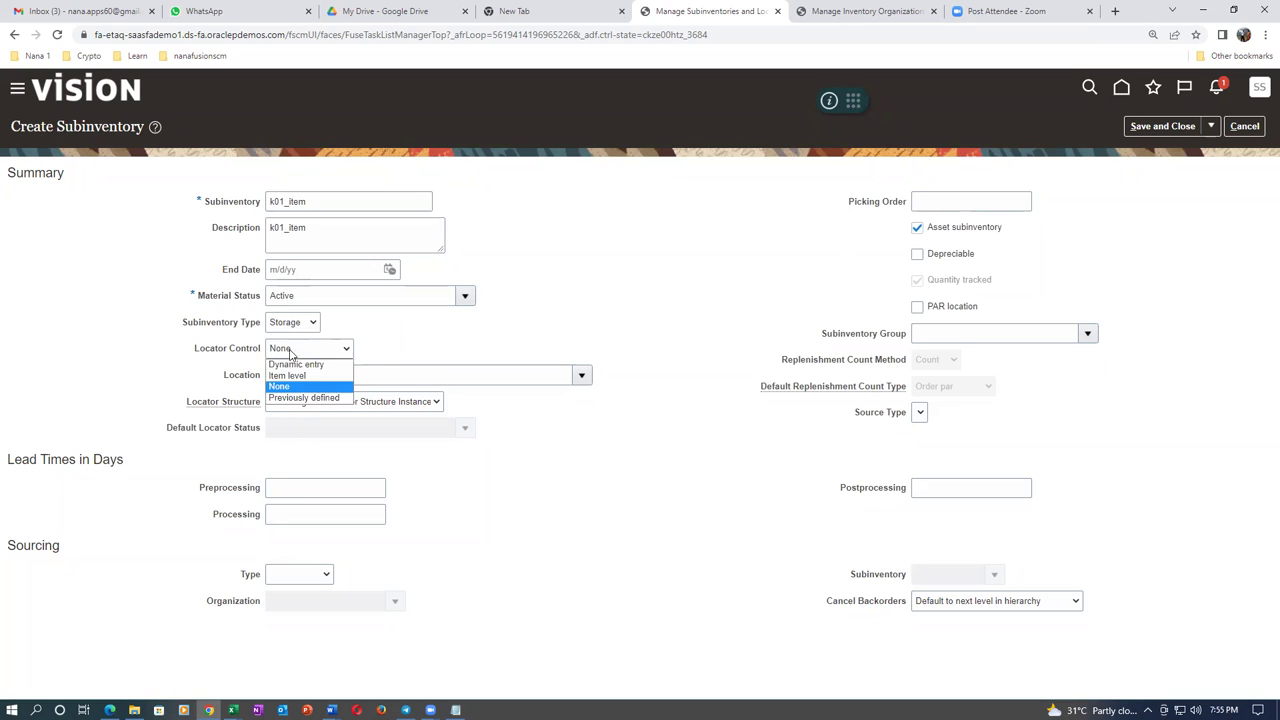
click(288, 375)
click(291, 372)
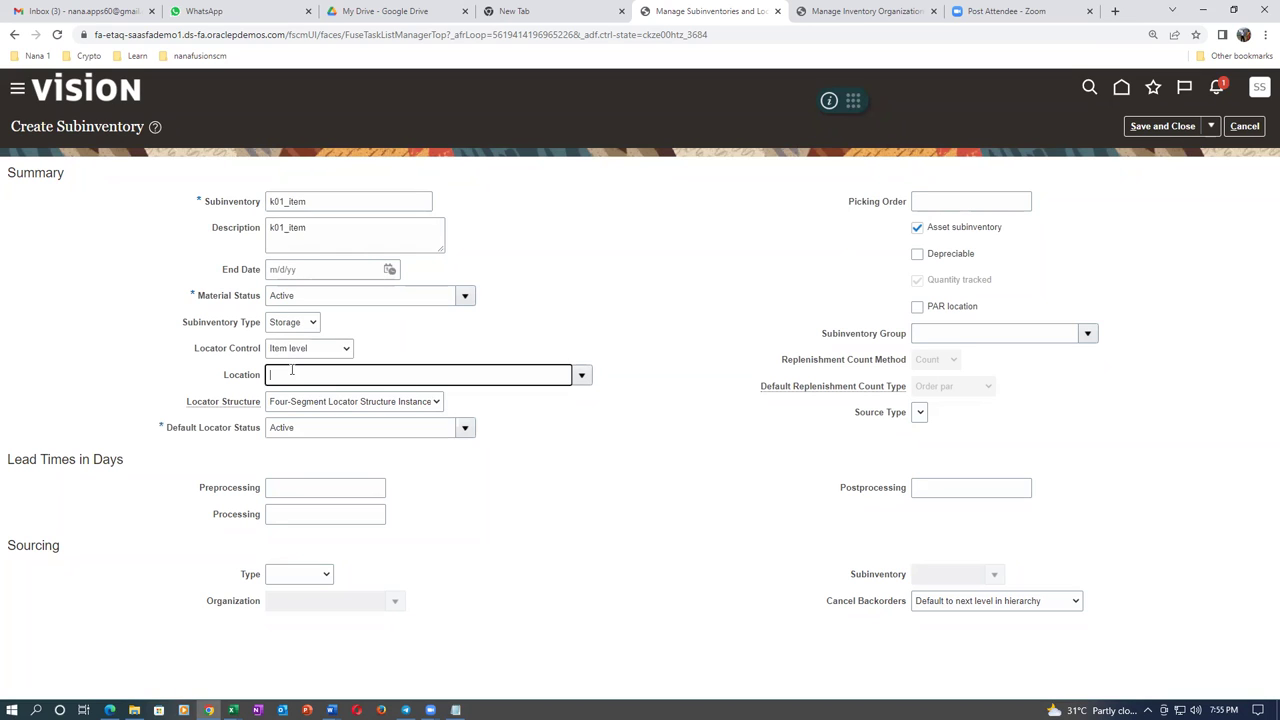
text(k01)
key(Tab)
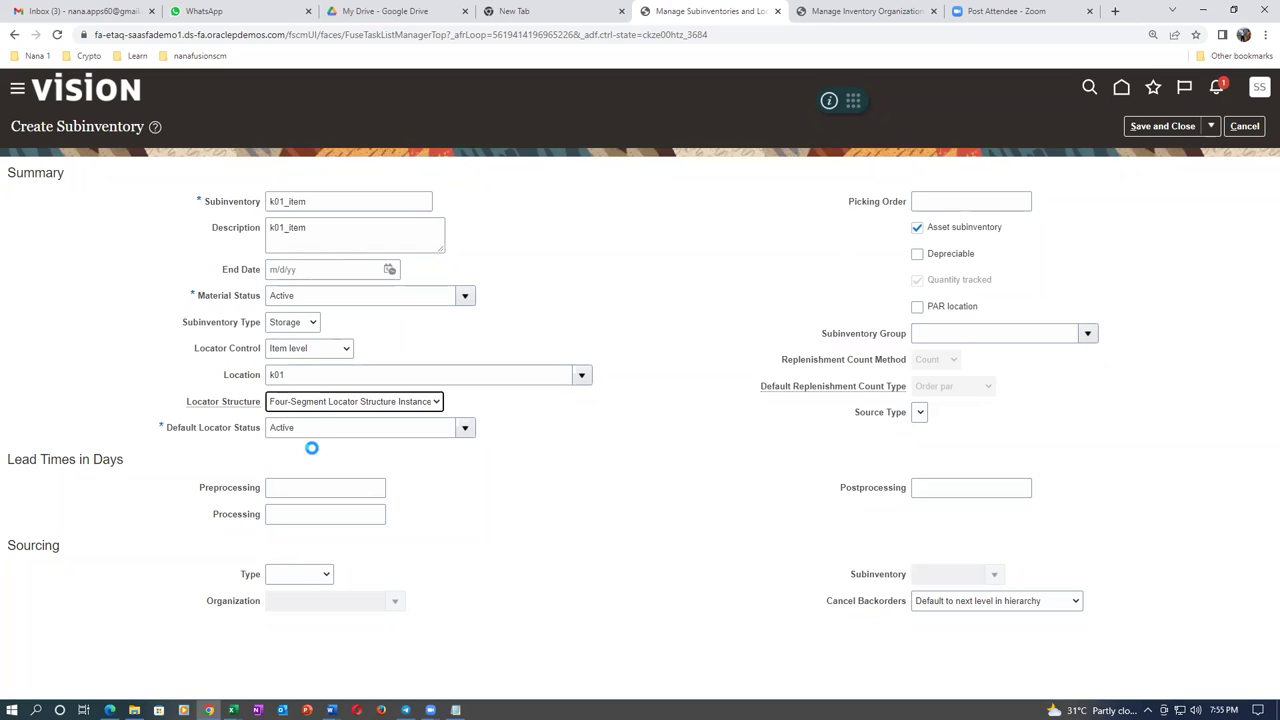
Step: Assign k01_3_seg_locator_Instance as k01_item's locator structure, save the subinventory and acknowledge the confirmation
click(320, 404)
click(309, 429)
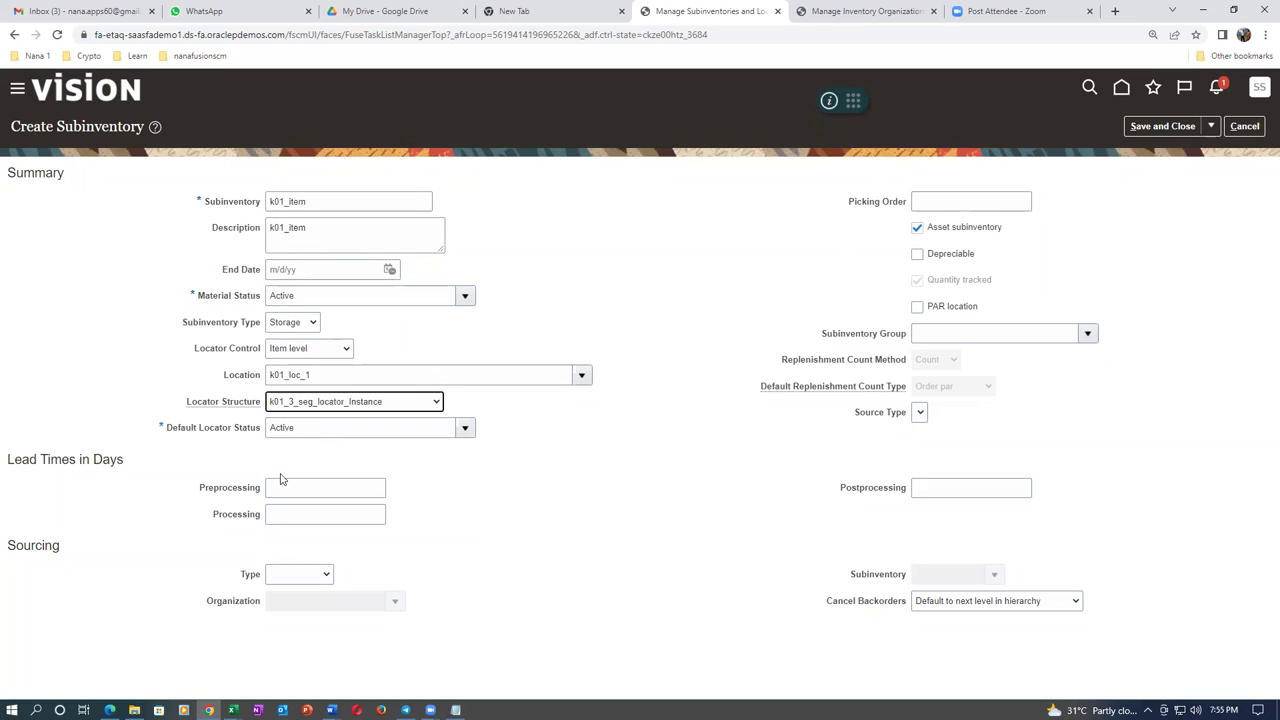
click(1162, 126)
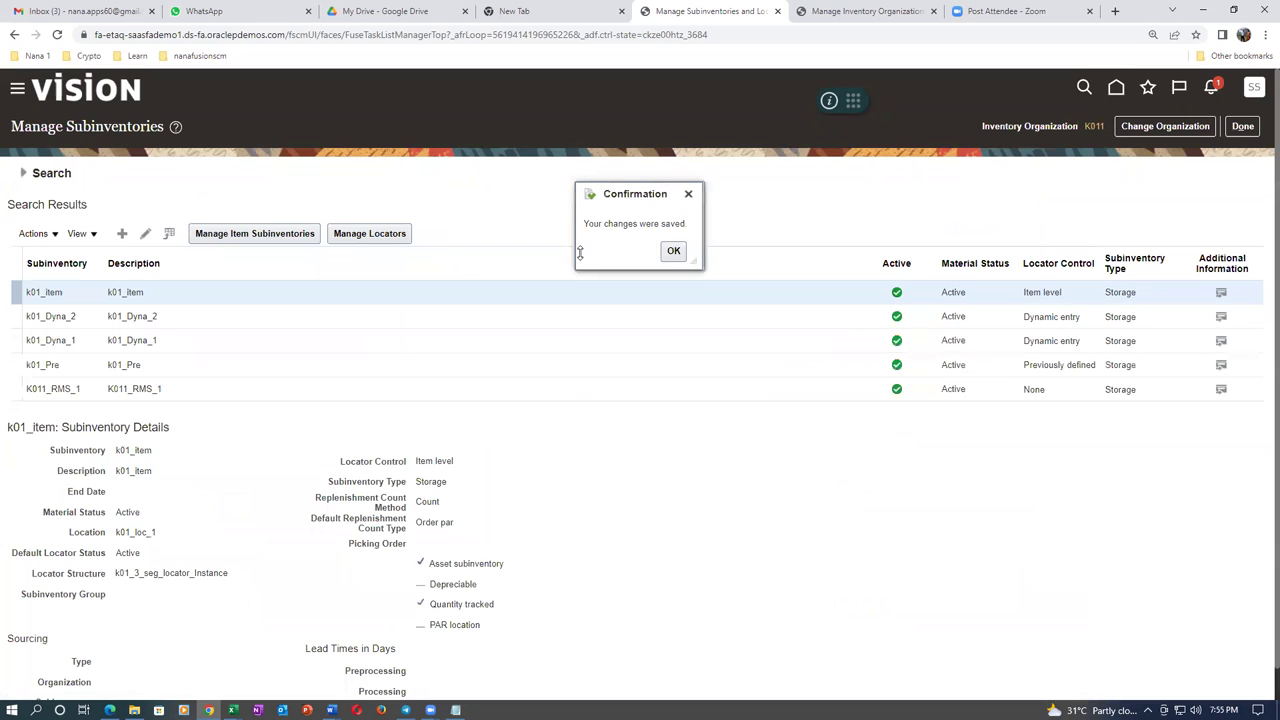
click(673, 250)
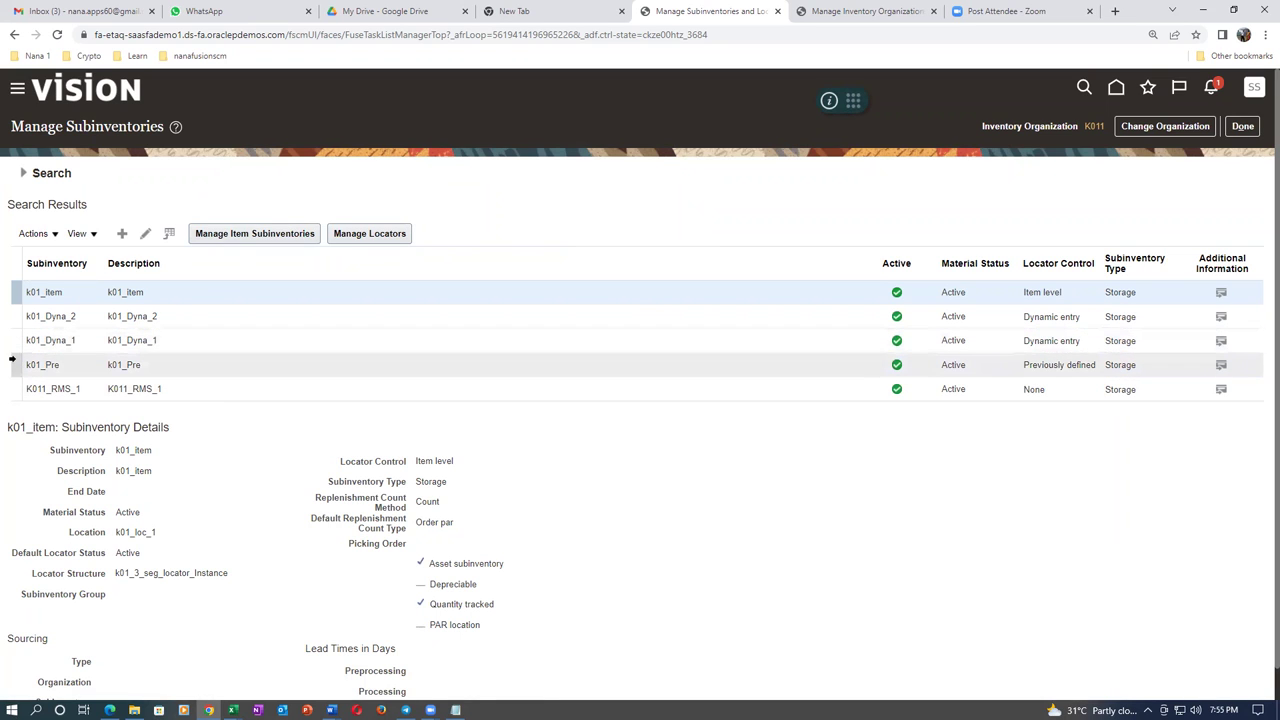
Step: Edit the k01_Pre subinventory to set its location to k01_loc_1 and save the change
click(30, 362)
click(145, 233)
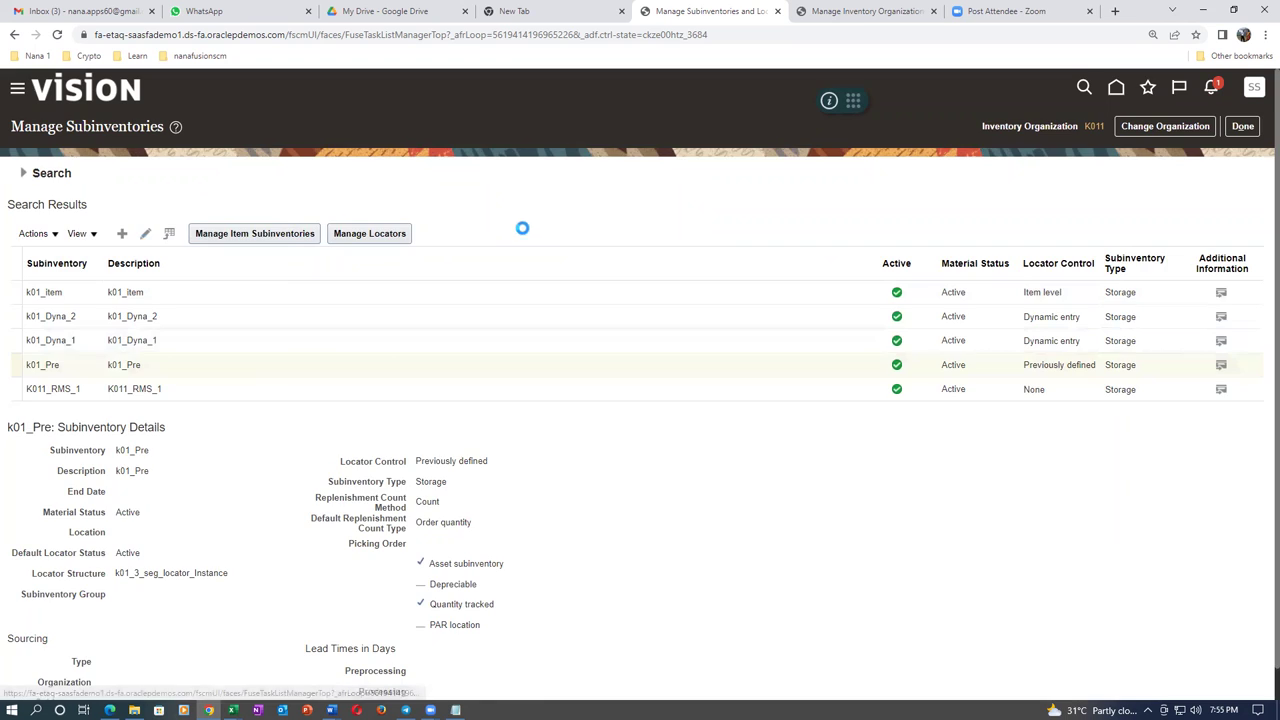
click(306, 368)
text(k01)
key(Tab)
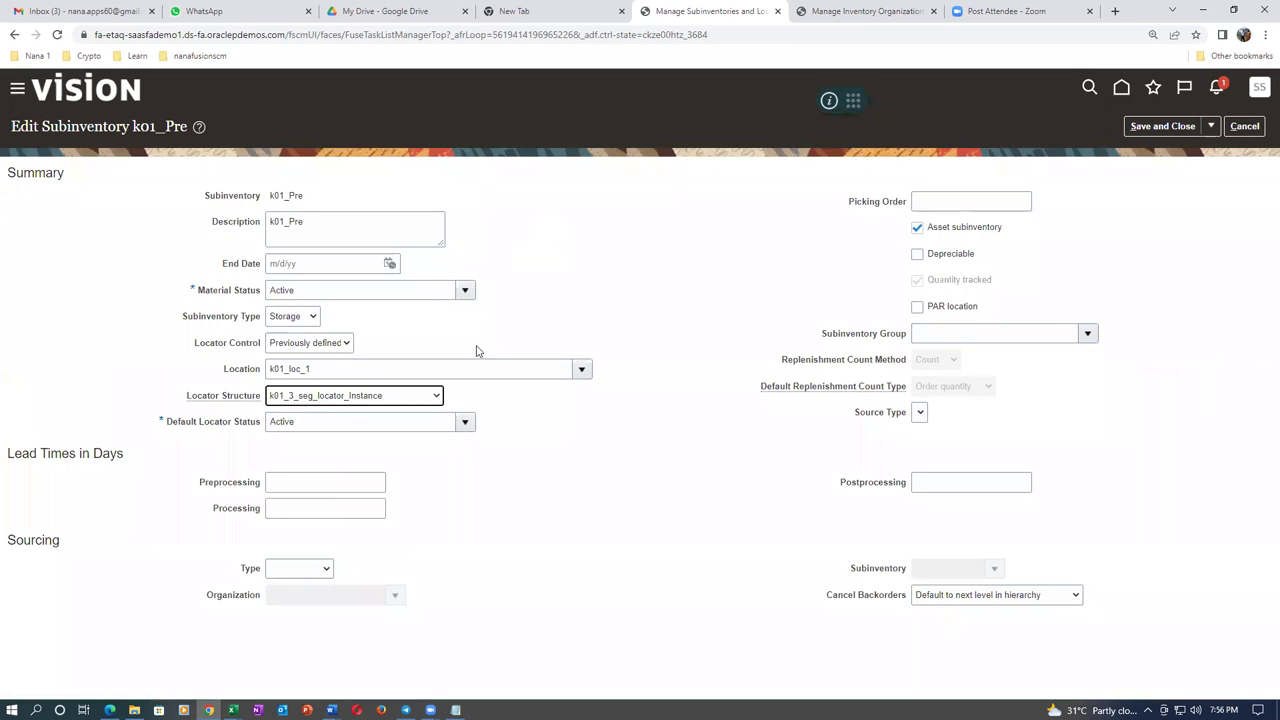
click(1150, 130)
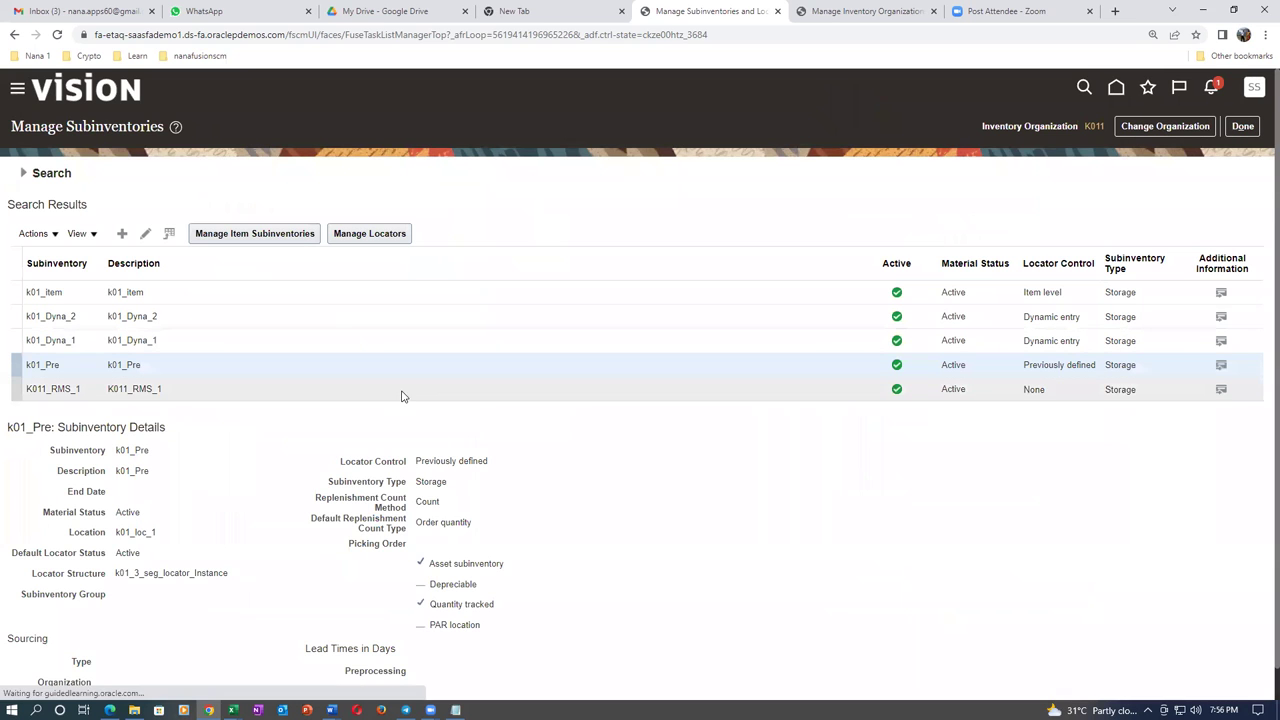
Step: Switch to the Word diagram to check the Sub 1 Pre-Specified box, and return to Chrome
key(alt+Tab)
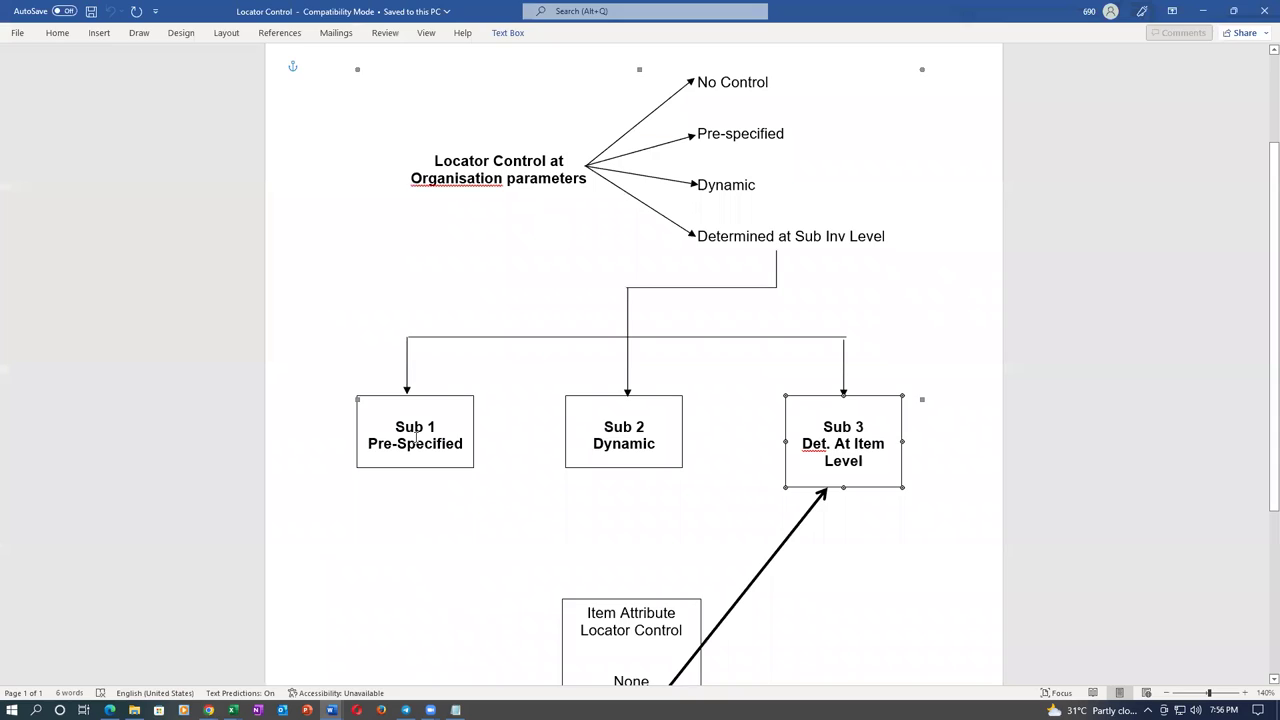
drag(434, 443, 407, 445)
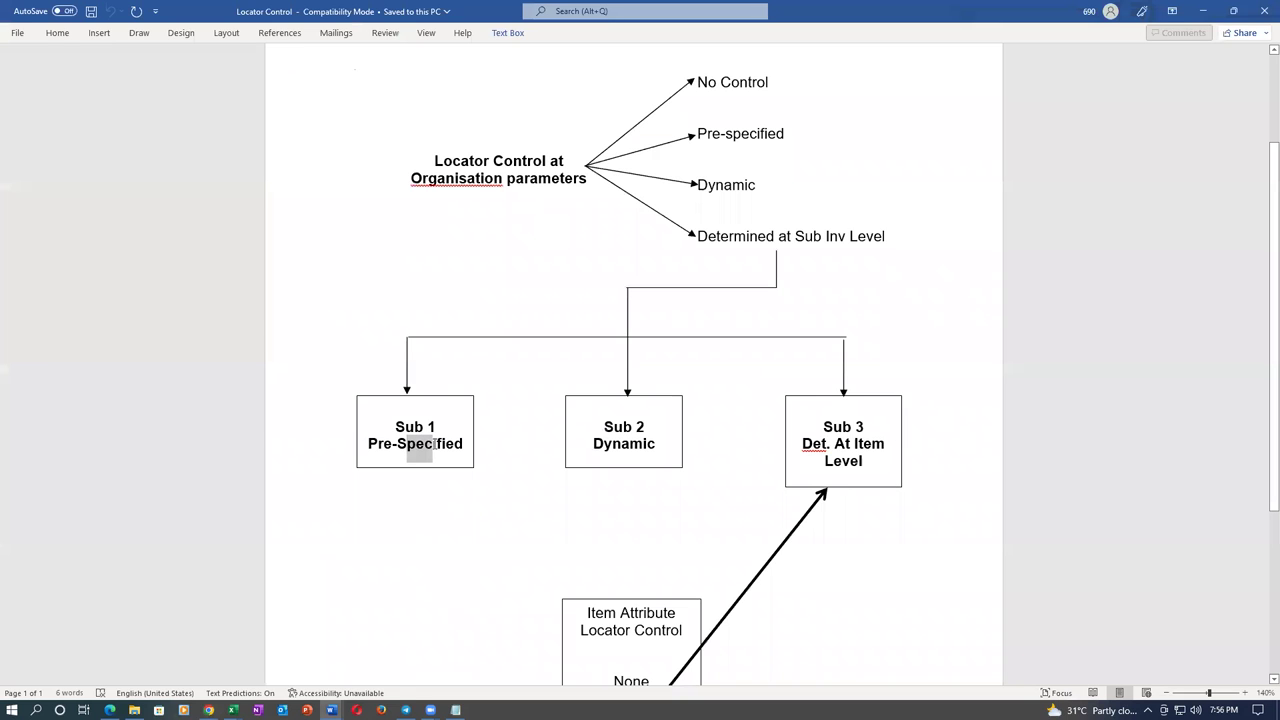
key(alt+Tab)
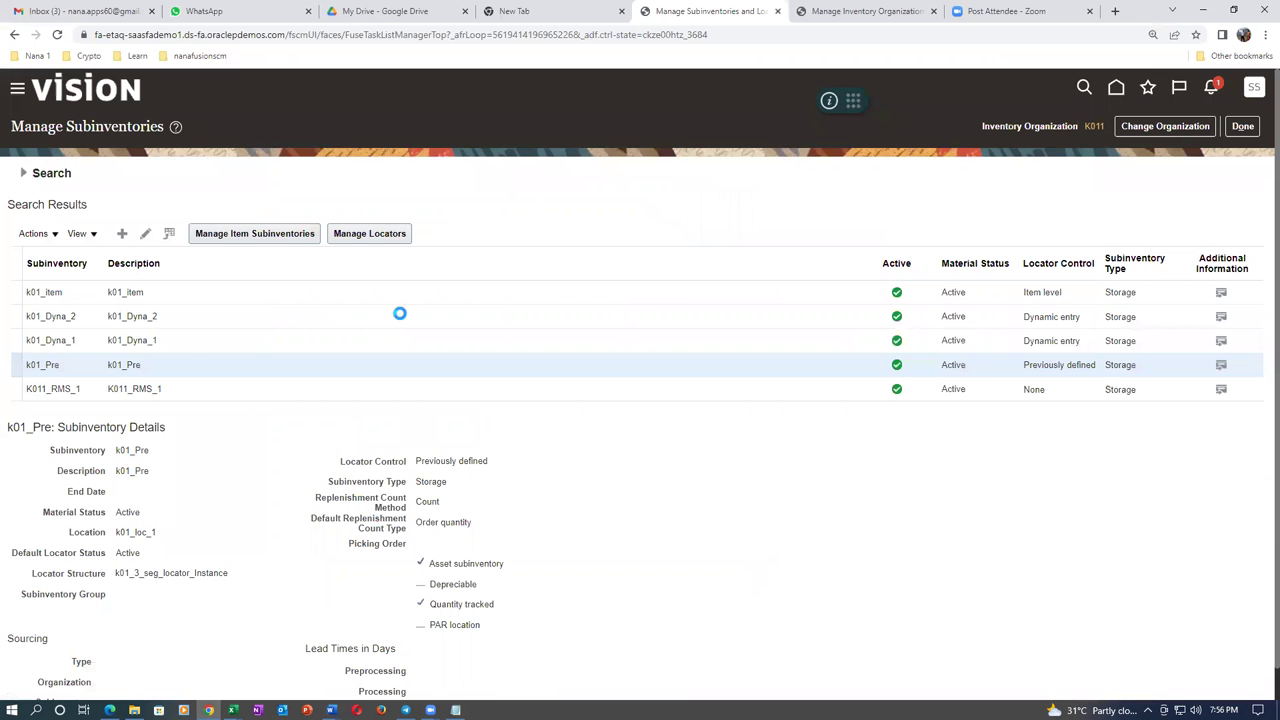
Step: Create a locator for k01_Pre with row 1, rack 1 and bin 1, saving it with the option to create another
click(385, 236)
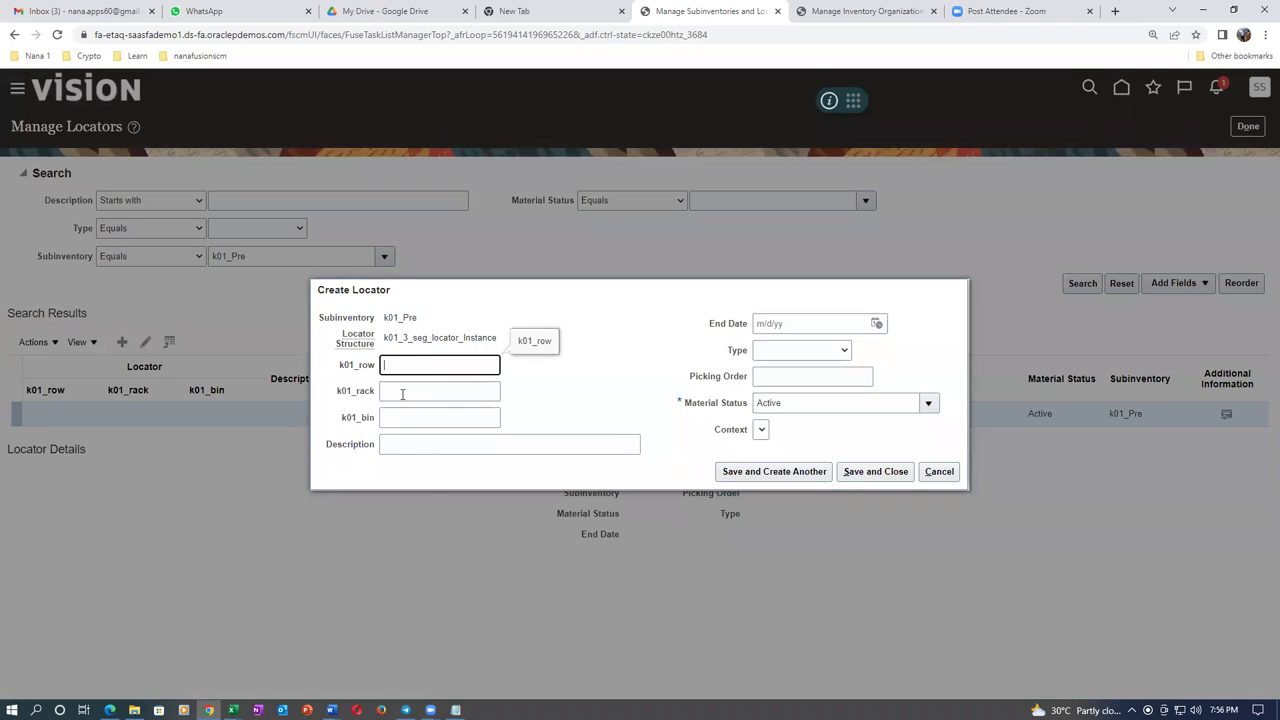
text(1)
key(Tab)
text(1)
key(Tab)
text(1)
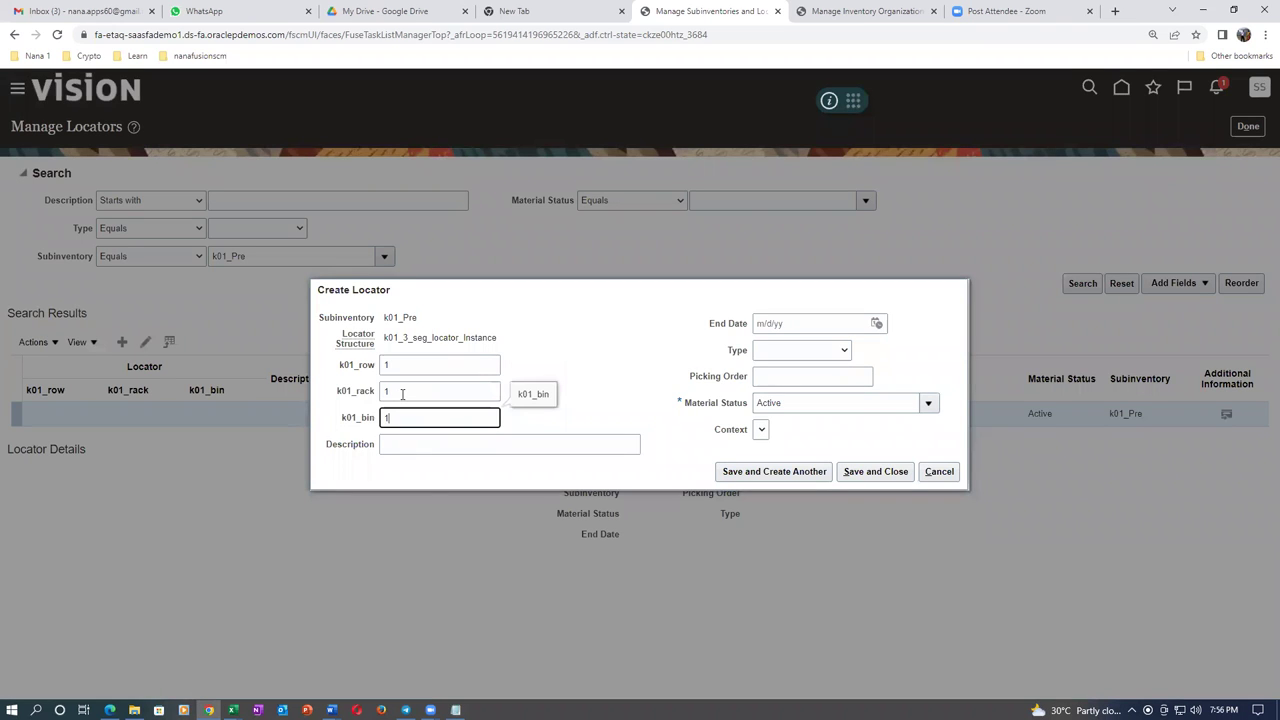
click(771, 477)
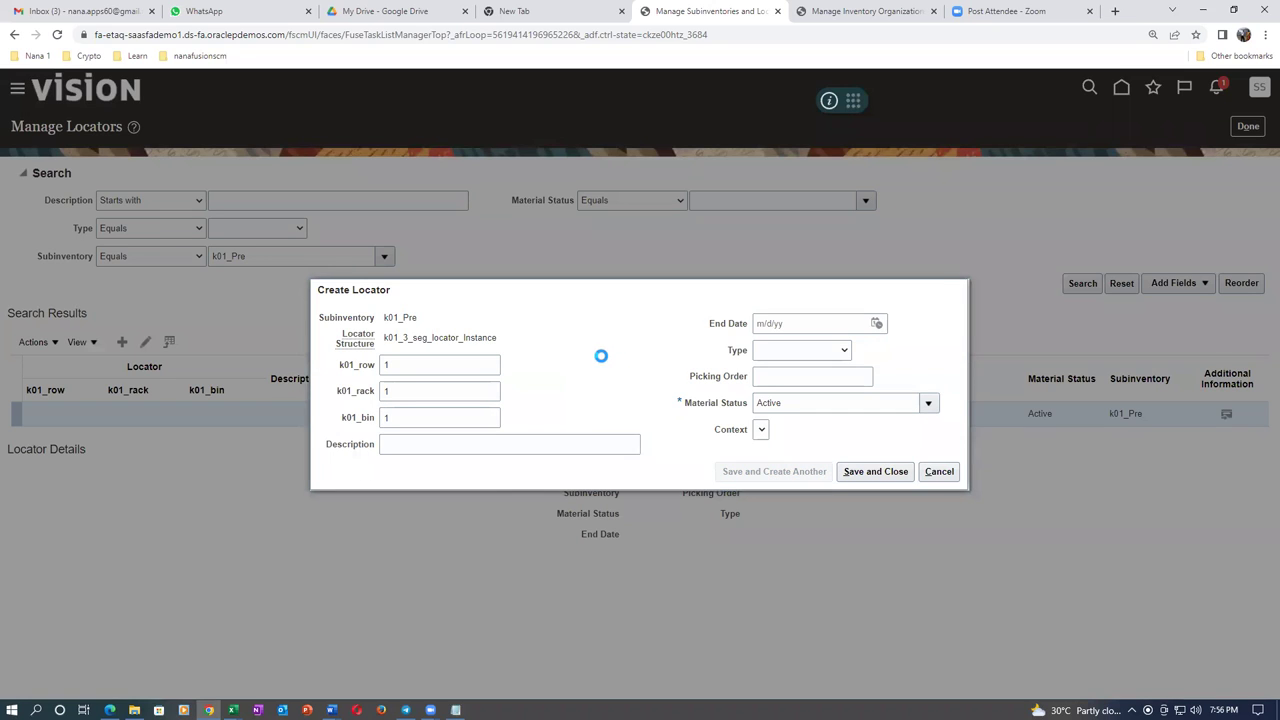
Step: Create a second k01_Pre locator with row 11, rack 11 and bin 11, leaving its type blank, and return to the subinventory list
click(440, 362)
text(11)
key(Tab)
text(11)
key(Tab)
text(11)
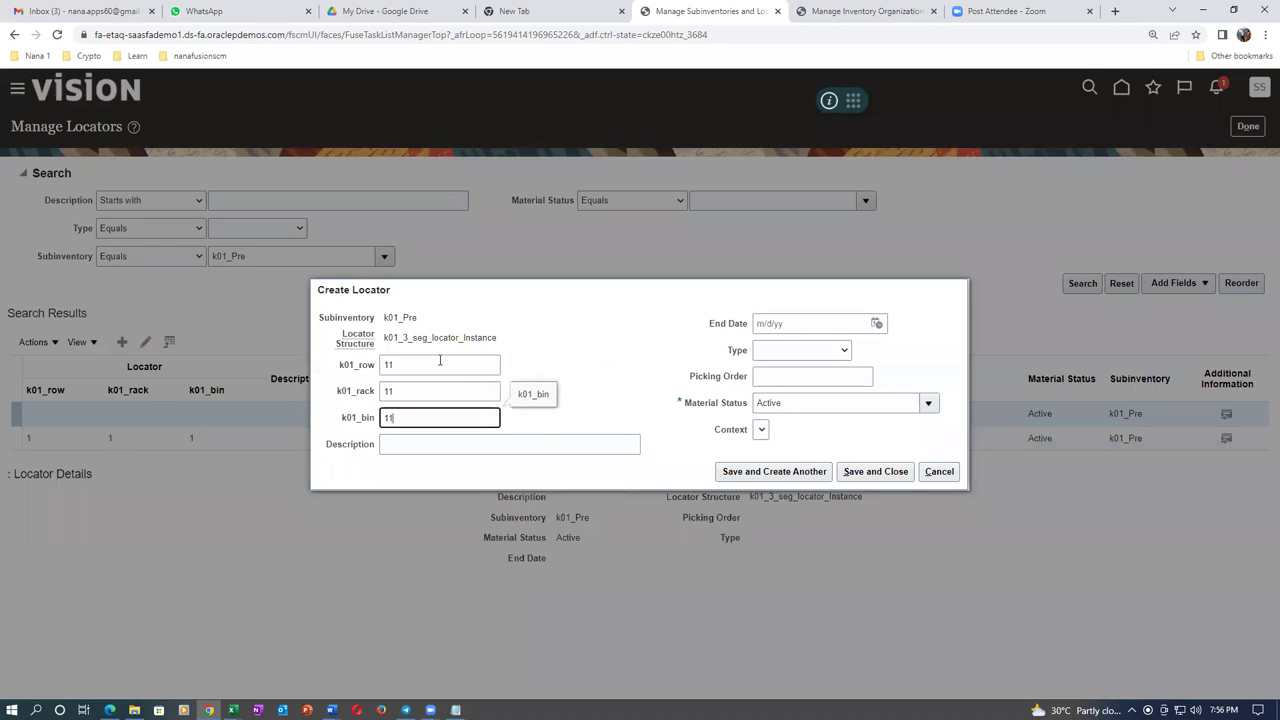
key(Tab)
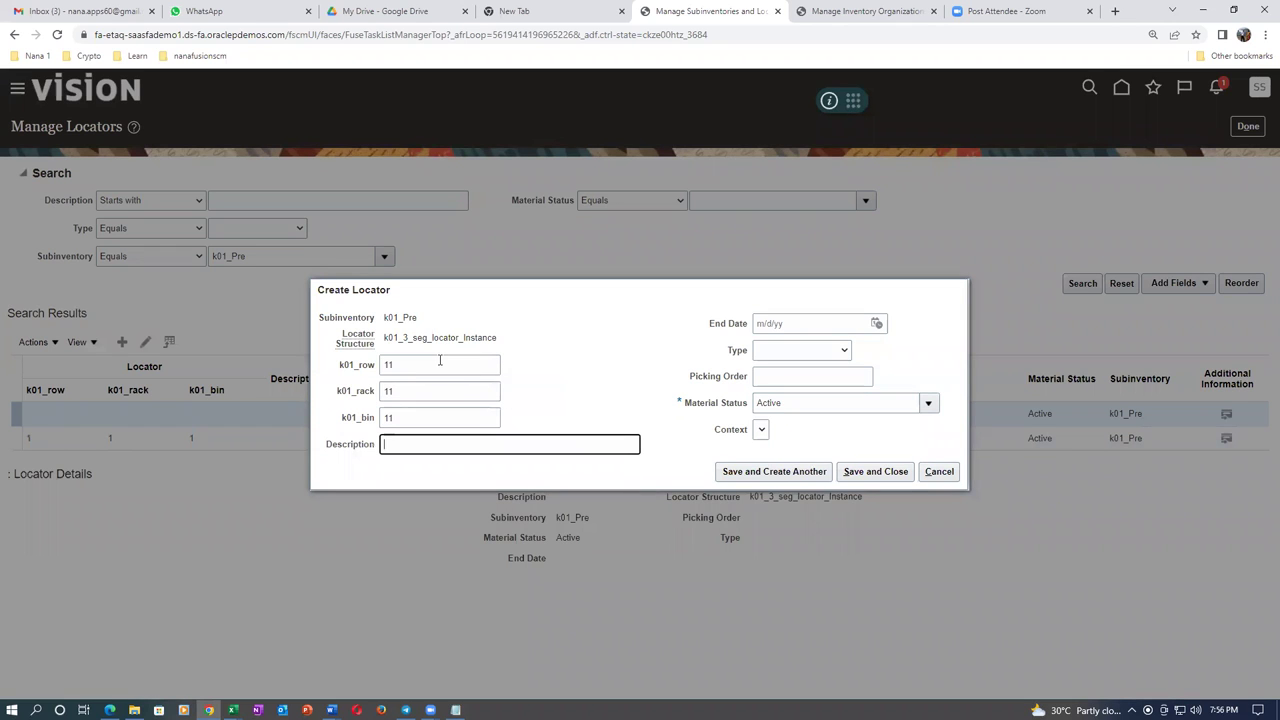
click(806, 352)
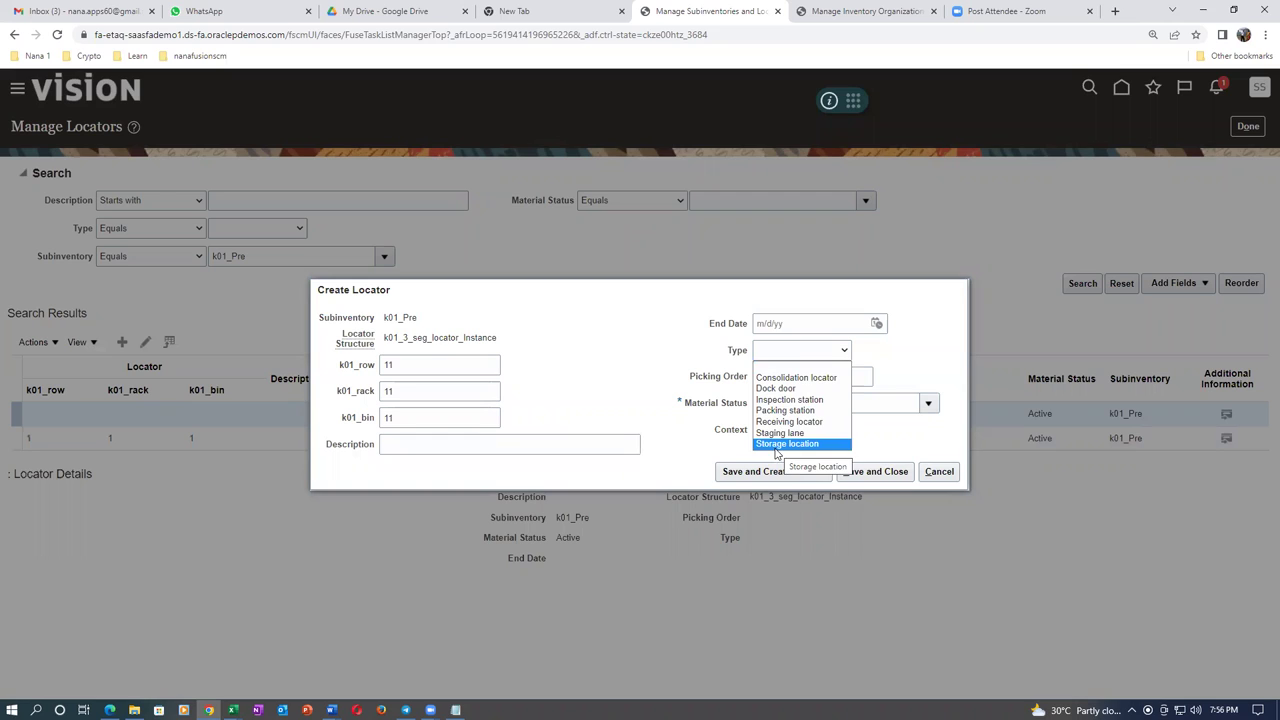
click(629, 337)
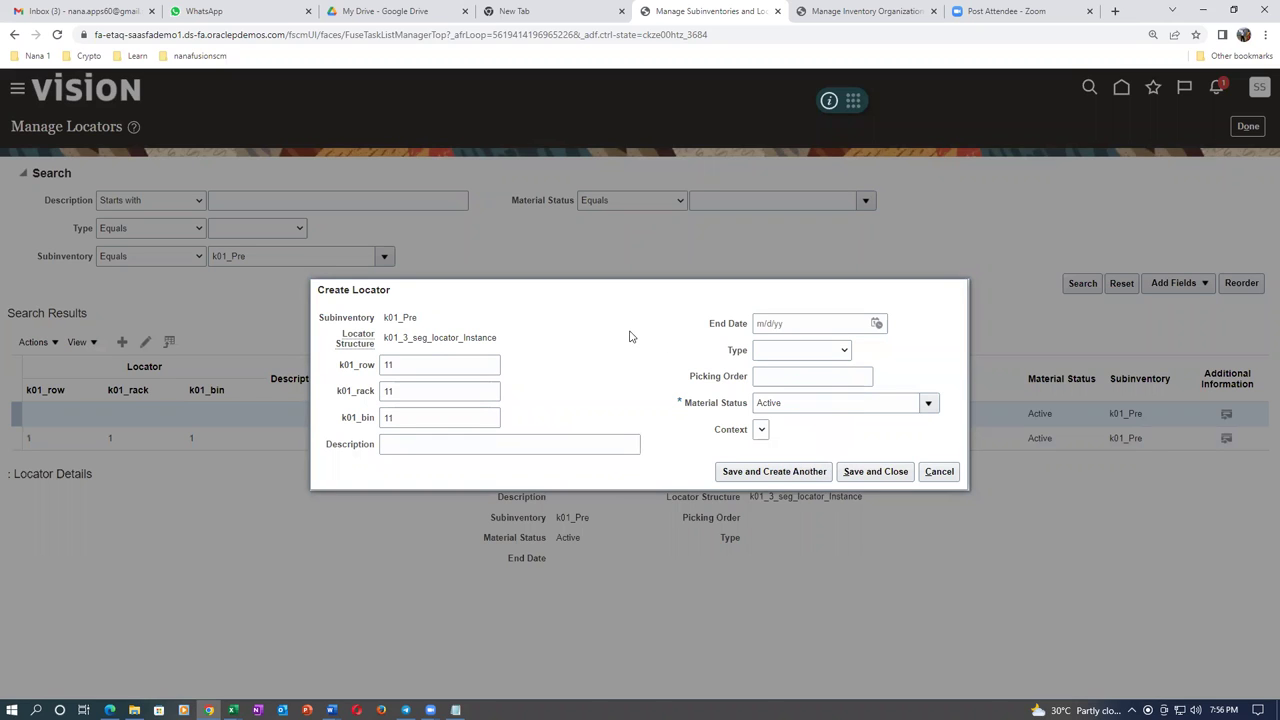
click(886, 474)
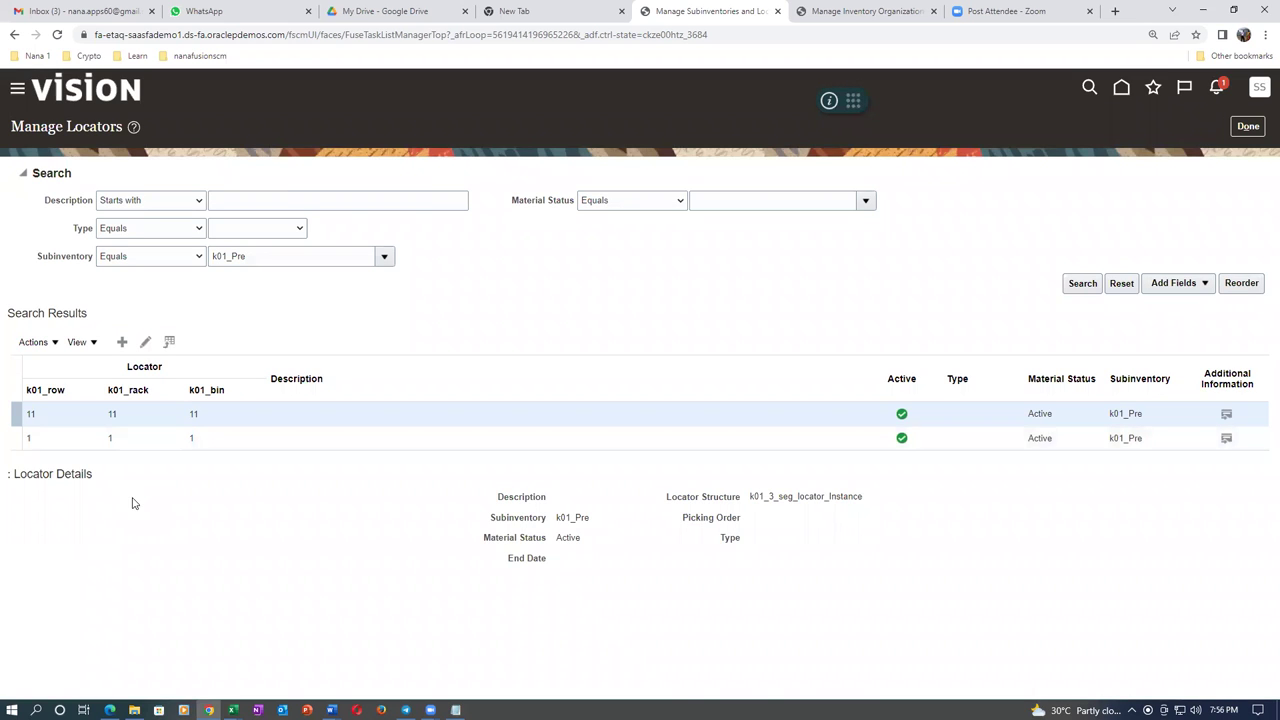
click(1248, 126)
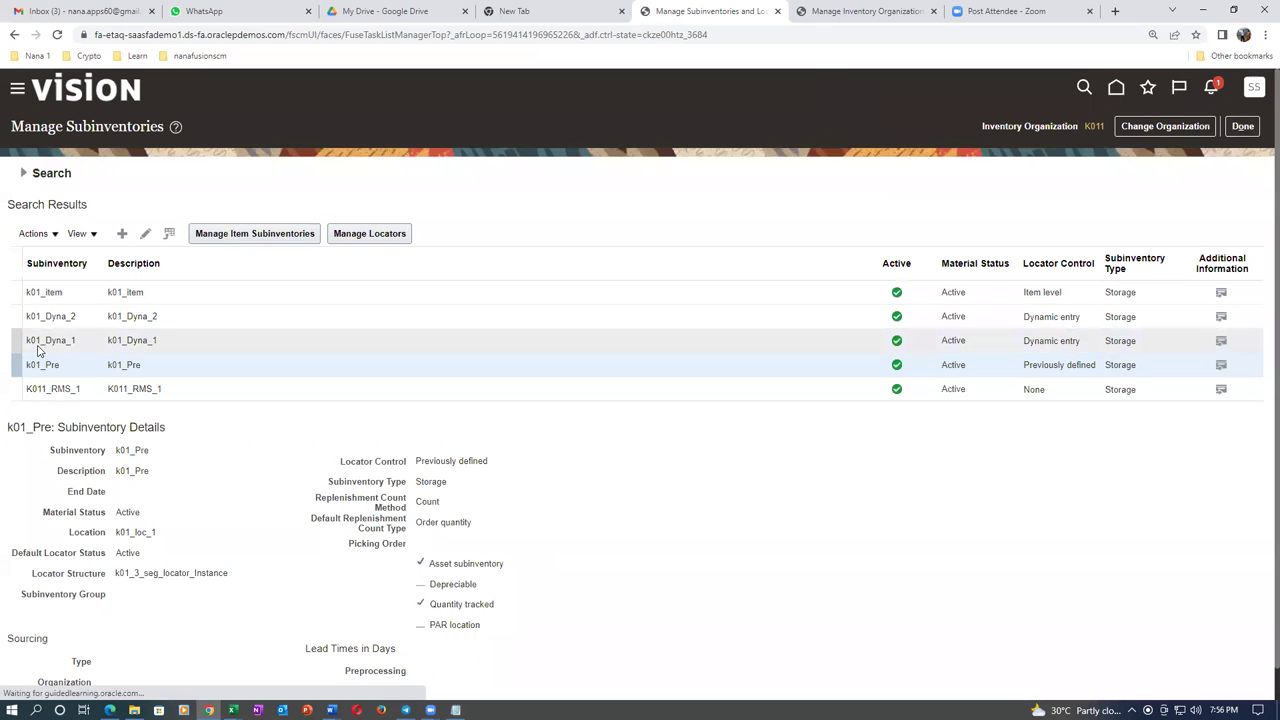
Step: Create a locator for k01_Dyna_1 with row 2, rack 2 and bin 2, saving it with the option to create another
click(17, 341)
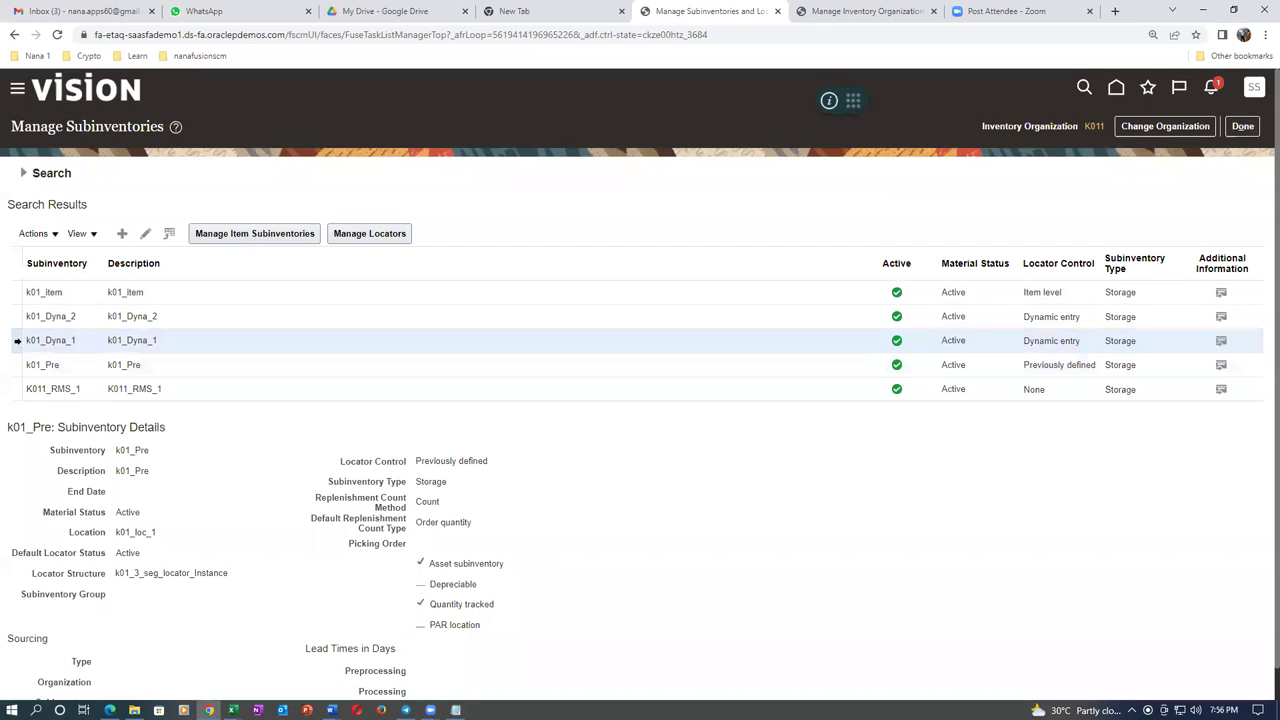
click(365, 234)
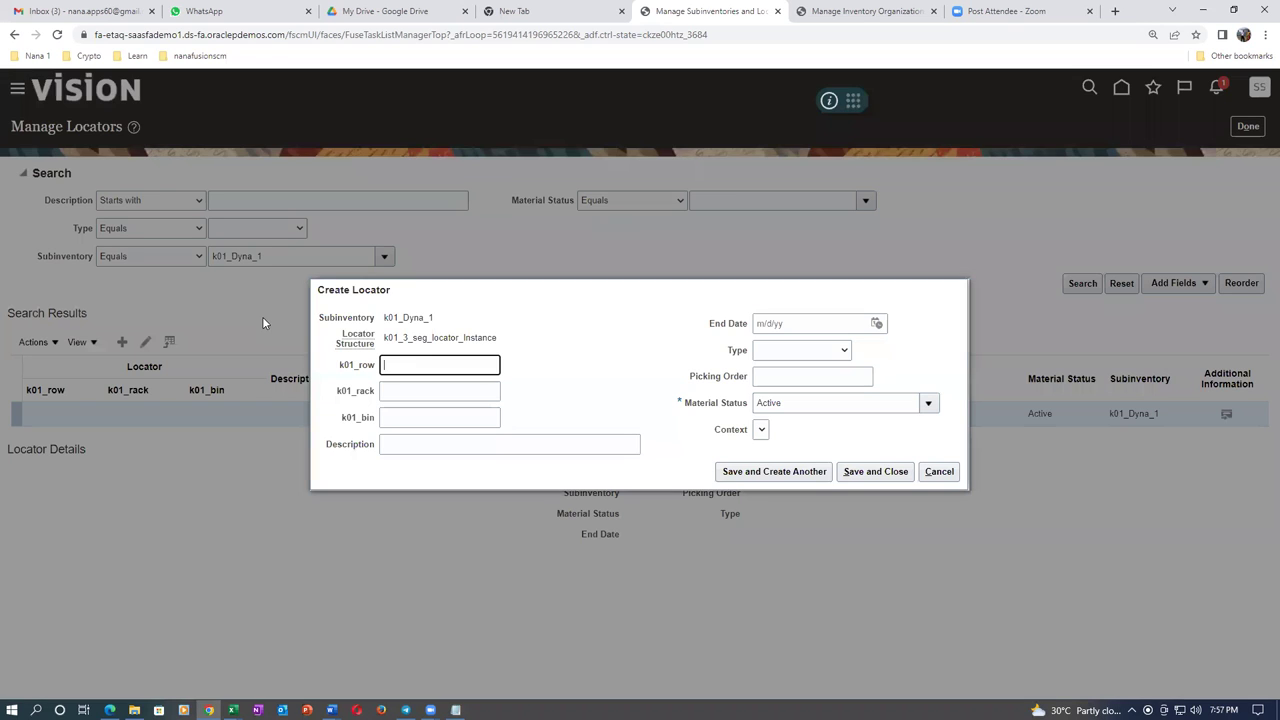
text(2)
key(Tab)
text(2)
key(Tab)
text(2)
key(Tab)
click(767, 474)
Step: Create a second k01_Dyna_1 locator with row 22, rack 22 and bin 22, then save and close it
click(428, 365)
text(22)
key(Tab)
text(22)
key(Tab)
text(22)
key(Tab)
click(890, 472)
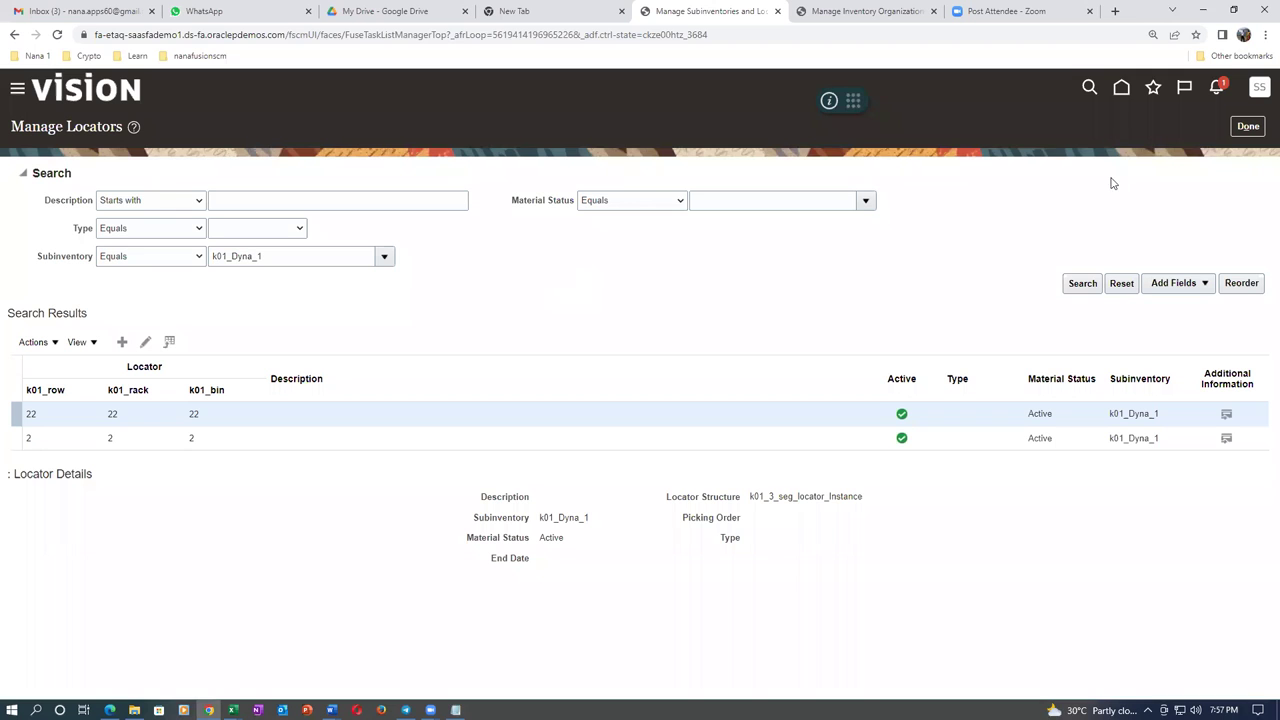
Step: Return to the subinventory list and create a k01_Dyna_2 locator with row 3, rack 3 and bin 3, saving it with the option to create another
click(1247, 127)
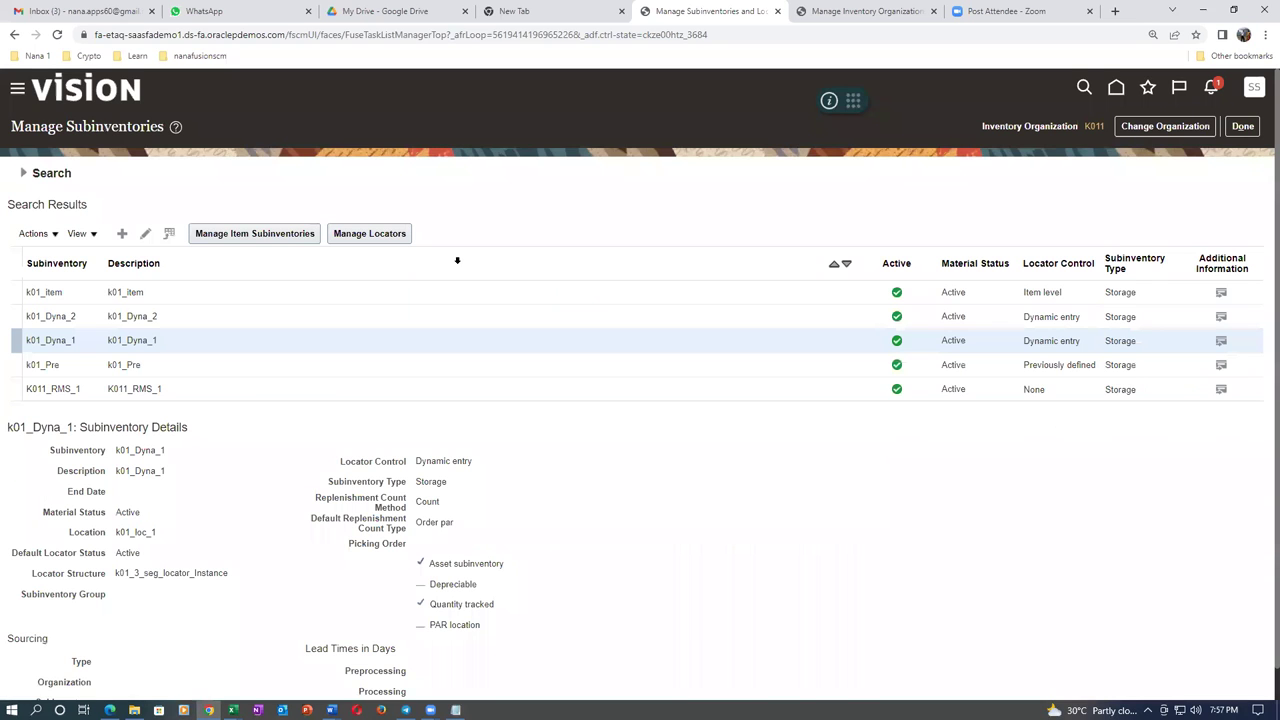
click(12, 317)
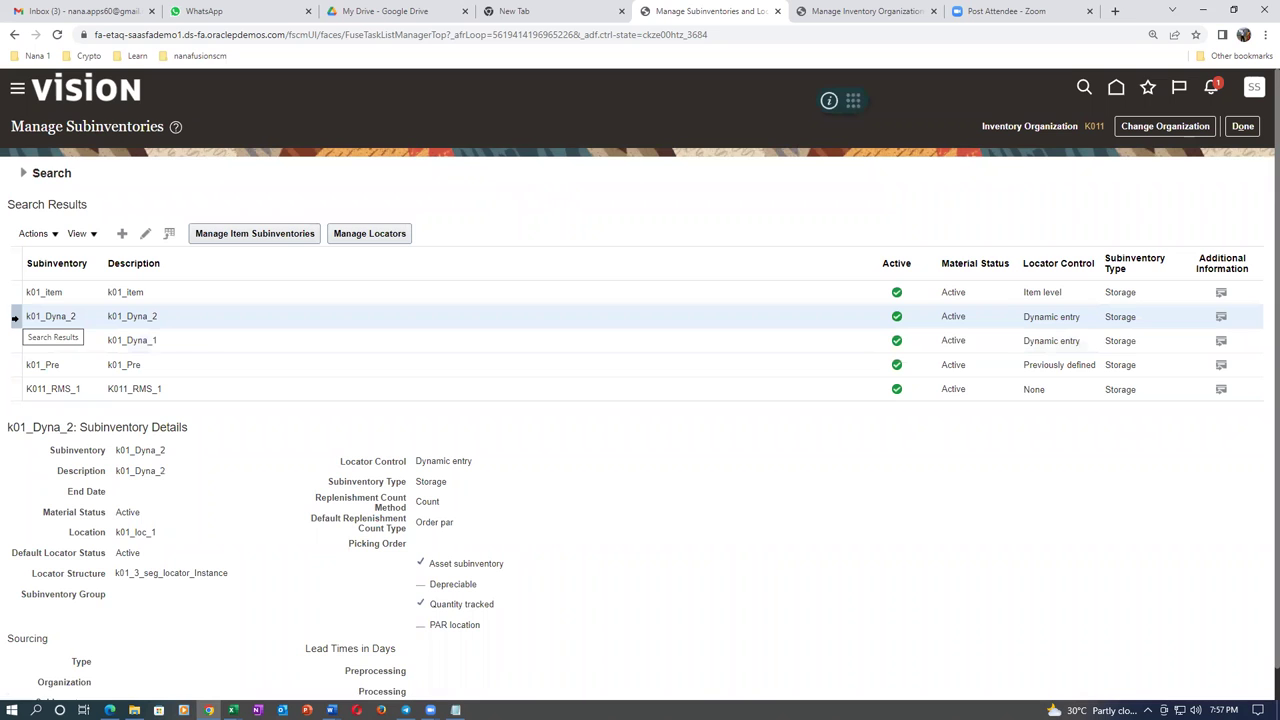
click(370, 237)
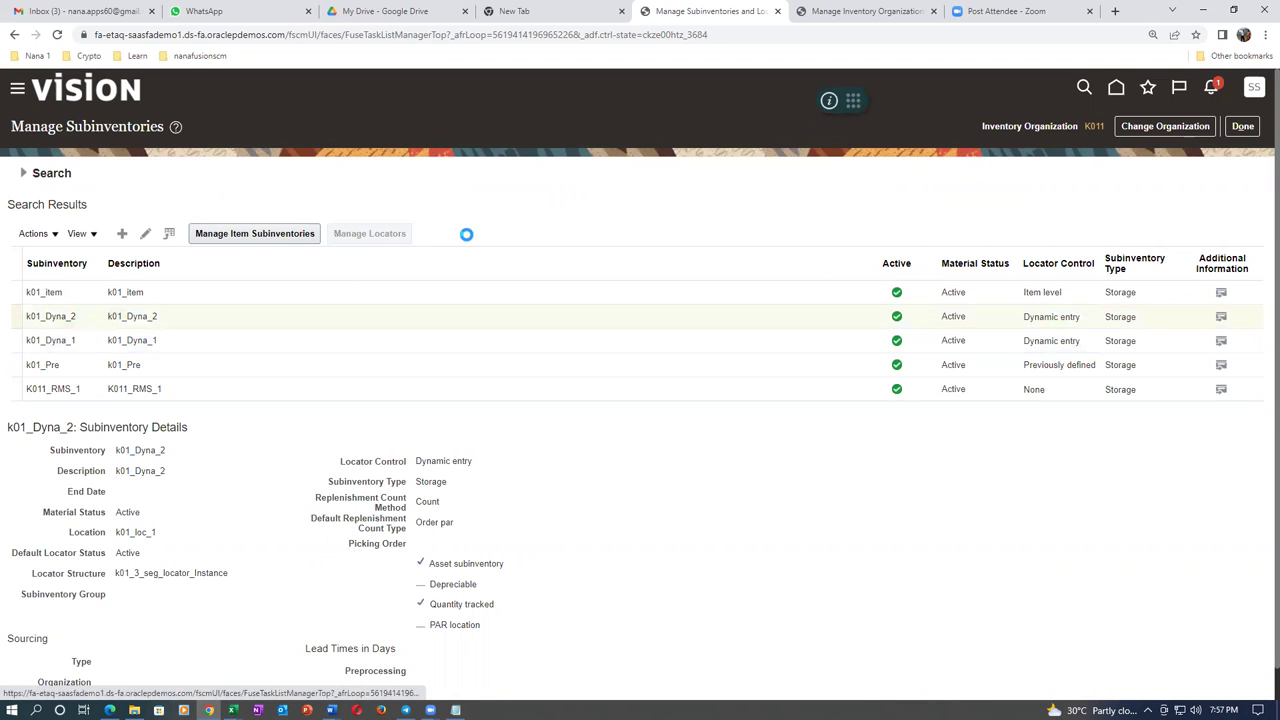
click(122, 342)
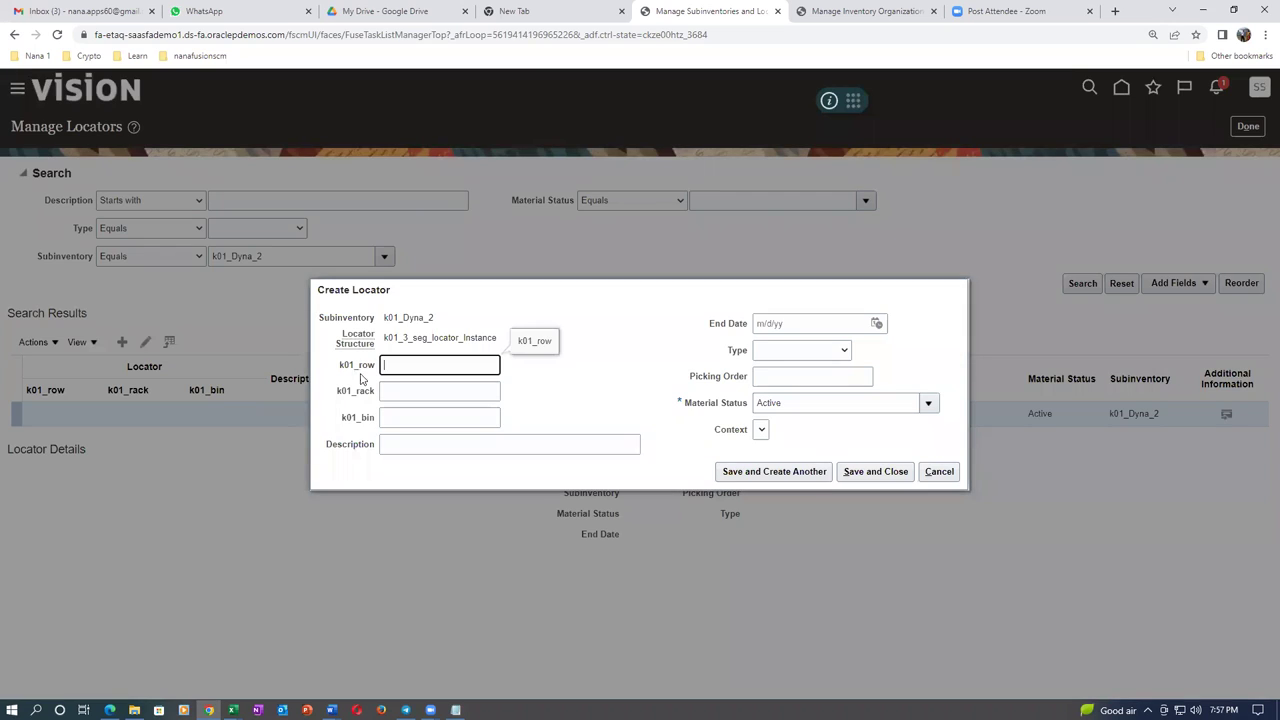
text(3)
key(Tab)
text(3)
key(Tab)
text(3)
key(Tab)
click(768, 472)
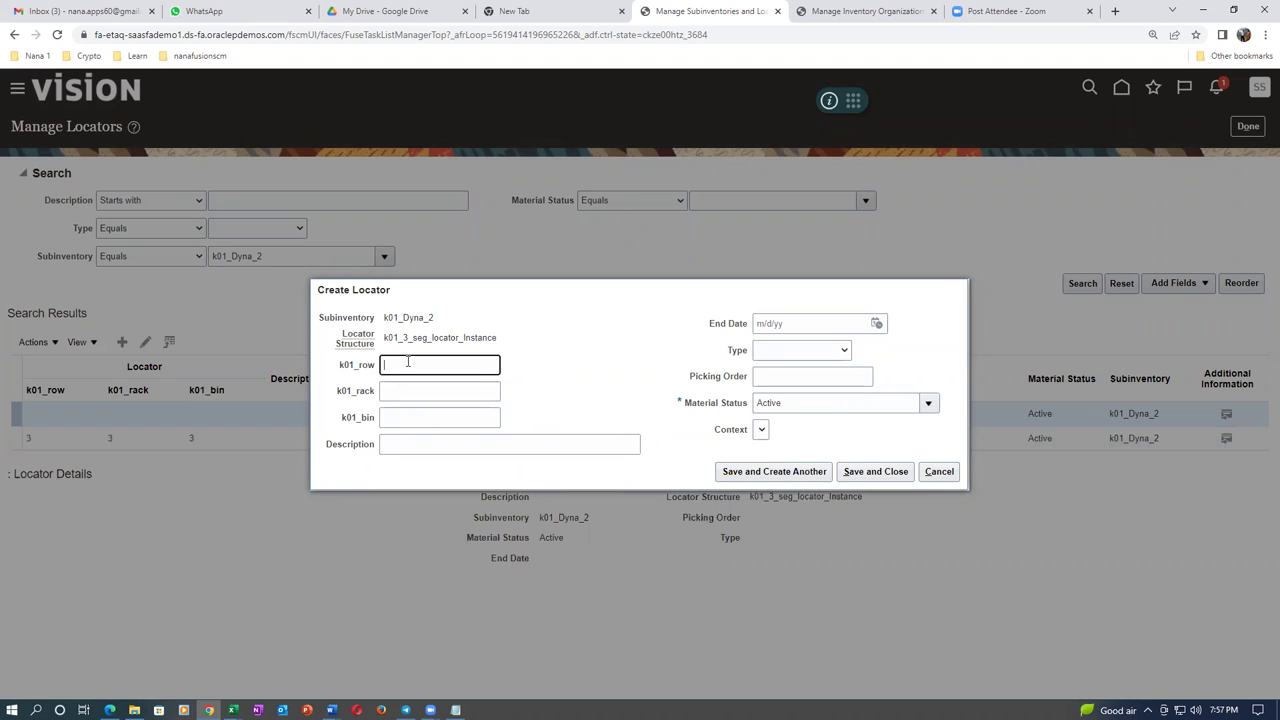
Step: Create a second k01_Dyna_2 locator with row 33, rack 33 and bin 33, and save and close it
text(33)
key(Tab)
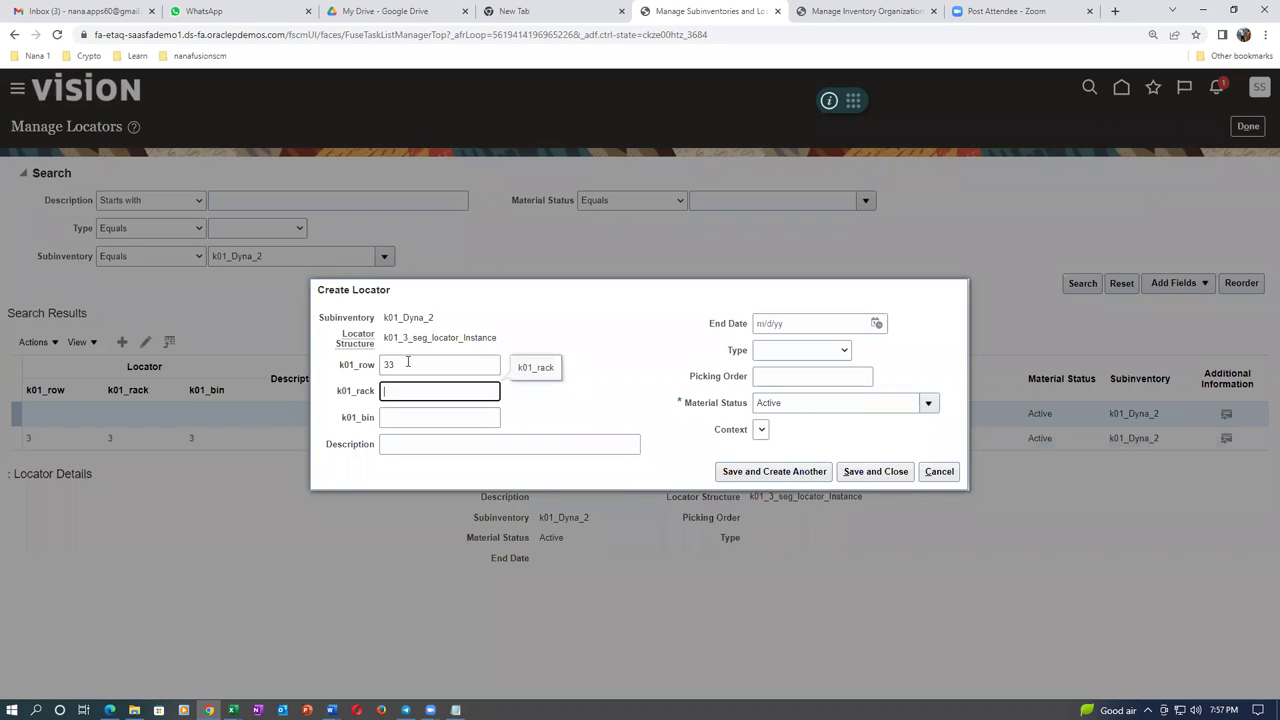
text(33)
key(Tab)
text(33)
key(Tab)
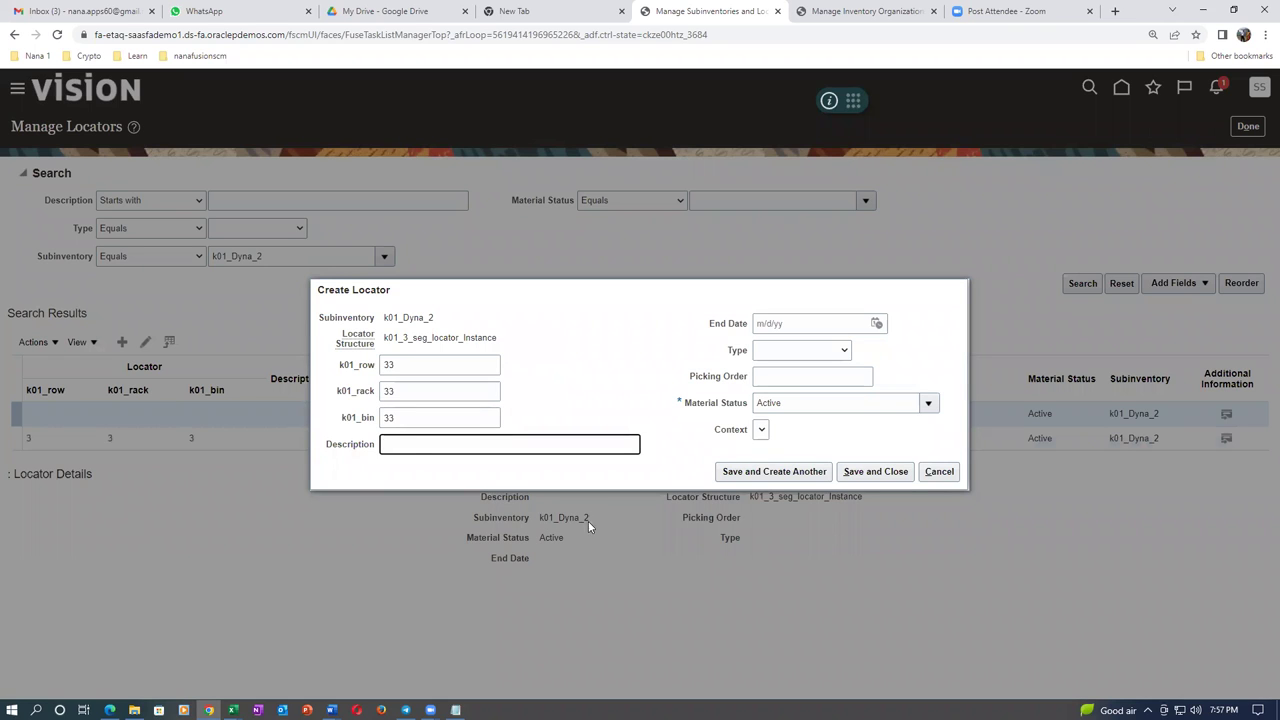
click(872, 471)
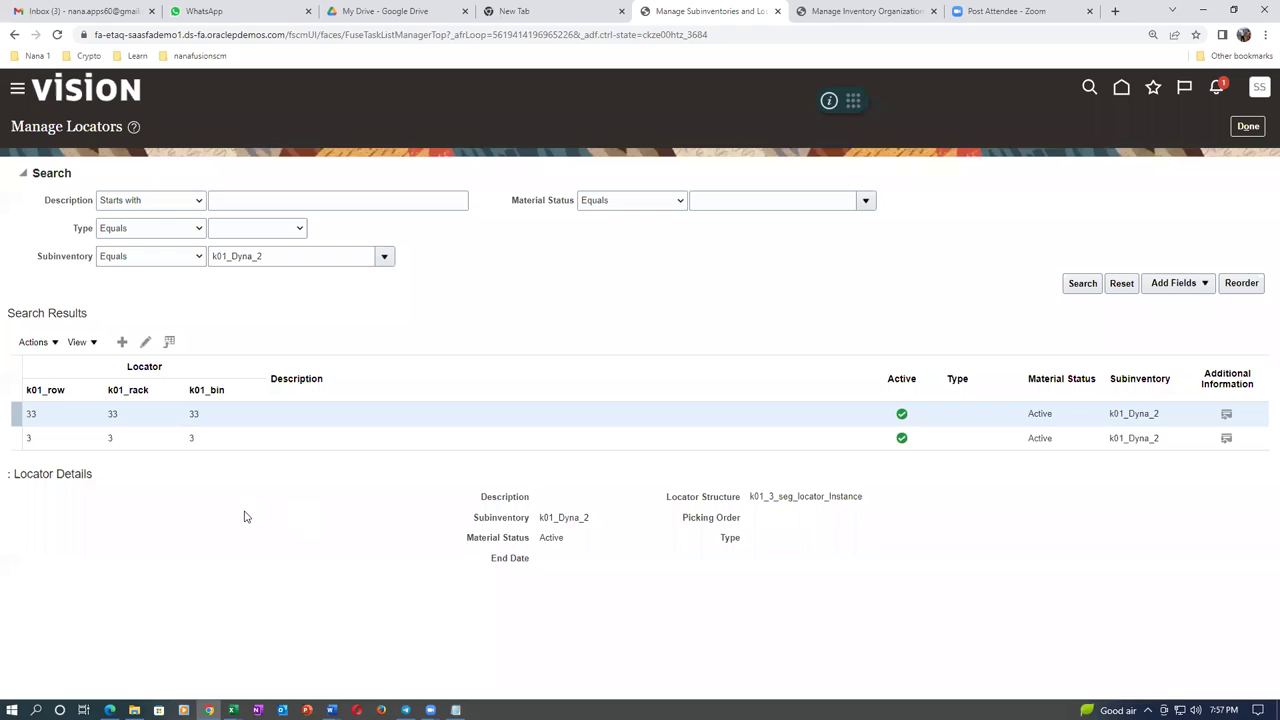
Step: Switch to the Locator Control document in Word, review the Sub 1 Pre-Specified and Sub 2 Dynamic boxes, and return to the browser
key(alt+Tab)
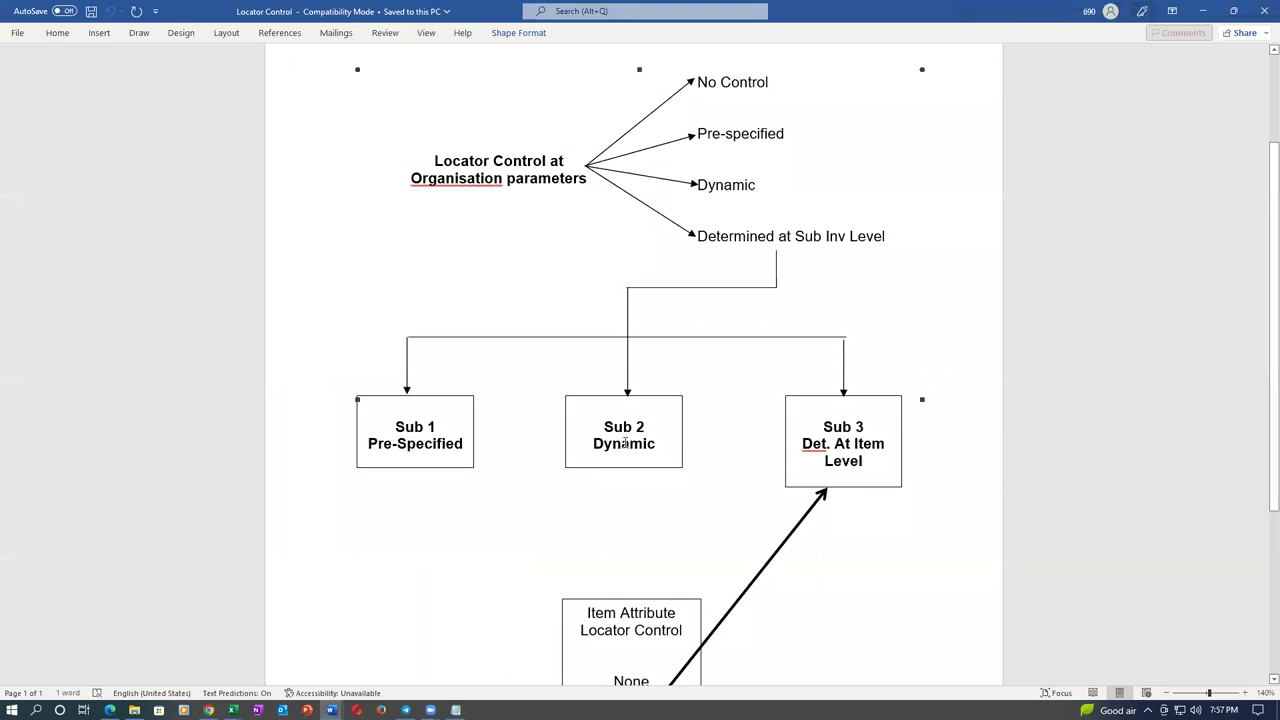
drag(620, 425, 624, 443)
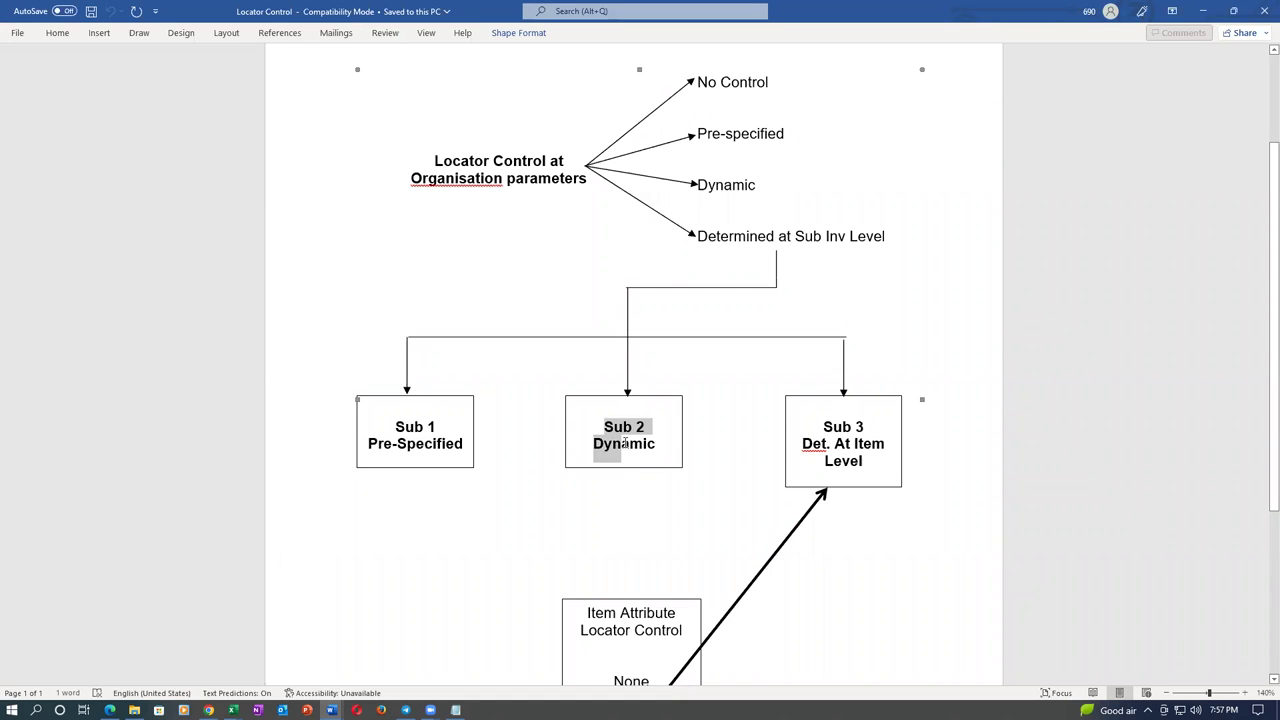
drag(625, 443, 628, 443)
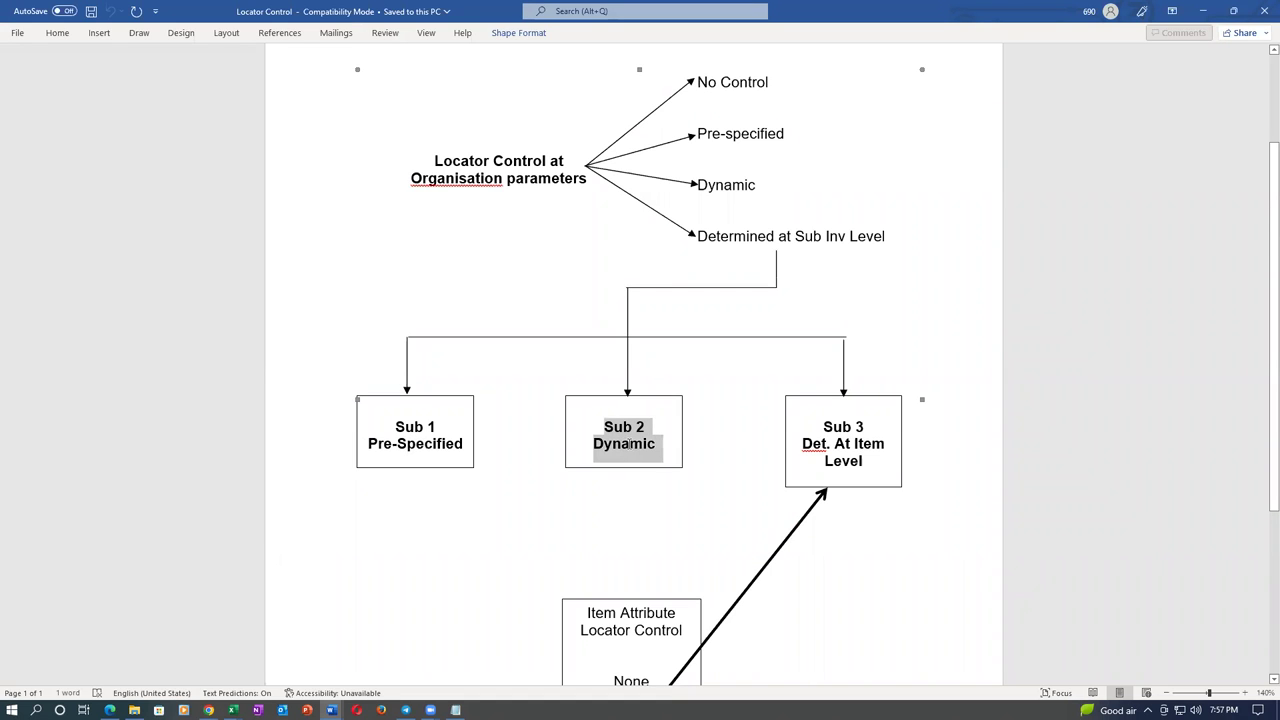
drag(398, 428, 417, 444)
click(626, 448)
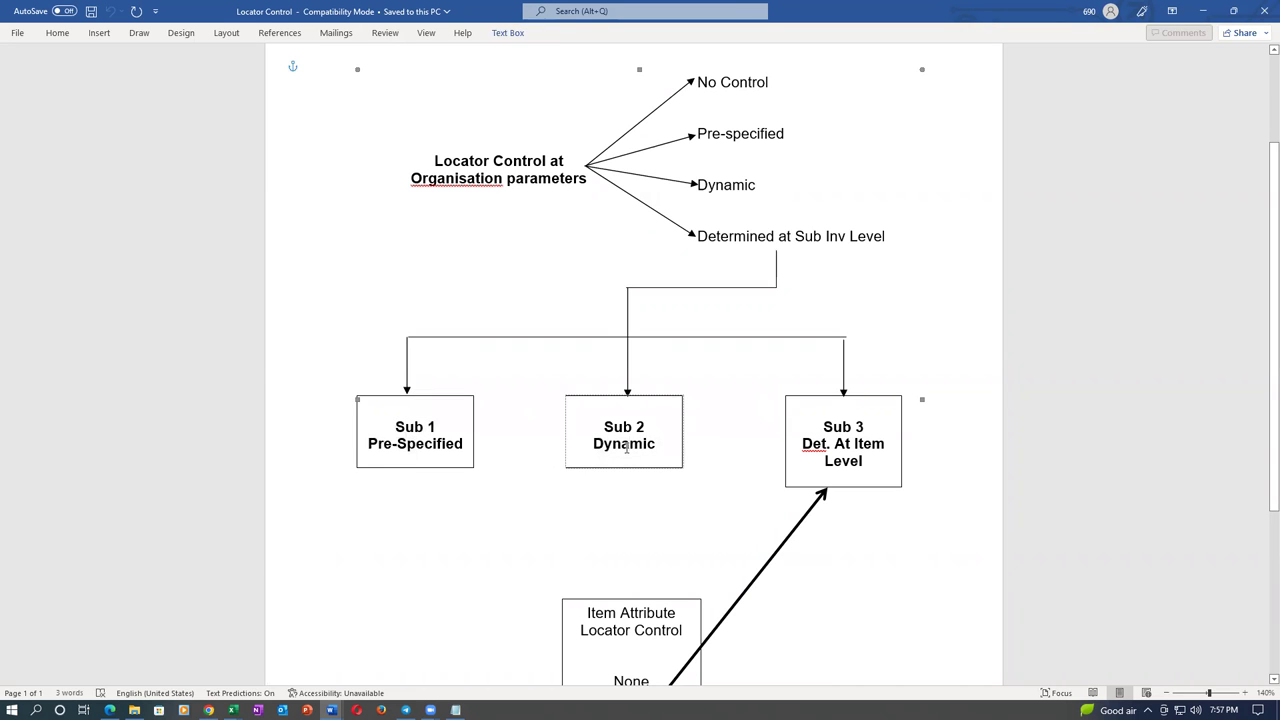
drag(622, 425, 657, 449)
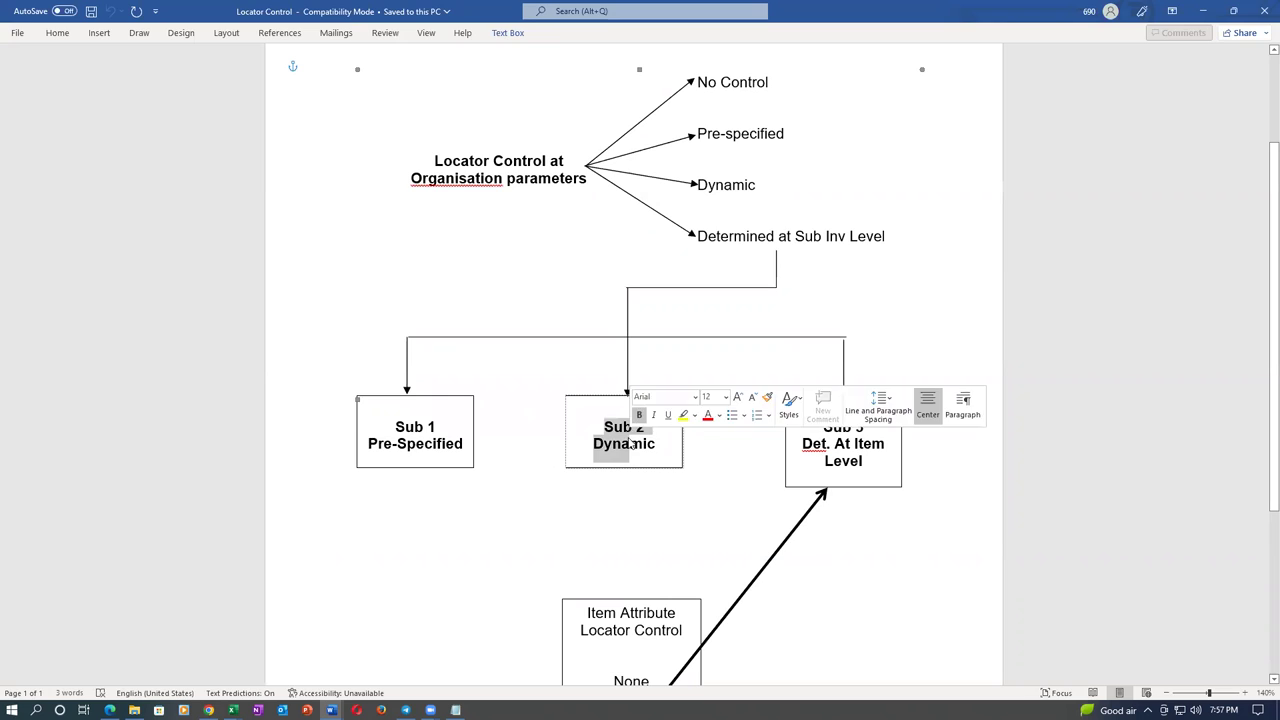
key(alt+Tab)
Step: Create a locator for the k01_item subinventory with row 4, rack 4 and bin 4, saving it with the option to create another
click(1248, 126)
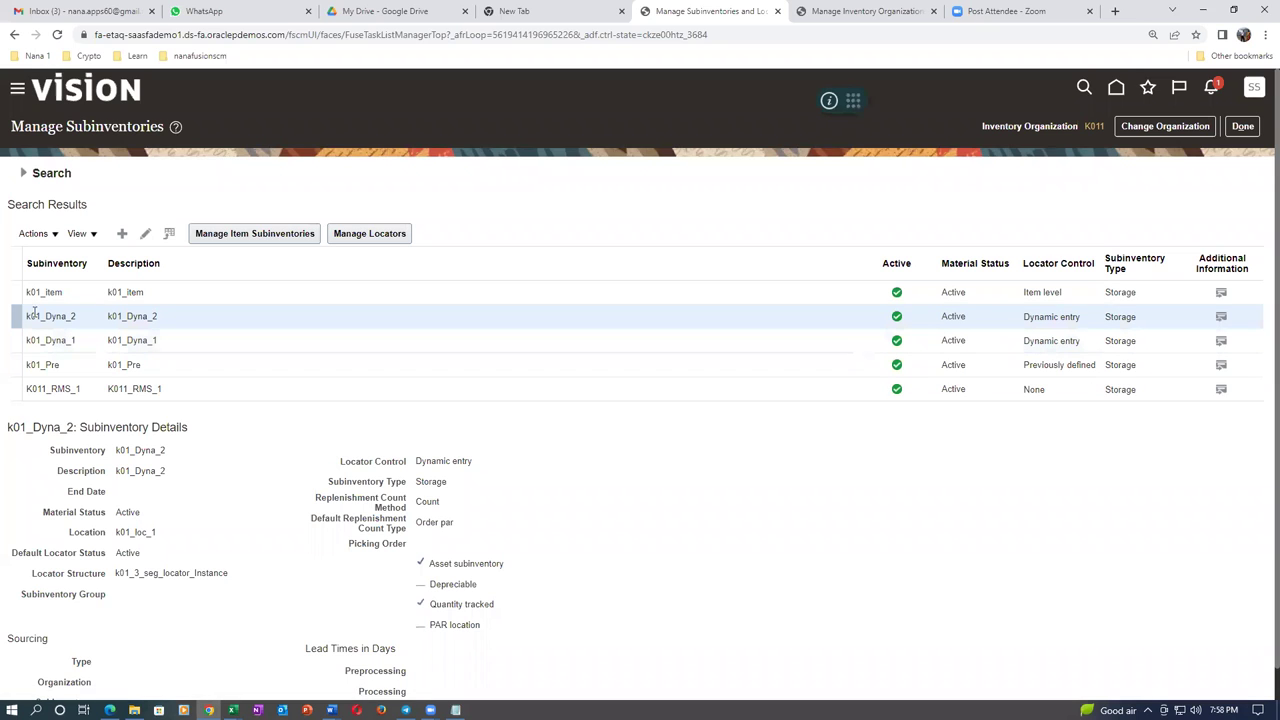
click(125, 292)
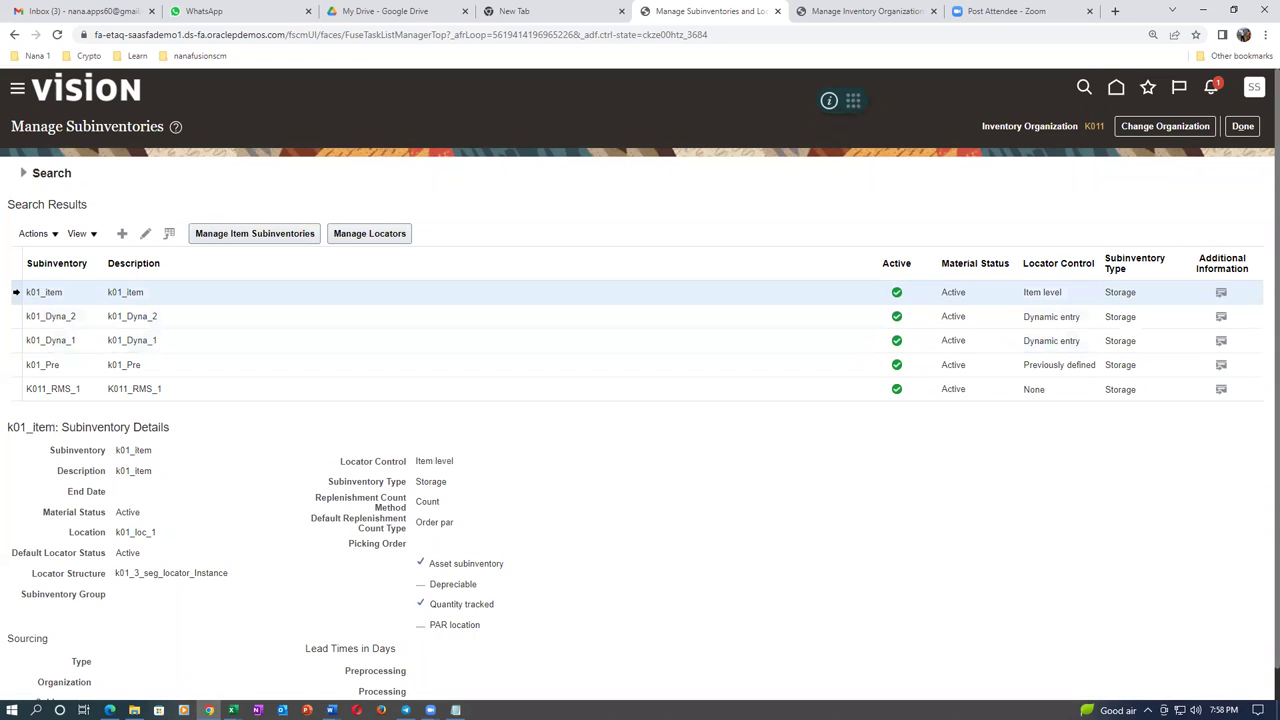
click(363, 235)
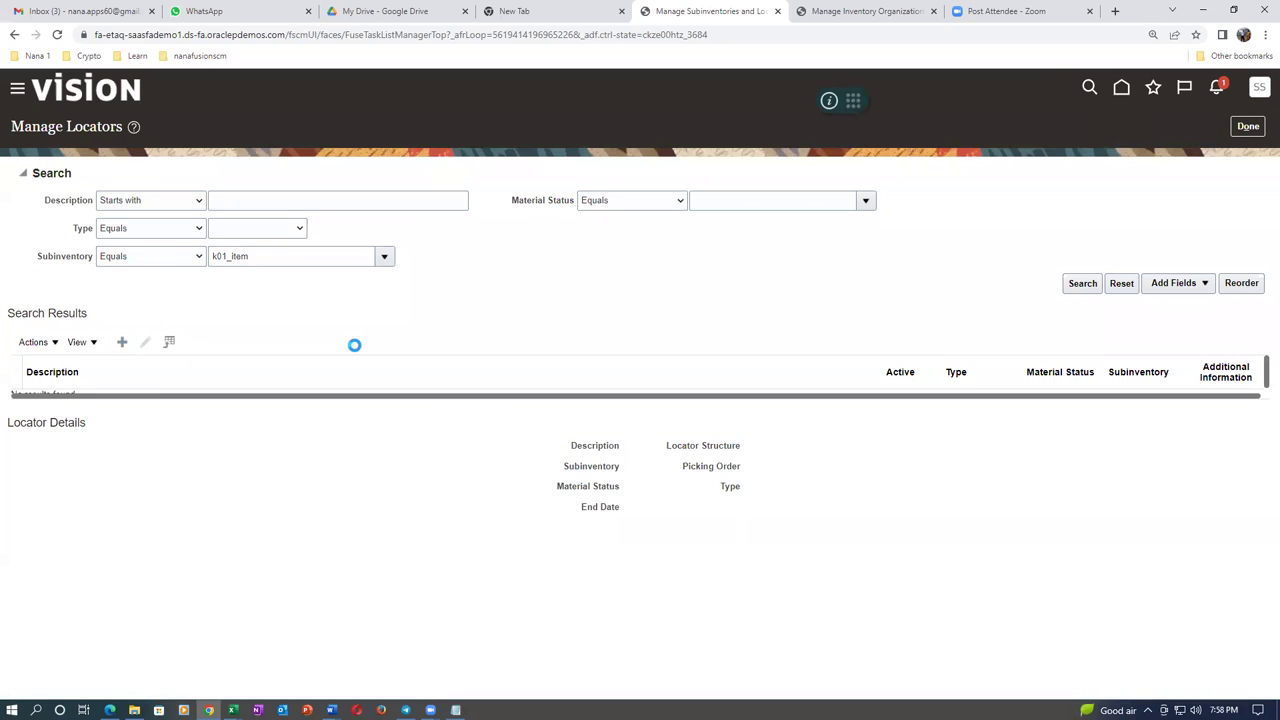
text(4)
key(Tab)
text(44)
key(Tab)
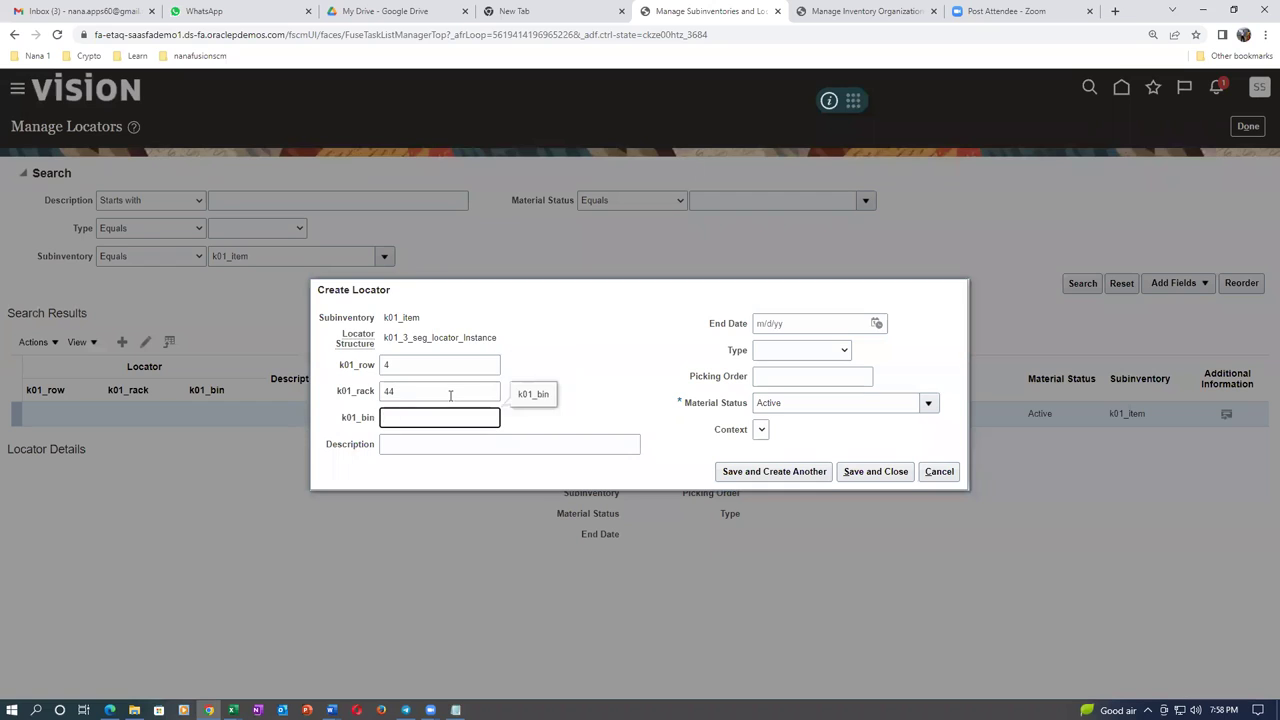
key(shift+Tab)
text(4)
key(Tab)
text(4)
key(Tab)
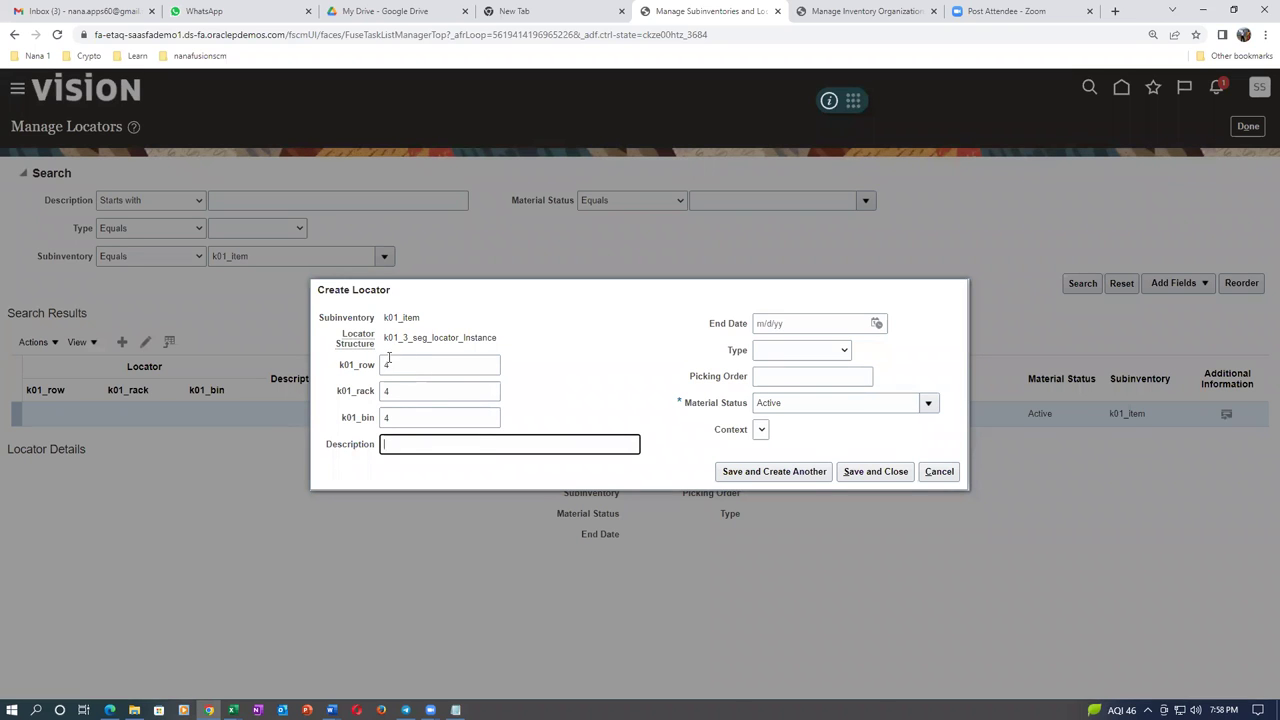
click(780, 472)
Step: Create a second k01_item locator with row 44, rack 44 and bin 44, save and close it, and return to the subinventory list
click(432, 366)
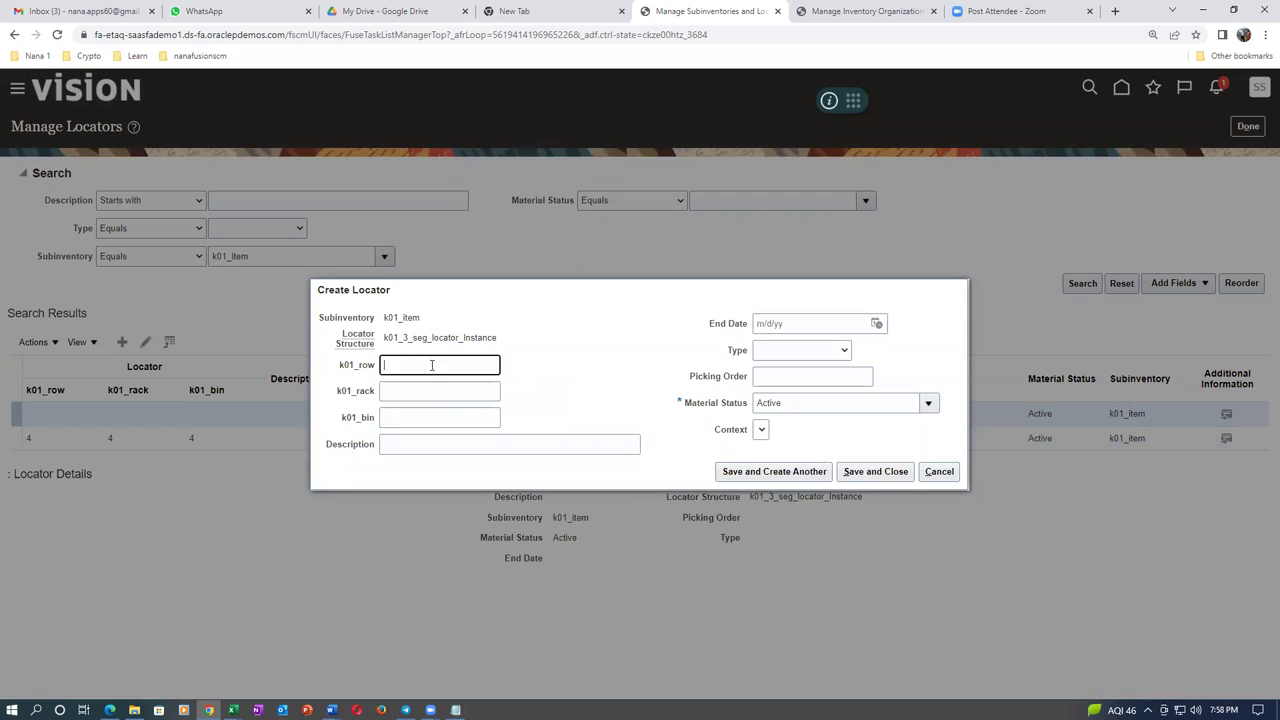
text(44)
key(Tab)
text(`44)
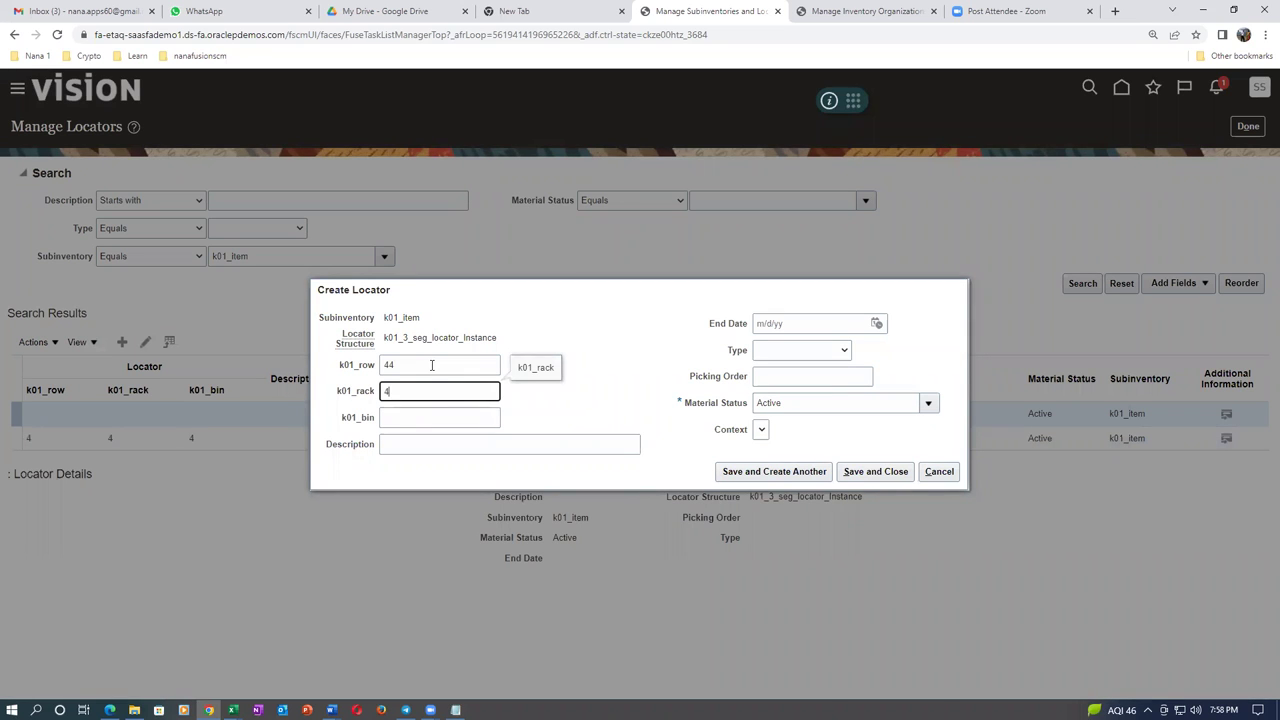
key(Tab)
text(44)
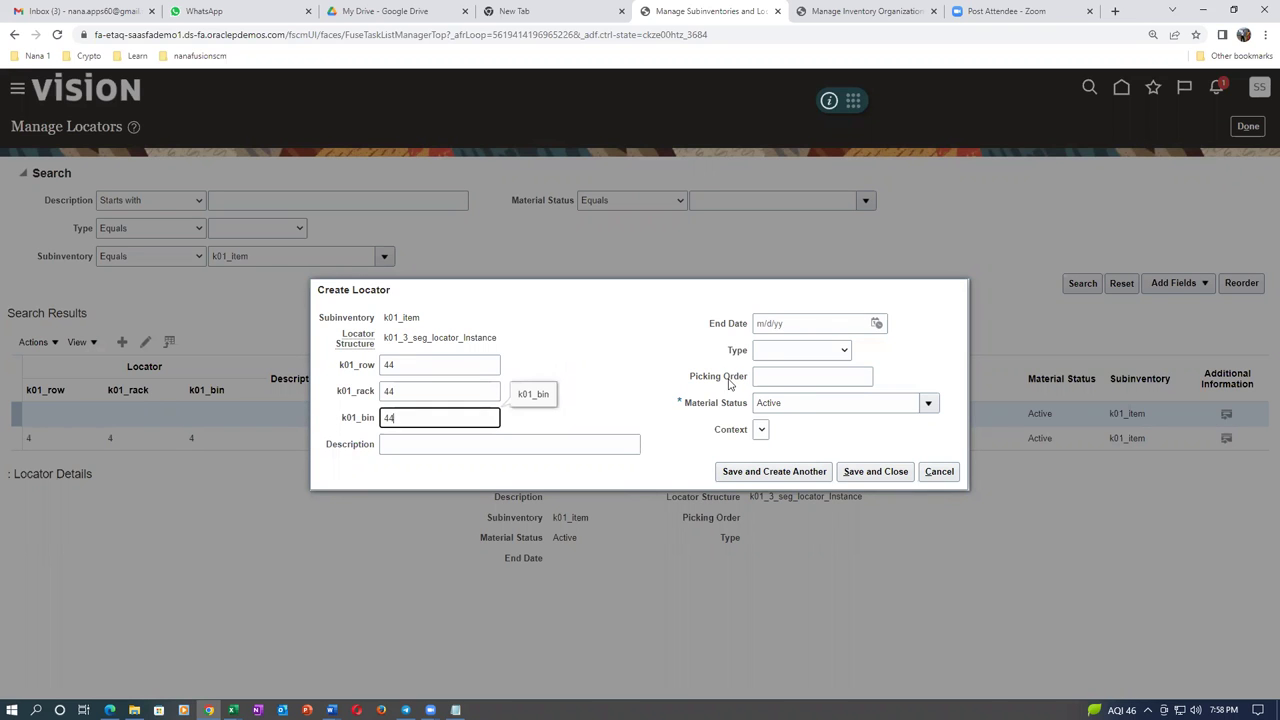
click(879, 477)
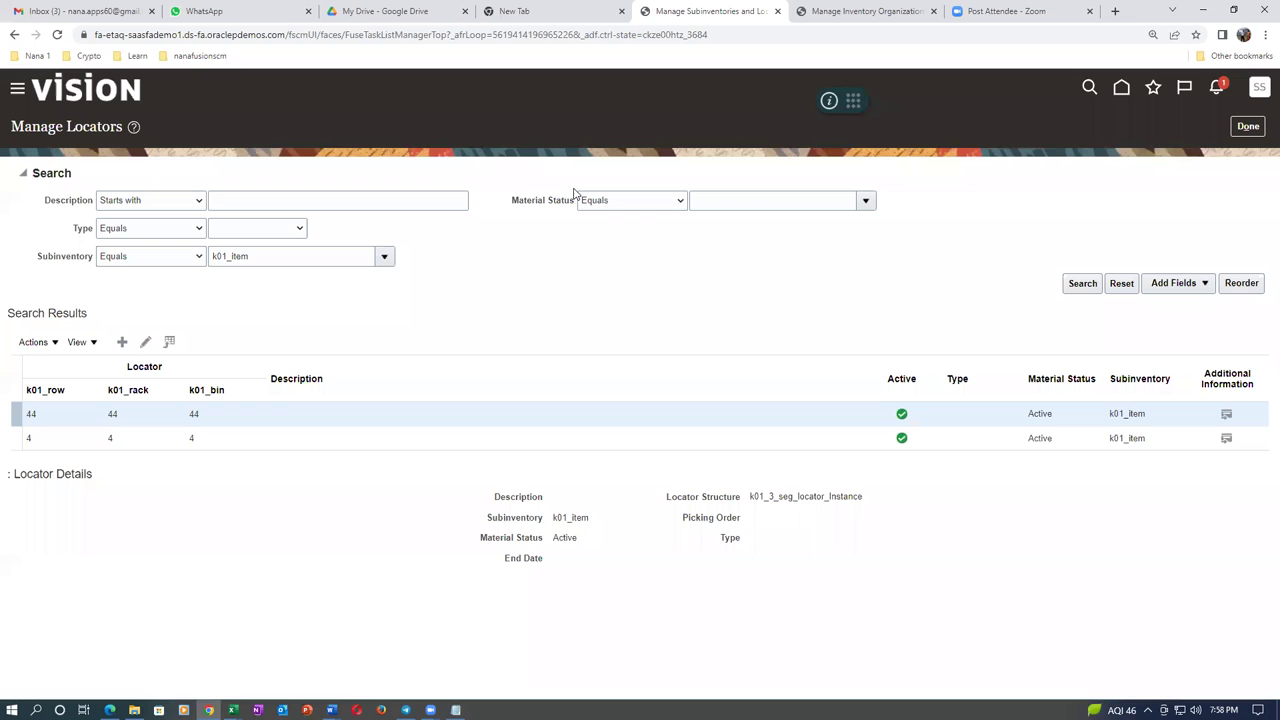
click(1248, 126)
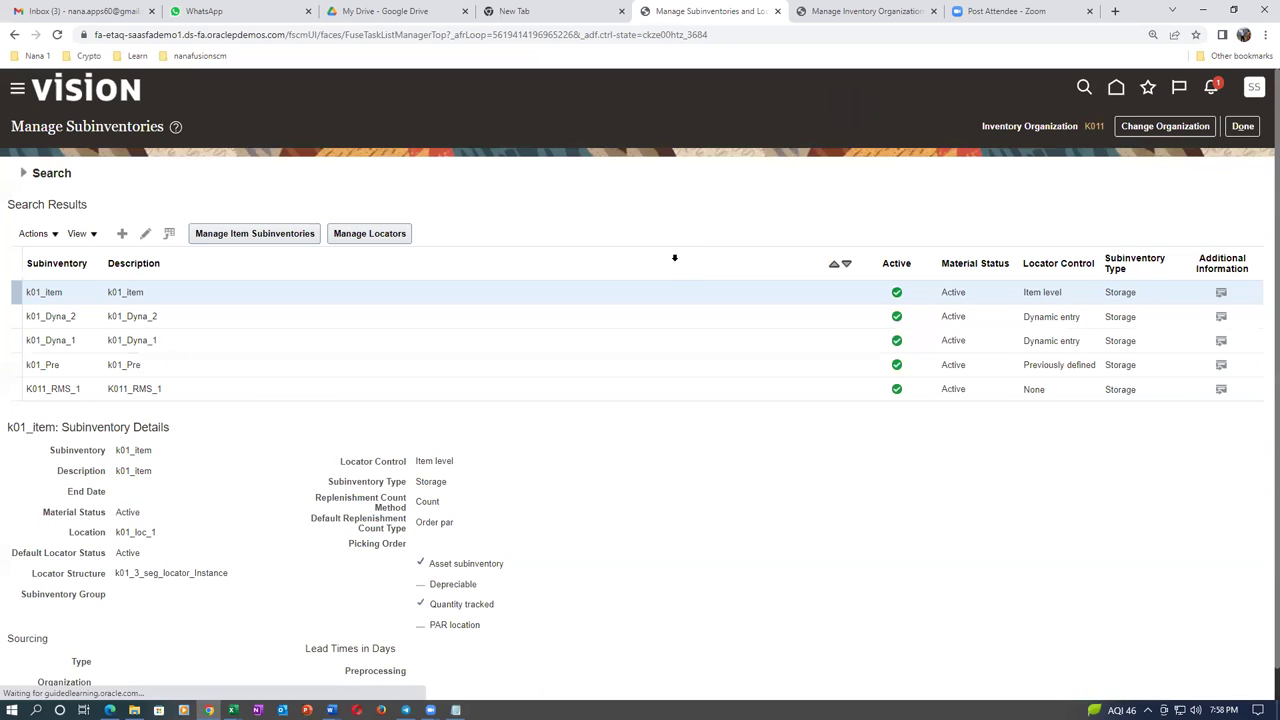
Step: Review the item-level subinventory branch of the locator control diagram in Word, and switch back to the browser
key(alt+Tab)
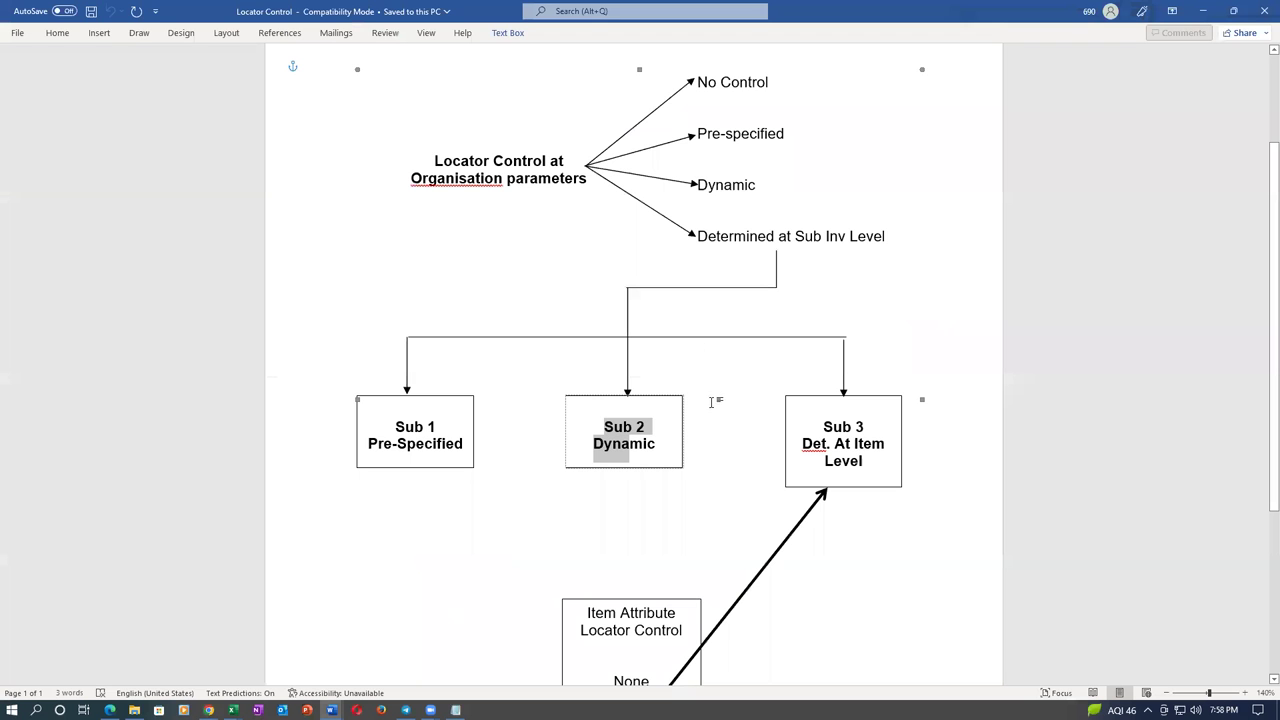
click(1032, 338)
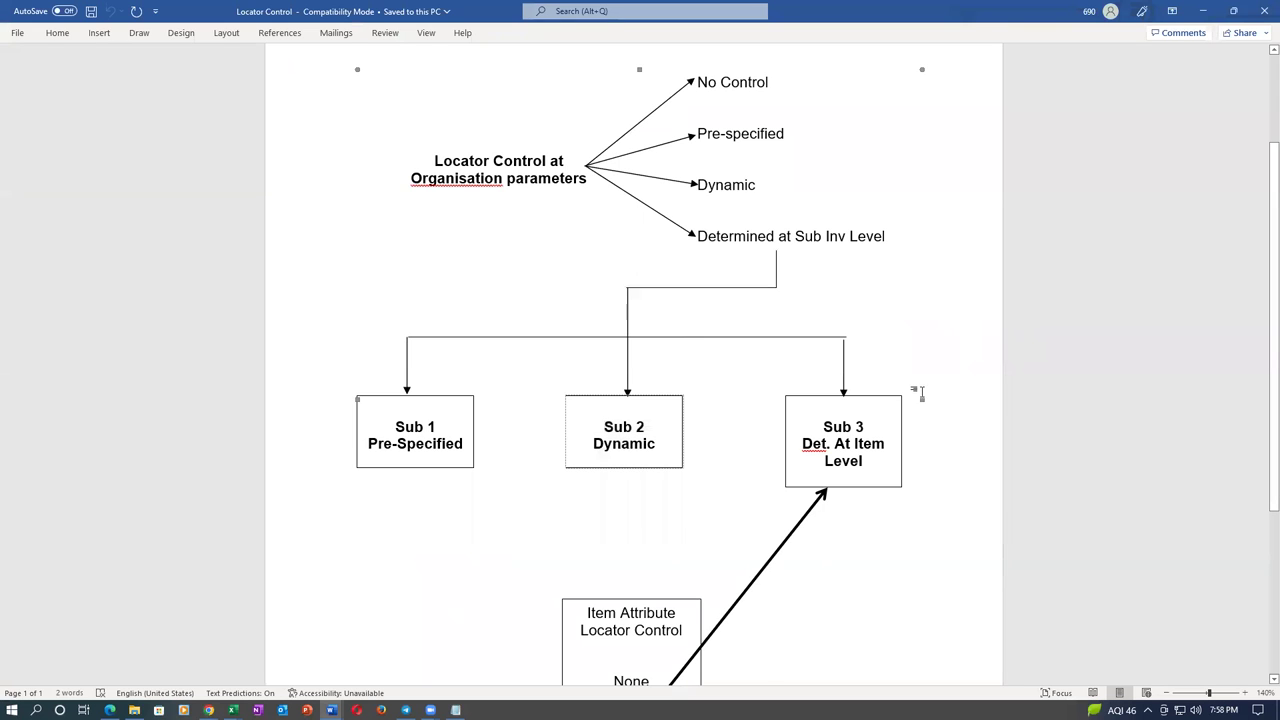
key(alt+Tab)
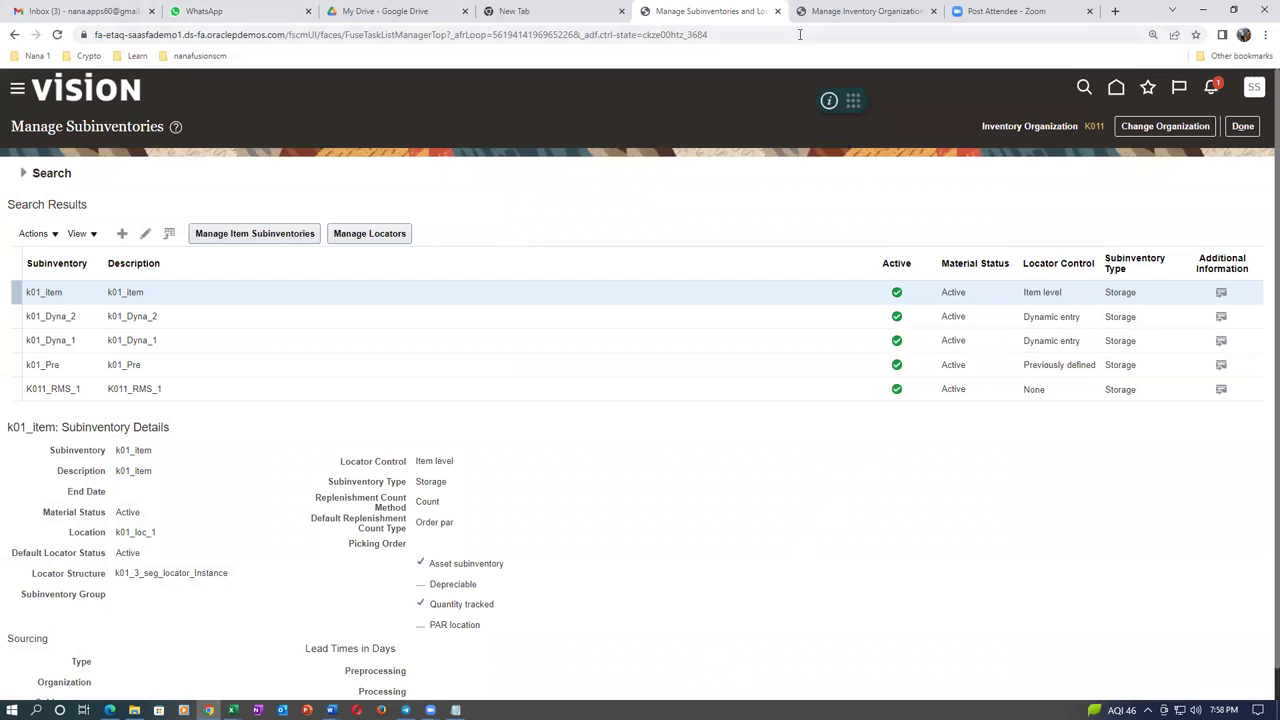
Step: Close the subinventory setup task and its search, and open the Product Information Management work area
click(1242, 127)
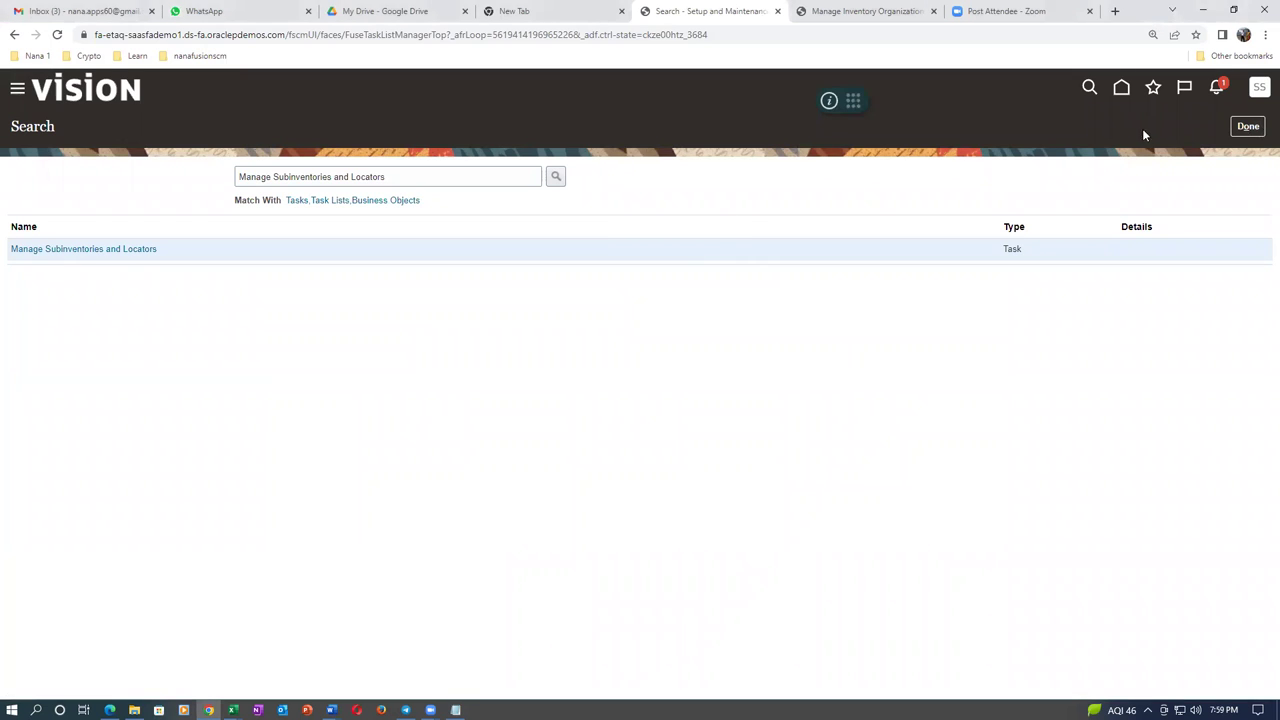
click(1247, 126)
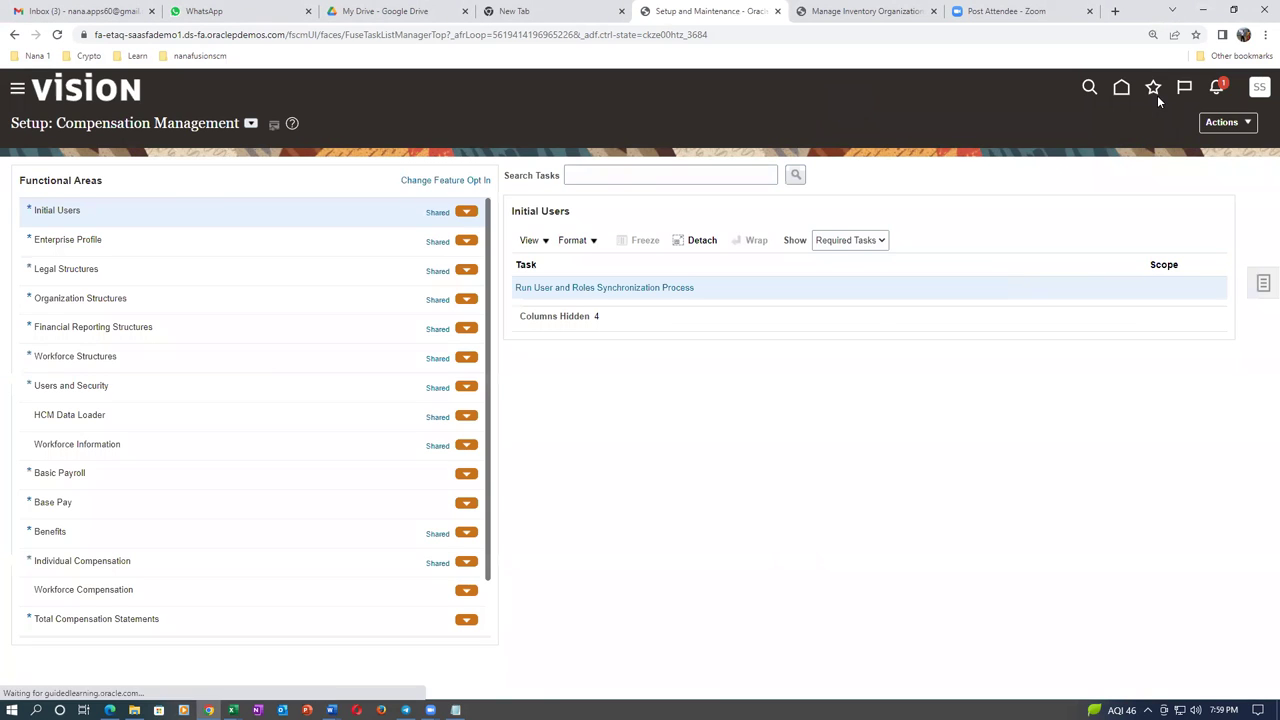
click(1158, 92)
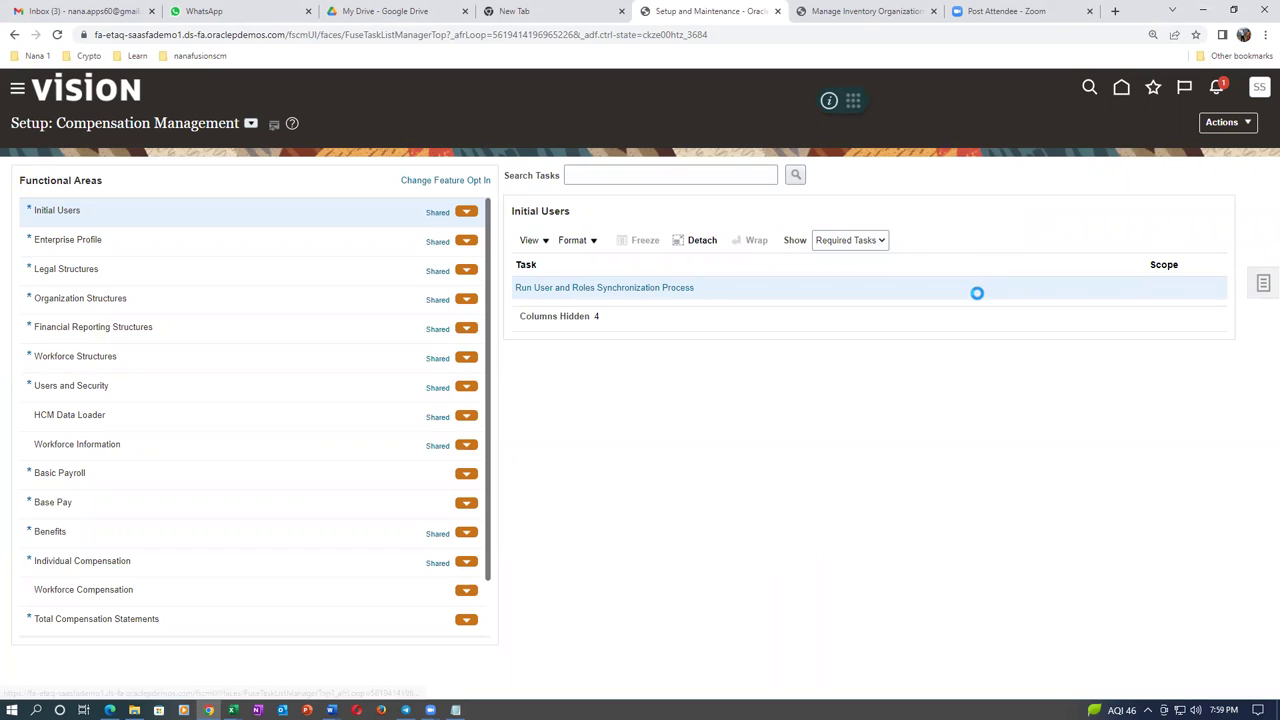
click(917, 264)
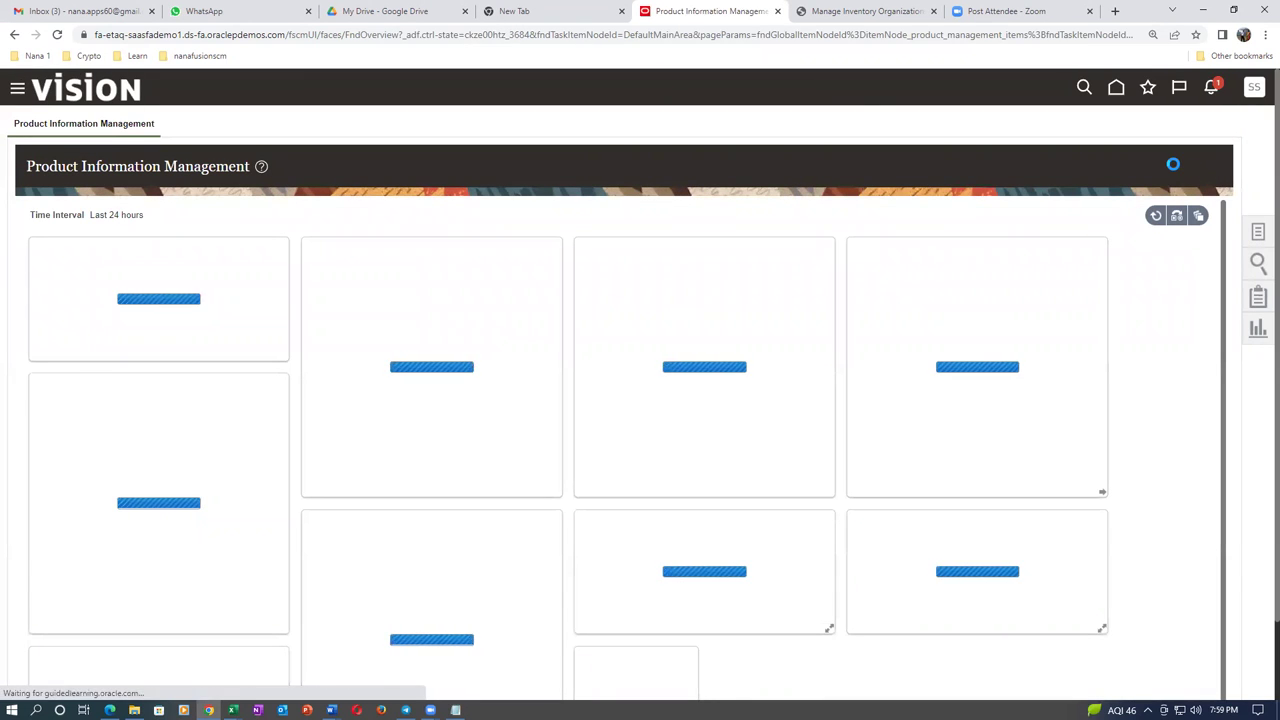
Step: Start creating one new item in organization 000 with Root Item Class and name it k0106_locator_test_1
click(1257, 232)
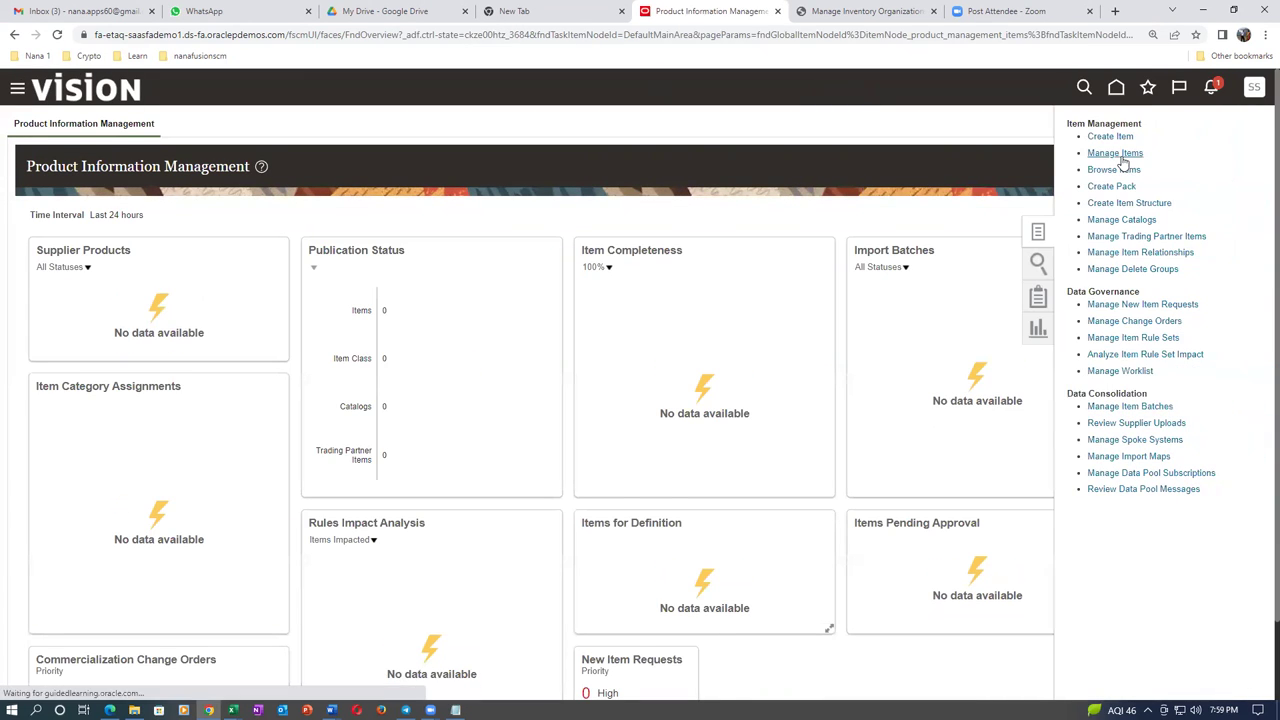
click(1110, 136)
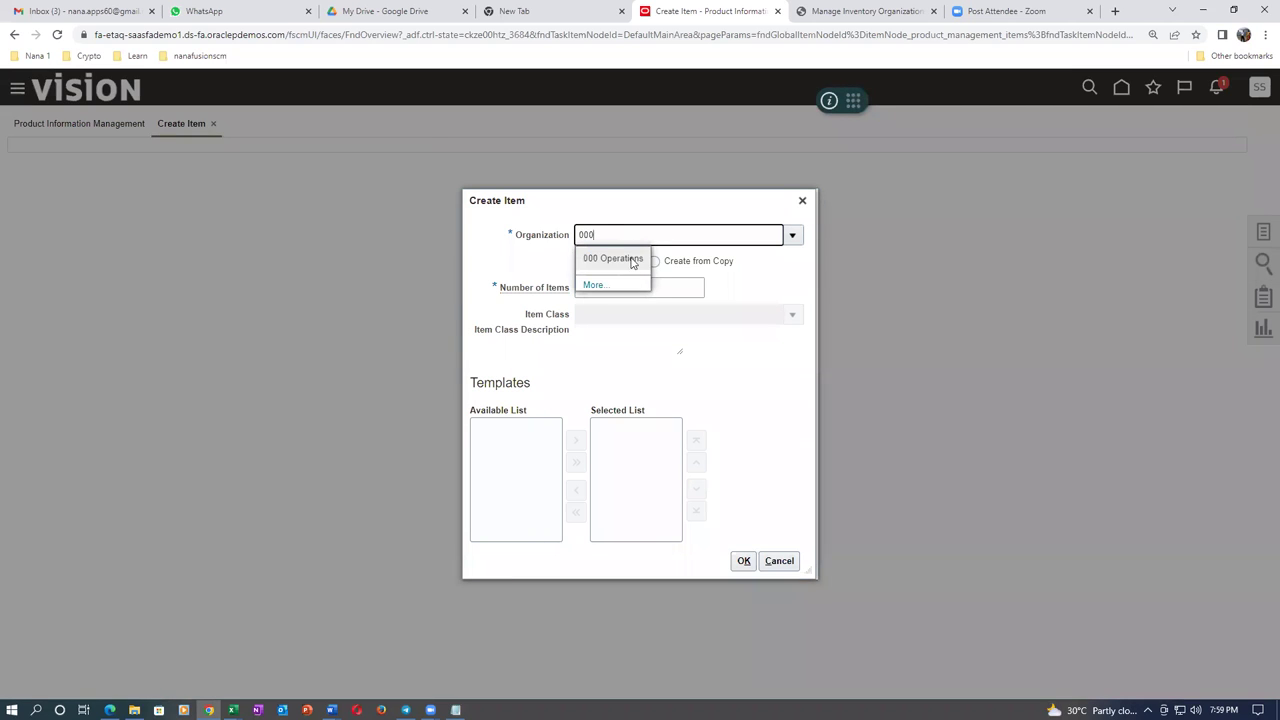
click(628, 259)
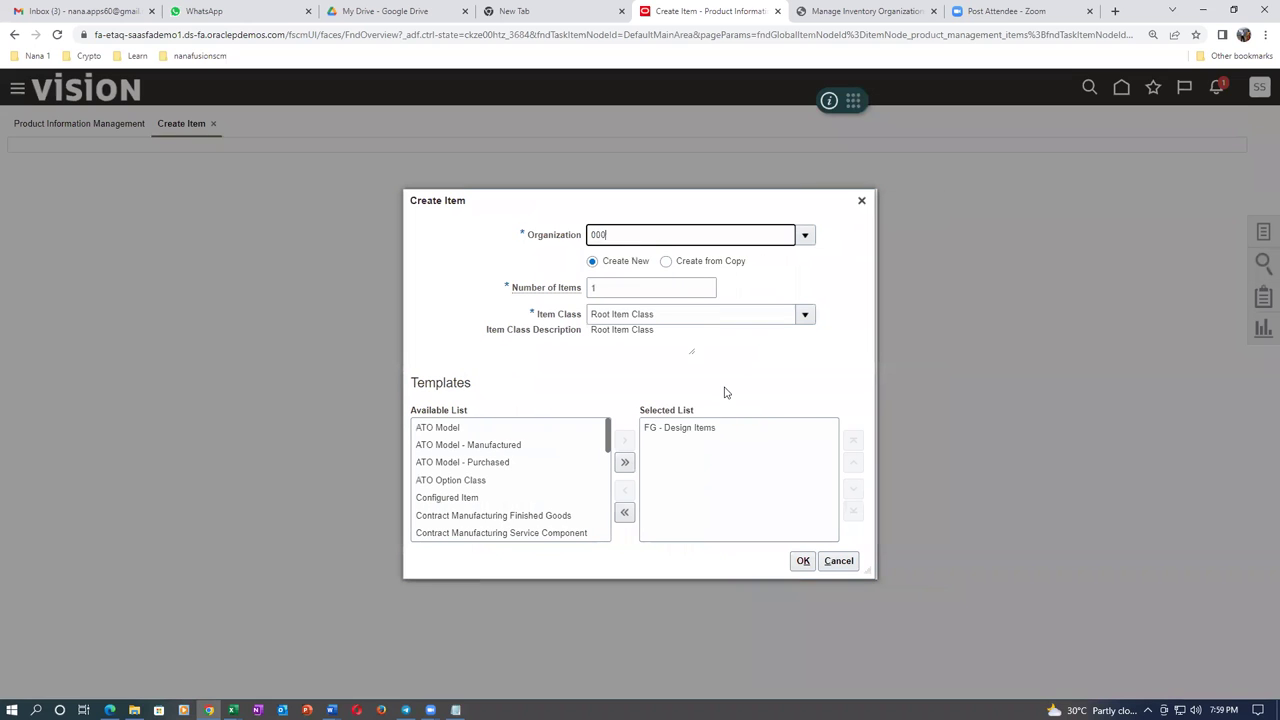
click(803, 560)
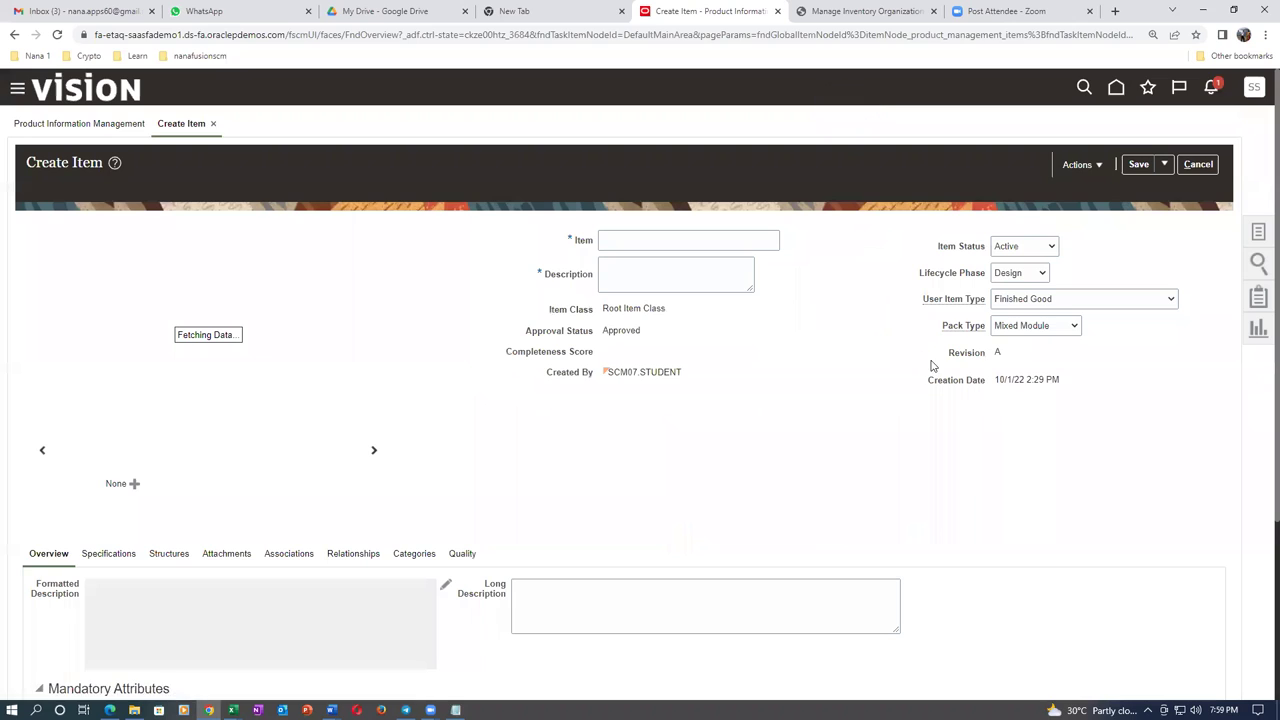
click(644, 237)
text(k0106_locator_test_1)
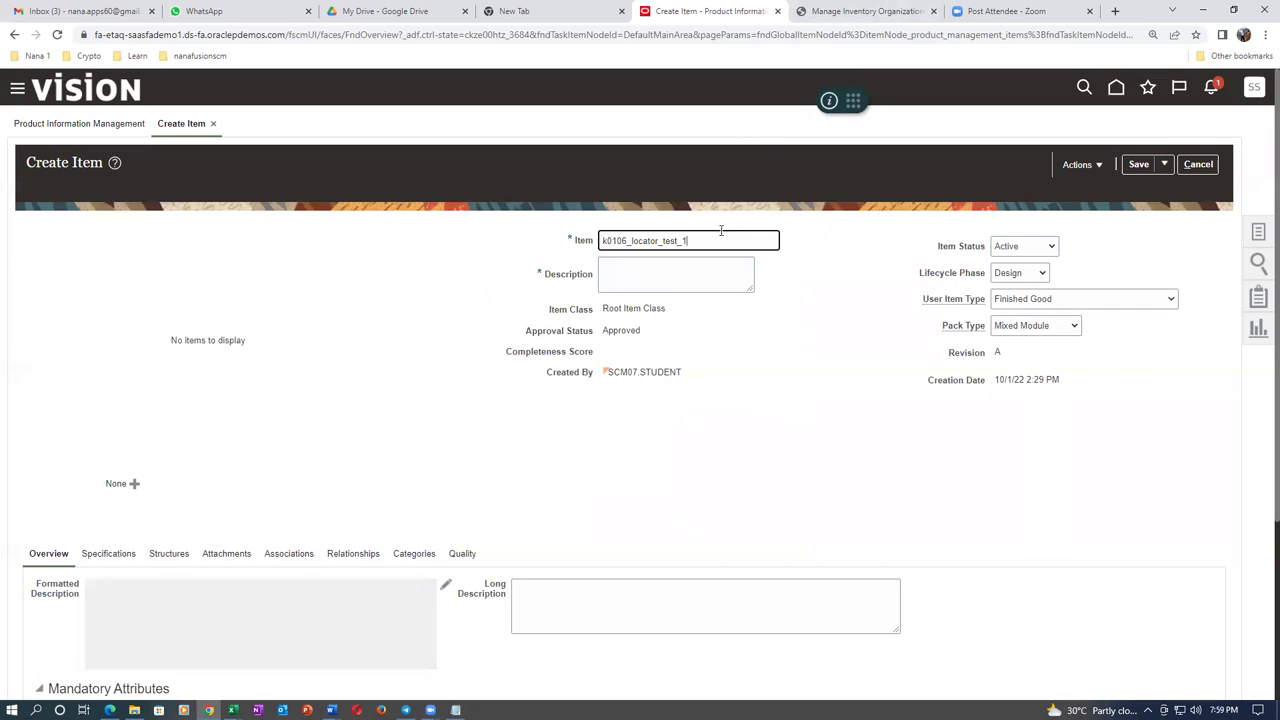
Step: Copy the item's name, k0106_locator_test_1, into its Description
drag(719, 240, 522, 261)
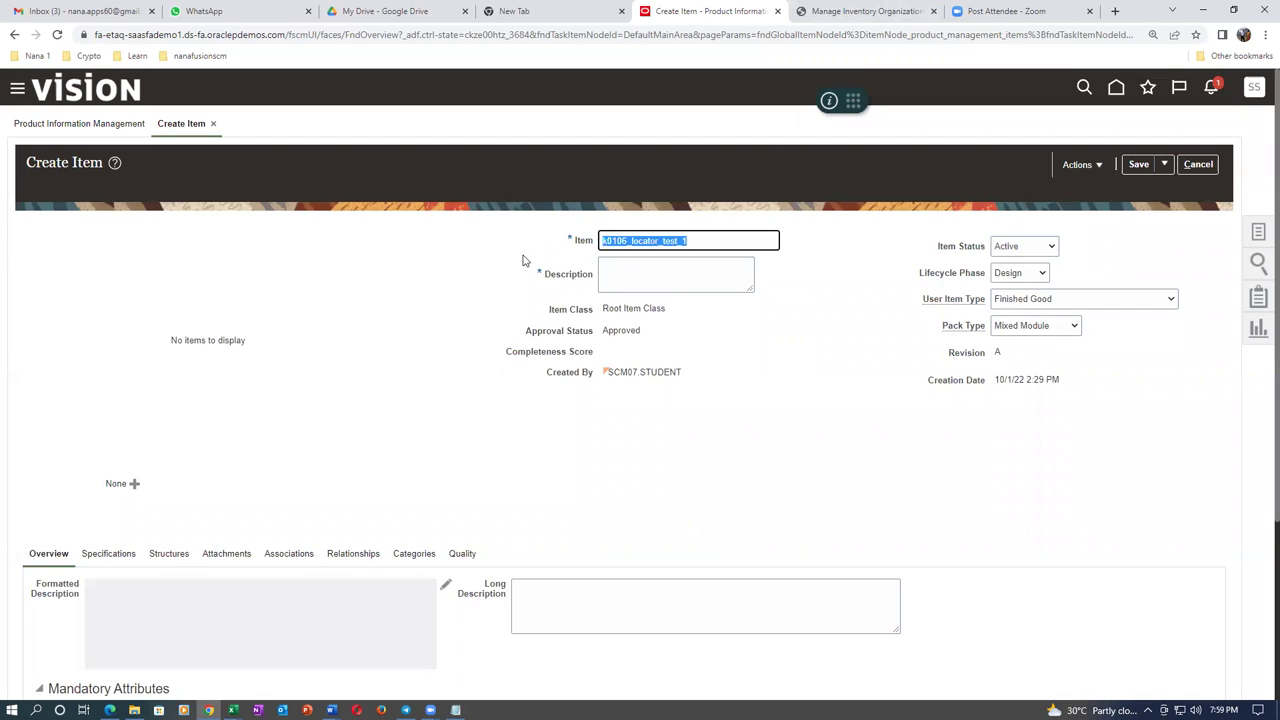
key(ctrl+c)
click(684, 278)
key(ctrl+v)
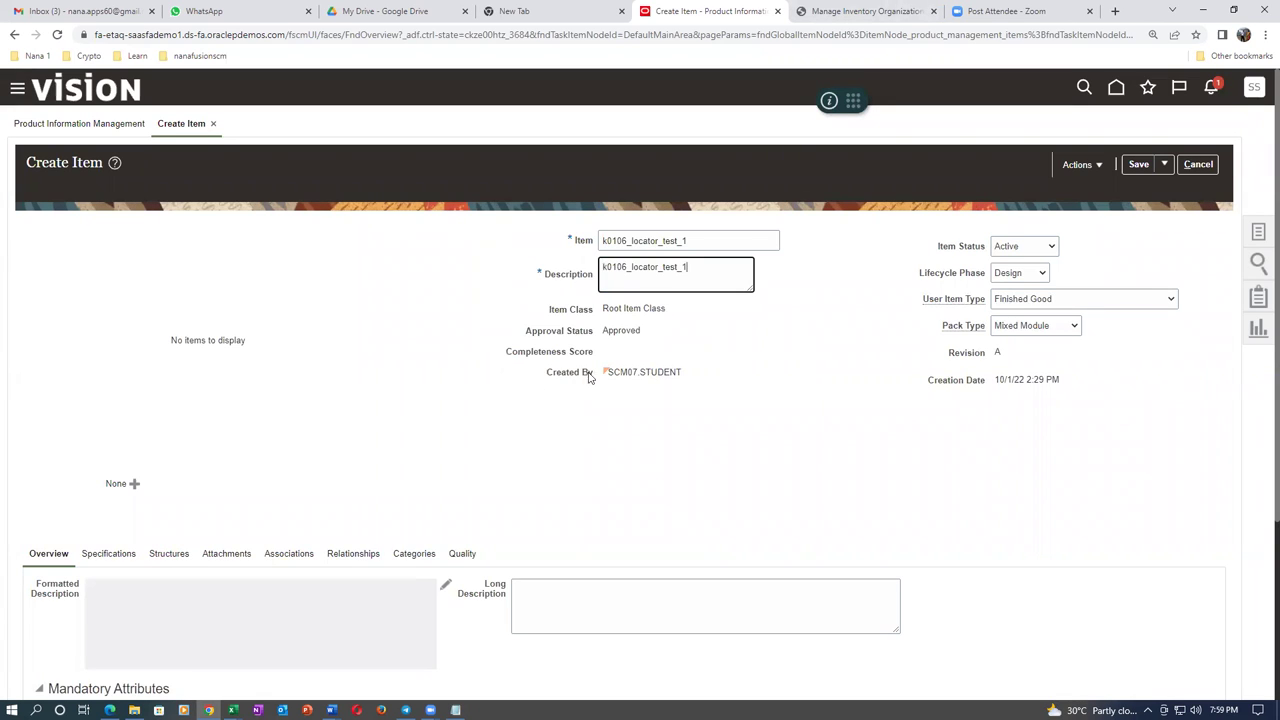
Step: Search the organizations for k01 and associate the new item with organization K011
scroll(470, 378, down, 2)
click(288, 354)
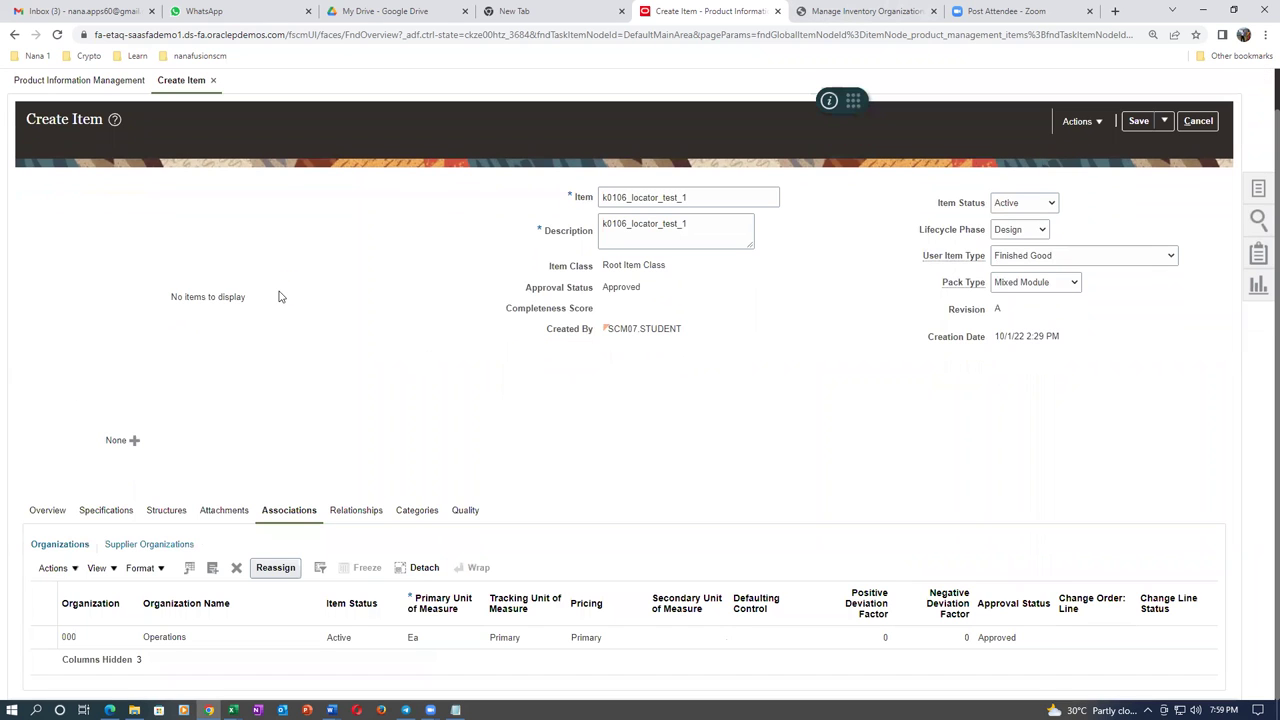
click(53, 568)
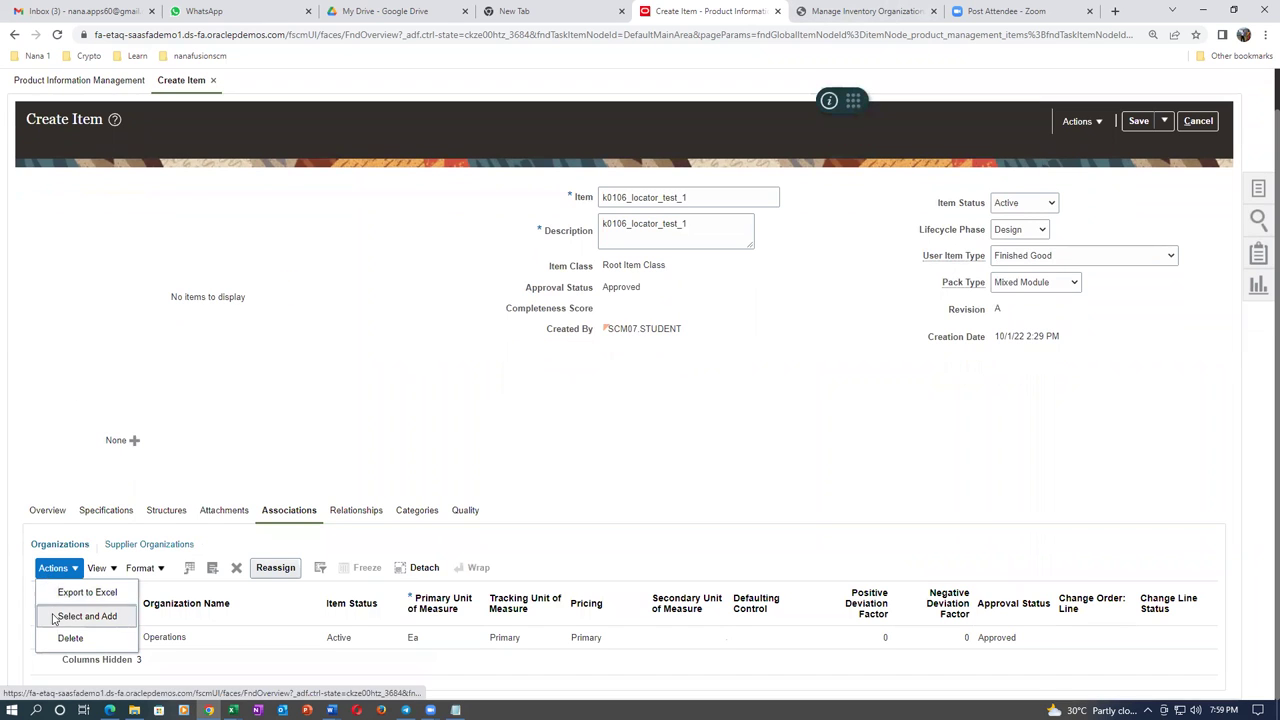
click(56, 615)
click(658, 265)
text(k01)
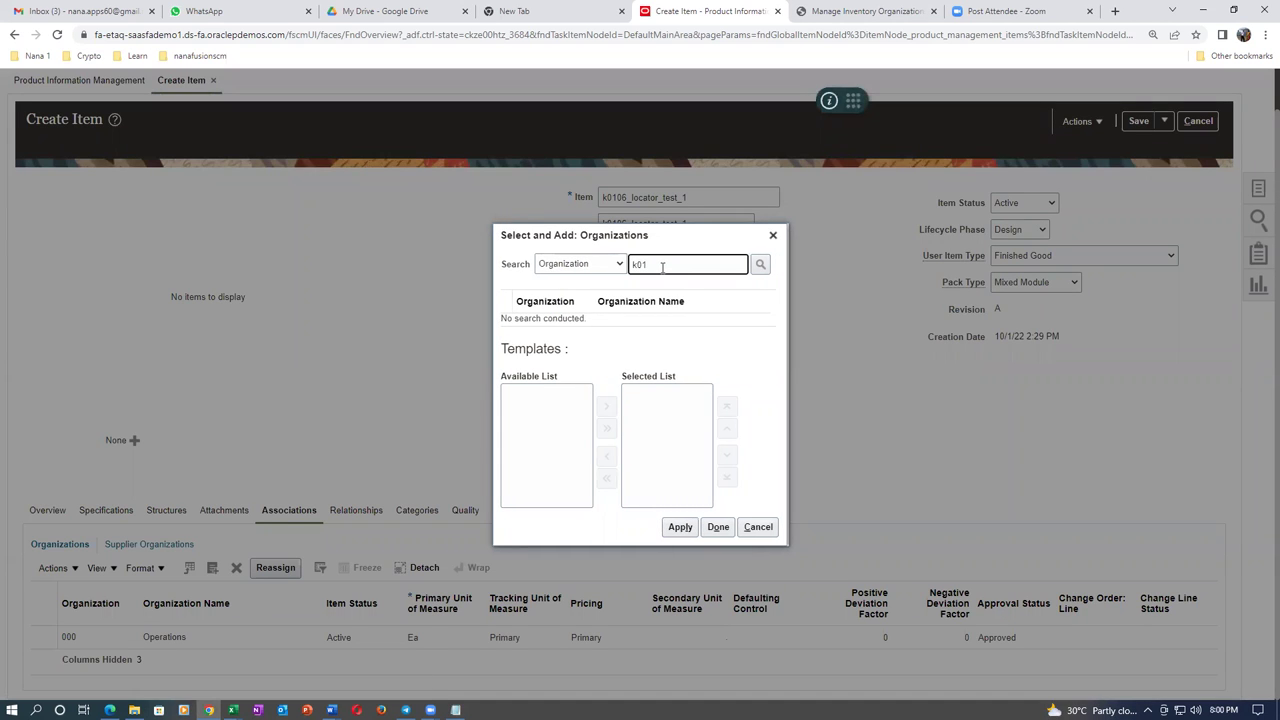
key(Return)
click(580, 320)
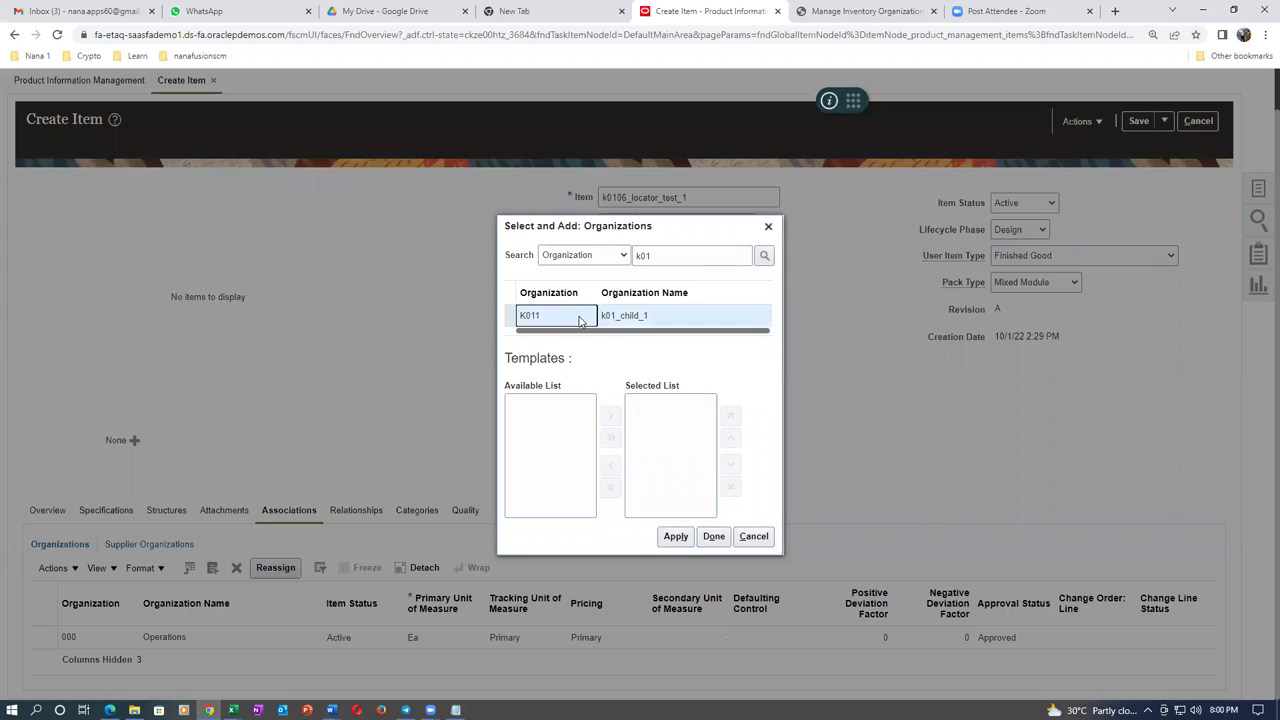
click(713, 536)
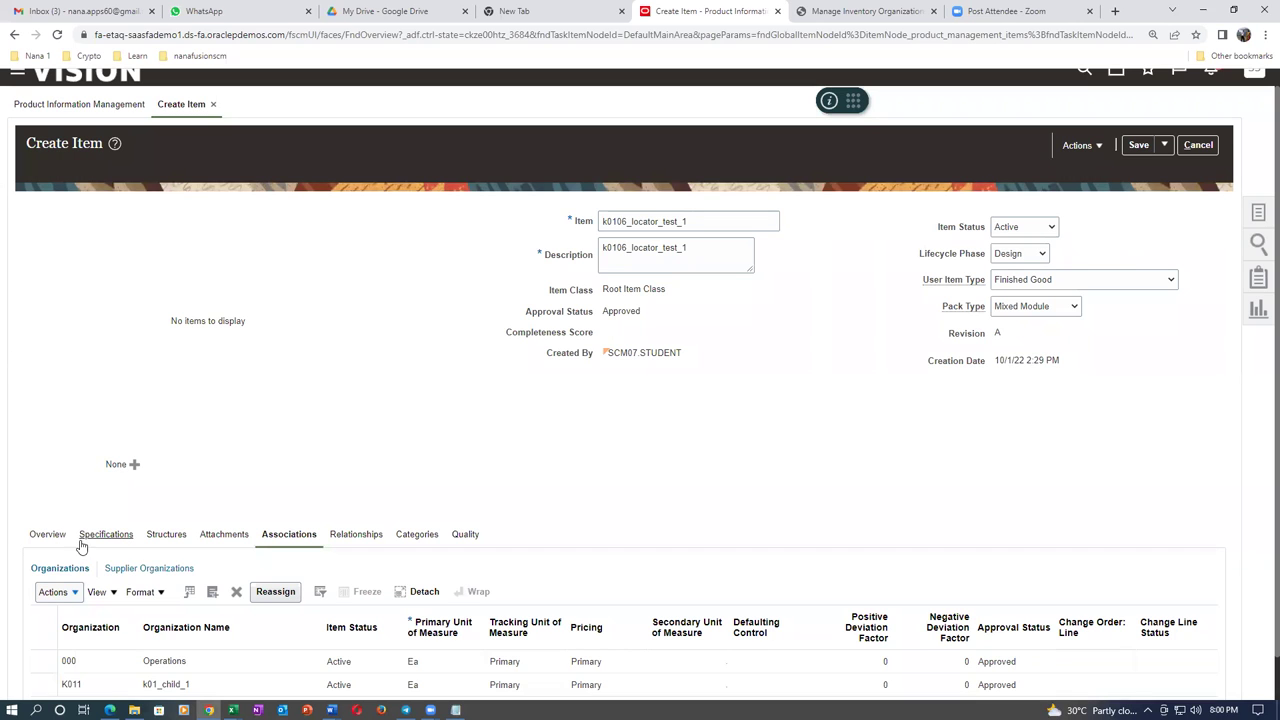
Step: Open the item's Inventory specifications and examine the Stock Locator Control setting in the Locator section
click(106, 532)
scroll(40, 497, down, 3)
click(41, 493)
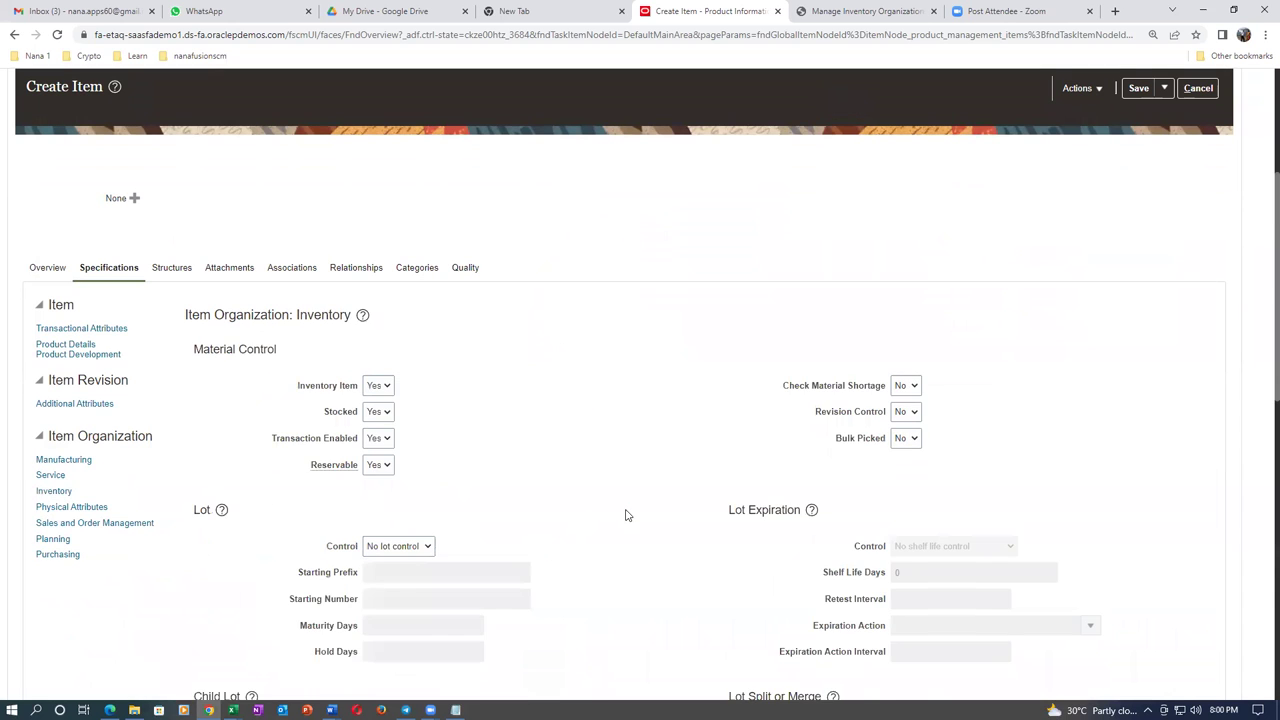
scroll(627, 515, down, 8)
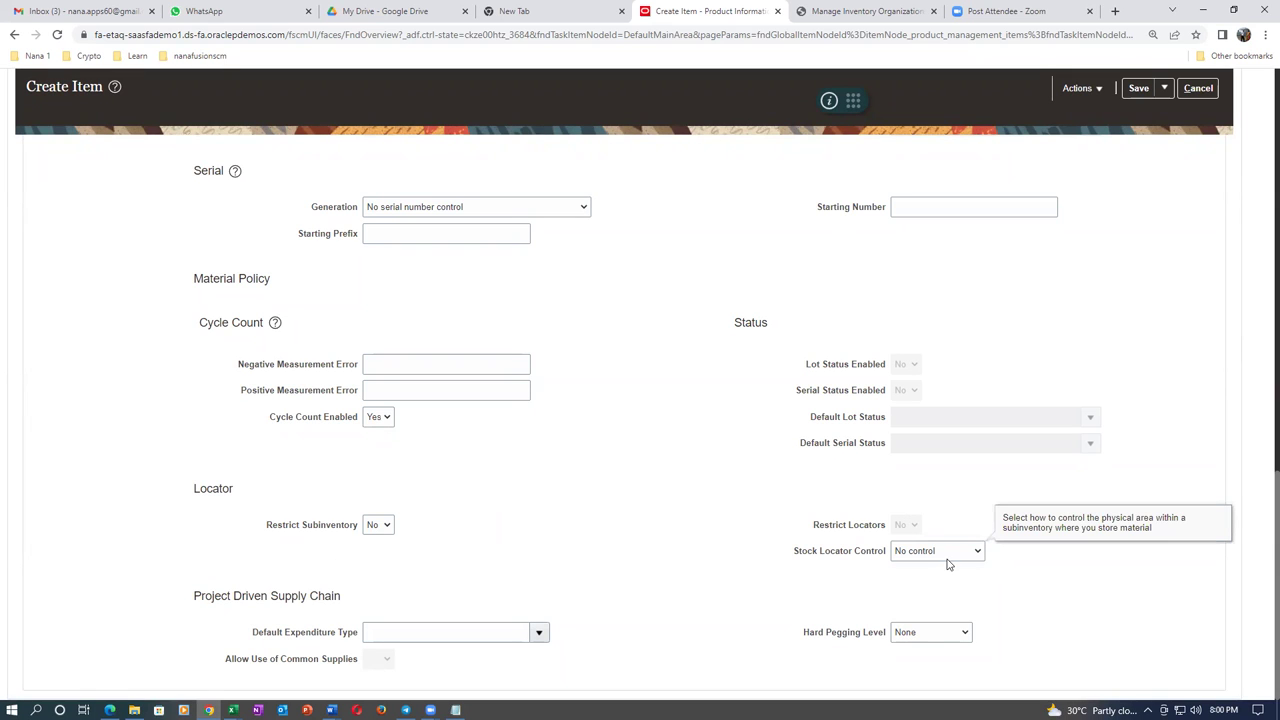
Step: Switch to Word to compare the item attribute locator control options with the Sub 3 branch of the diagram, and return to the browser
key(alt+Tab)
key(Escape)
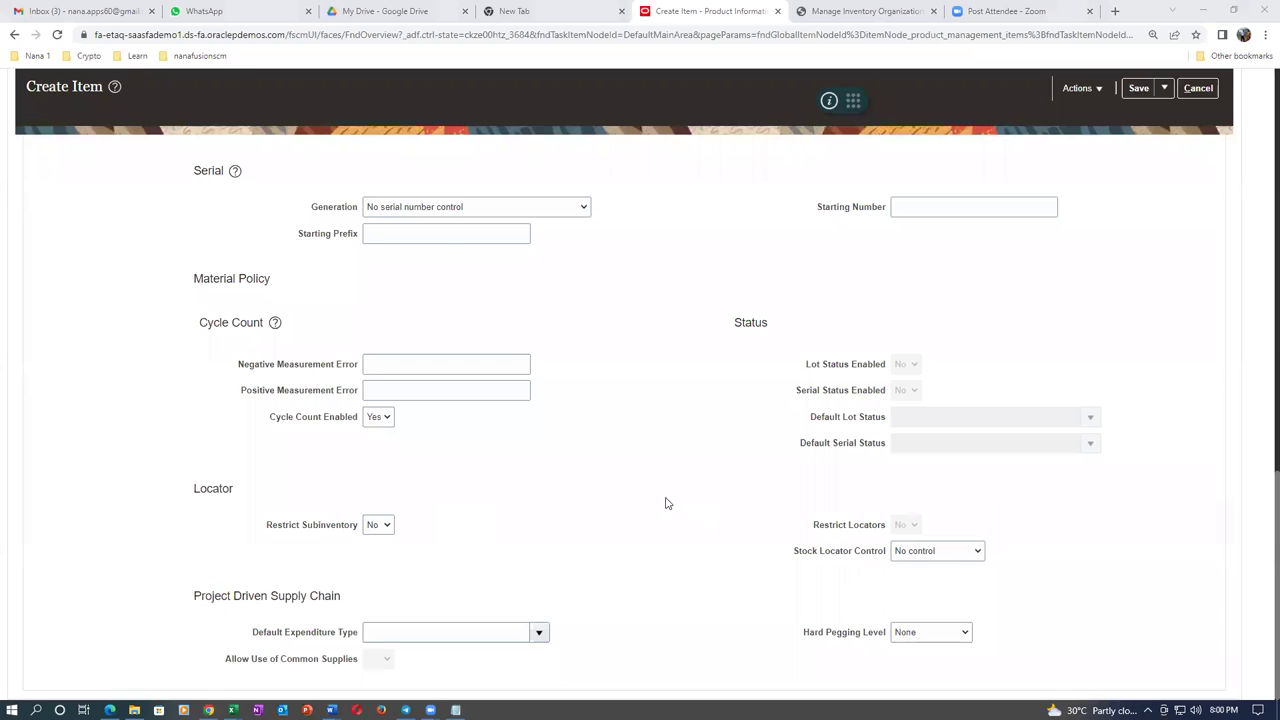
key(alt+Tab)
key(alt+Tab)
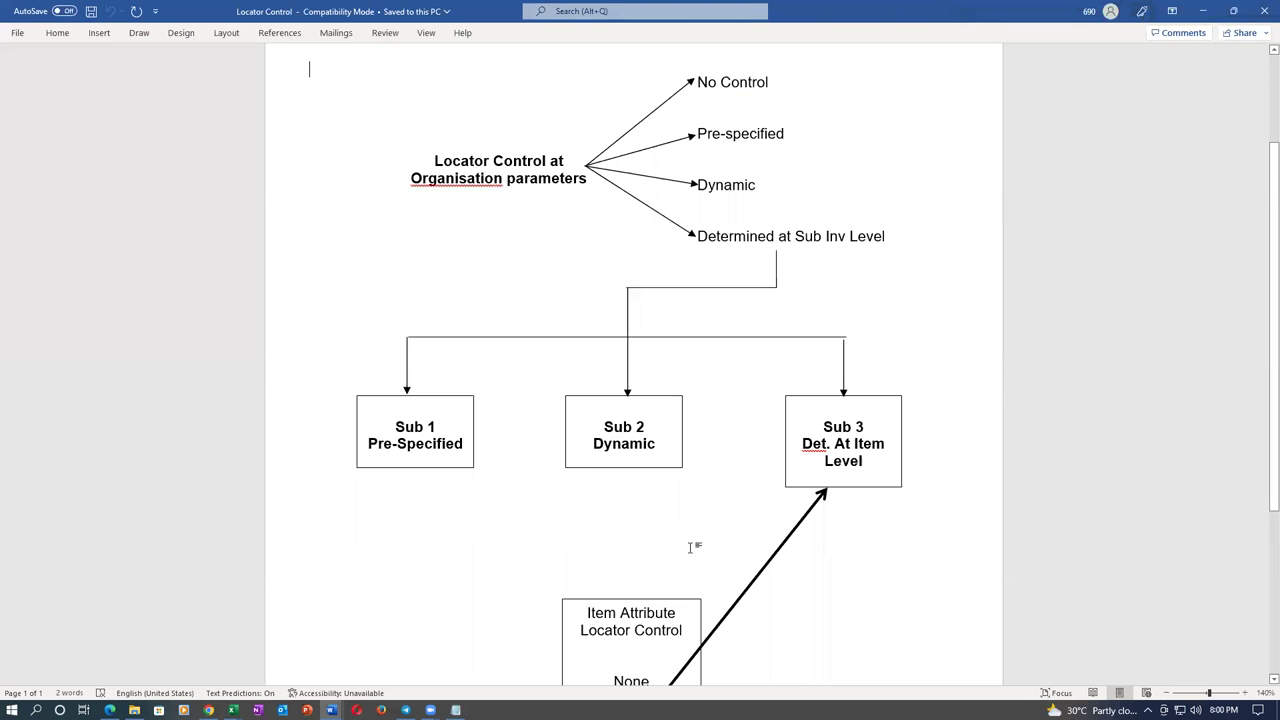
scroll(651, 591, down, 1)
drag(621, 591, 640, 590)
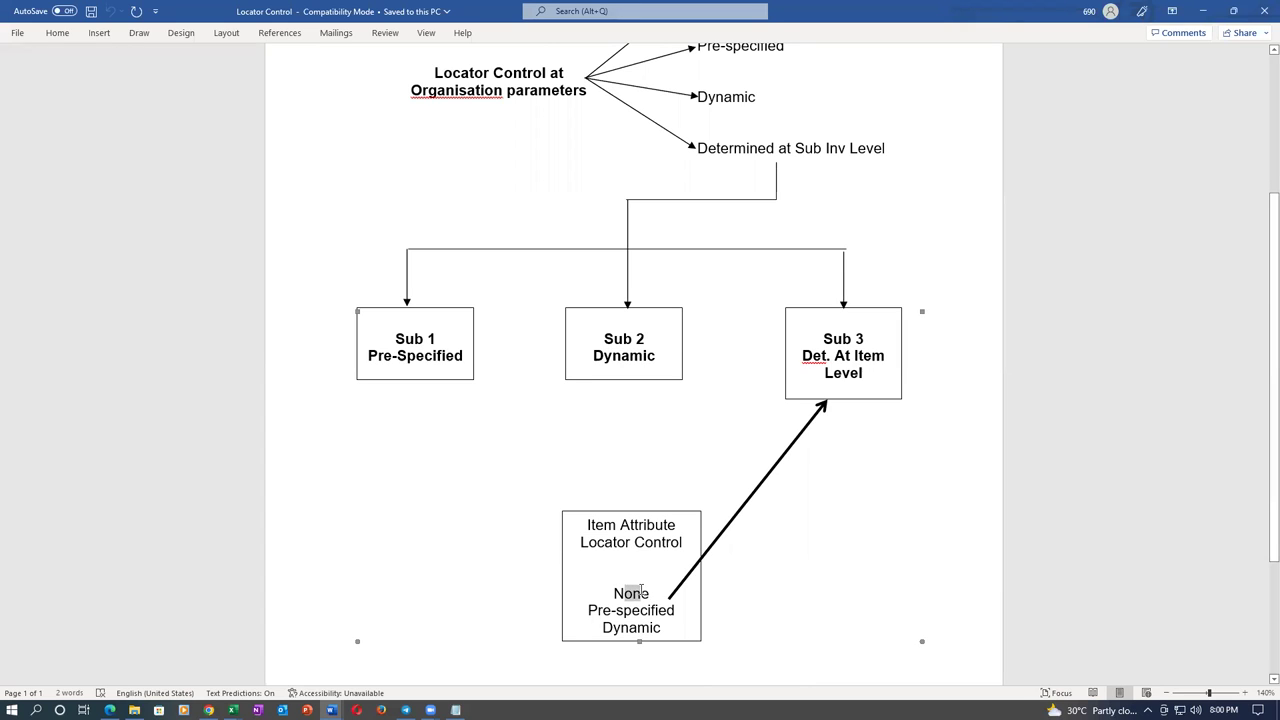
drag(640, 590, 640, 590)
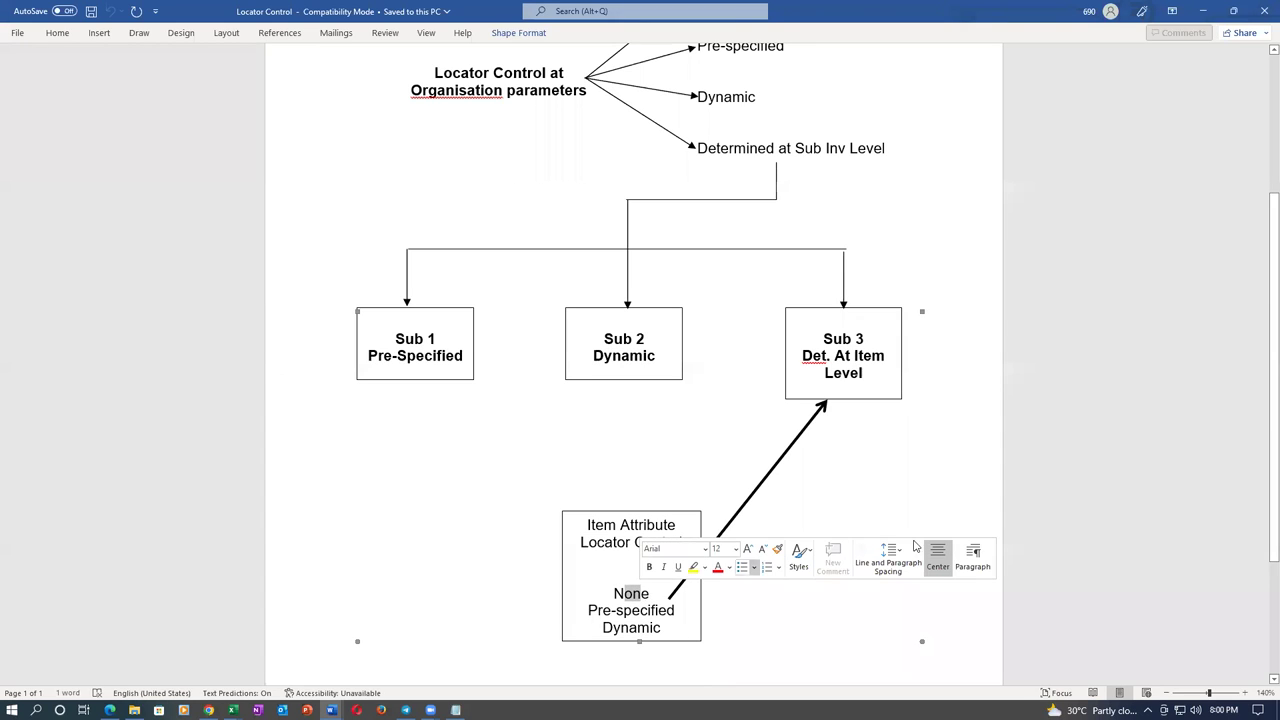
click(877, 494)
scroll(877, 492, up, 2)
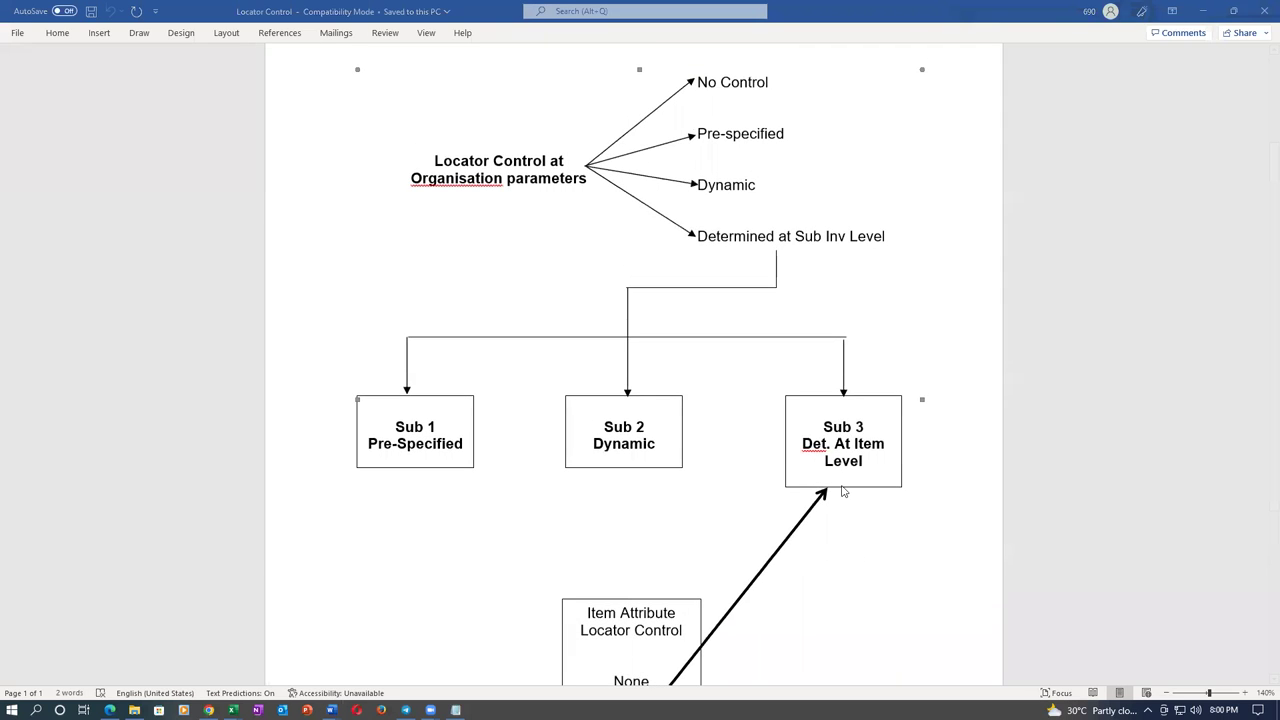
key(alt+Tab)
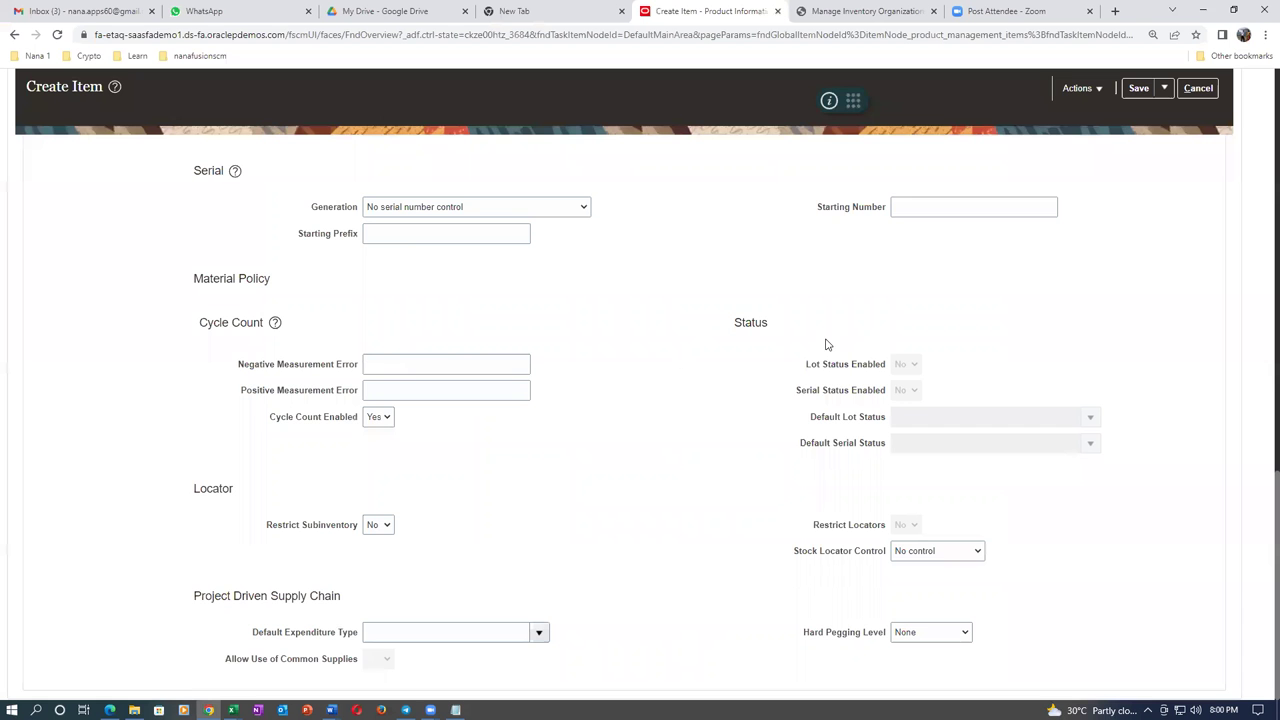
Step: Save and close the new item k0106_locator_test_1
scroll(829, 348, up, 3)
scroll(829, 348, up, 5)
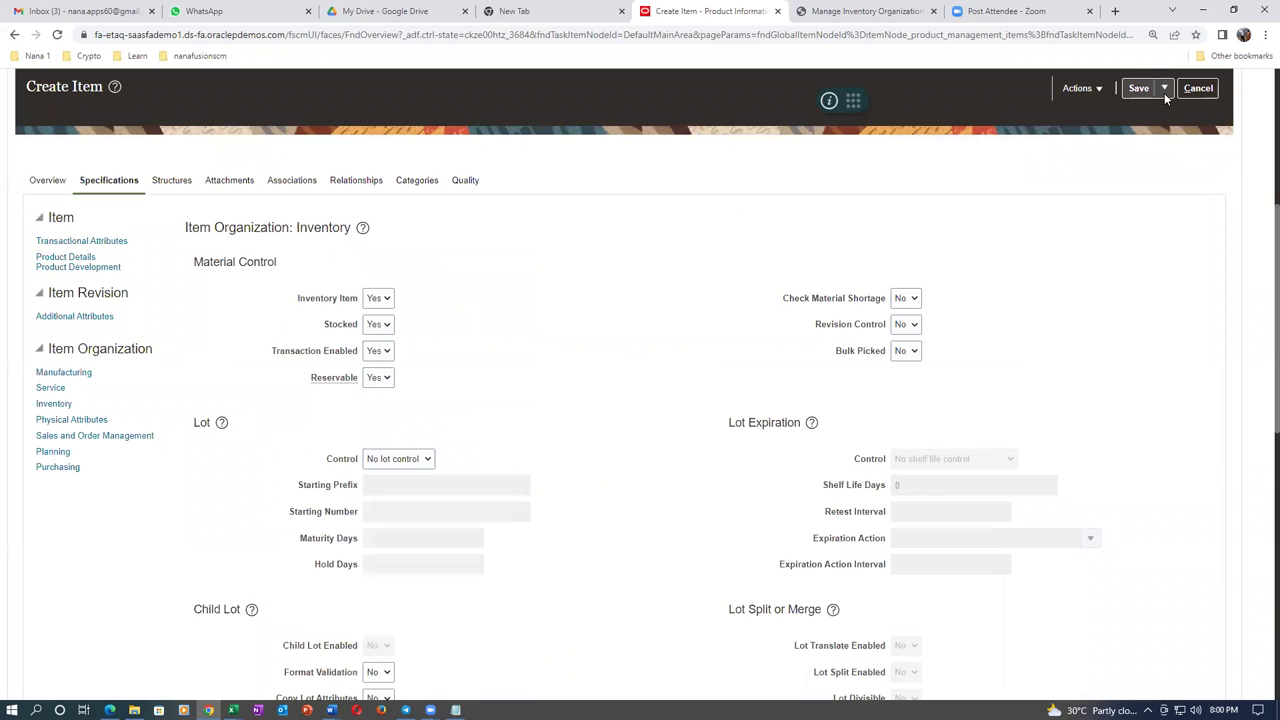
scroll(1146, 191, up, 2)
click(1165, 88)
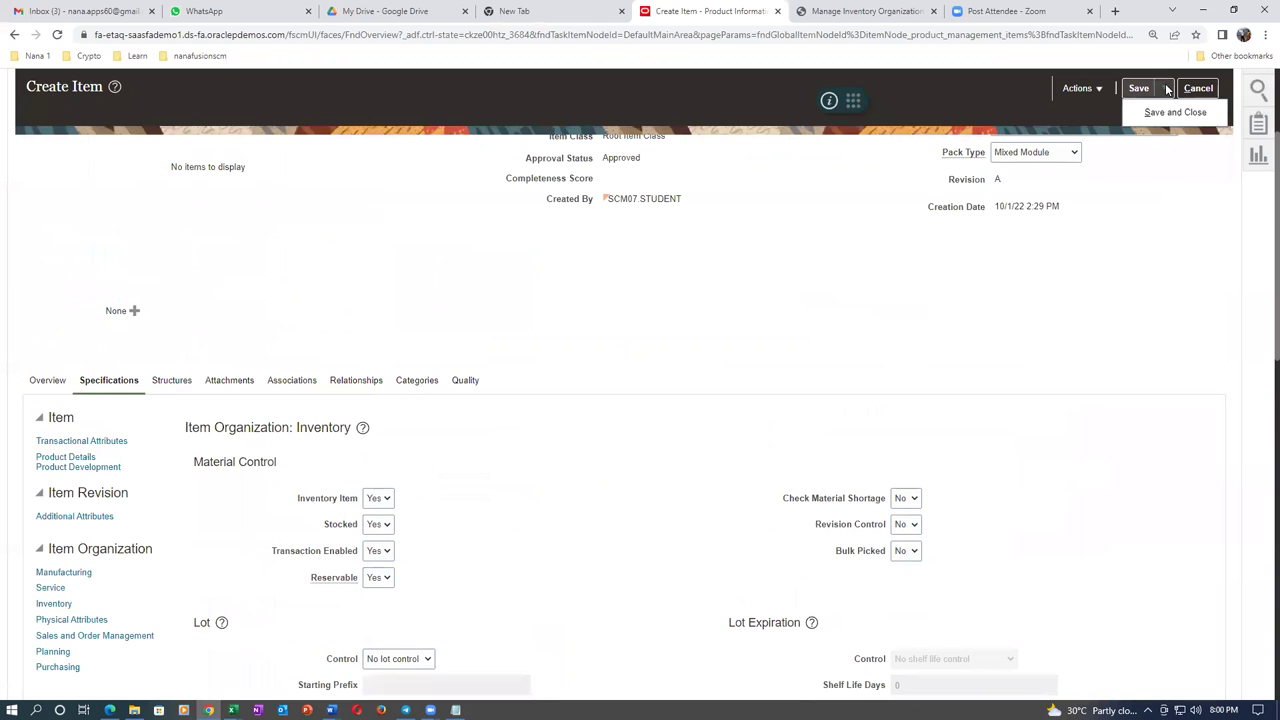
click(1150, 113)
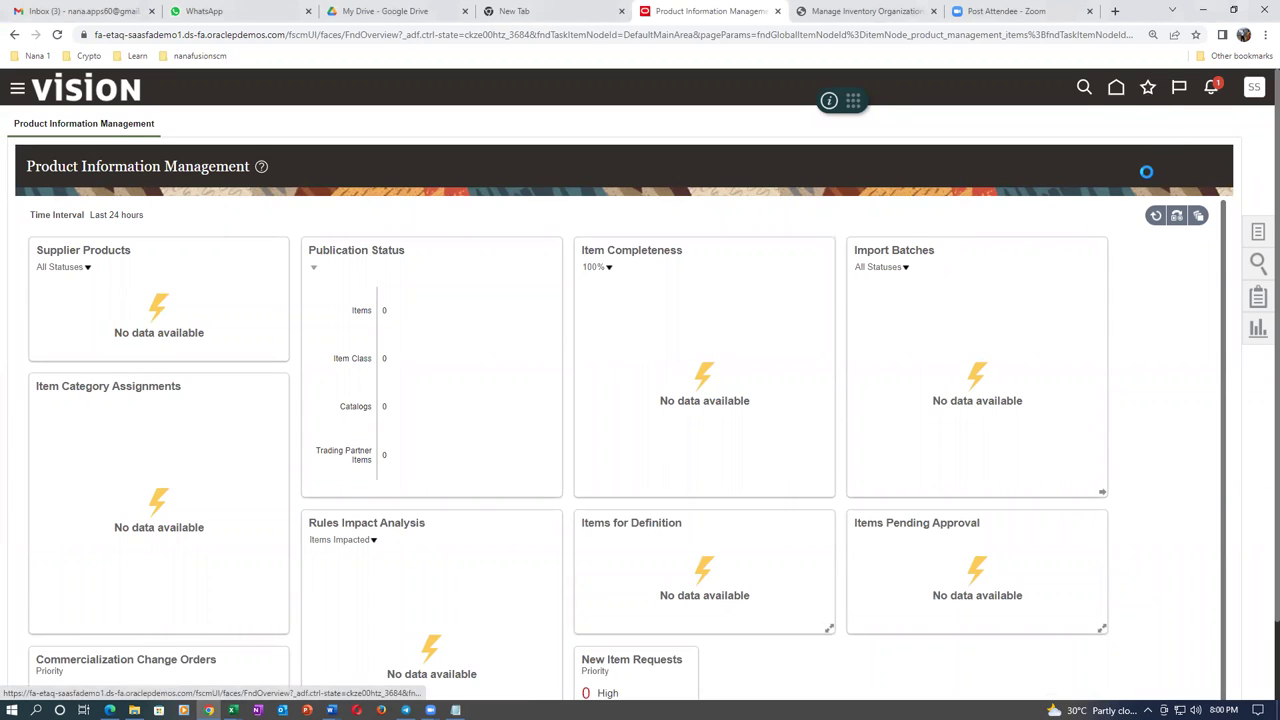
Step: Open the Inventory Management work area and start a miscellaneous transaction of type Miscellaneous Receipt
click(894, 242)
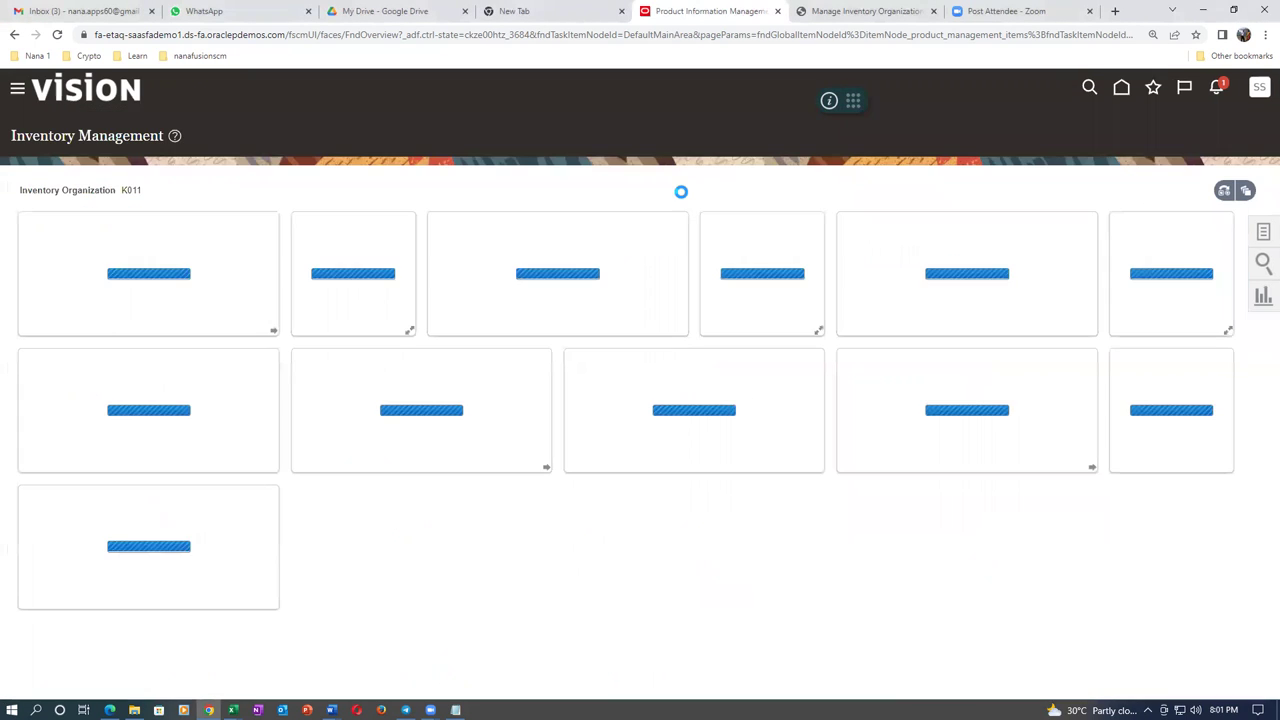
click(1262, 238)
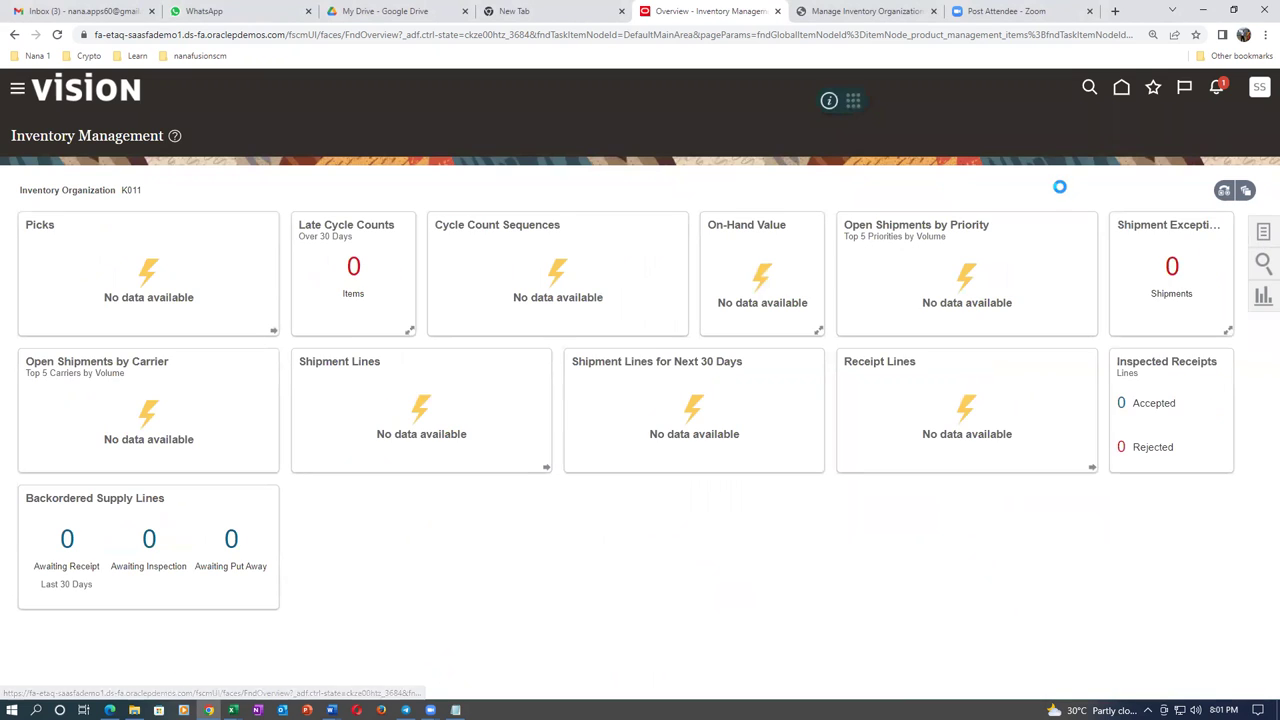
click(1129, 174)
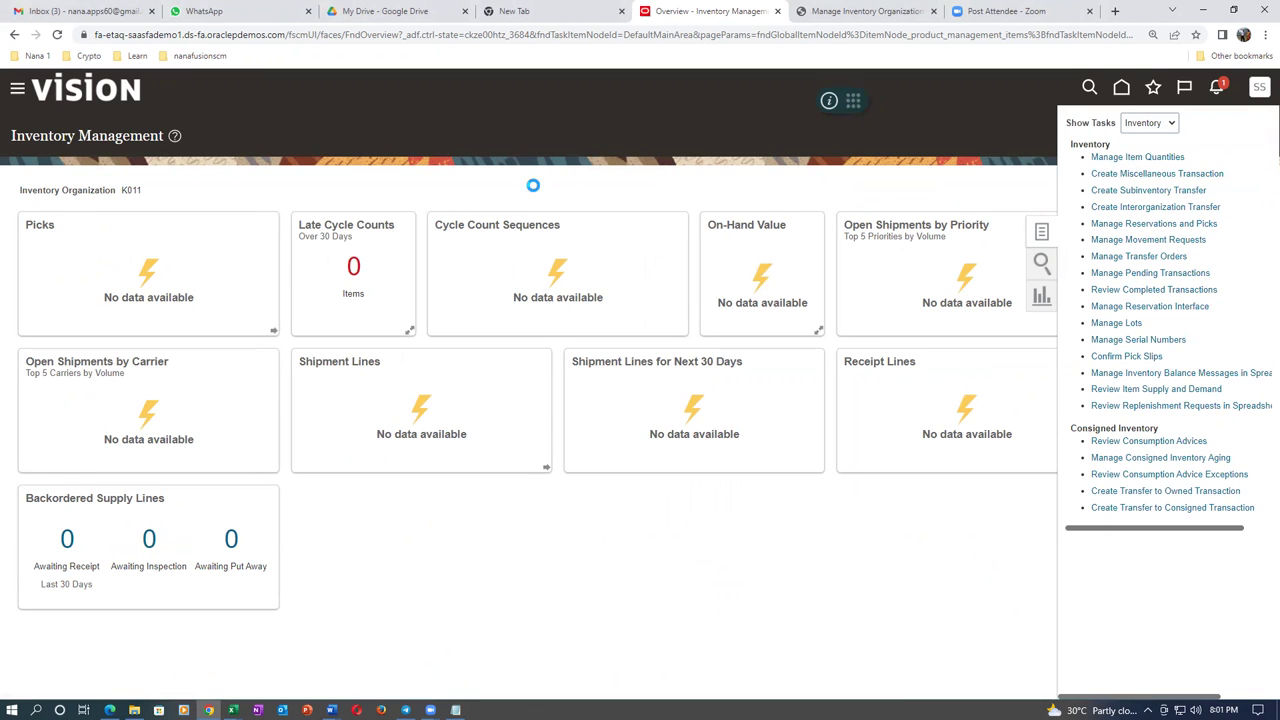
click(586, 268)
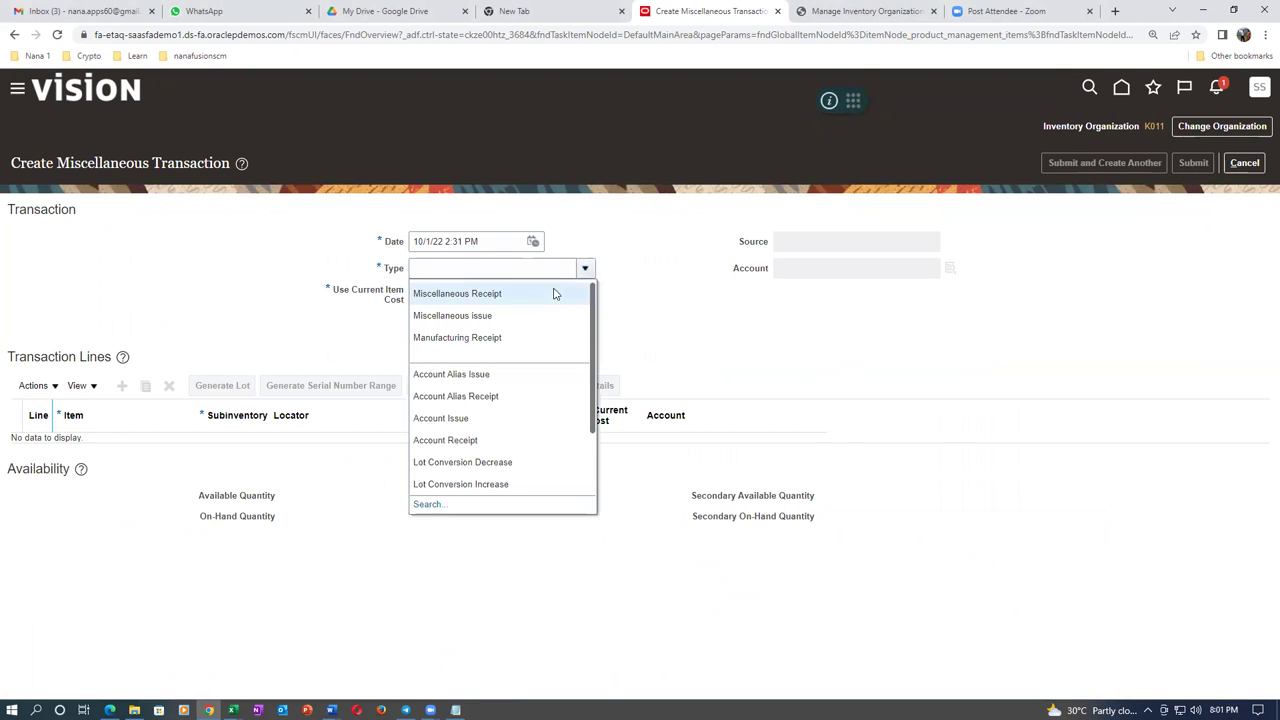
click(824, 317)
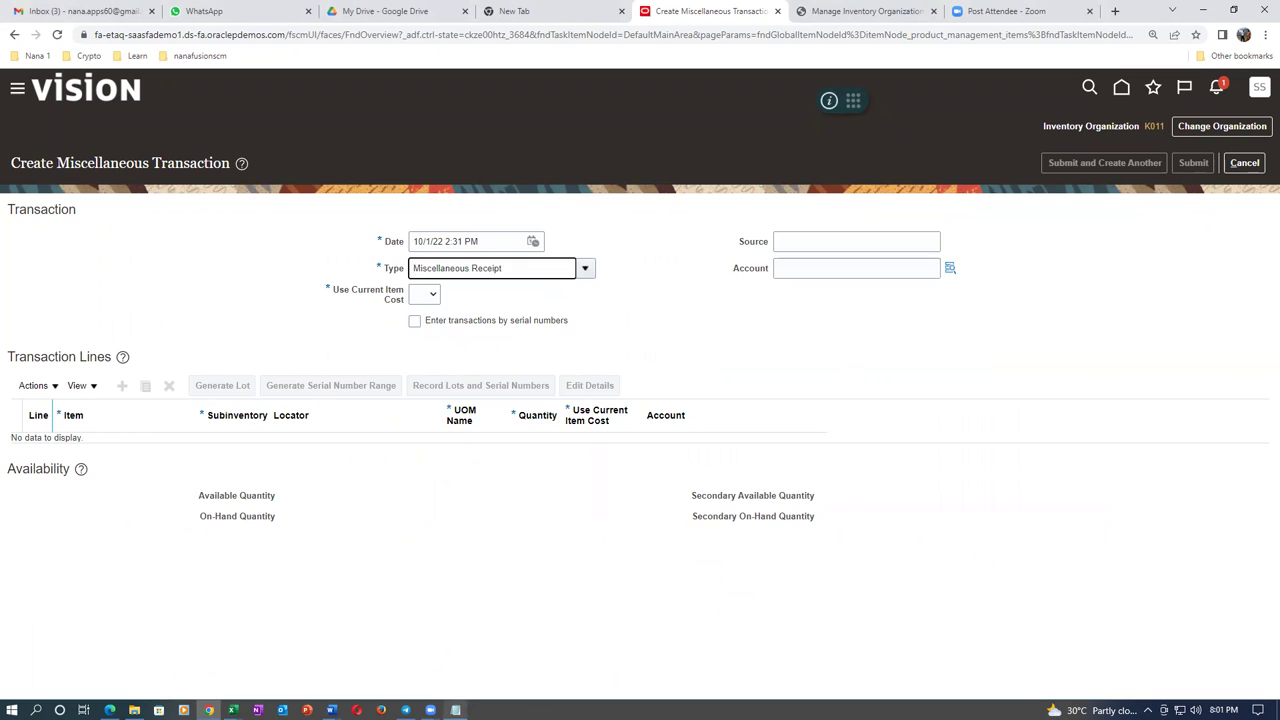
Step: Copy the account combination from Notepad into the receipt's Account field and set Use Current Item Cost to Yes
click(455, 710)
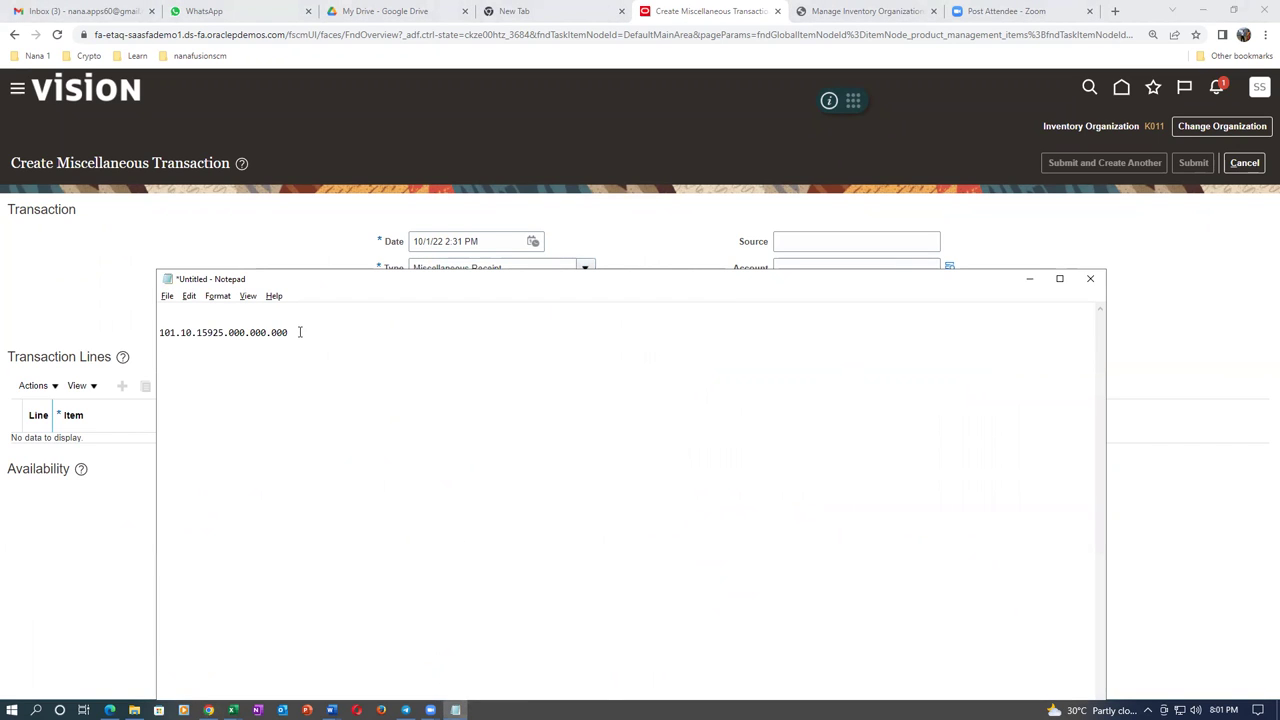
shift+click(169, 335)
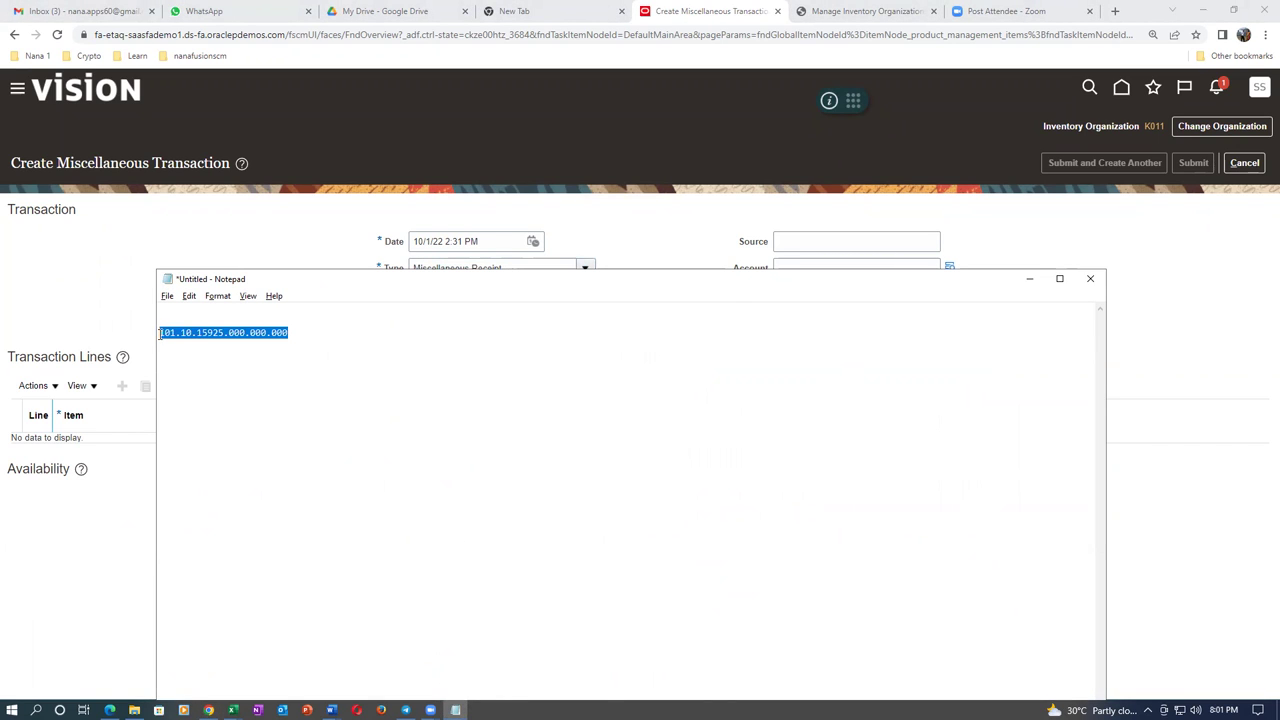
key(alt+Tab)
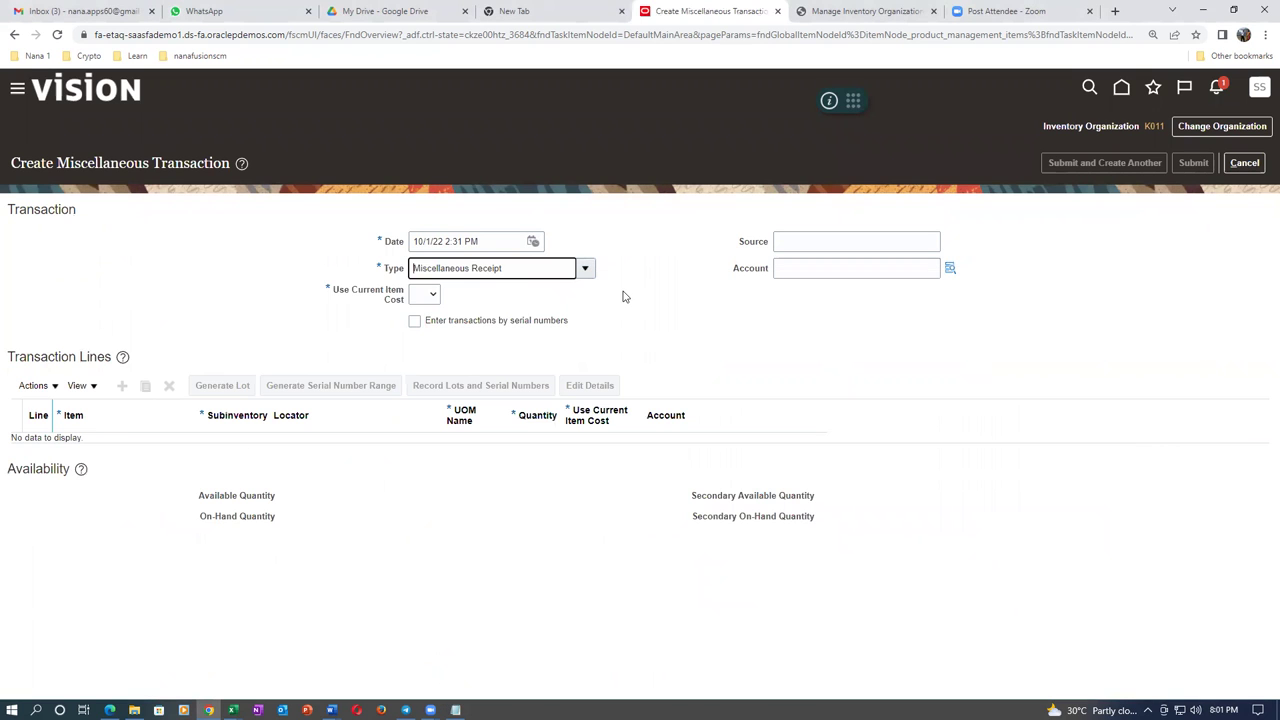
click(775, 268)
text(101.10.15925.000.000.000)
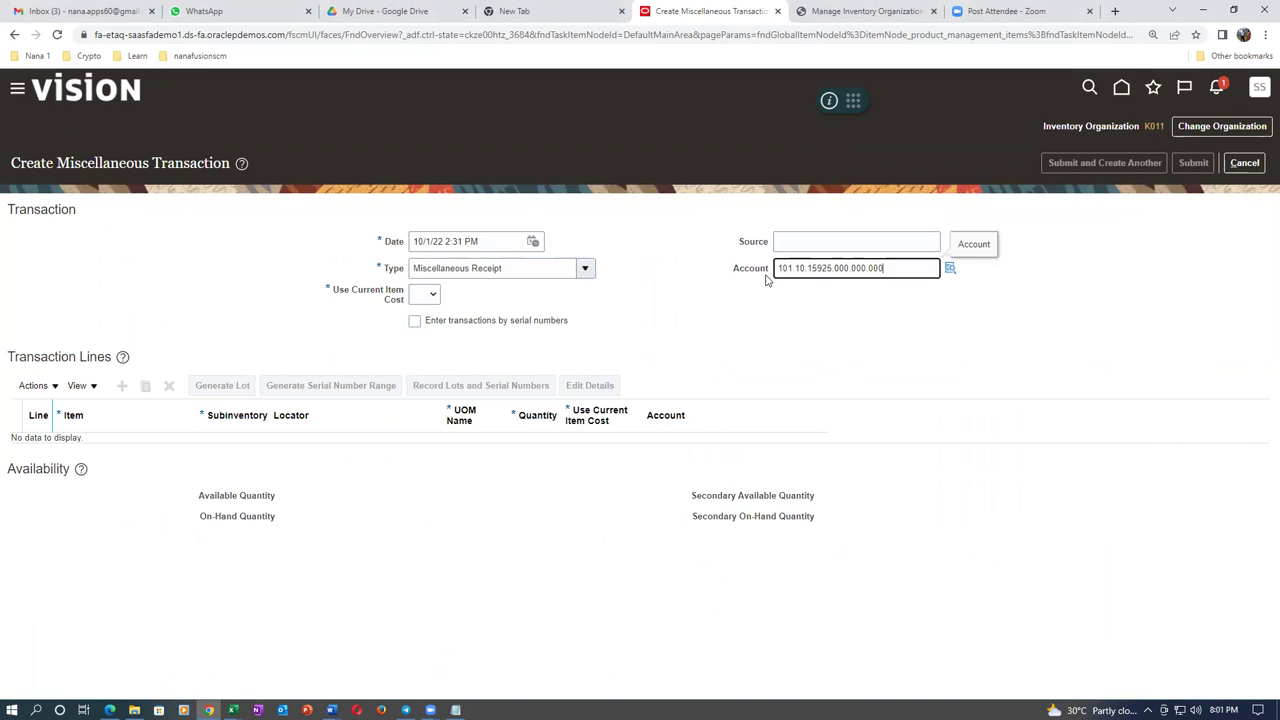
key(Tab)
click(424, 294)
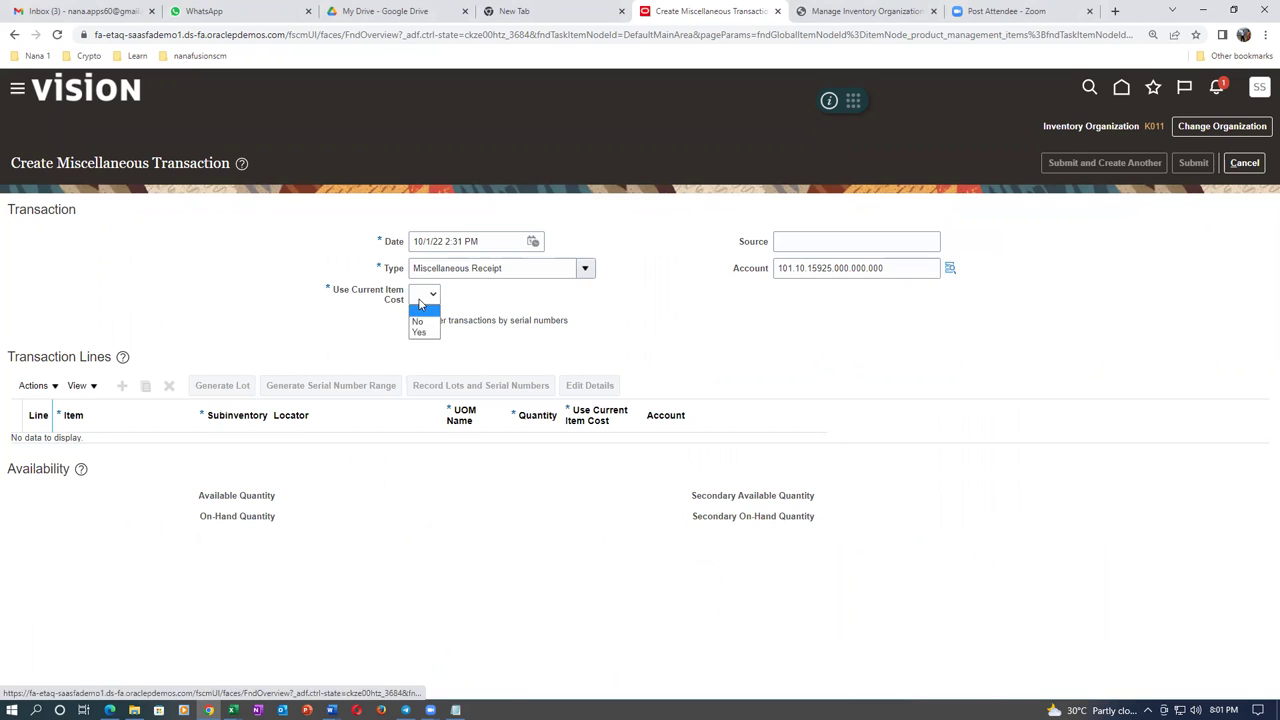
click(420, 300)
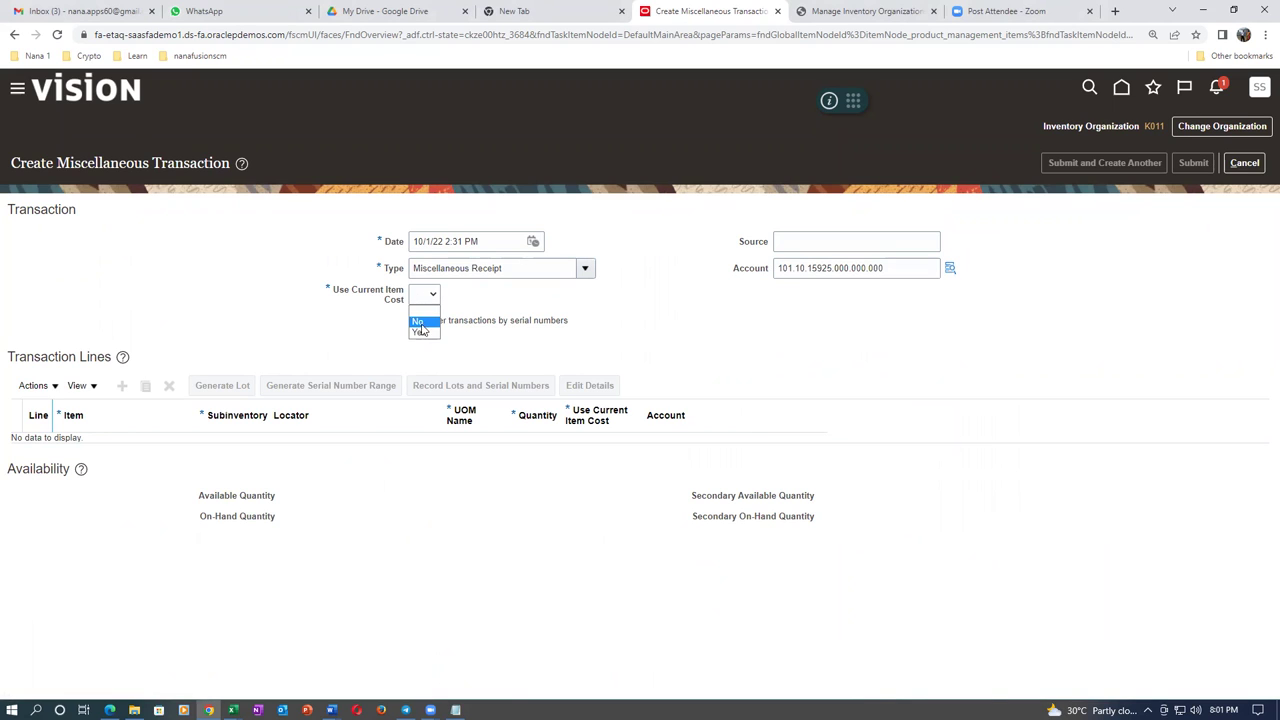
click(420, 329)
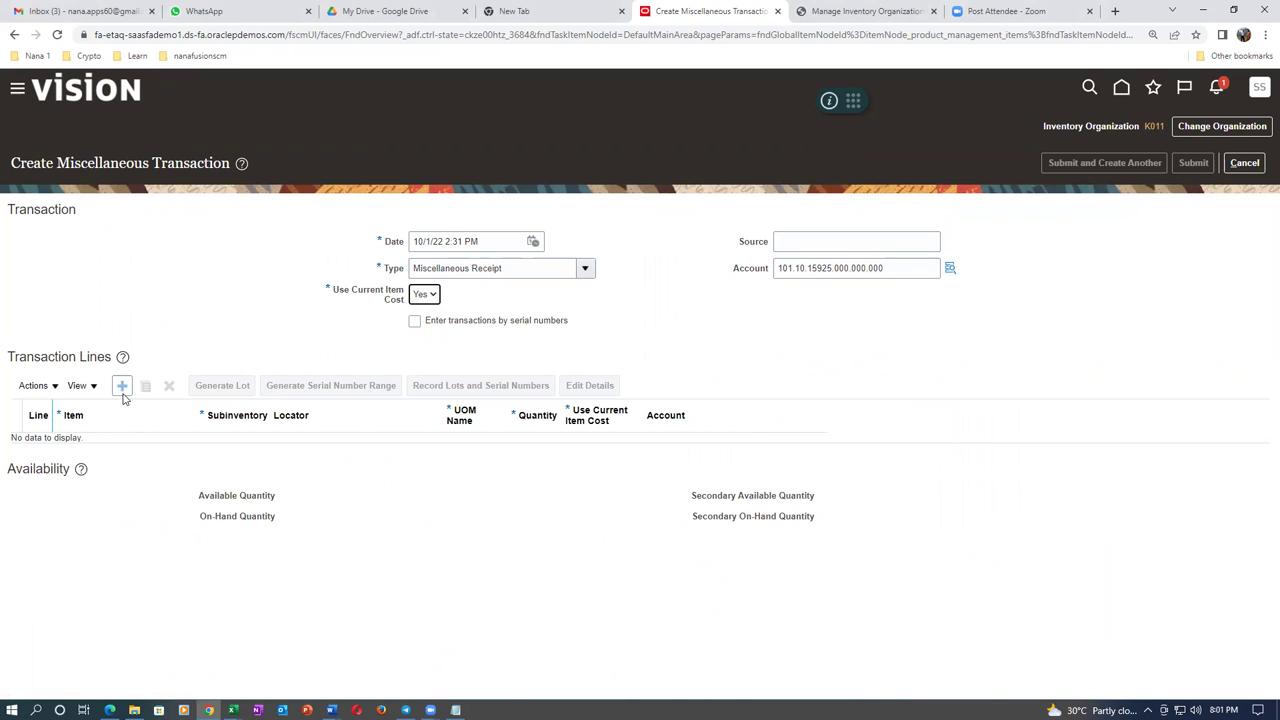
Step: Add a transaction line for item k0106_locator_test_1, looking it up by k0106, and open the line's details
click(123, 386)
click(117, 447)
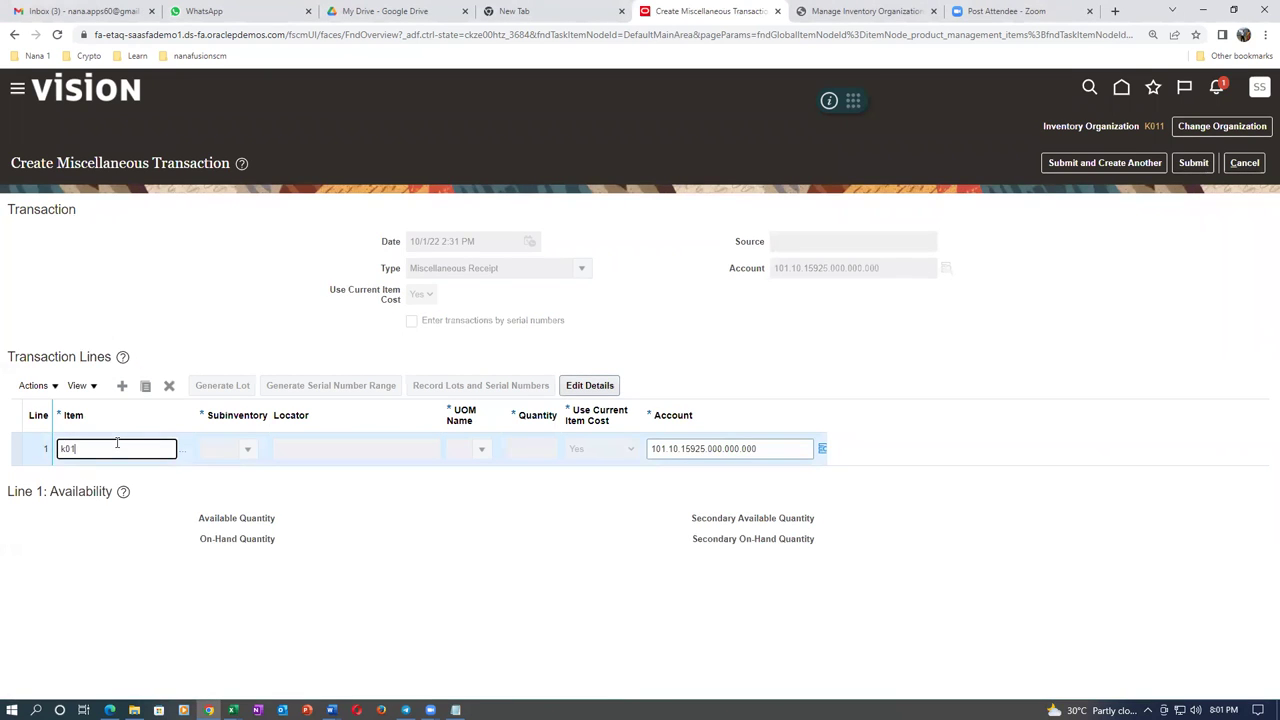
key(Tab)
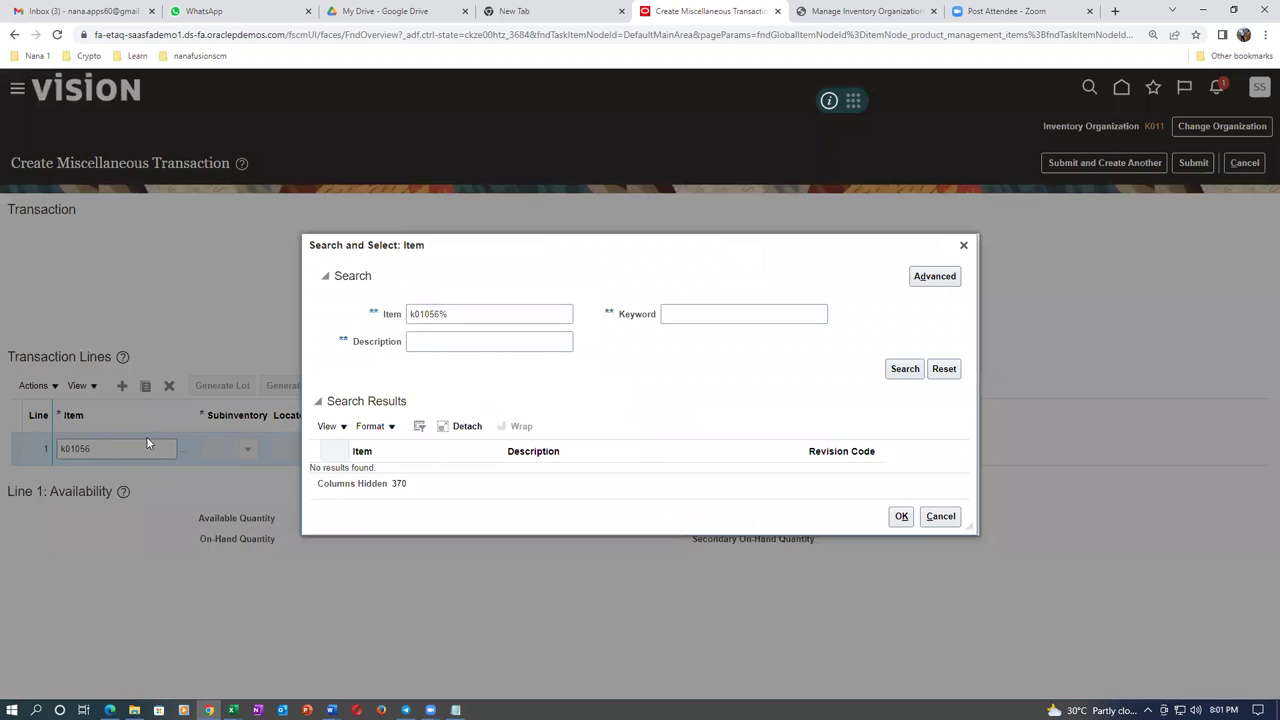
click(940, 516)
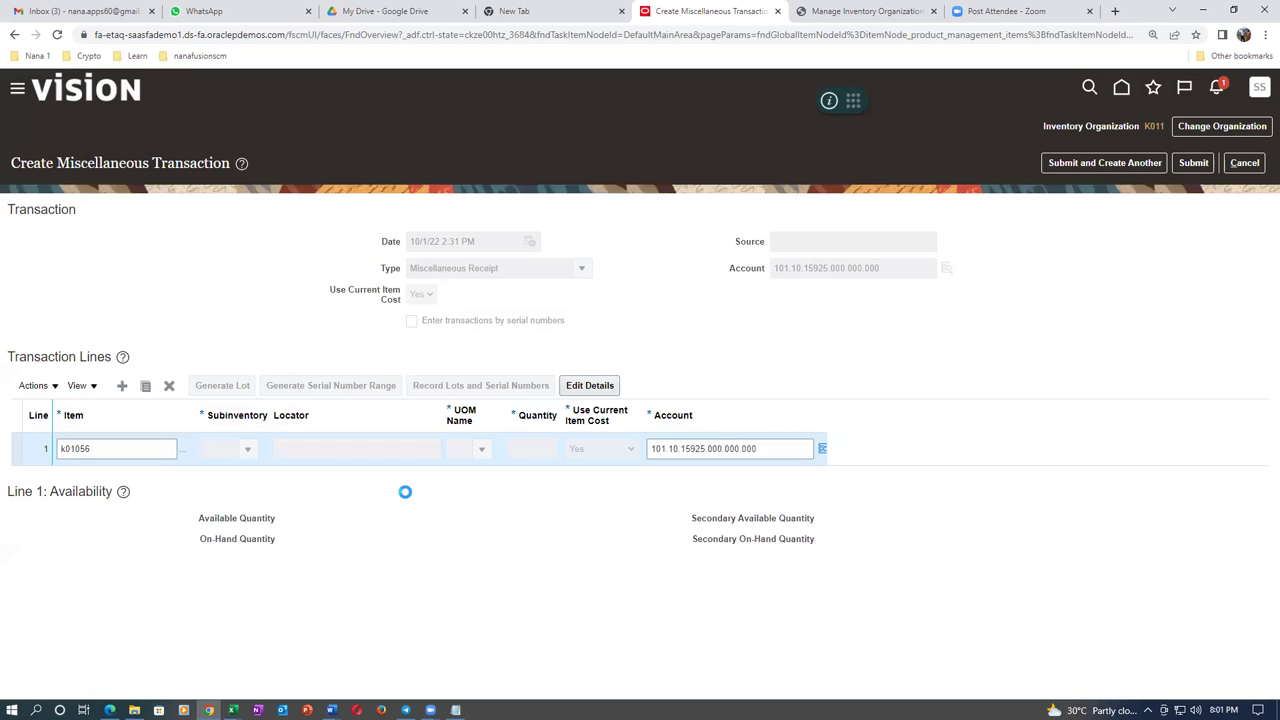
double_click(113, 447)
text(k0106)
key(Tab)
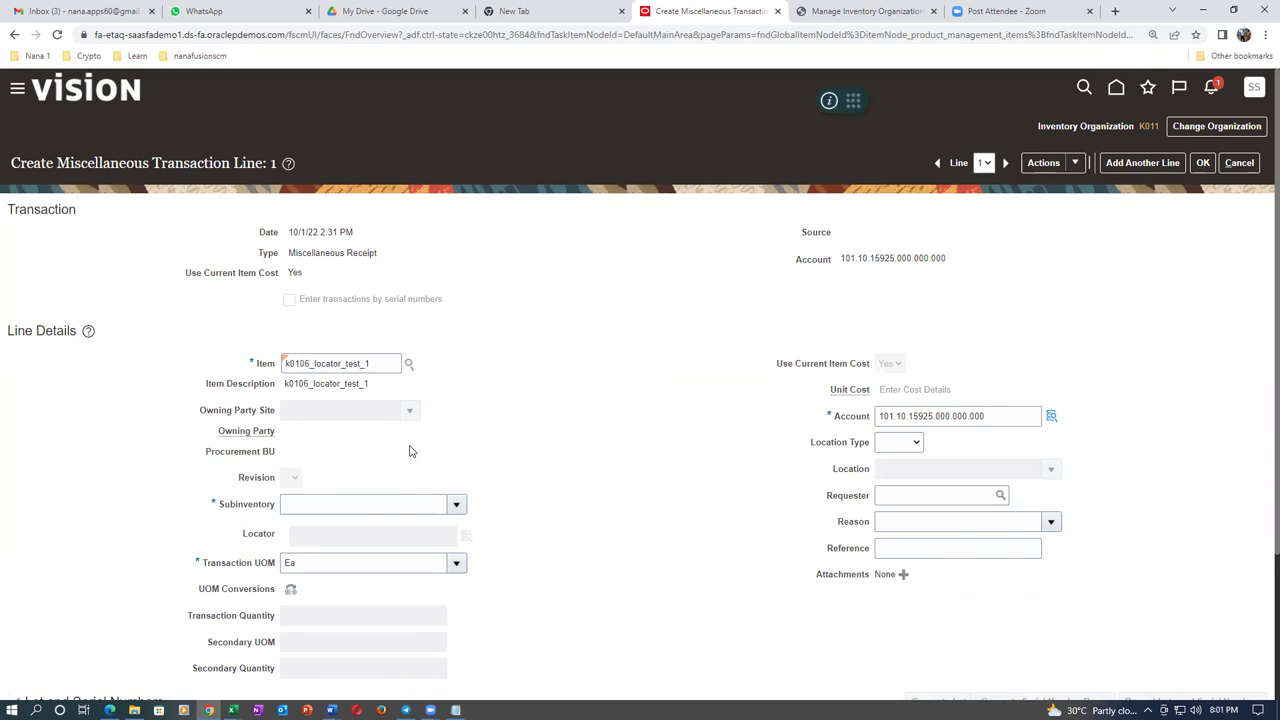
Step: Set the transaction line's subinventory to k01_Pre
scroll(409, 450, down, 2)
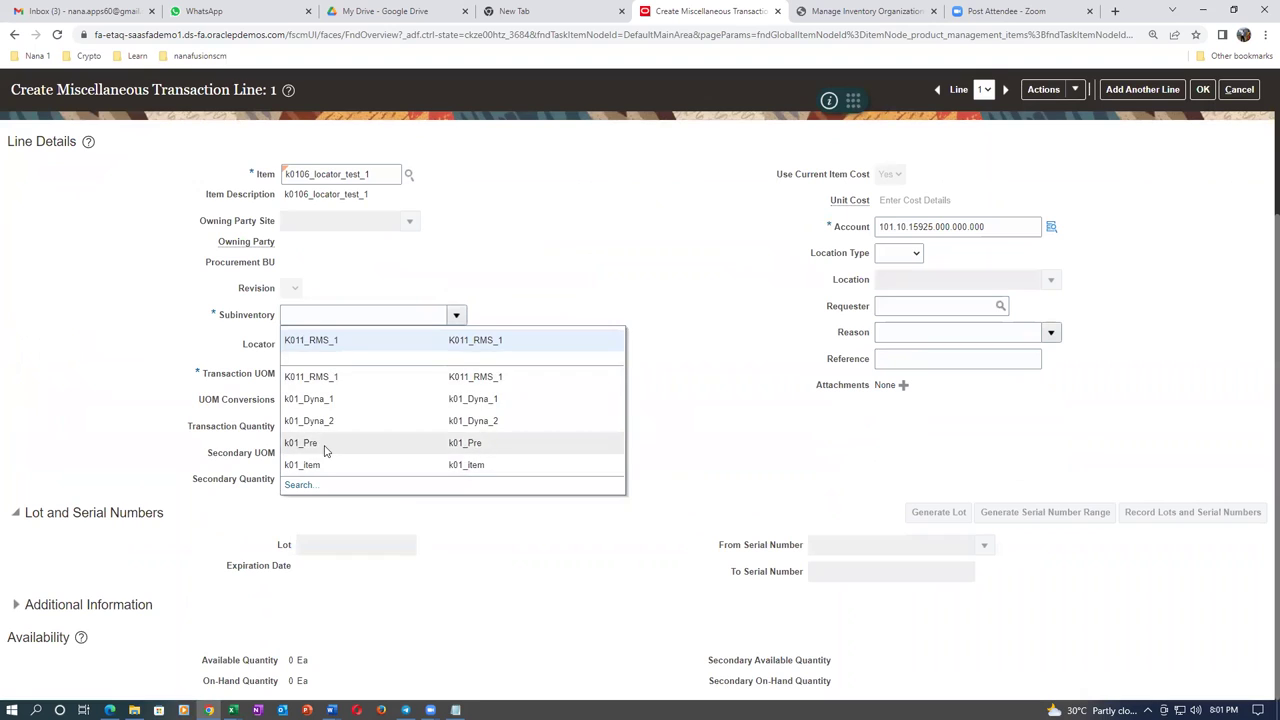
click(324, 450)
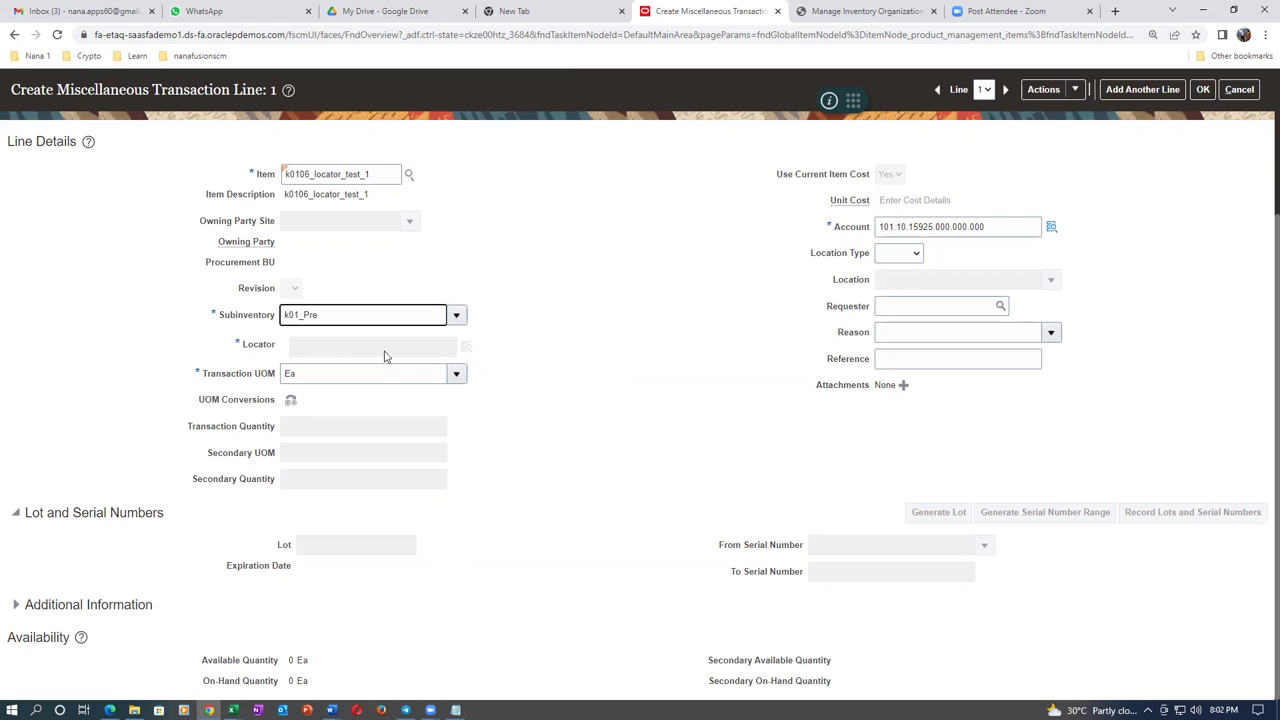
Step: Close the Manage Inventory Organization browser page and return to the Create Miscellaneous Transaction page
click(922, 18)
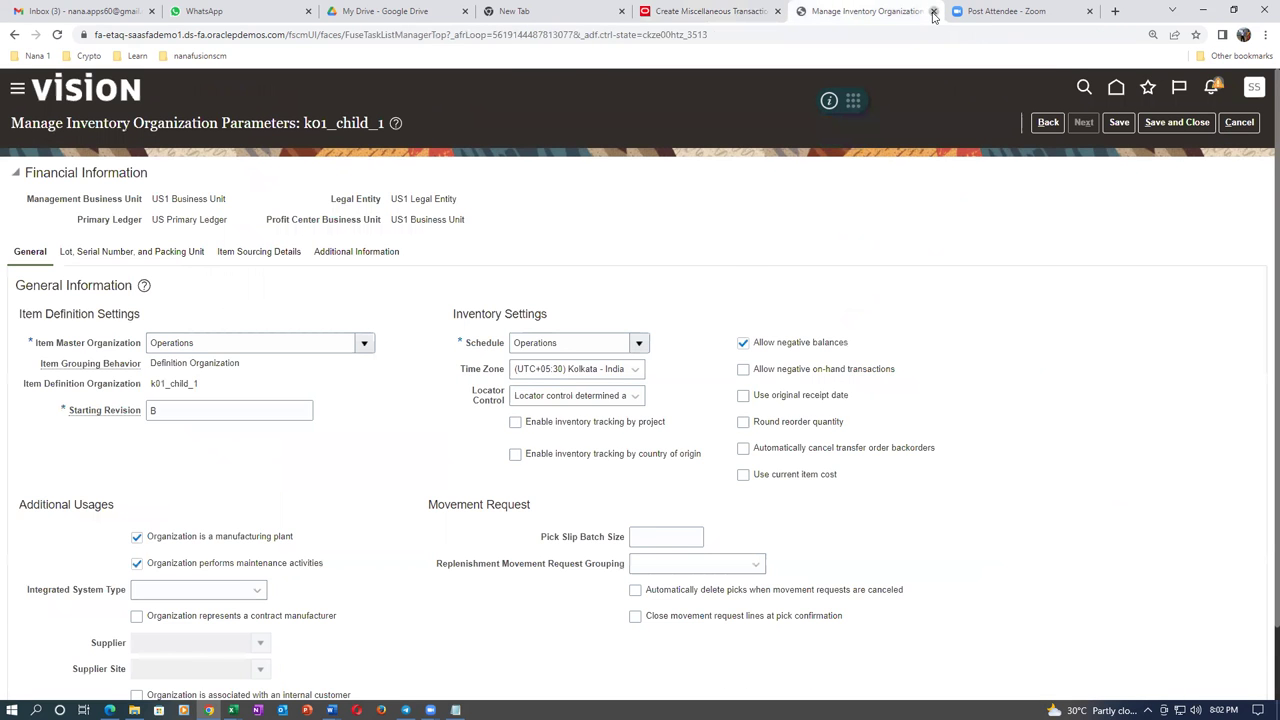
click(932, 12)
click(732, 18)
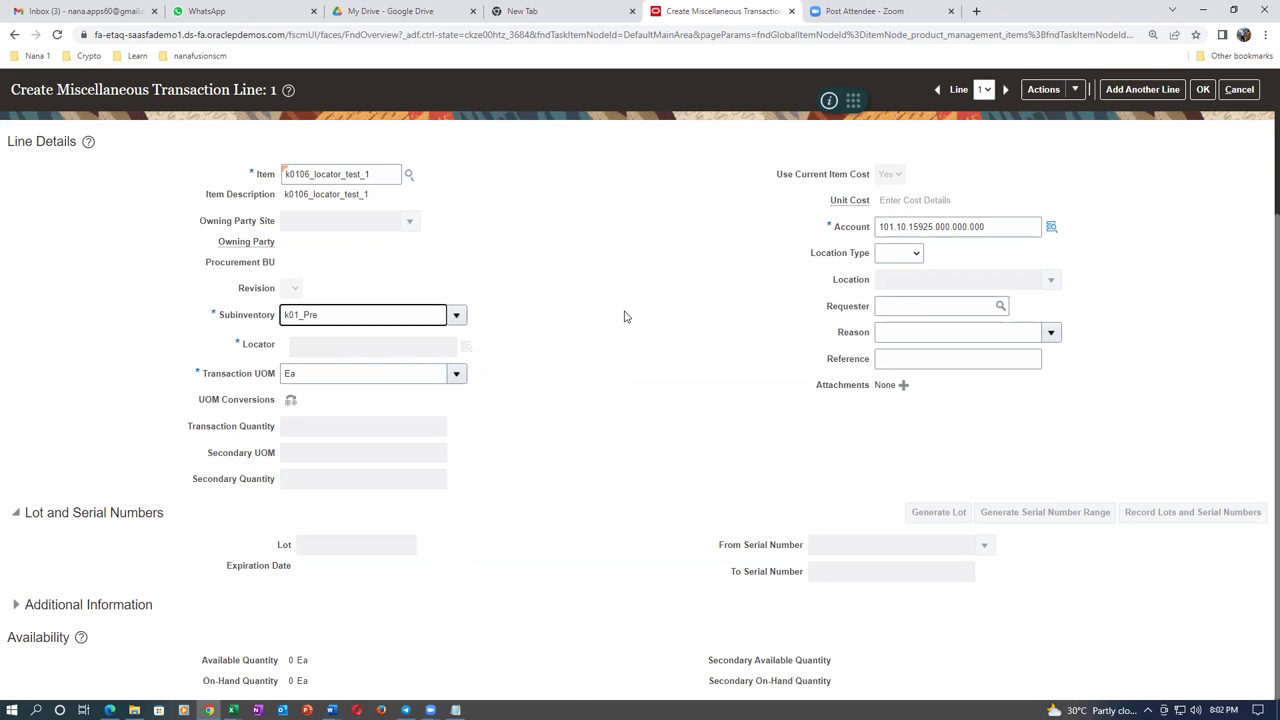
Step: Cancel the transaction line and the miscellaneous transaction, discarding the unsaved changes
scroll(627, 318, up, 2)
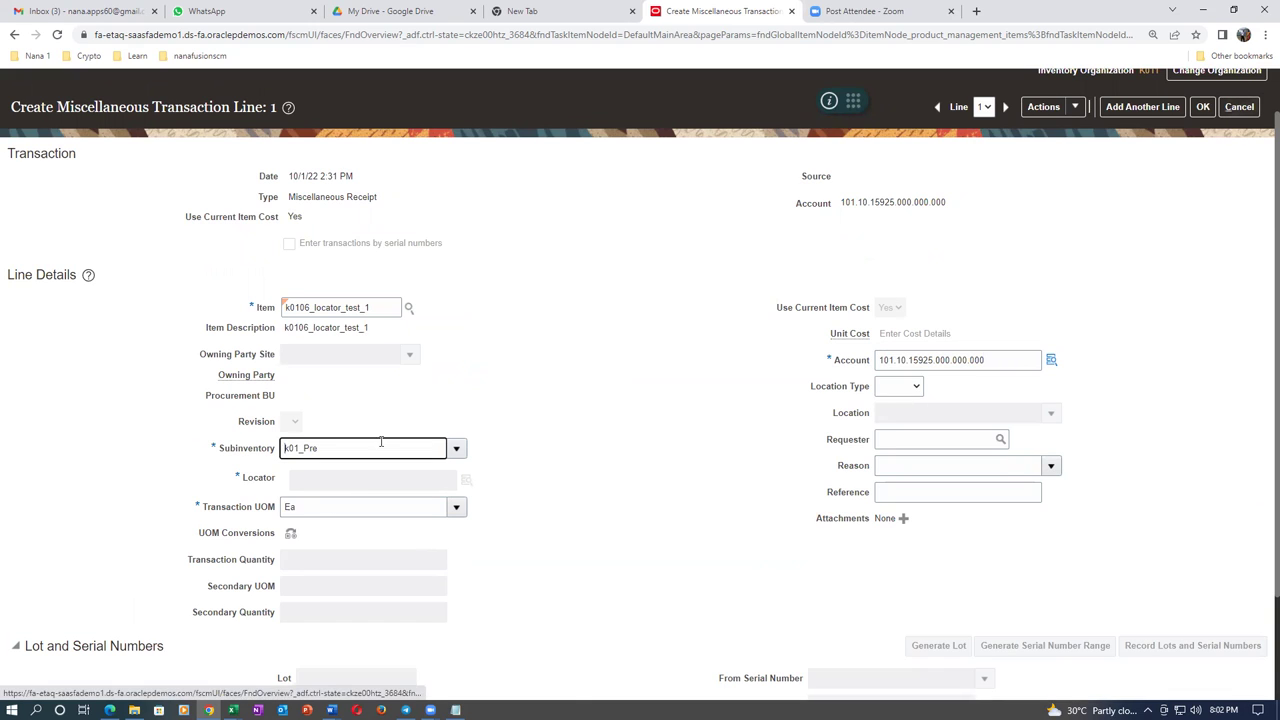
click(1238, 106)
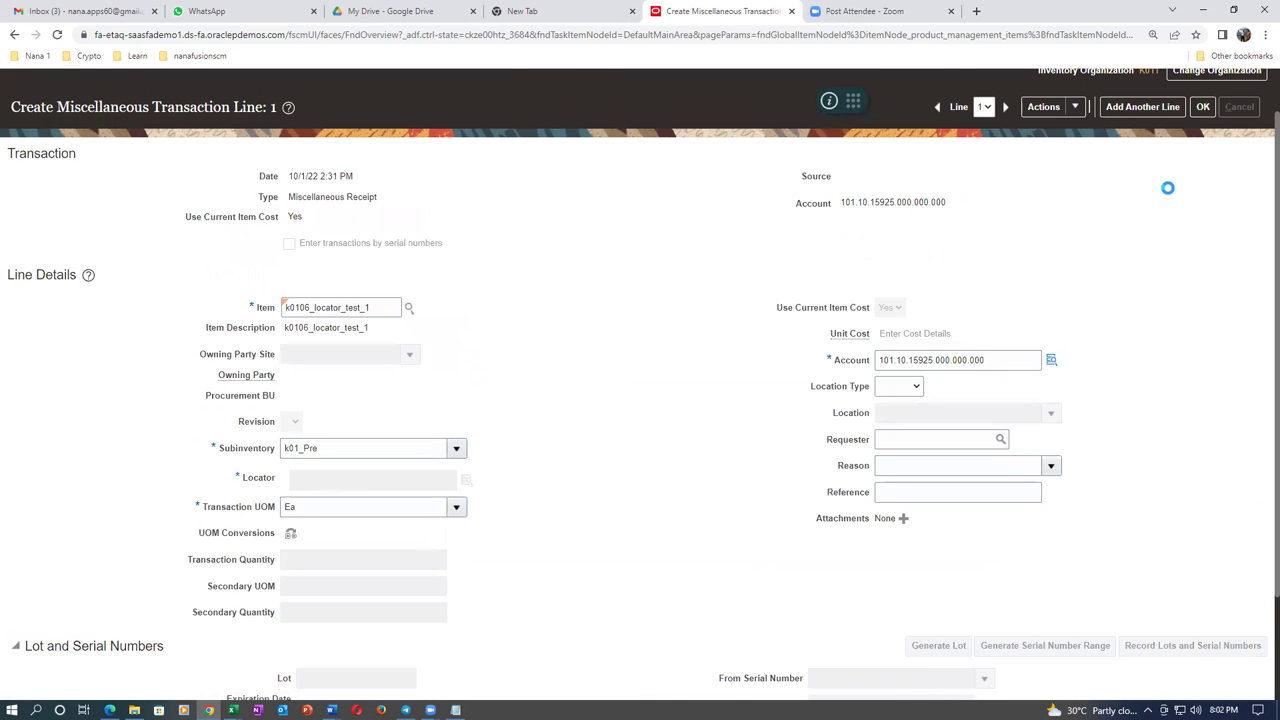
click(1244, 162)
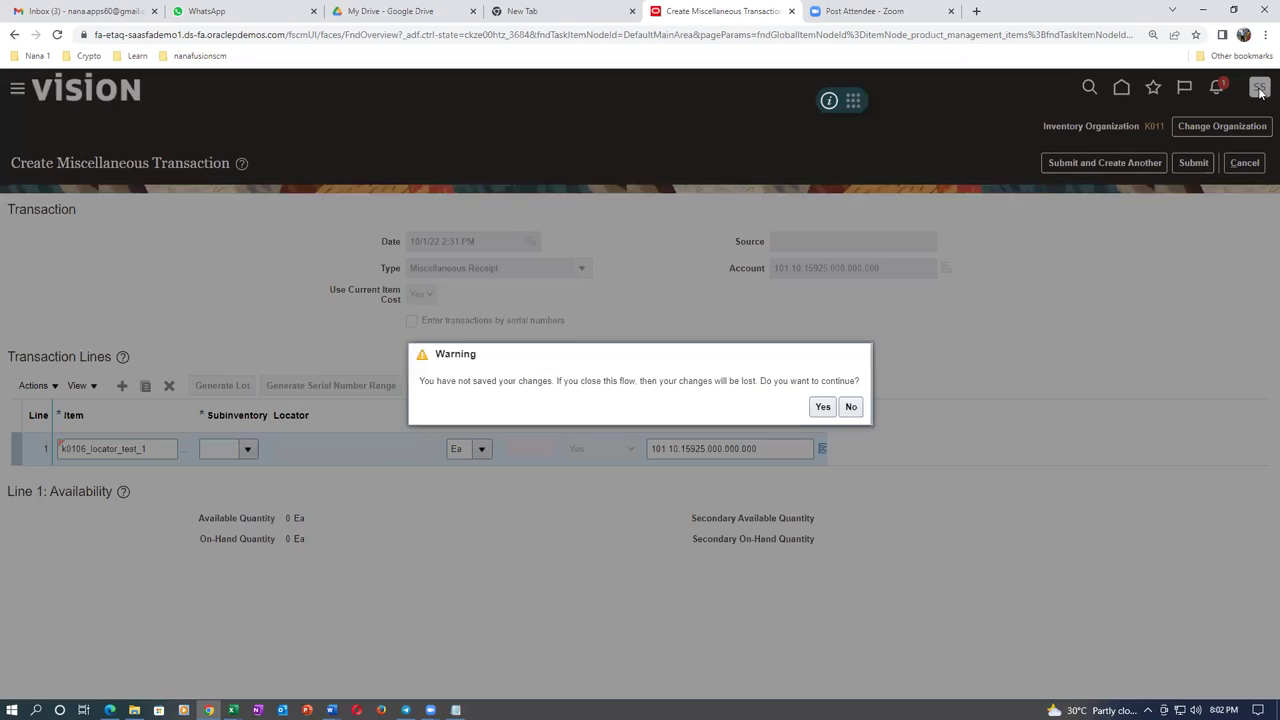
click(823, 407)
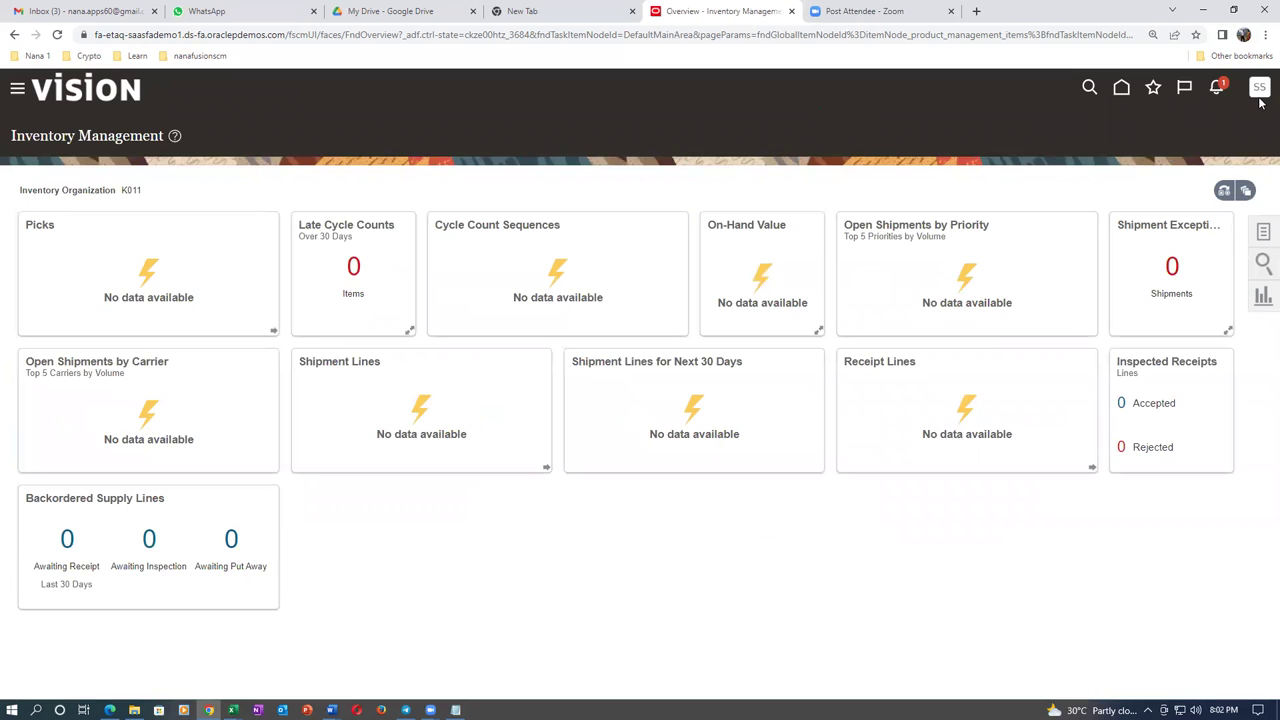
Step: Sign out of Oracle Applications Cloud, confirm the logout, and sign back in with the account's user ID and password
click(1259, 94)
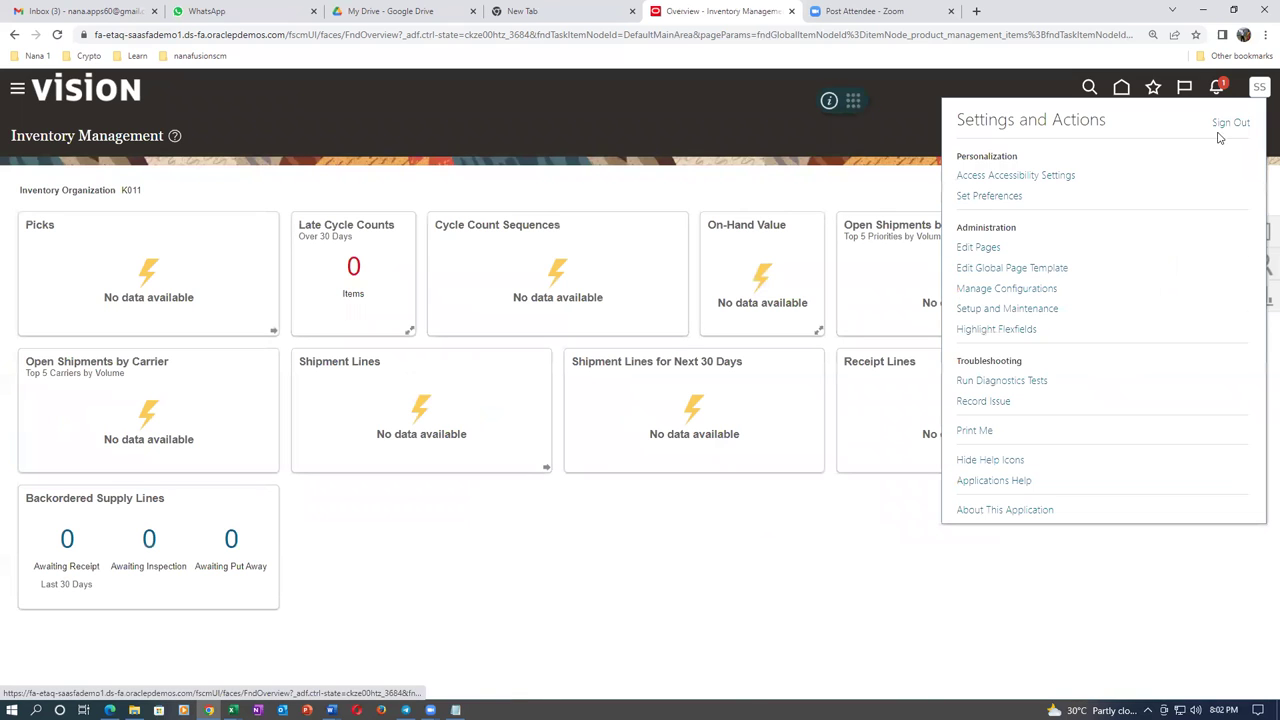
click(1226, 126)
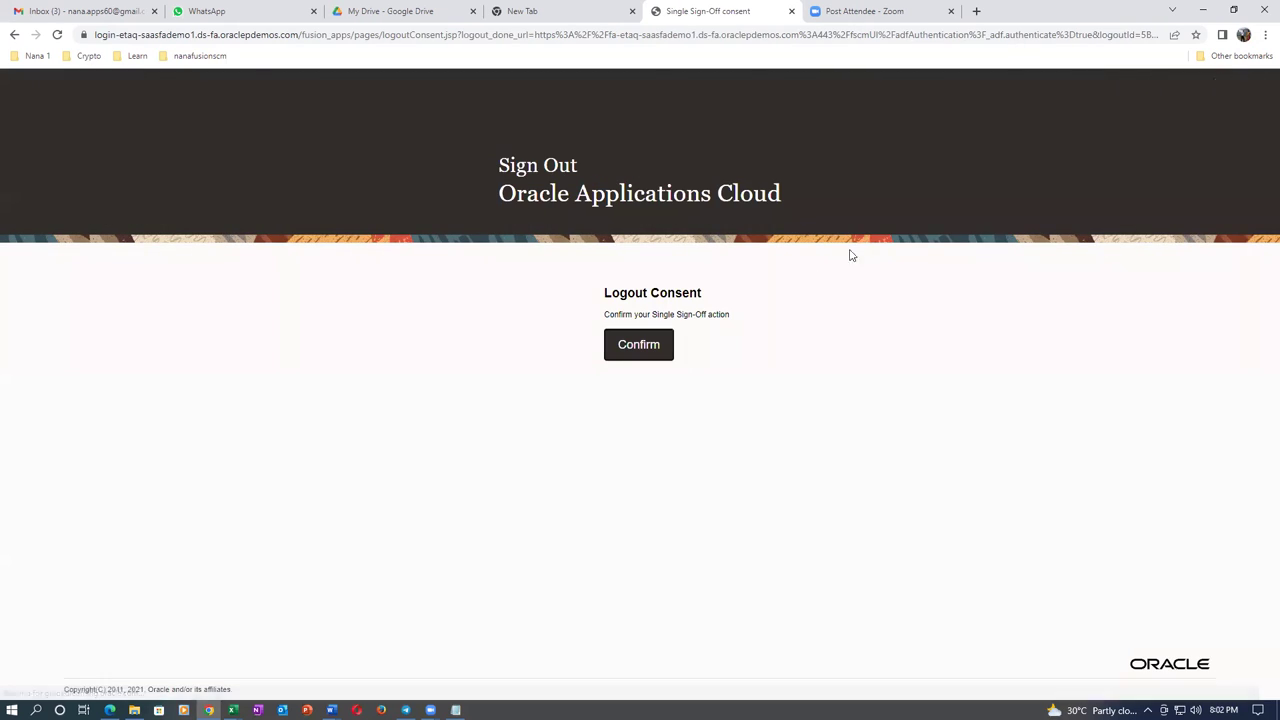
click(623, 350)
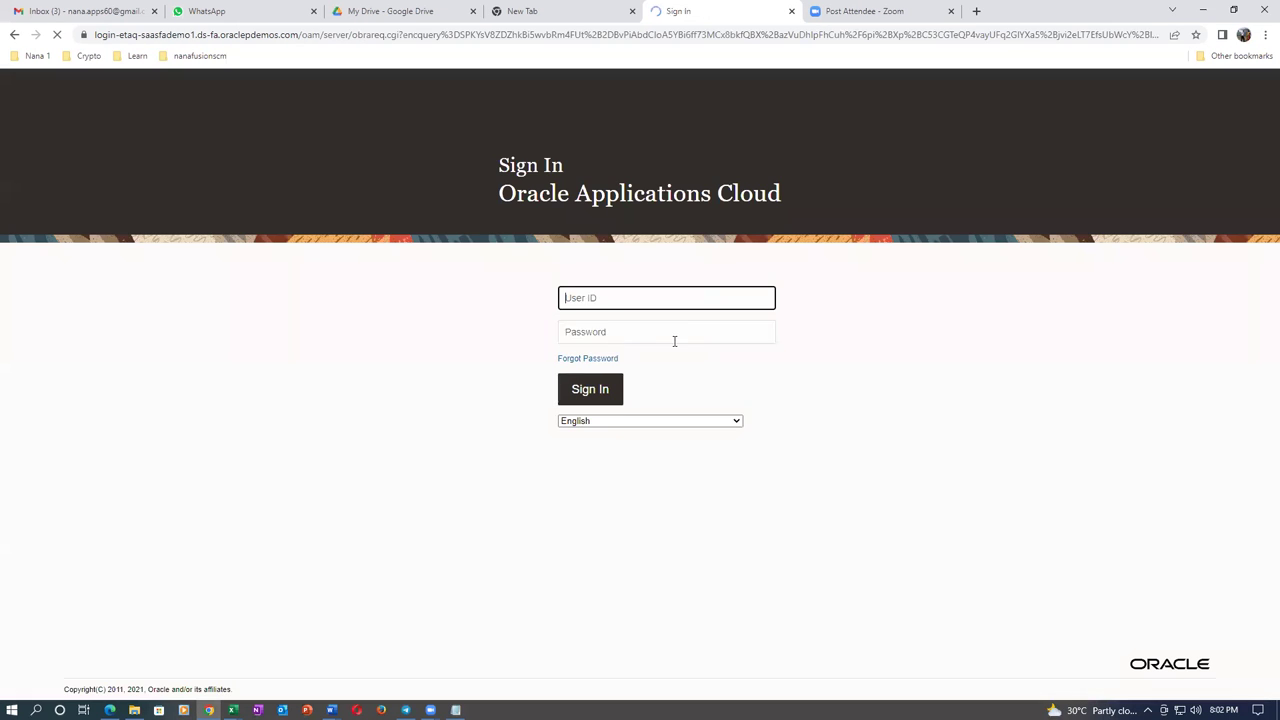
click(579, 391)
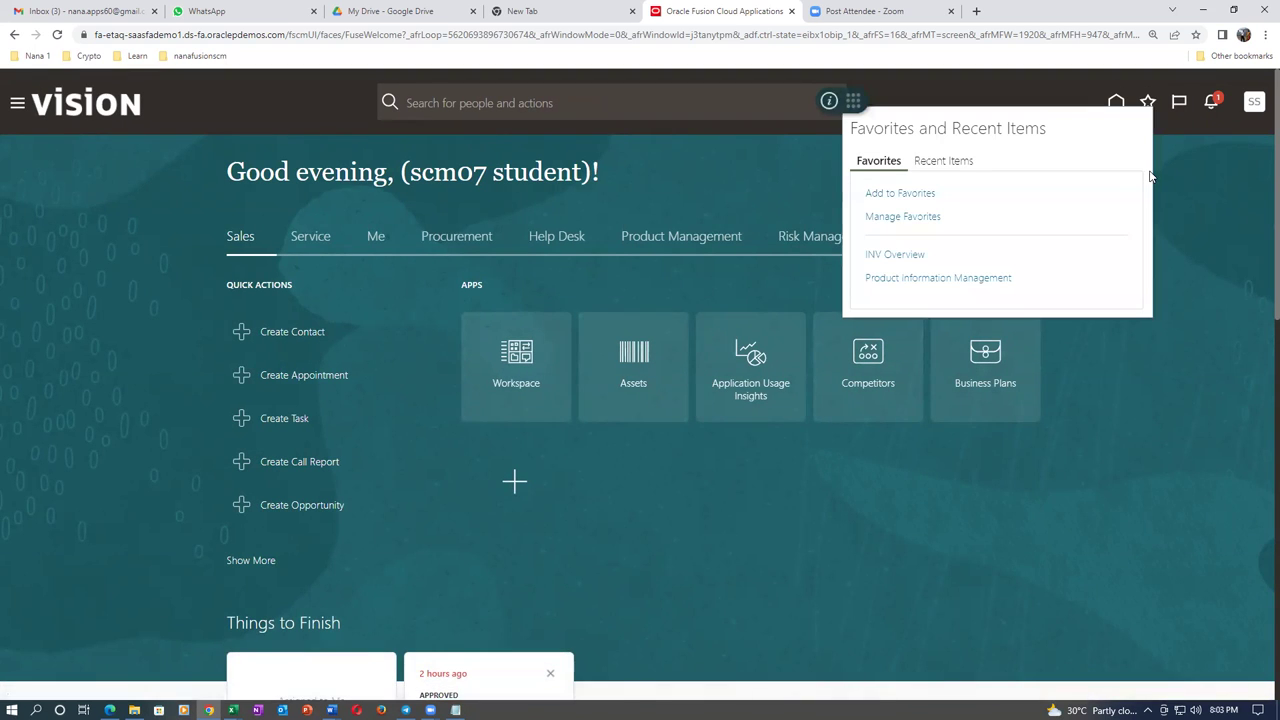
Step: Open the INV Overview favorite and start the Create Miscellaneous Transaction task
click(890, 255)
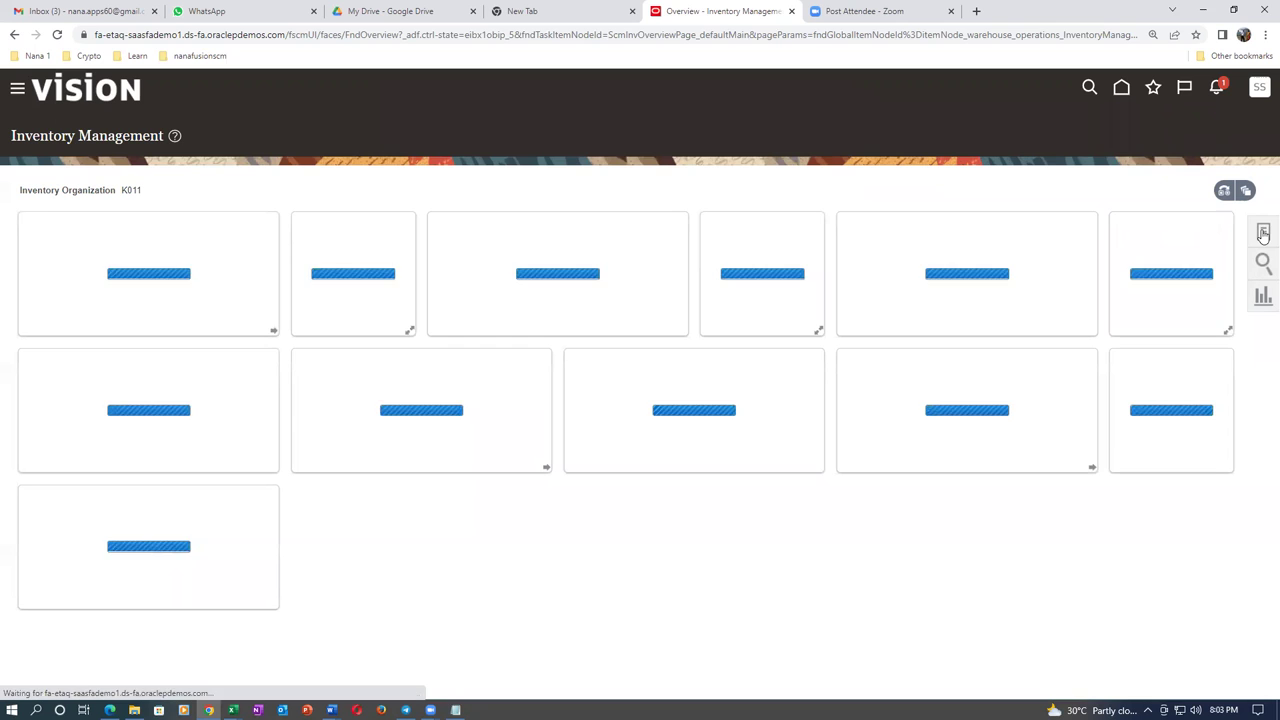
click(1263, 234)
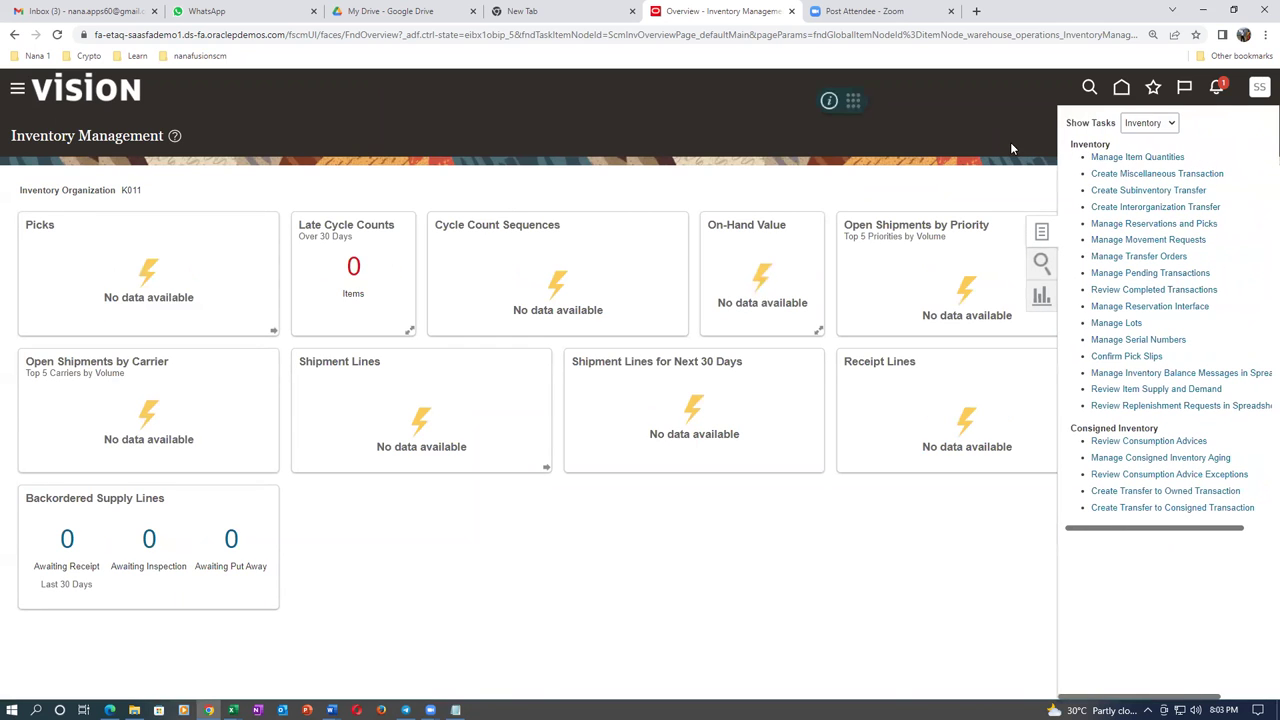
click(1092, 174)
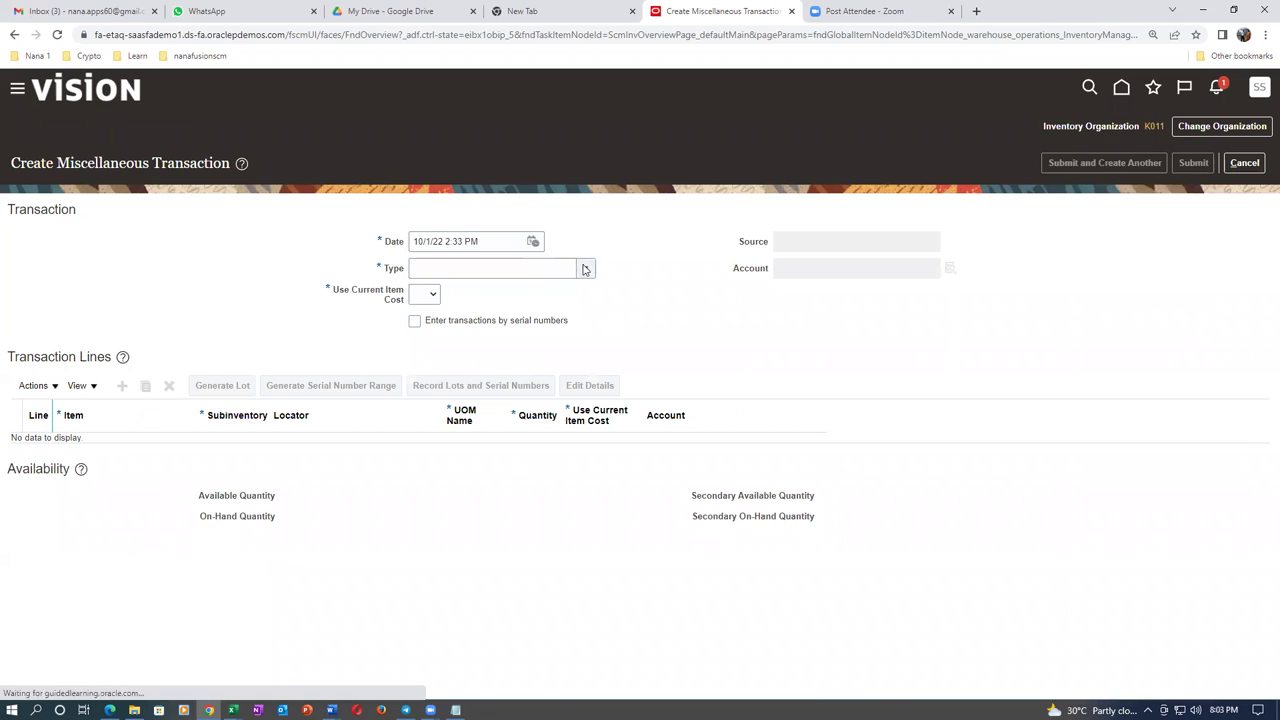
Step: Set the transaction type to Miscellaneous Receipt, the account to 101.10.15925.000.000.000 and Use Current Item Cost to Yes
click(518, 277)
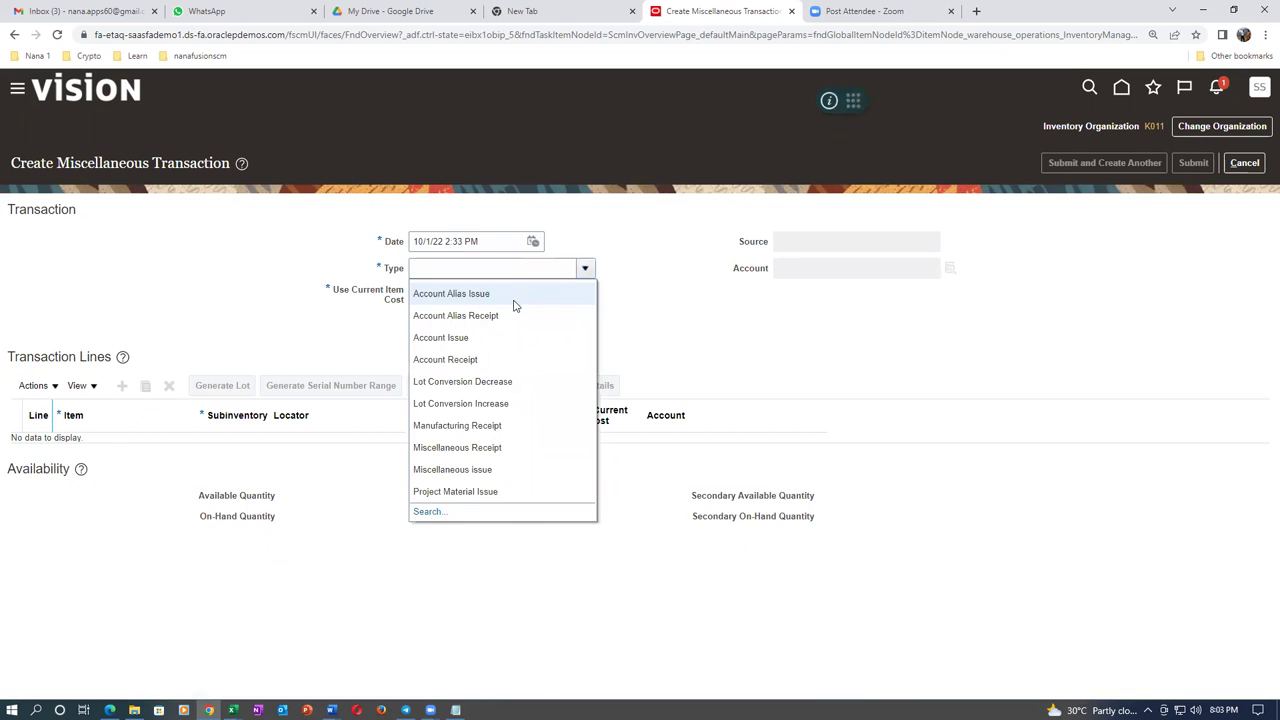
click(505, 469)
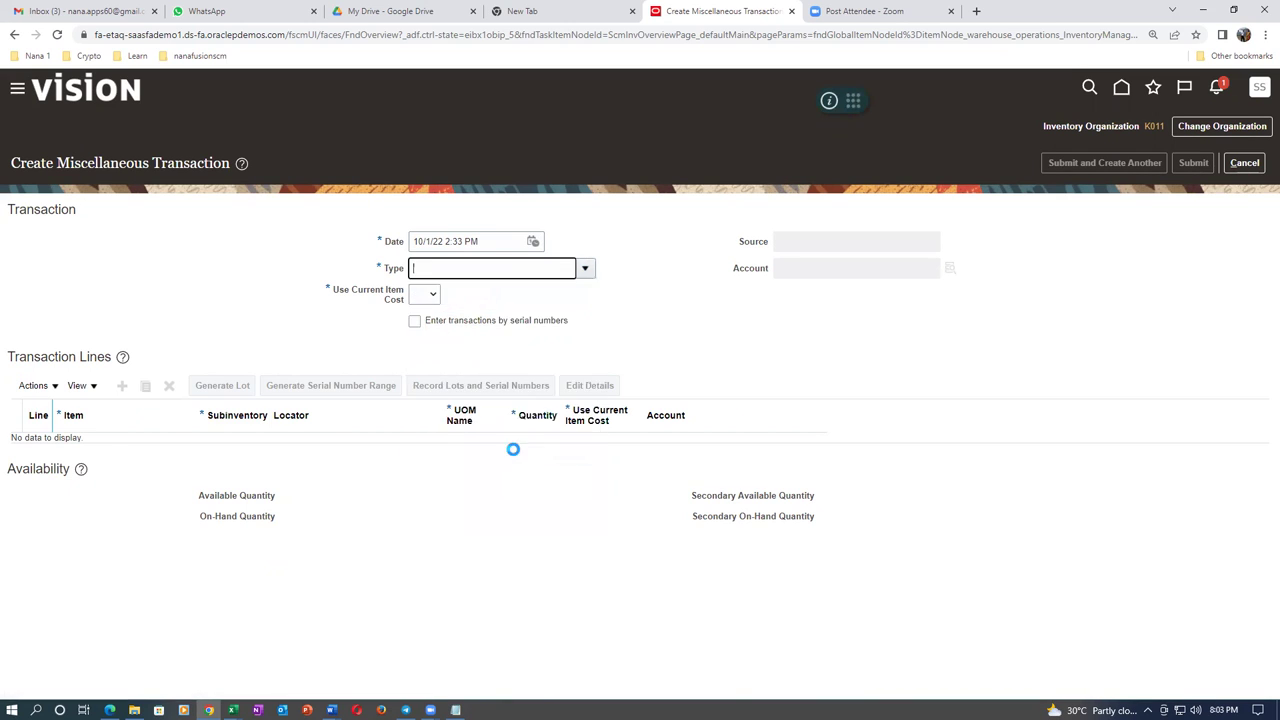
click(829, 266)
text(101.10.15920.000.000.000)
click(424, 293)
click(428, 326)
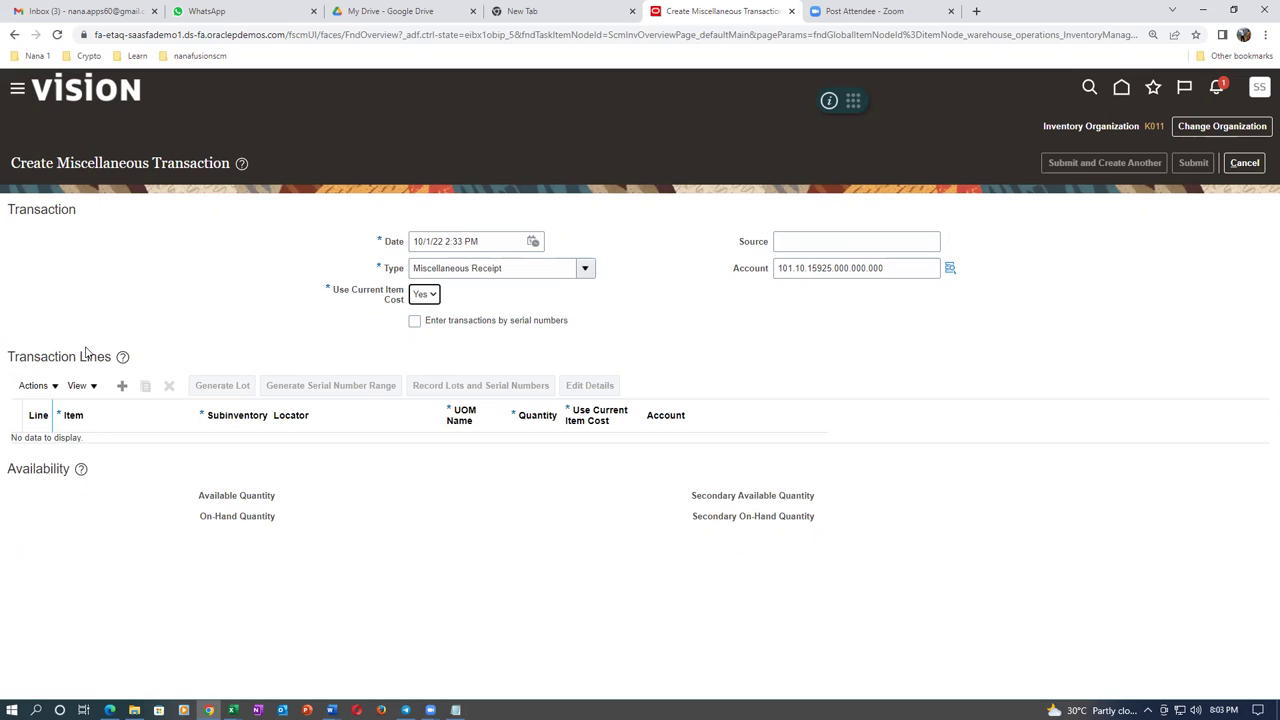
Step: Add a transaction line for item k0106_locator_test_1 and set its subinventory to k01_Pre in the line details
click(122, 388)
click(130, 453)
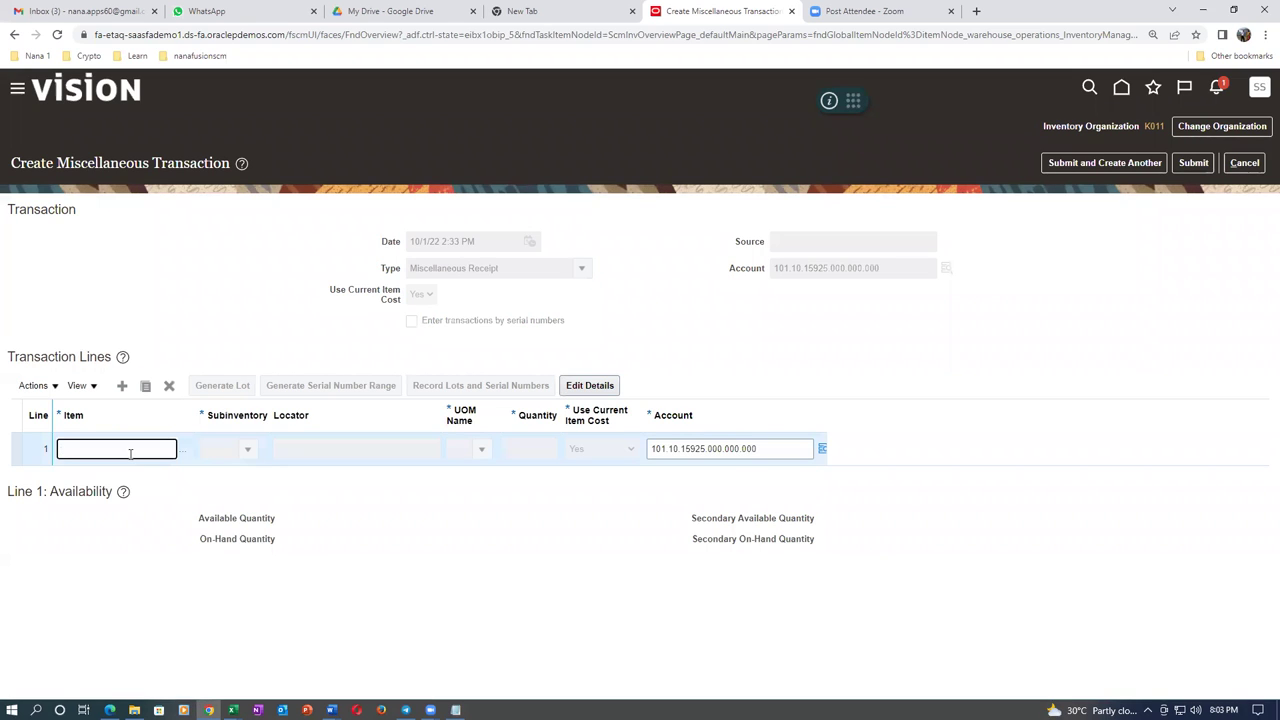
text(k0106)
click(586, 387)
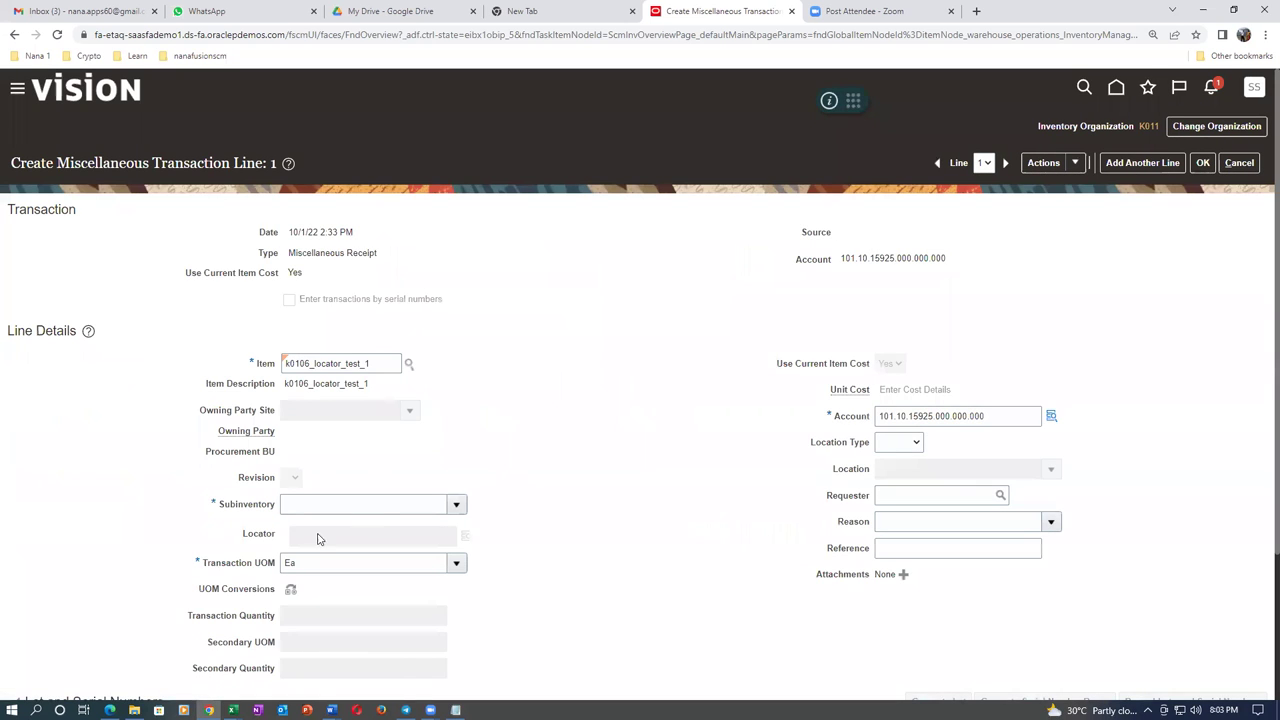
click(456, 502)
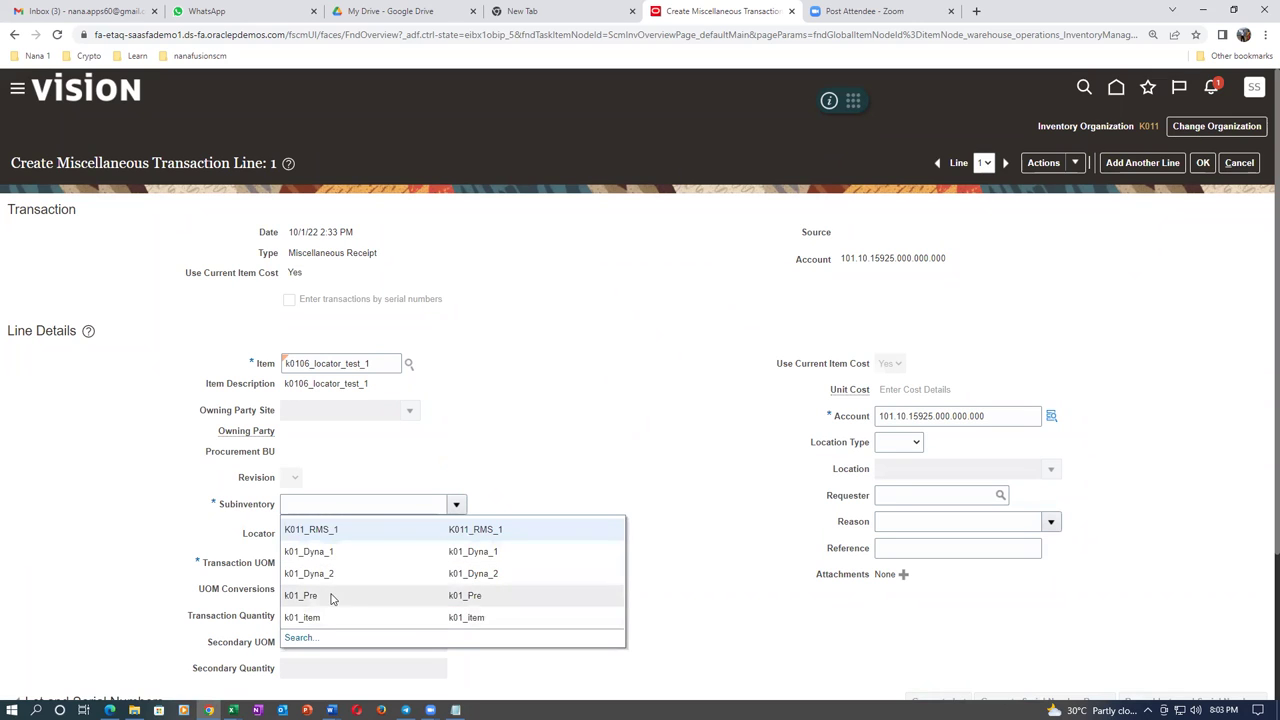
click(382, 508)
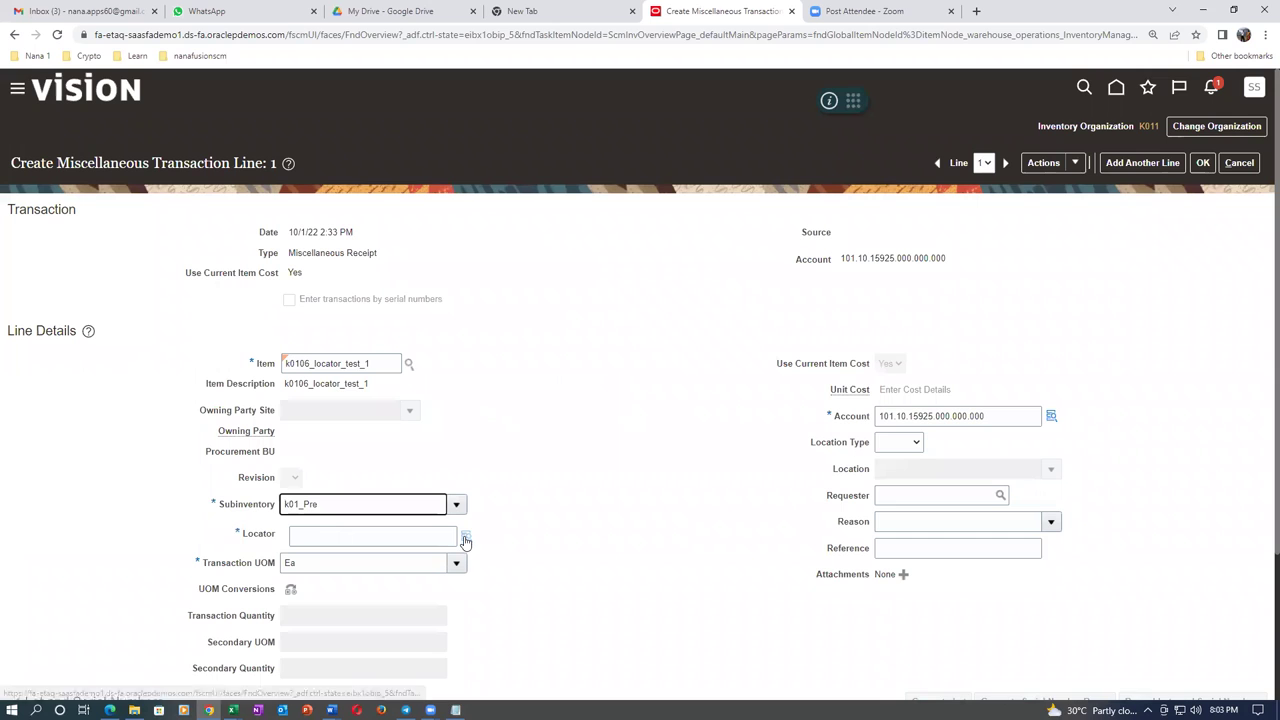
Step: Search the locators available for the k01_Pre subinventory and close the lookup without choosing one
click(466, 536)
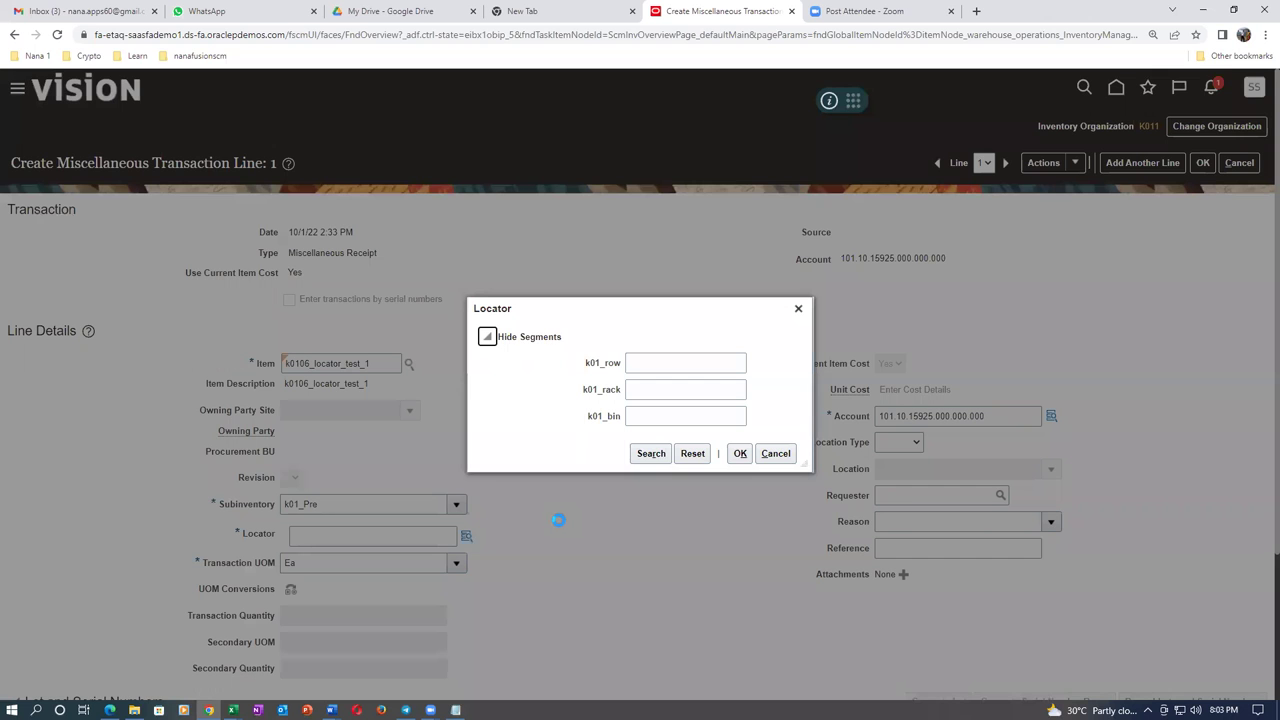
click(651, 453)
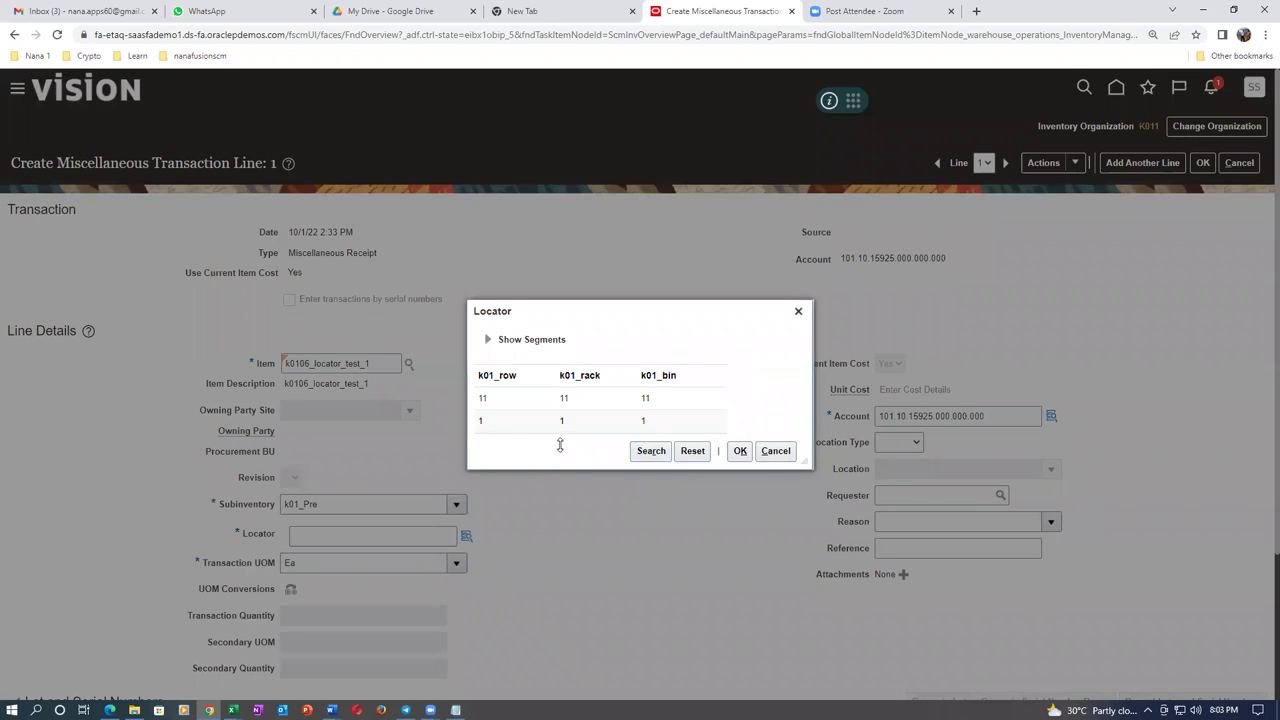
click(776, 451)
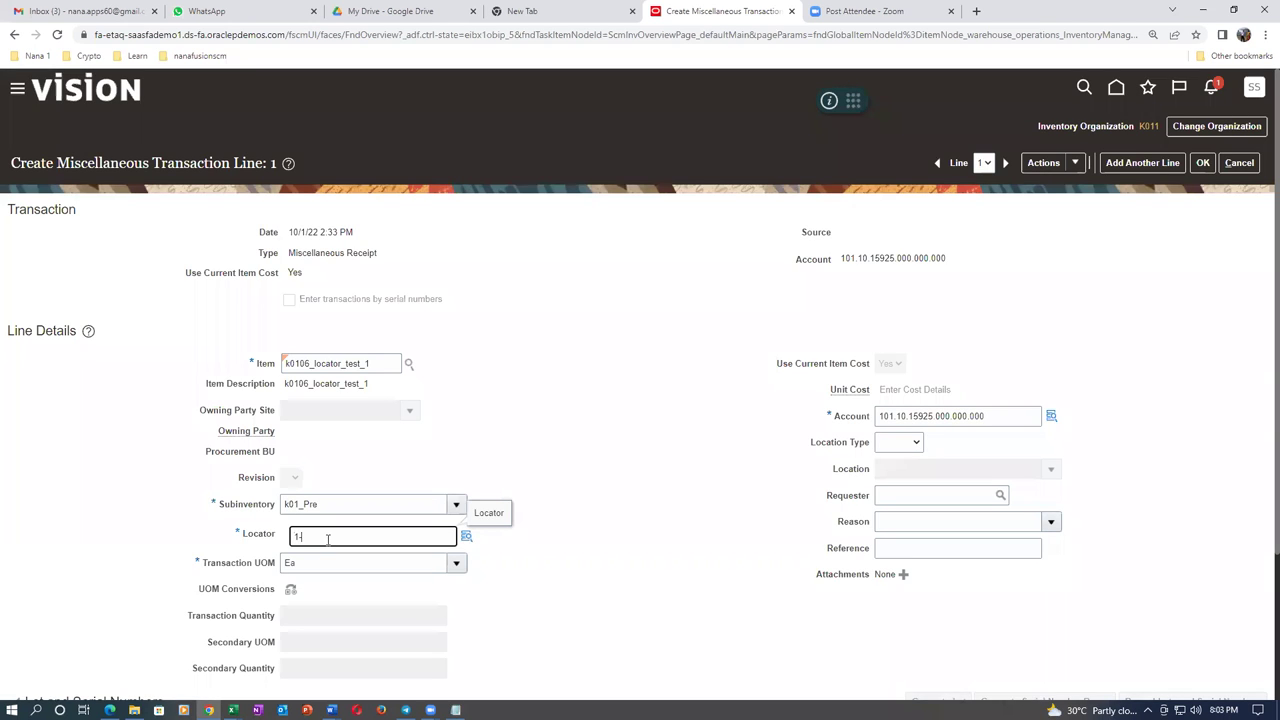
Step: Try to enter 1-2-3 as the line's locator, and clear that value from the locator lookup's k01_row segment
key(Tab)
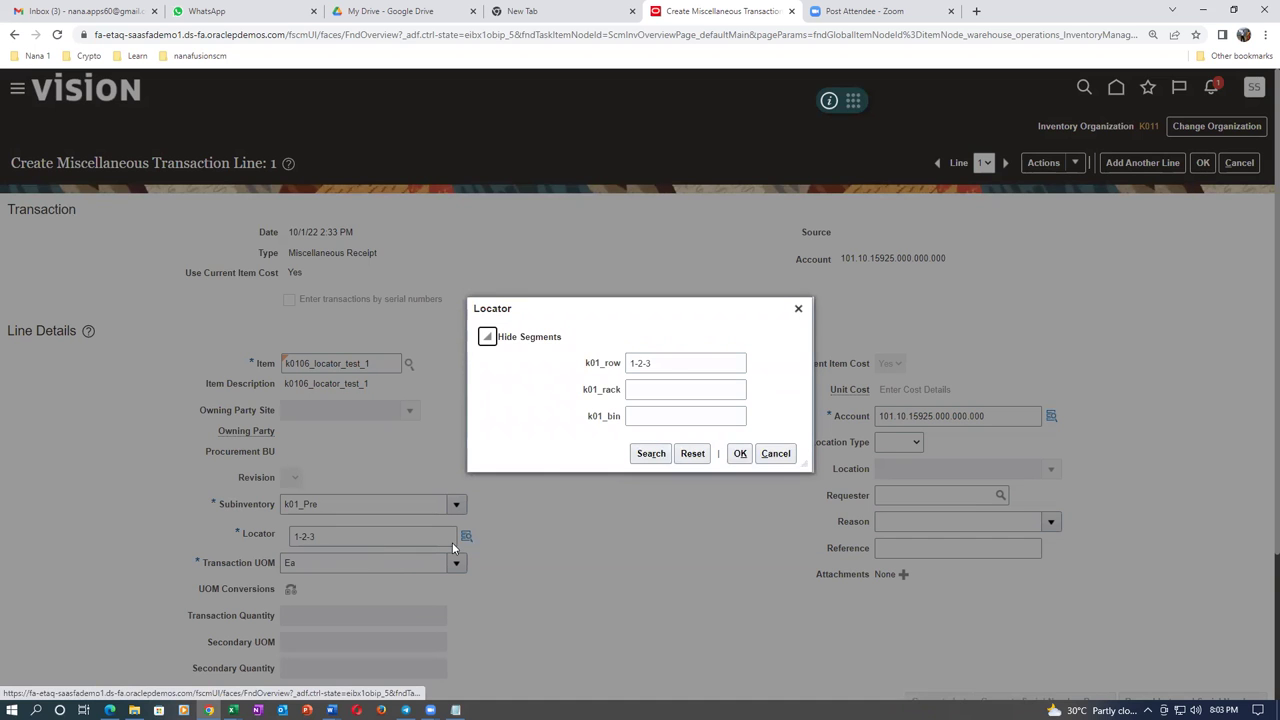
triple_click(665, 361)
key(BackSpace)
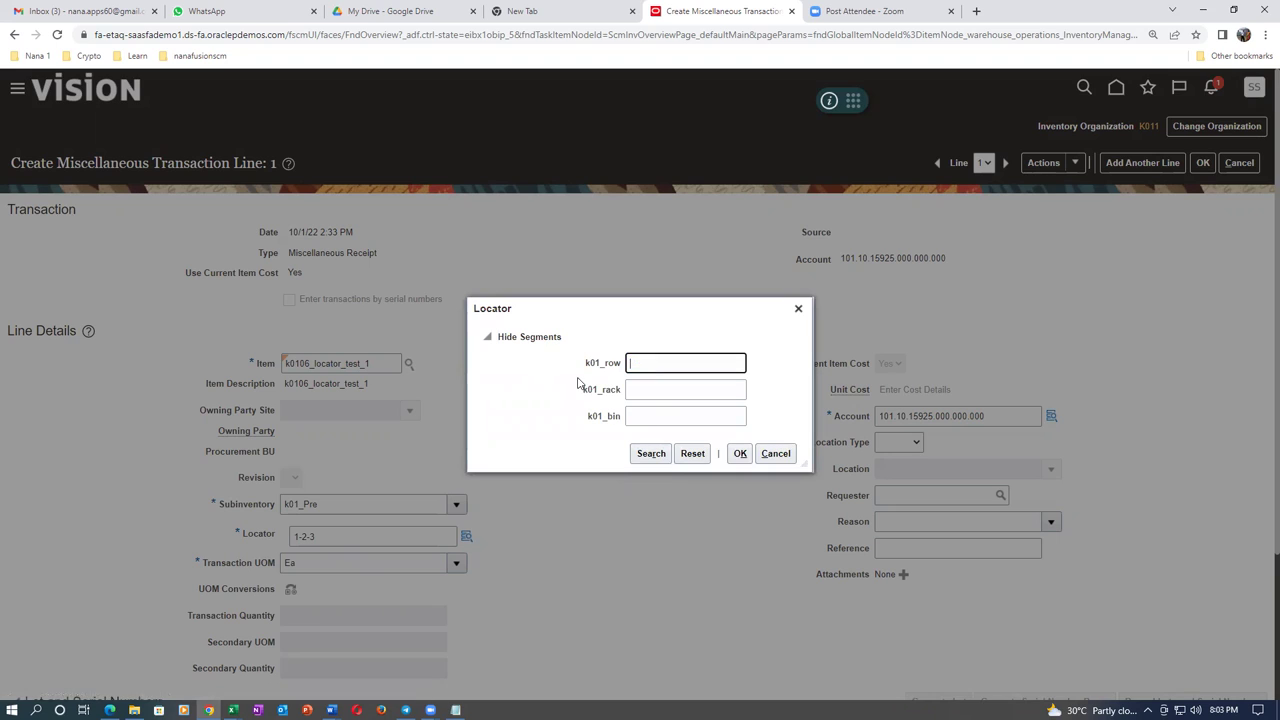
Step: Choose the existing locator with row 1, rack 1 and bin 1, set the transaction quantity to 10 and accept the line
click(653, 455)
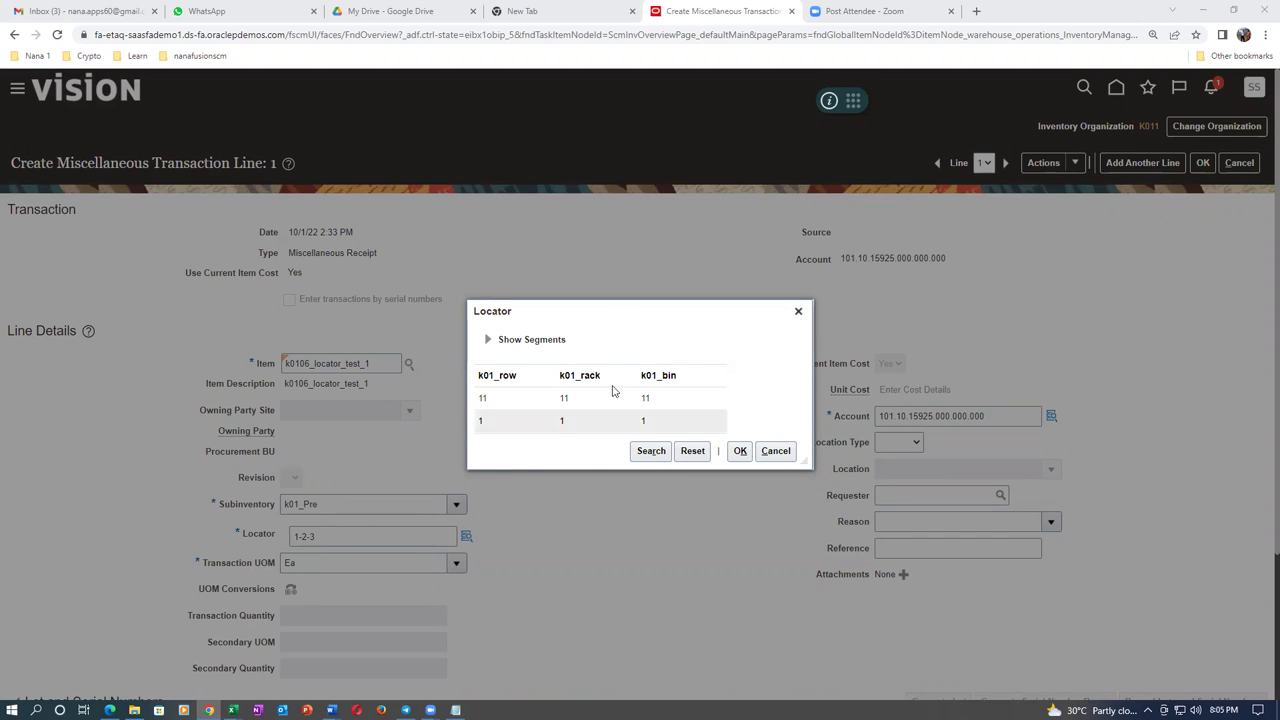
click(580, 420)
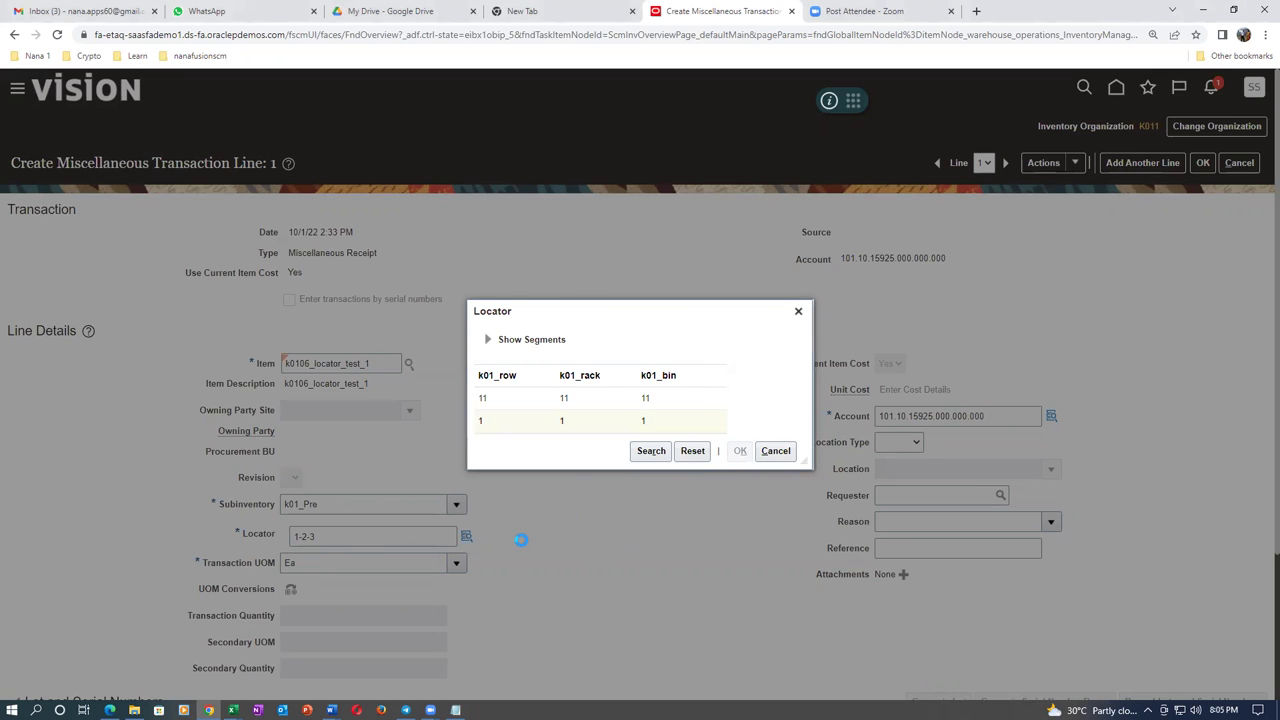
scroll(520, 540, down, 2)
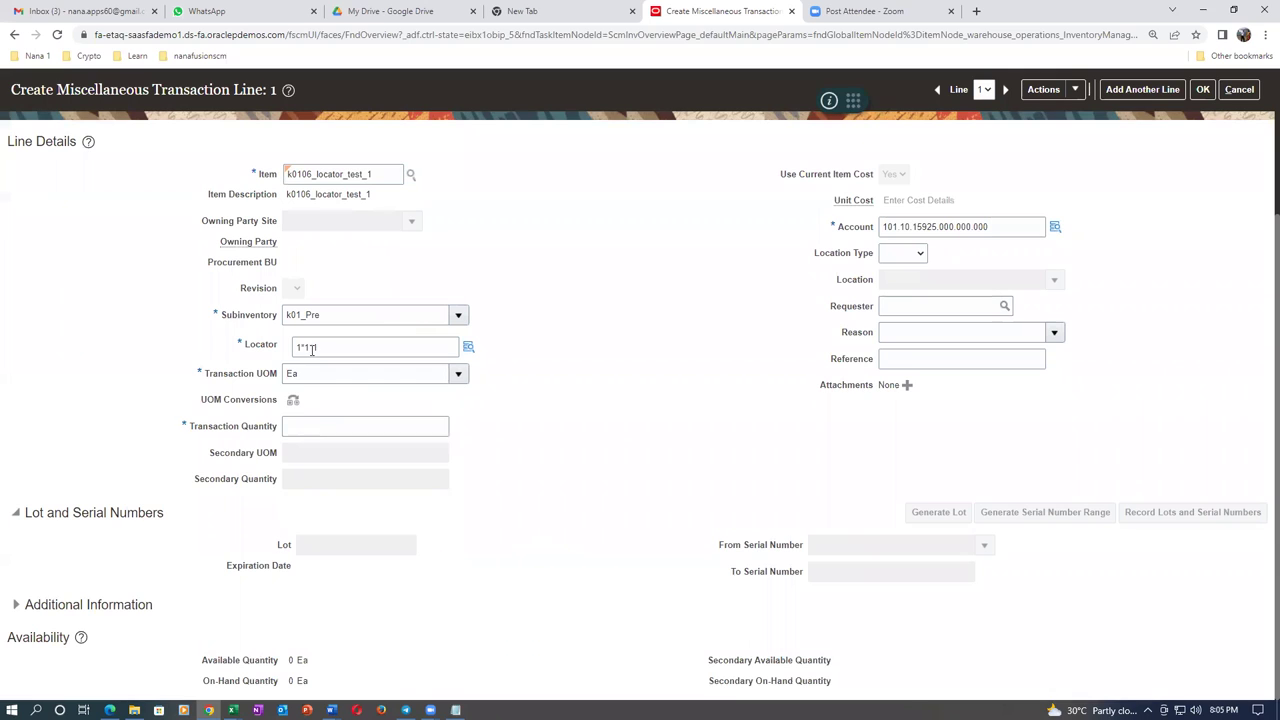
click(325, 429)
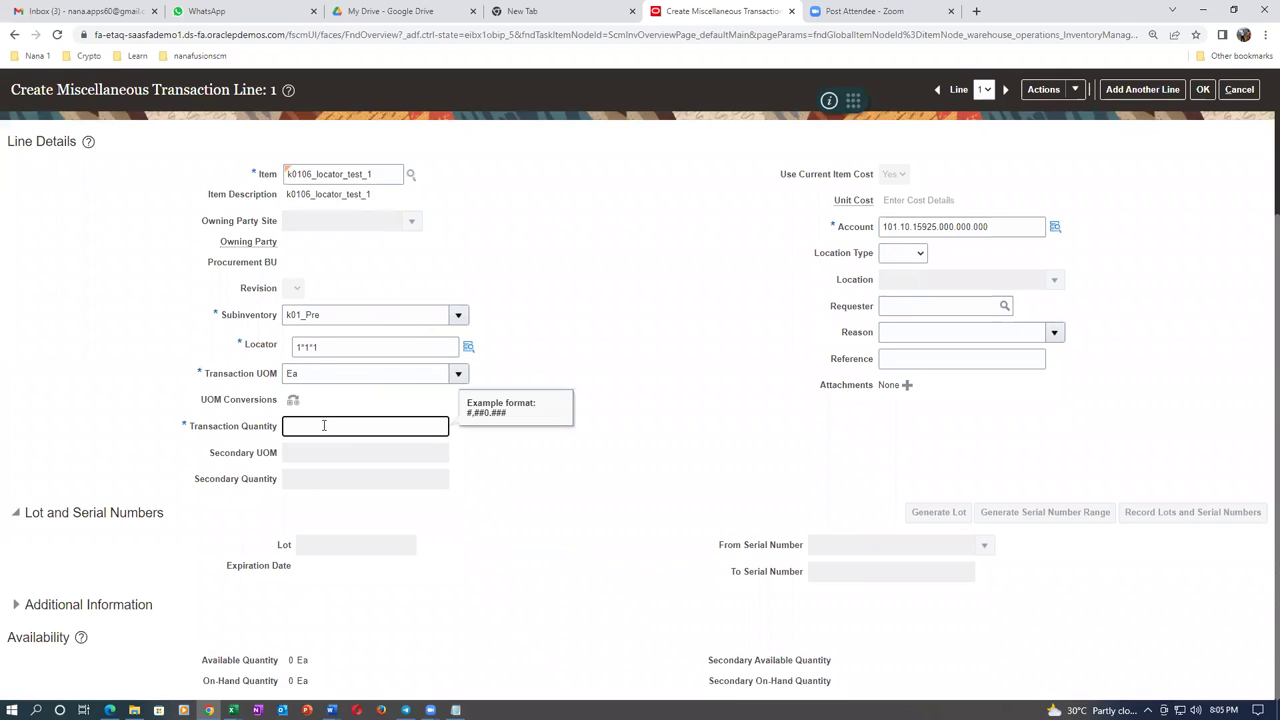
text(10)
key(Tab)
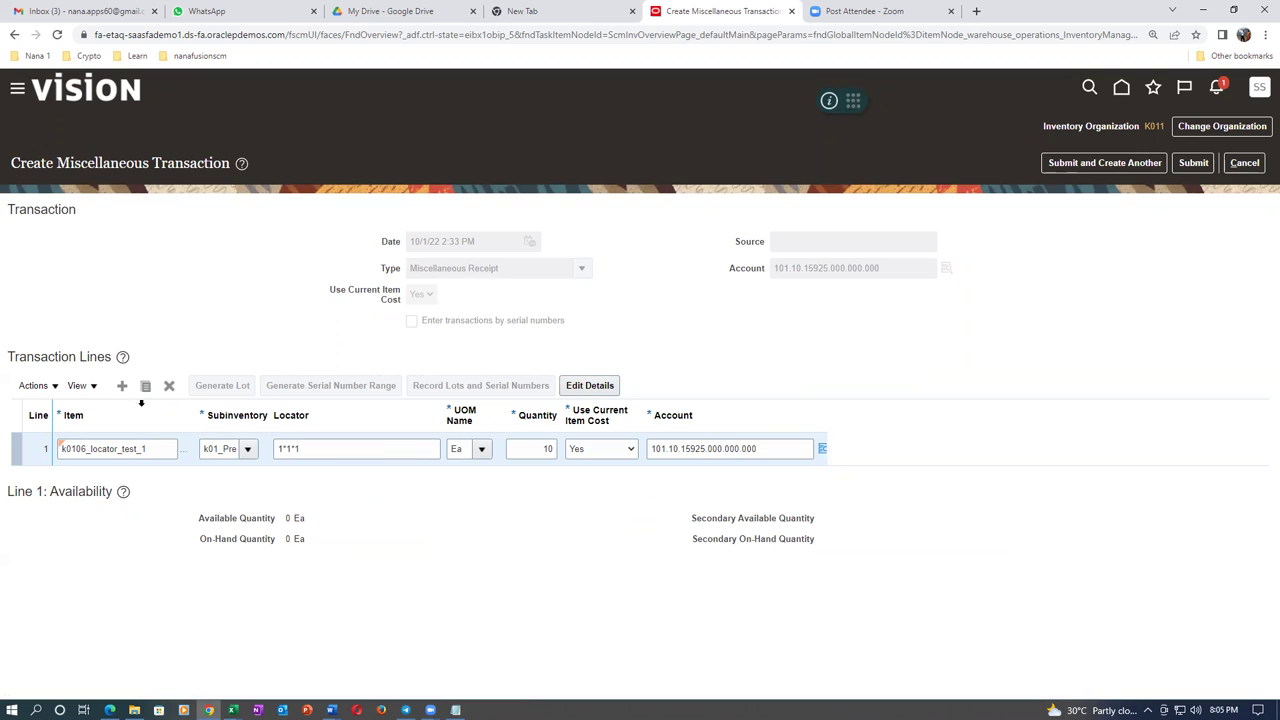
Step: Add another transaction line for item k0106_locator_test_1 and open its line details
click(122, 385)
click(113, 446)
text(k0106)
key(Tab)
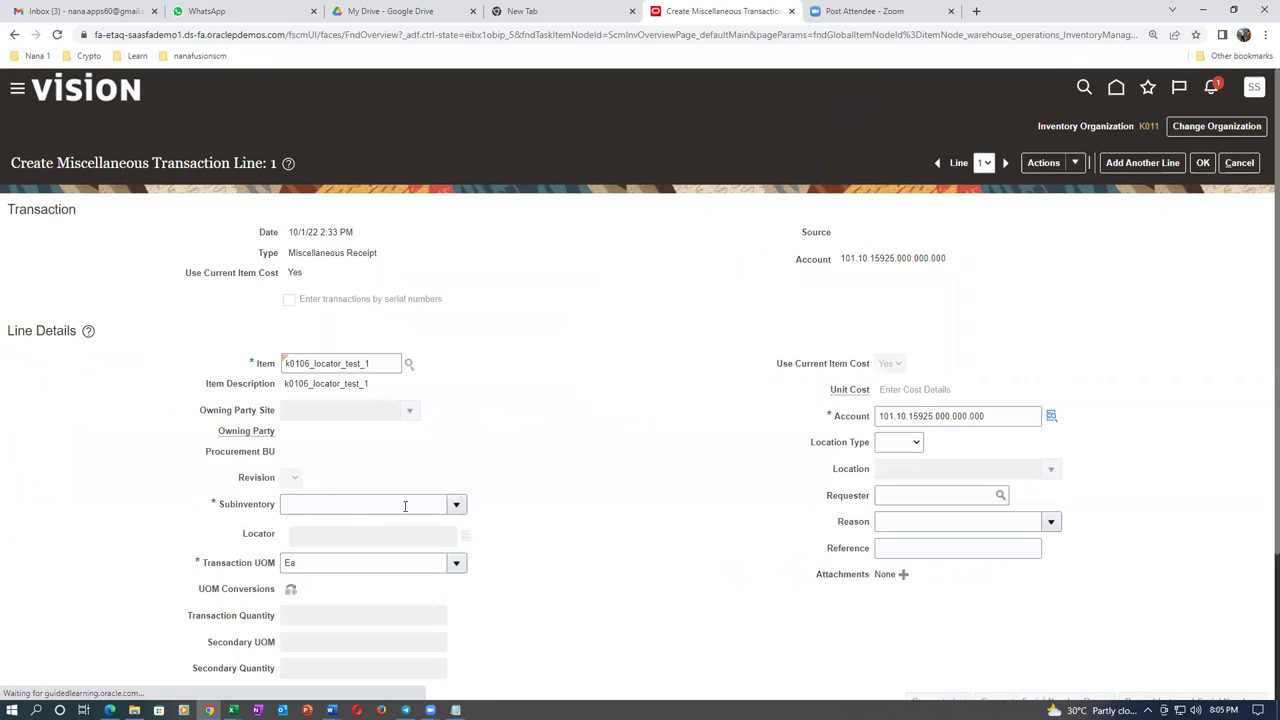
Step: Set the new line's subinventory to k01_Dyna_1 and its locator to 1*2*3
click(455, 506)
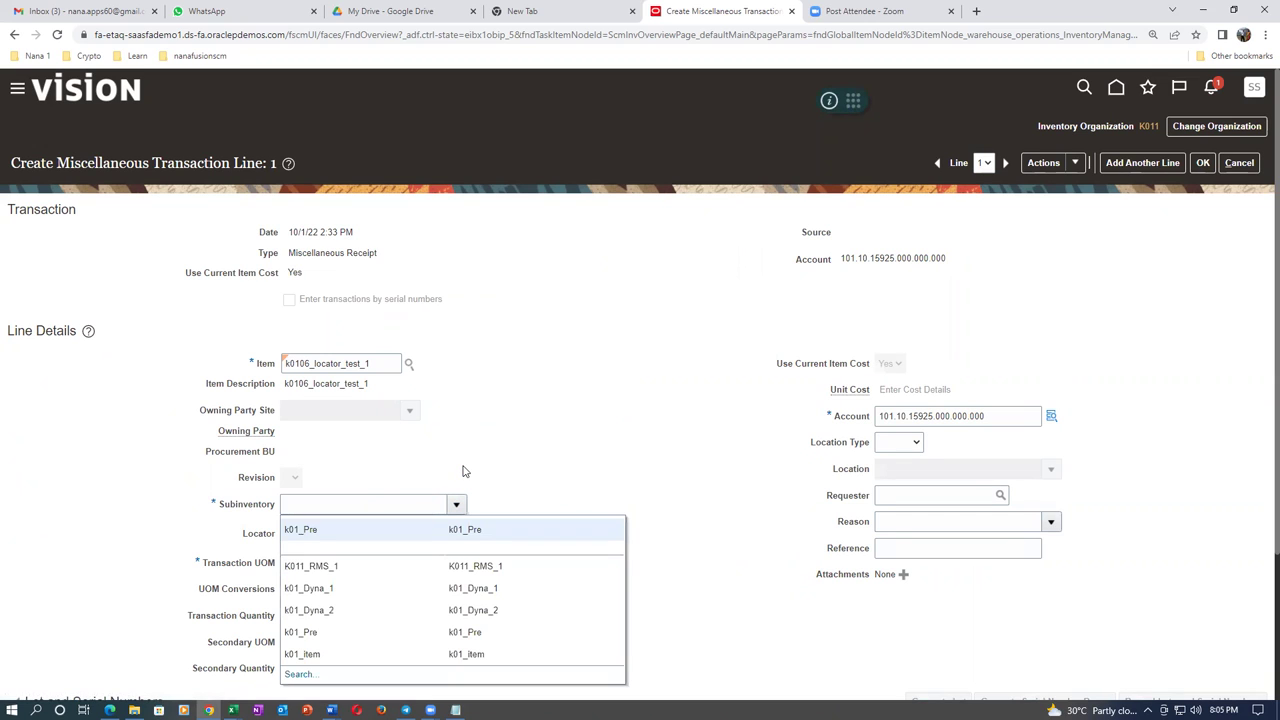
click(374, 594)
click(391, 533)
text(1*2*3)
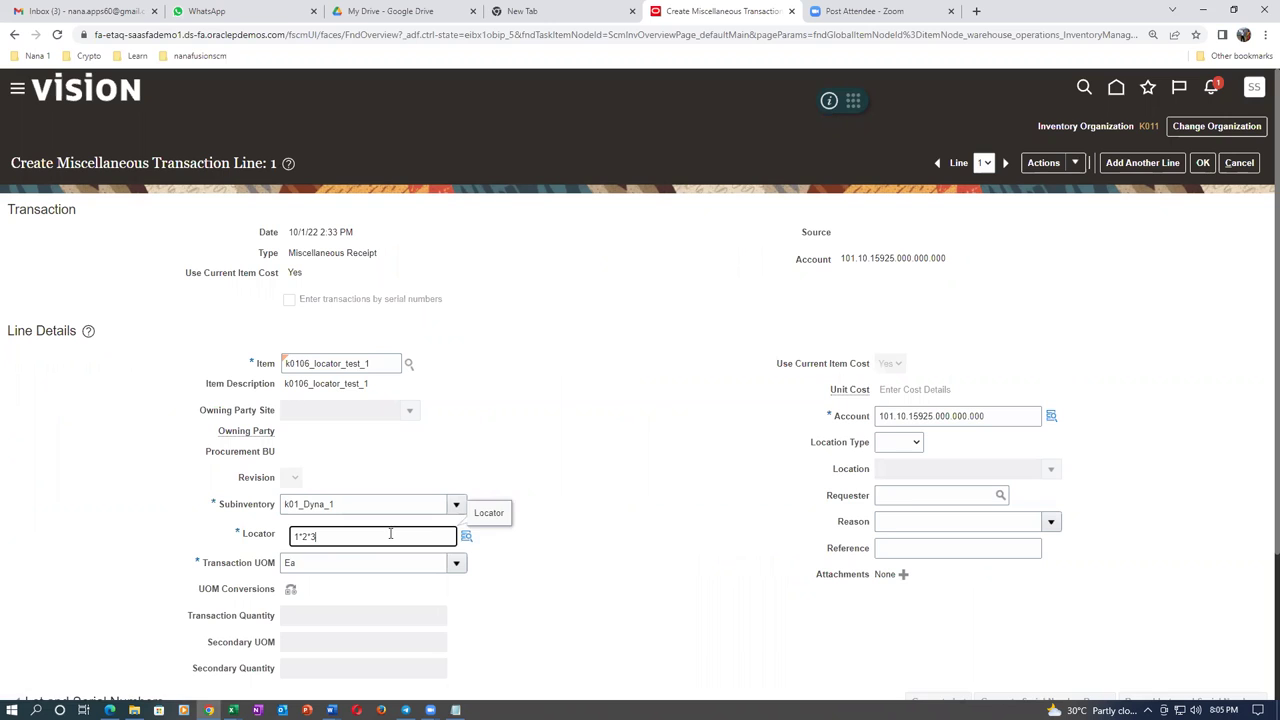
Step: Set the transaction quantity of the k01_Dyna_1 line to 20 and accept the line
key(Tab)
scroll(322, 456, down, 2)
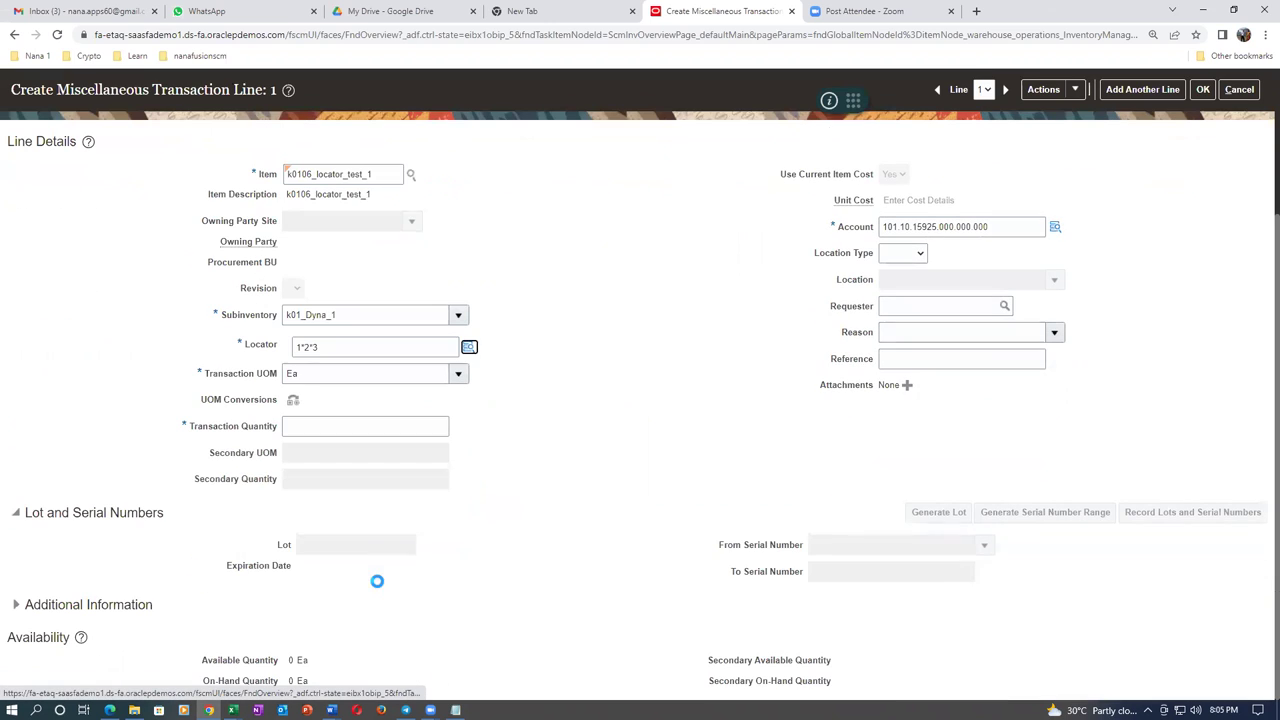
click(309, 425)
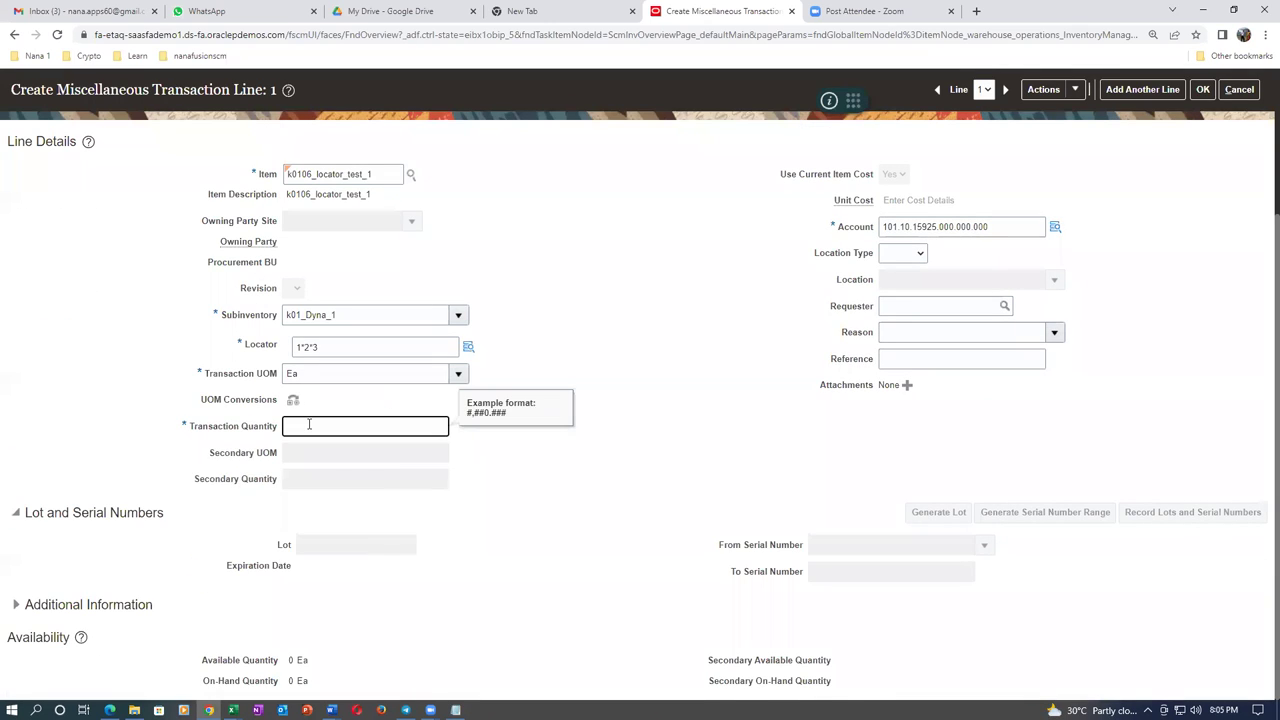
text(20)
key(Tab)
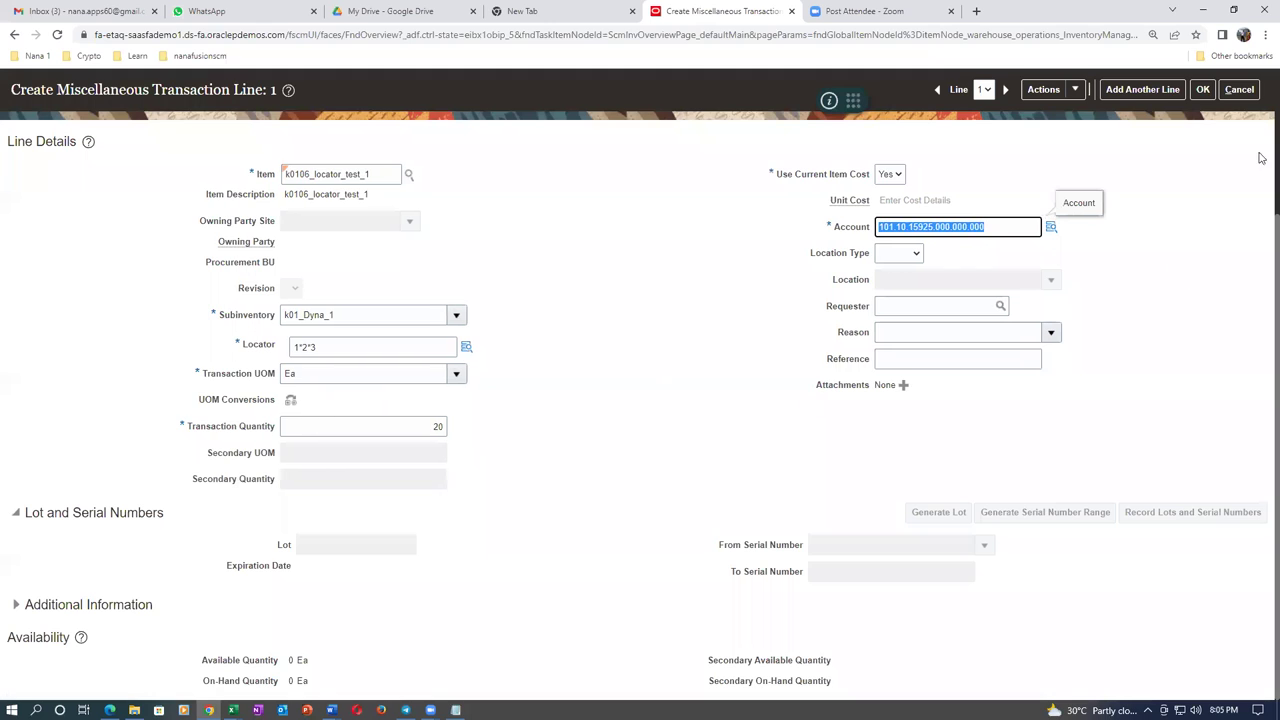
click(1198, 90)
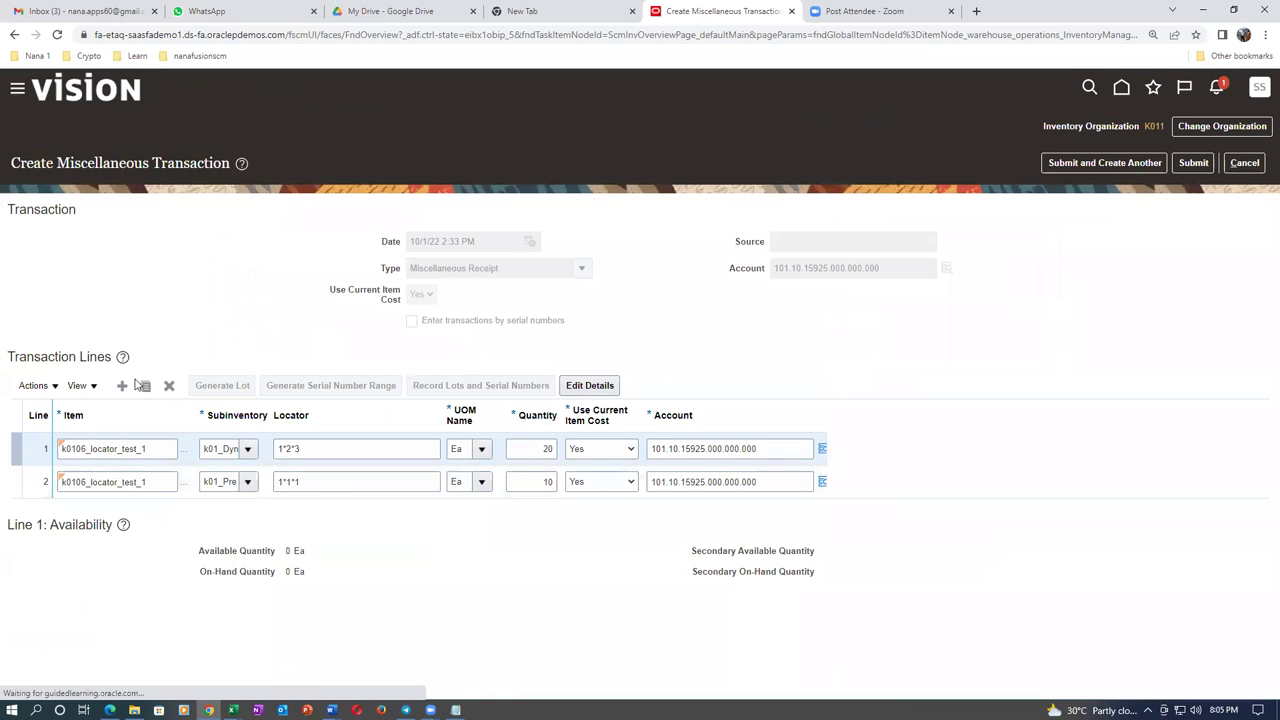
Step: Add a third transaction line for item k0106_locator_test_1 and open its line details at the subinventory
click(123, 386)
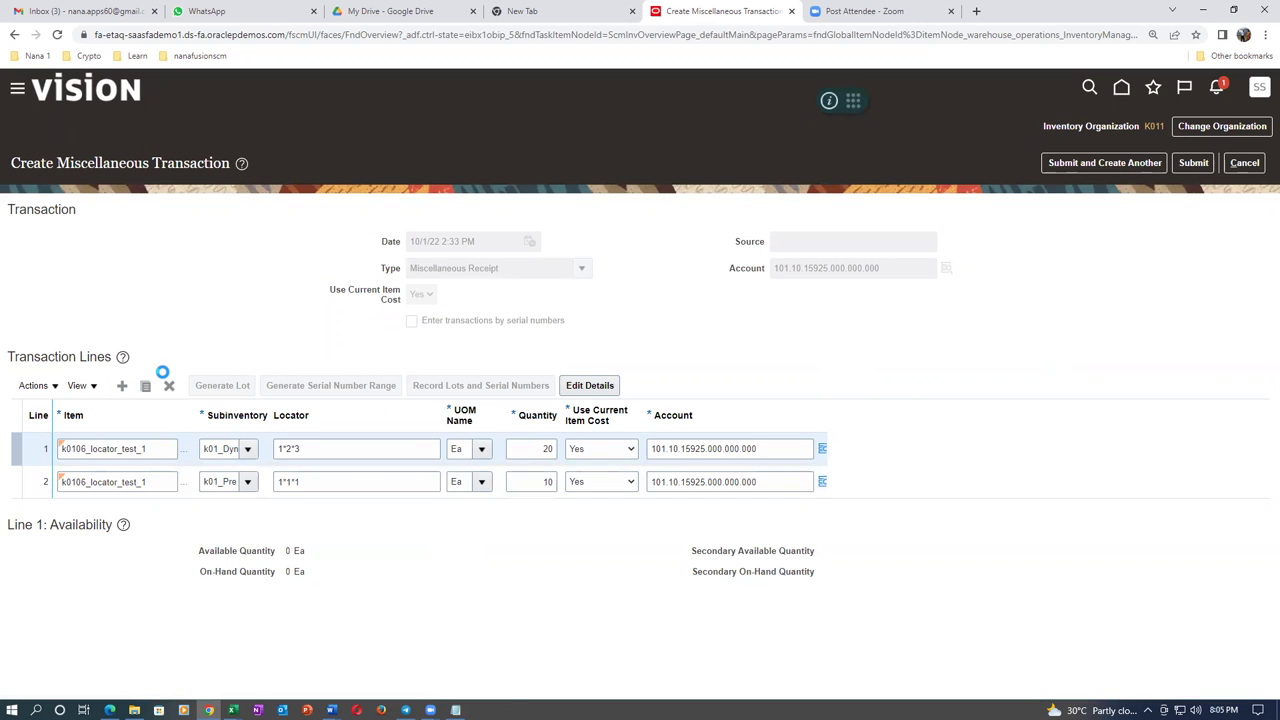
click(113, 449)
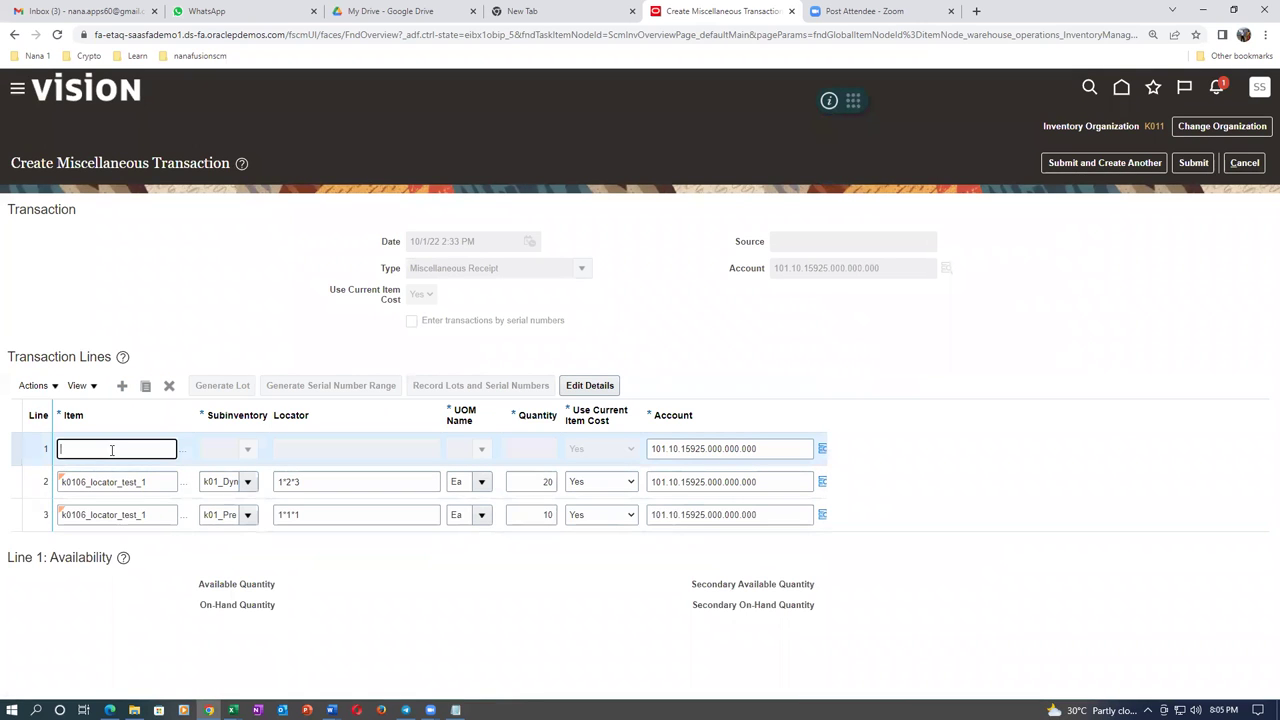
text(k0106)
key(Tab)
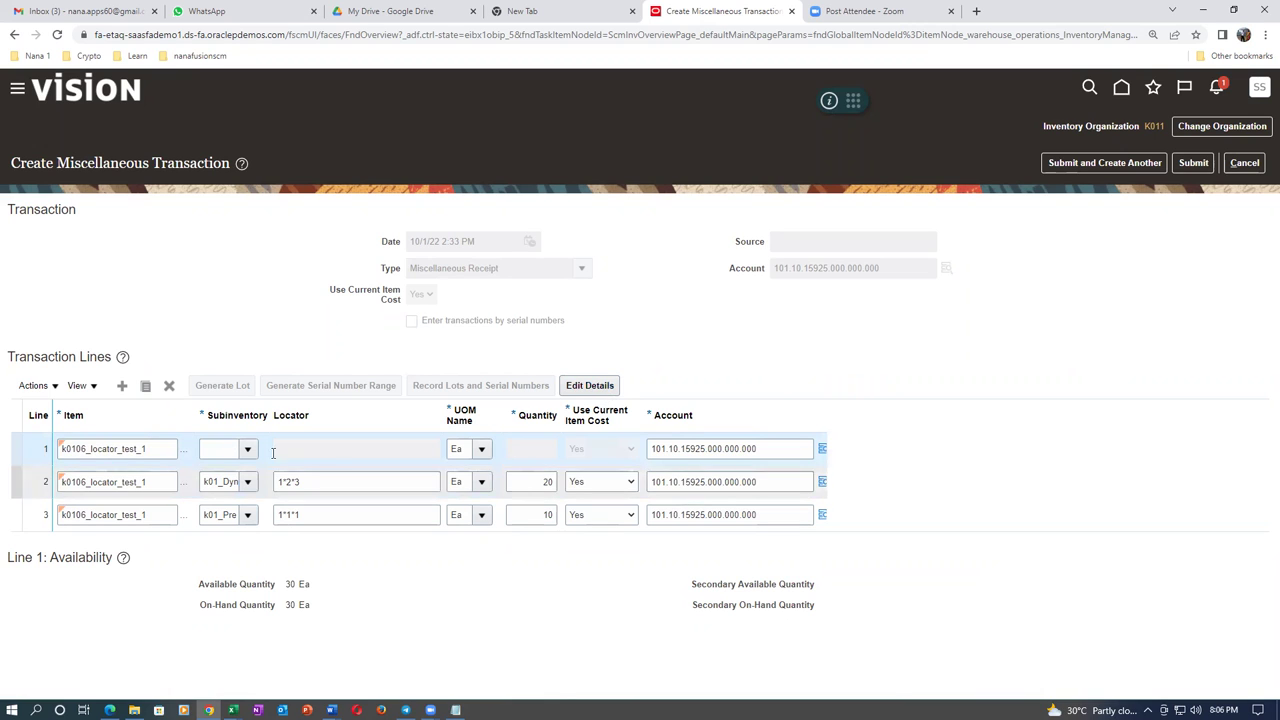
click(586, 385)
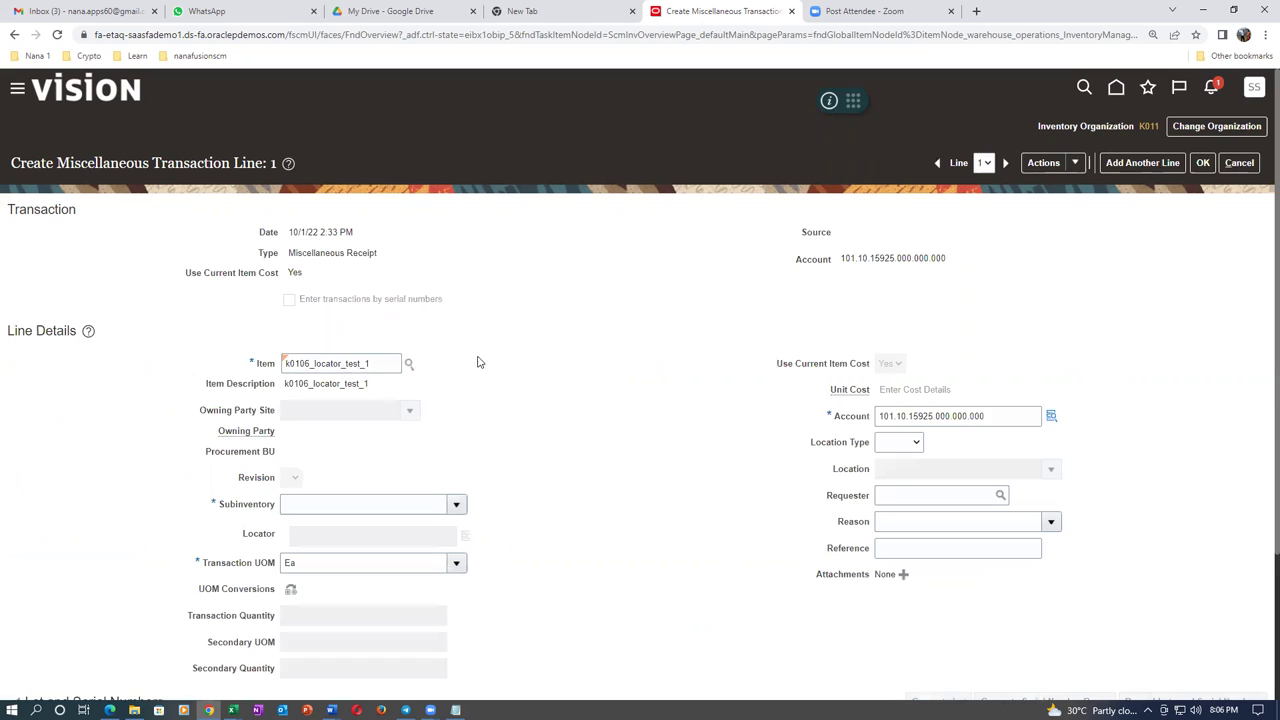
click(295, 505)
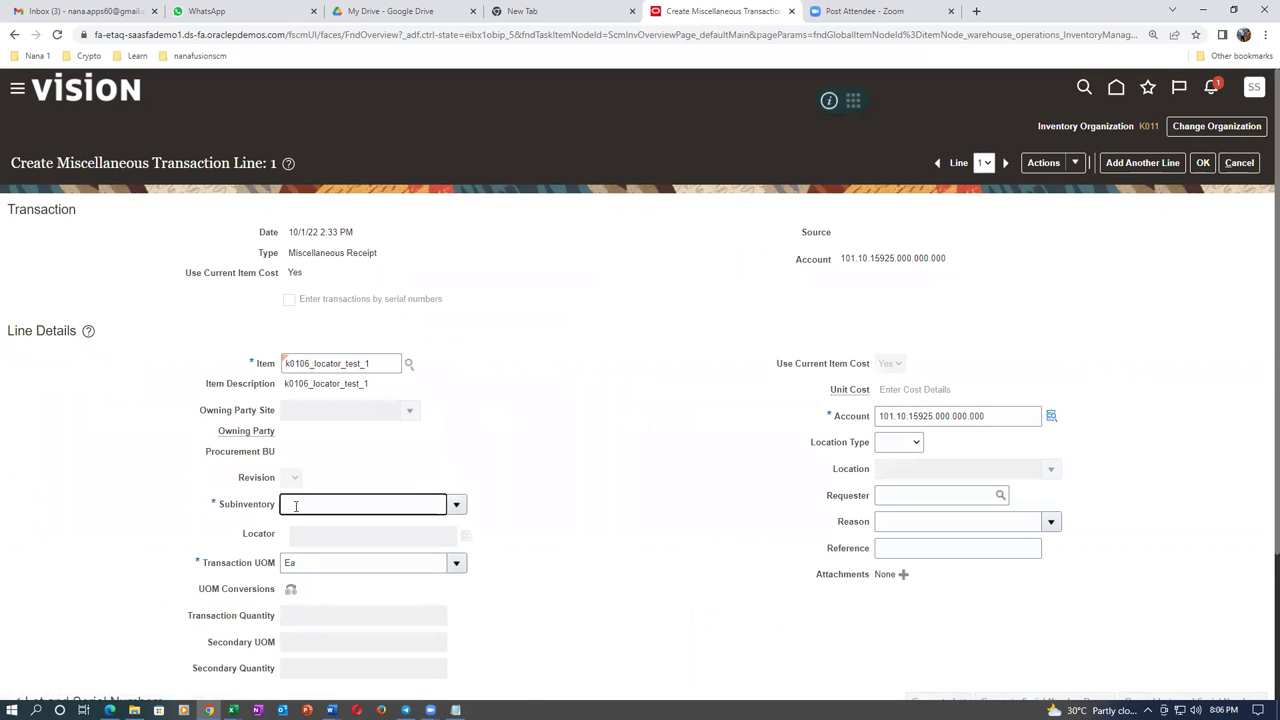
Step: Switch to the Locator Control document in Word and examine how the item attribute locator control options relate to Sub 3, determined at item level
key(alt+Tab)
key(alt+Tab)
key(alt+Tab)
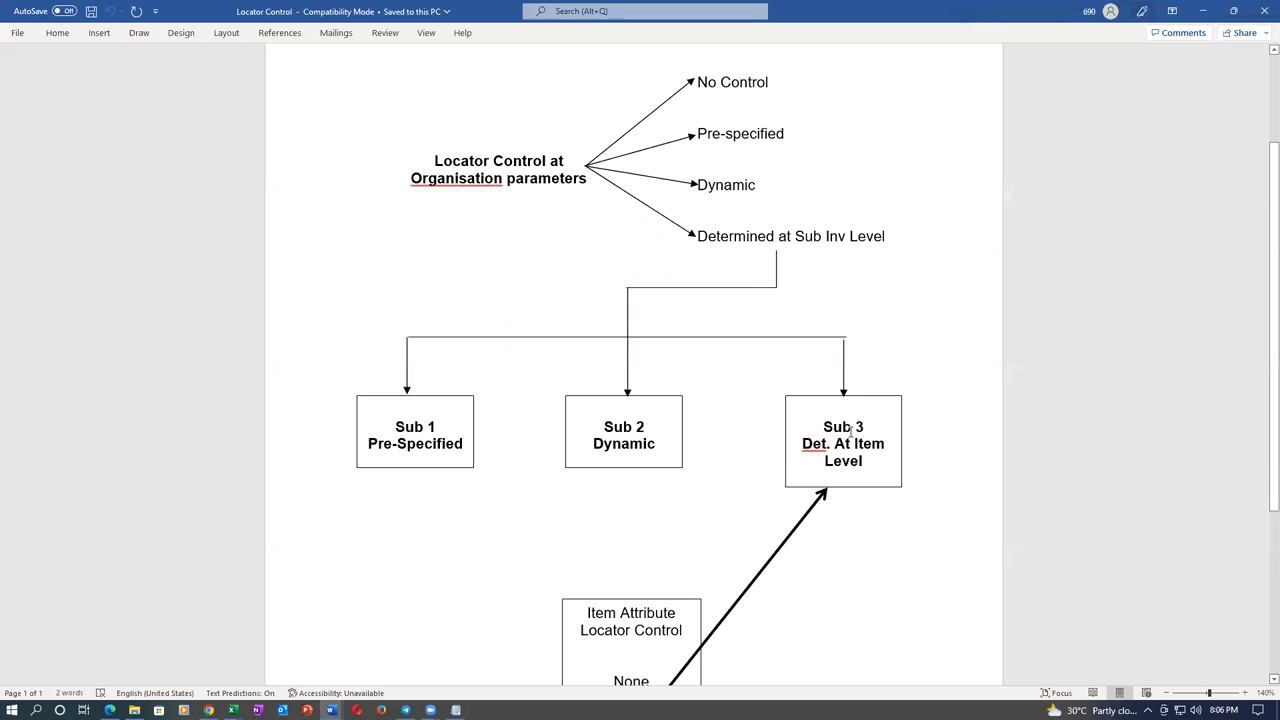
drag(851, 430, 860, 458)
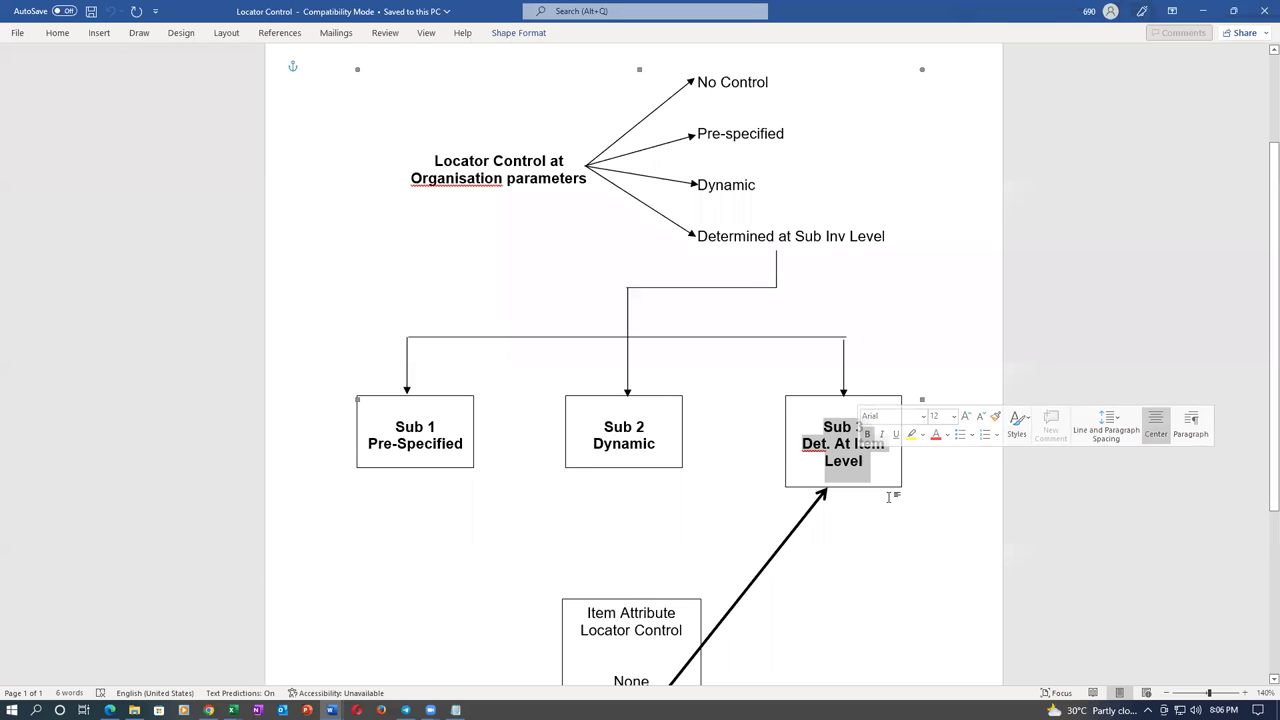
scroll(888, 497, down, 3)
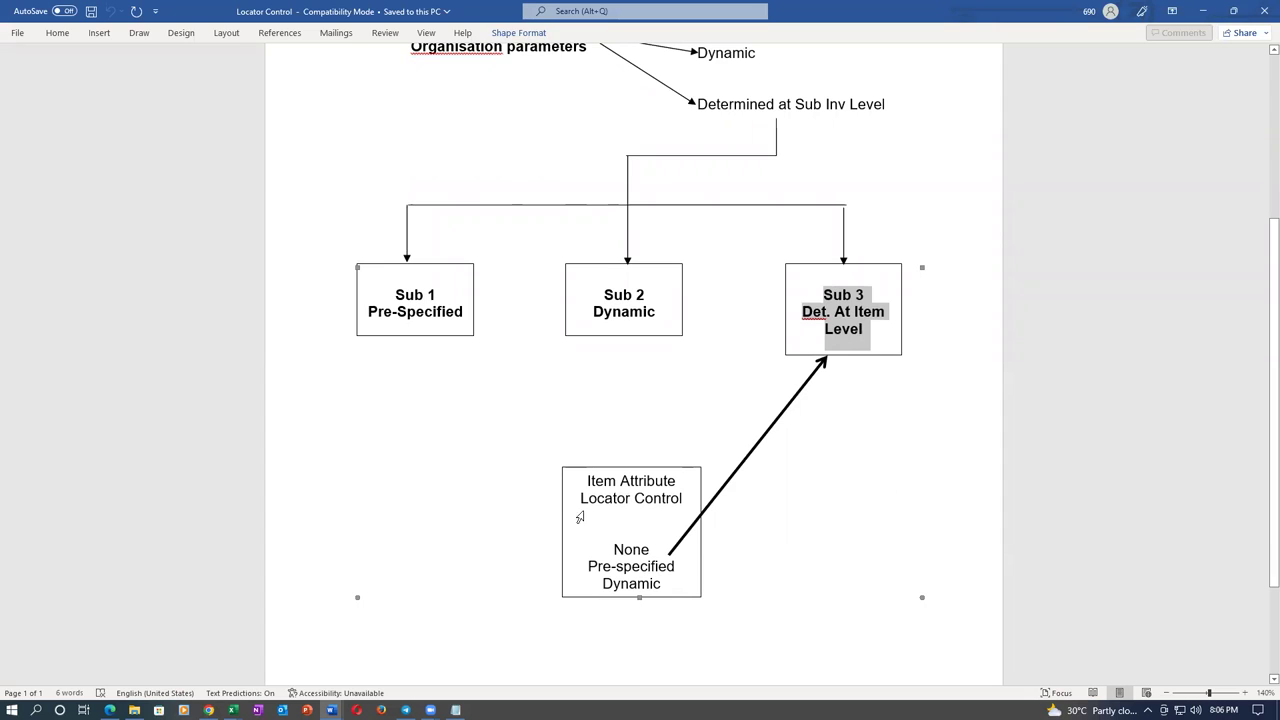
drag(624, 552, 640, 556)
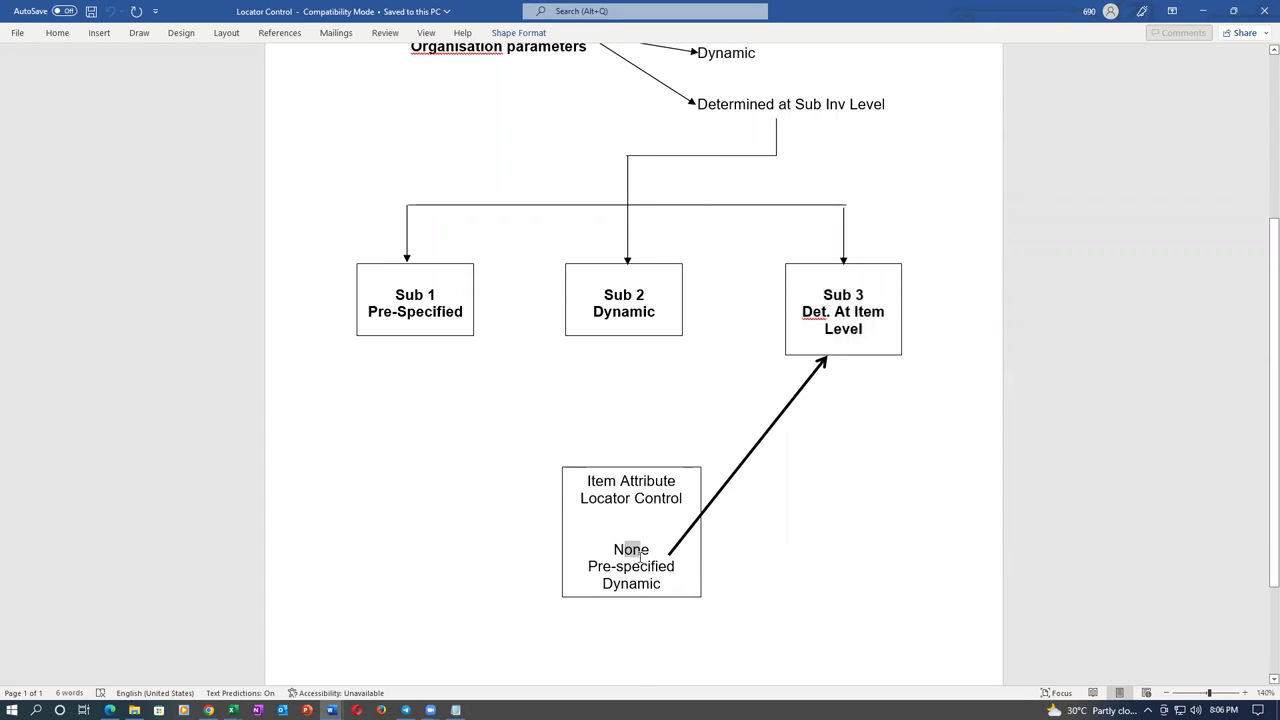
drag(829, 294, 843, 333)
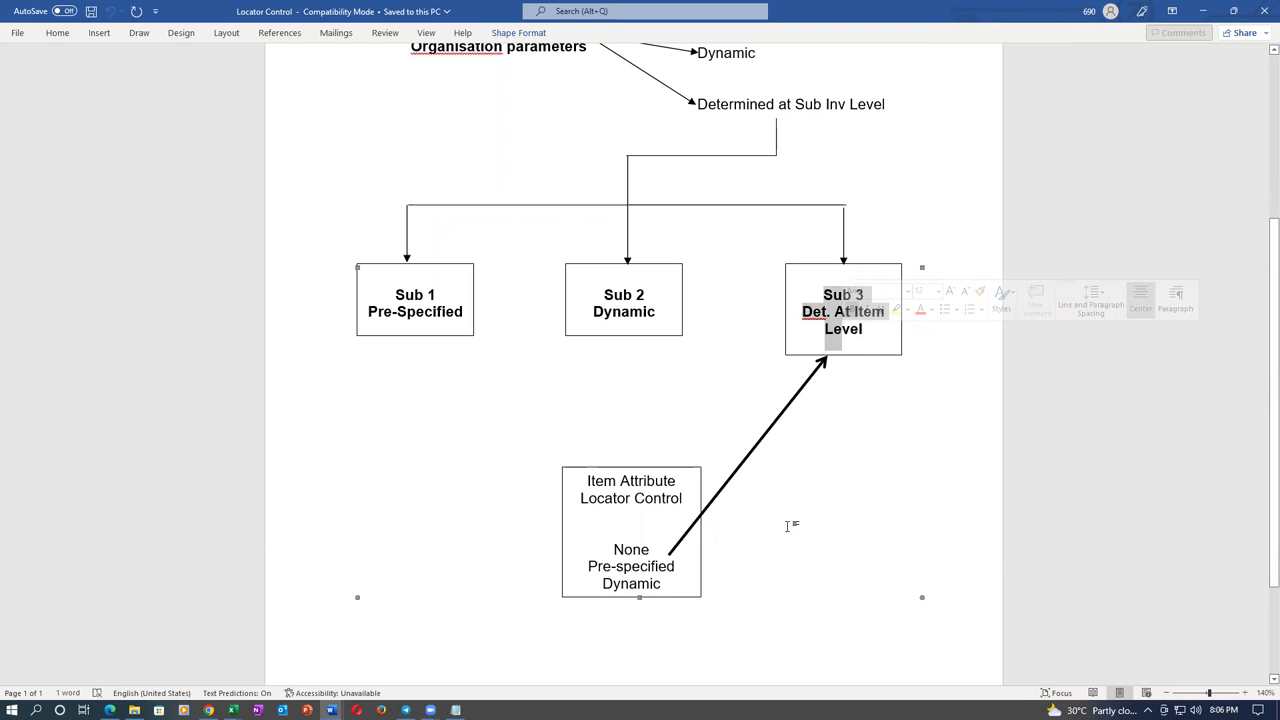
click(629, 583)
click(849, 334)
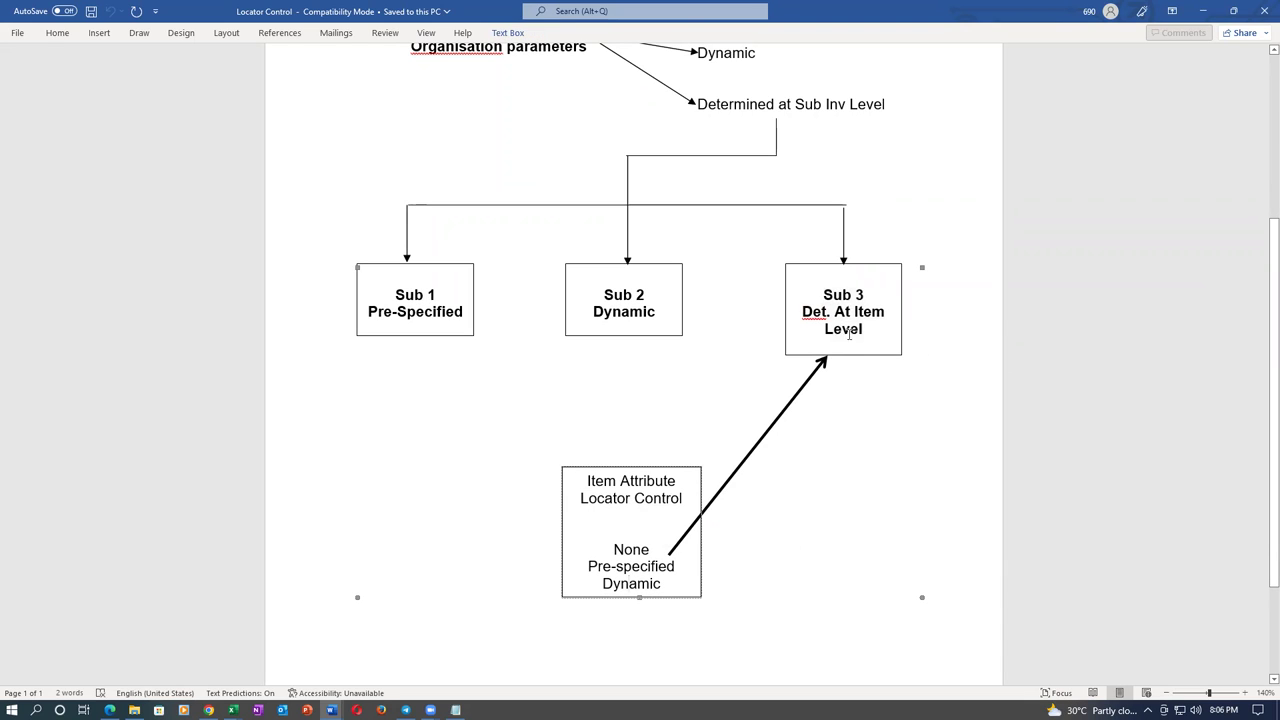
click(941, 327)
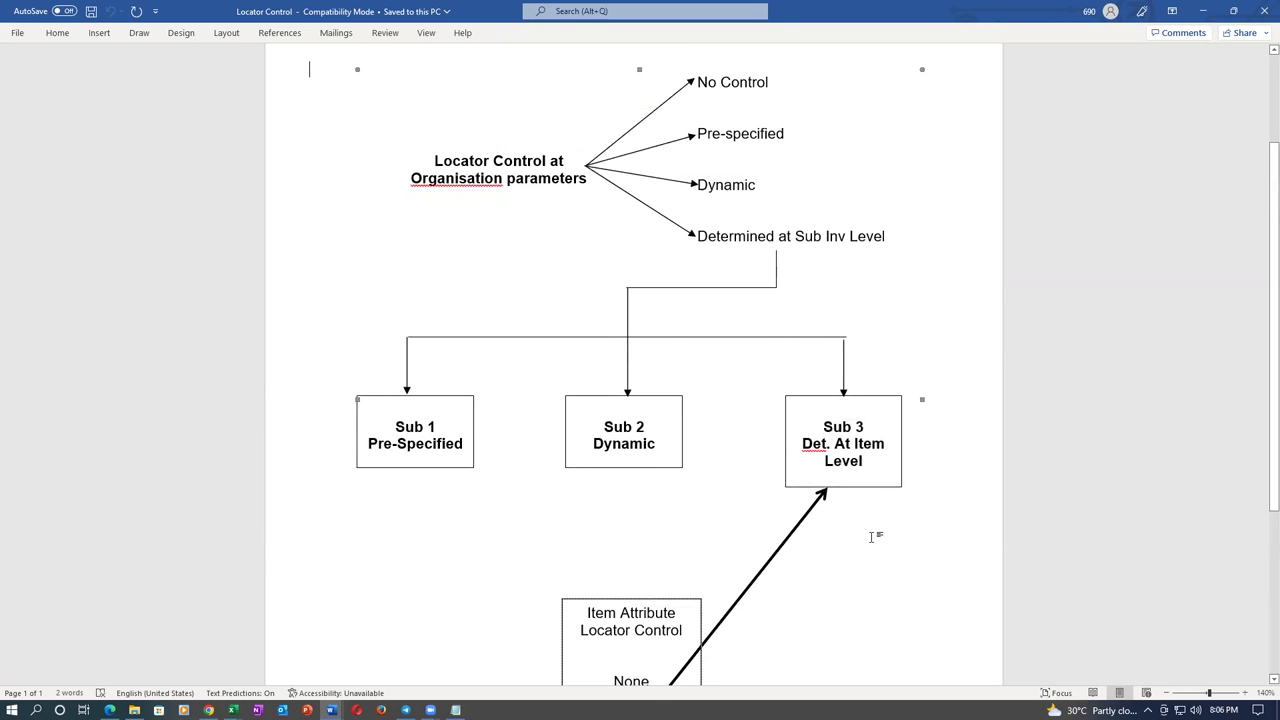
scroll(875, 536, down, 3)
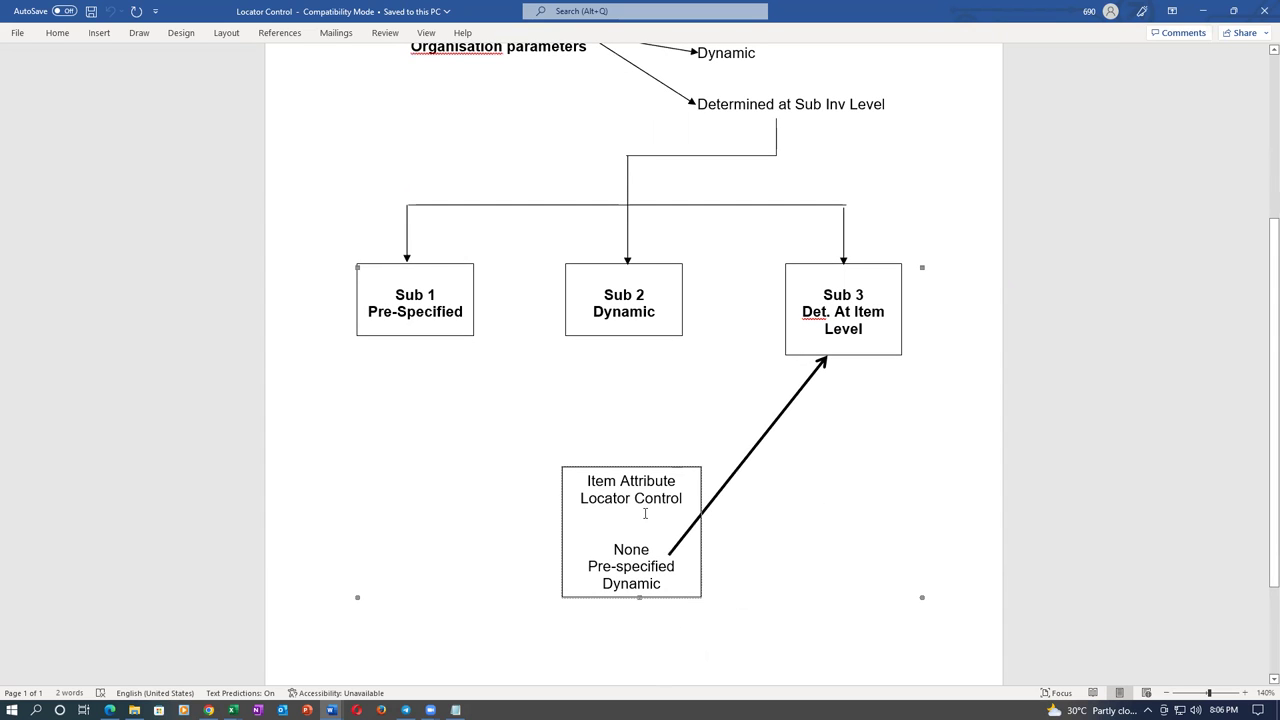
double_click(629, 549)
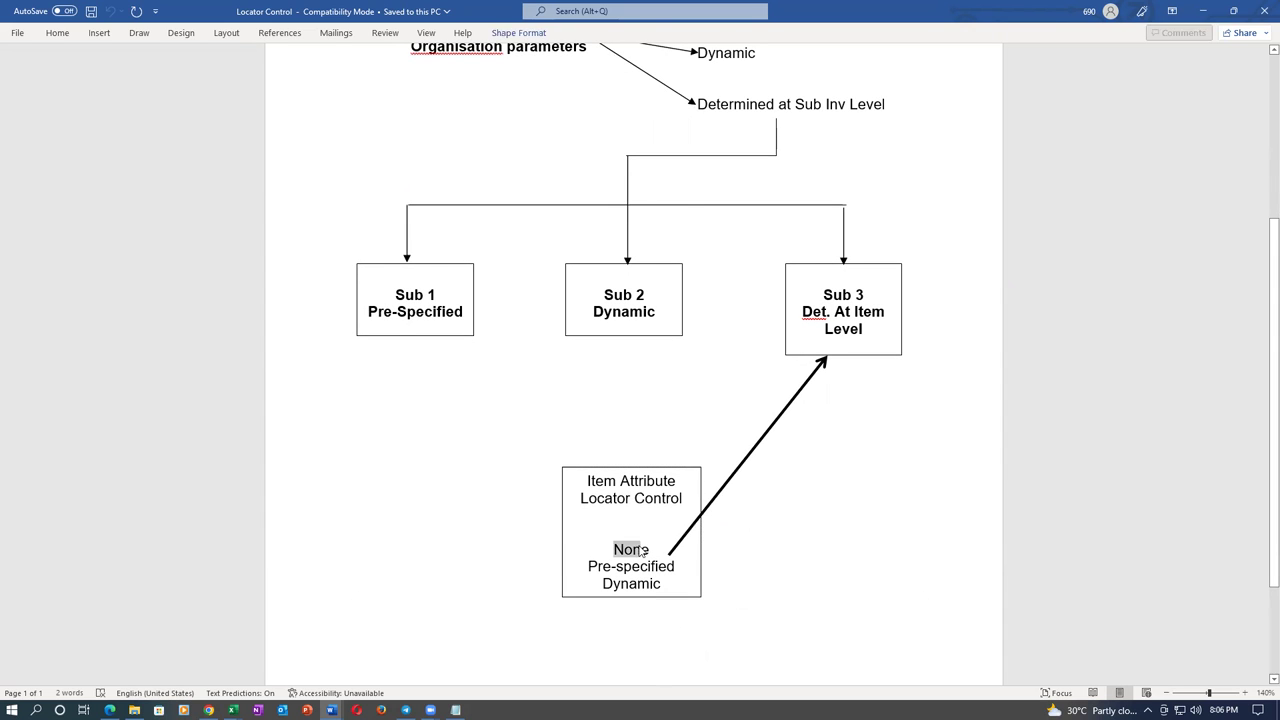
Step: Switch back to the transaction line in Chrome and set its subinventory to k01_item and its transaction quantity to 60
key(alt+Tab)
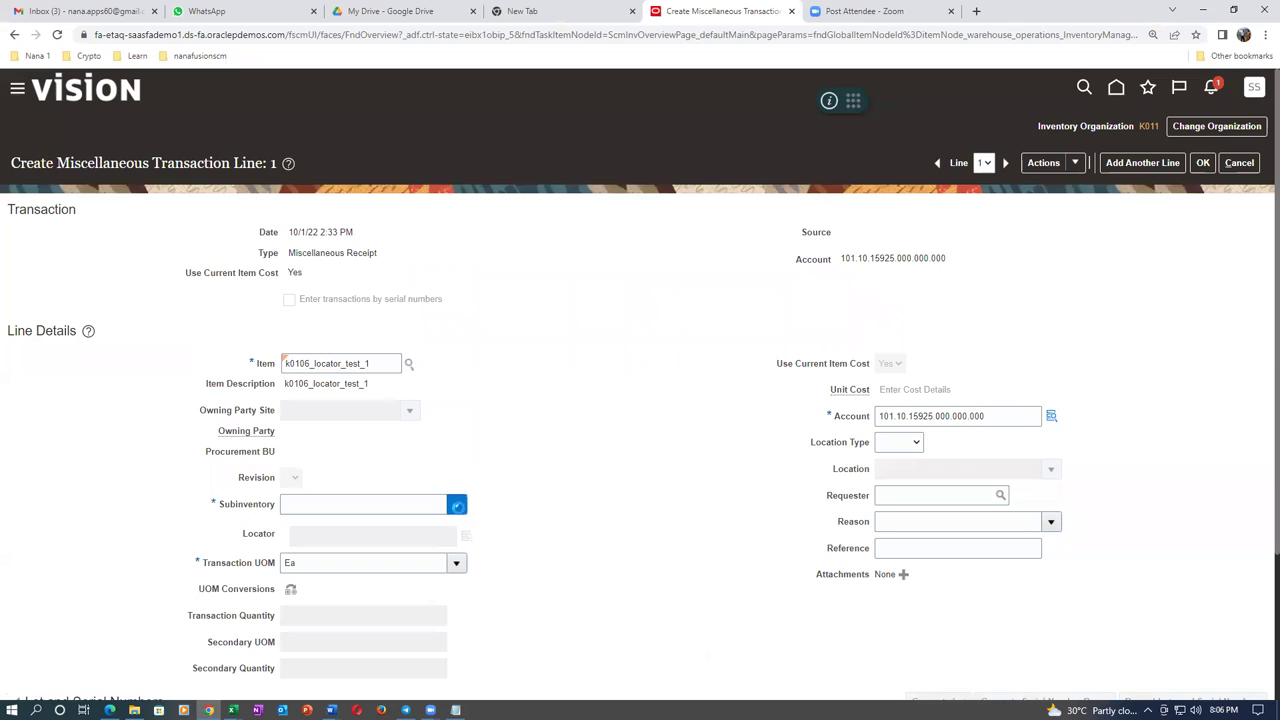
click(455, 506)
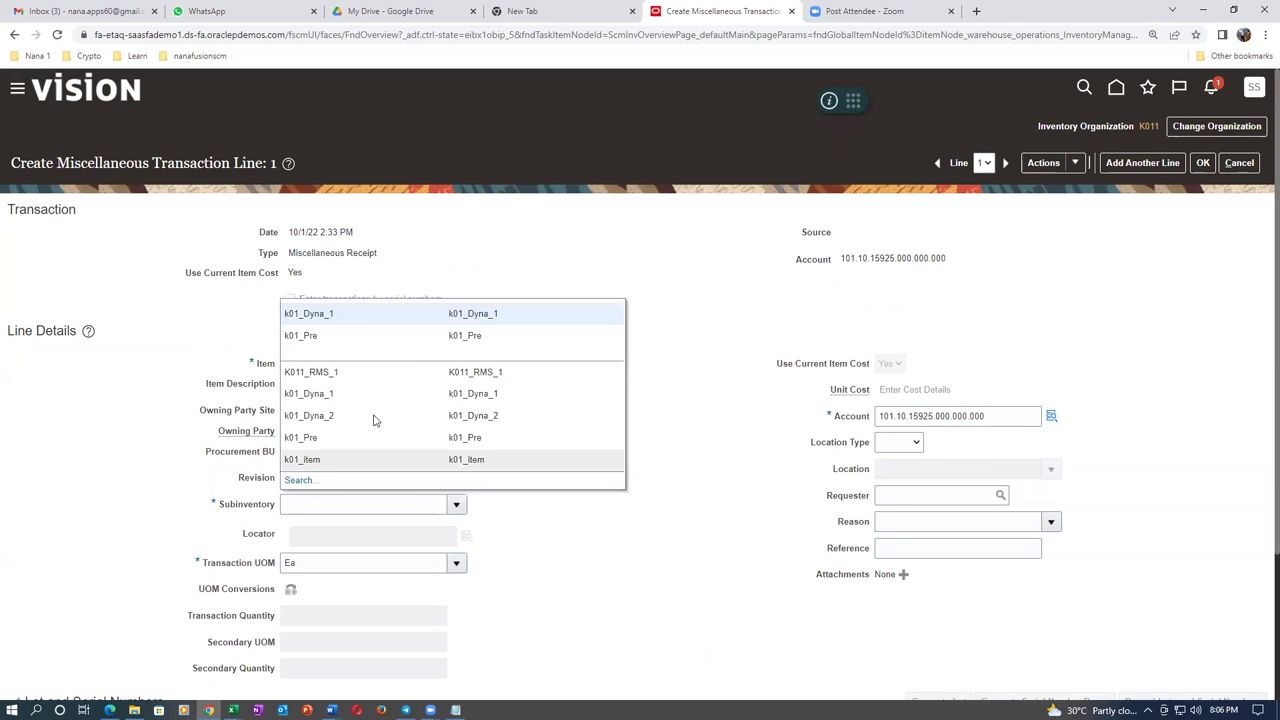
click(371, 459)
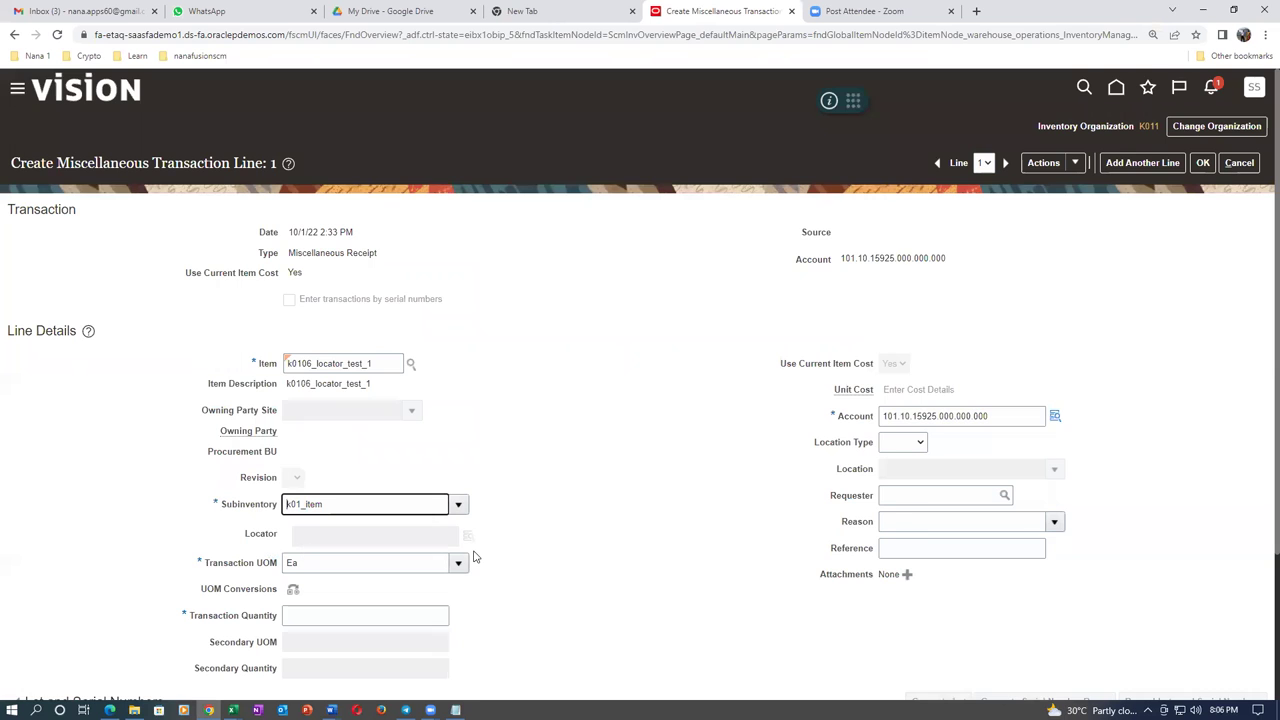
scroll(476, 558, down, 2)
click(380, 425)
text(60)
key(Tab)
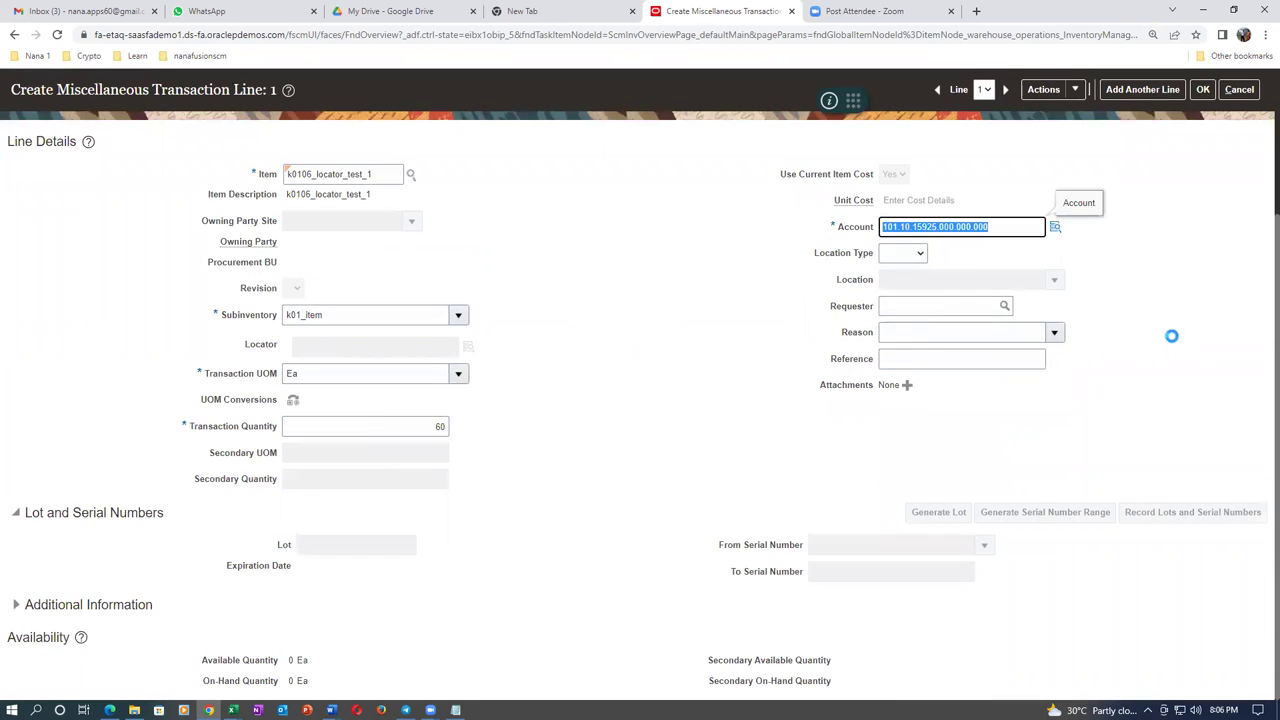
Step: Accept the k01_item line, submit the miscellaneous transaction and close the confirmation
click(1203, 90)
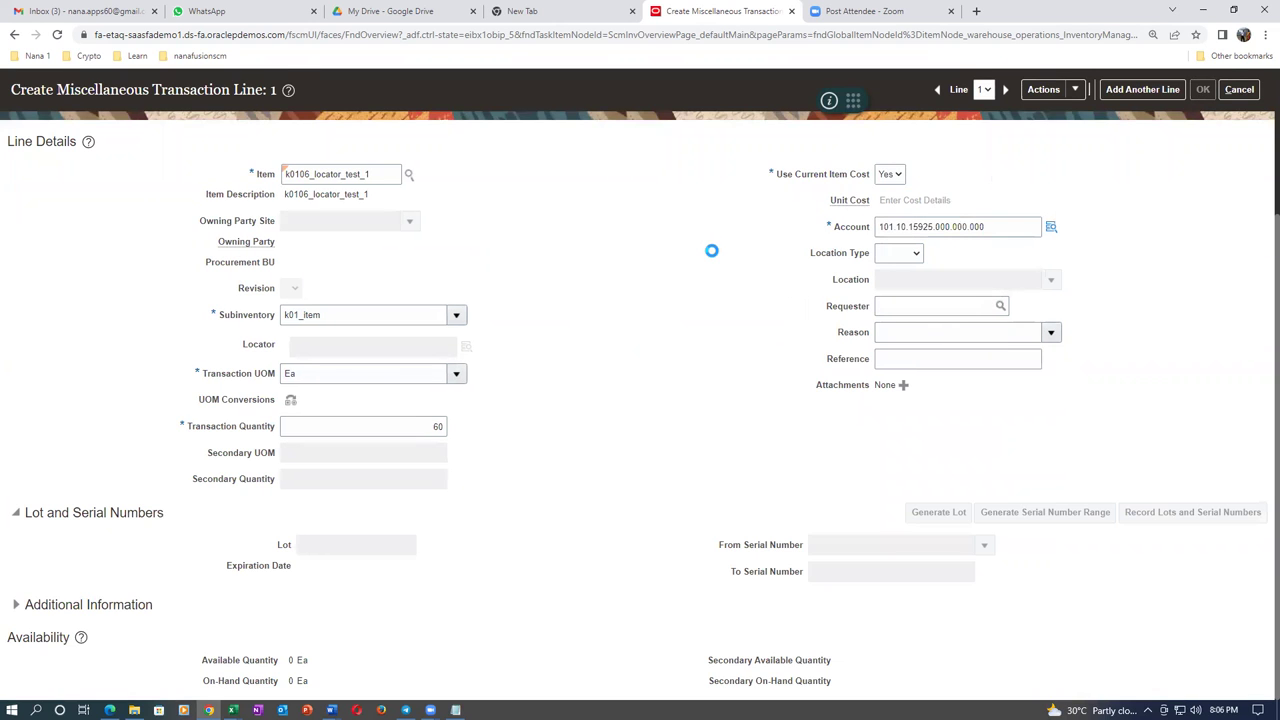
click(1193, 162)
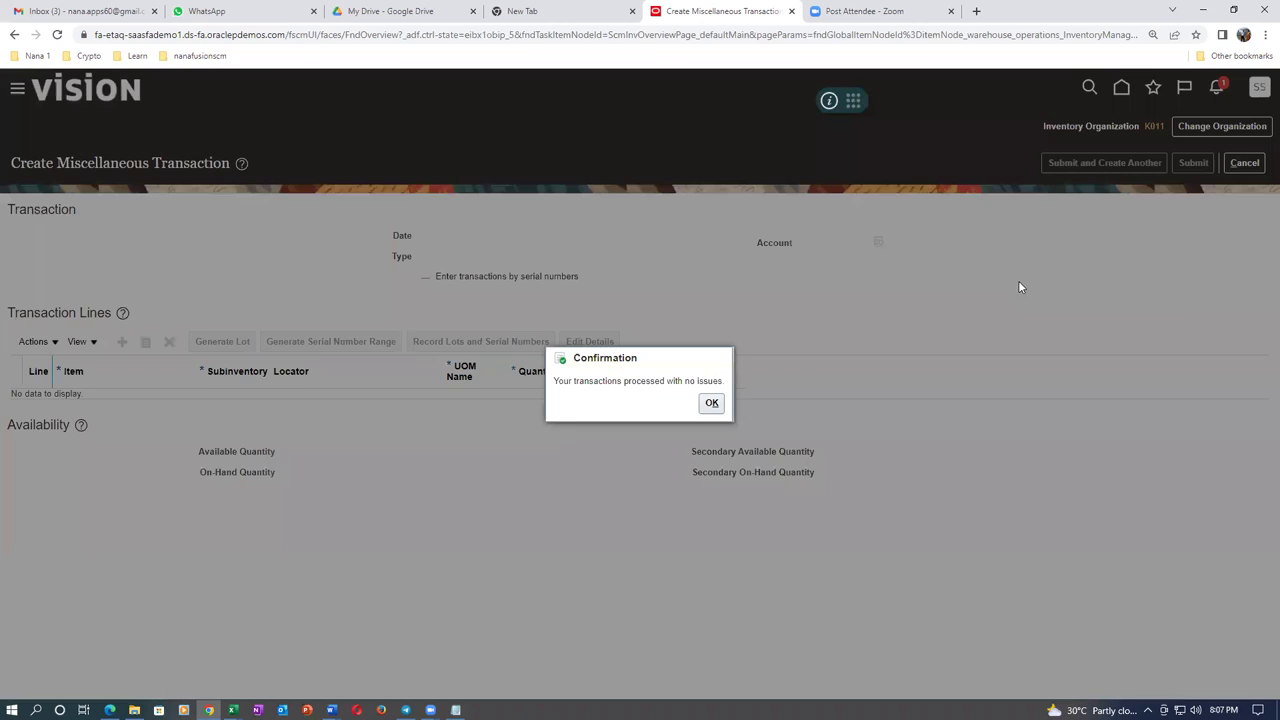
click(713, 405)
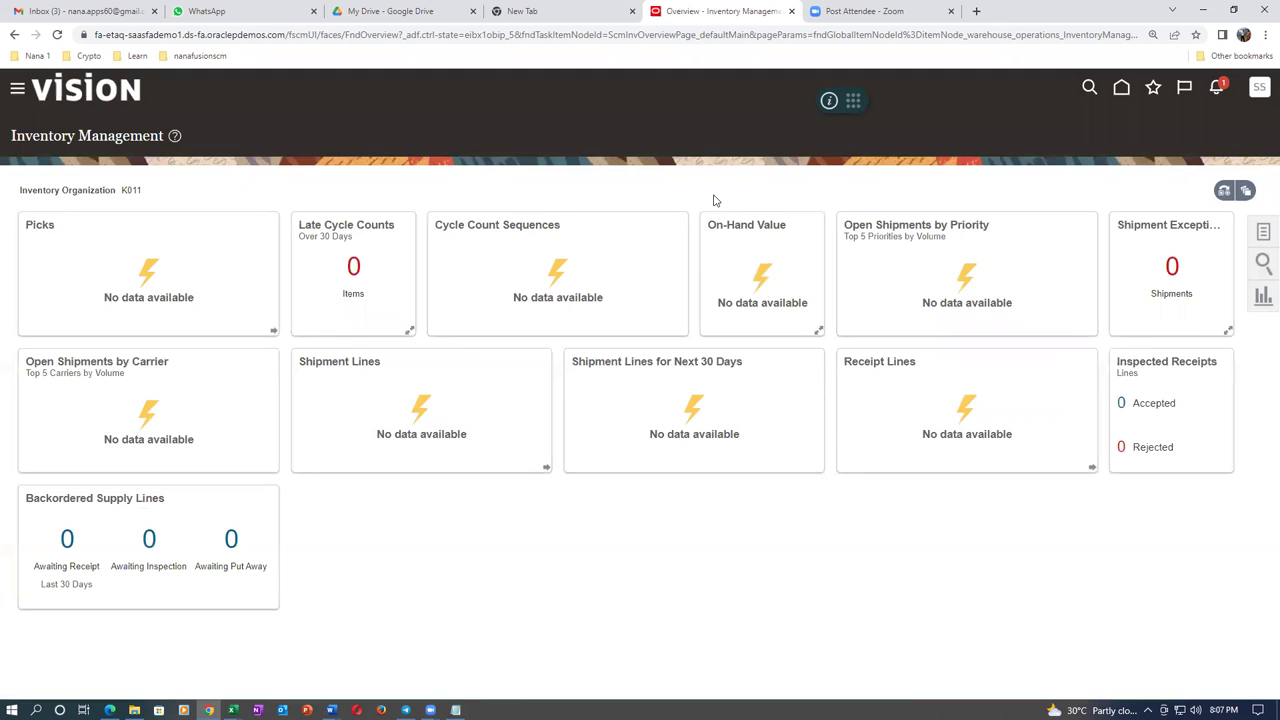
Step: Open the Manage Item Quantities task and search for item k0106_locator_test_1 in organization K011
click(1264, 236)
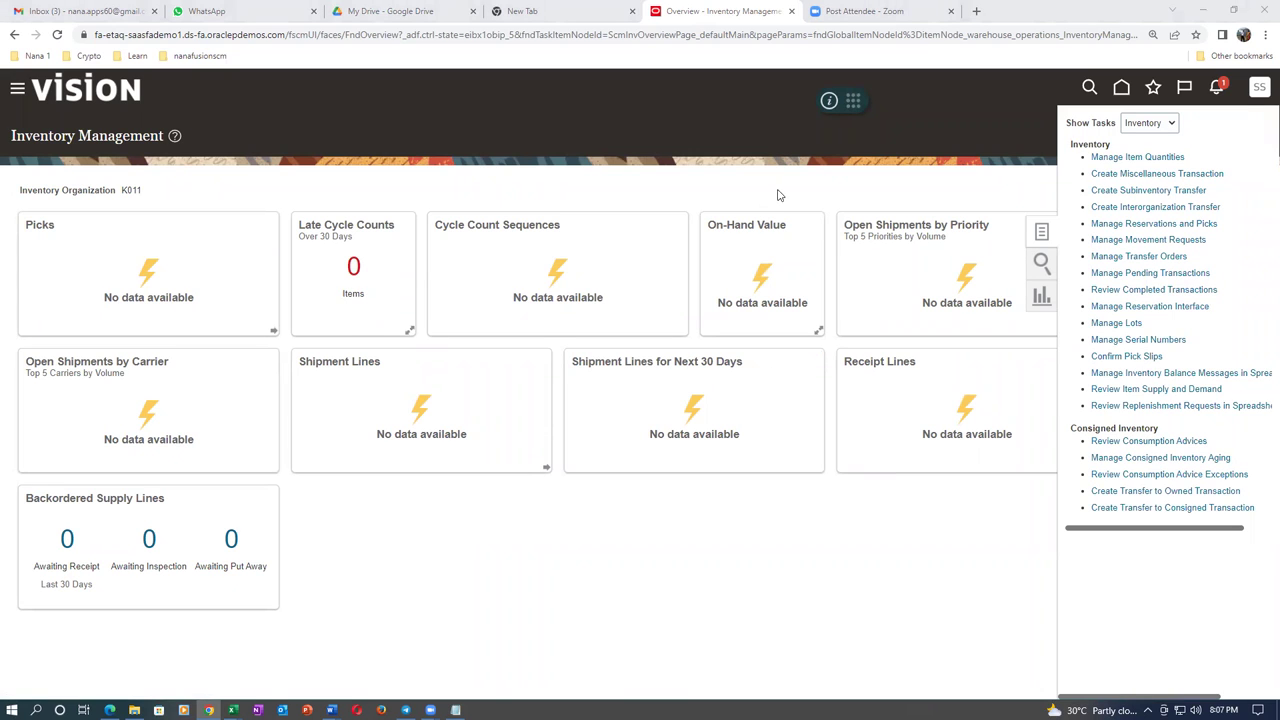
click(1136, 157)
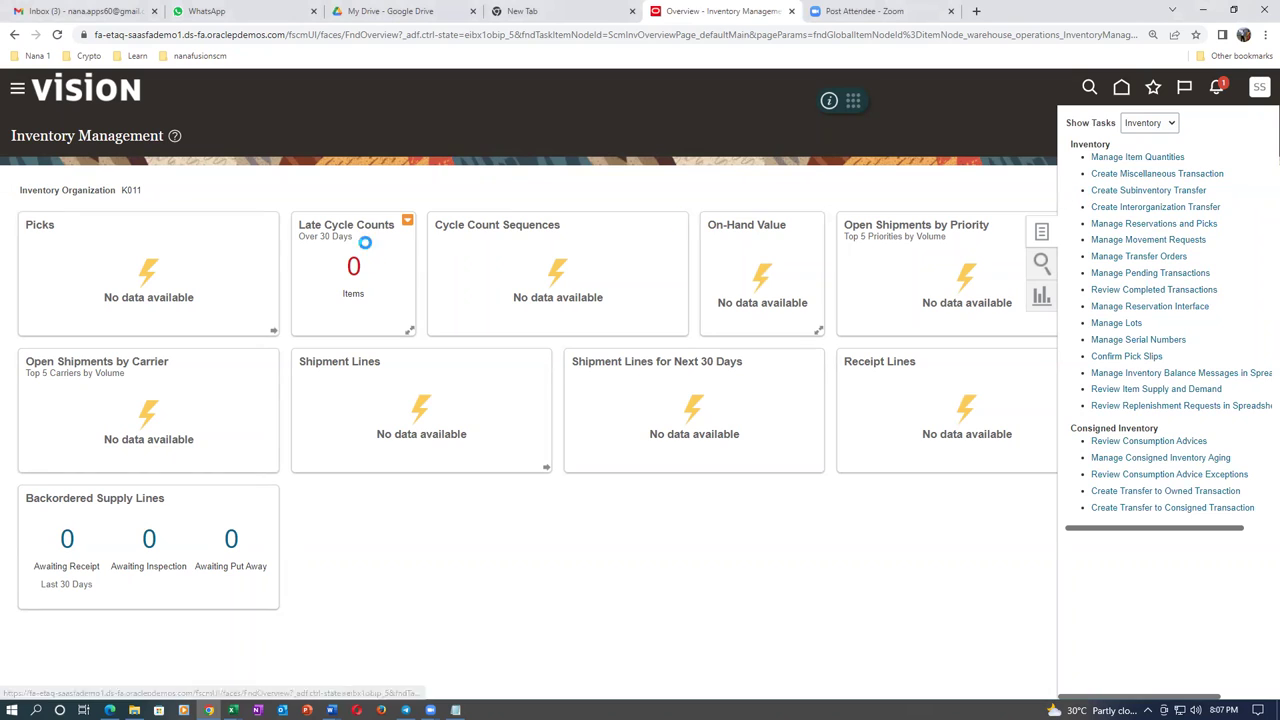
click(212, 251)
text(k0106_locator_)
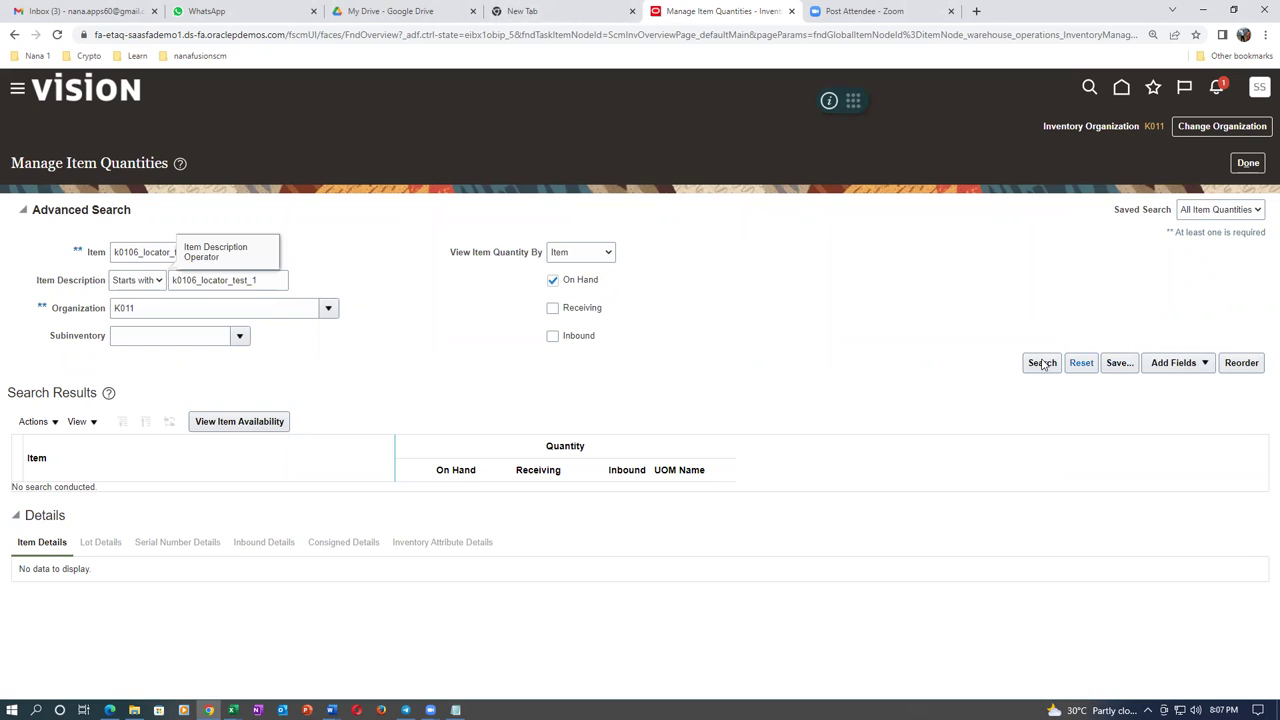
click(1040, 362)
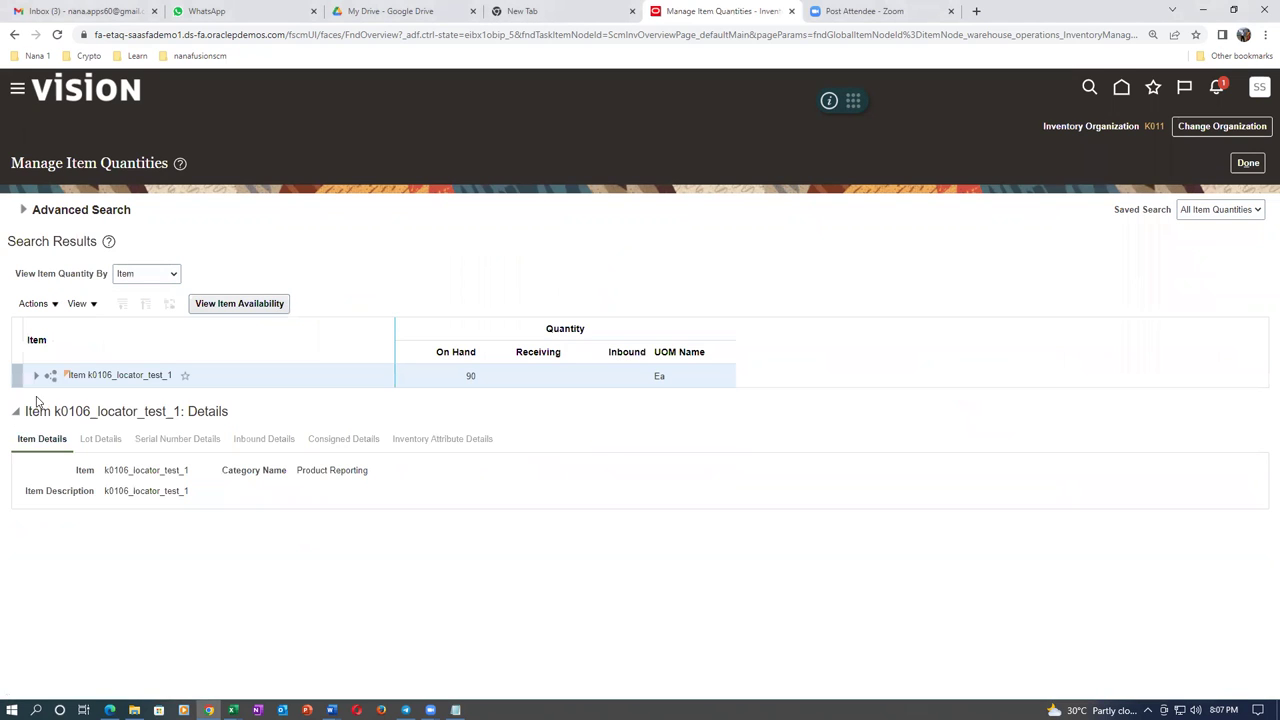
Step: Expand the item's quantities through organization K011, subinventory k01_Pre and locator 1*1*1 to review the on-hand breakdown, and close the page
click(36, 375)
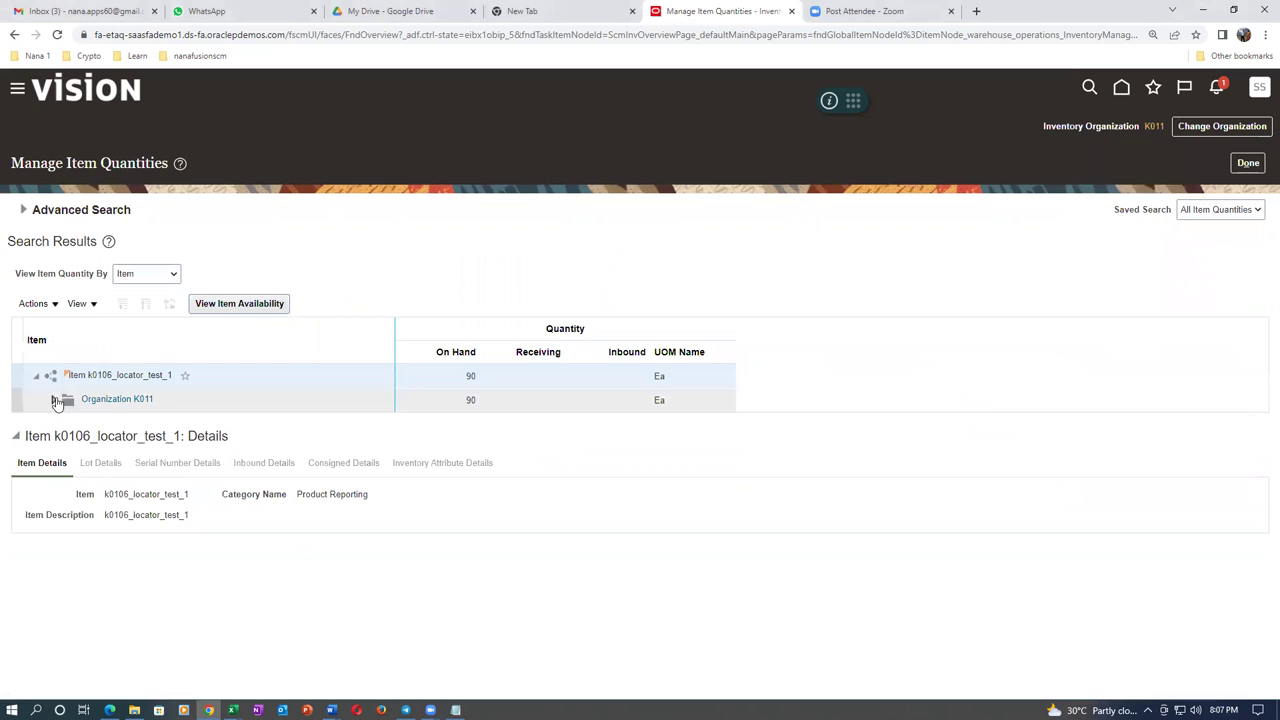
click(55, 400)
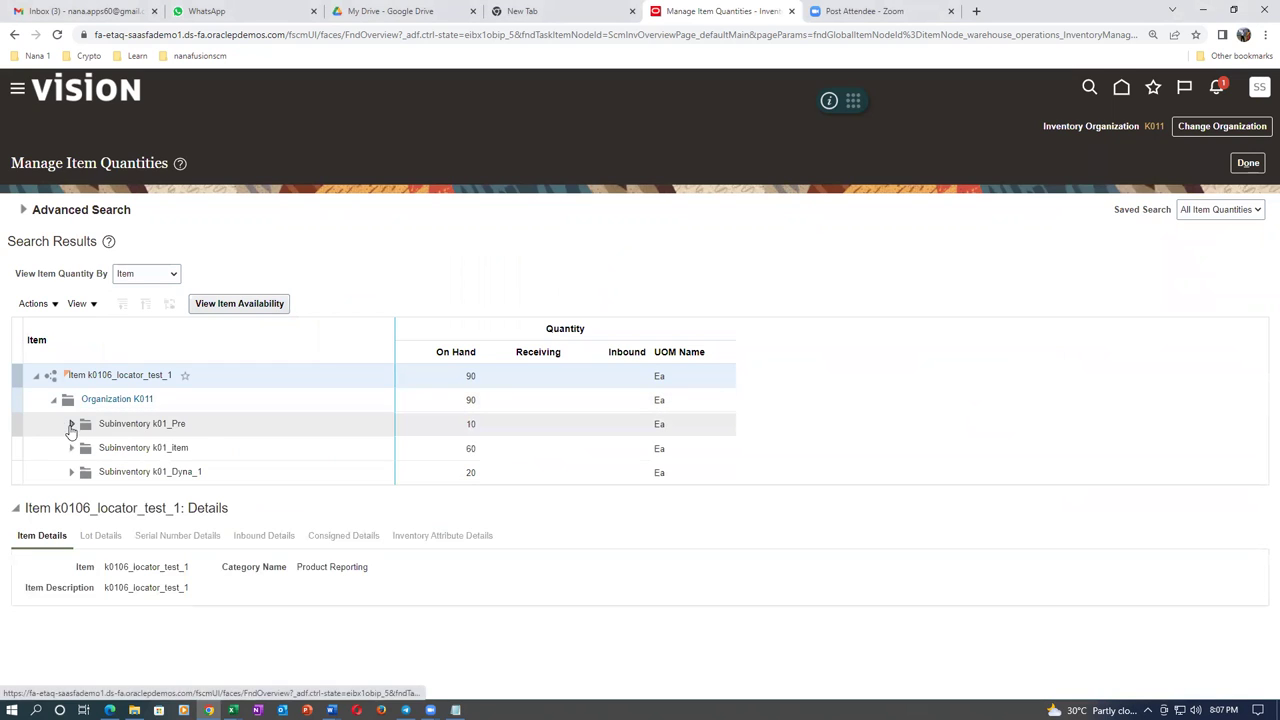
click(72, 424)
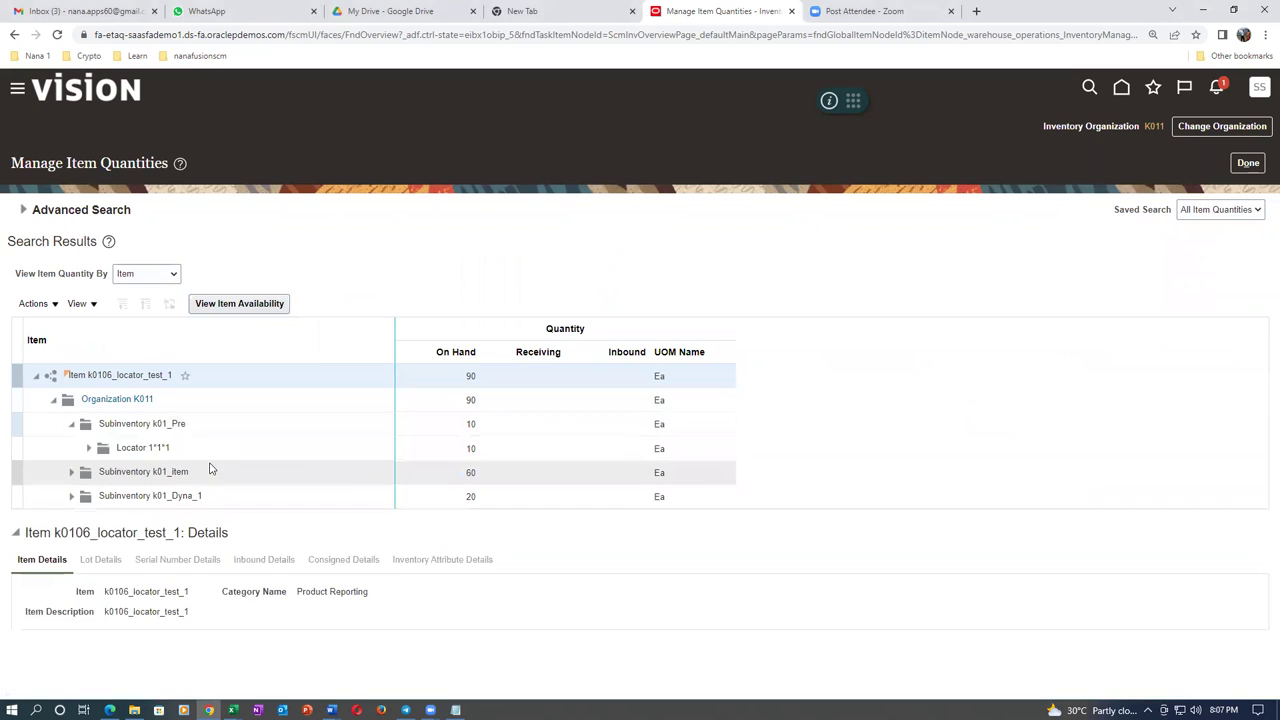
click(88, 452)
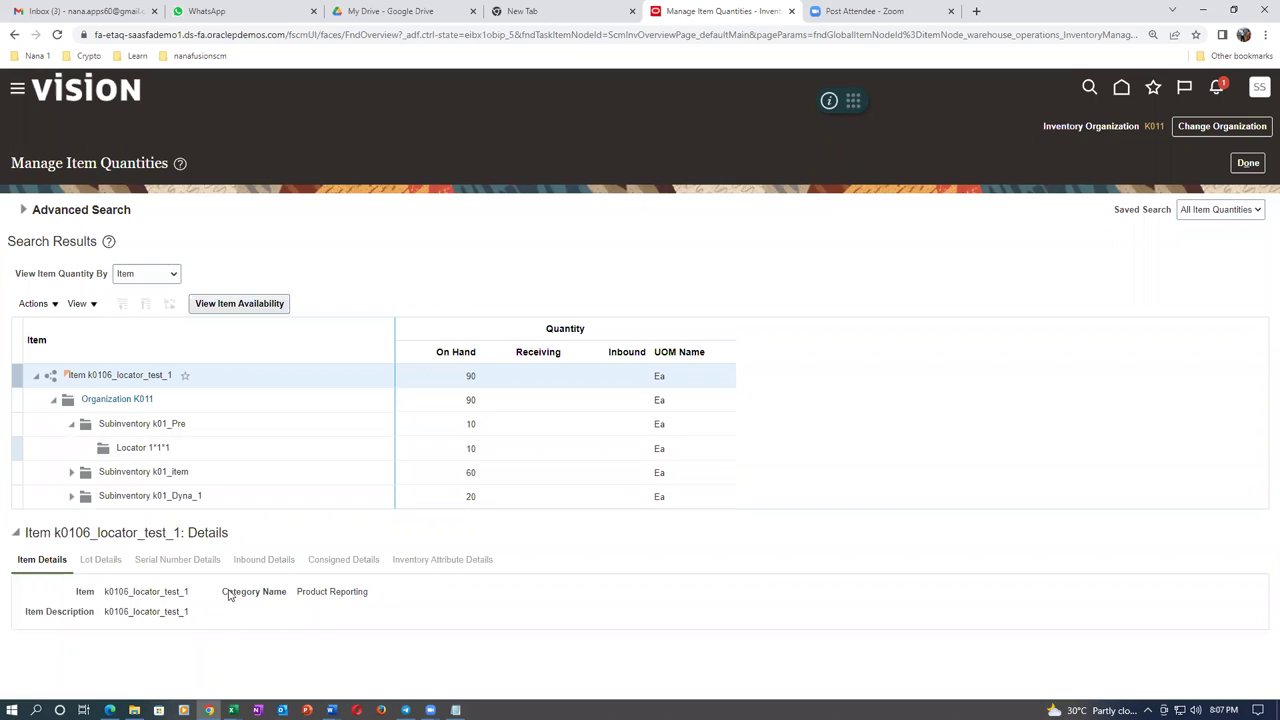
click(1245, 163)
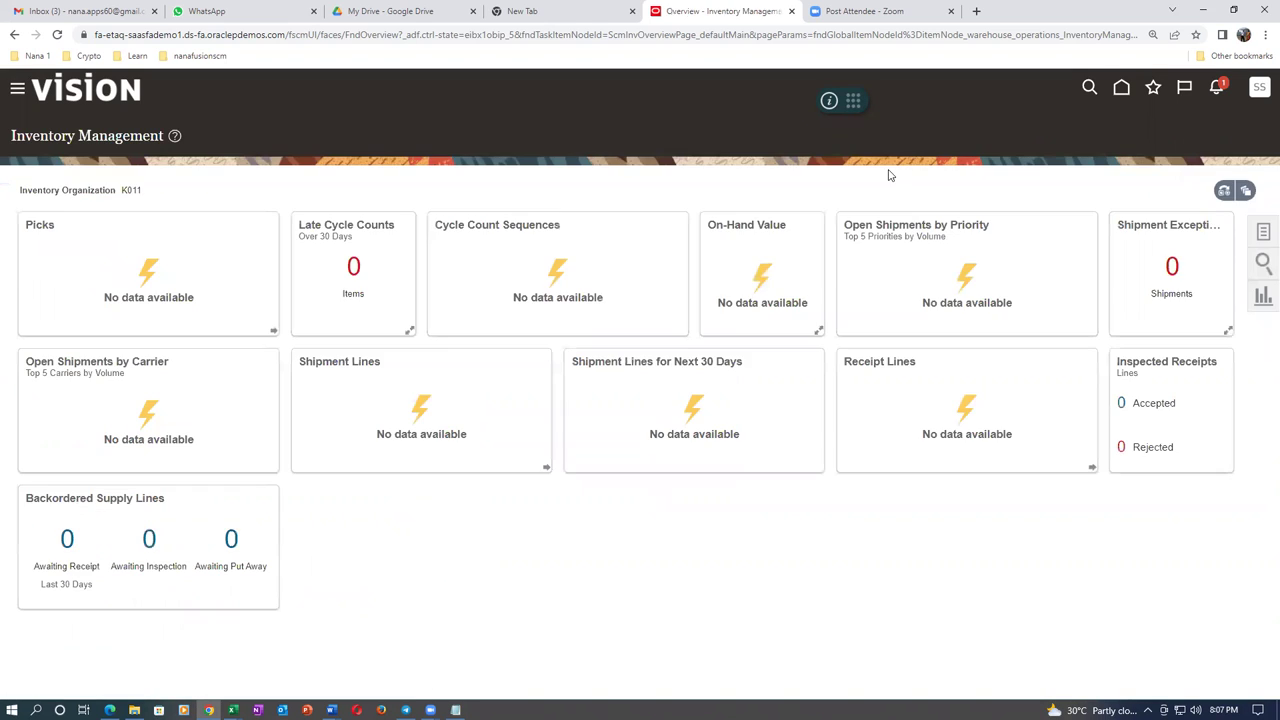
Step: Open Product Information Management from the favorites and start creating a new item in organization 000
click(1154, 90)
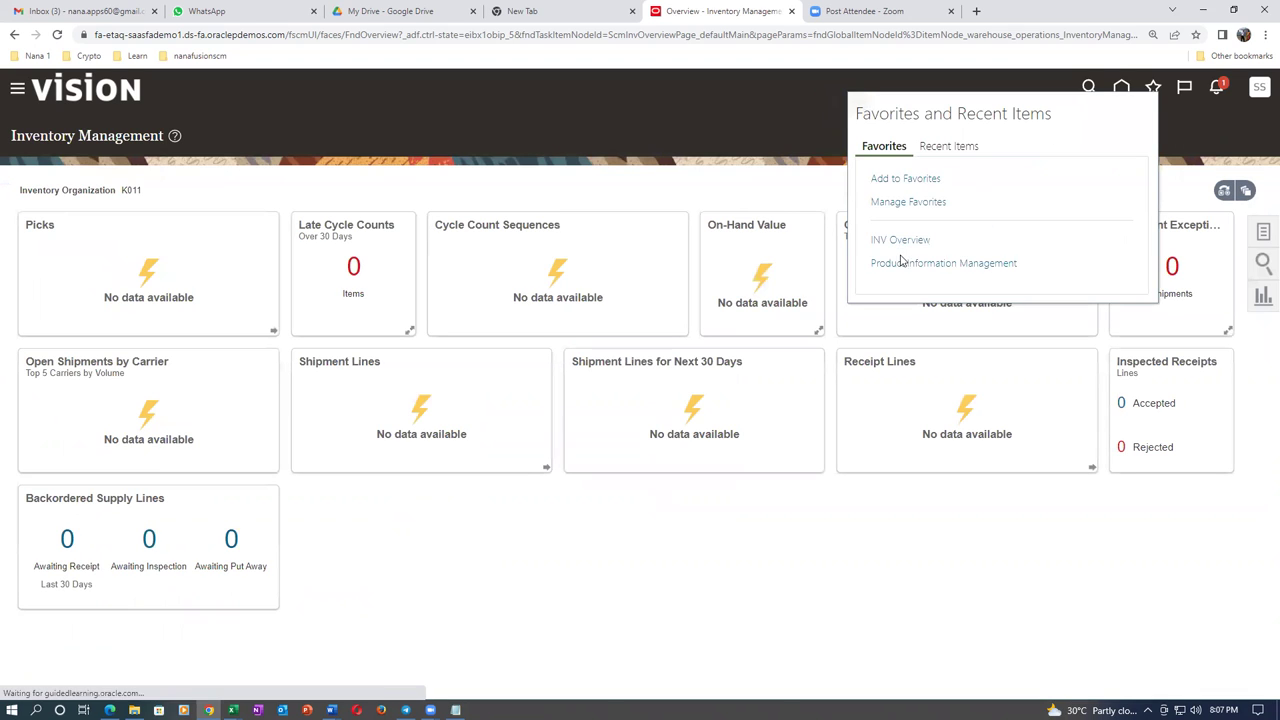
click(897, 263)
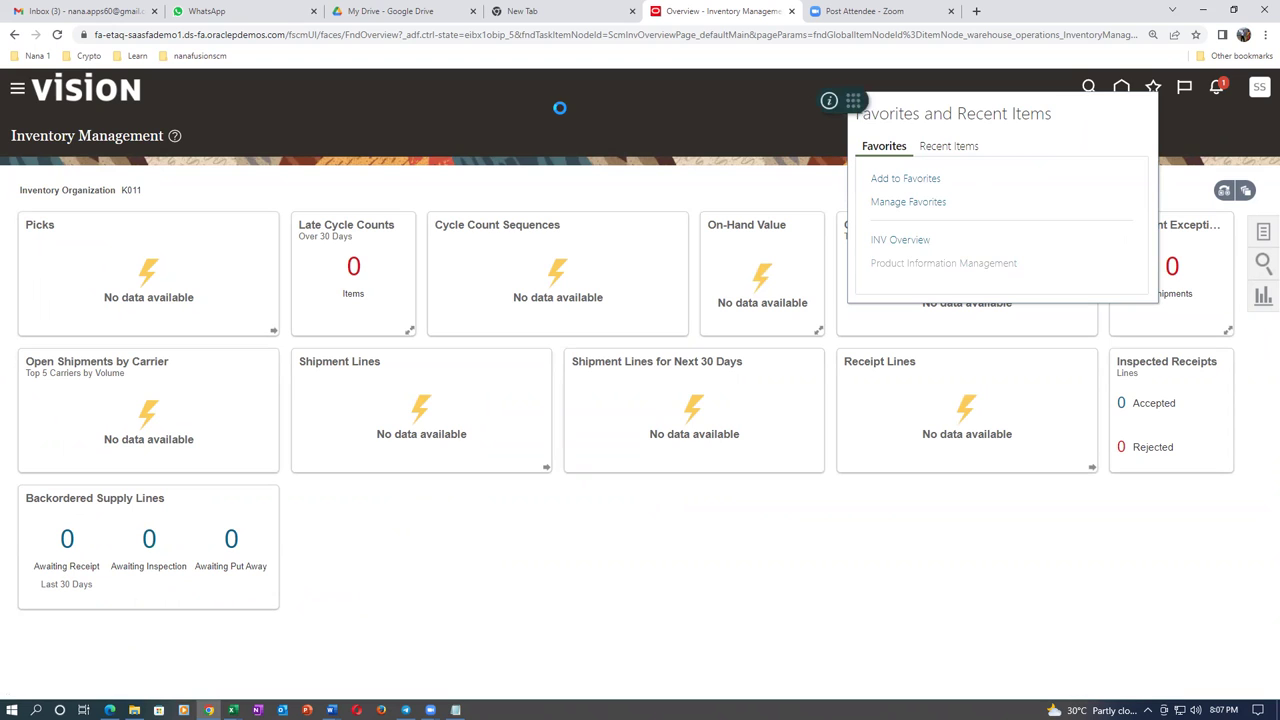
click(1260, 233)
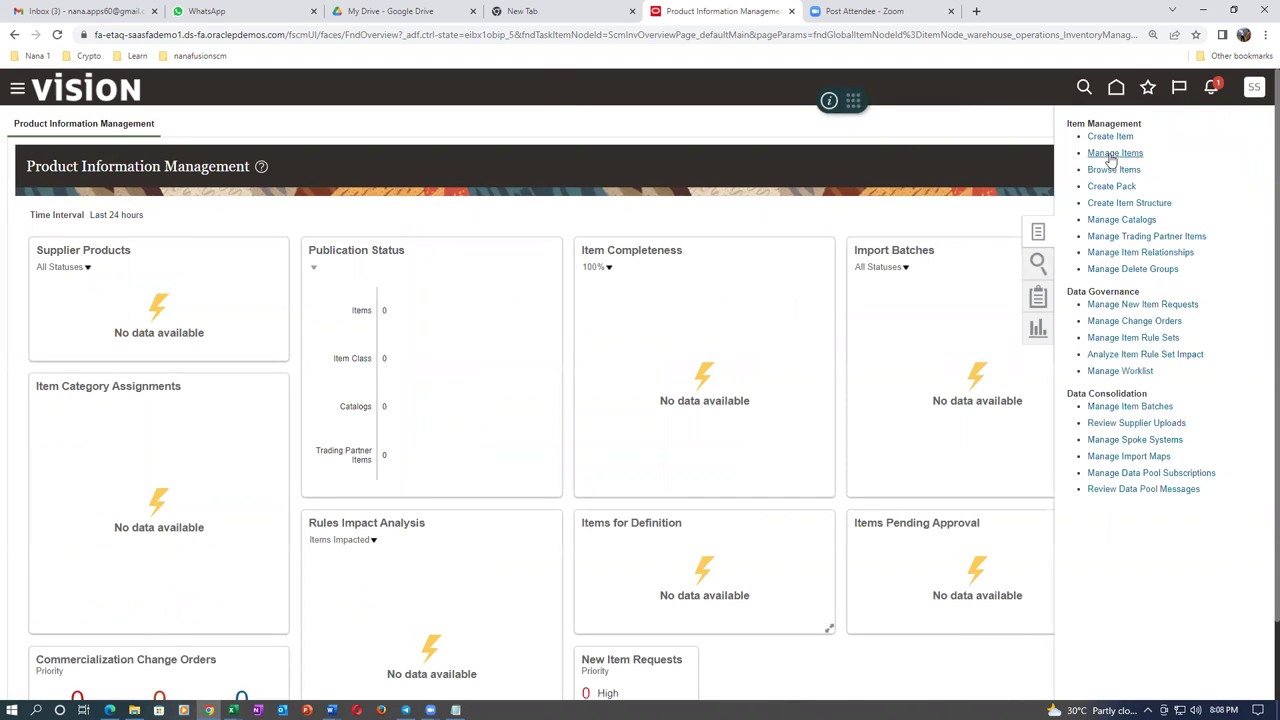
click(1110, 138)
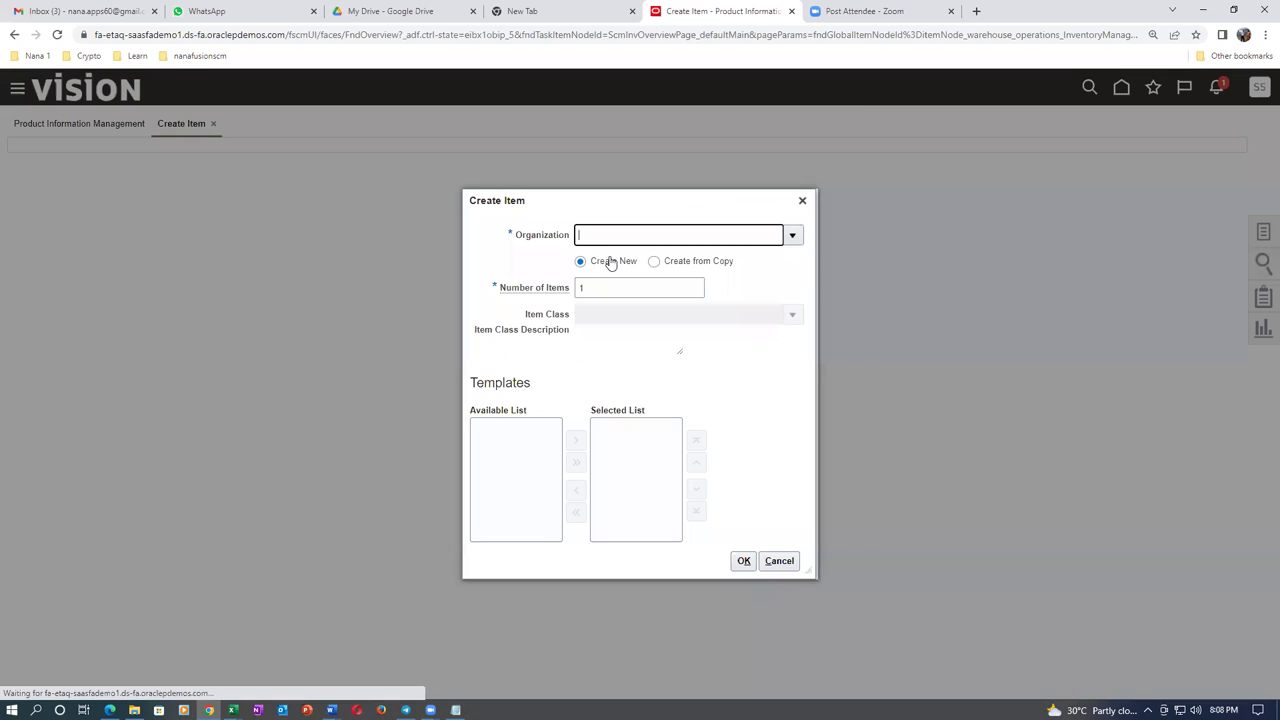
click(622, 237)
text(000)
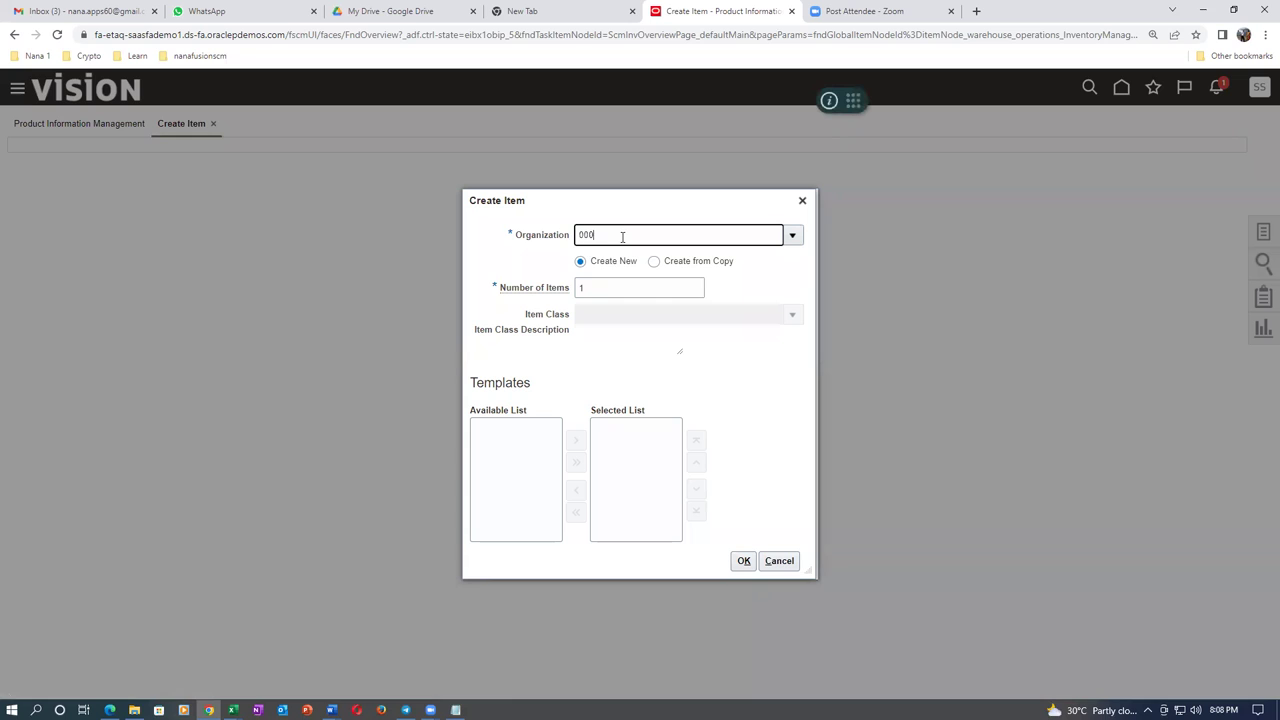
click(604, 262)
click(803, 560)
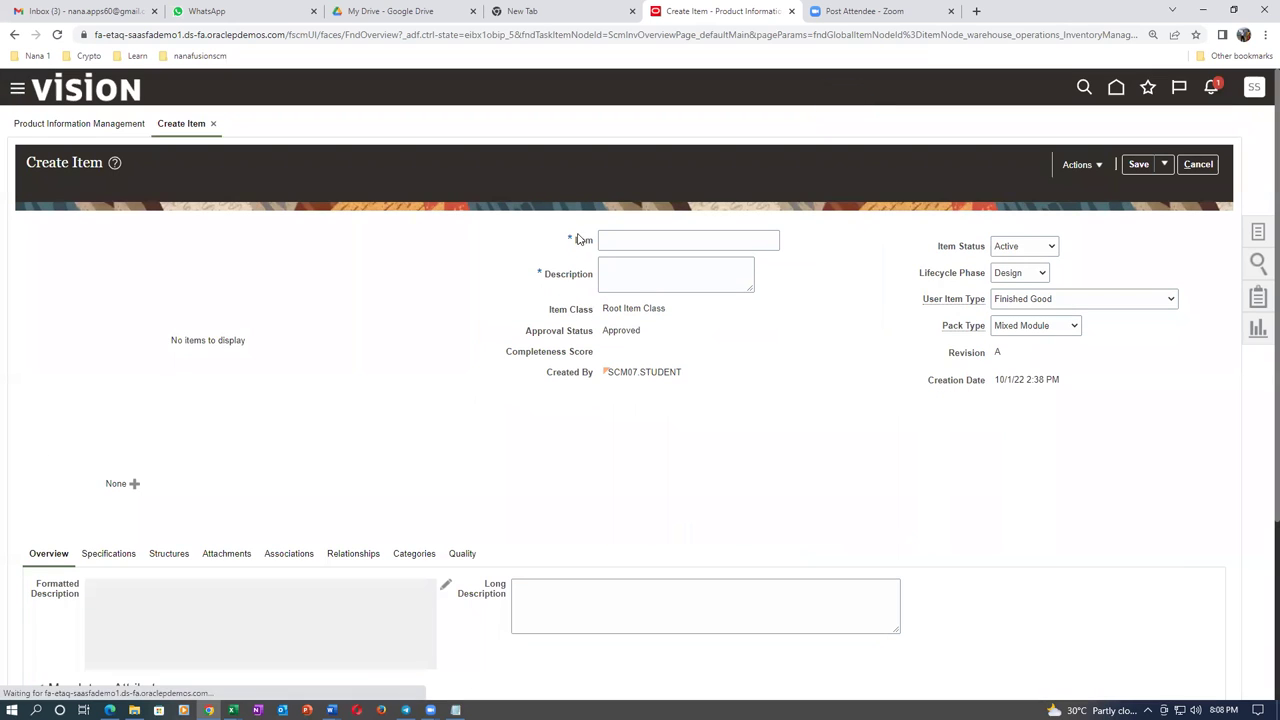
Step: Name the item k0107_Restrict_Sub and use the same text as its description
click(617, 233)
text(k0107_restrict_Sub)
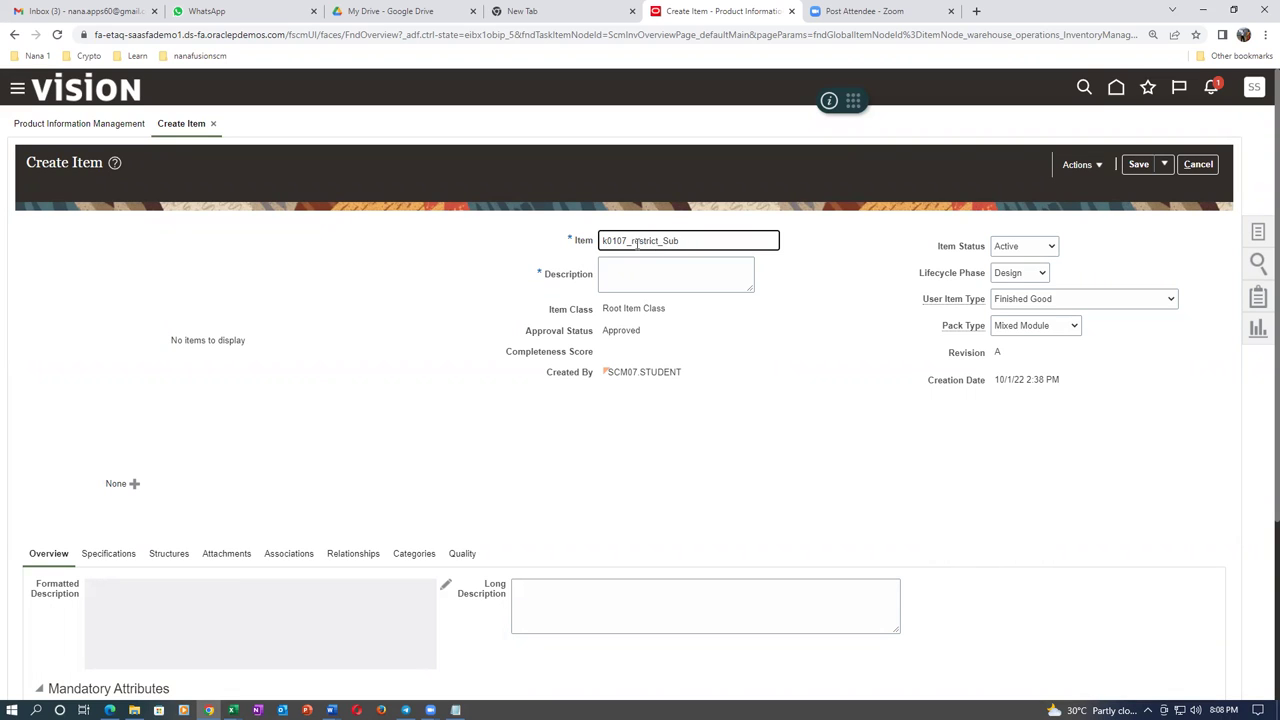
key(BackSpace)
text(R)
drag(708, 241, 541, 233)
key(ctrl+c)
click(661, 273)
key(ctrl+v)
Step: Open the Inventory attributes in the new item's specifications
scroll(398, 340, down, 3)
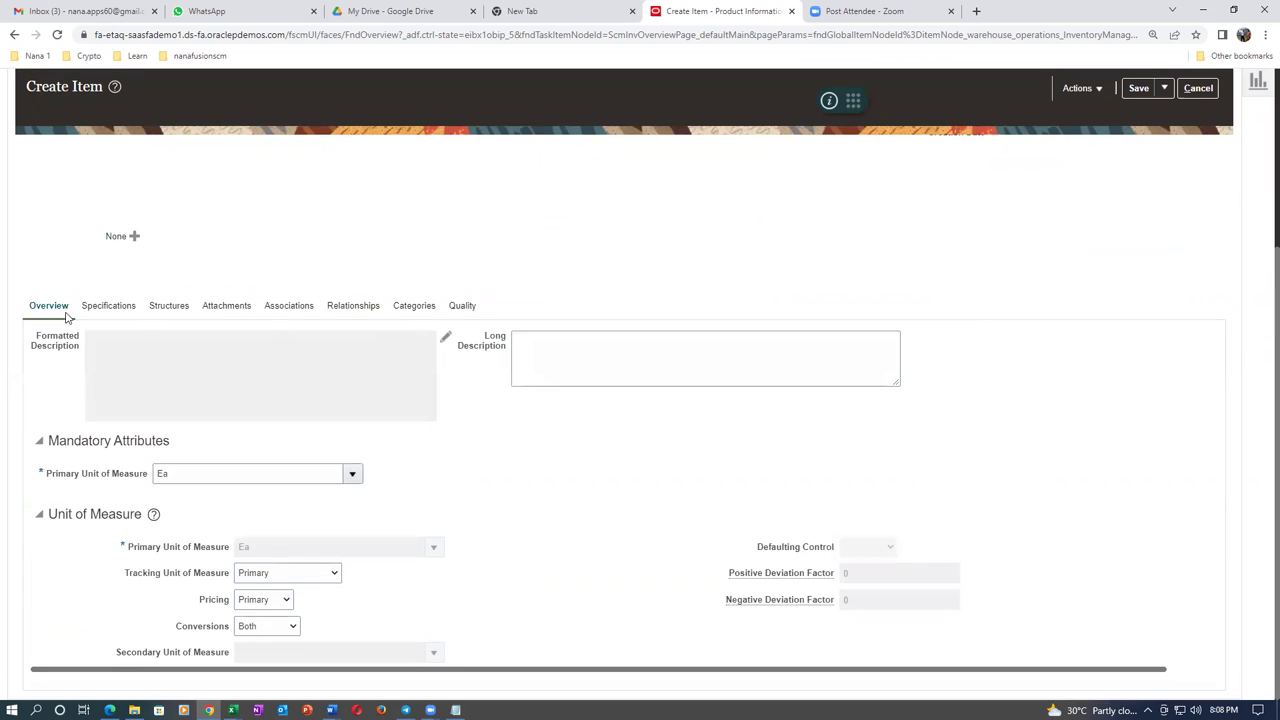
click(106, 306)
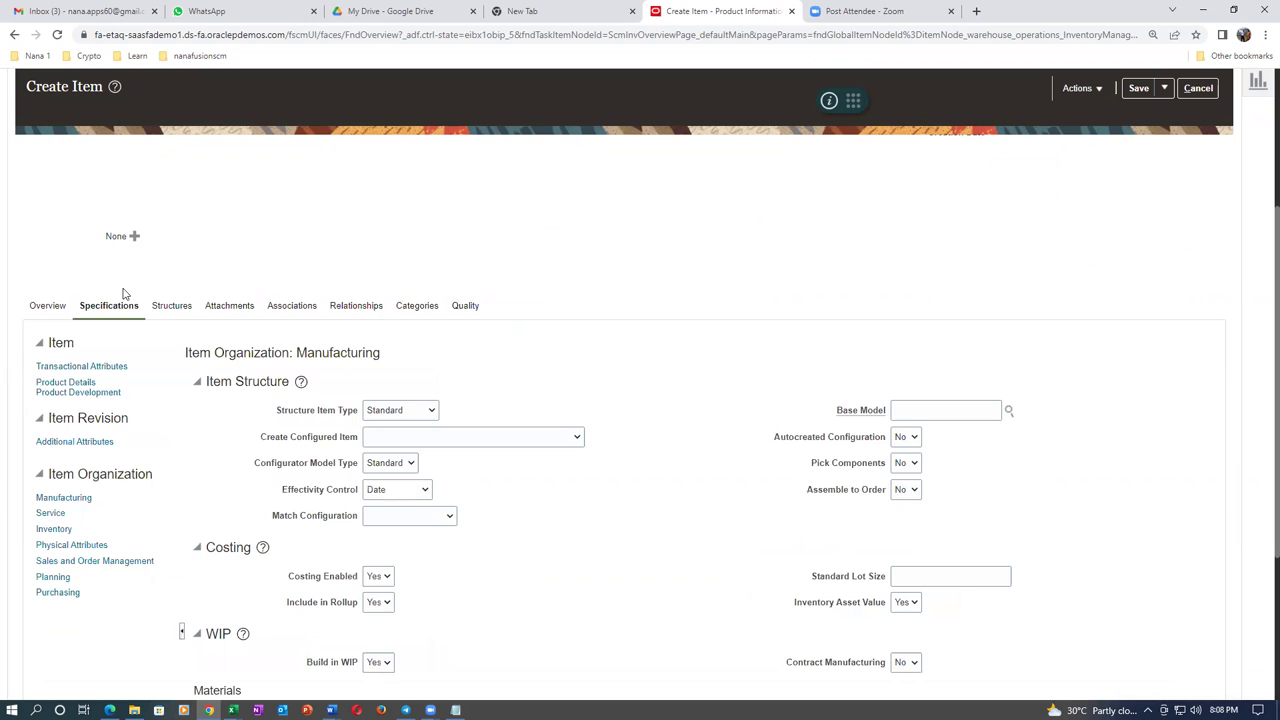
scroll(120, 320, down, 3)
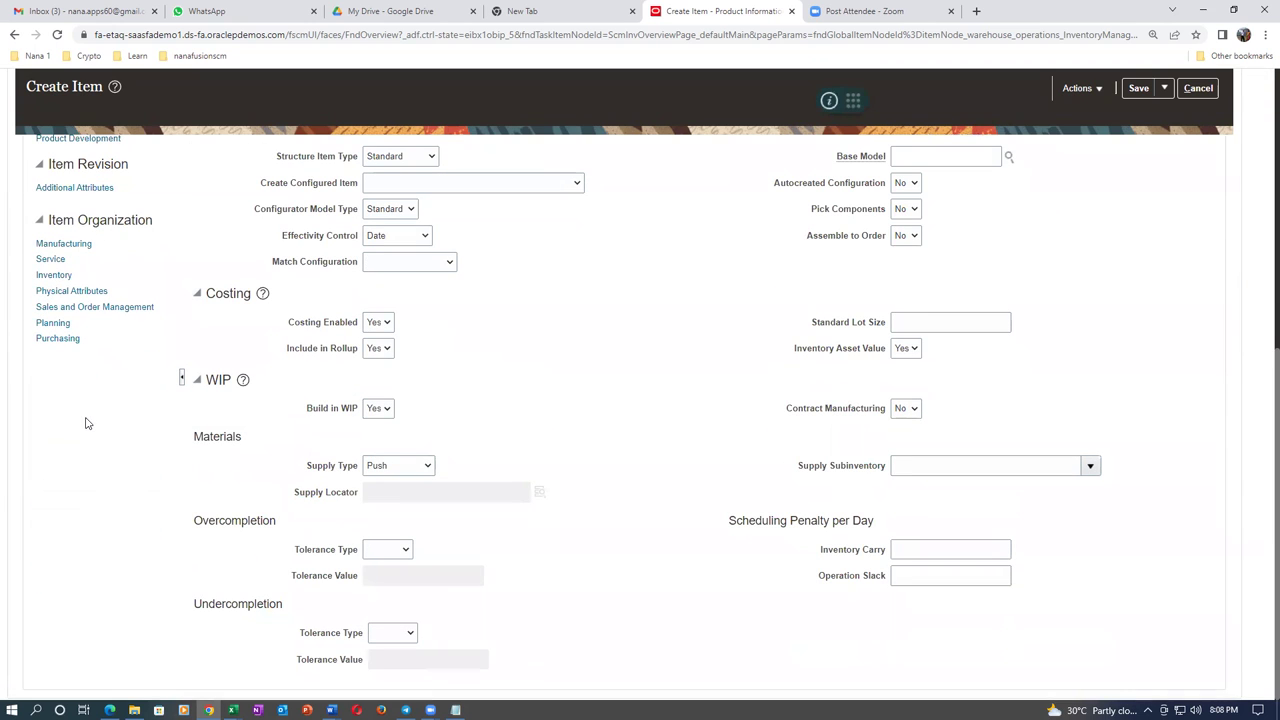
click(54, 275)
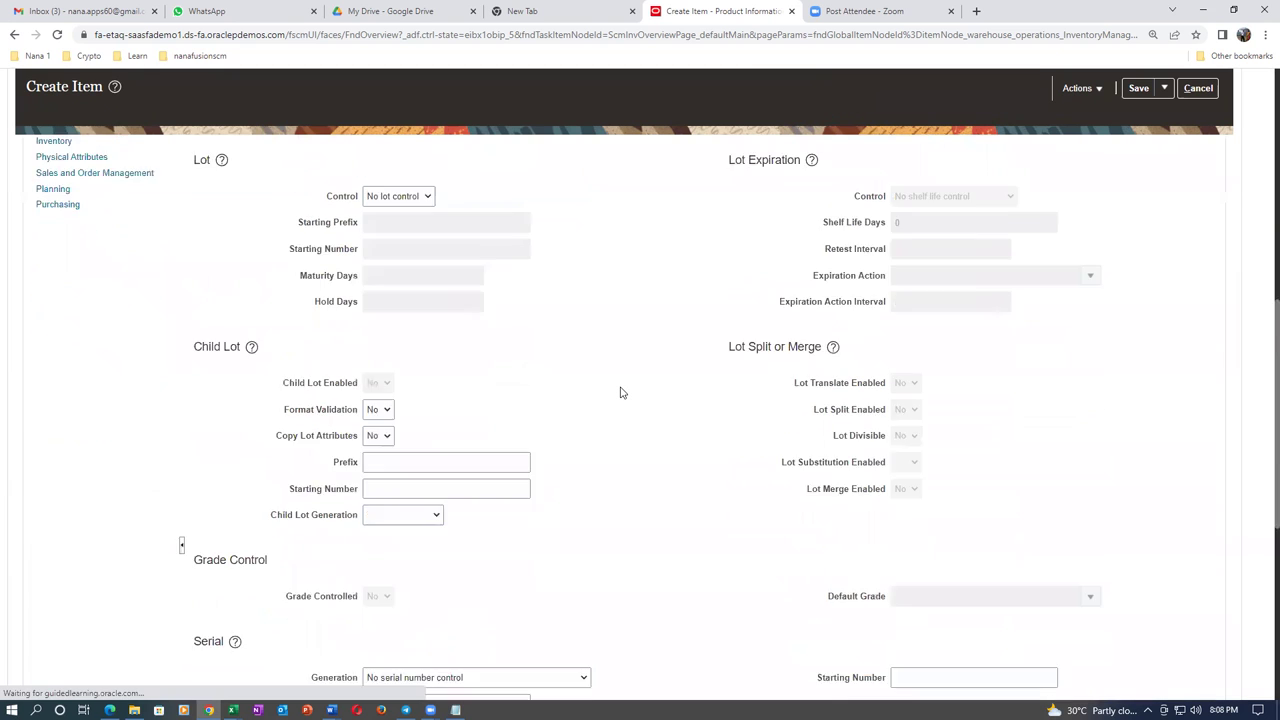
Step: Switch to the Locator Control document in Word and review the three subinventory types, Pre-Specified, Dynamic and determined at item level
key(alt+Tab)
key(alt+Tab)
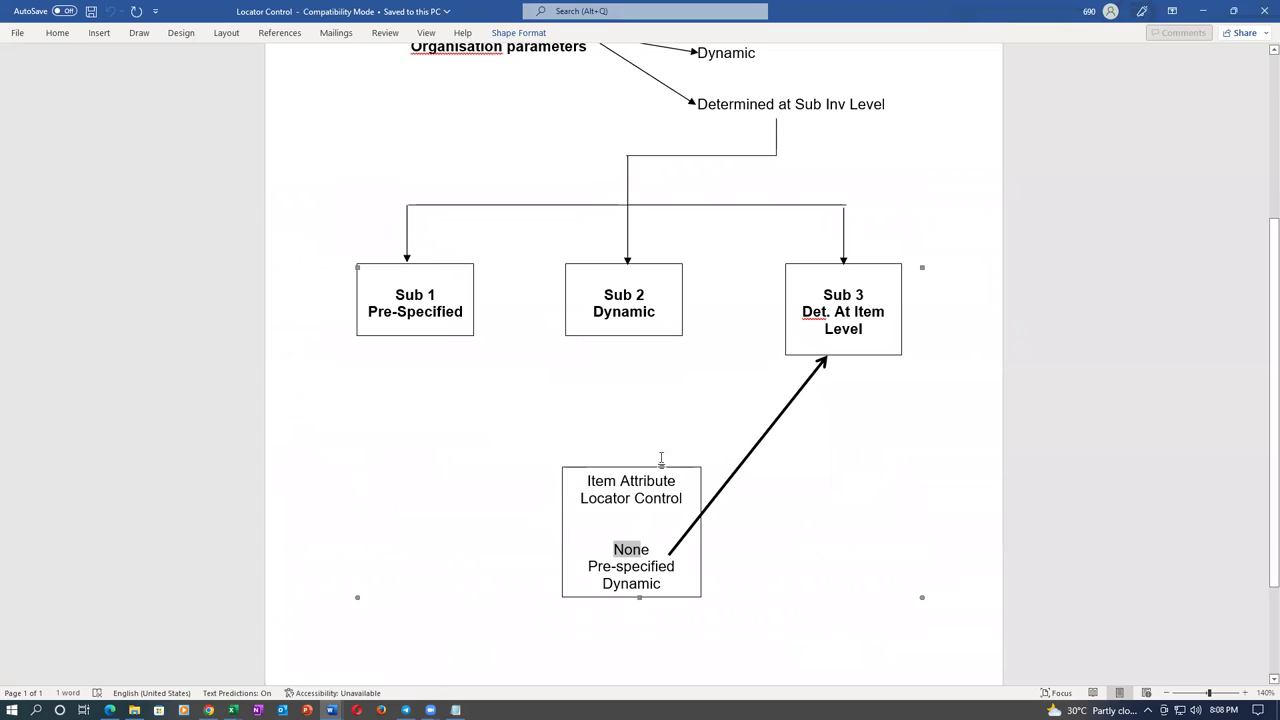
click(437, 311)
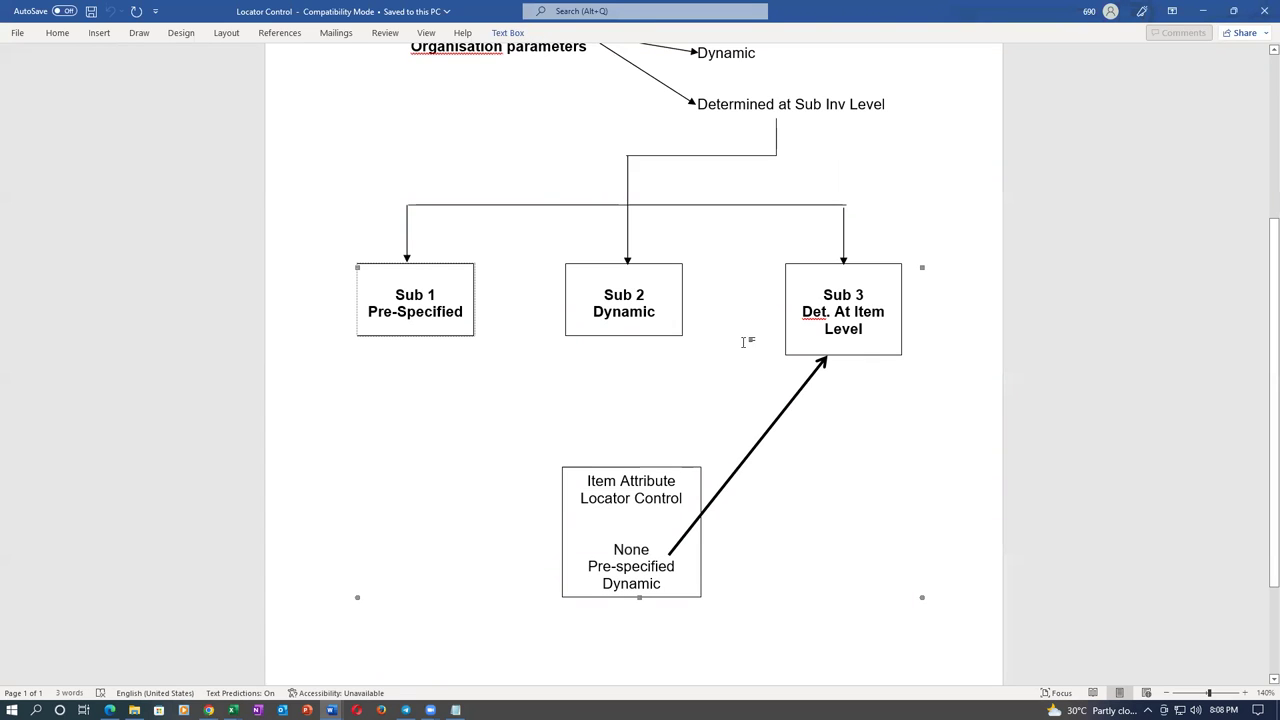
click(829, 325)
click(617, 309)
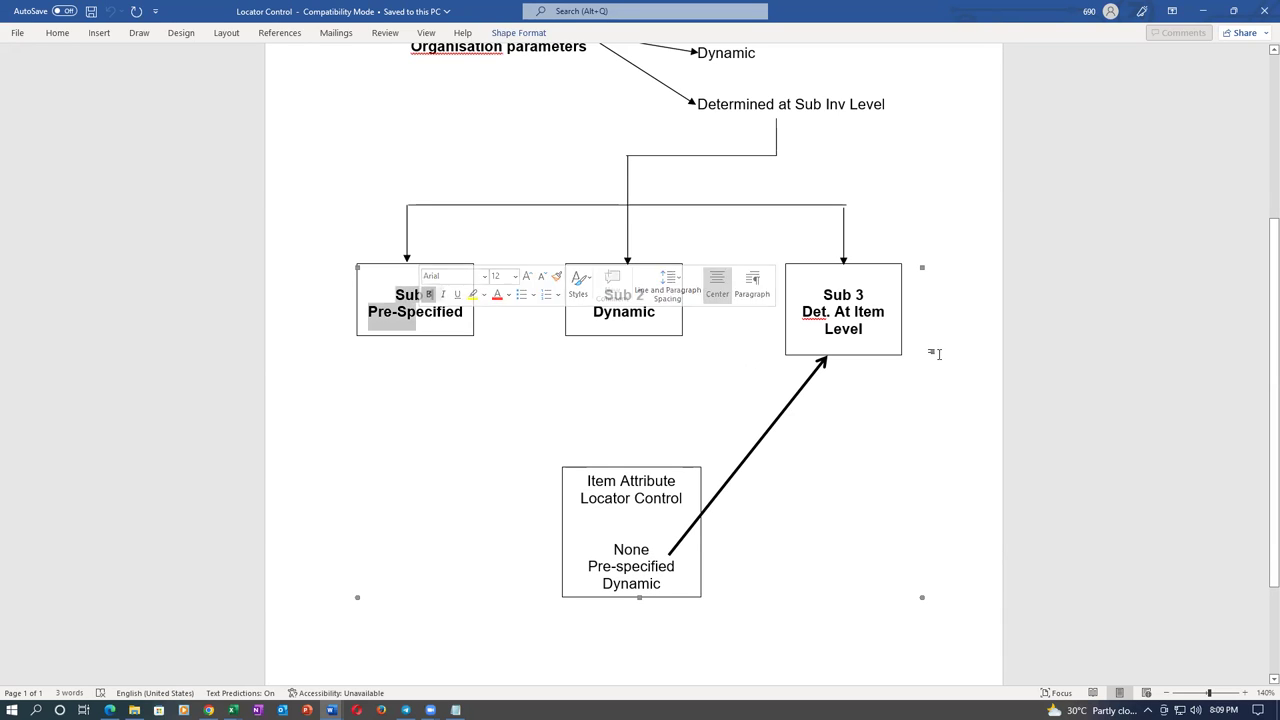
drag(842, 294, 860, 329)
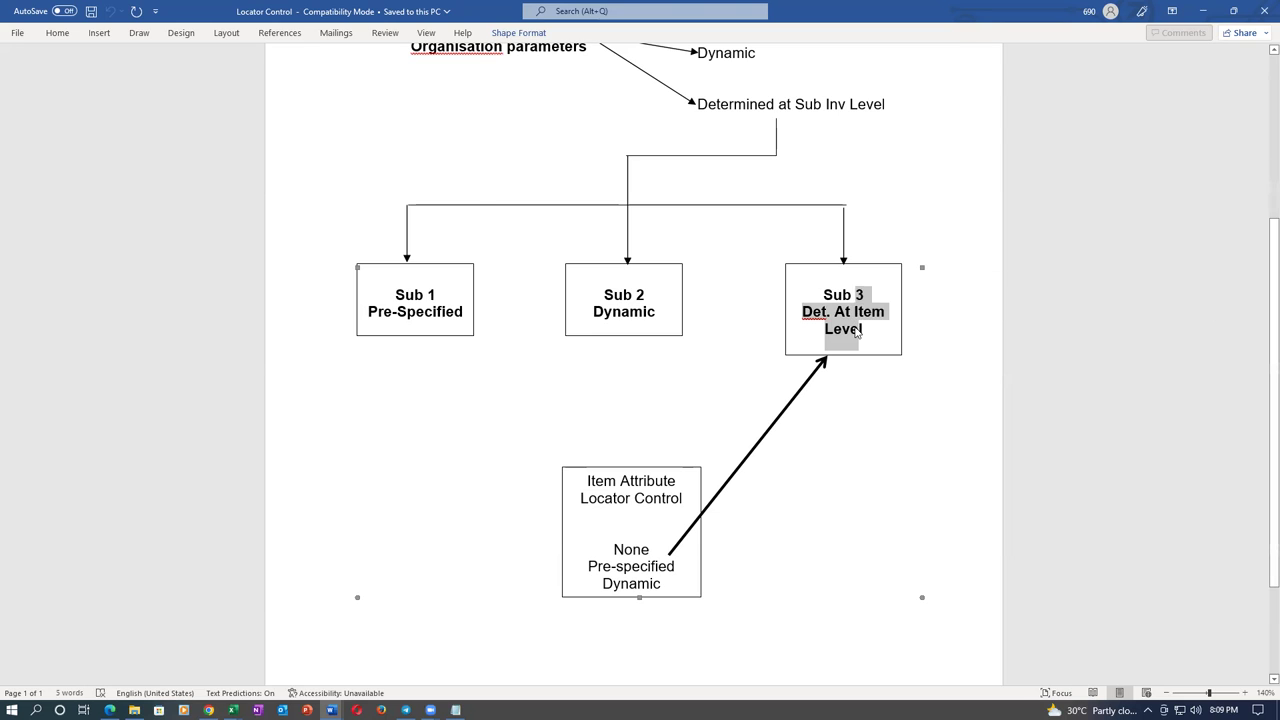
Step: Switch back to the item in Chrome and set Restrict Subinventory to Yes and Stock Locator Control to Previously specified
key(alt+Tab)
scroll(603, 405, down, 4)
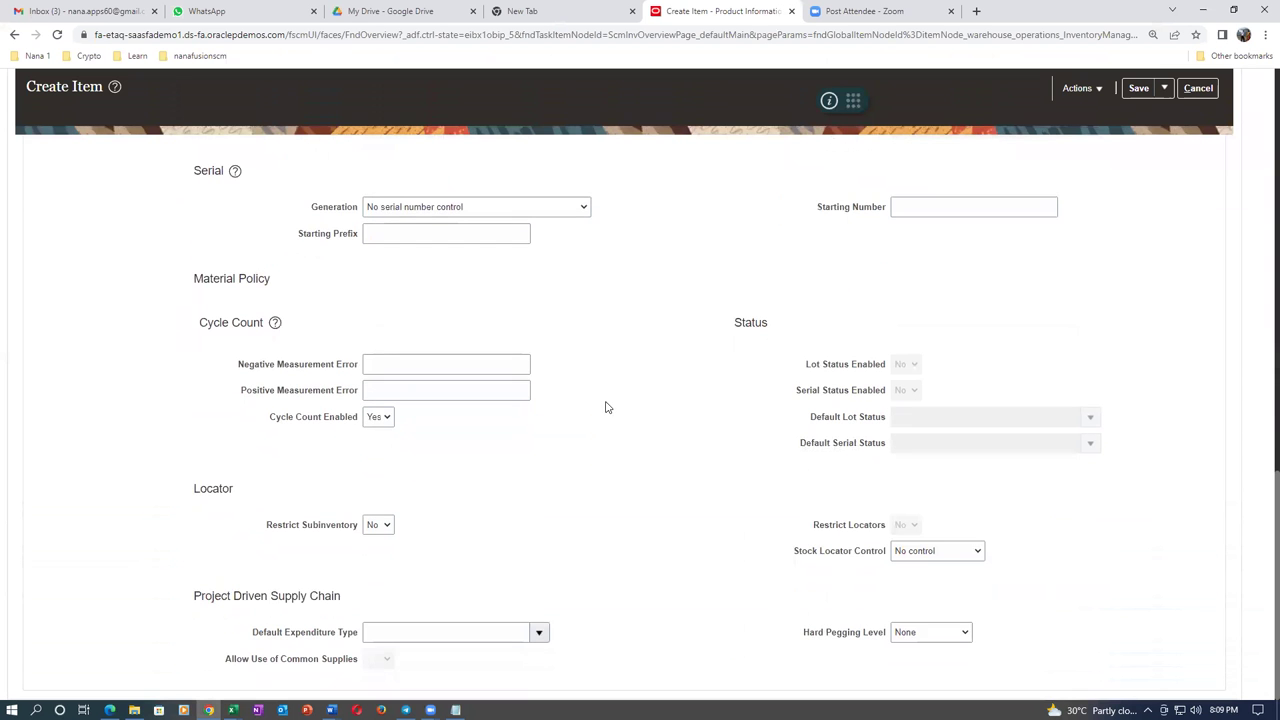
click(376, 525)
click(368, 551)
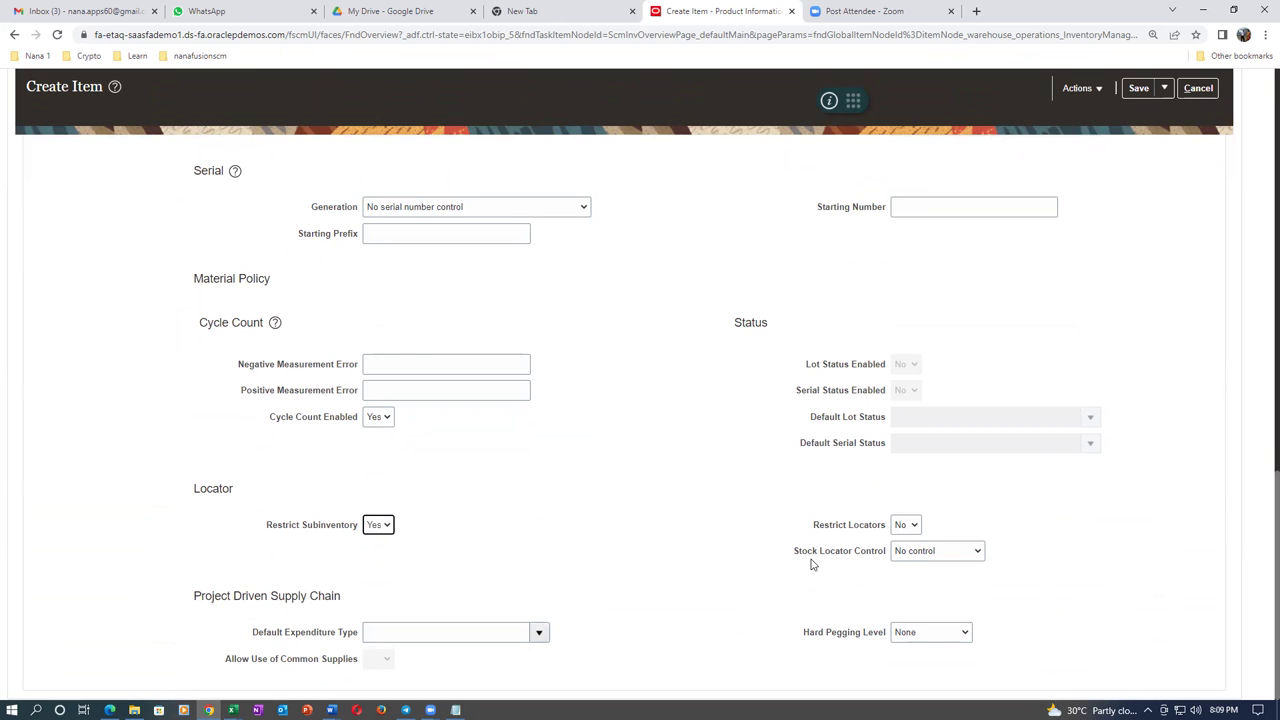
click(937, 553)
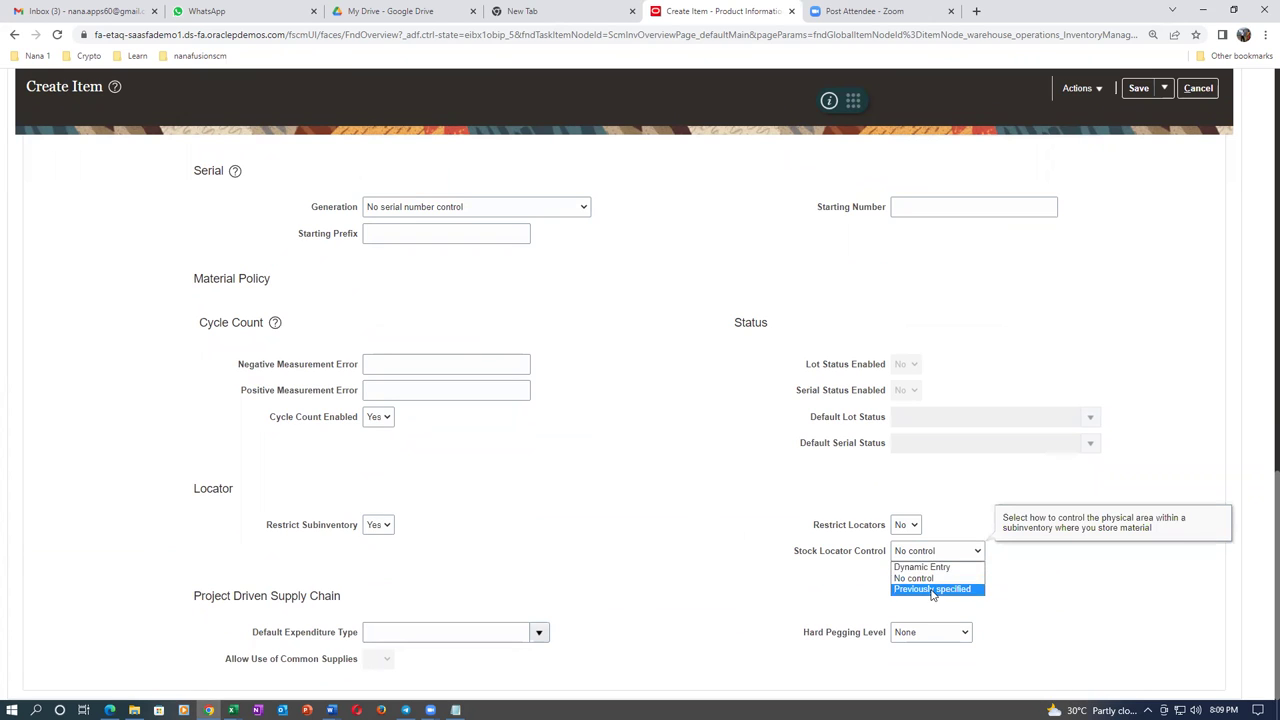
click(931, 589)
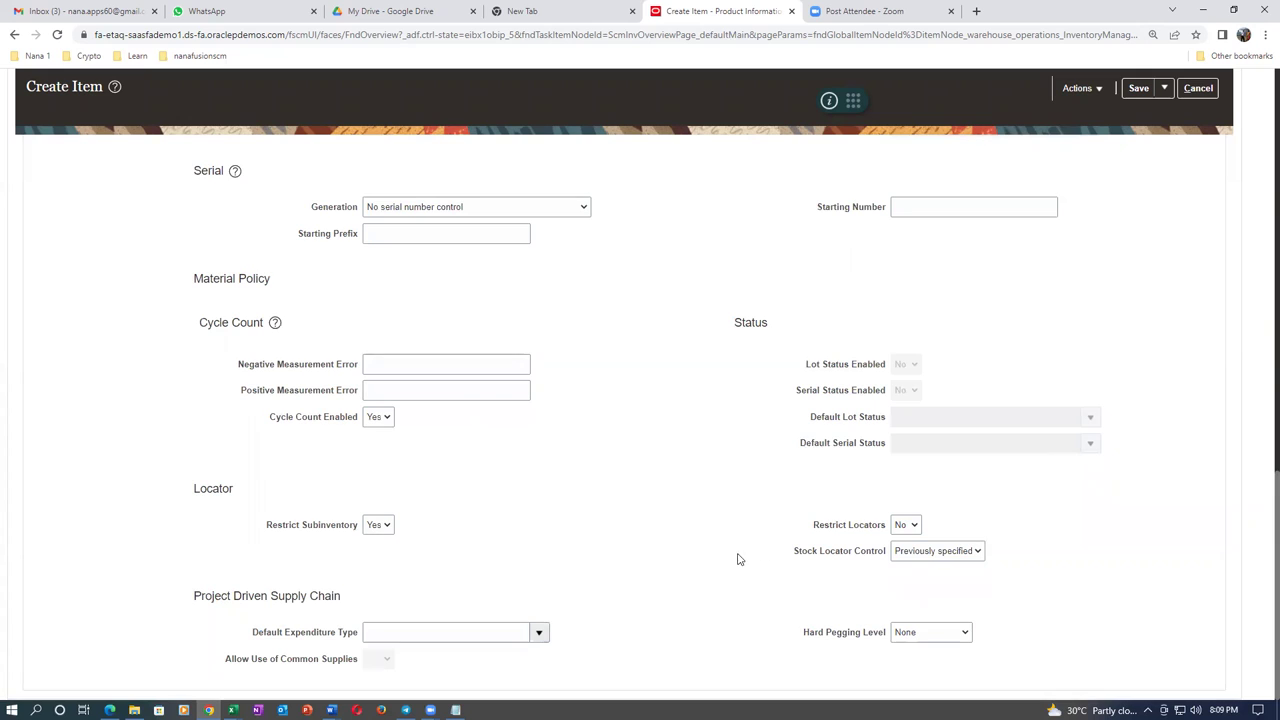
mouse_move(938, 555)
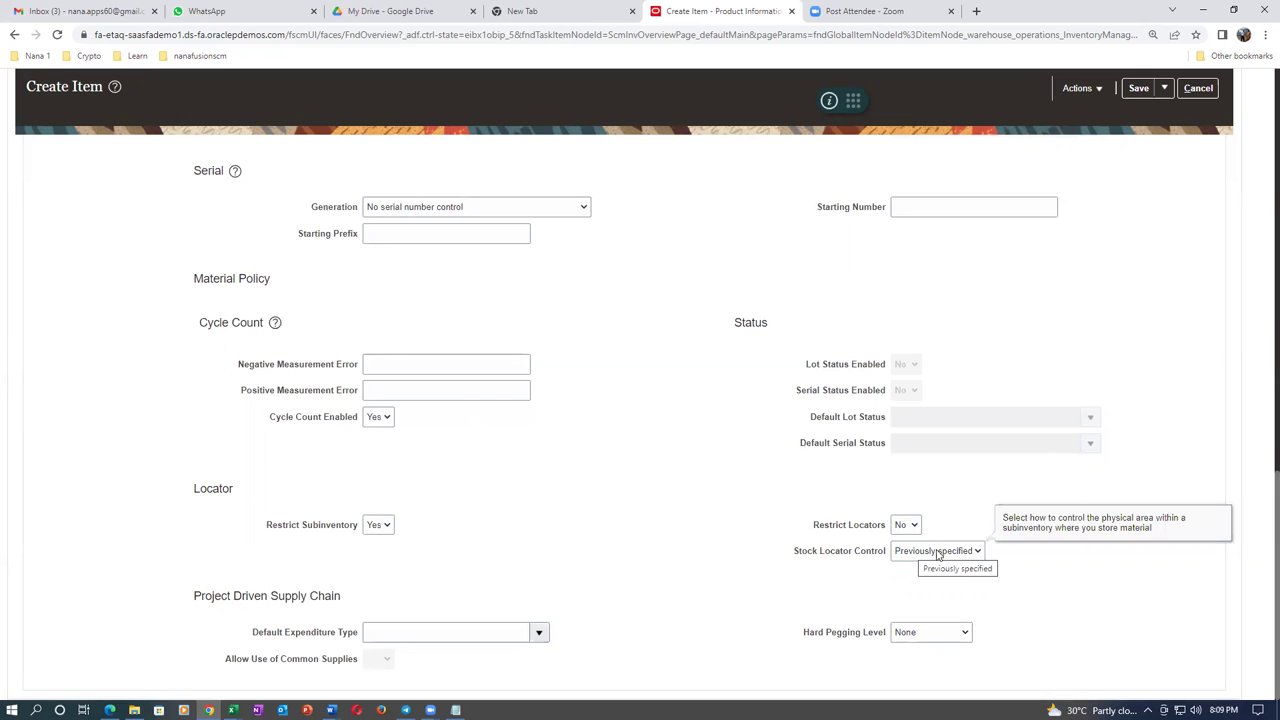
click(693, 543)
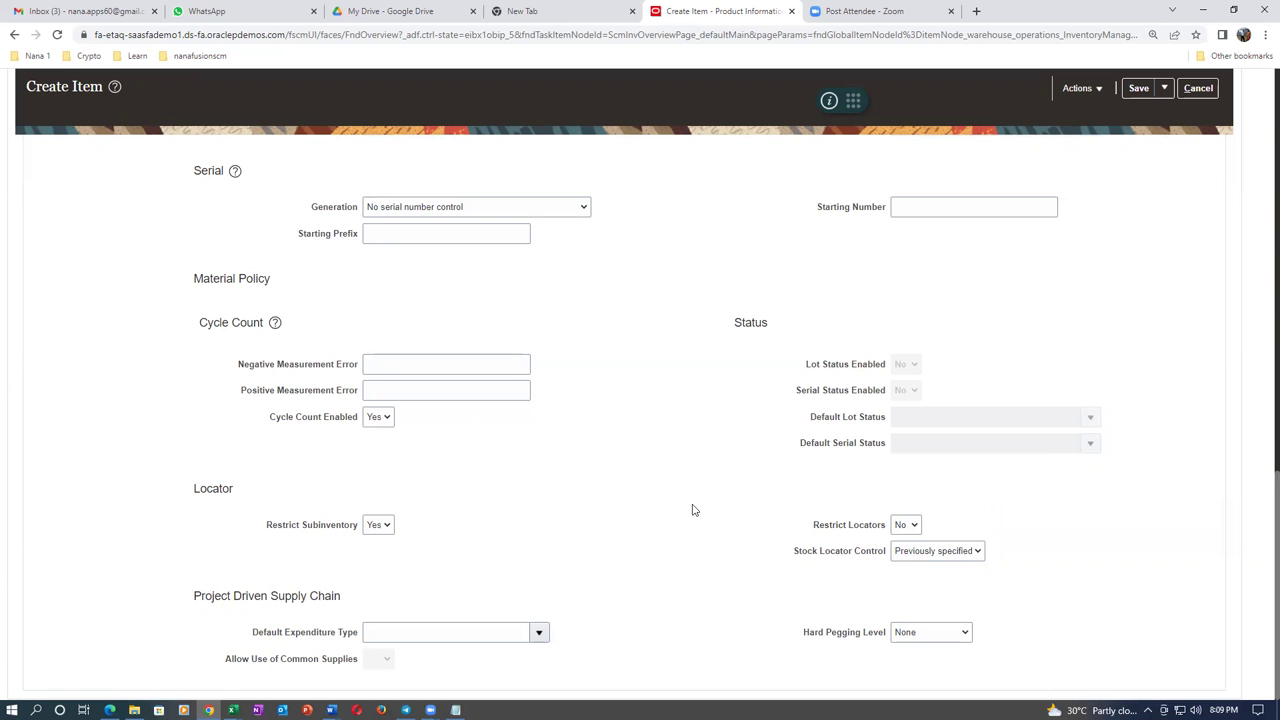
Step: Review the item's inventory attributes and compare the stock locator control with the Pre-specified option in the Word diagram, returning to Chrome
scroll(700, 505, up, 6)
scroll(710, 503, down, 6)
scroll(594, 502, up, 3)
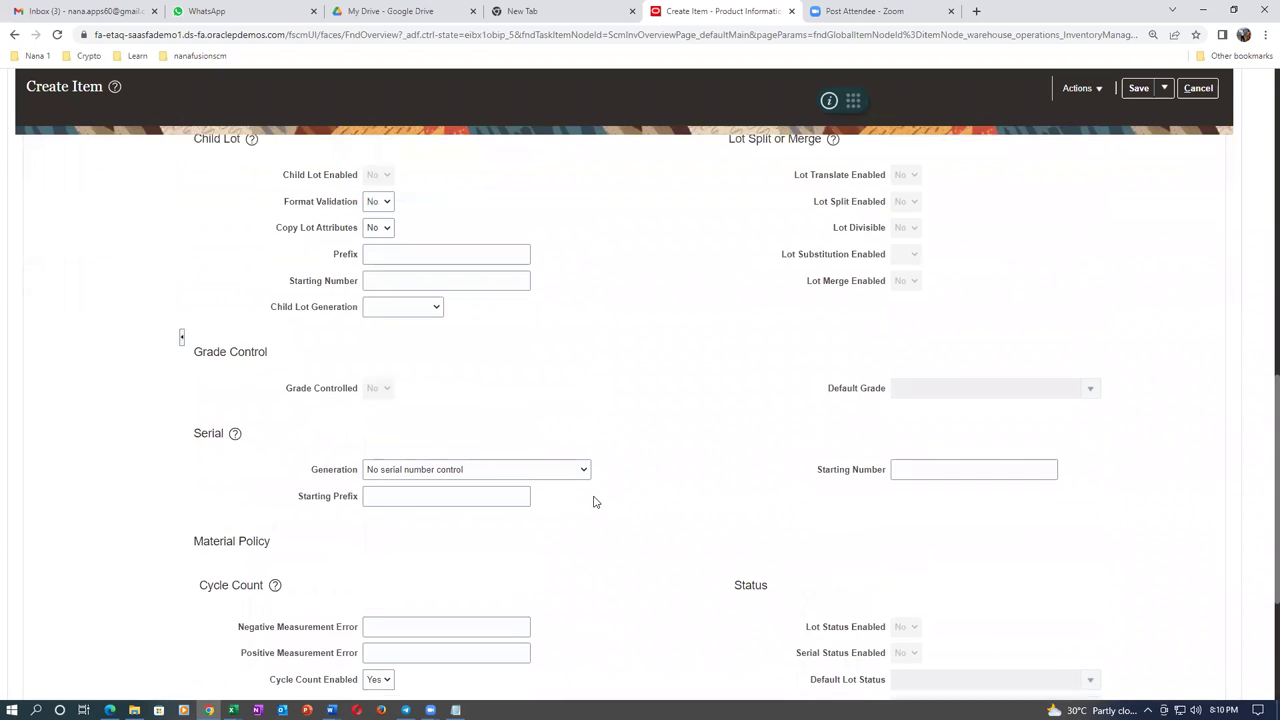
scroll(594, 502, up, 3)
scroll(591, 491, down, 6)
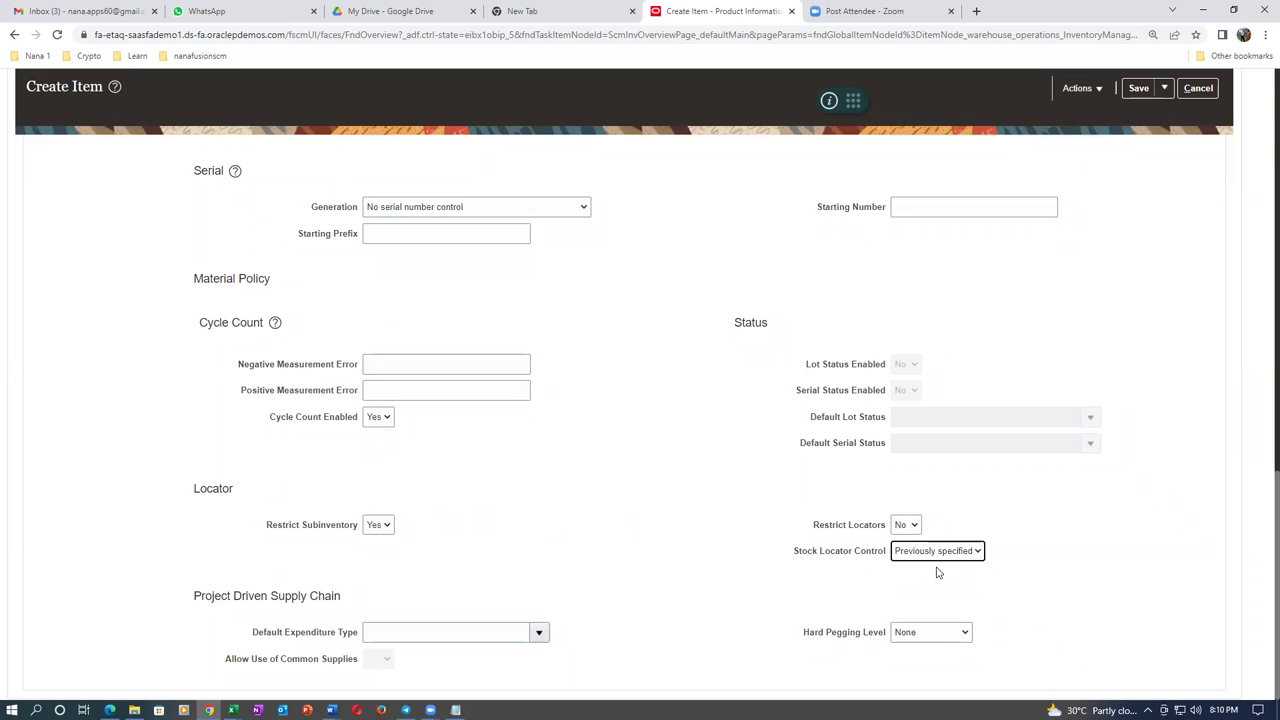
key(alt+Tab)
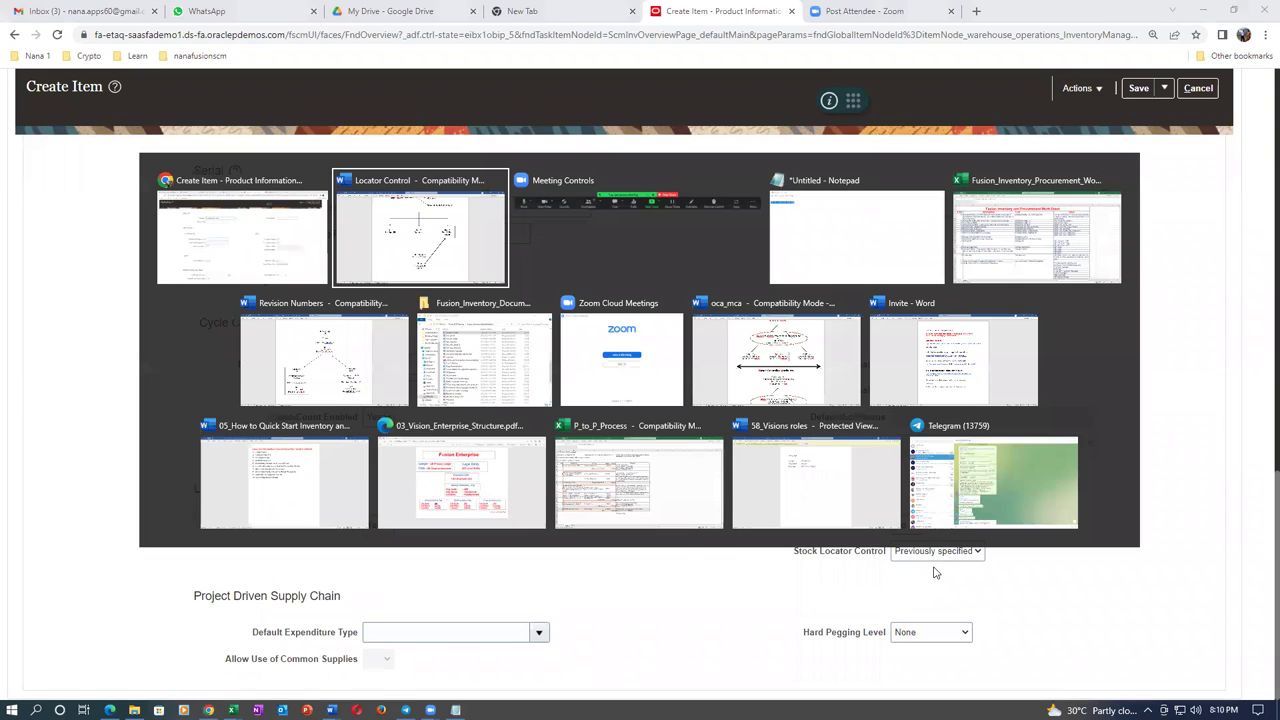
drag(613, 570, 675, 568)
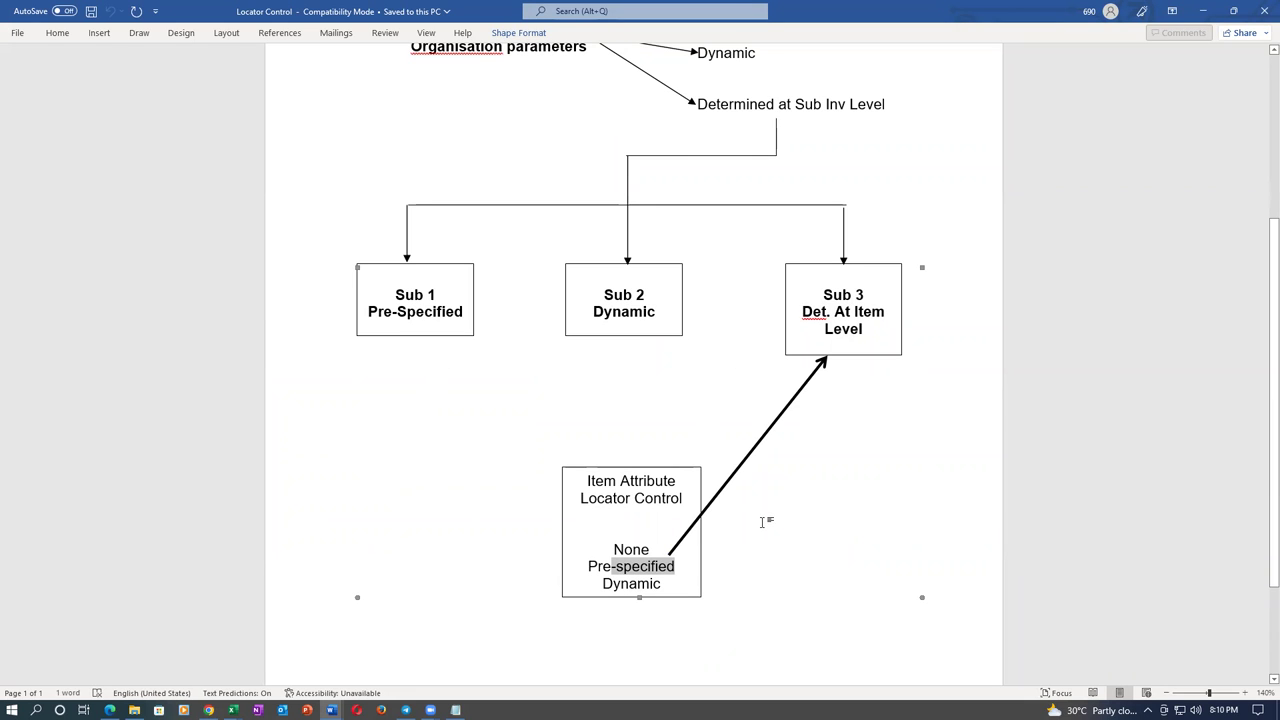
key(alt+Tab)
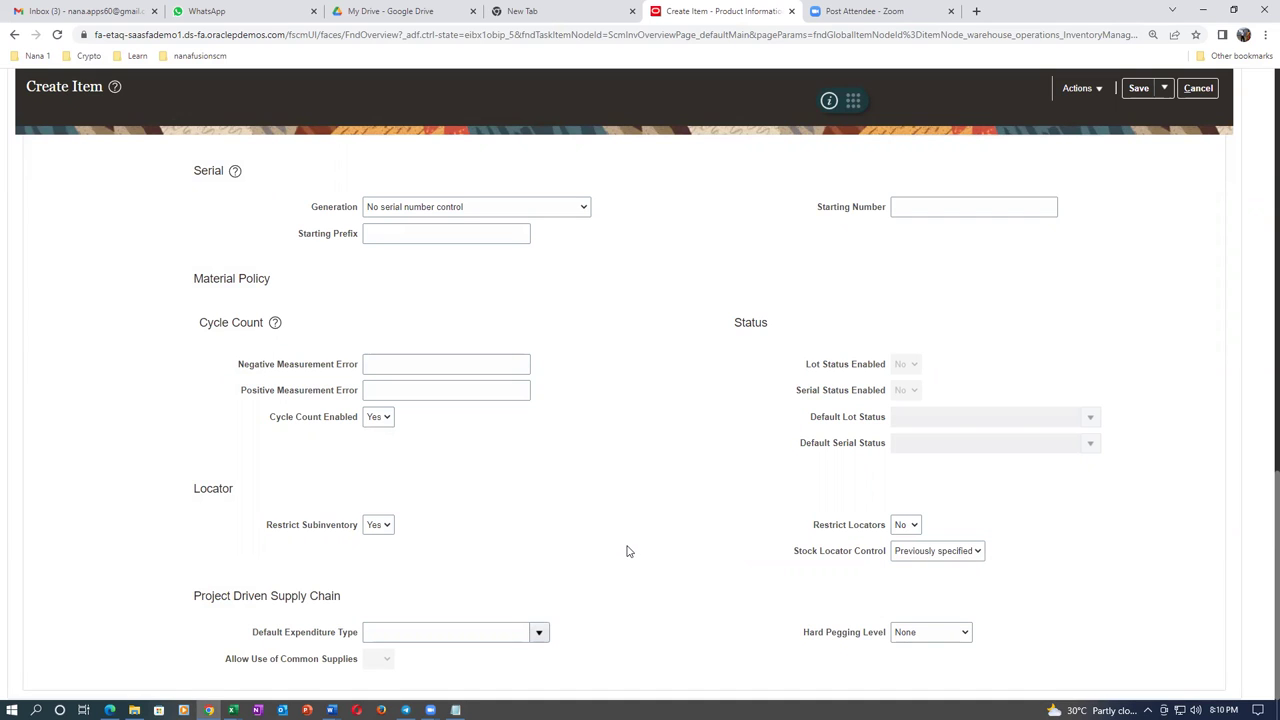
Step: Associate the item with organization K011, and save and close it
scroll(626, 552, up, 8)
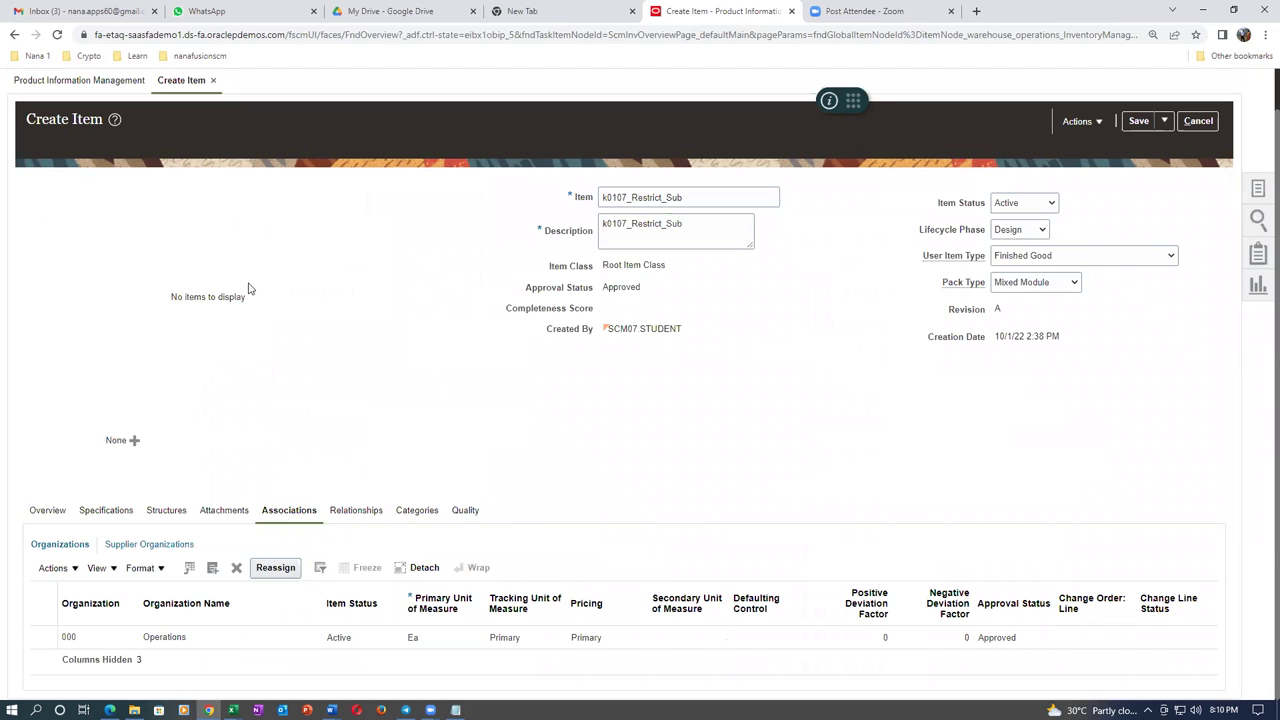
click(55, 568)
click(87, 616)
click(690, 263)
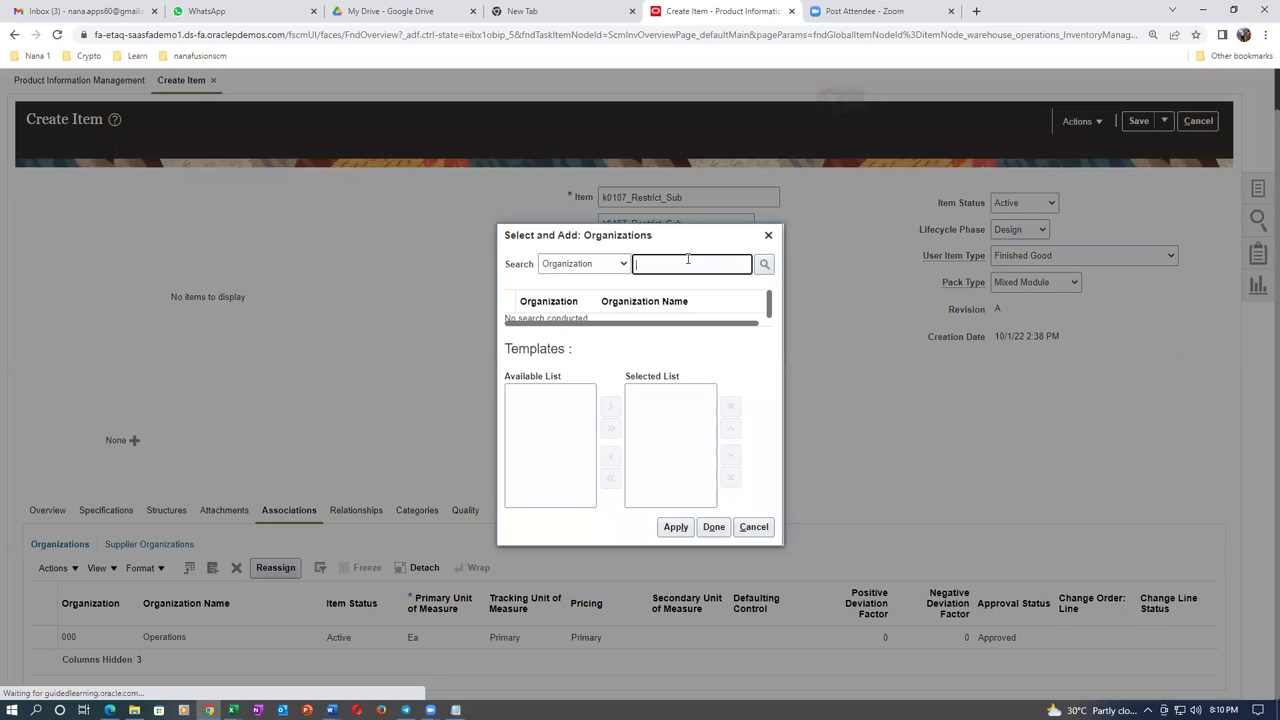
text(k01)
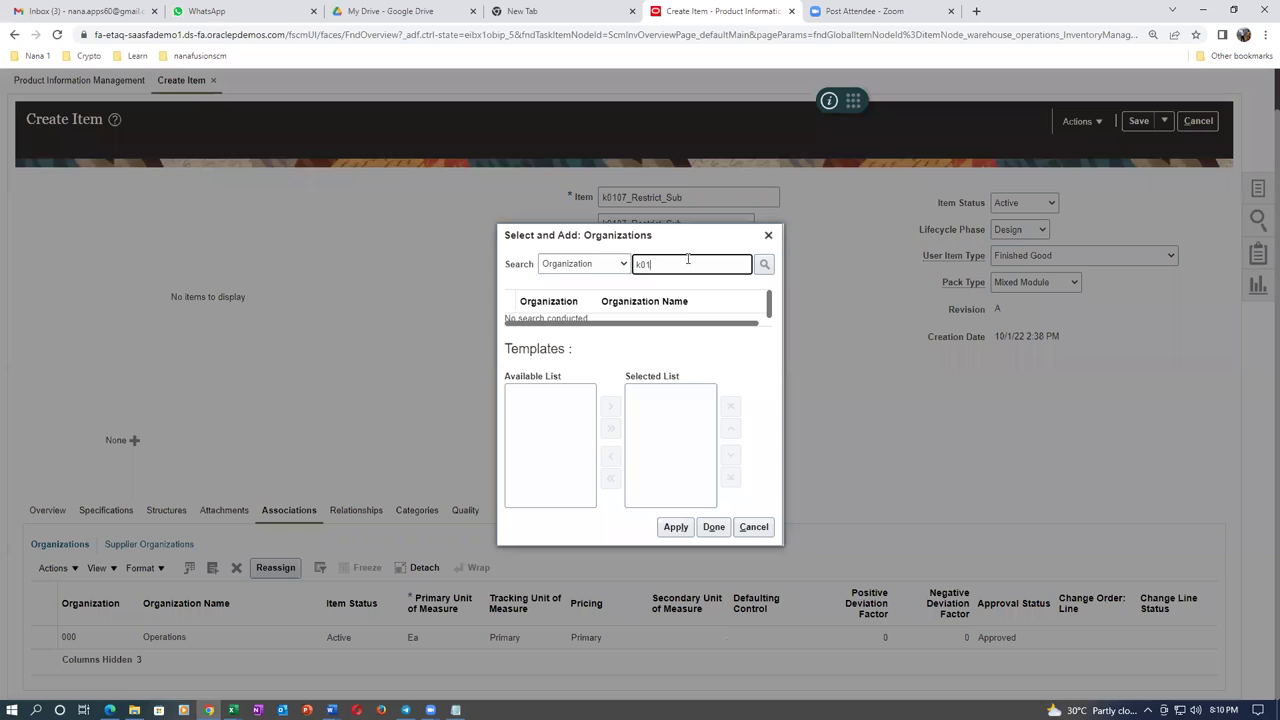
key(Return)
click(530, 315)
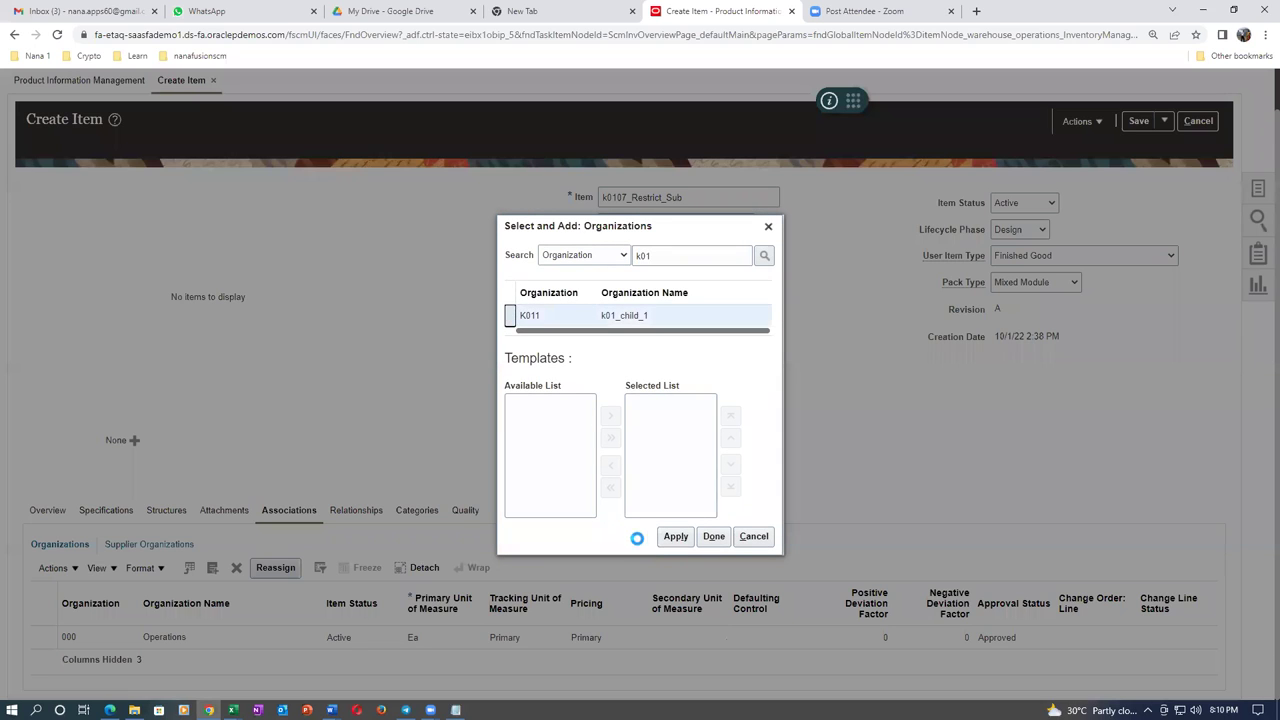
click(828, 537)
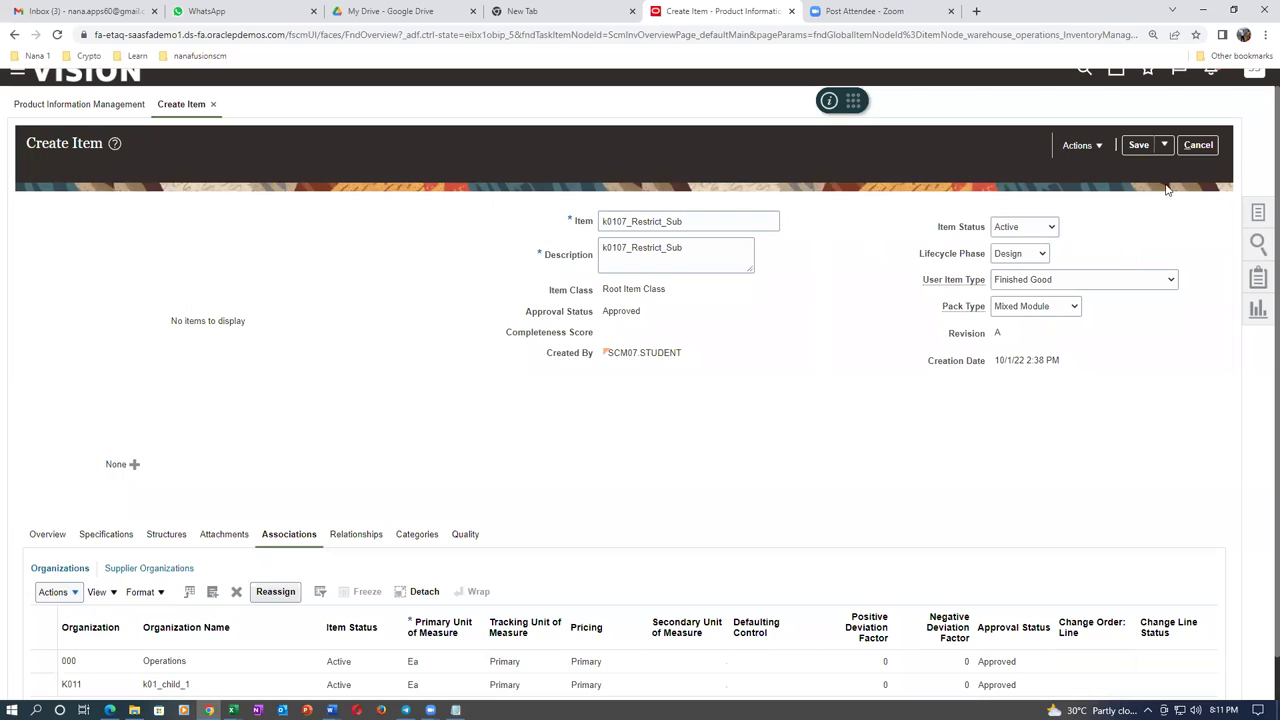
click(1165, 146)
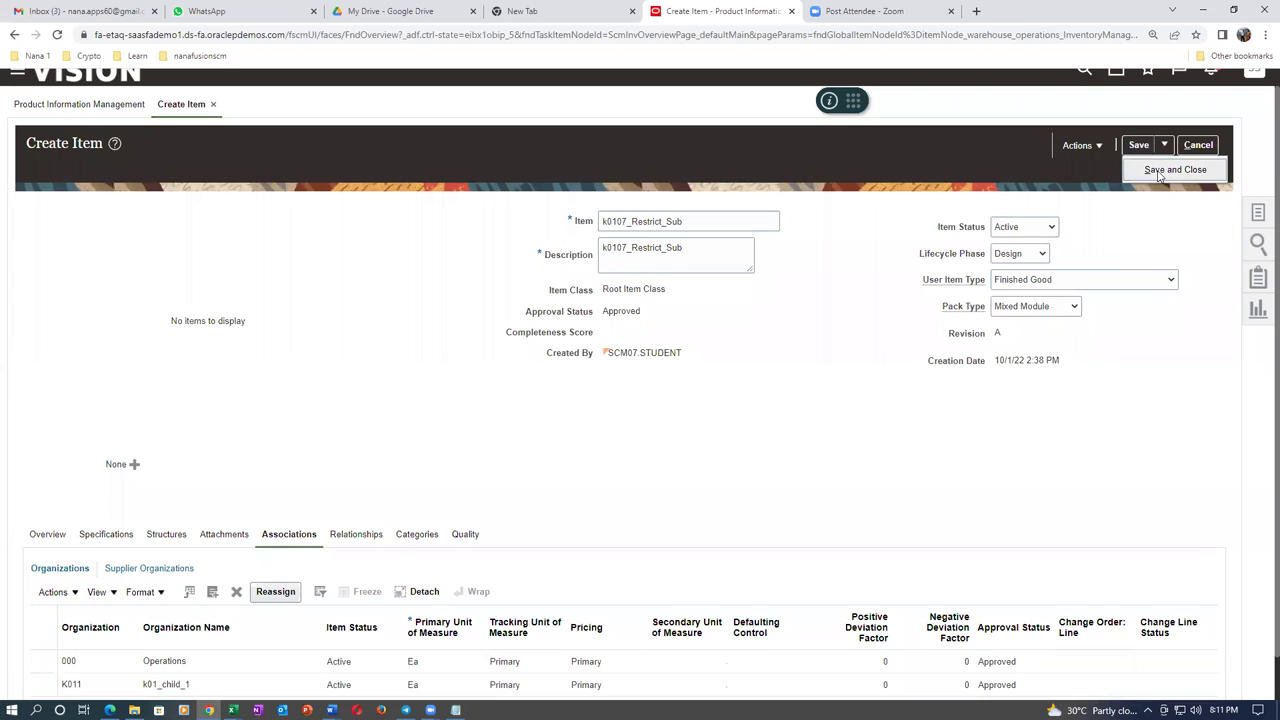
click(1159, 172)
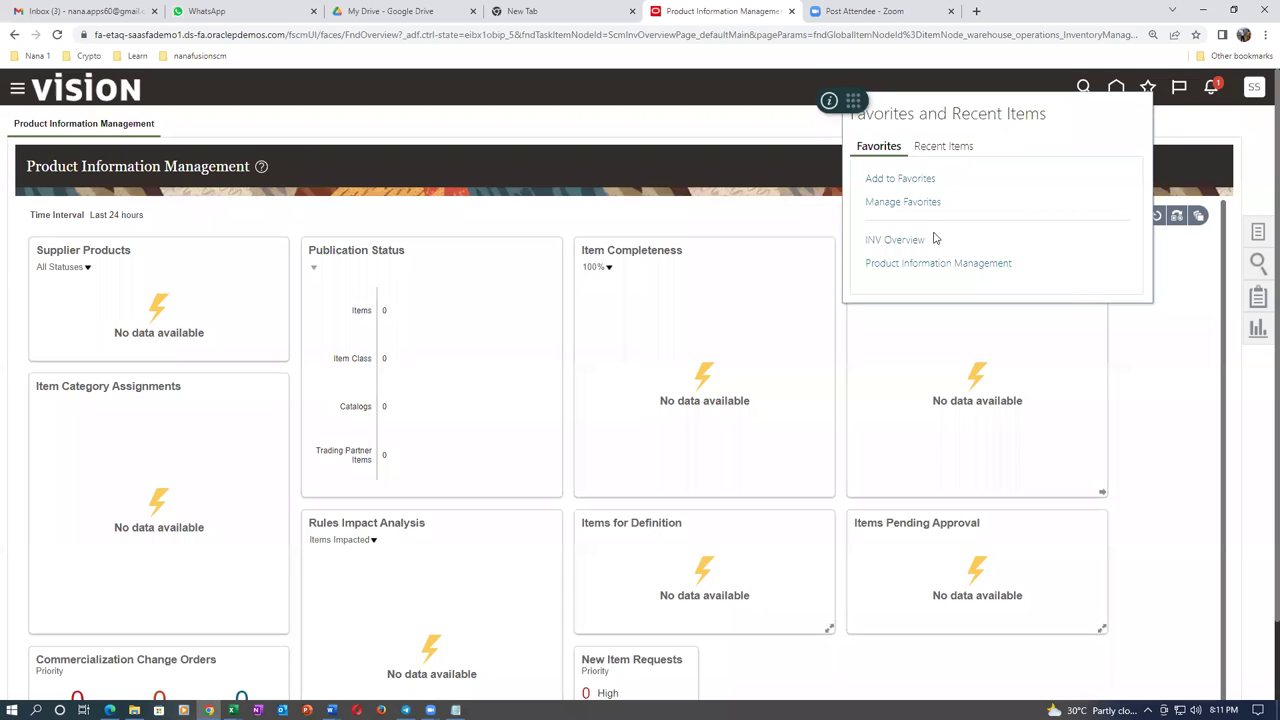
Step: Start a miscellaneous transaction in Inventory Management and set its type to Miscellaneous Receipt
click(900, 241)
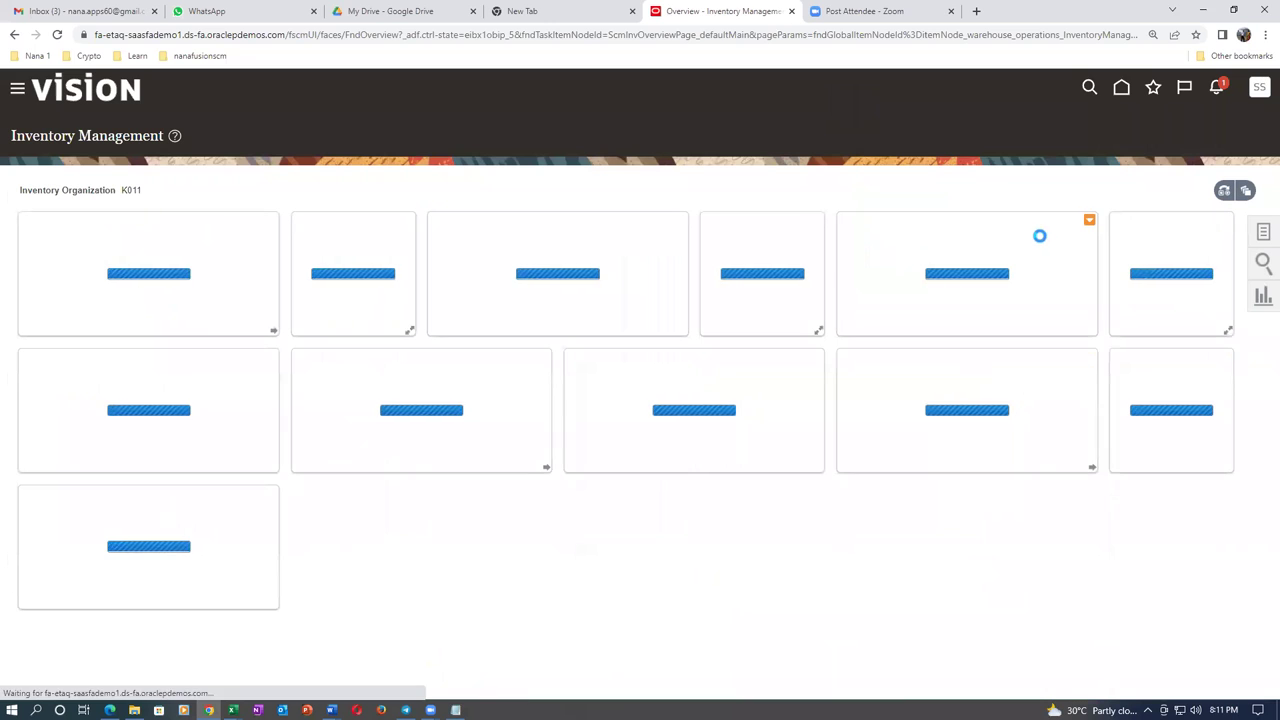
click(1263, 233)
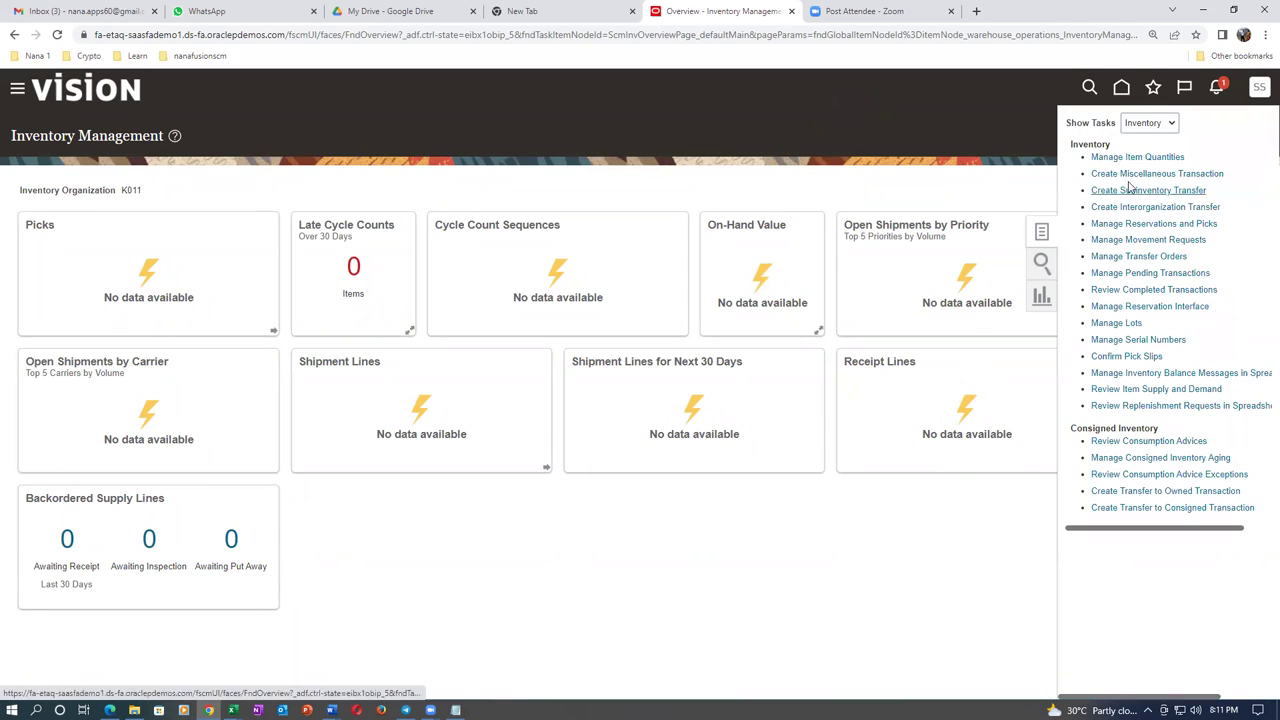
click(1127, 175)
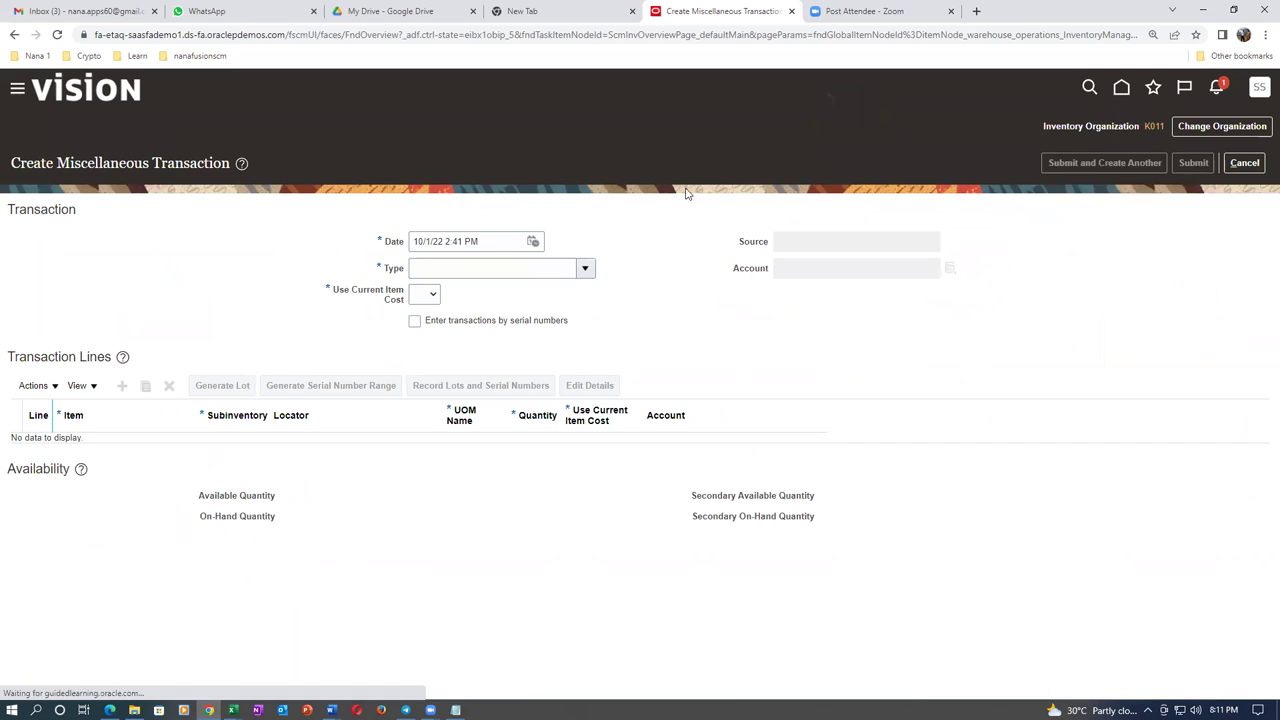
click(585, 268)
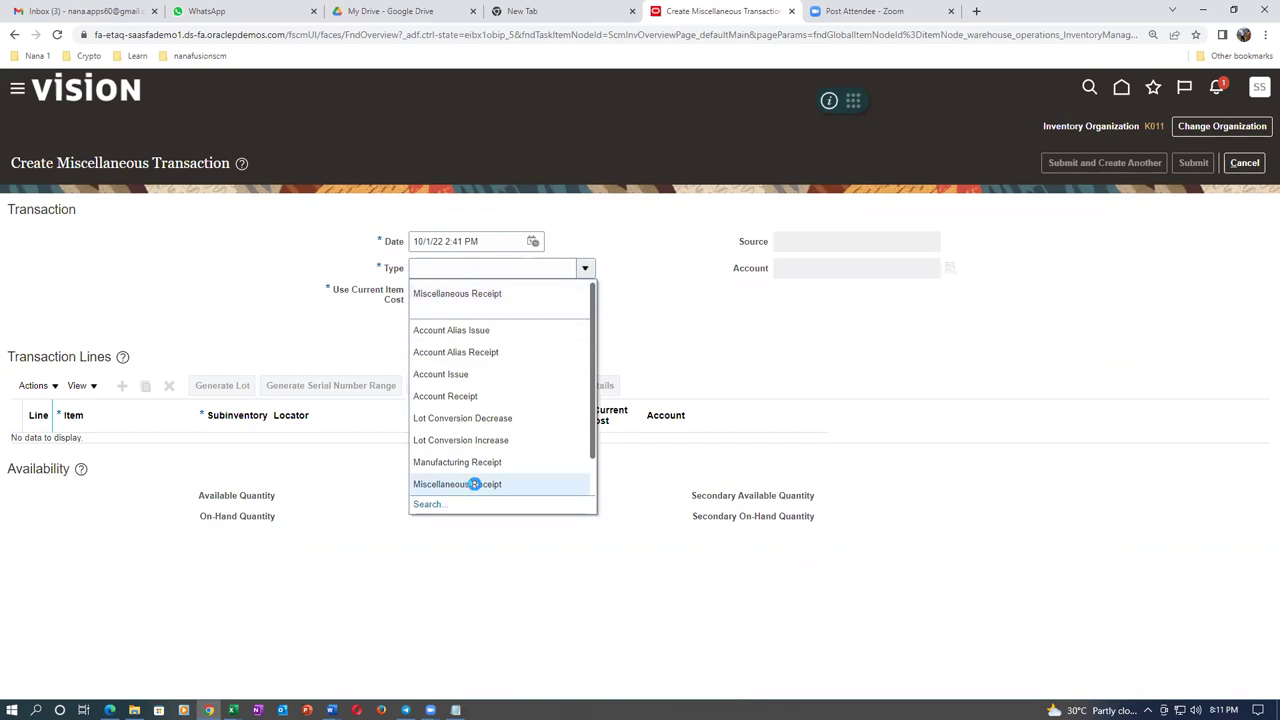
click(477, 484)
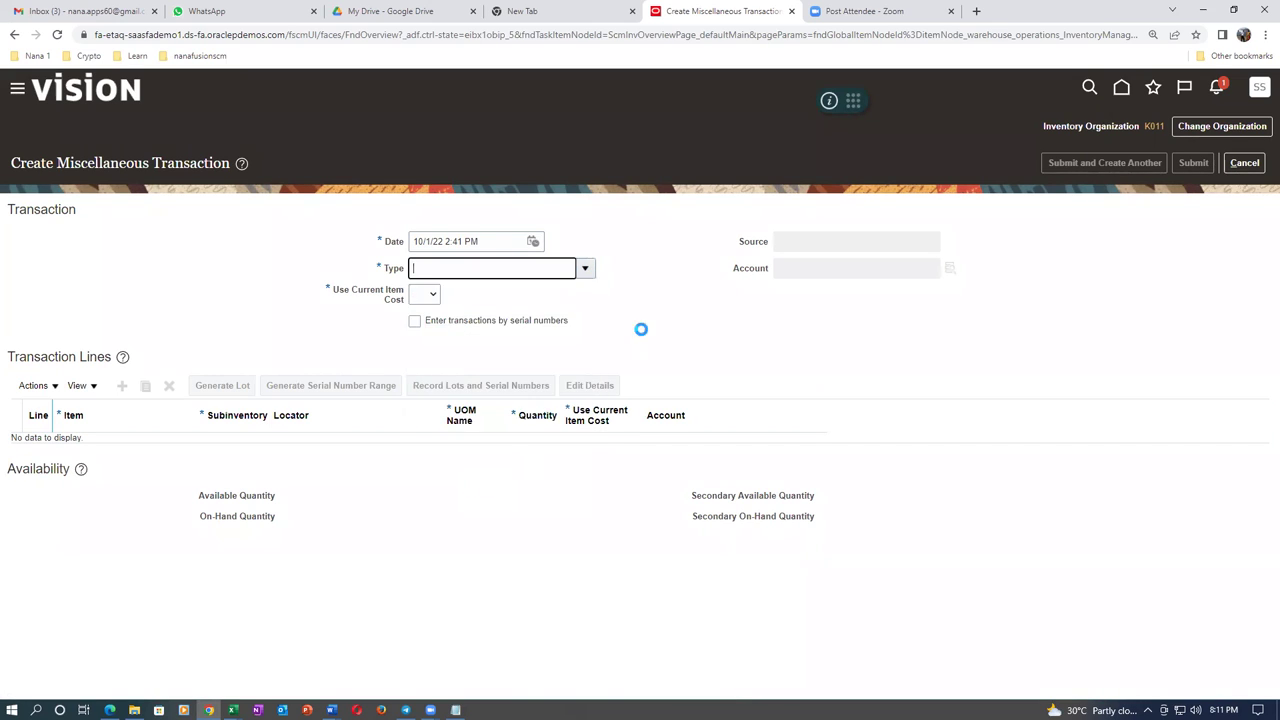
click(829, 272)
text(k0107_Restrict_Sub)
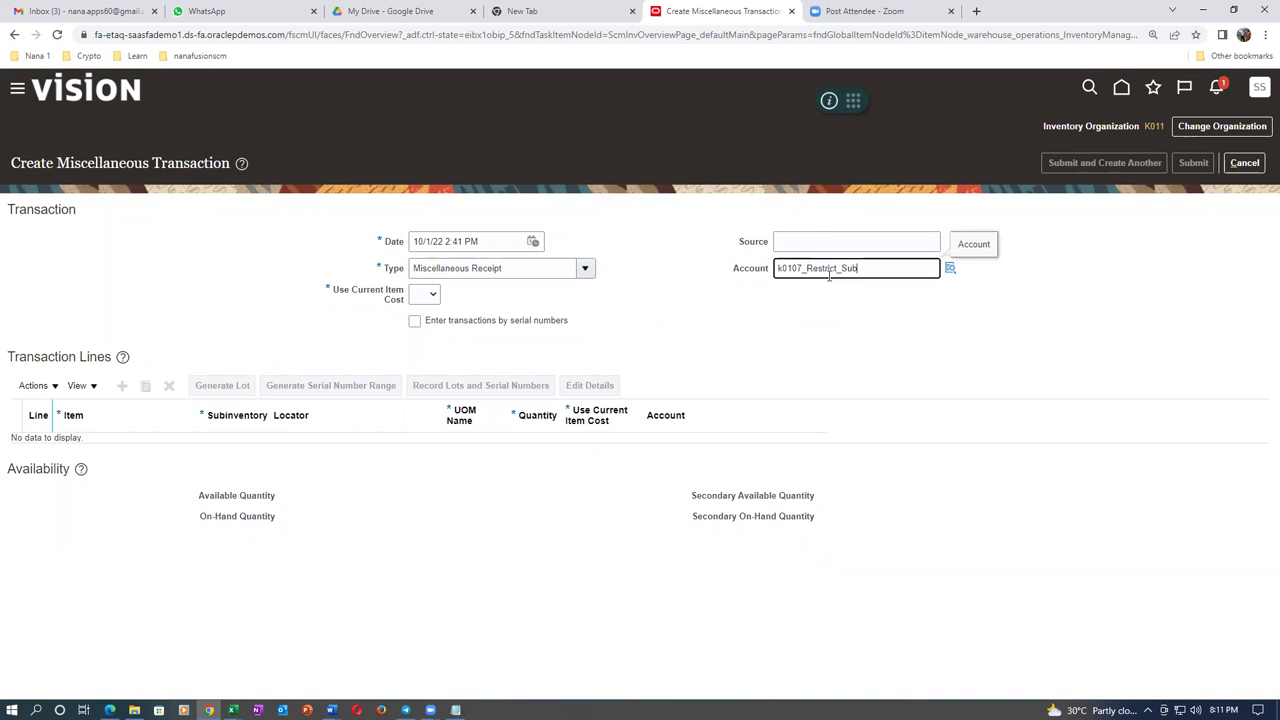
key(BackSpace)
key(BackSpace)
key(BackSpace)
key(BackSpace)
key(BackSpace)
key(BackSpace)
key(BackSpace)
Step: Compare the Sub 1 Pre-Specified, Sub 2 Dynamic and Sub 3 item-level boxes in the Word diagram, returning to Chrome
key(alt+Tab)
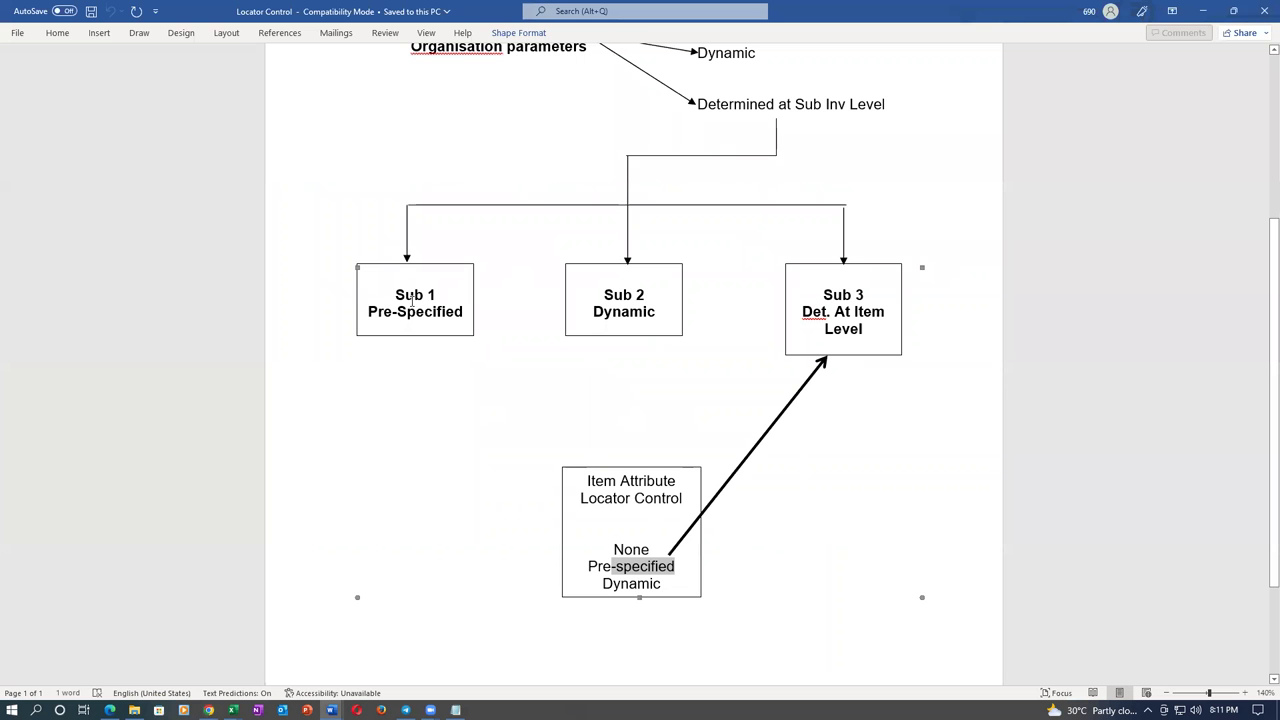
drag(419, 313, 394, 293)
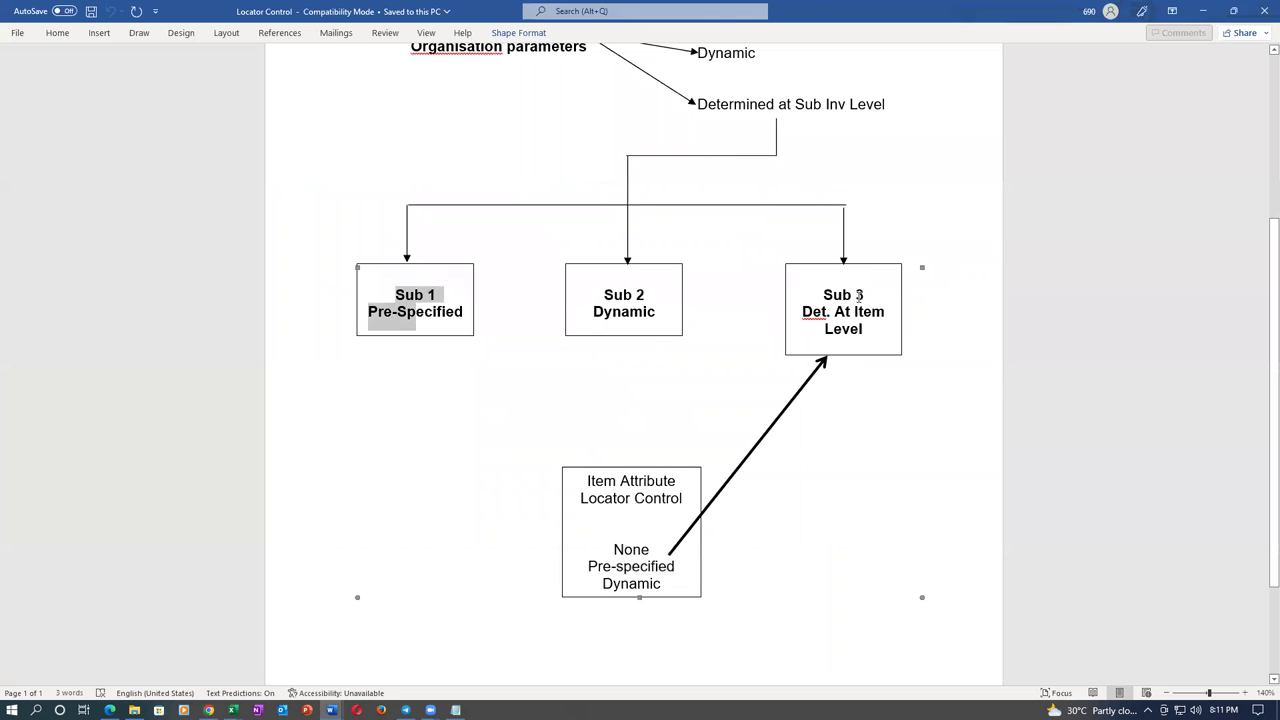
drag(851, 293, 845, 327)
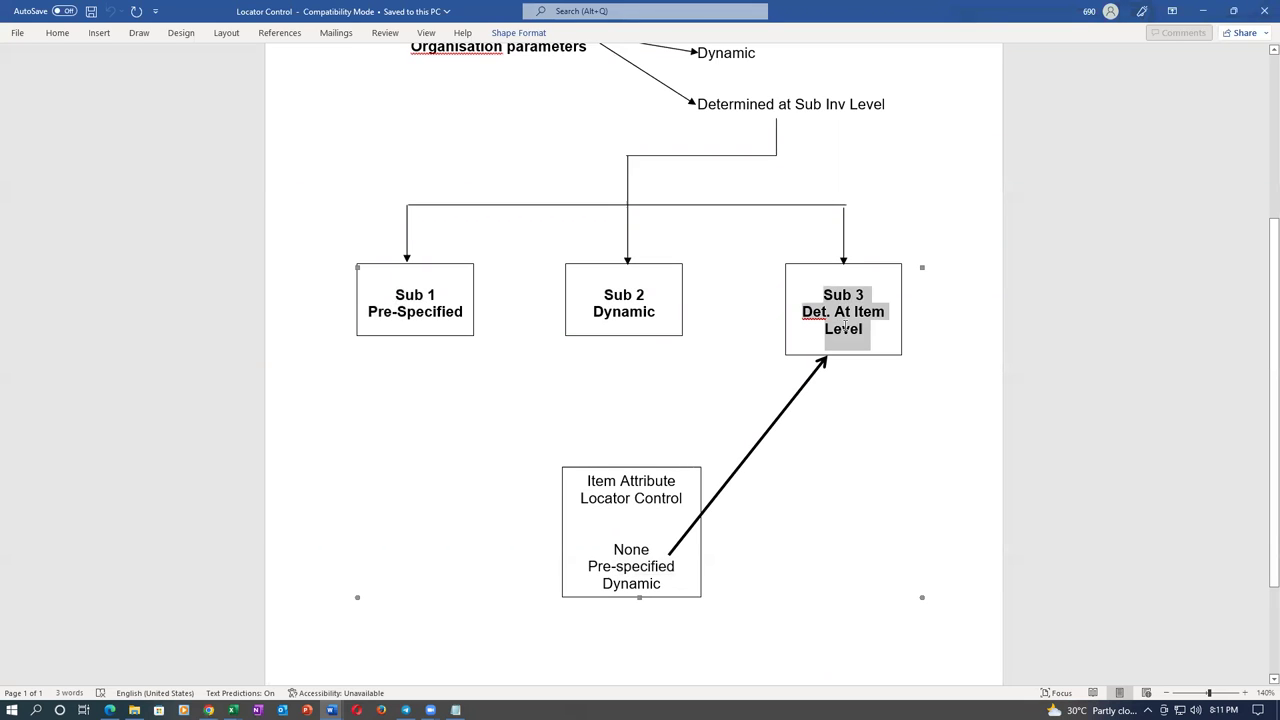
click(647, 309)
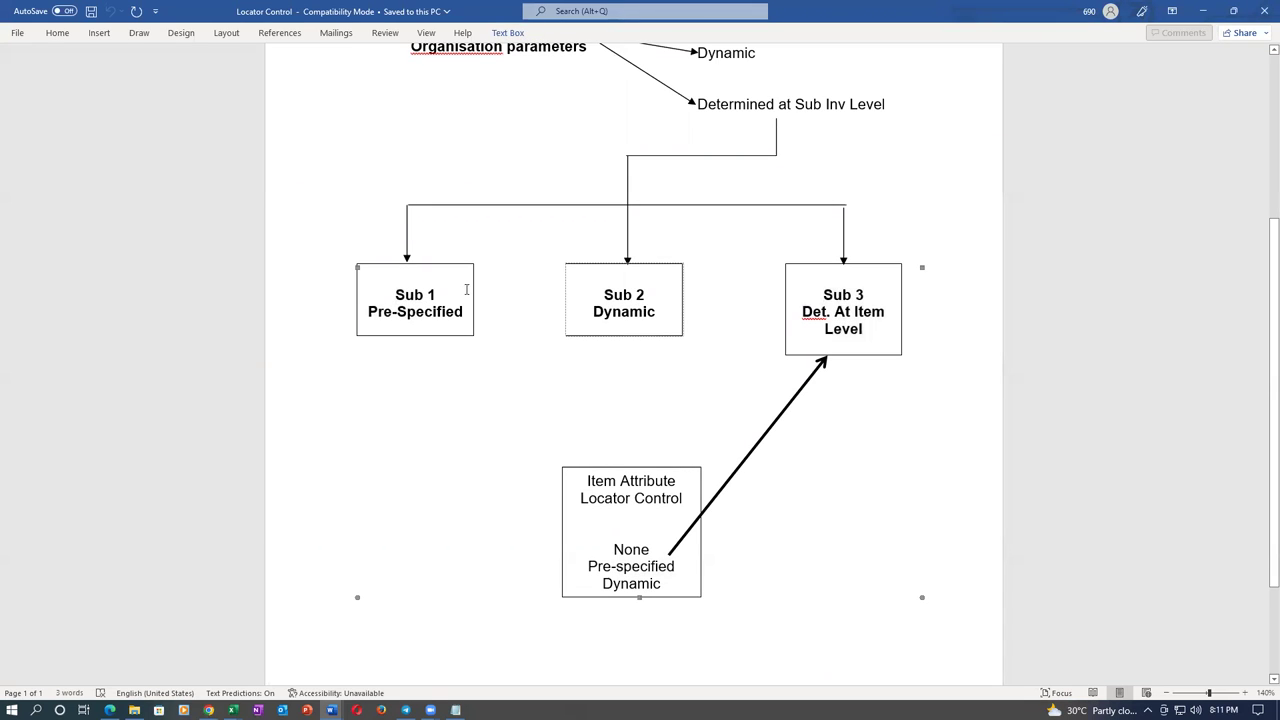
click(440, 296)
click(845, 327)
key(alt+Tab)
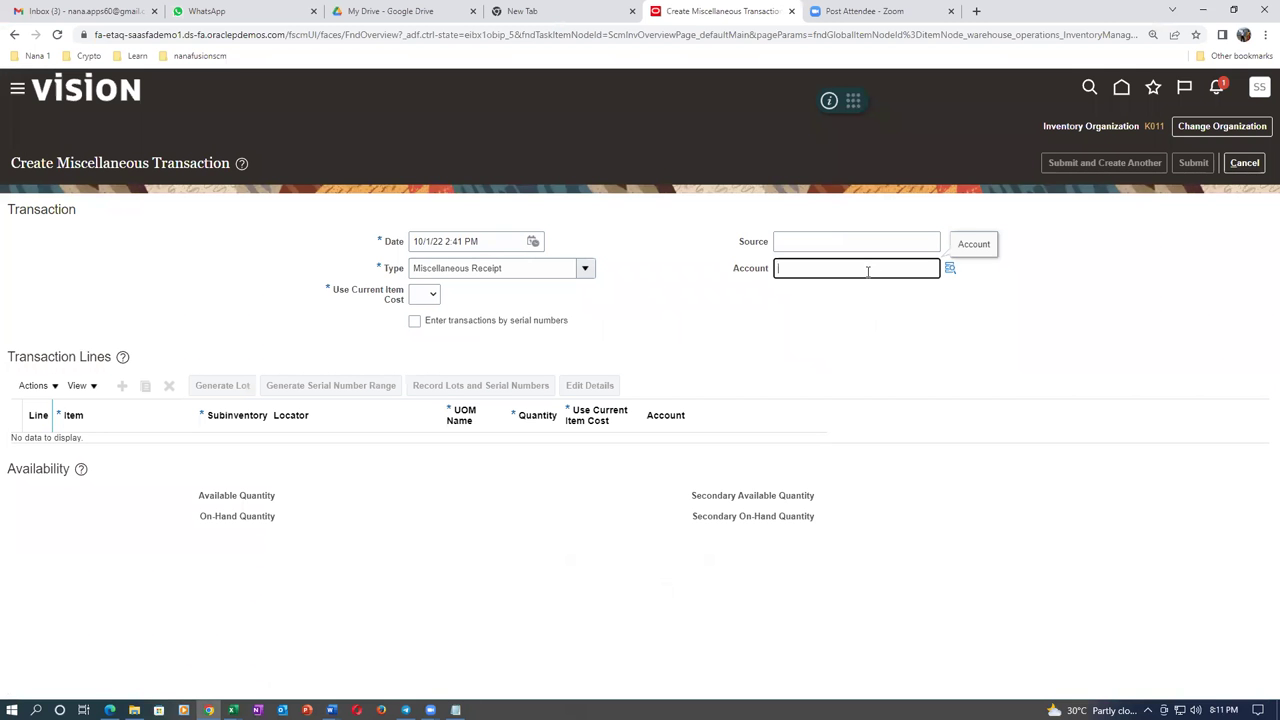
Step: Copy the account combination from Notepad into the receipt's Account in Chrome and set Use Current Item Cost to Yes
key(alt+Tab)
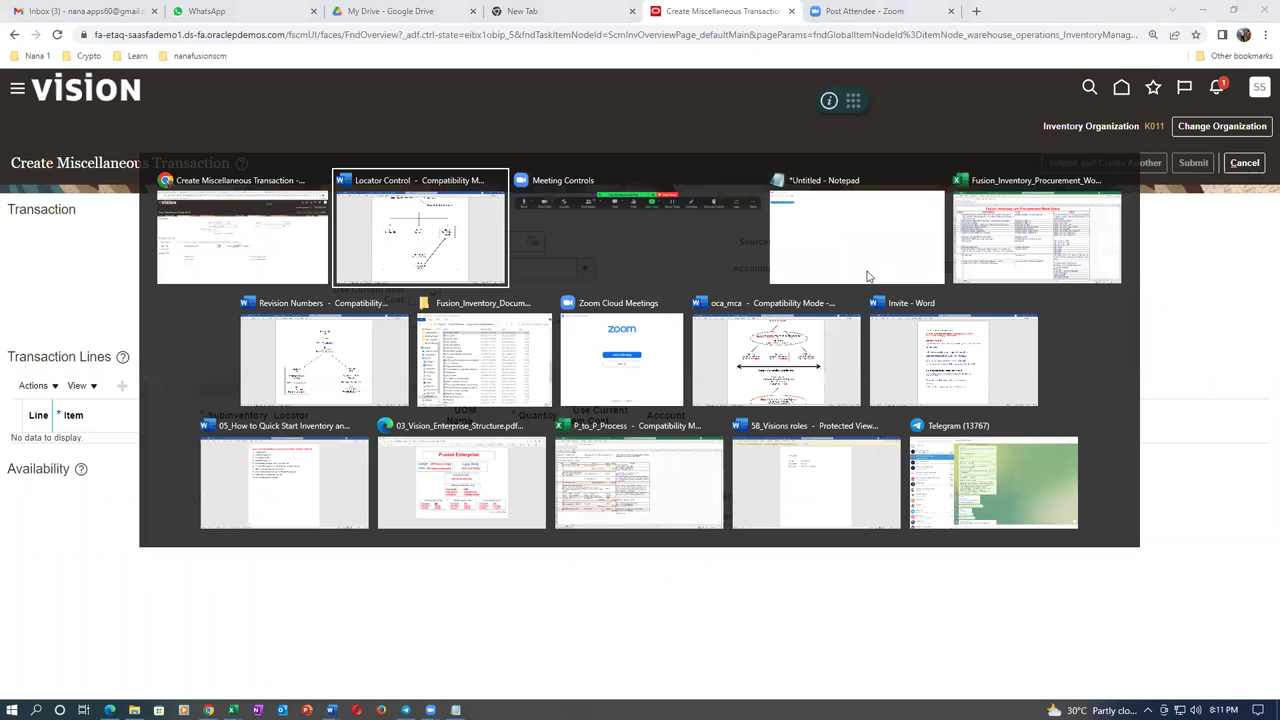
key(alt+Tab)
key(alt+Tab)
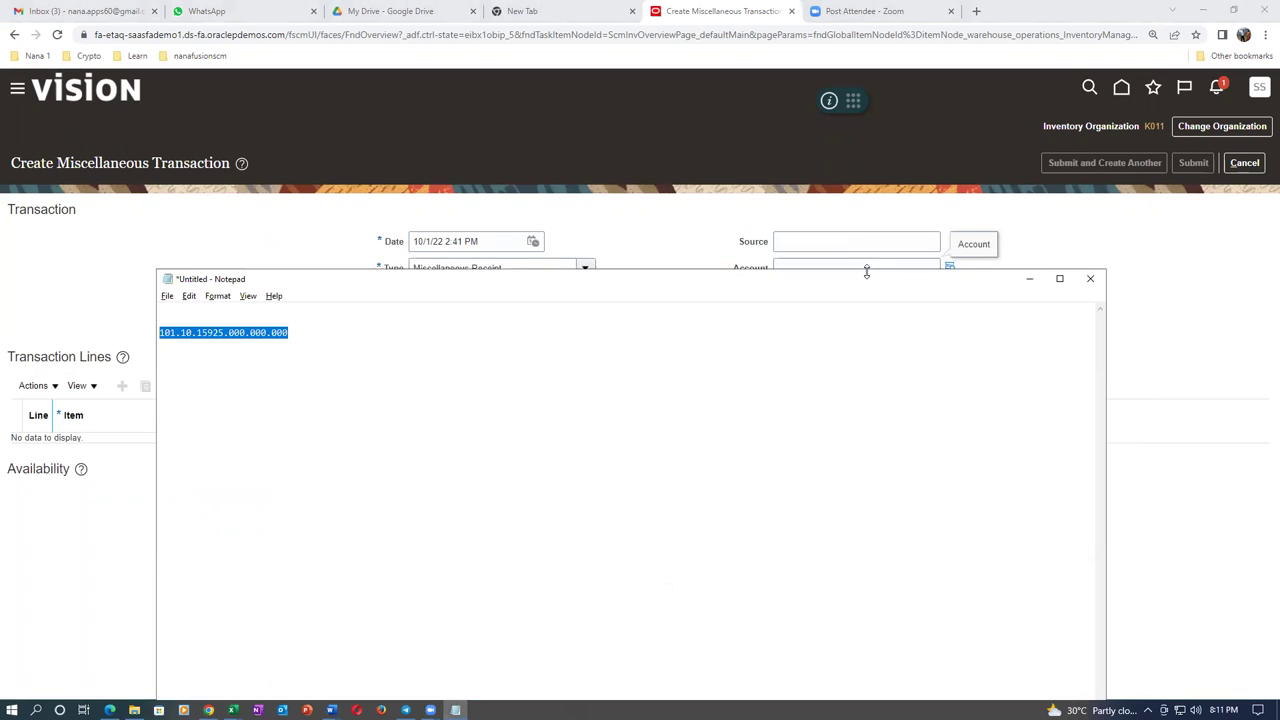
key(alt+Tab)
text(101.10.15925.000.000.000.)
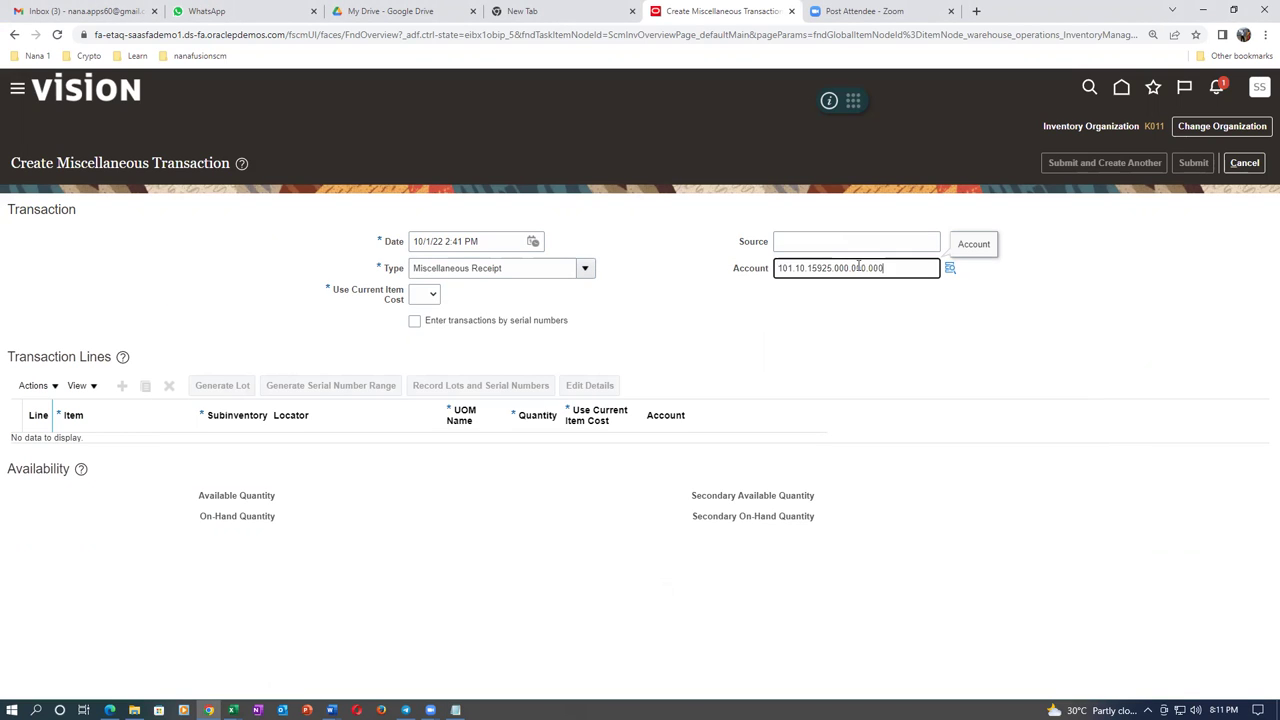
click(1027, 347)
click(426, 296)
click(422, 331)
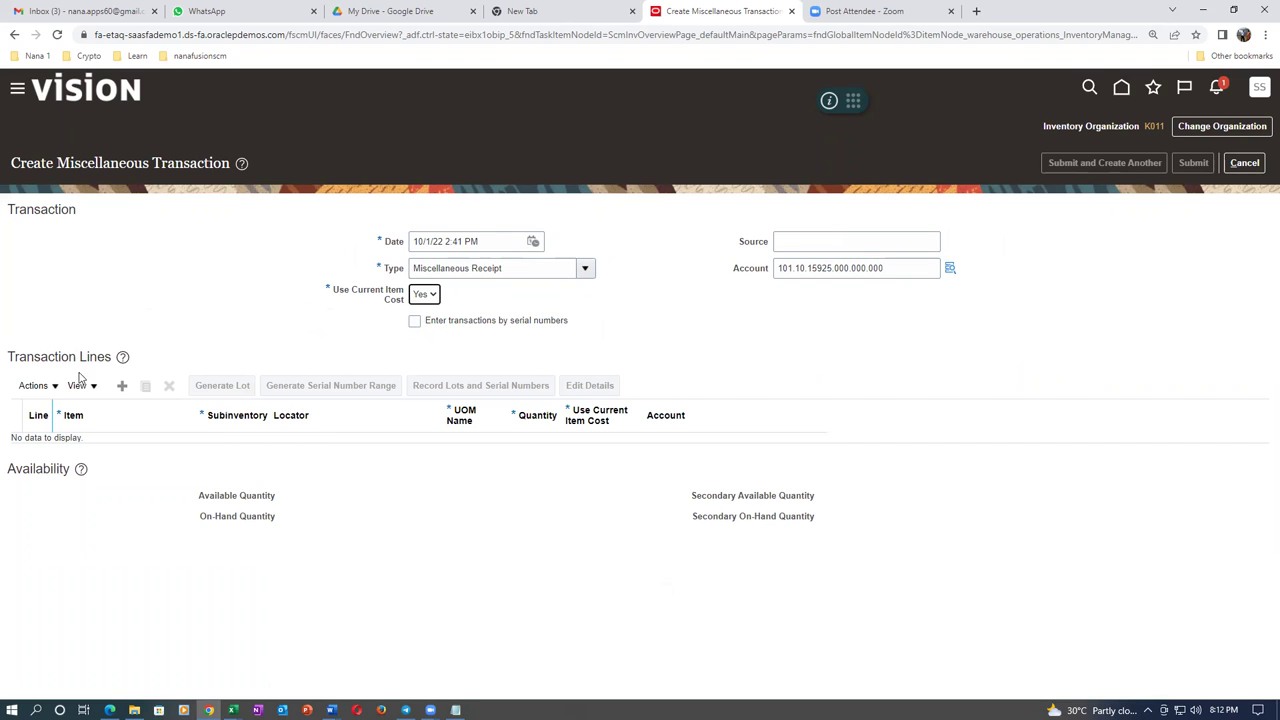
Step: Add a transaction line for item k0106_locator_test_1 and check which subinventories it offers
click(121, 386)
click(86, 447)
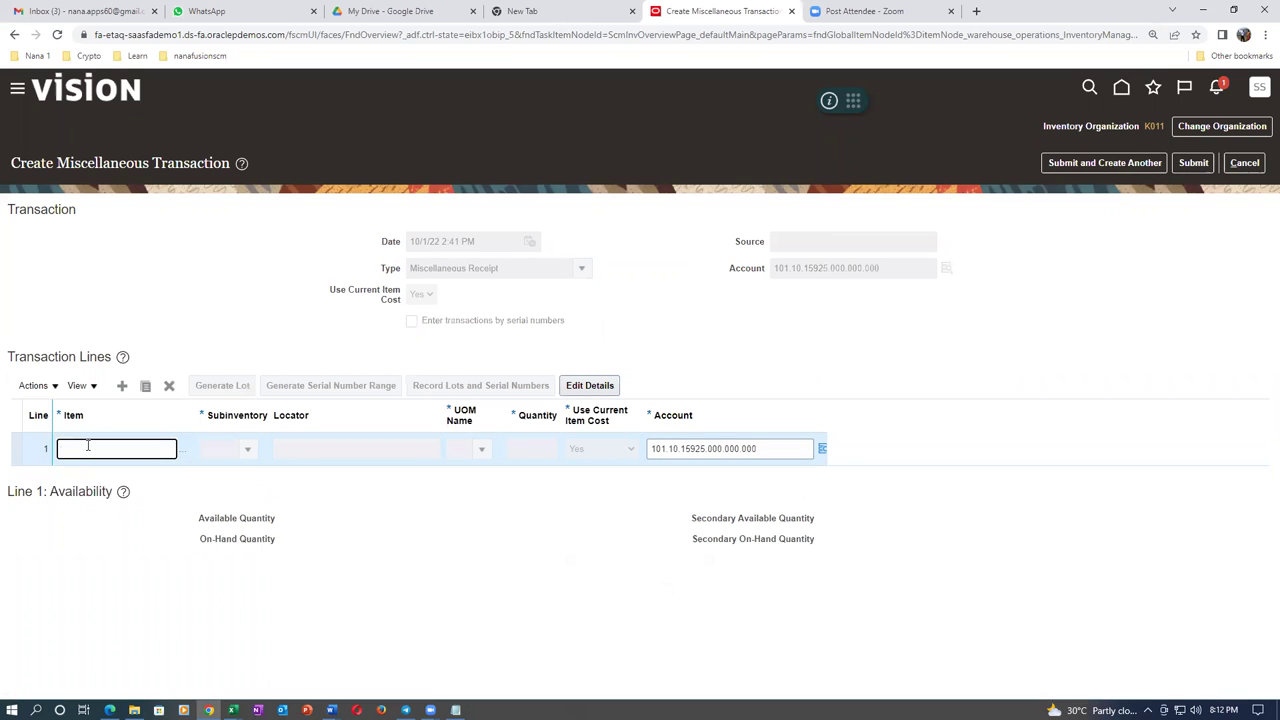
text(k0106)
key(Tab)
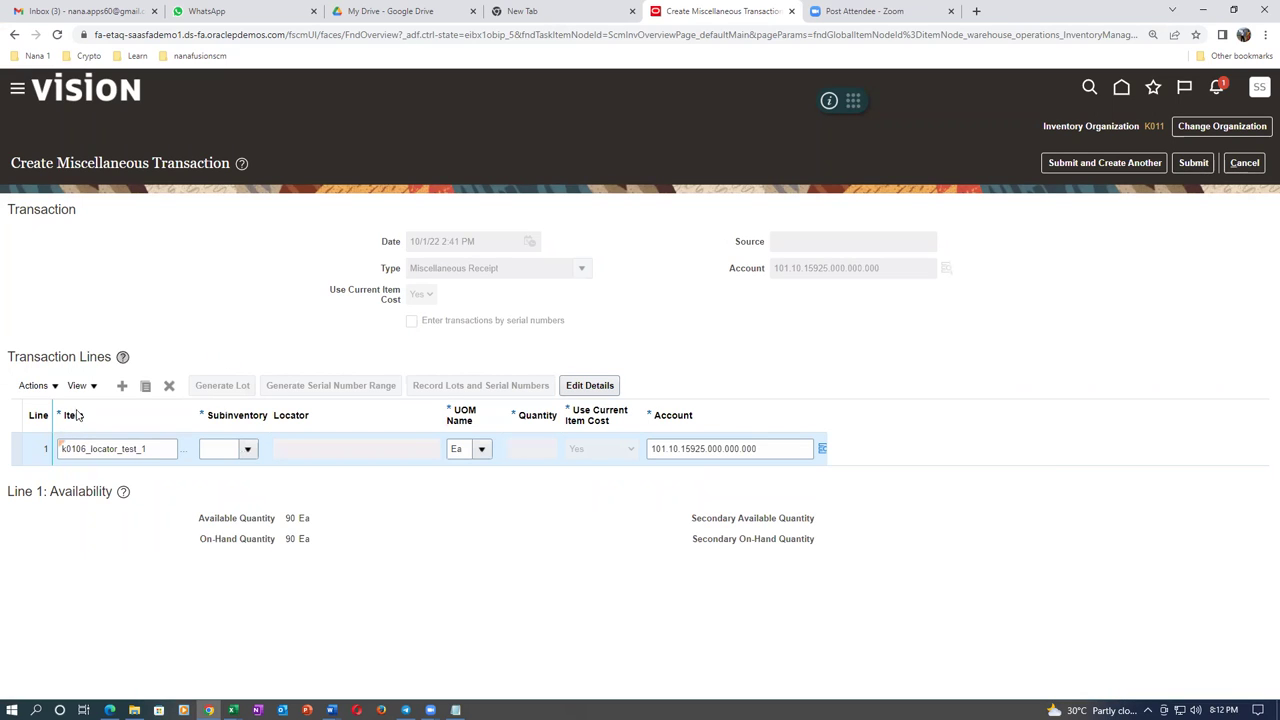
click(204, 449)
click(247, 449)
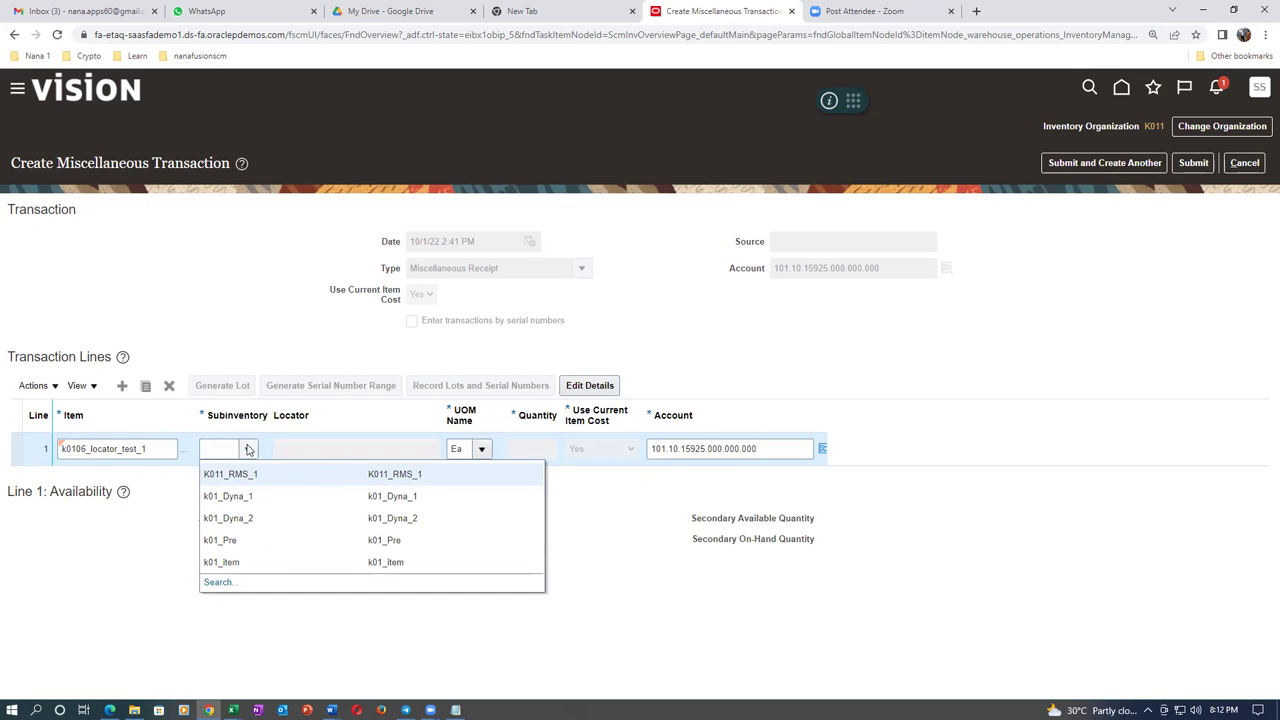
Step: Replace the item on transaction line 1 with k0107_Restrict_Sub
click(162, 449)
drag(162, 449, 5, 468)
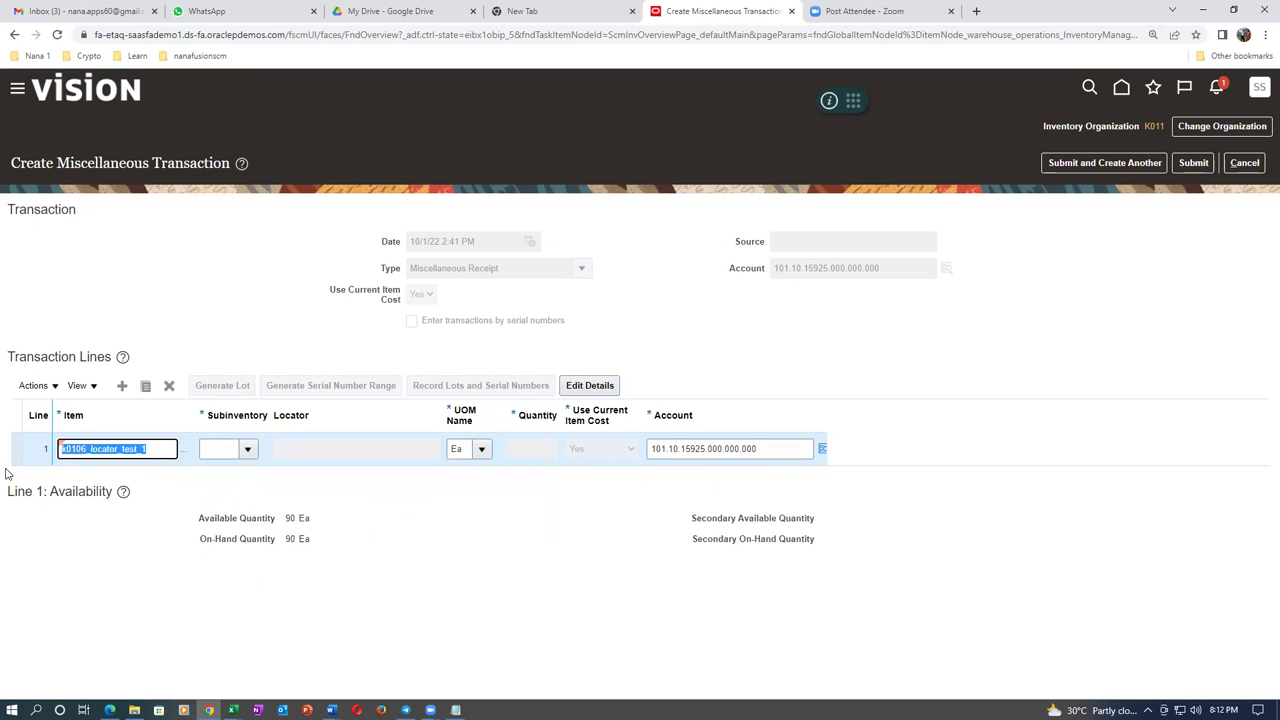
text(k0107)
click(10, 467)
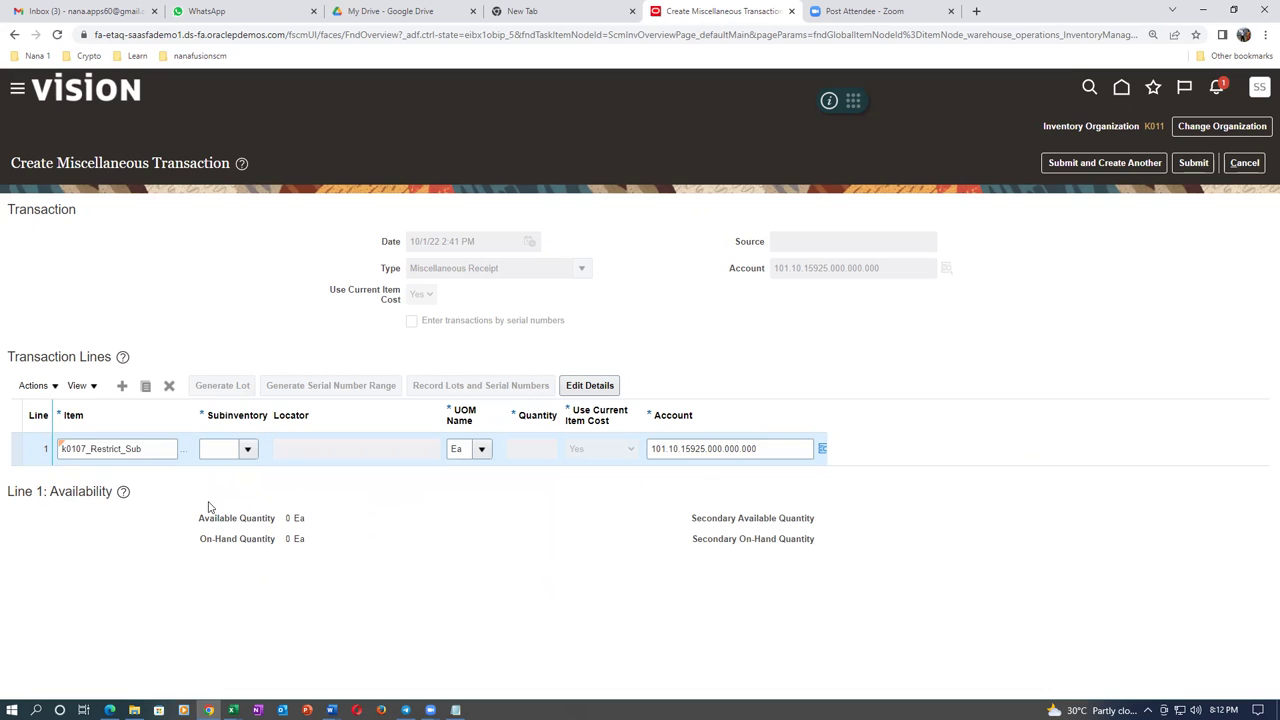
Step: Search for subinventories available to k0107_Restrict_Sub, consult the Locator Control diagram in Word, and cancel the search back in Chrome
click(248, 452)
click(214, 474)
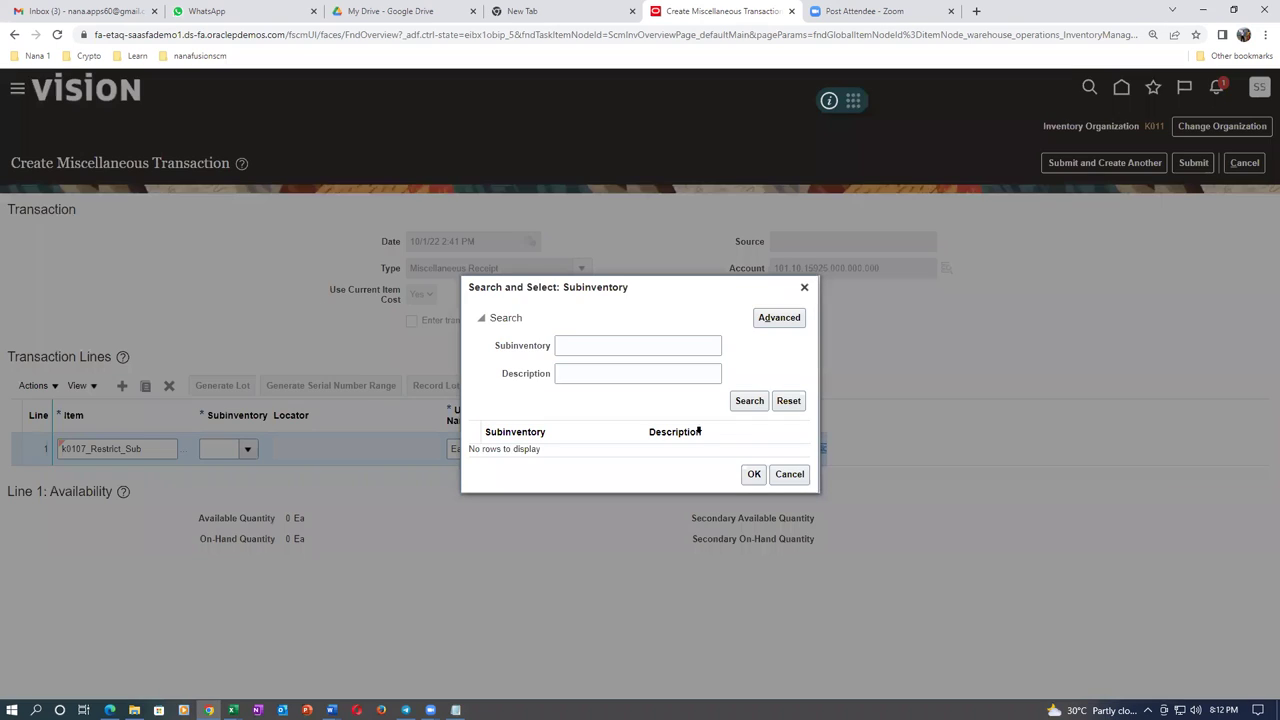
click(747, 410)
key(alt+Tab)
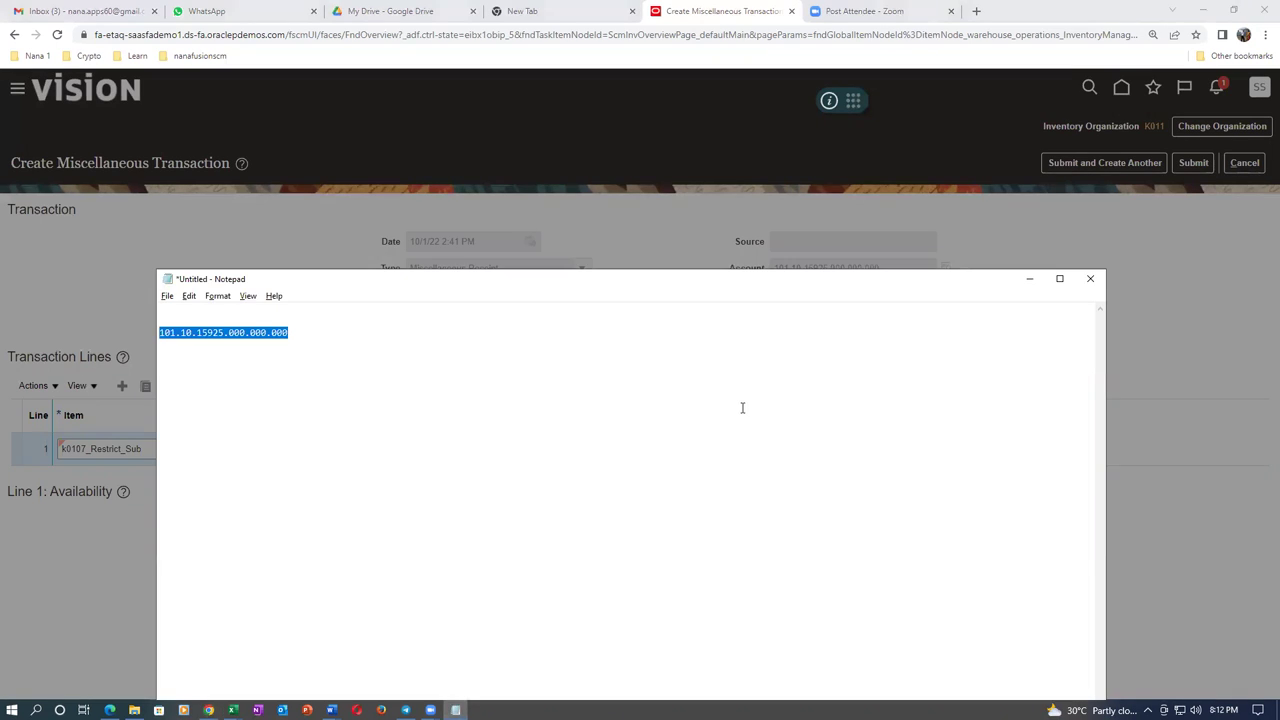
key(alt+Tab)
key(alt+Tab)
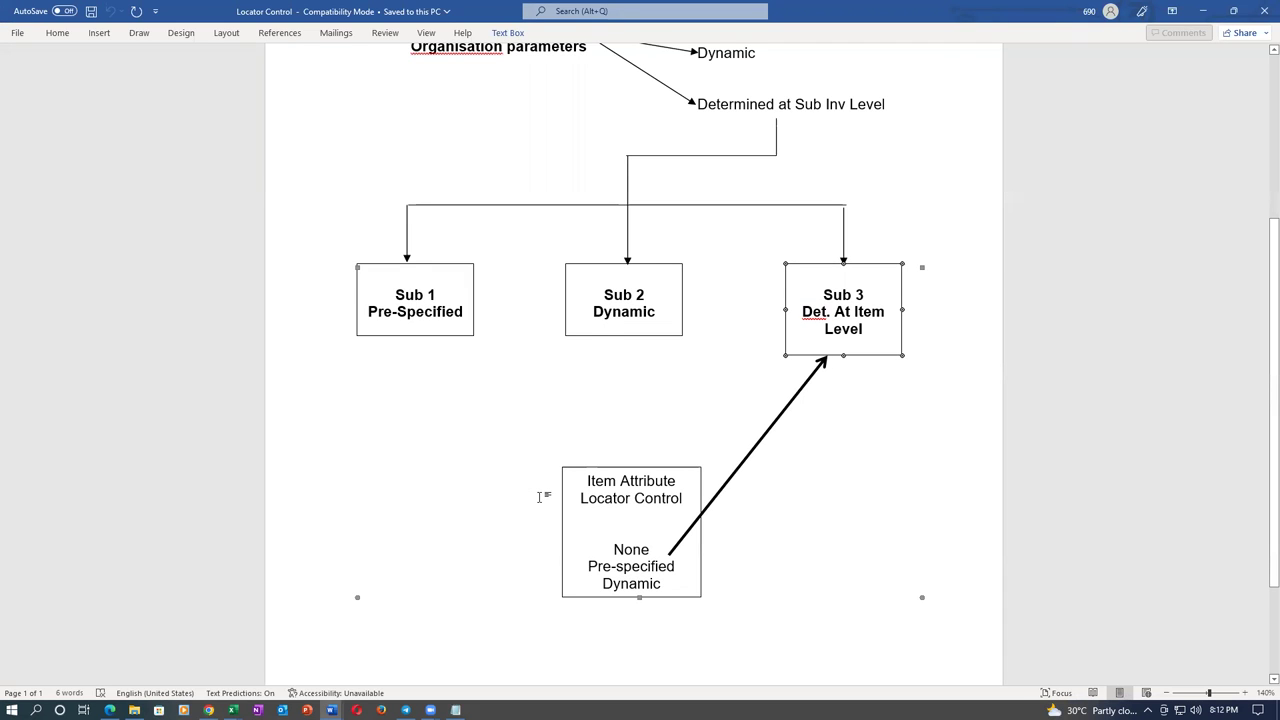
key(alt+Tab)
key(alt+Tab)
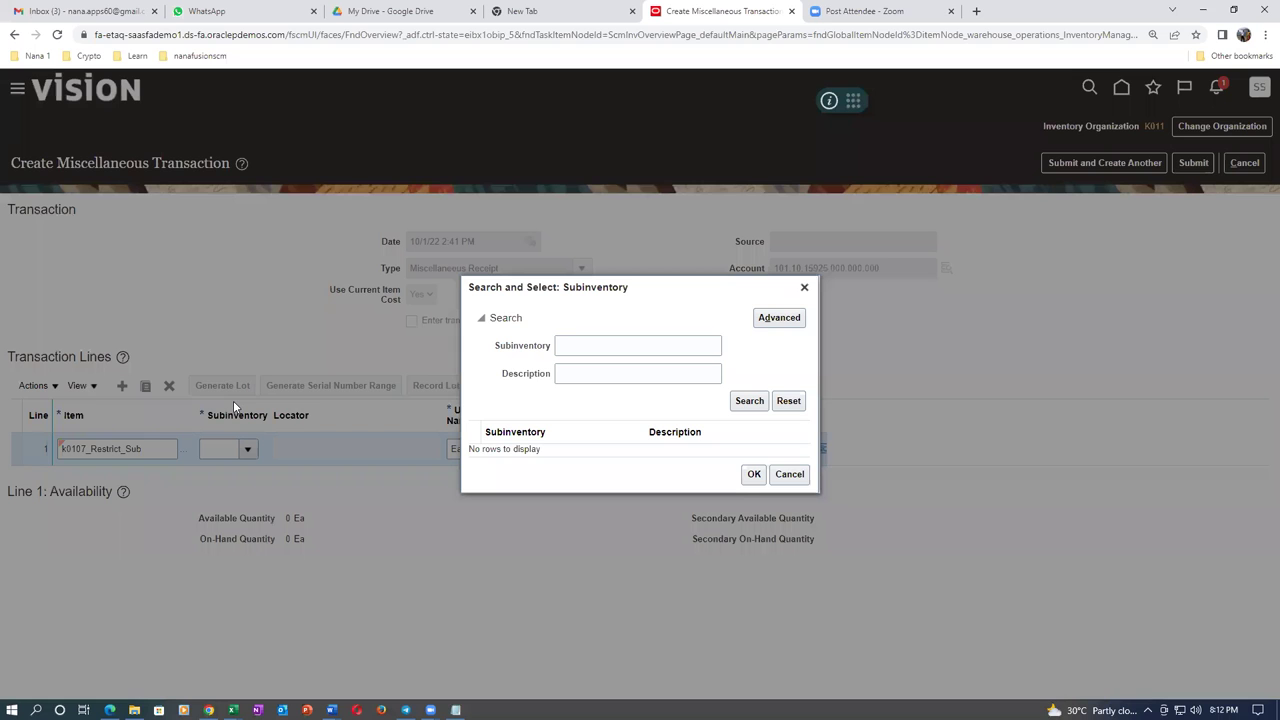
click(779, 476)
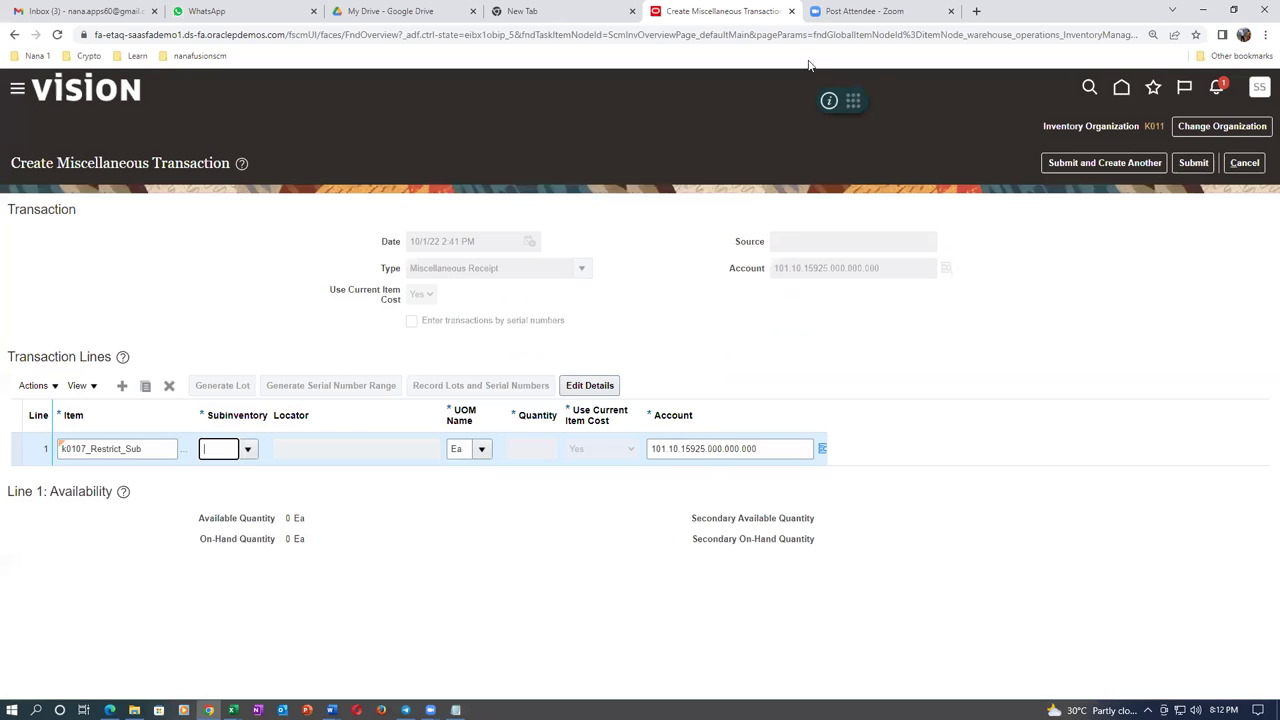
Step: Duplicate the browser tab holding the transaction and open Setup and Maintenance in the new one
right_click(726, 10)
click(757, 98)
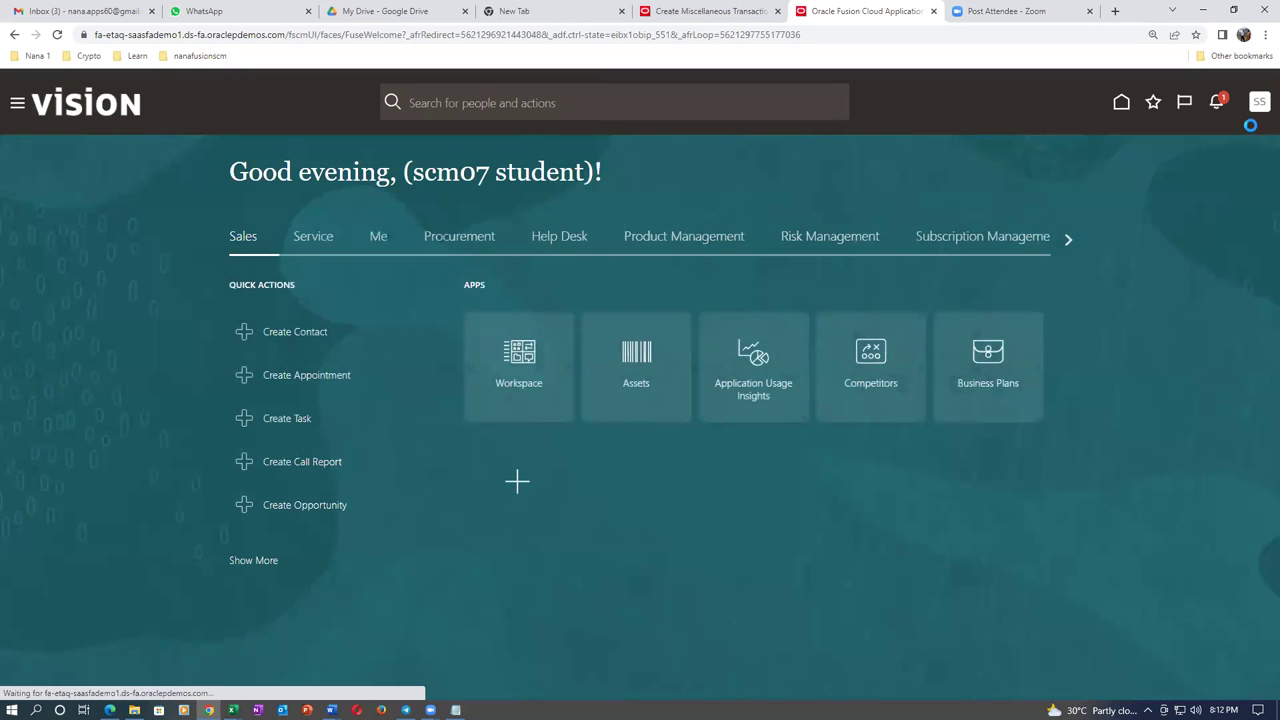
click(1259, 102)
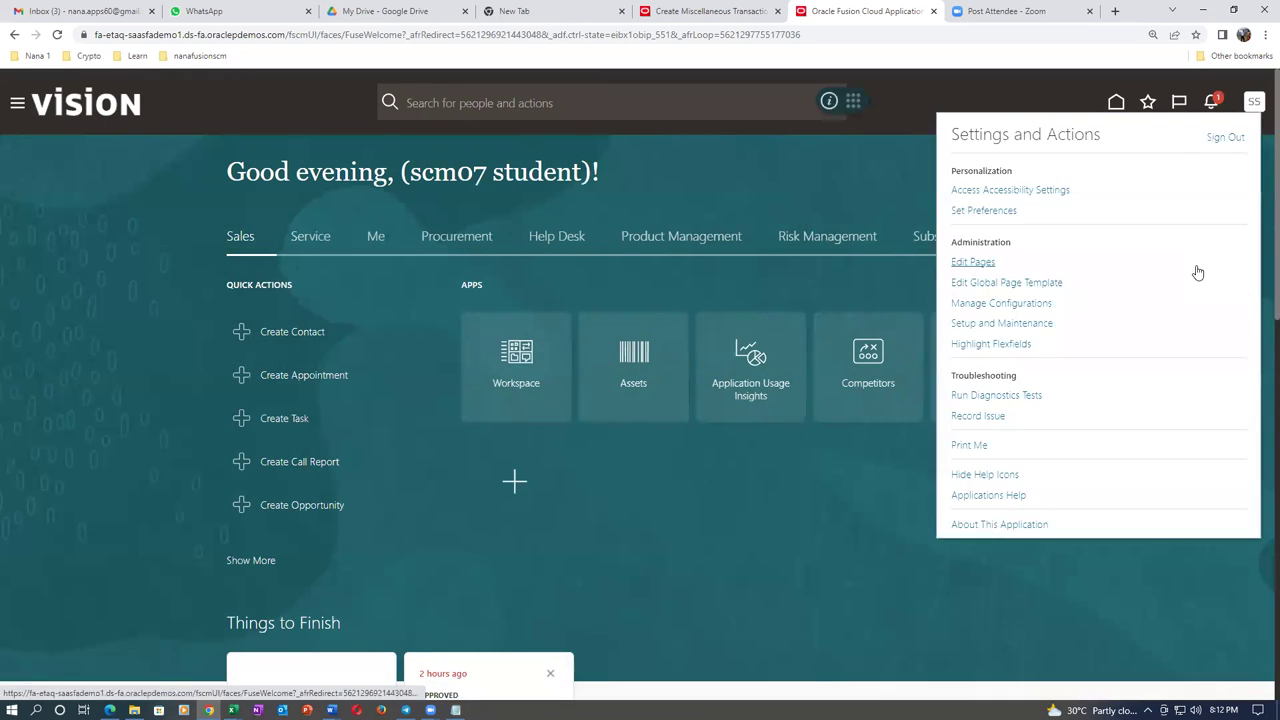
click(1048, 324)
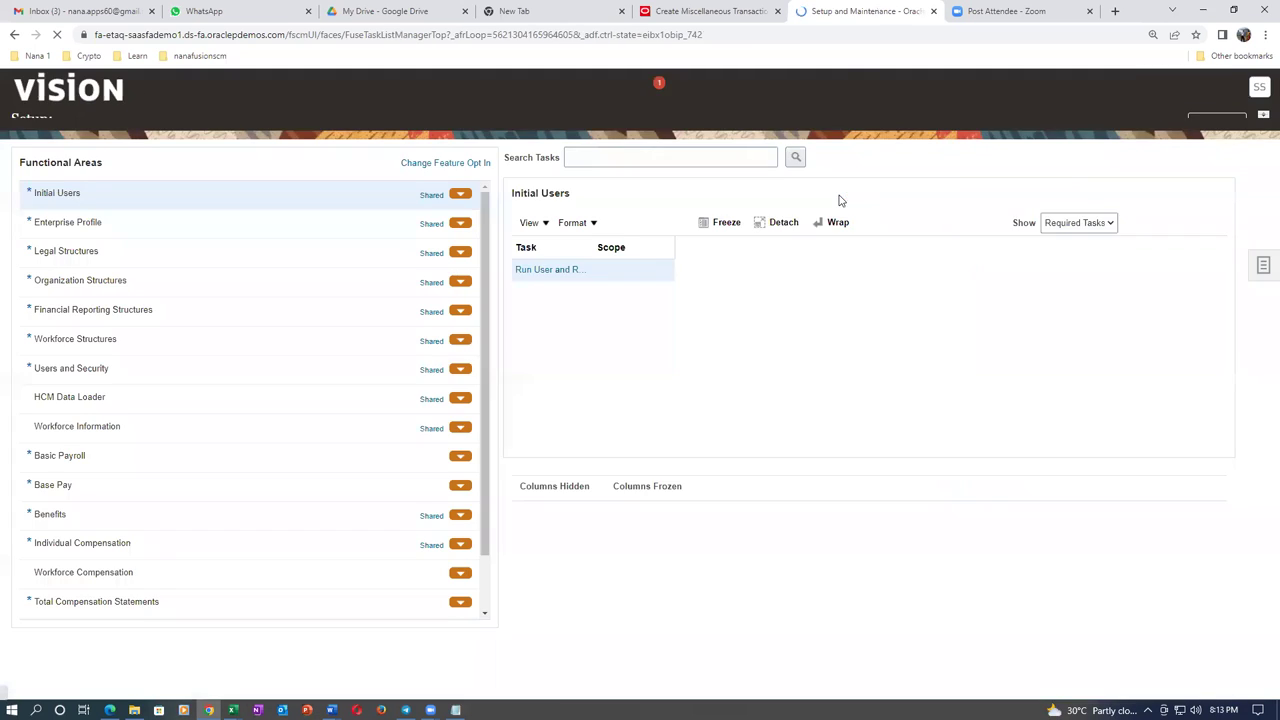
Step: Search the setup tasks for man%sub%loca% and open the Manage Subinventories and Locators task
click(1263, 285)
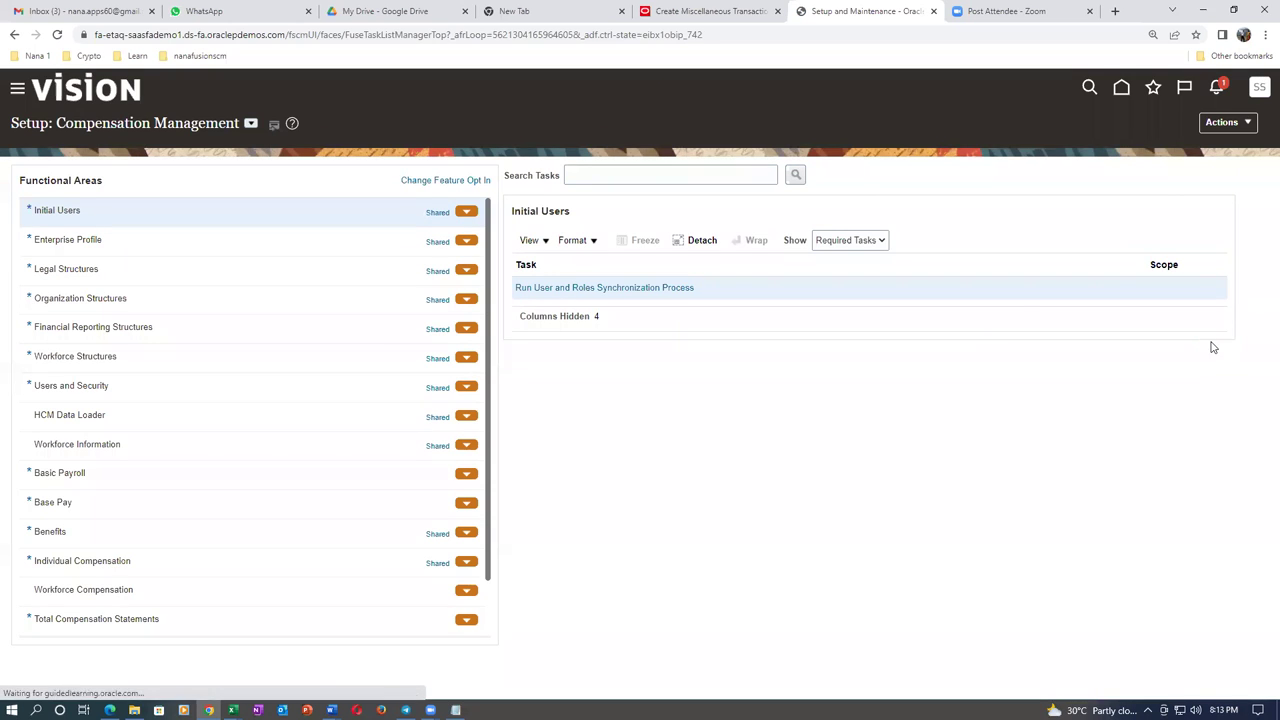
click(1098, 289)
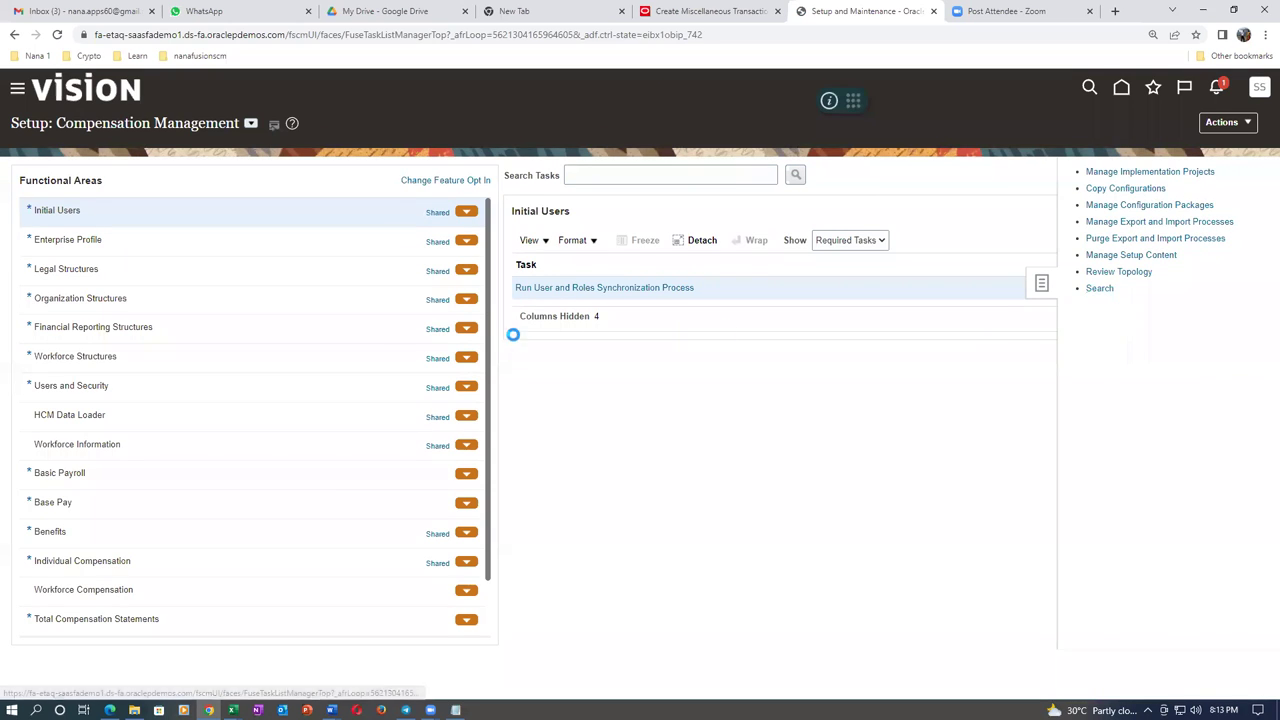
click(257, 172)
text(man%sub%)
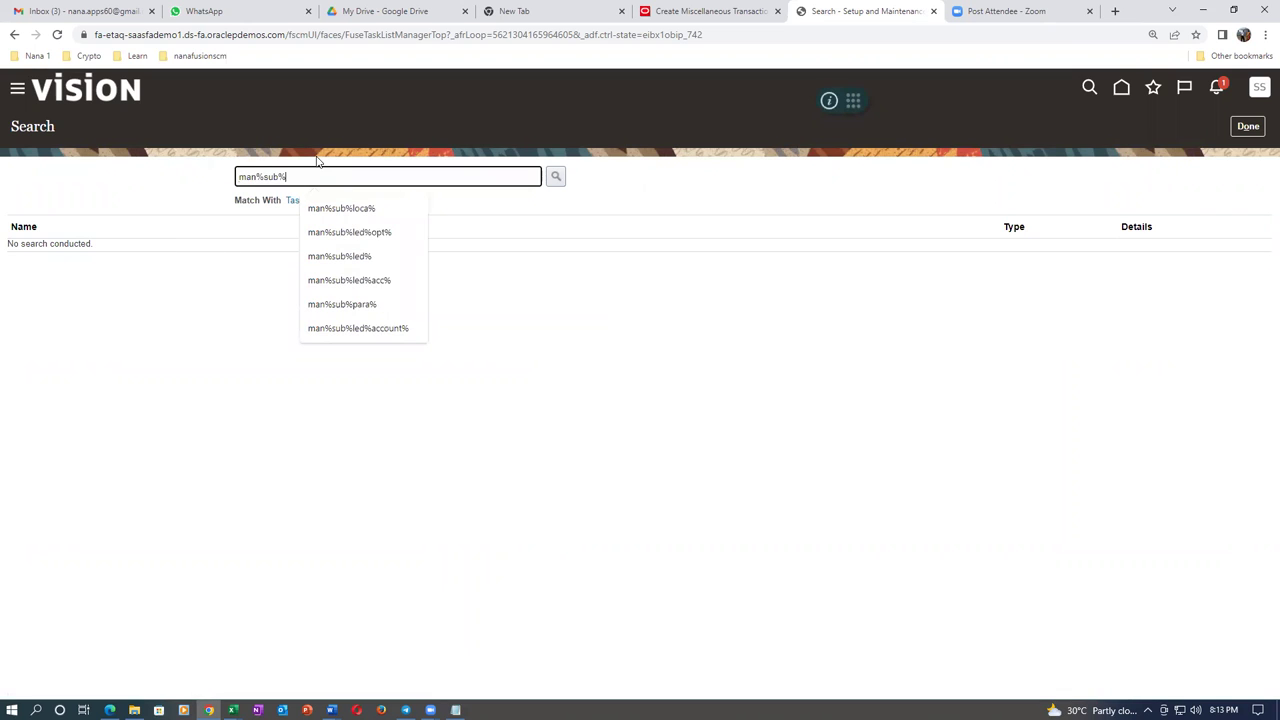
text(loca%)
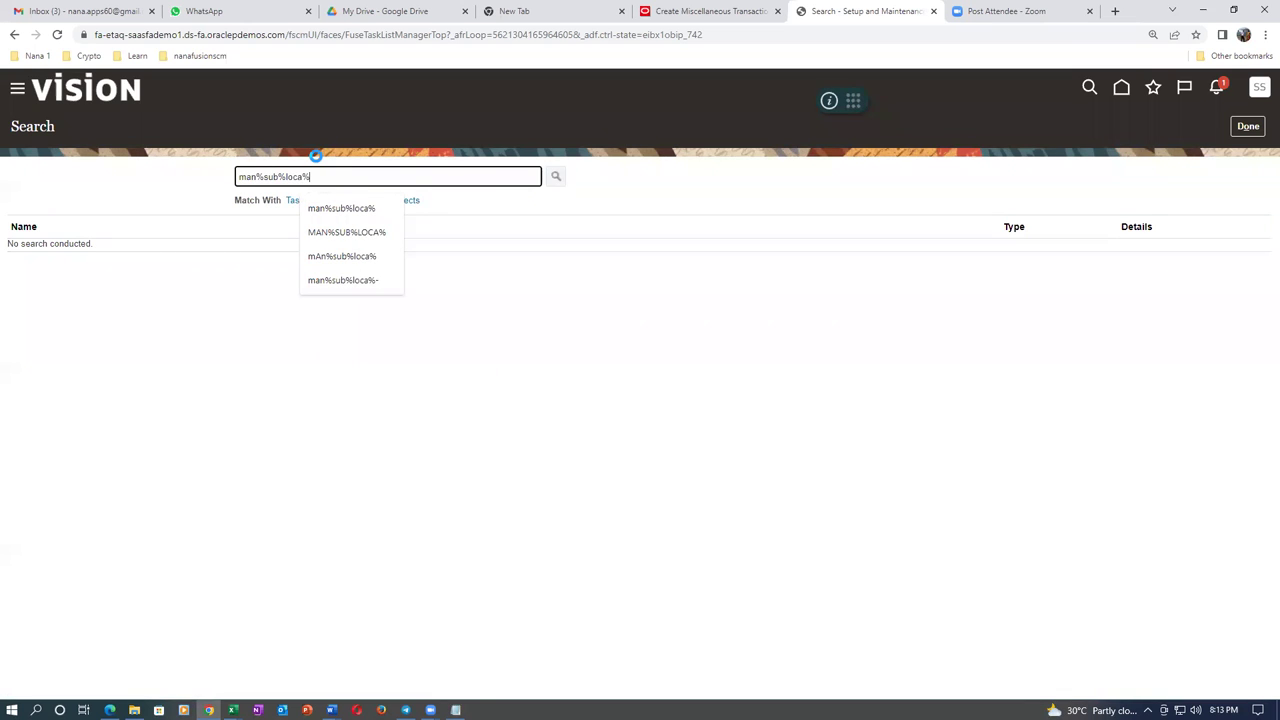
click(72, 249)
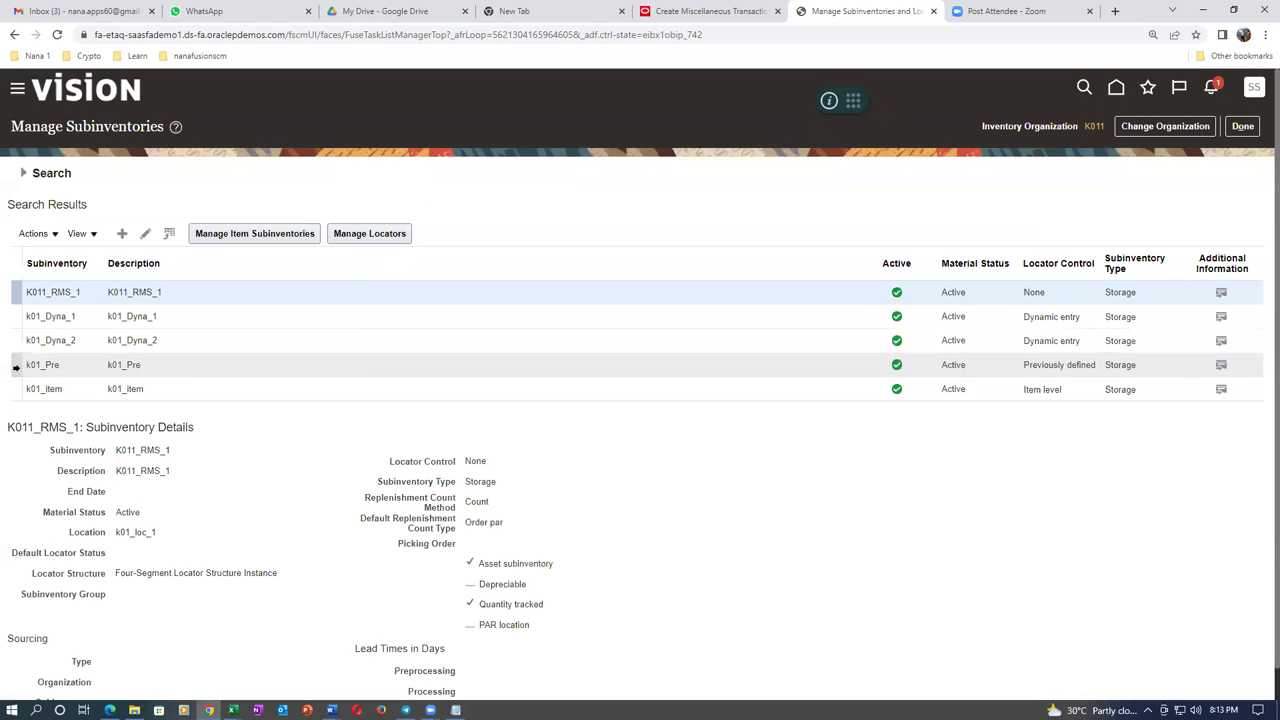
Step: Add item k0107_Restrict_Sub to the k01_Pre subinventory and save the assignment
click(15, 366)
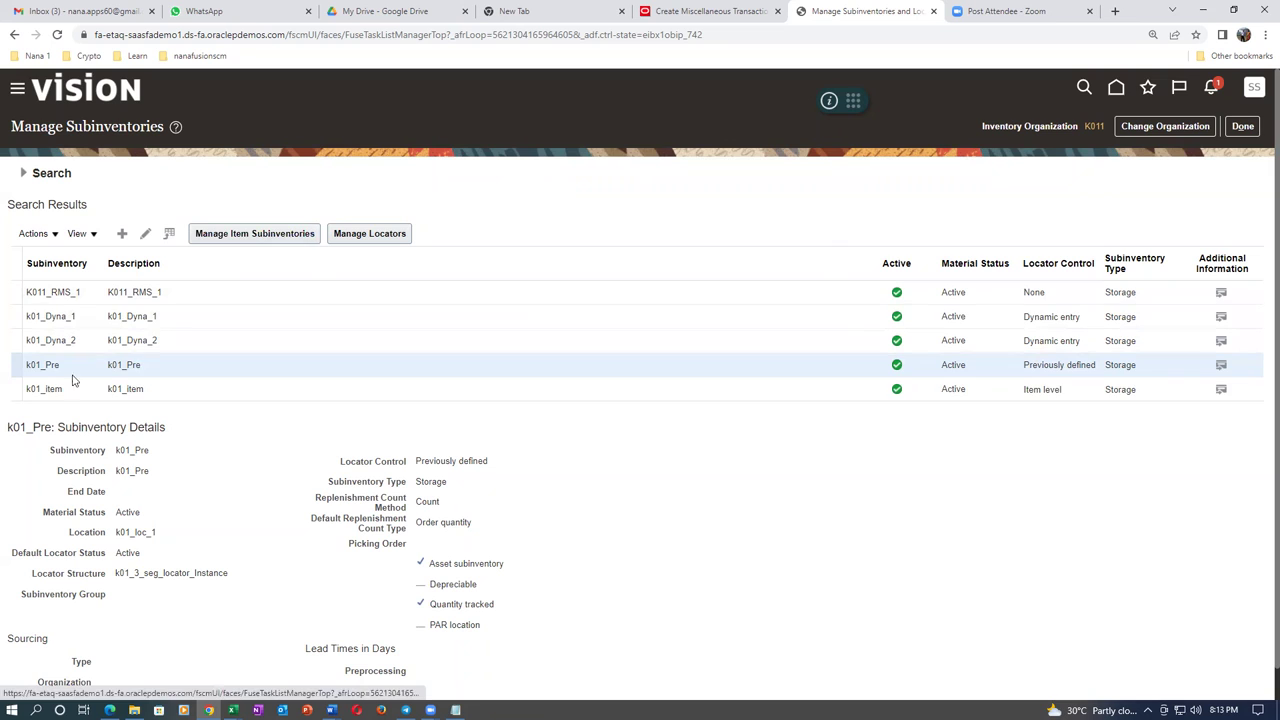
click(287, 238)
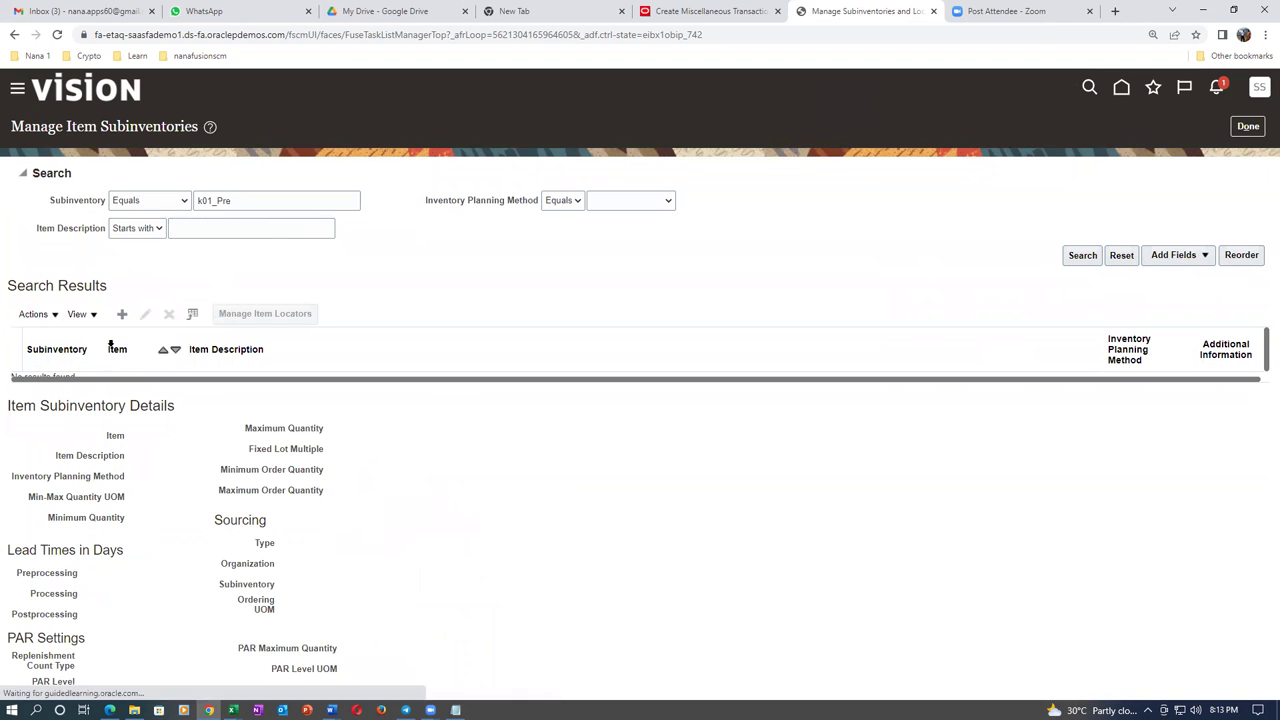
click(124, 318)
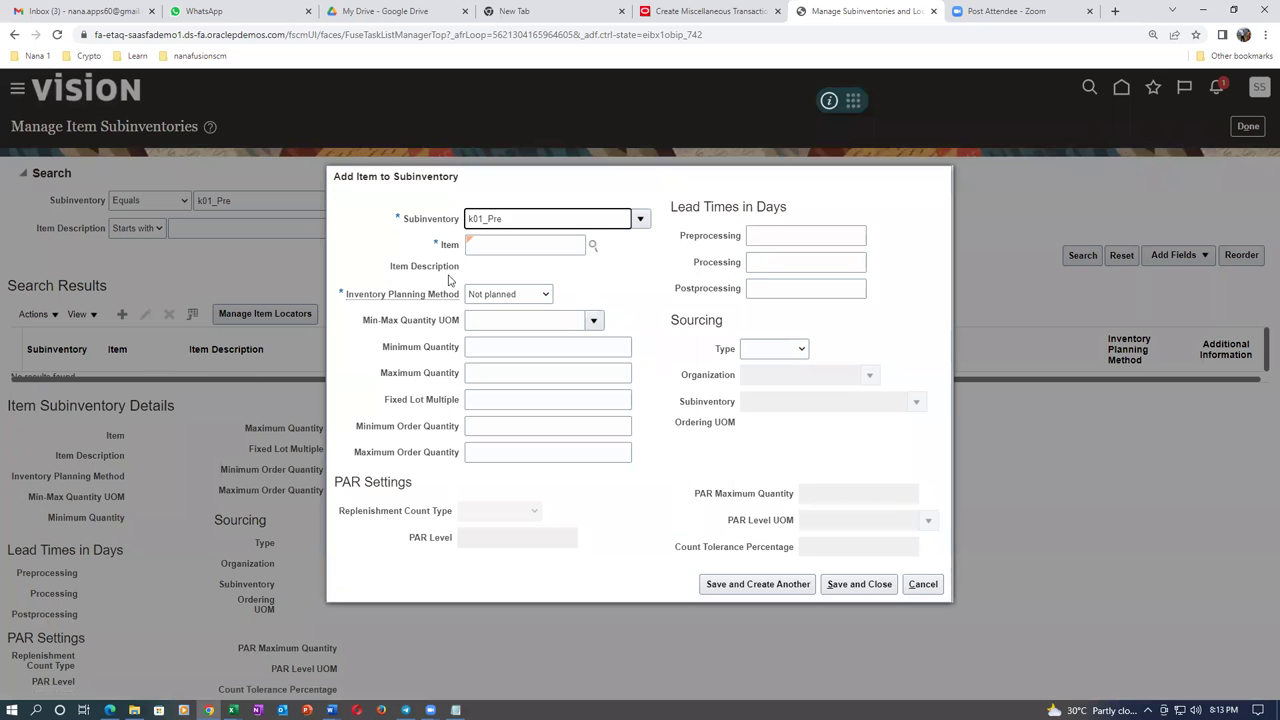
click(477, 253)
text(k0107_Restrict_Sub)
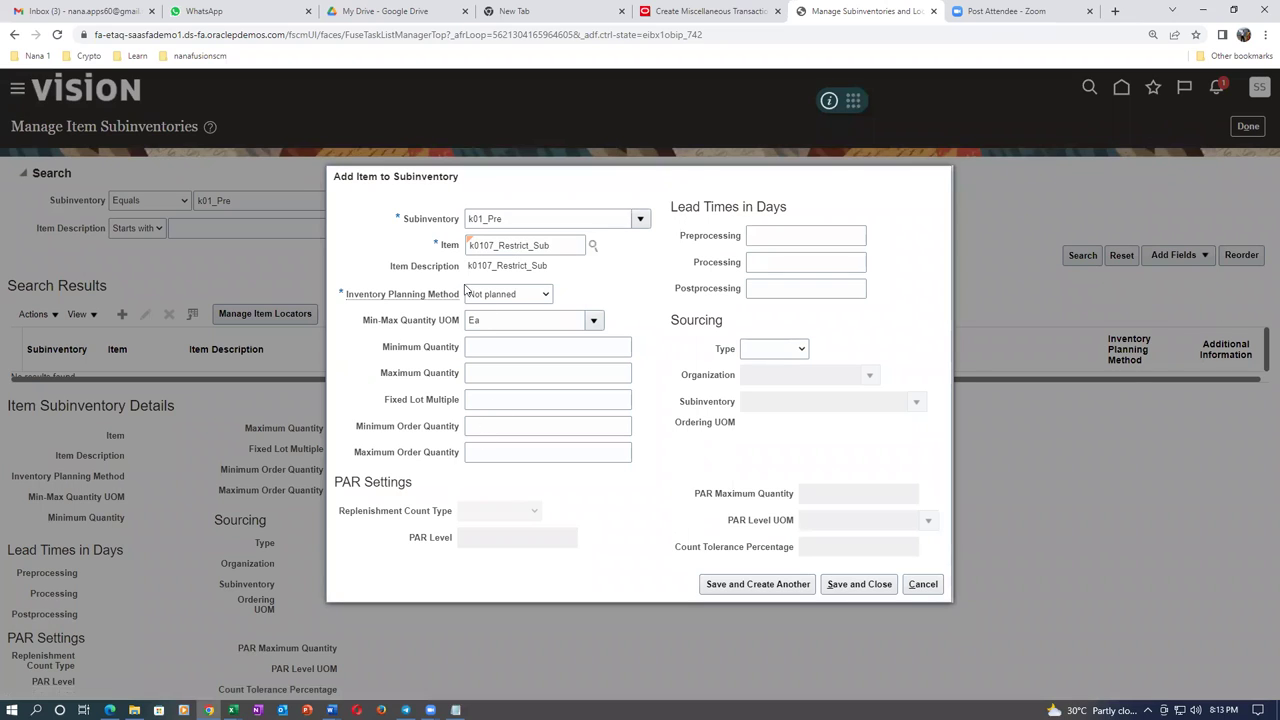
click(872, 588)
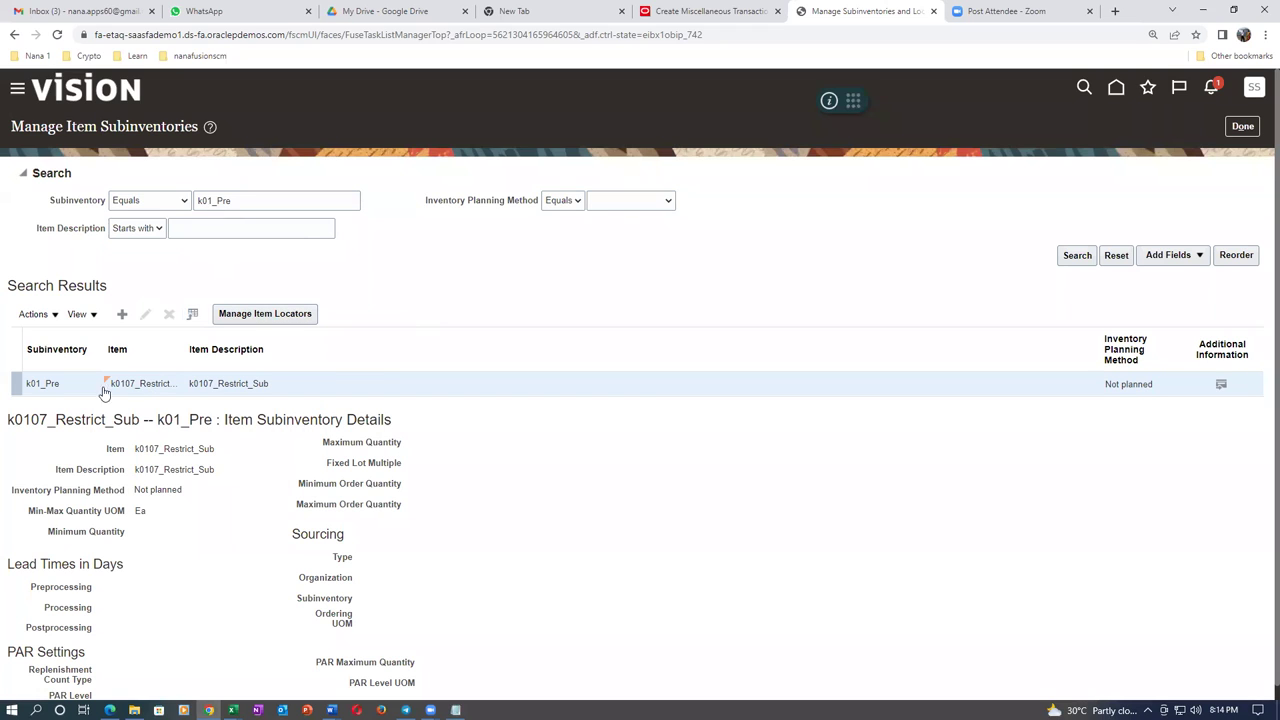
Step: Add item k0101_first_item to the k01_Pre subinventory as well, and return to the subinventories list
click(121, 316)
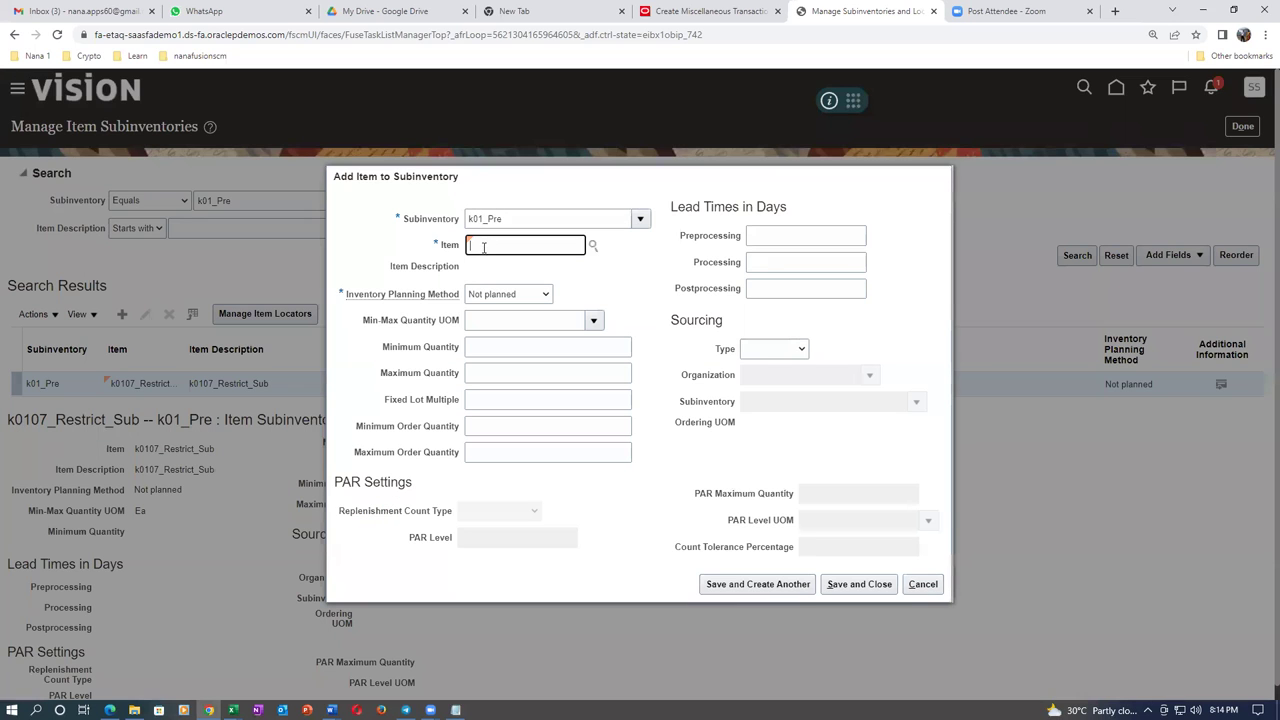
text(k0101)
key(Tab)
click(866, 584)
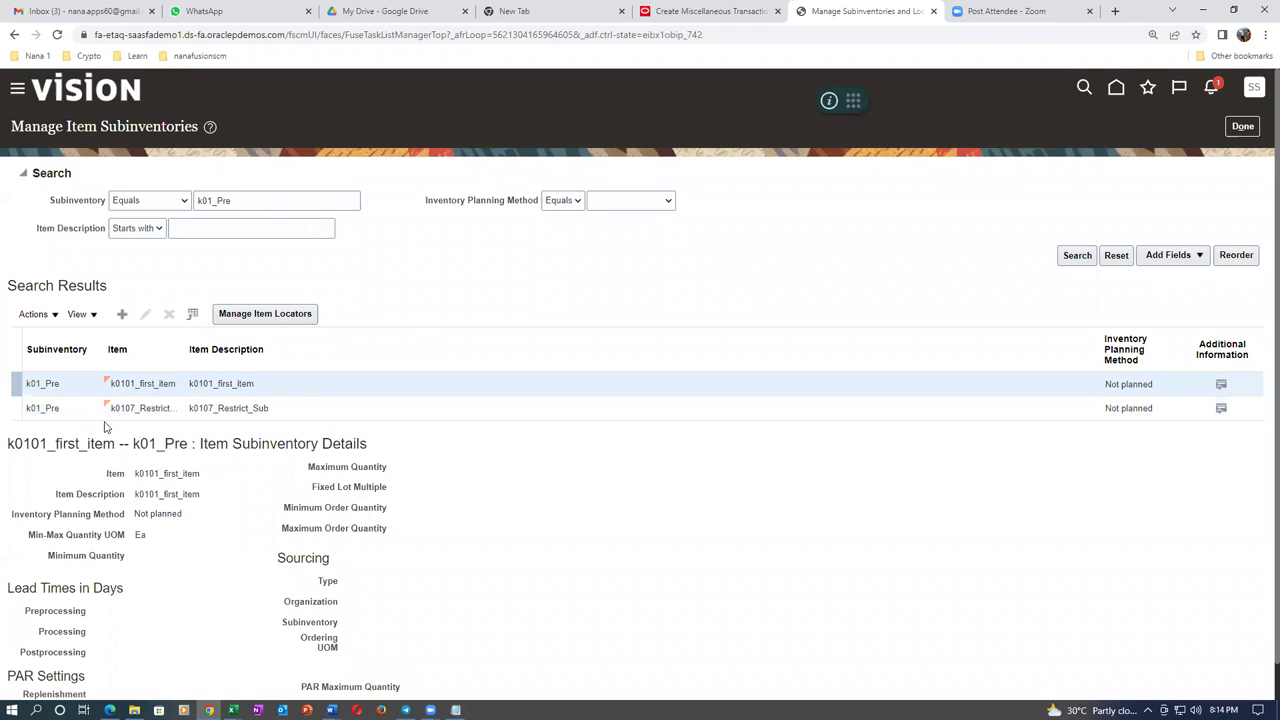
click(330, 409)
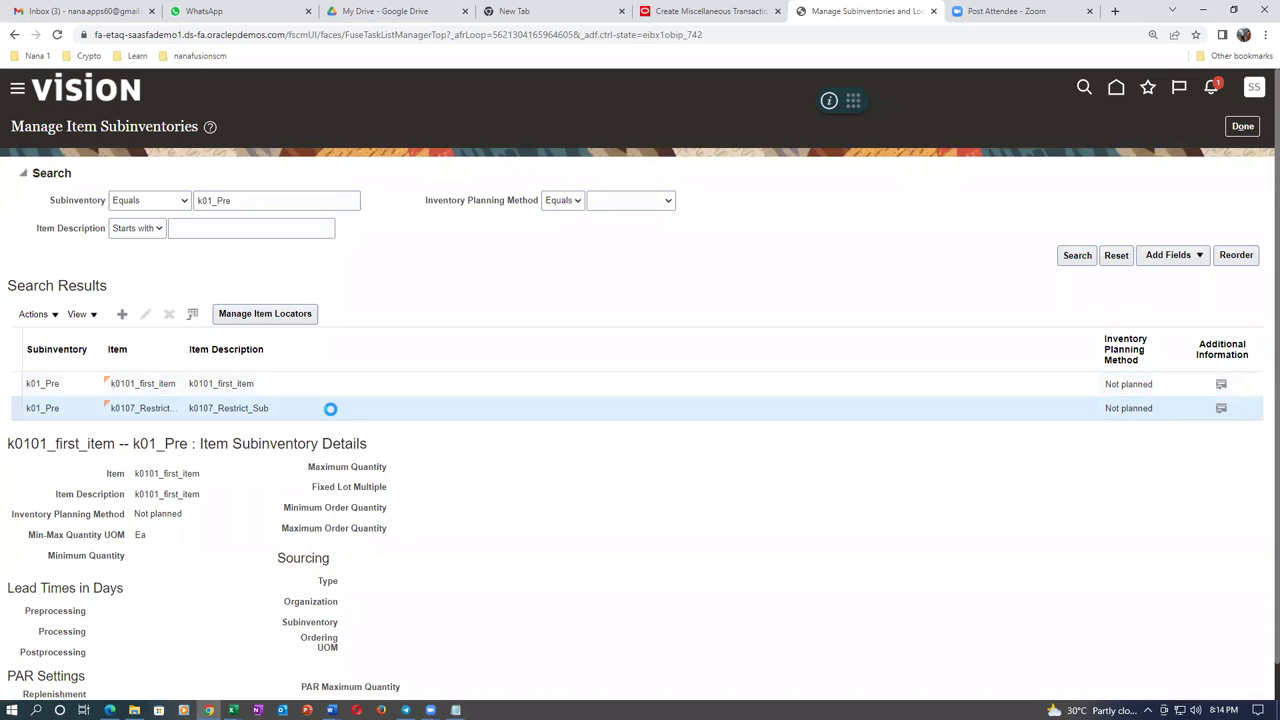
click(332, 384)
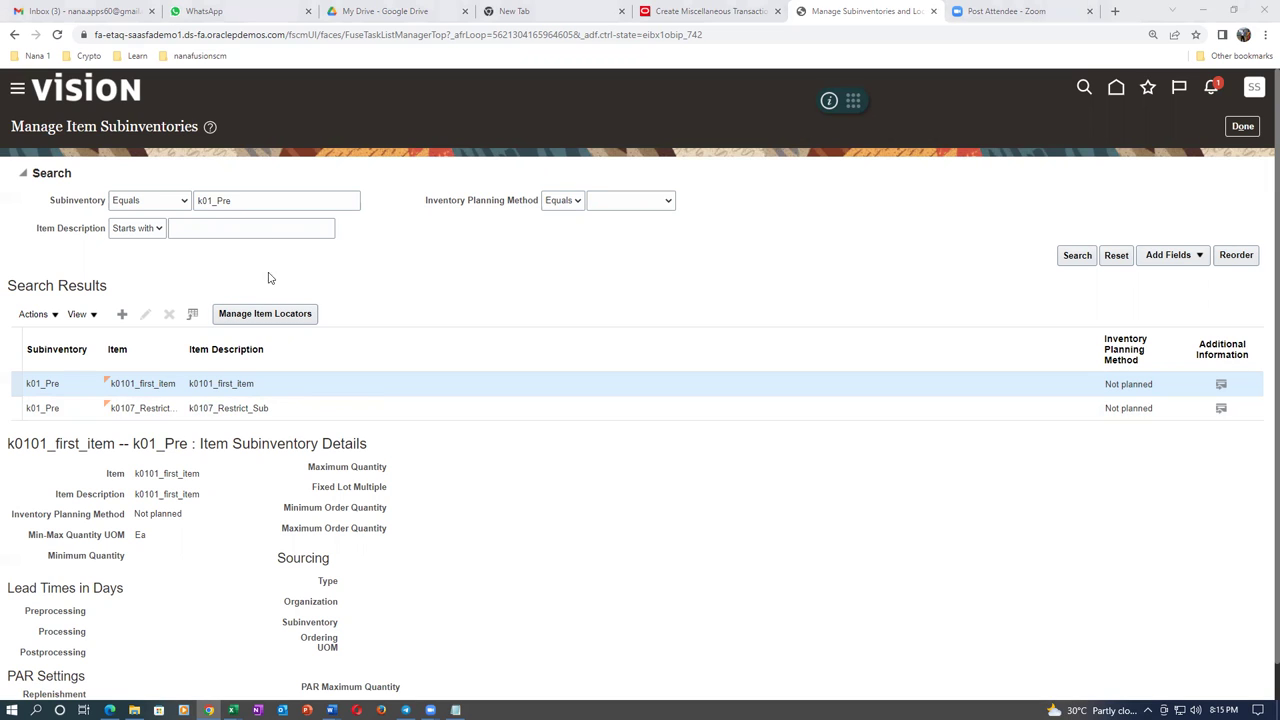
click(30, 128)
drag(30, 128, 127, 128)
click(1242, 126)
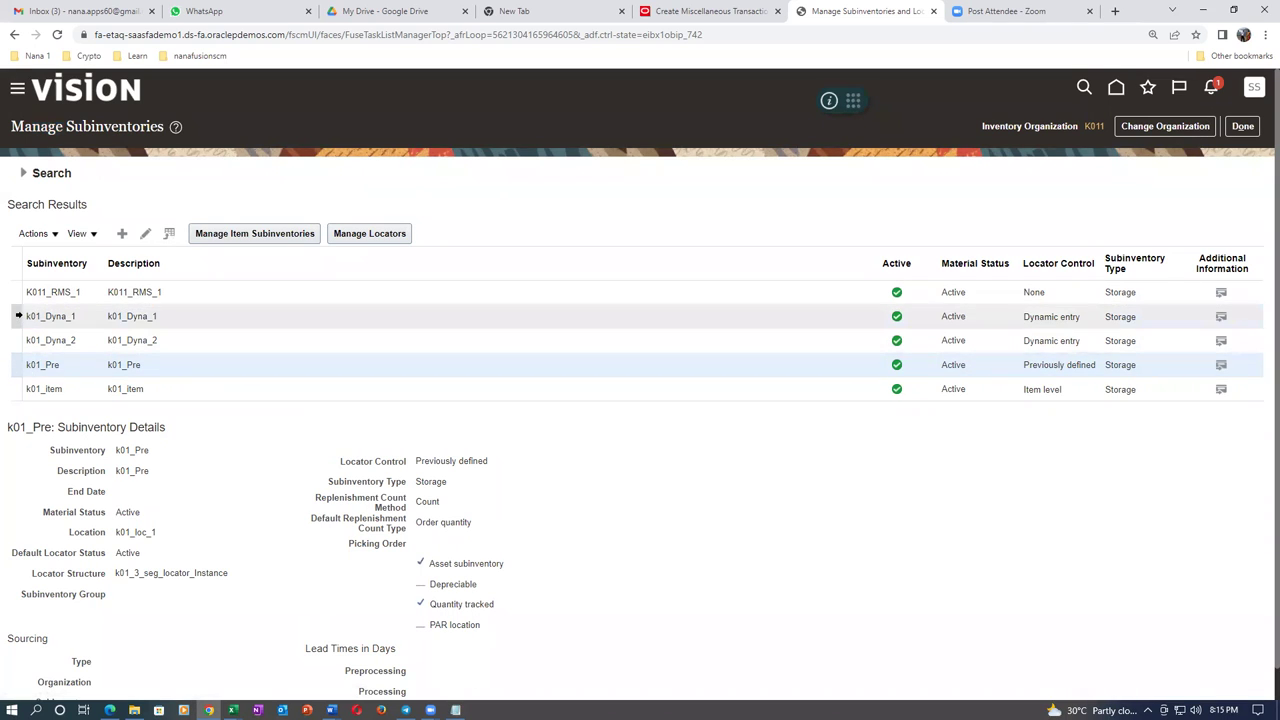
Step: Add item k0107_Restrict_Sub to the k01_Dyna_1 subinventory and save the assignment
click(16, 316)
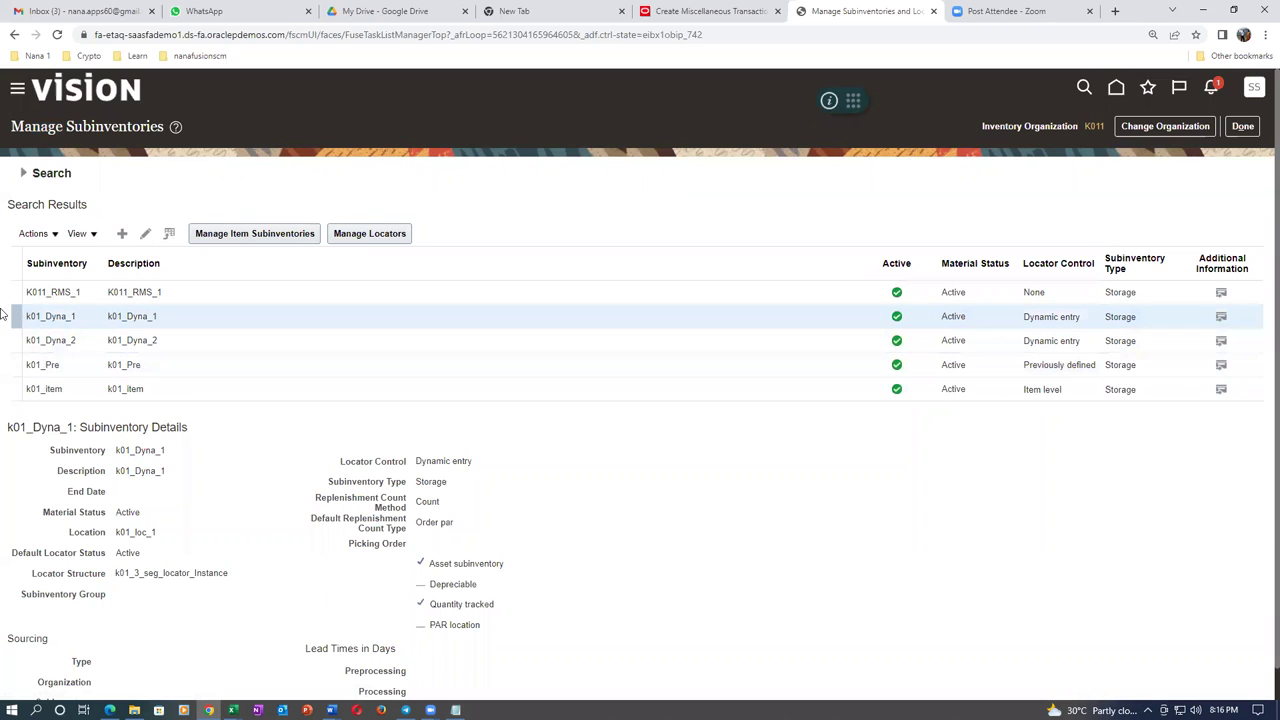
click(256, 234)
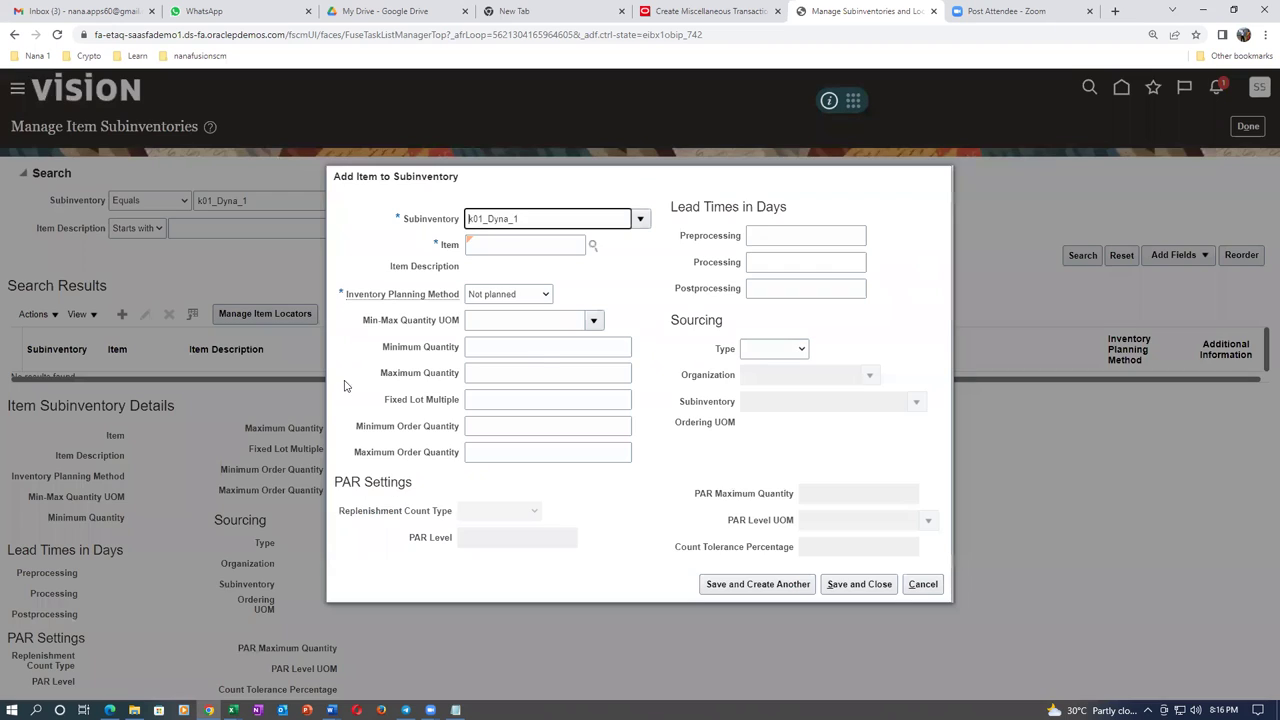
text(k0107)
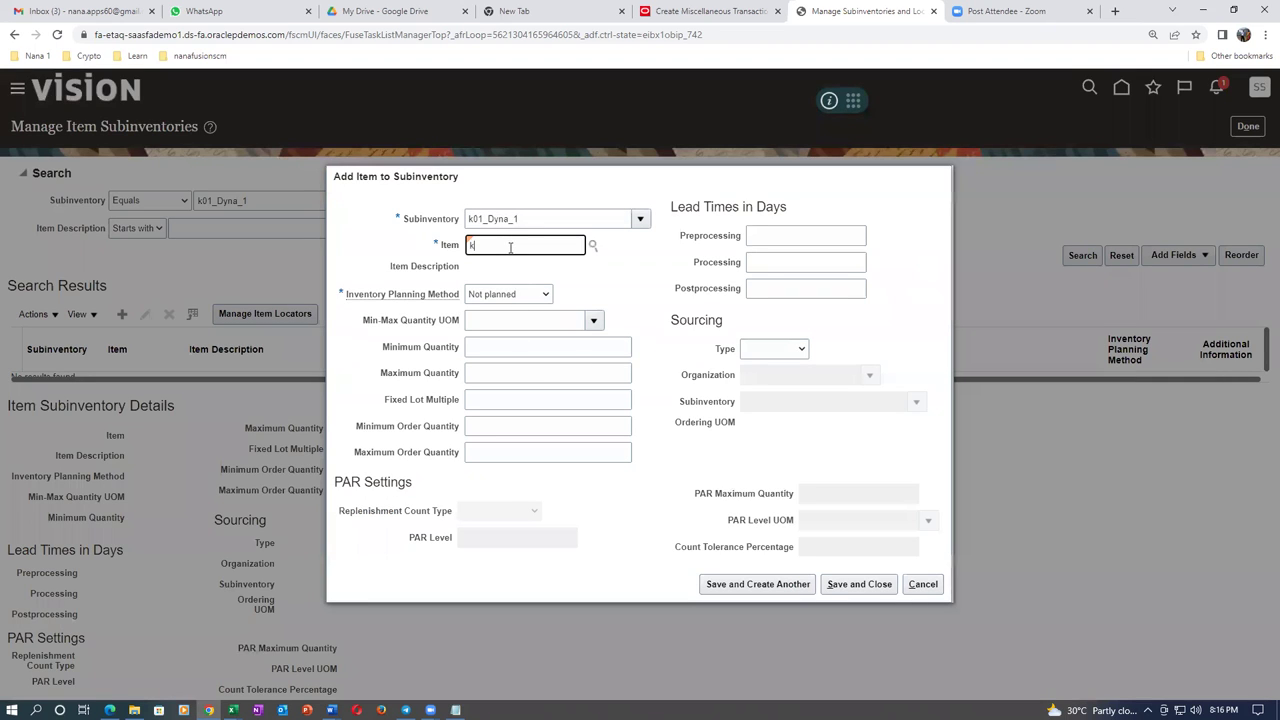
click(991, 444)
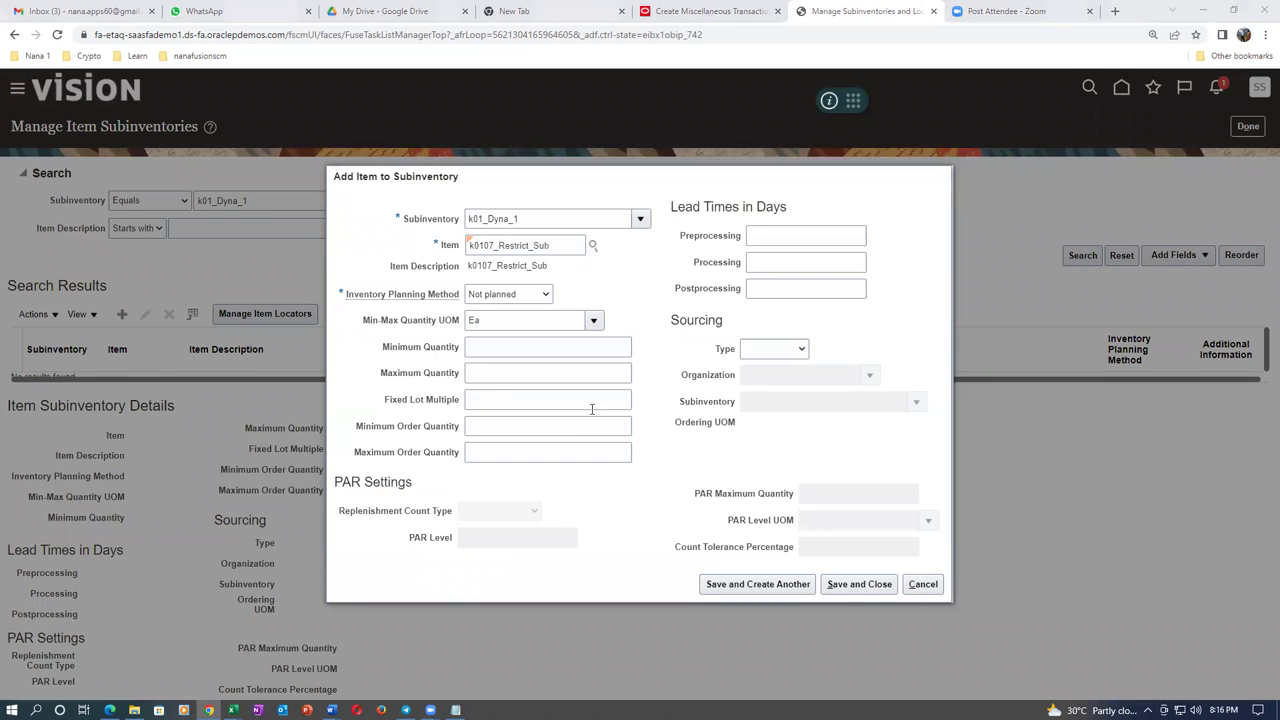
click(855, 585)
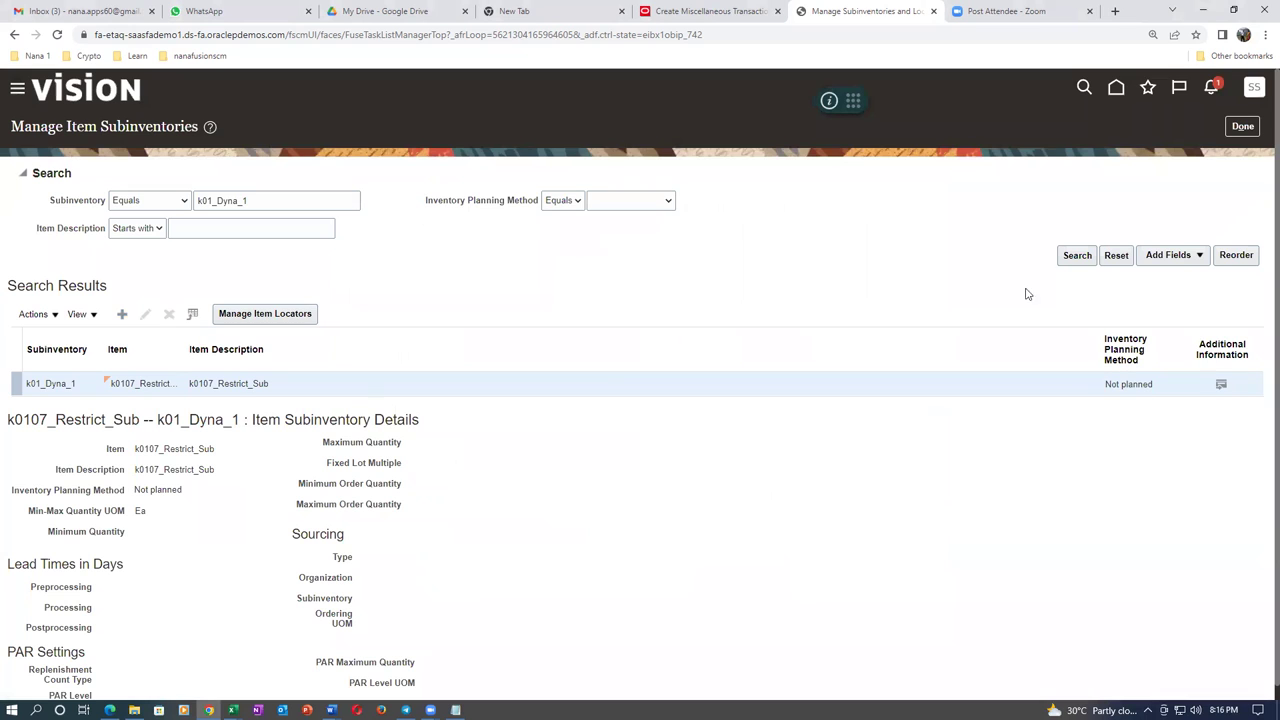
Step: Return to the miscellaneous transaction and check which subinventories line 1 offers for k0107_Restrict_Sub
click(692, 12)
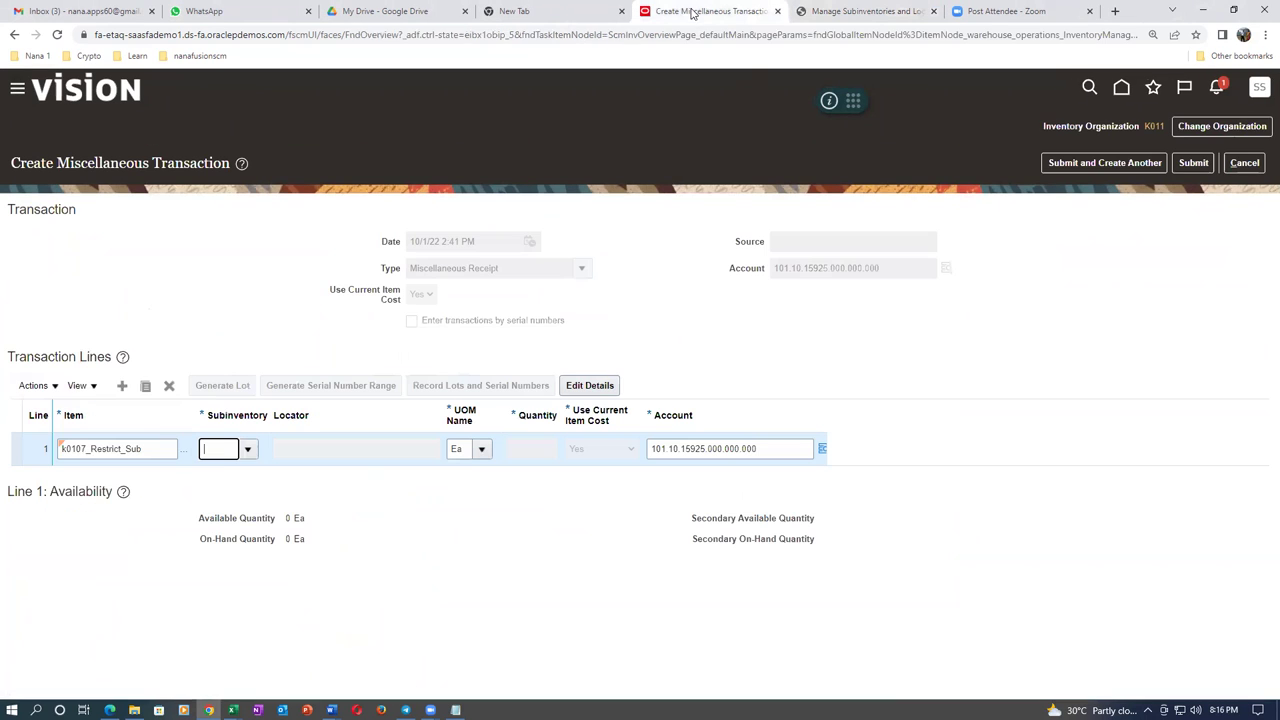
click(248, 449)
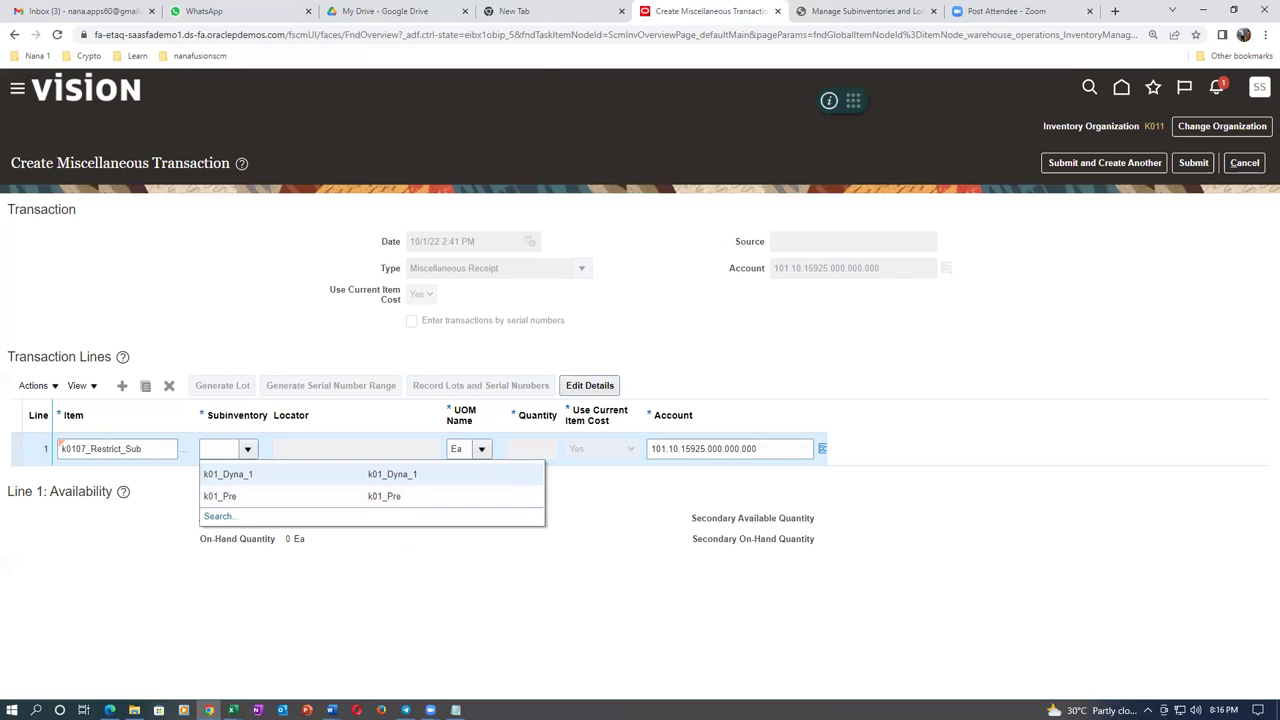
click(218, 297)
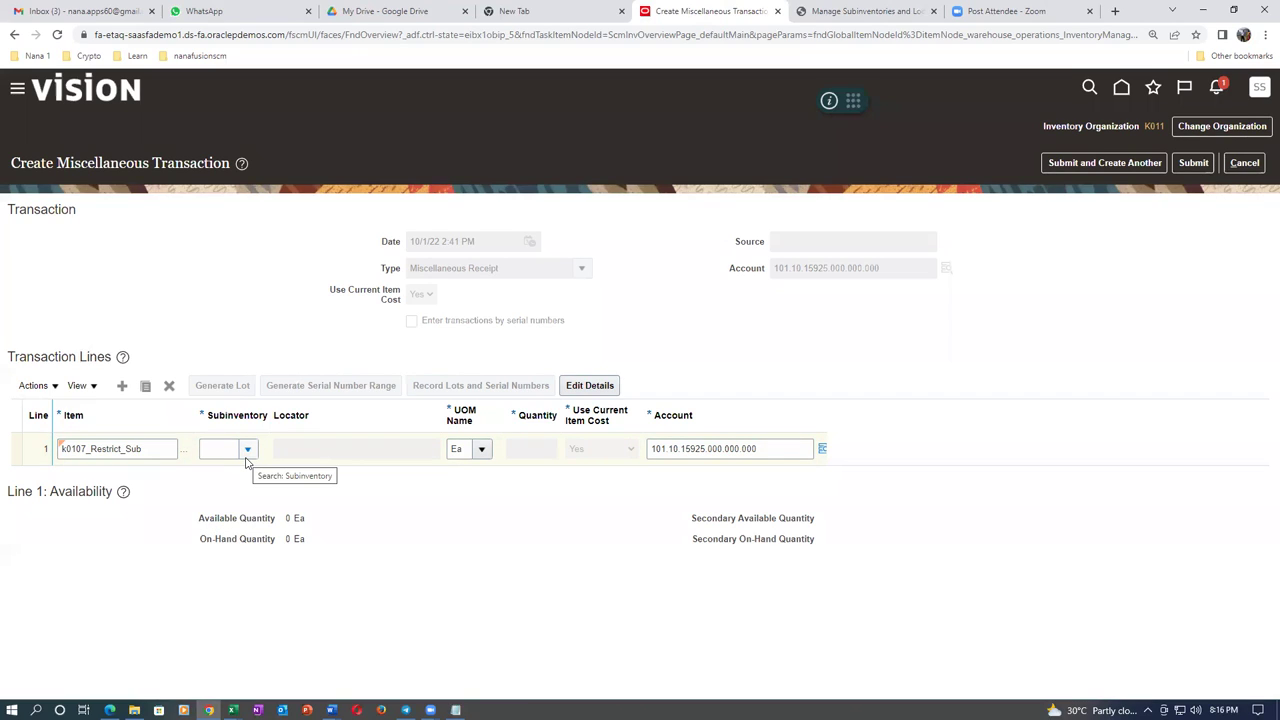
click(247, 450)
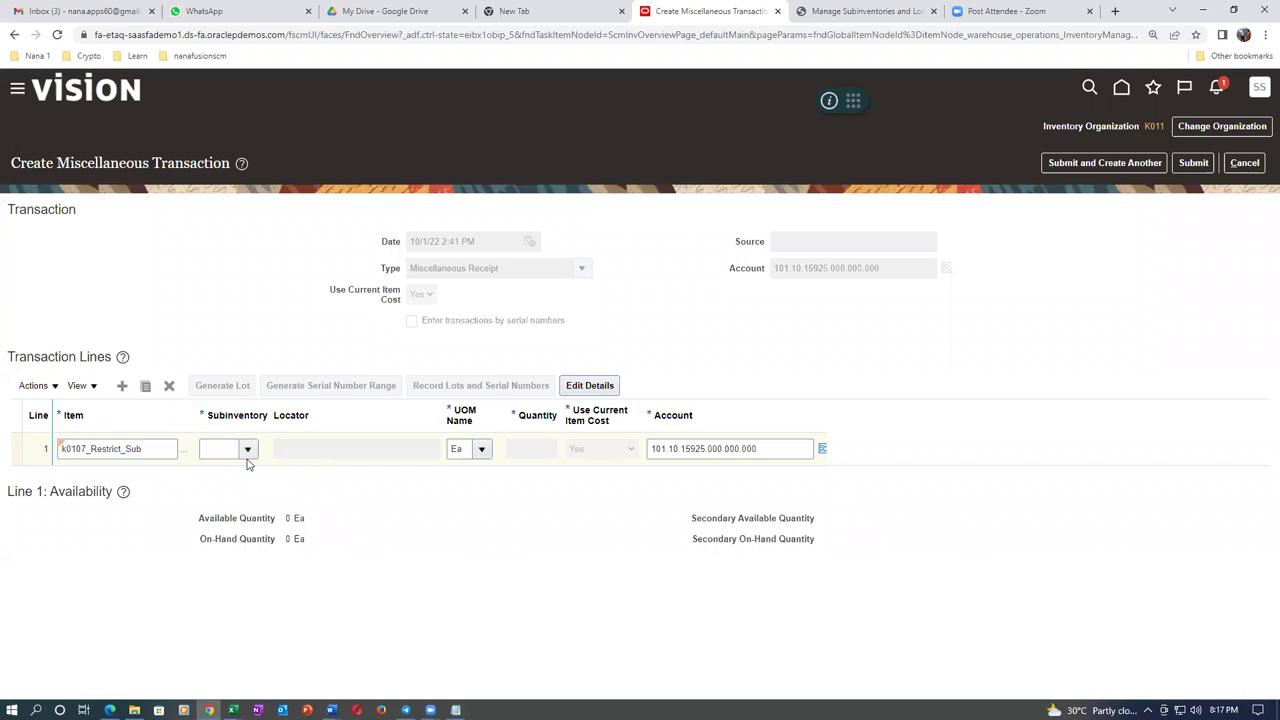
click(249, 450)
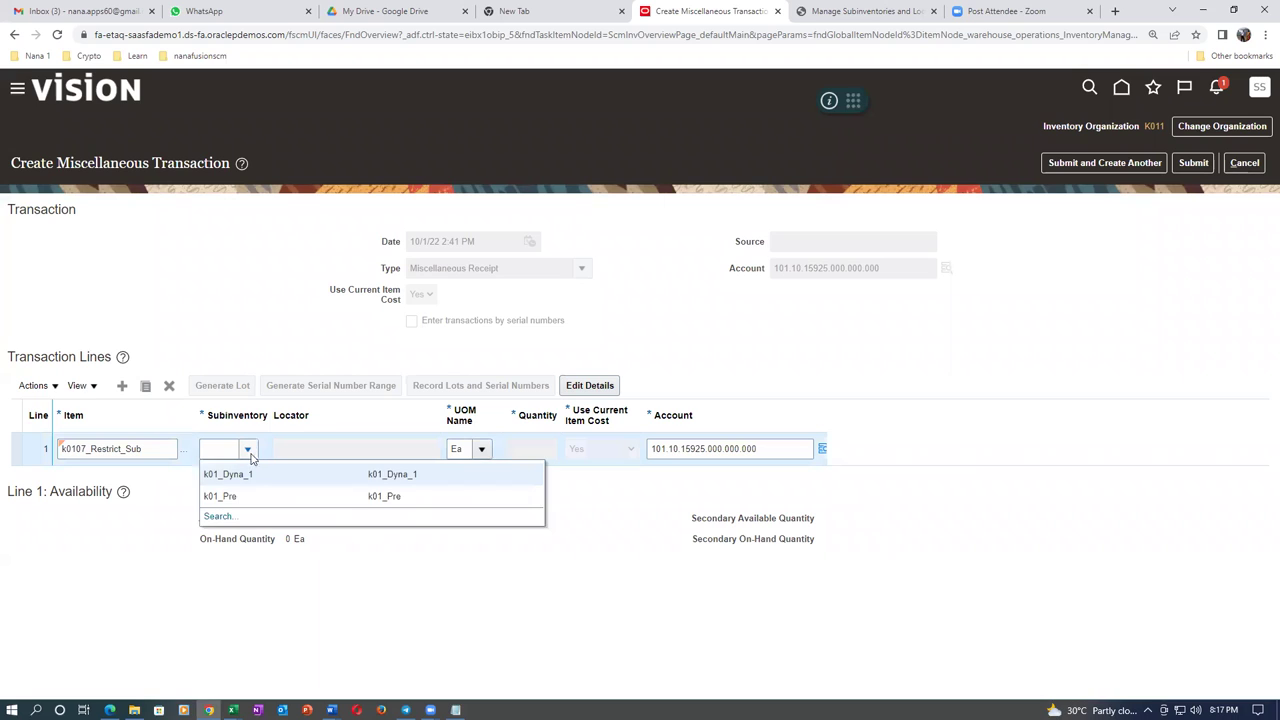
click(225, 354)
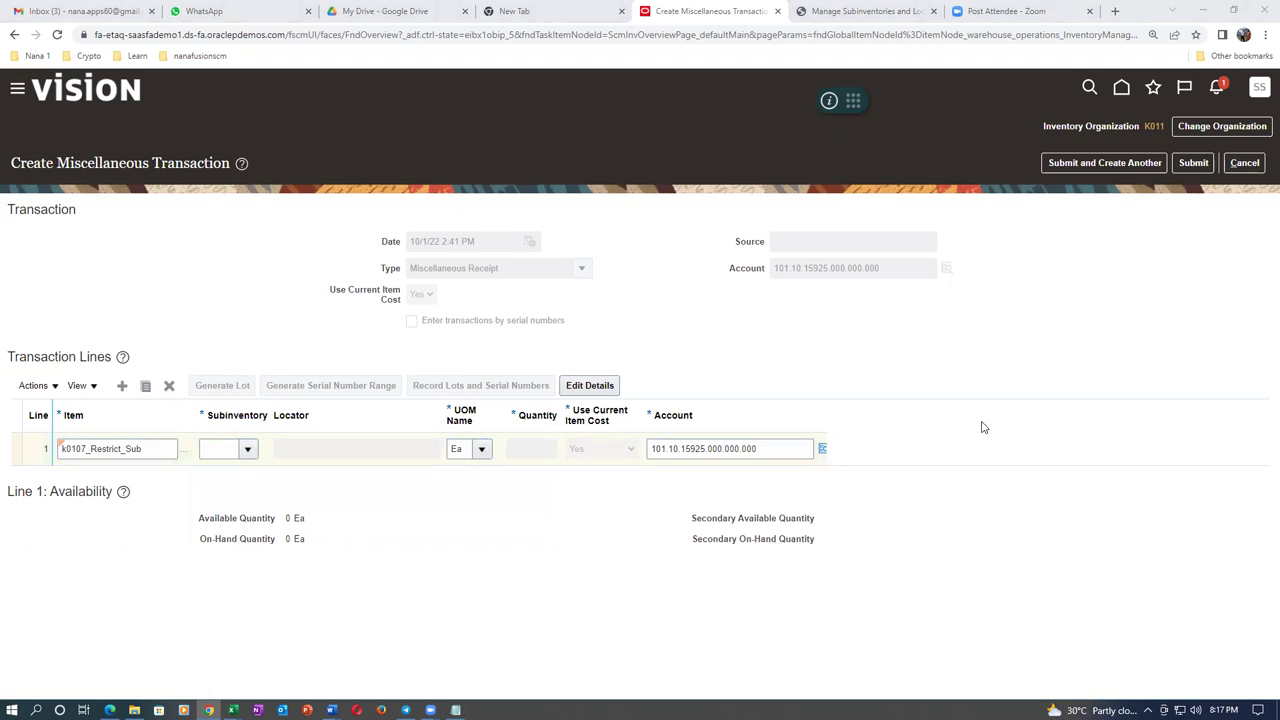
Step: Cancel the miscellaneous transaction and discard its unsaved changes
click(1245, 162)
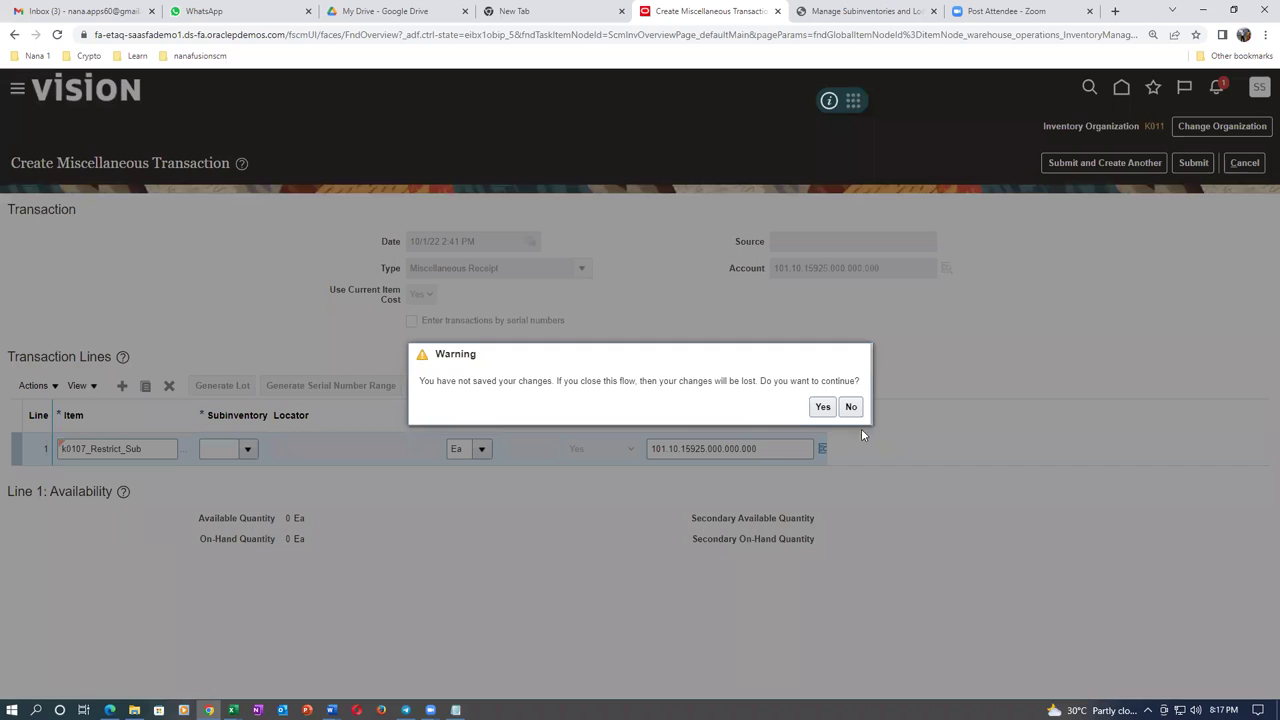
click(823, 407)
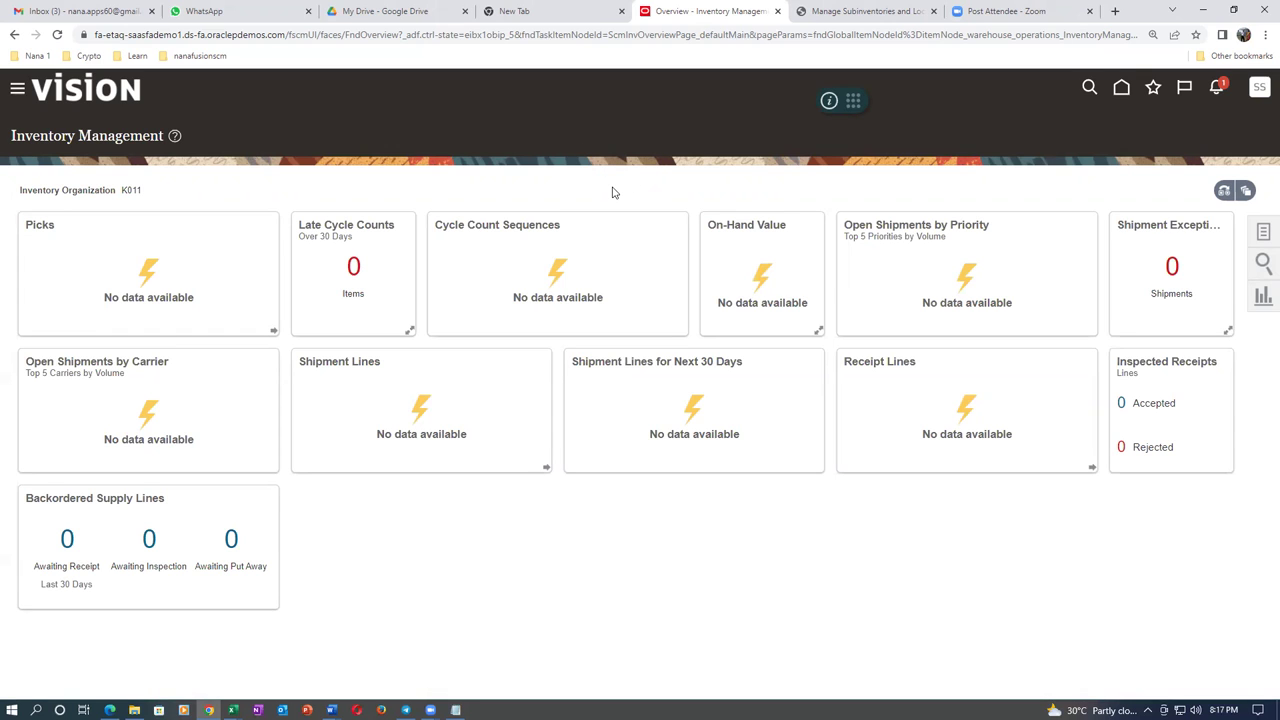
key(alt+Tab)
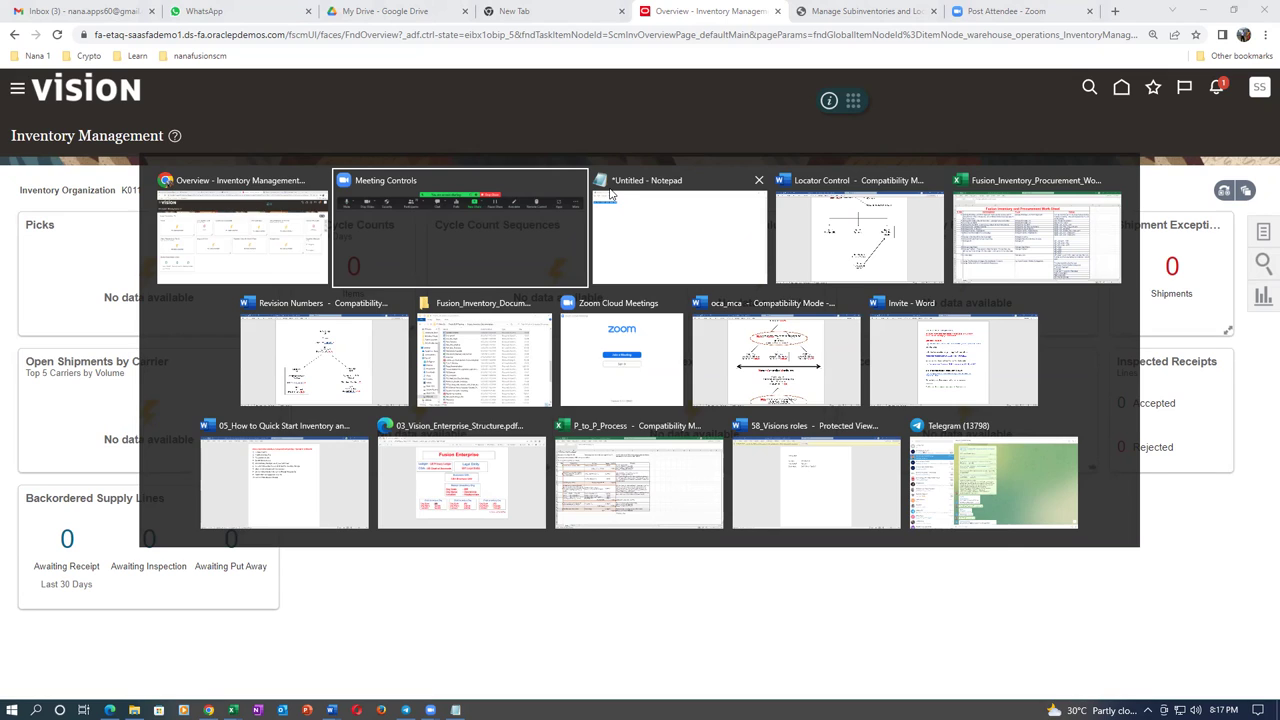
key(Escape)
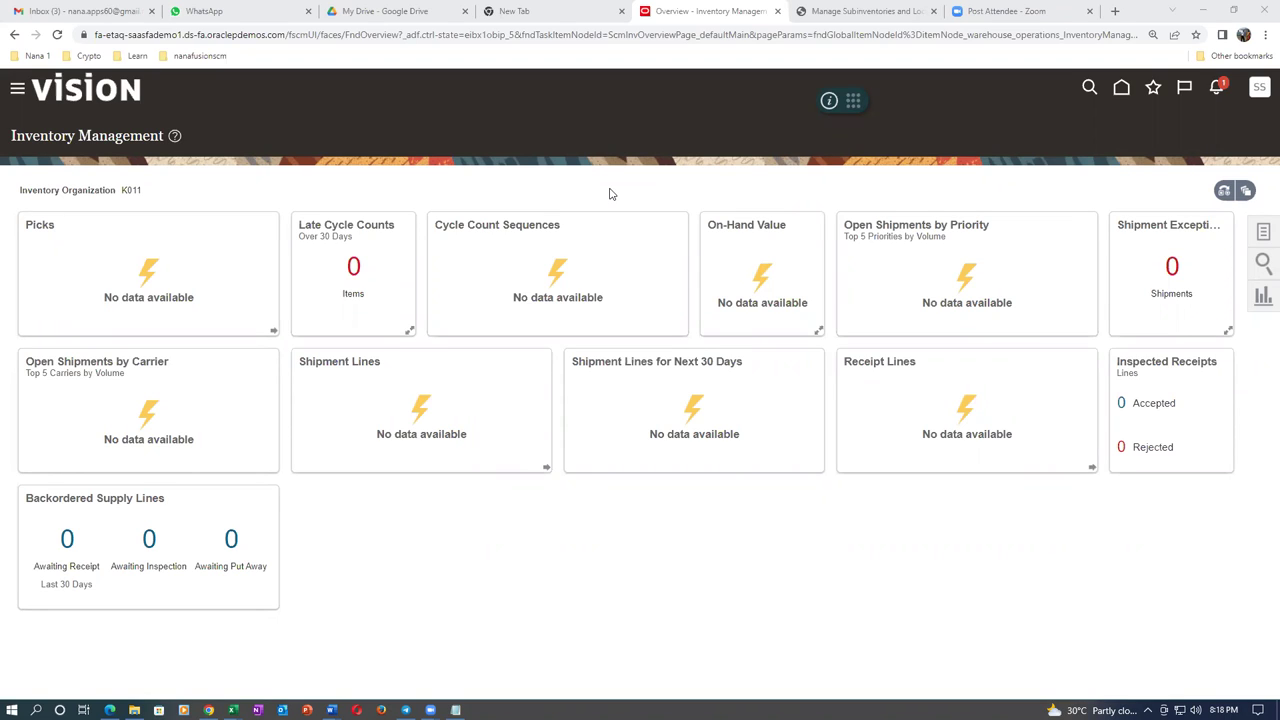
Step: Switch to the Fusion_Inventory_Procurement_Work_Sheet workbook in Excel and review the Sub Inventory Restriction and Locator Restriction entries under Inventory Controls
key(alt+Tab)
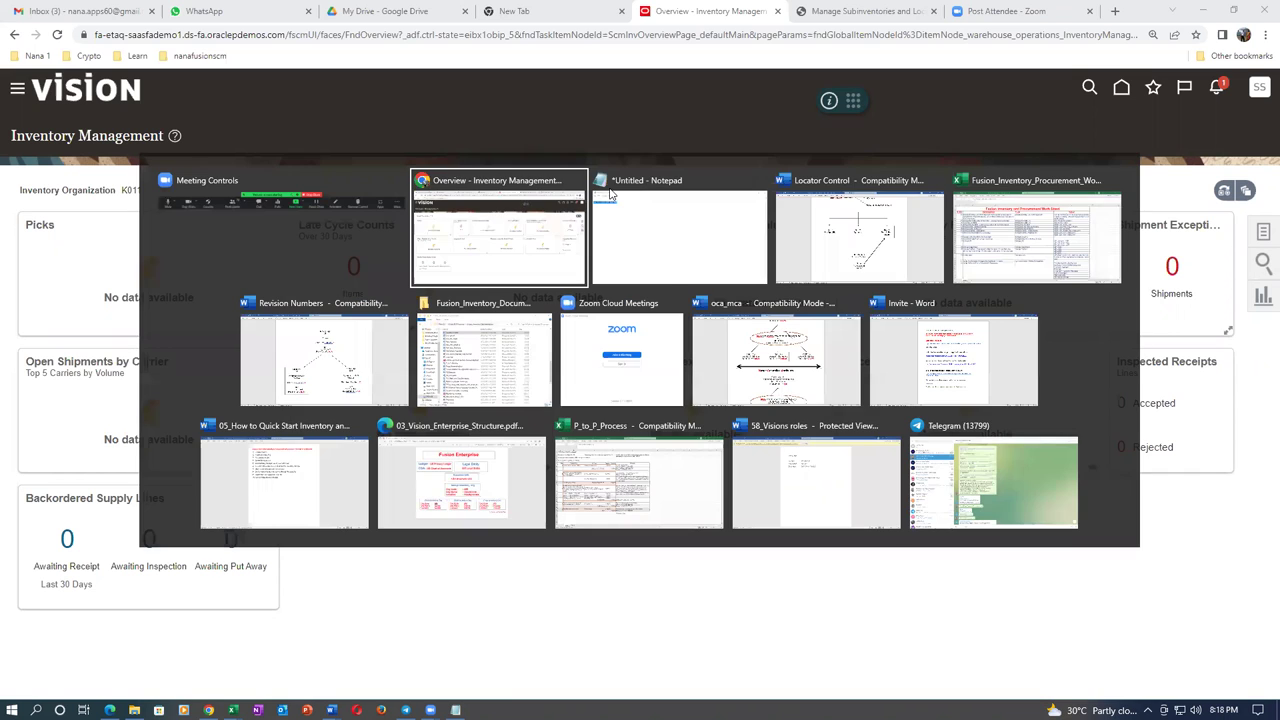
key(alt+Tab)
key(alt+Tab)
key(alt+Tab)
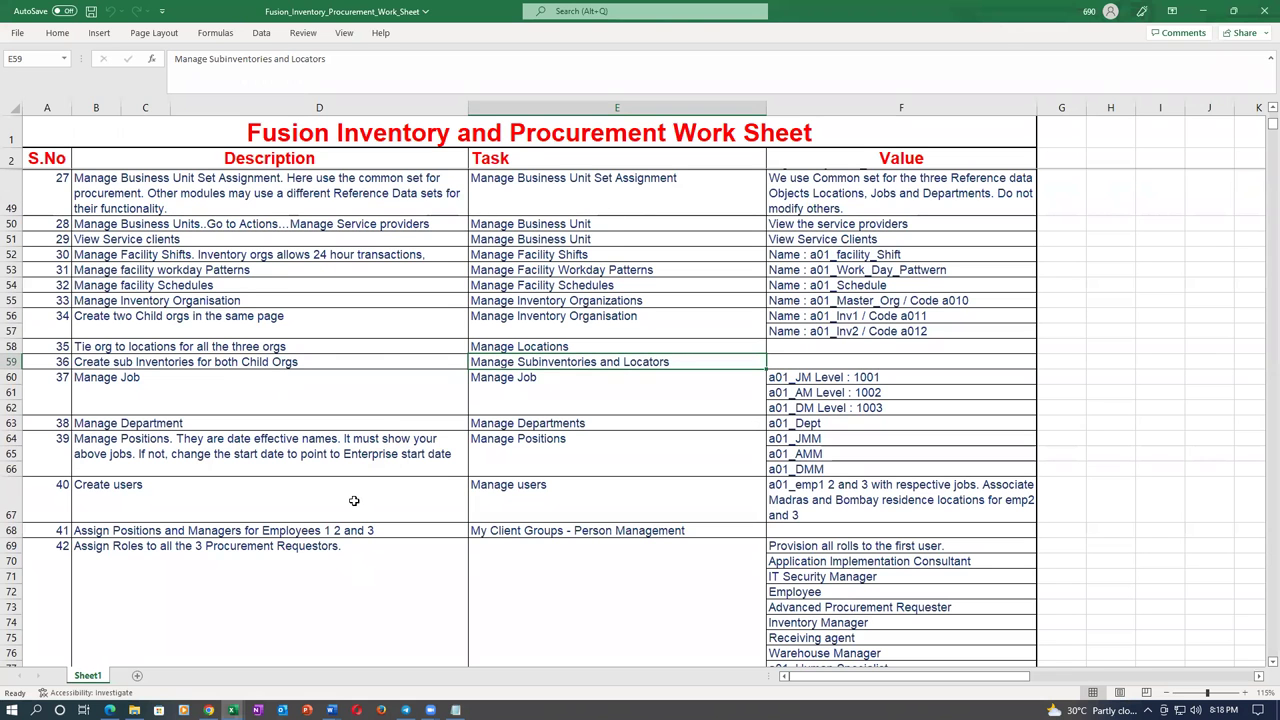
key(alt+Tab)
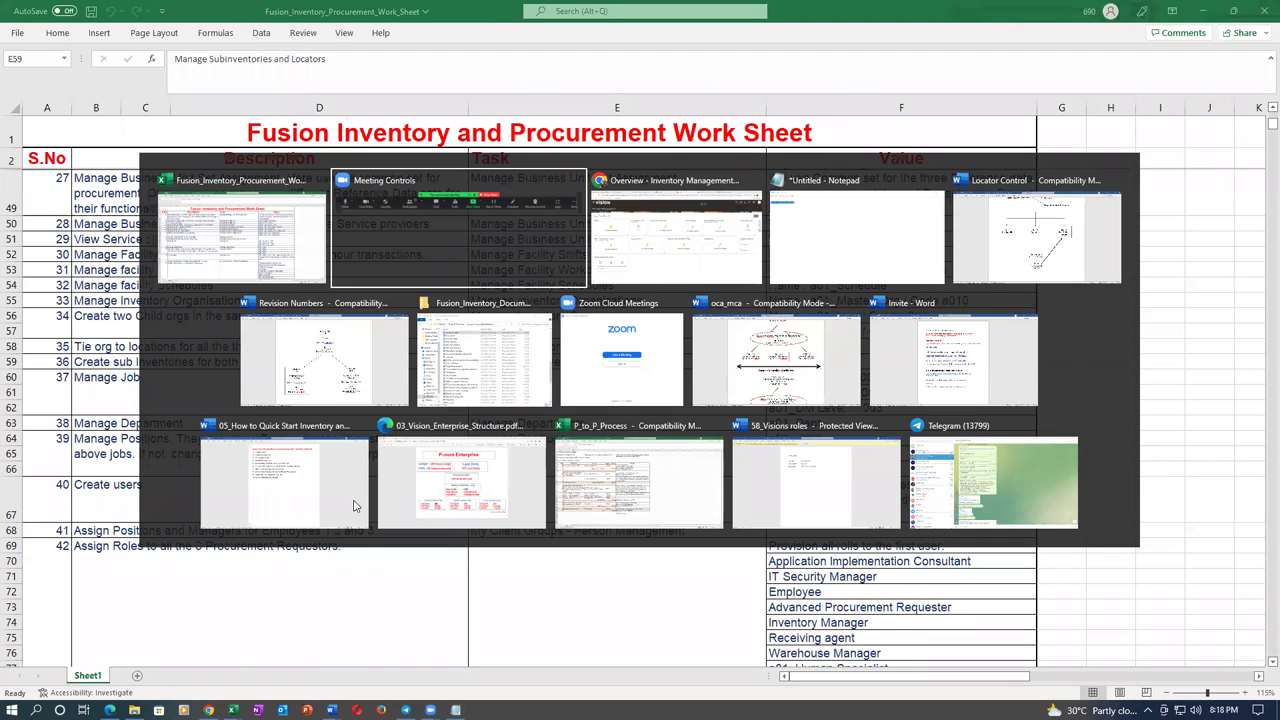
key(alt+Tab)
key(alt+Tab)
key(alt+Tab)
key(alt+Tab)
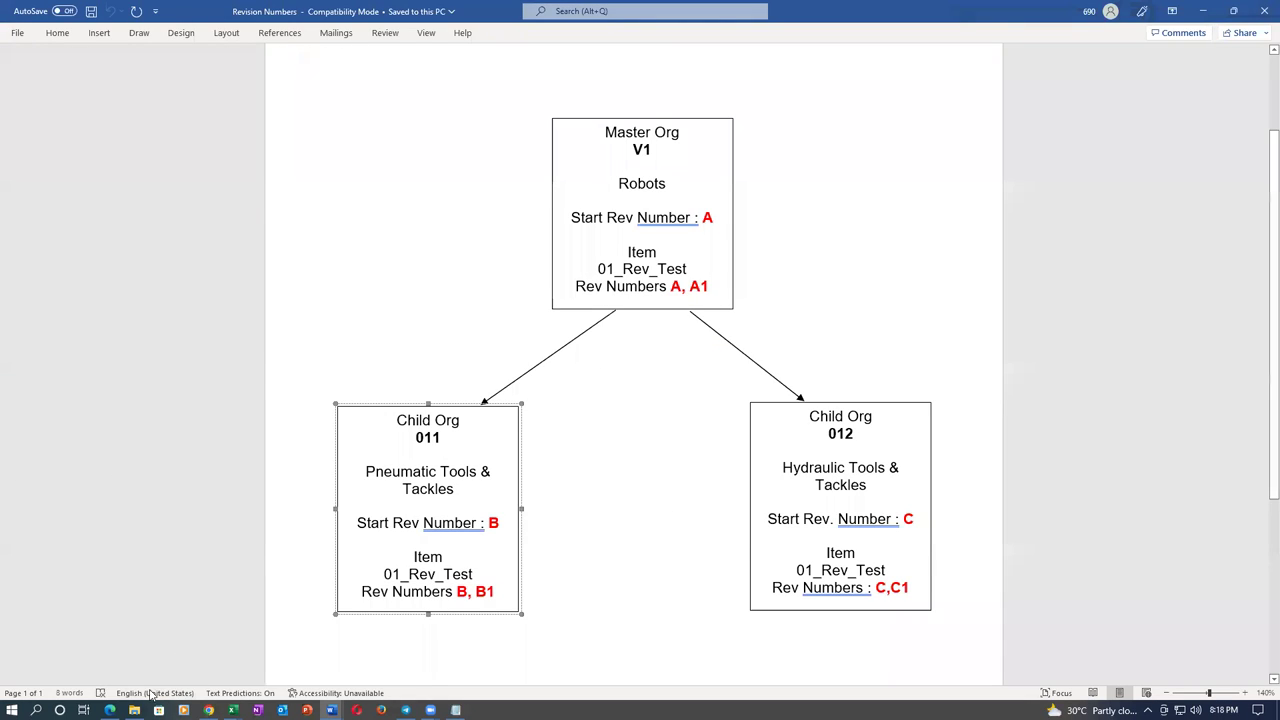
key(alt+Tab)
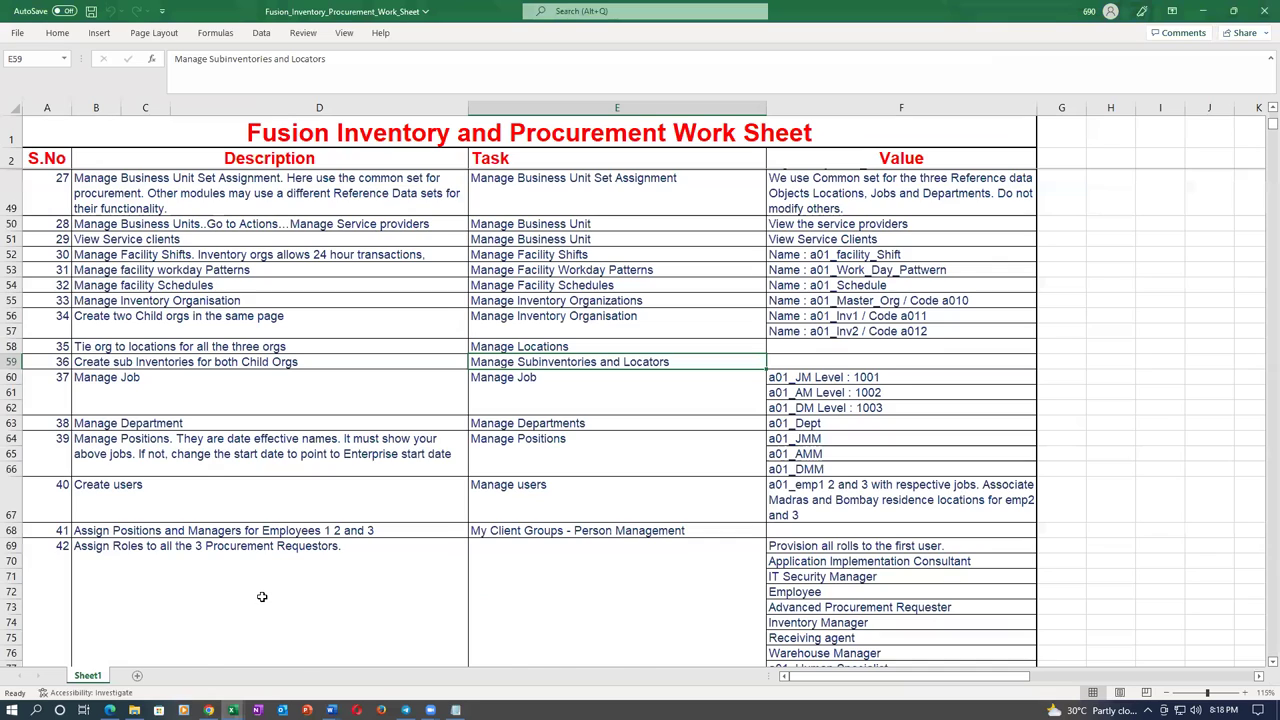
scroll(265, 597, down, 15)
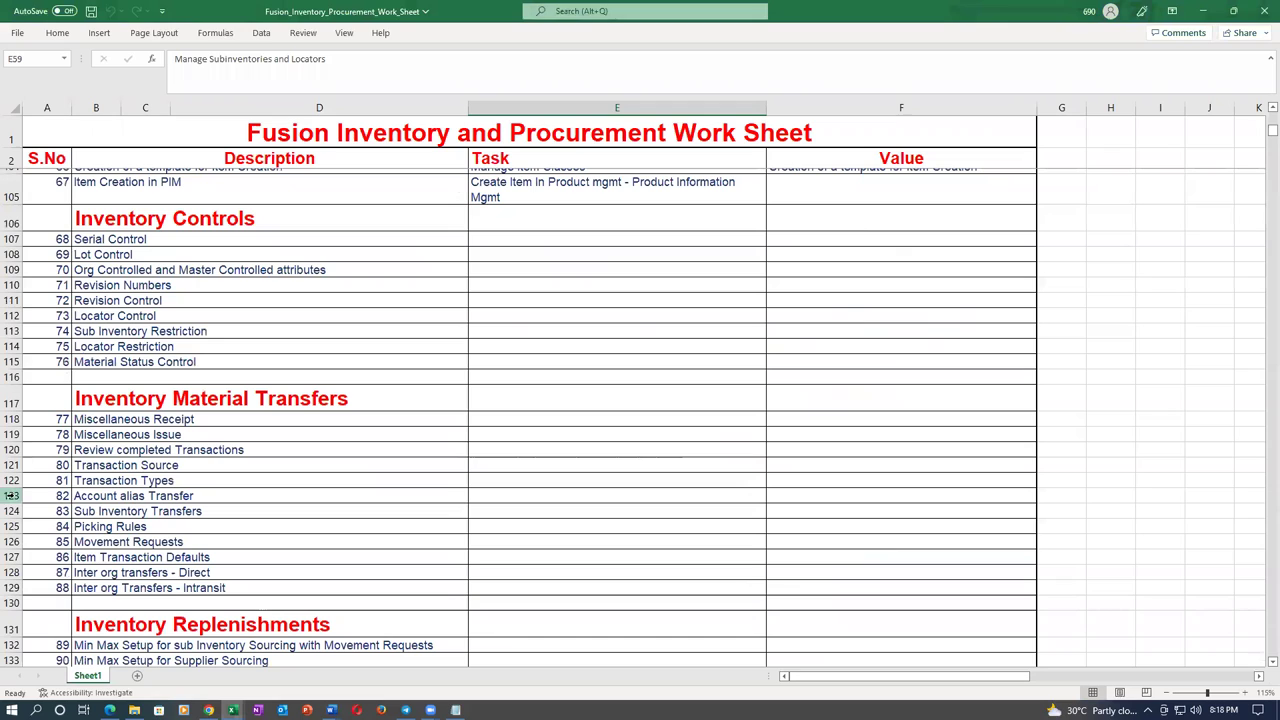
click(197, 331)
click(197, 346)
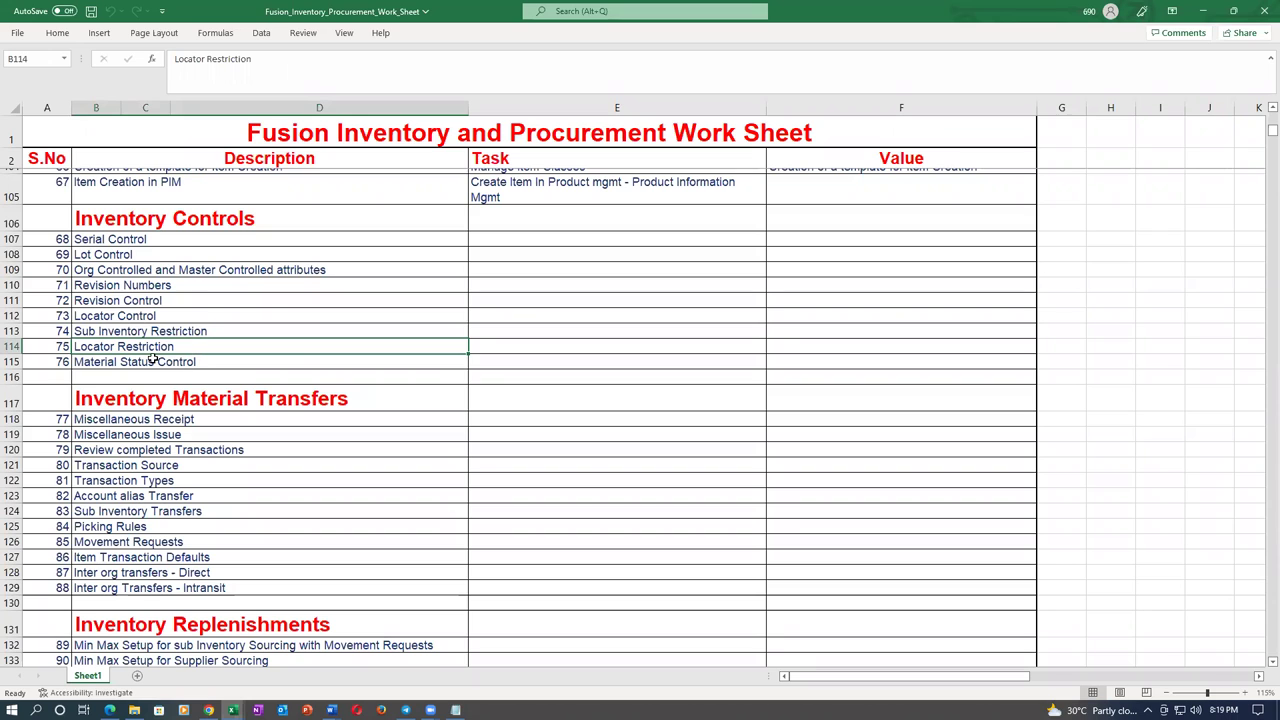
Step: Switch back to Chrome, open Product Information Management from the favorites, and display its task list
click(208, 710)
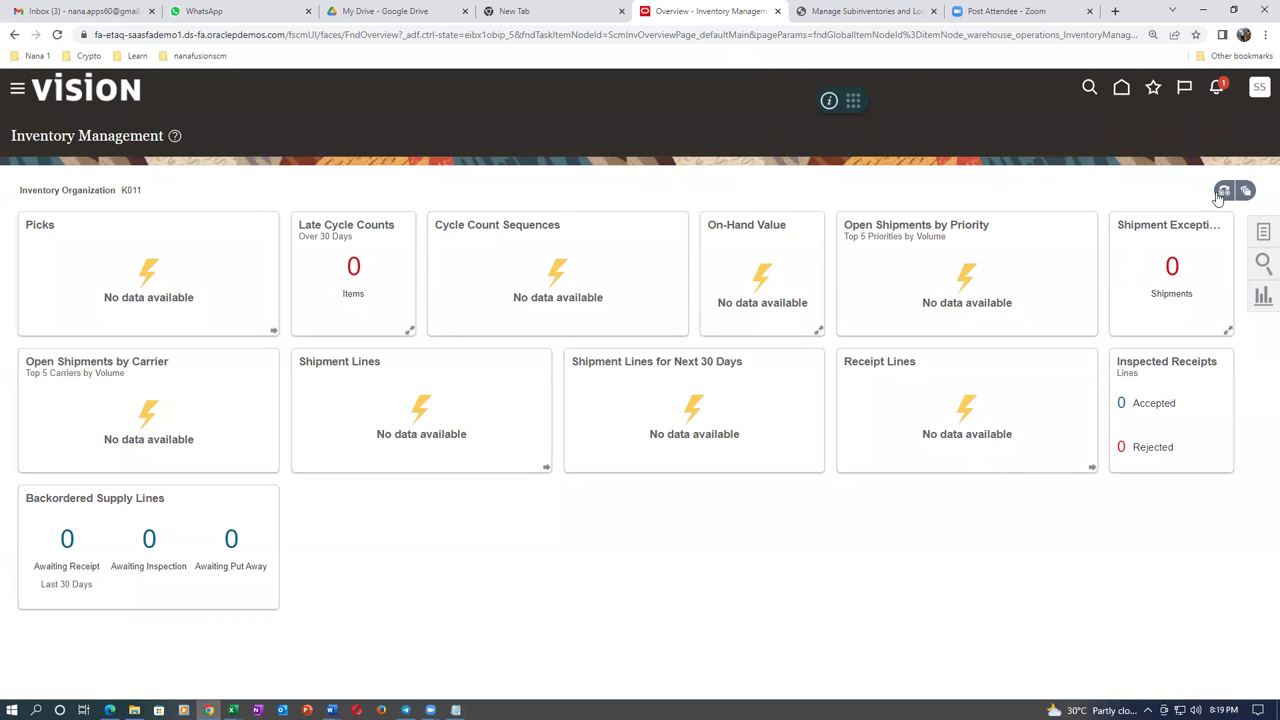
click(1152, 90)
click(940, 265)
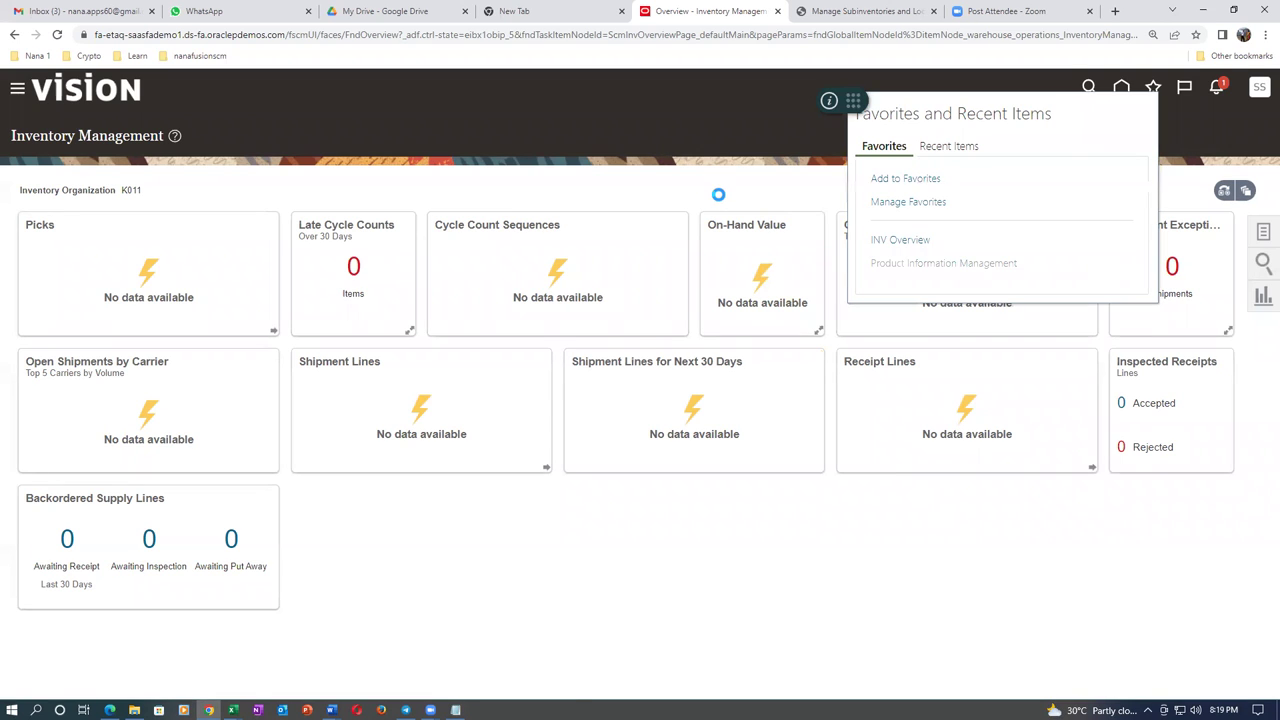
click(1260, 233)
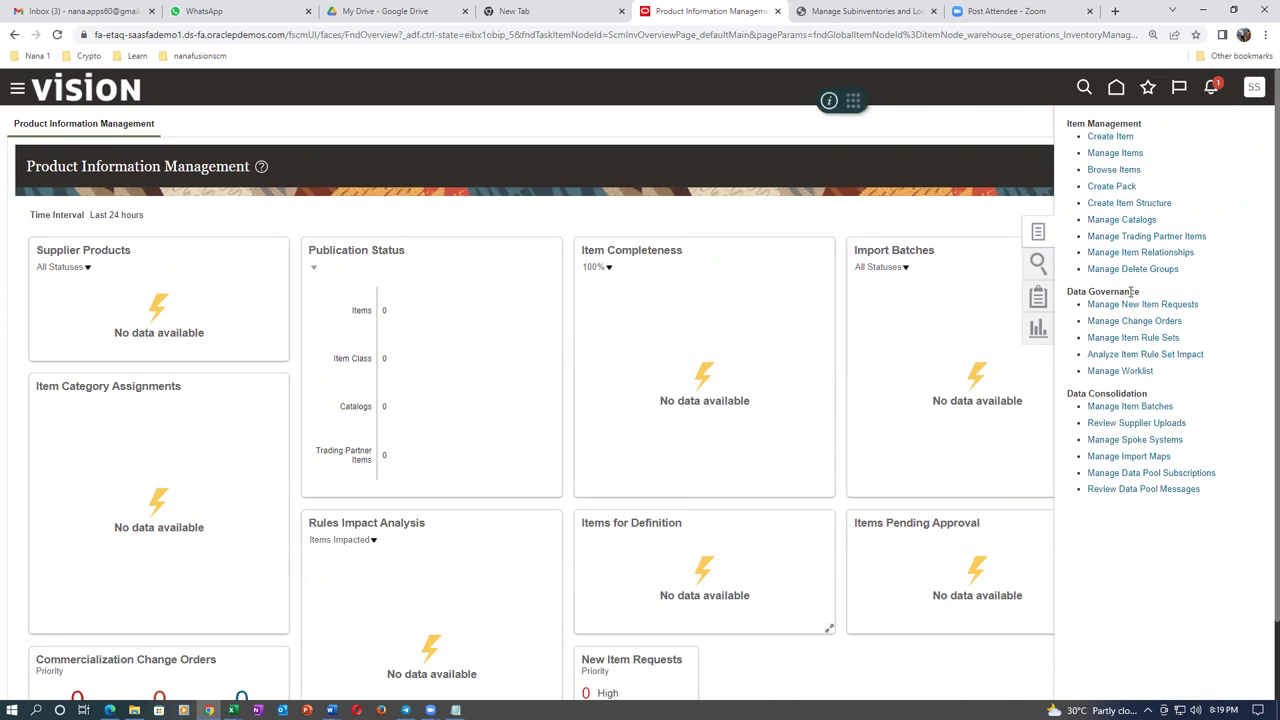
Step: Browse items starting with k0107 and open k0107_Restrict_Sub in organization K011 for editing
click(1112, 170)
click(534, 400)
text(k0107)
key(Tab)
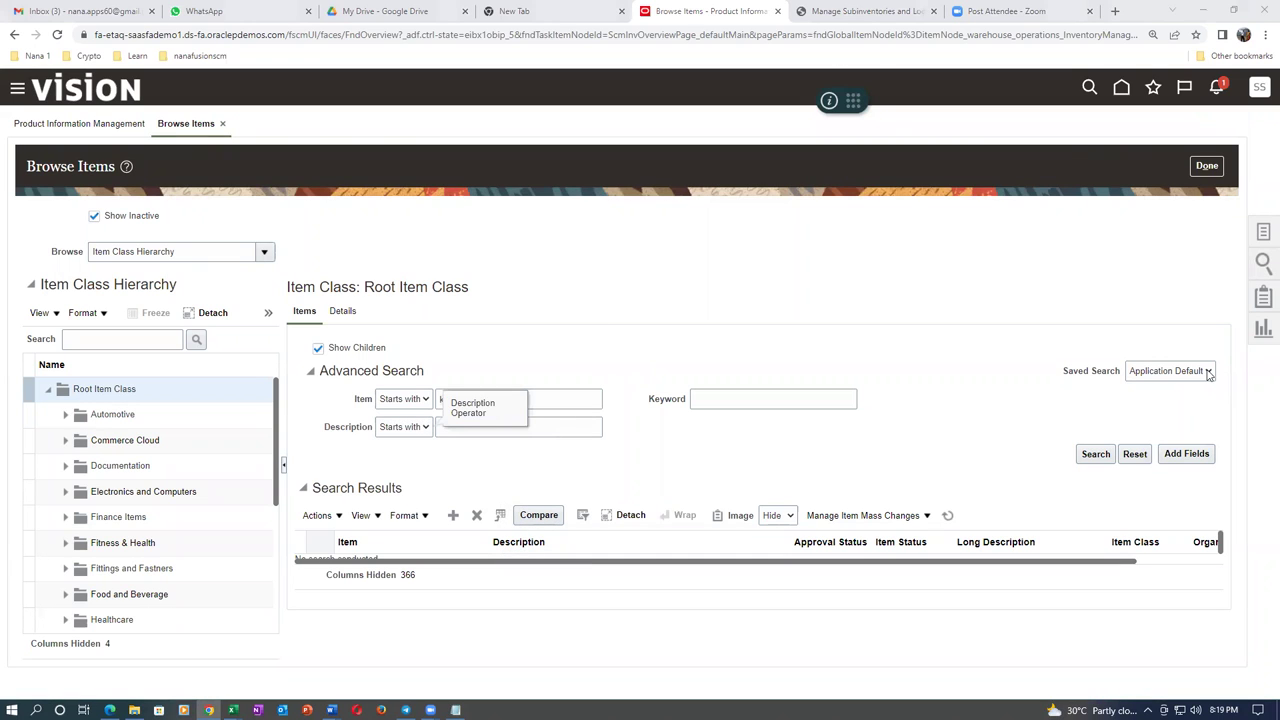
click(1096, 453)
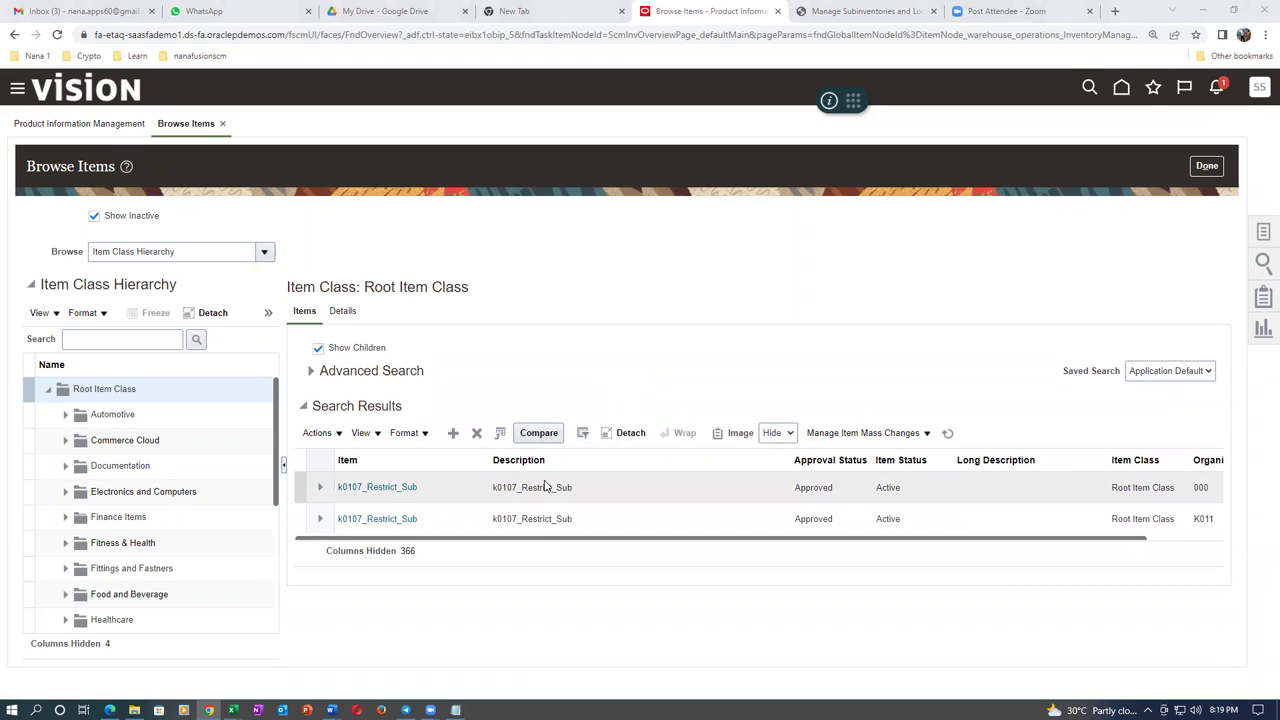
click(667, 487)
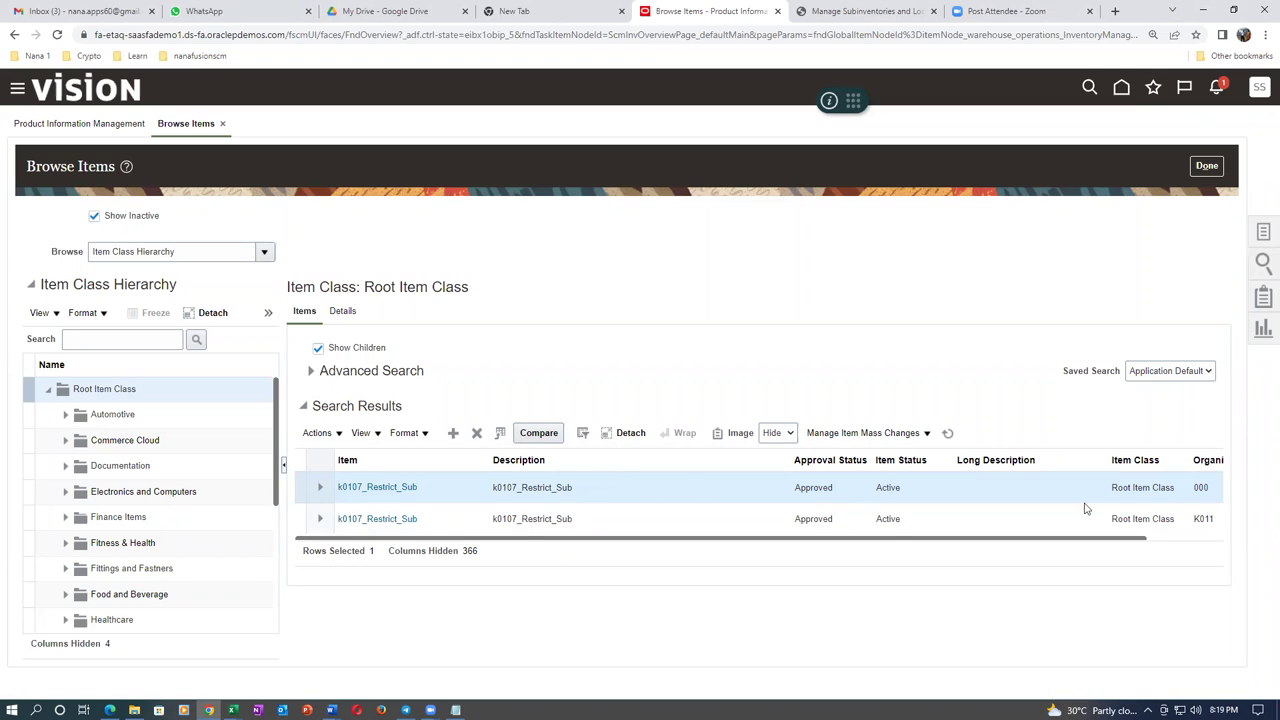
click(377, 520)
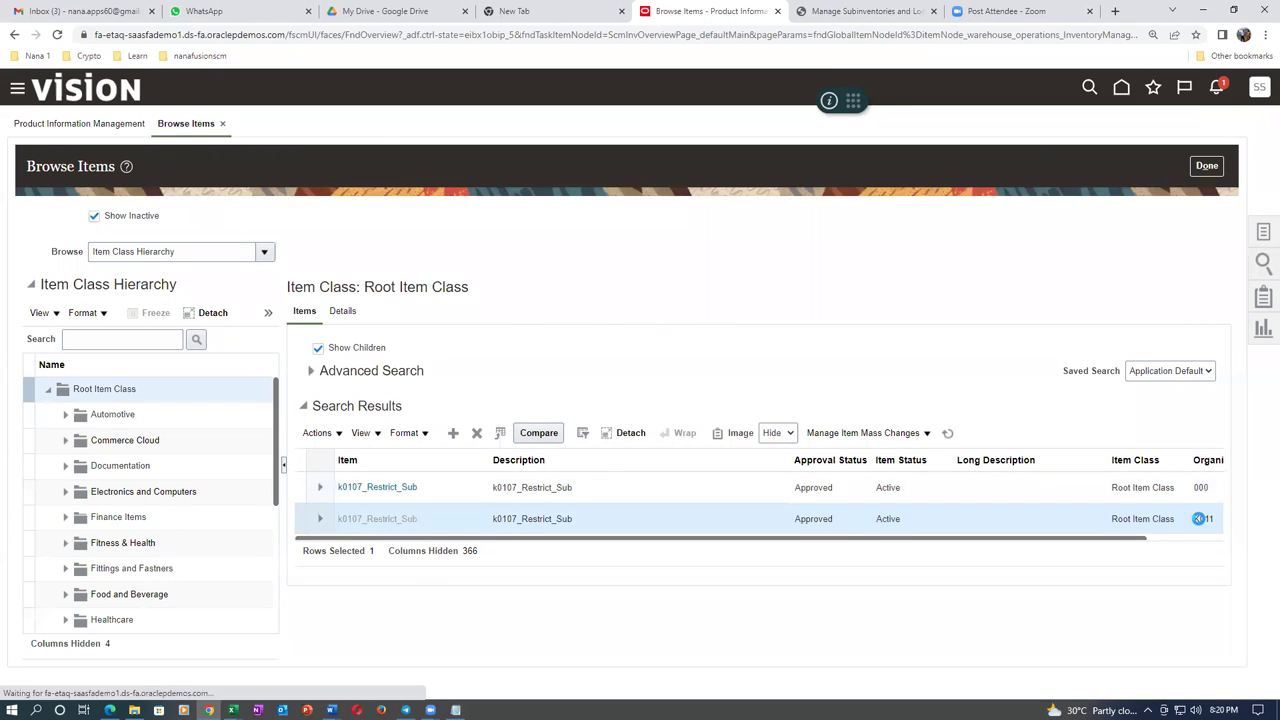
Step: Set Restrict Locators to Yes in the item's inventory specifications, then save and close the item
scroll(214, 428, down, 3)
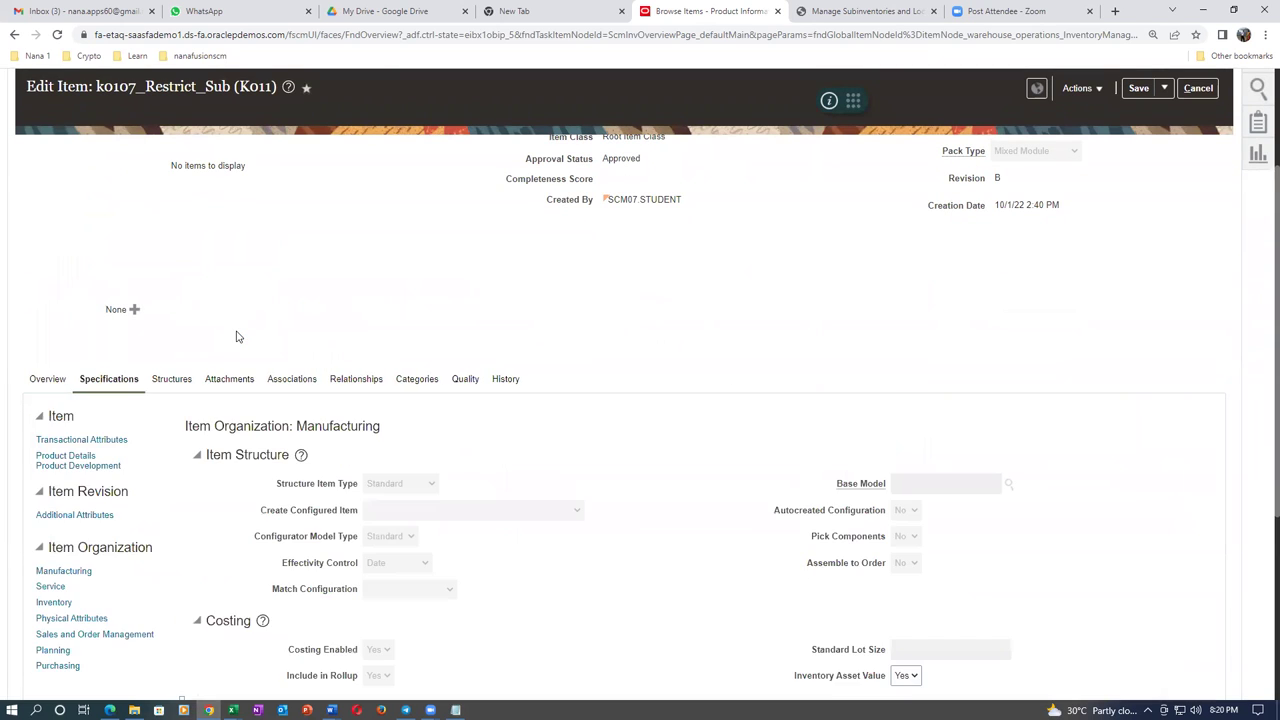
scroll(234, 330, down, 4)
scroll(237, 338, down, 1)
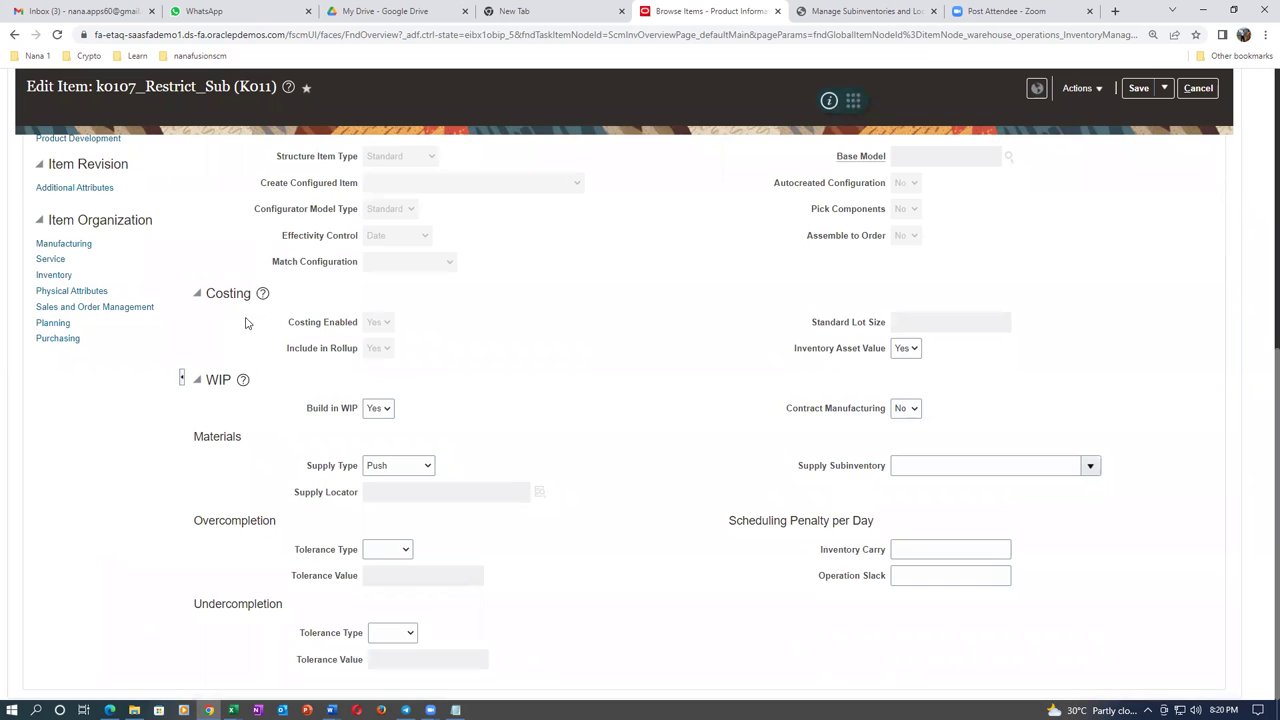
click(52, 275)
scroll(528, 322, down, 15)
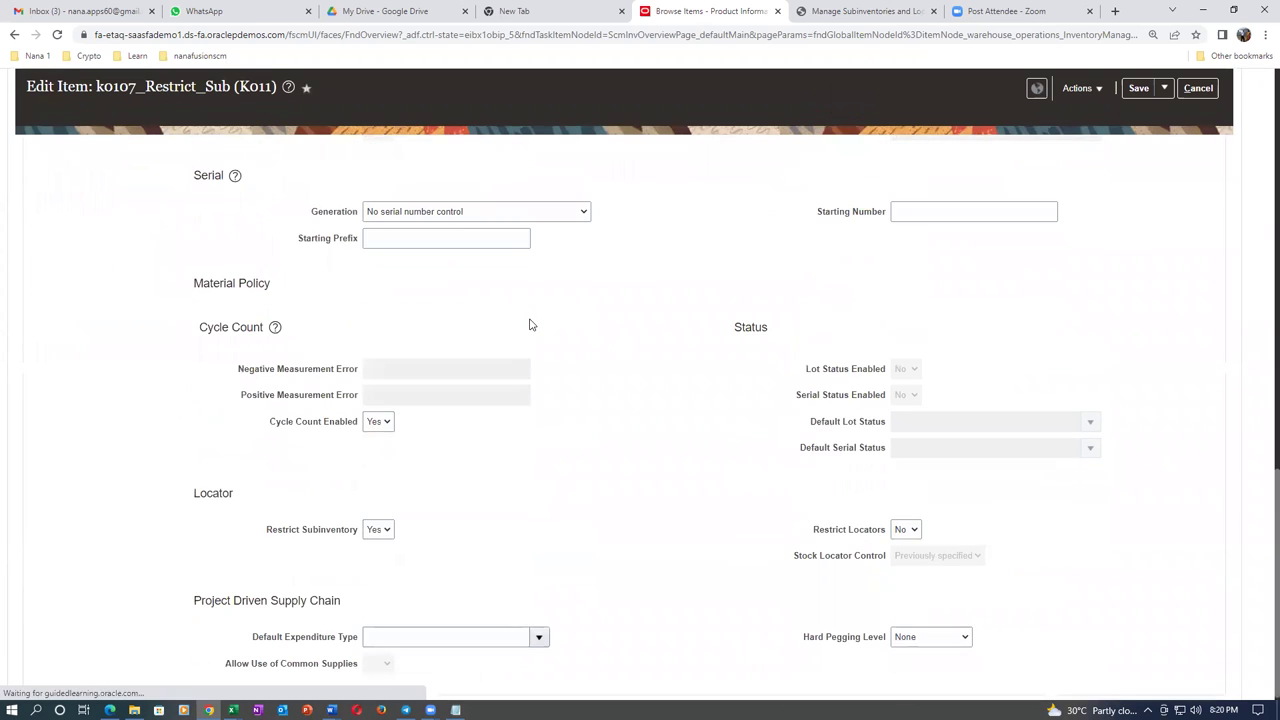
click(899, 527)
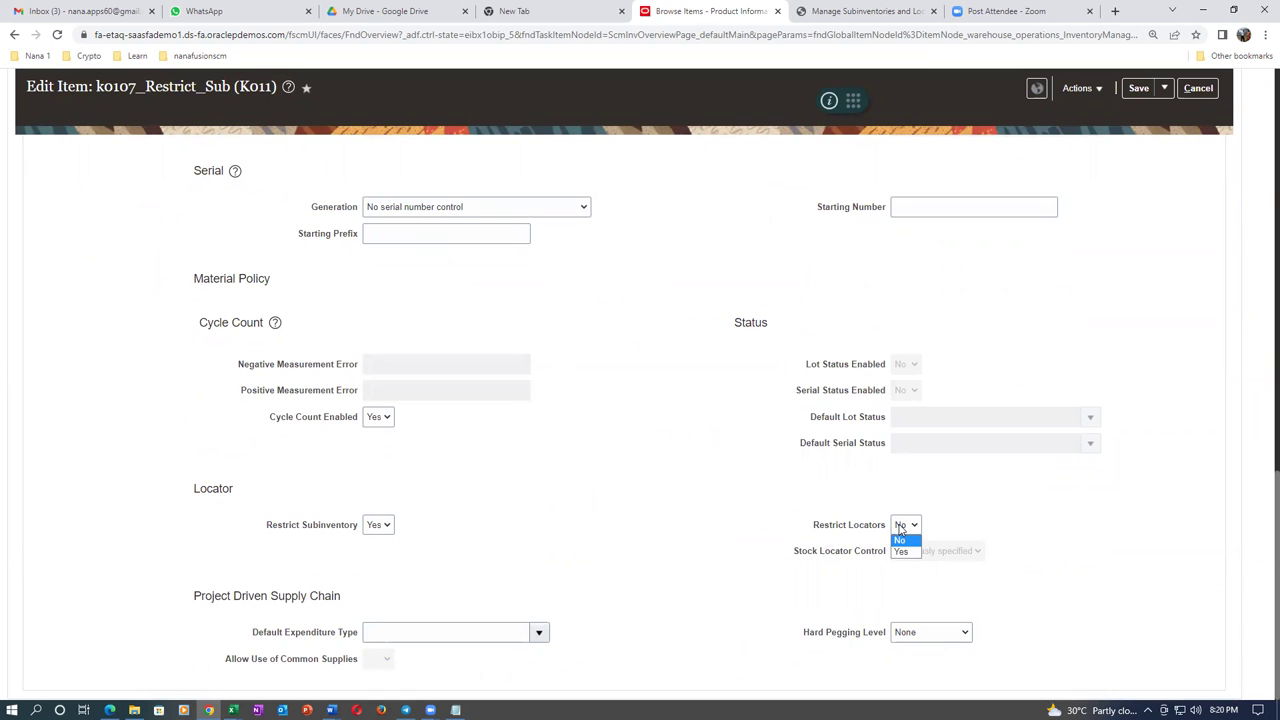
click(901, 553)
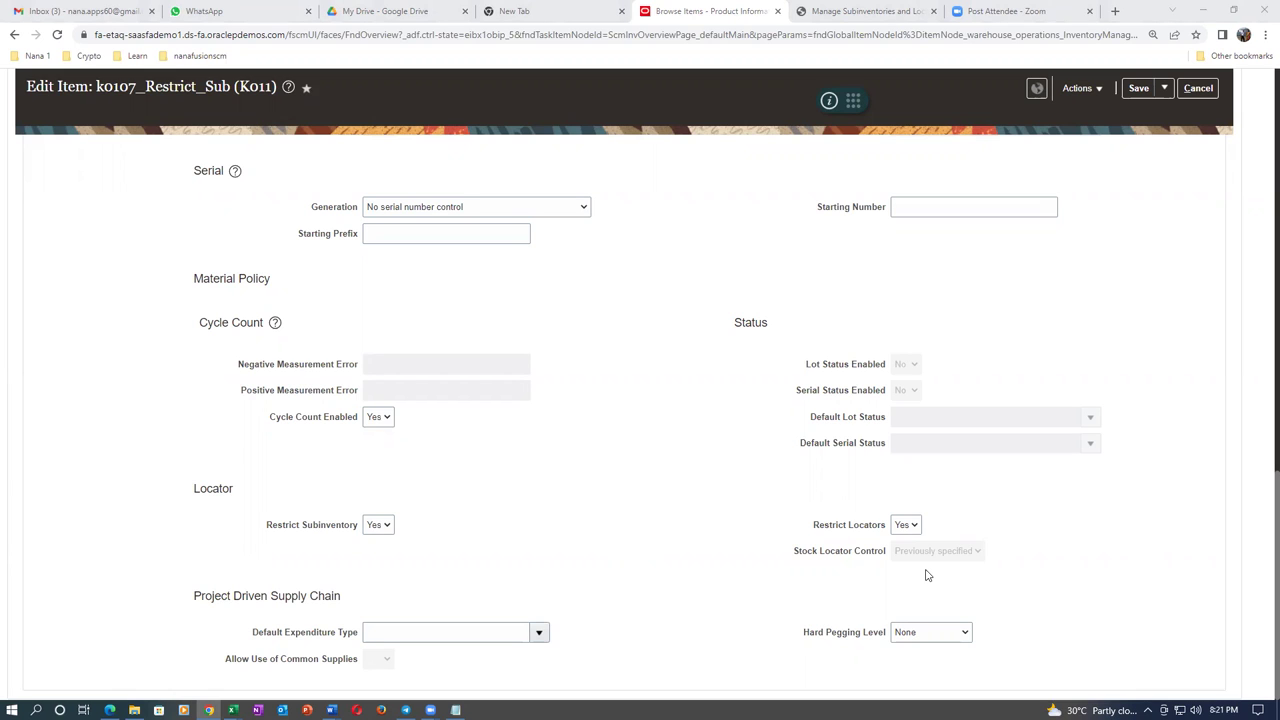
click(1163, 88)
click(1155, 112)
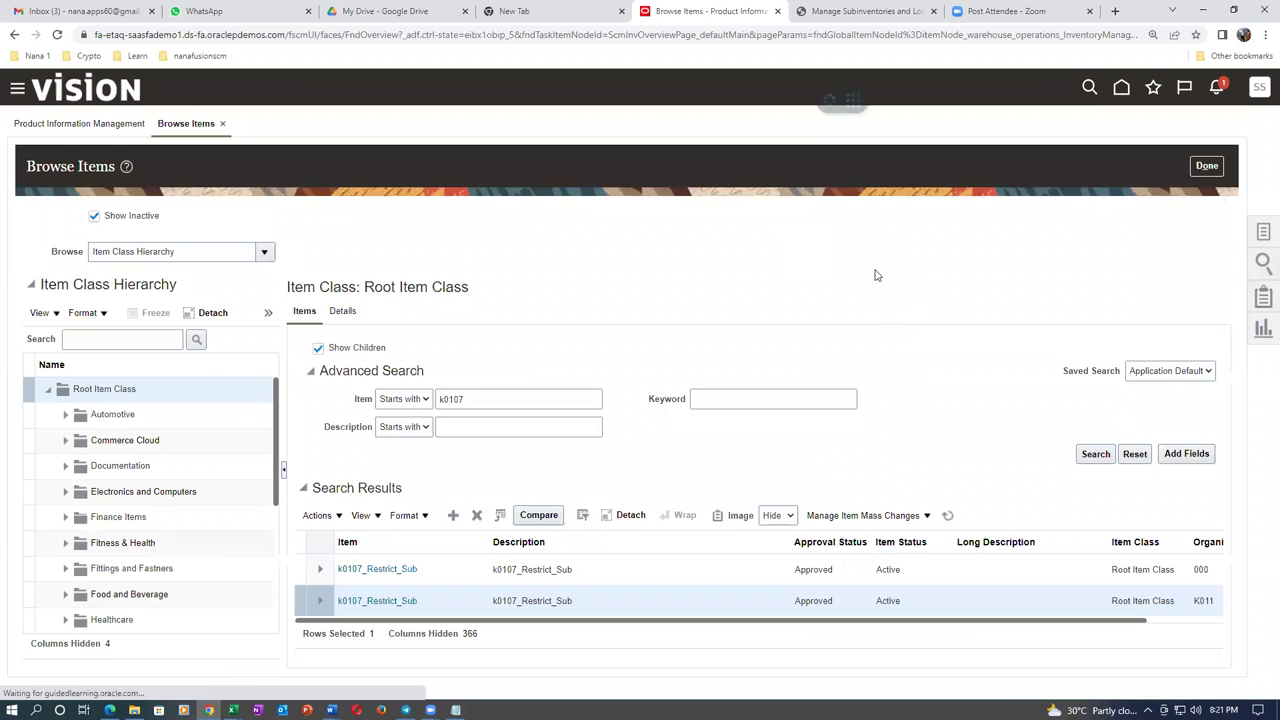
Step: Finish browsing items, open INV Overview from the favorites, and start creating a miscellaneous transaction
click(1205, 167)
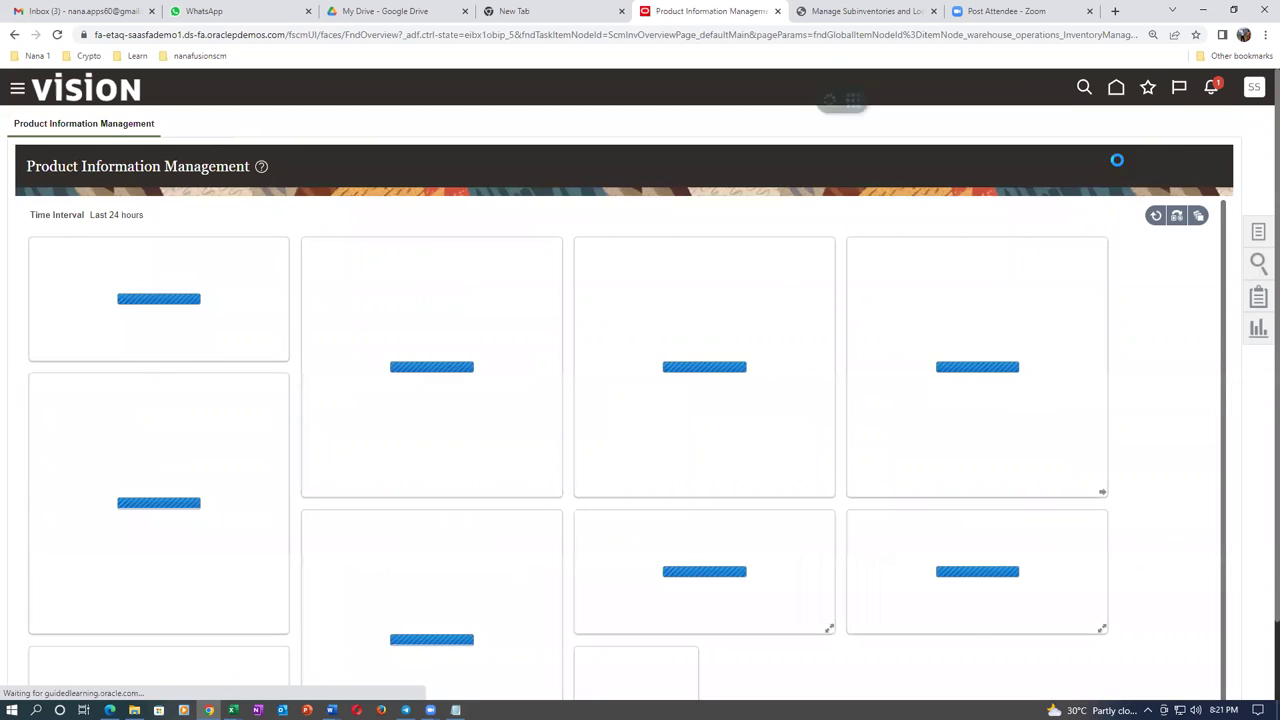
click(1148, 87)
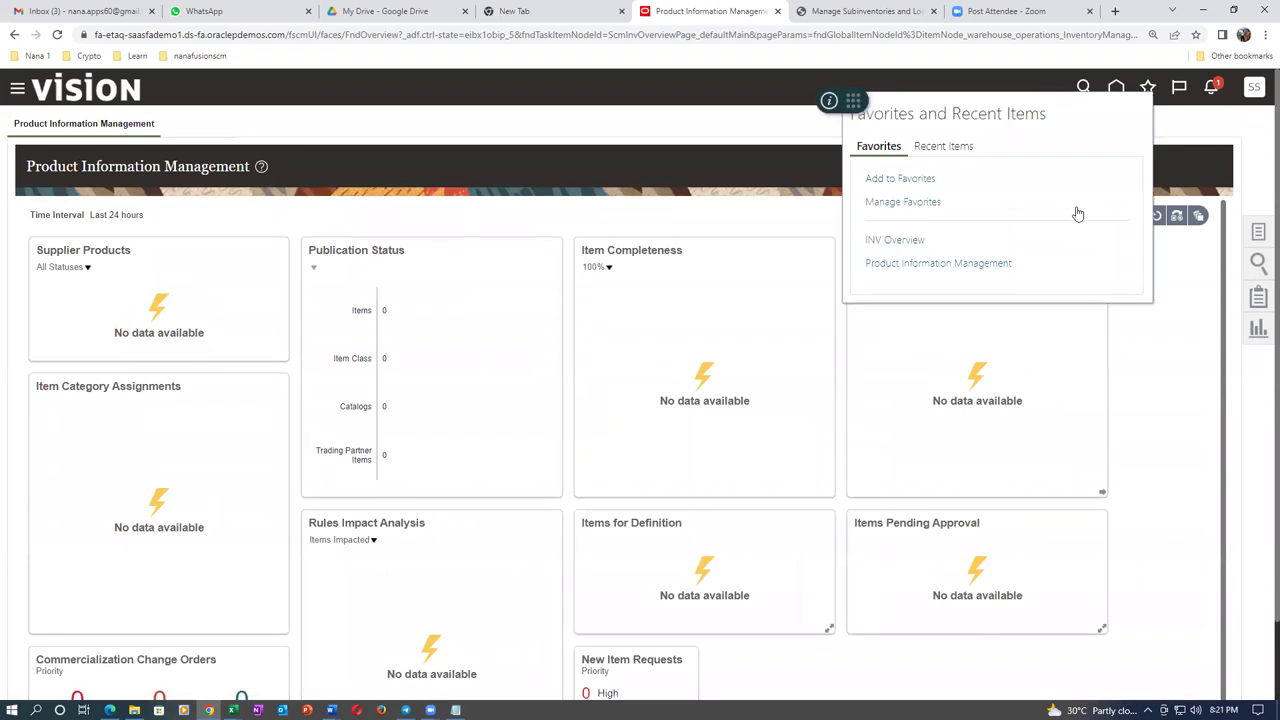
click(894, 240)
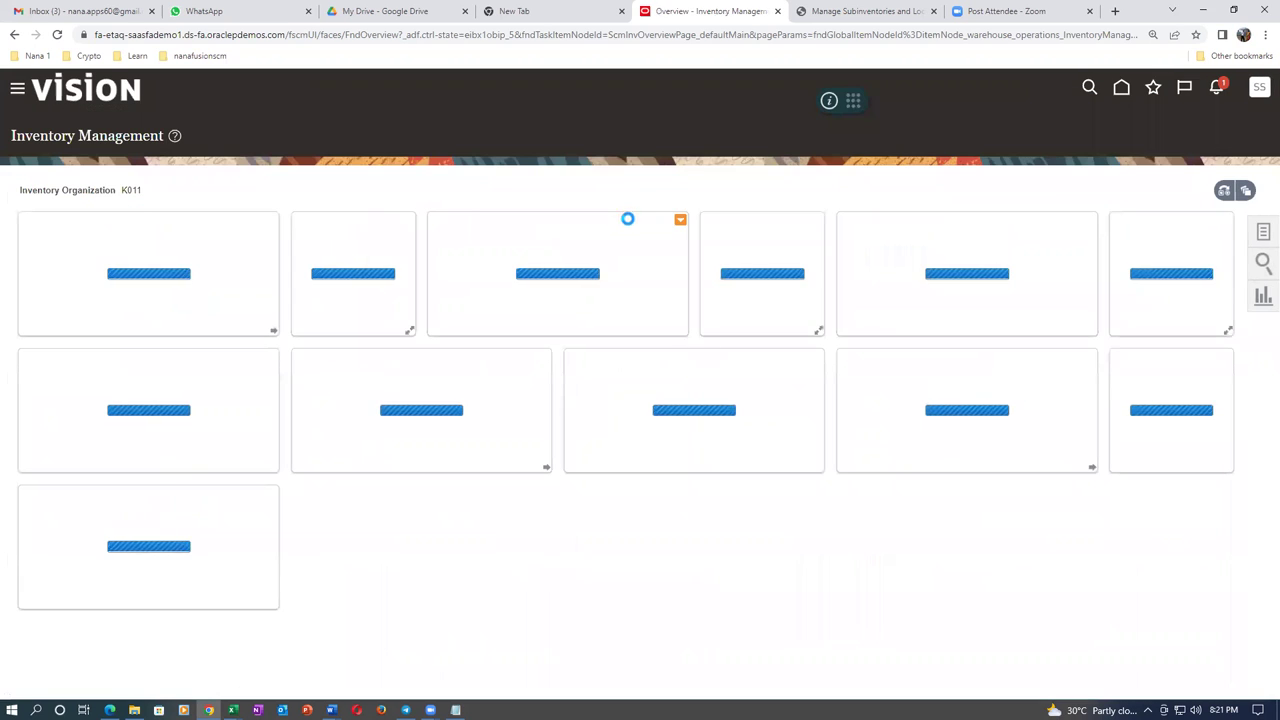
click(1263, 235)
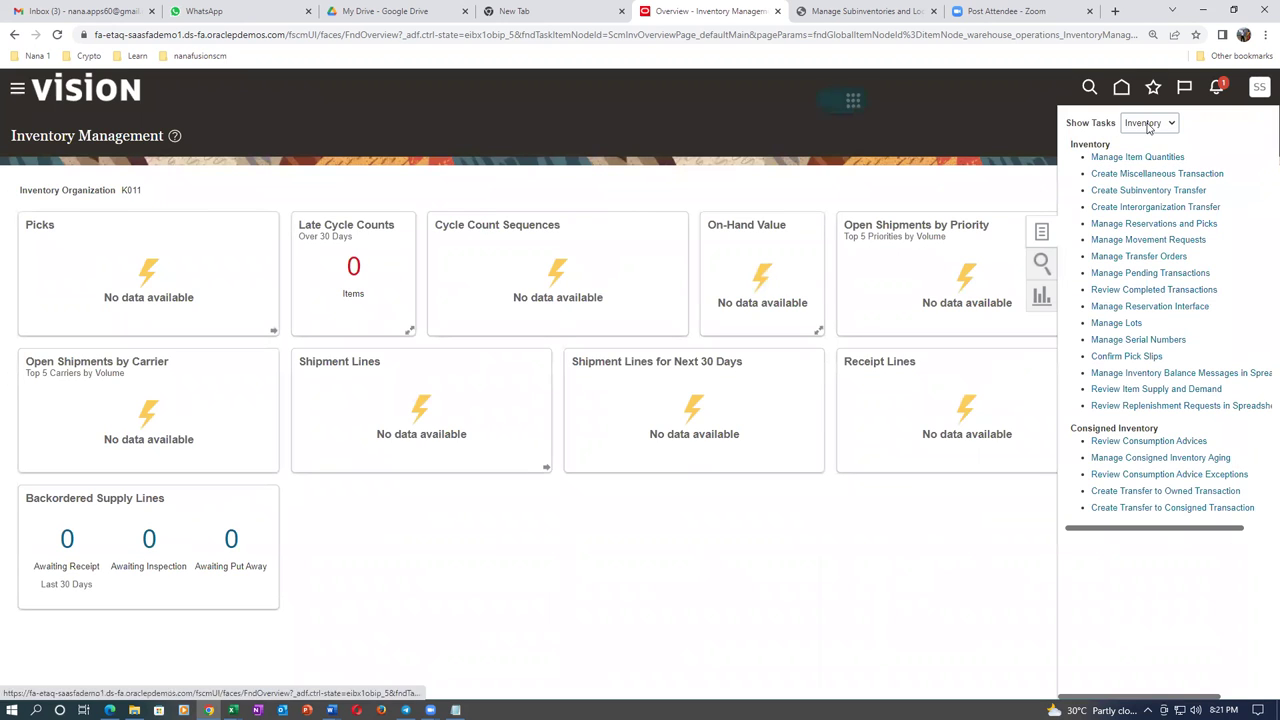
click(1143, 176)
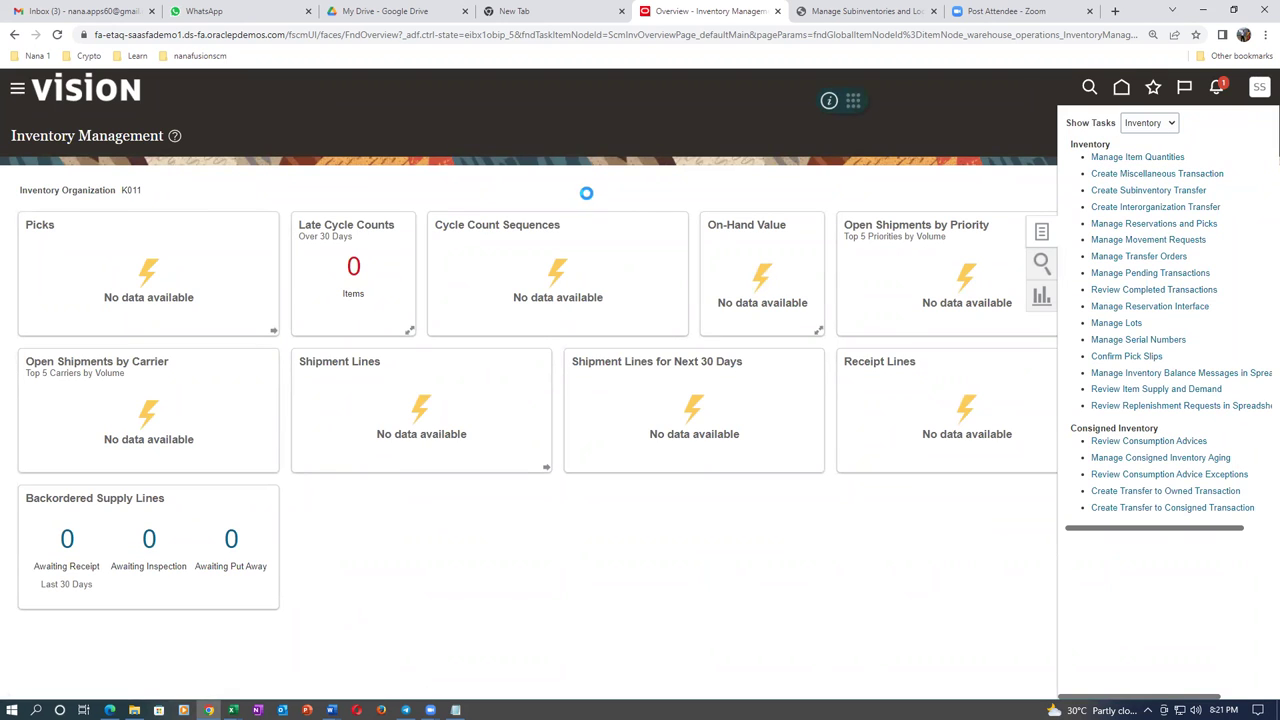
Step: Set the transaction type to Miscellaneous Receipt, fill in the account combination, and set Use Current Item Cost to Yes
click(585, 268)
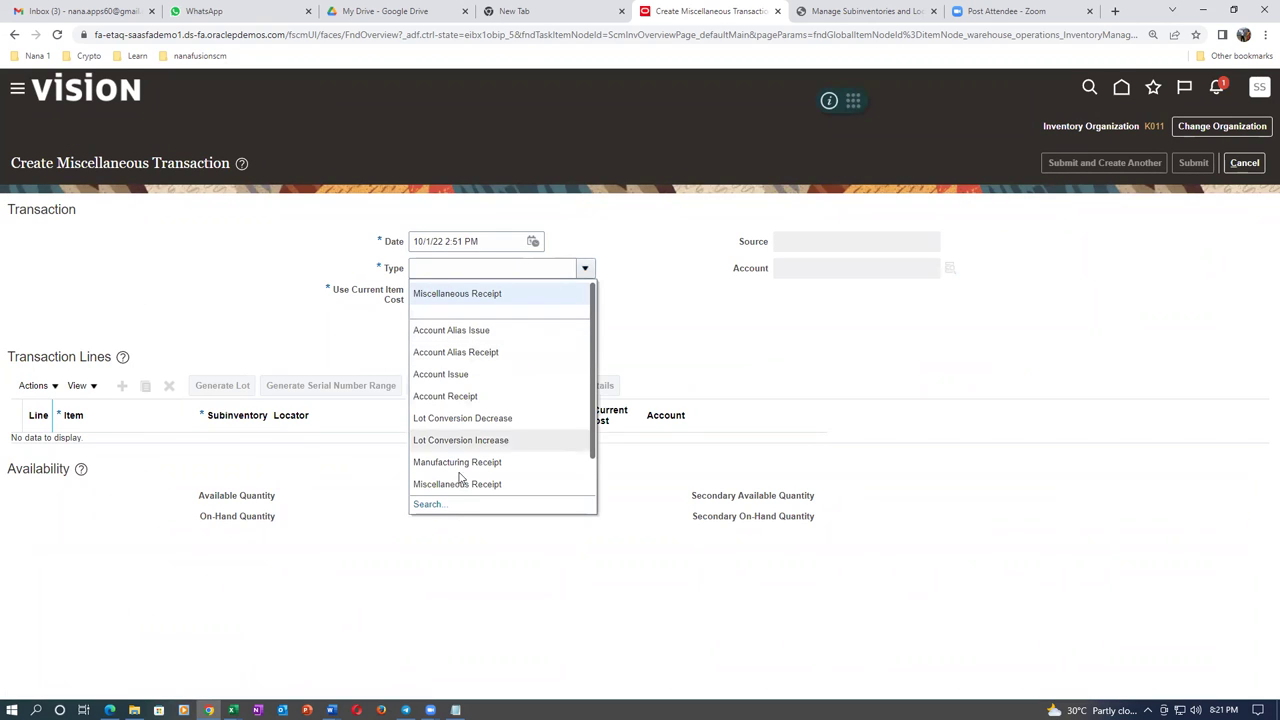
click(484, 484)
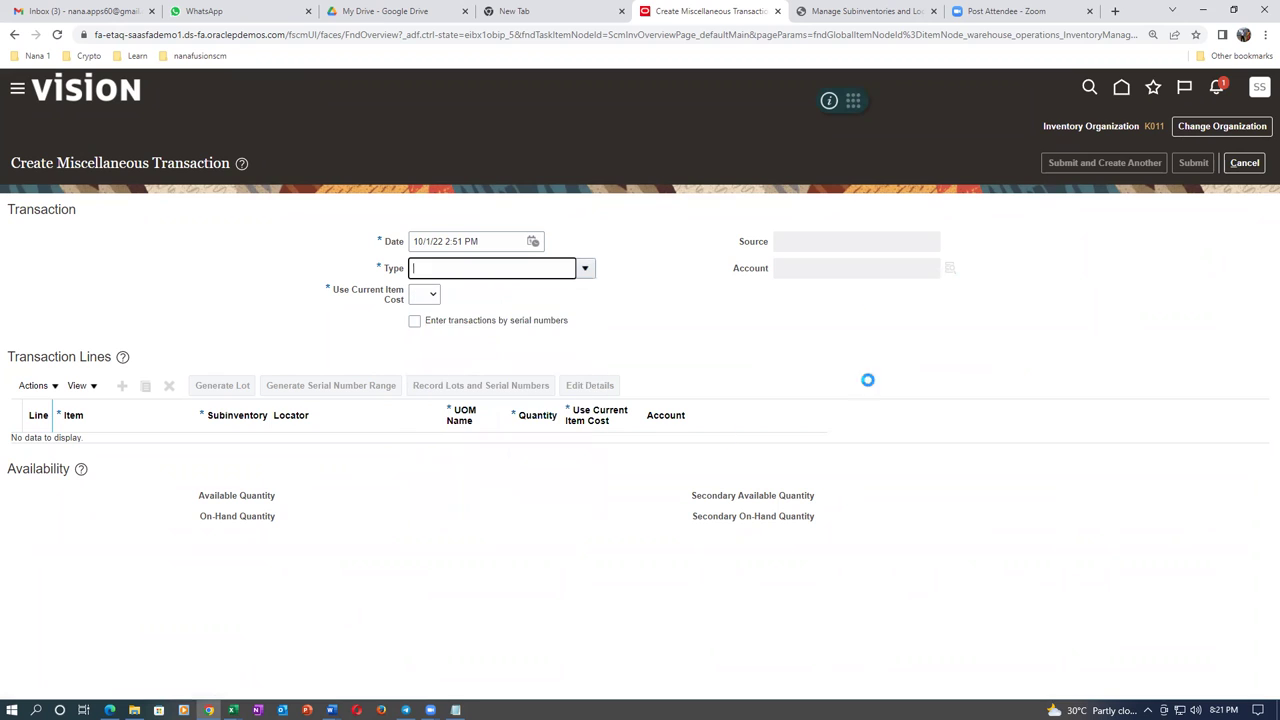
click(842, 270)
text(101.10.15925.000.000.000)
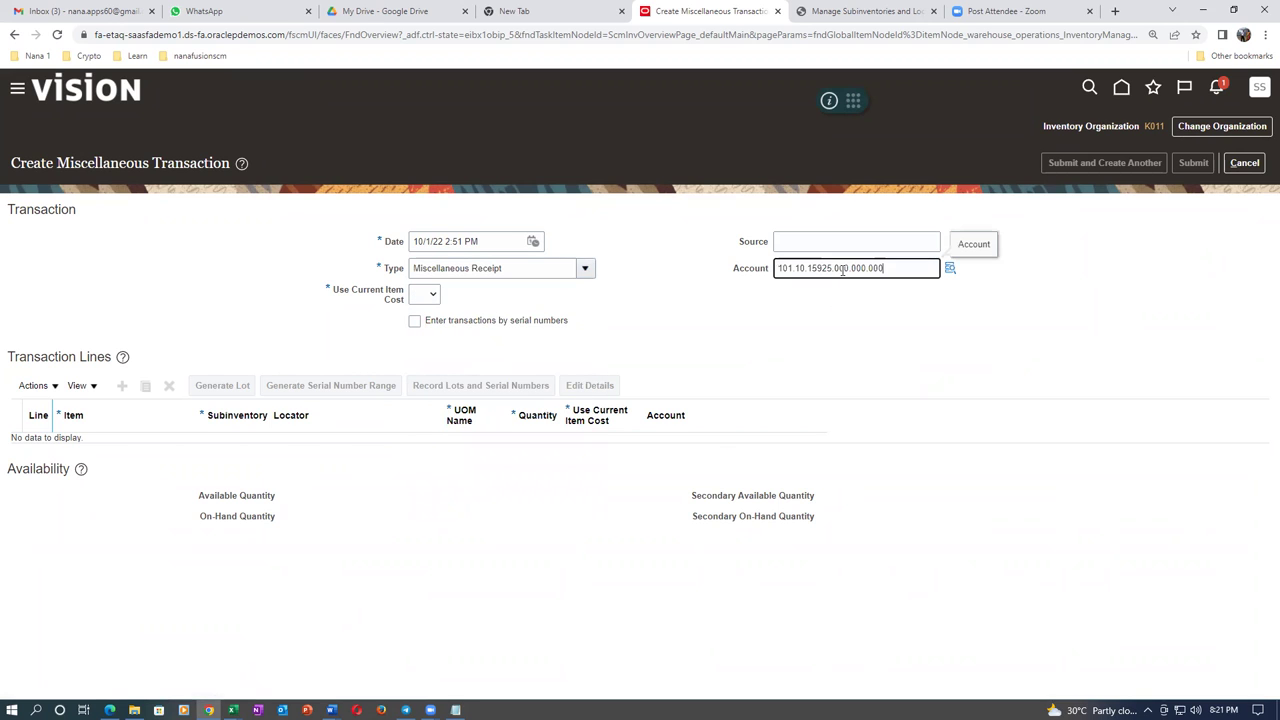
click(416, 292)
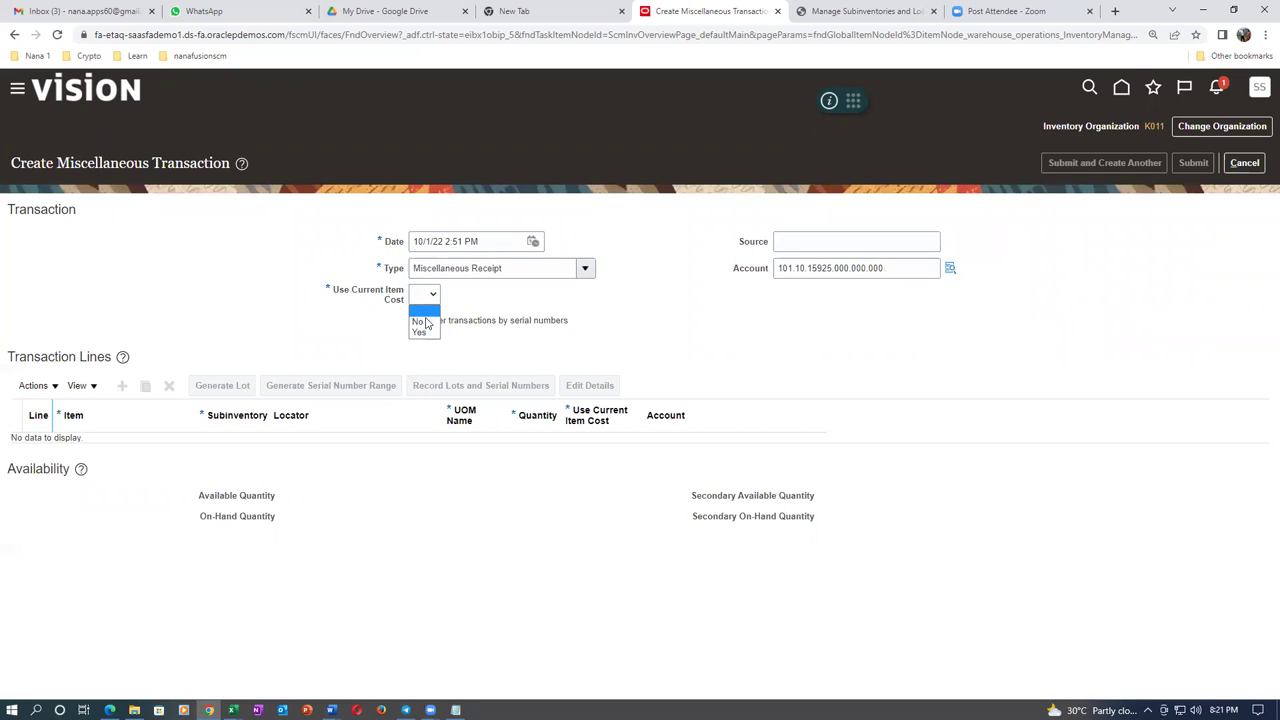
click(423, 328)
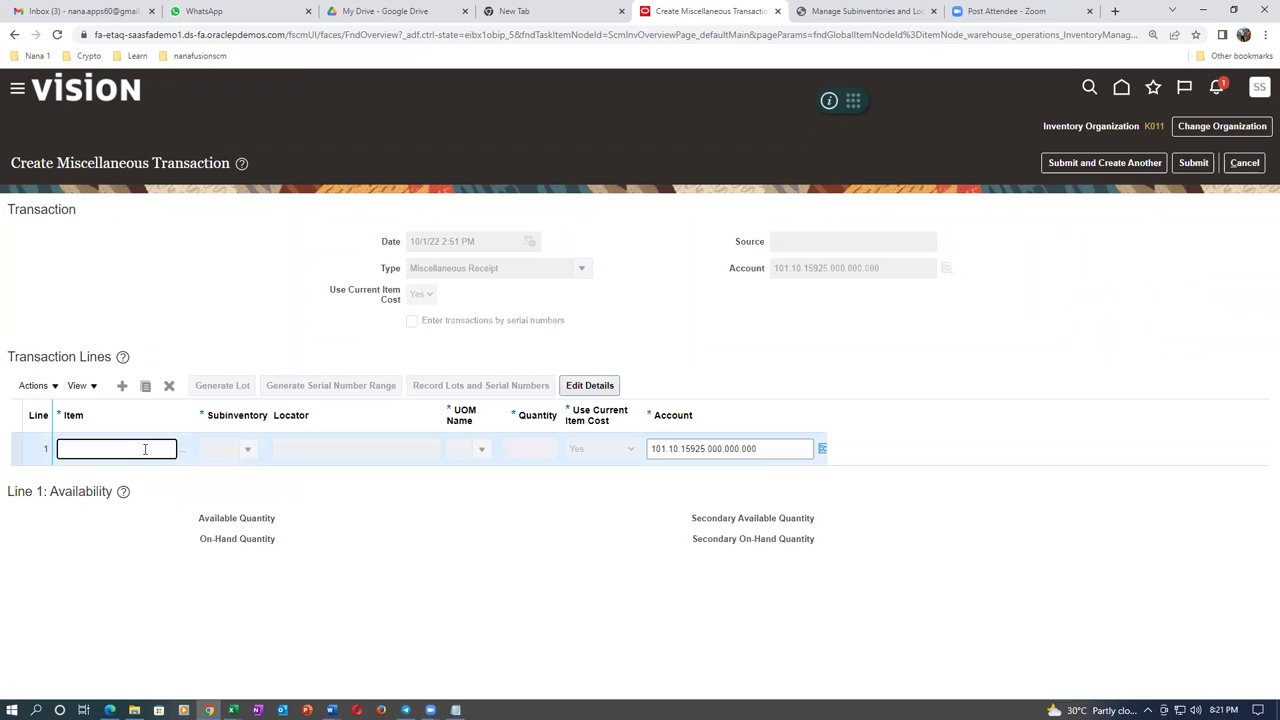
Step: Enter item k0107_Restrict_Sub on line 1 with subinventory k01_Pre and search for its available locators
text(k0107)
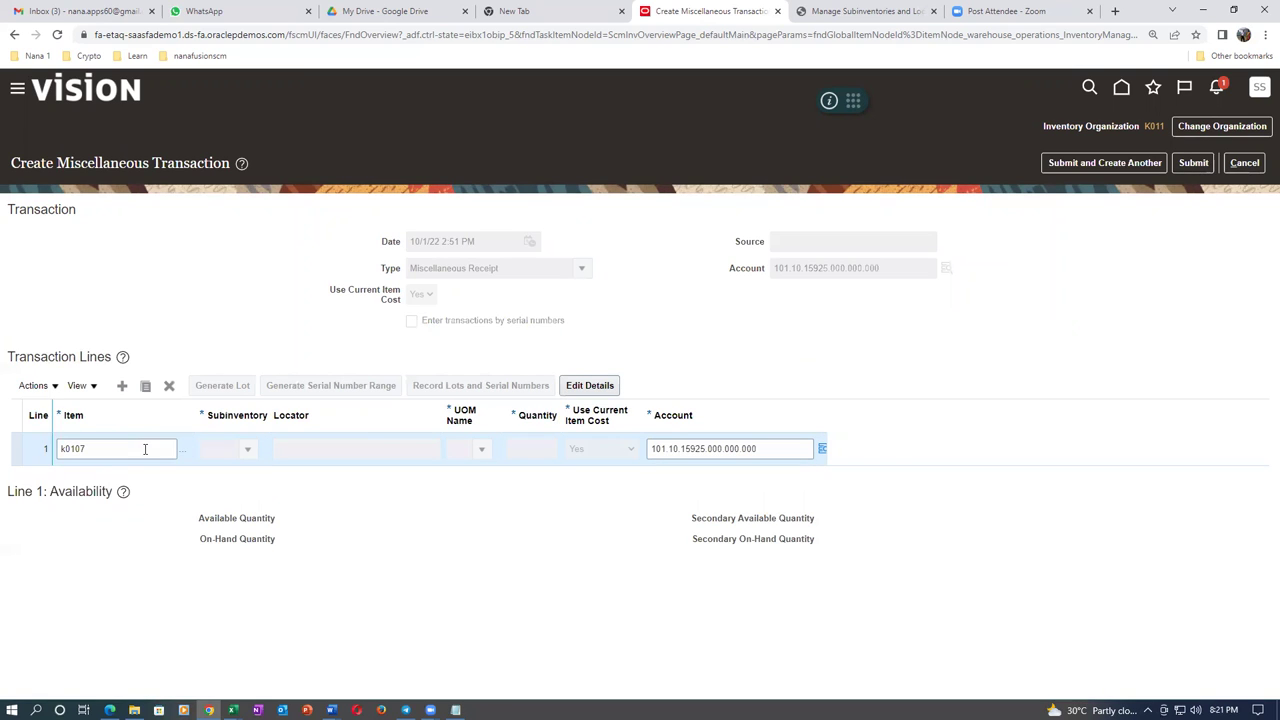
key(Tab)
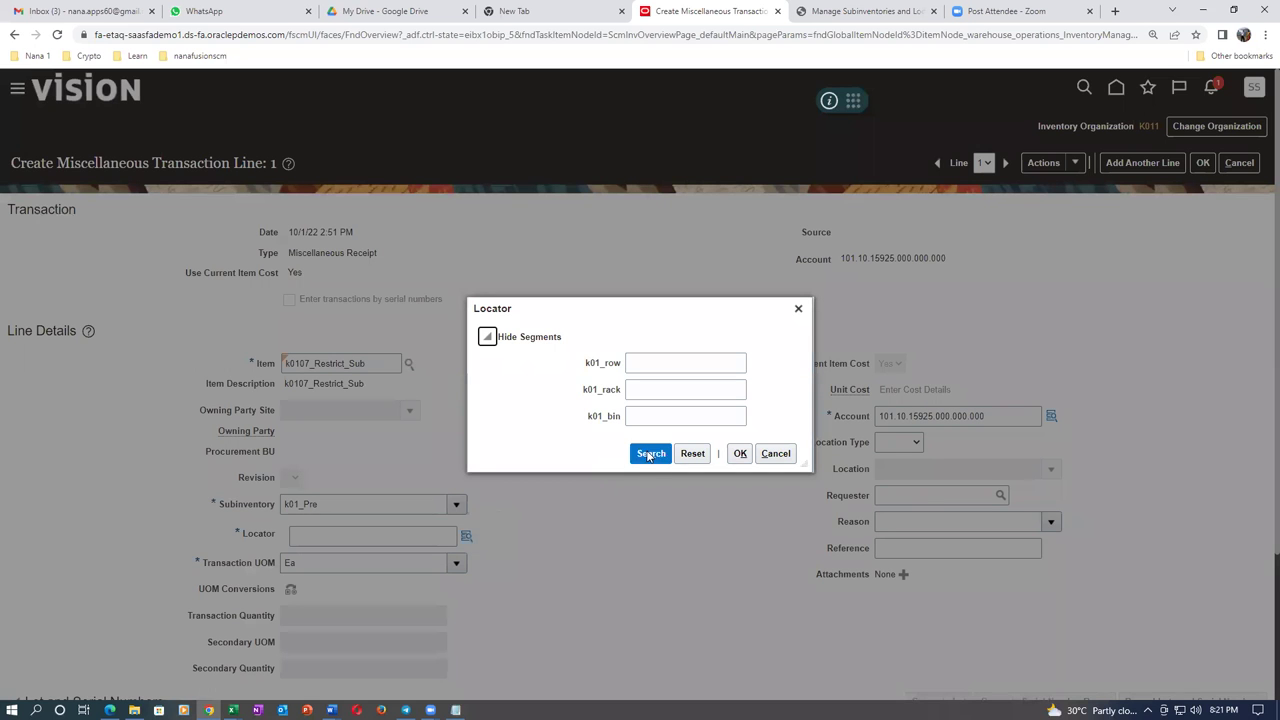
click(650, 453)
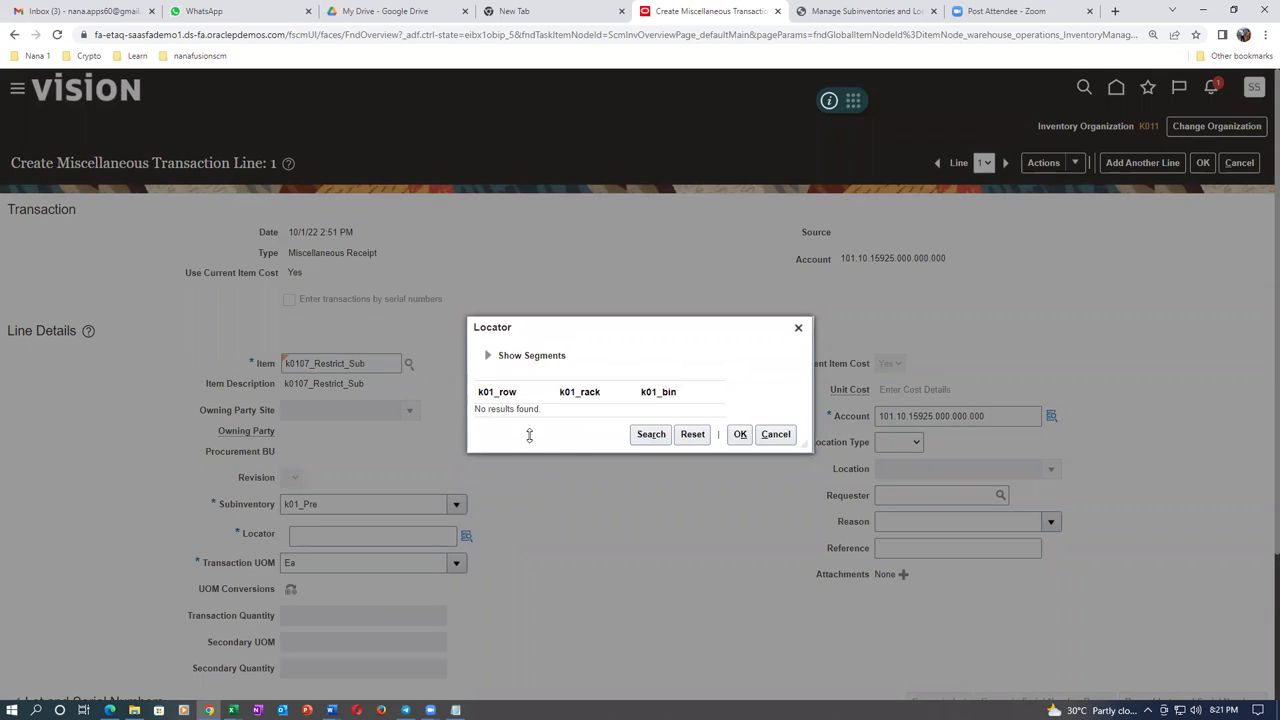
Step: Switch to the Manage Subinventories page and open the item locators for k0107_Restrict_Sub in subinventory k01_Pre
click(857, 11)
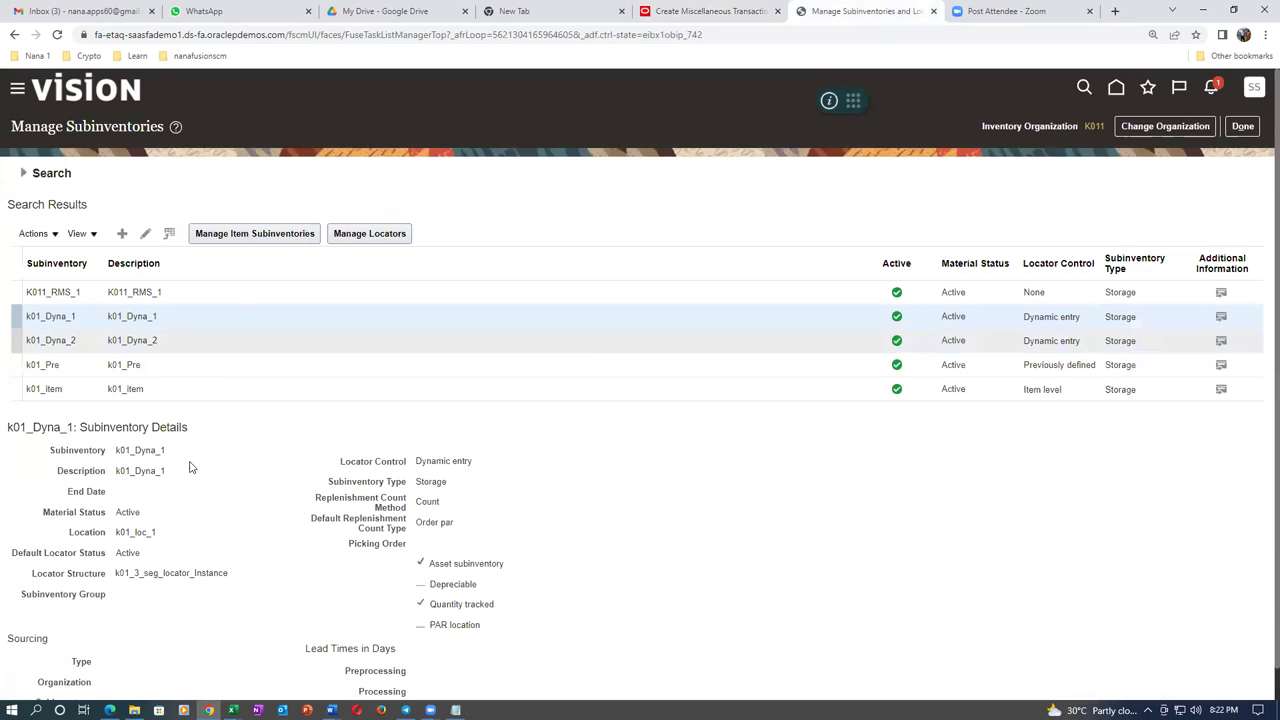
click(18, 364)
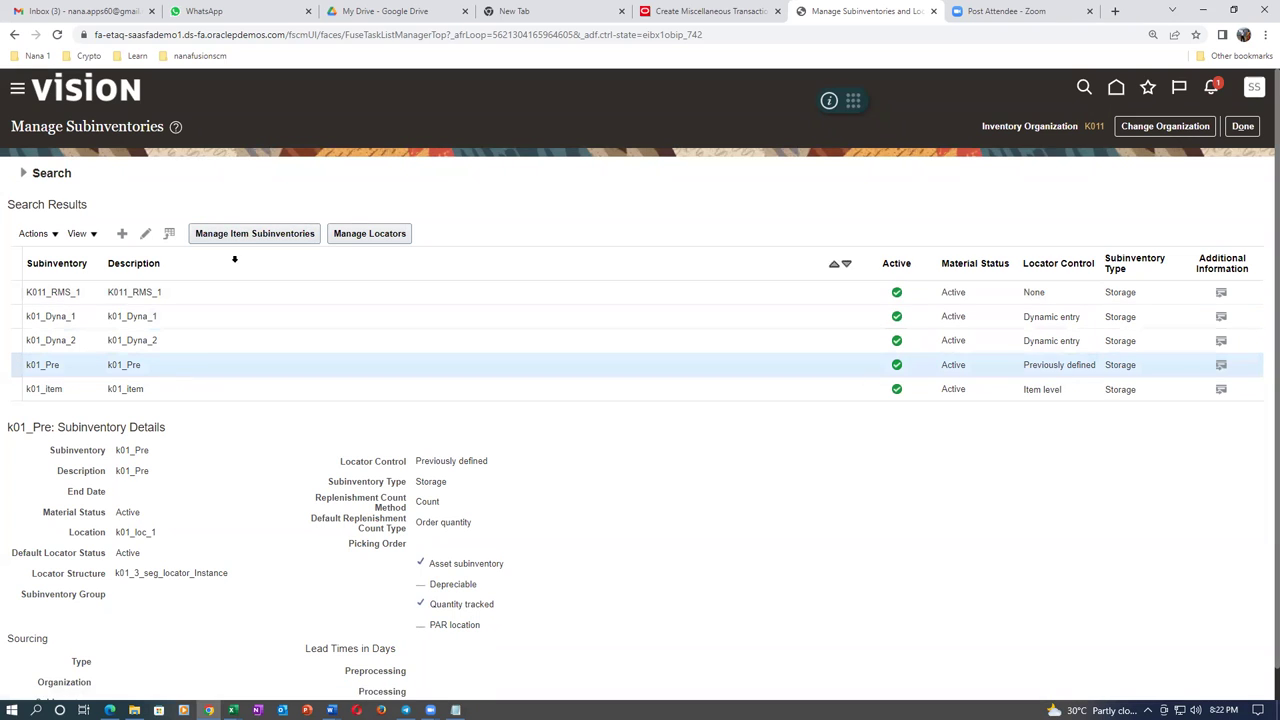
click(245, 236)
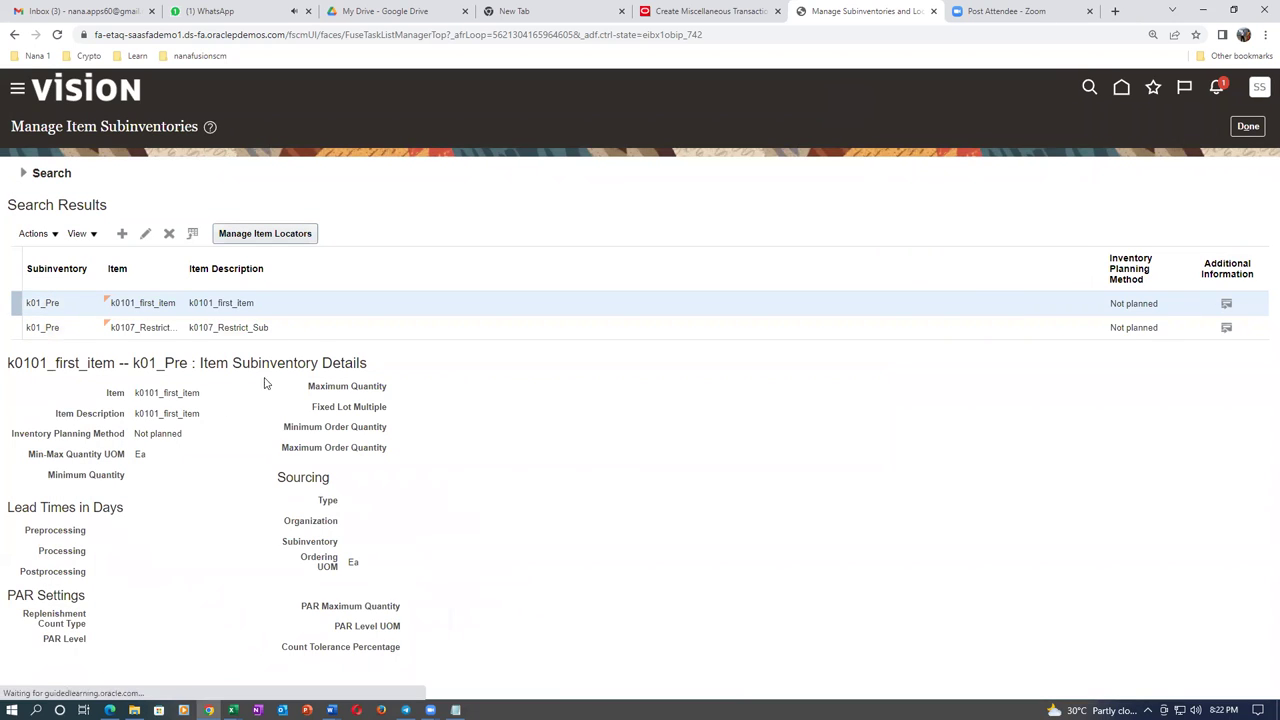
click(303, 329)
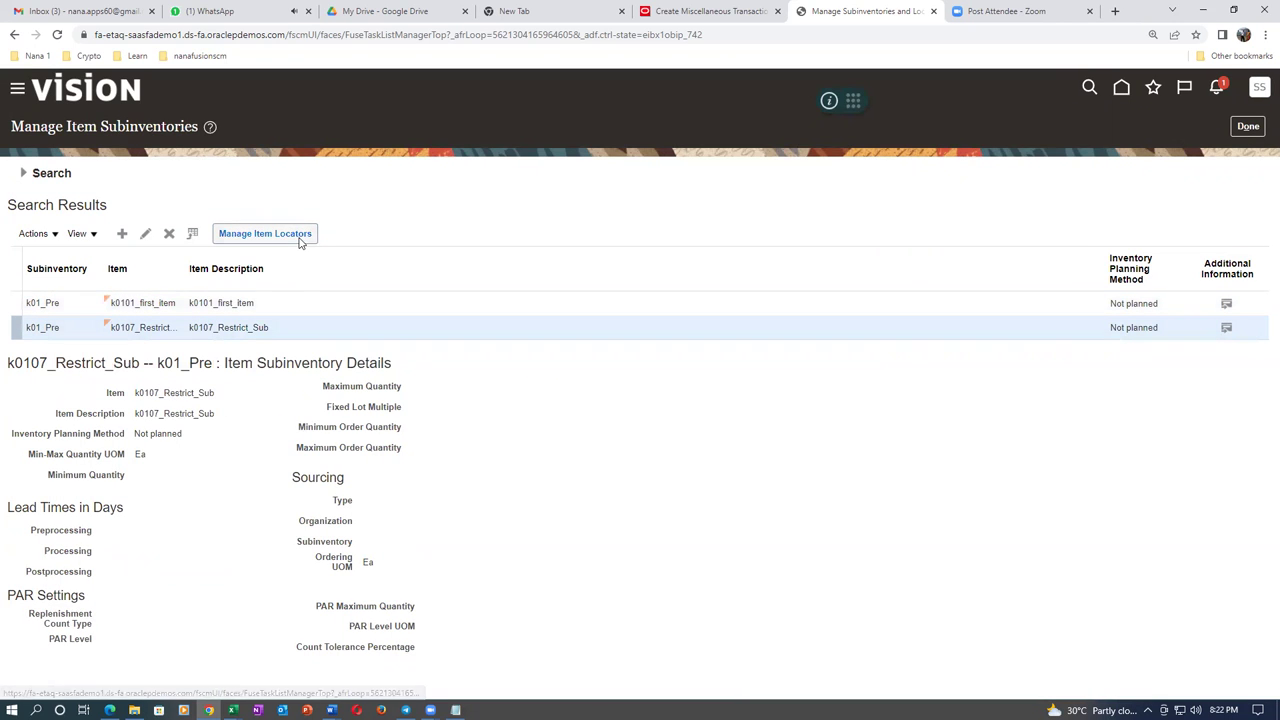
click(1248, 126)
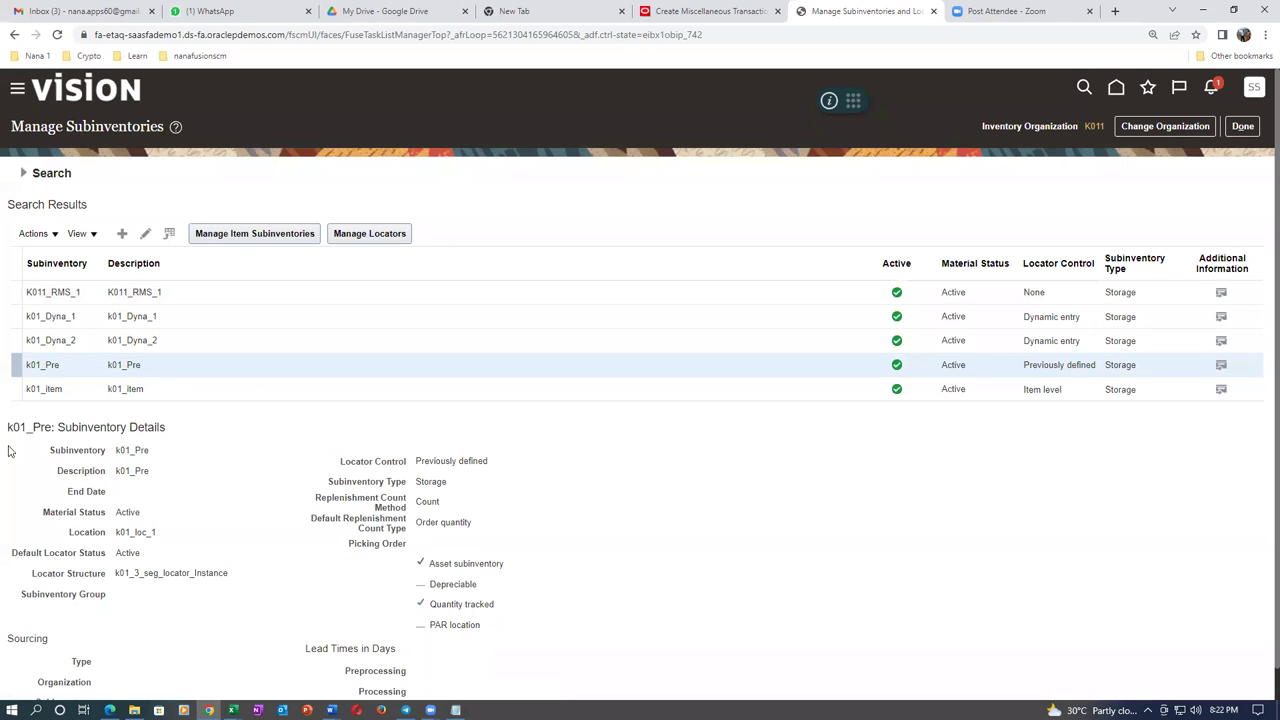
click(274, 236)
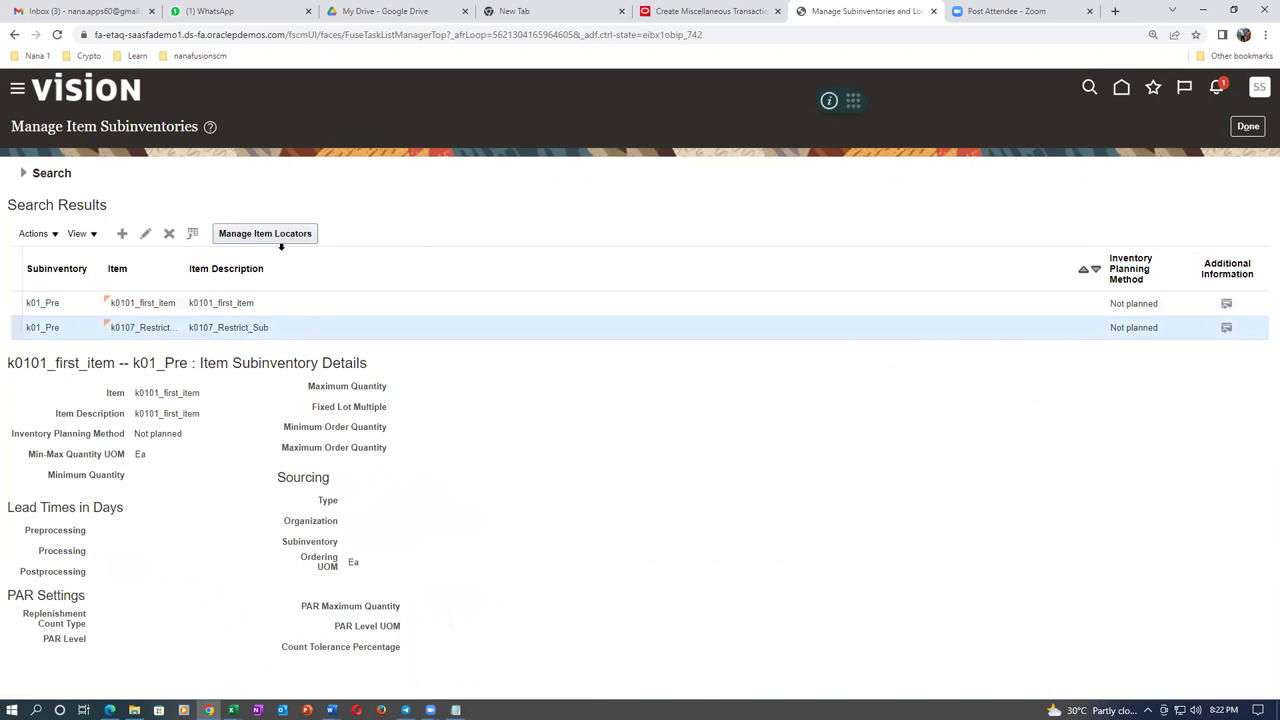
click(286, 236)
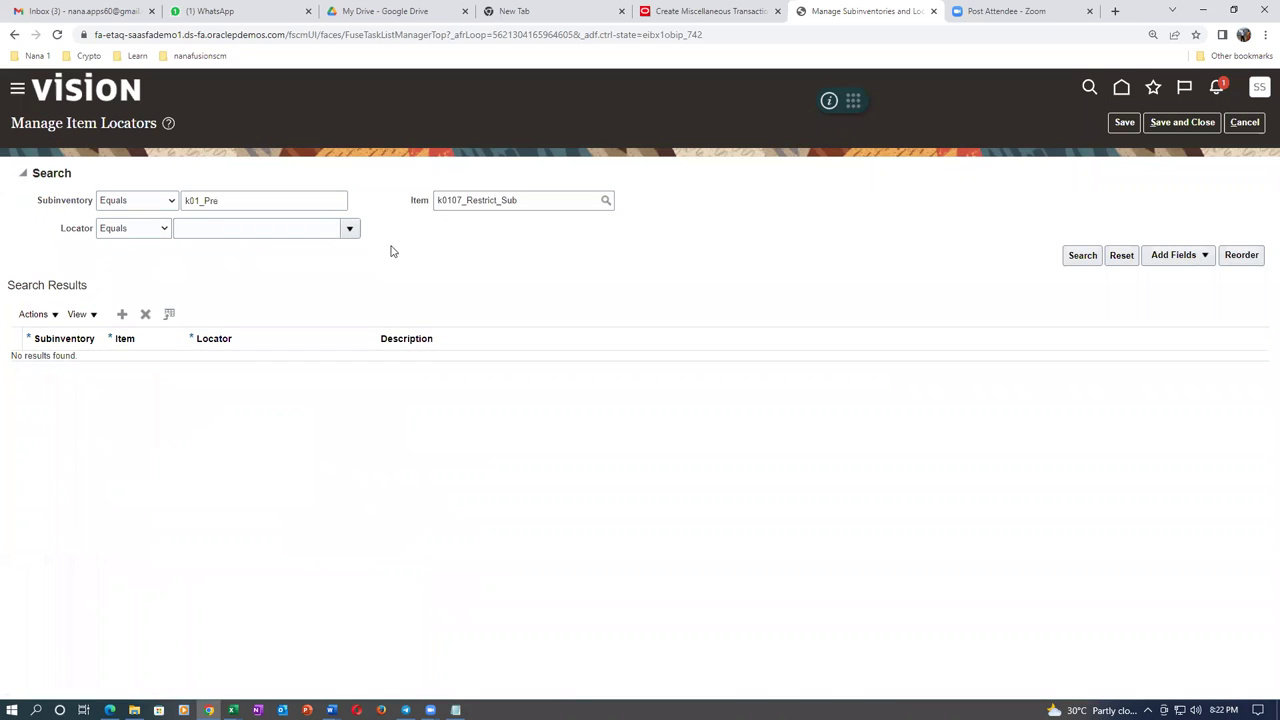
Step: Assign locator 11*11*11 to k0107_Restrict_Sub in k01_Pre, save and close, and return to the miscellaneous transaction line
click(122, 314)
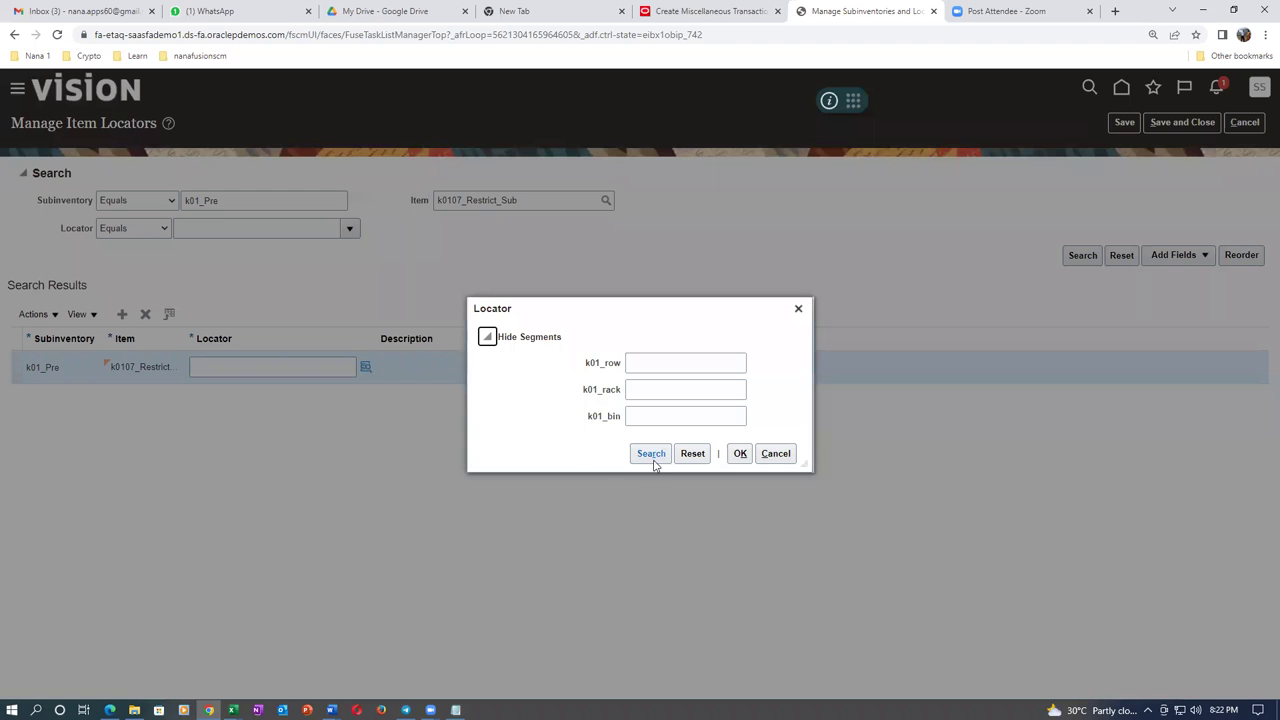
click(659, 459)
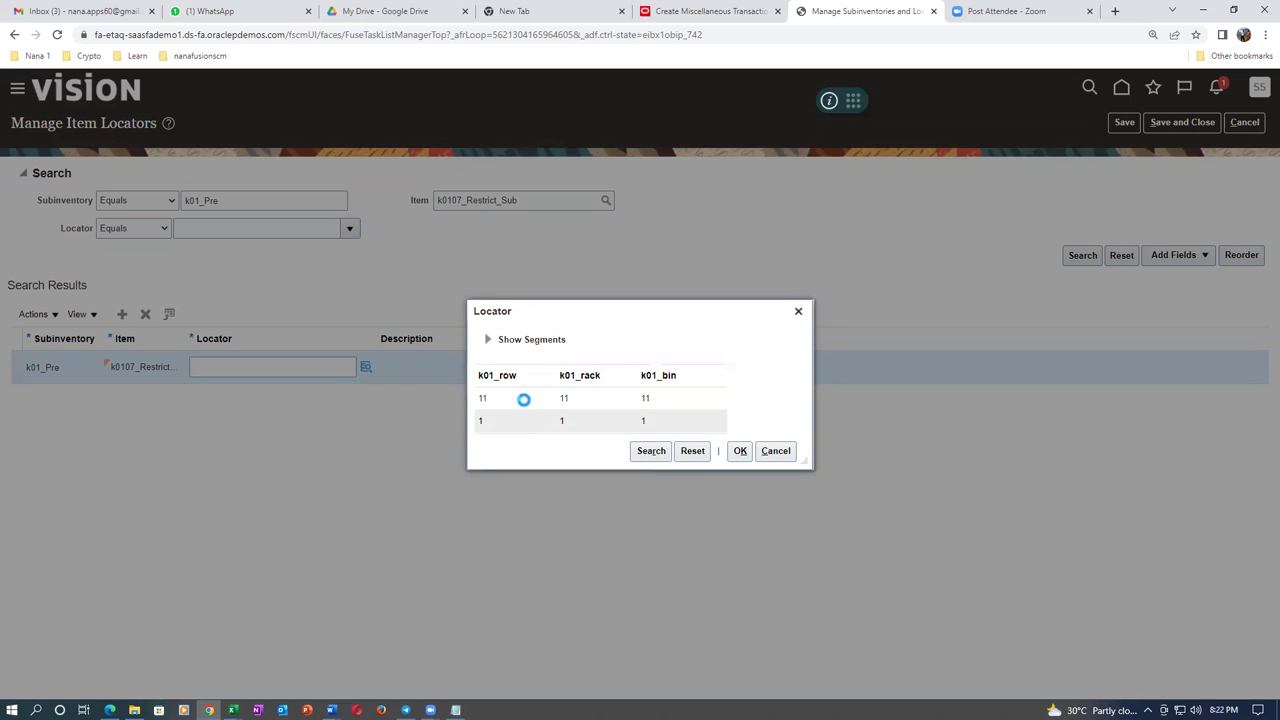
click(516, 400)
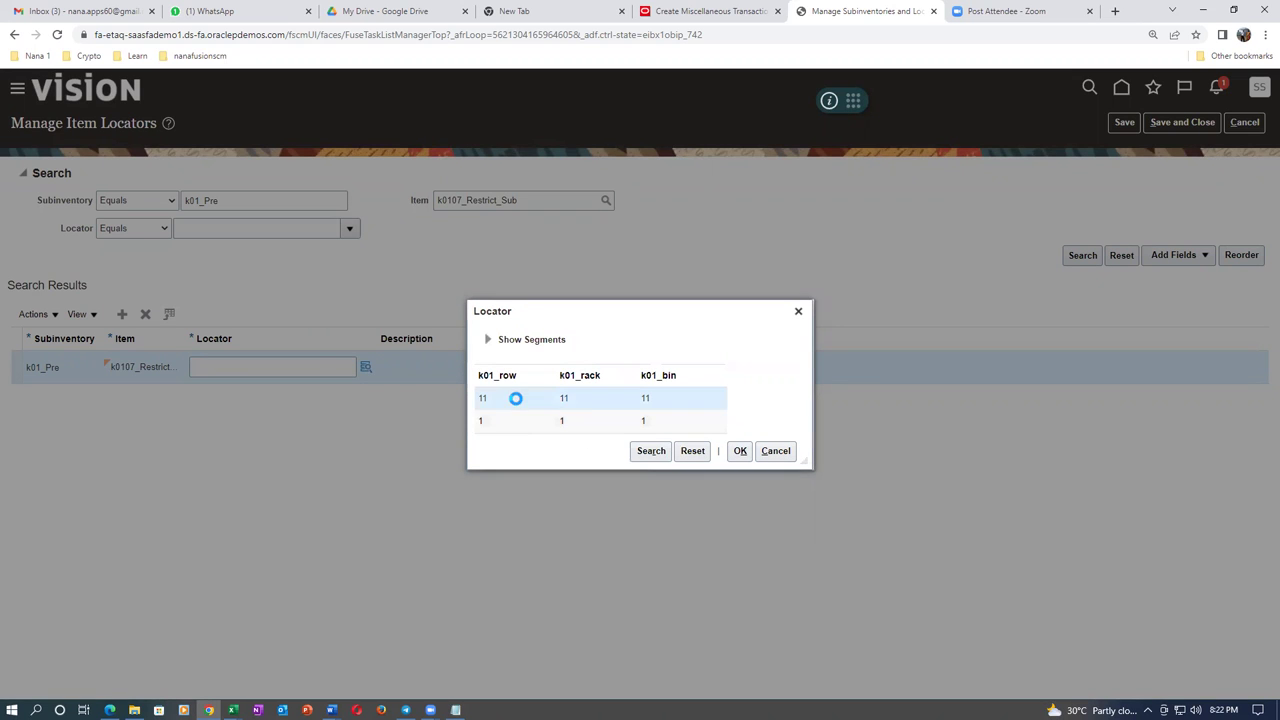
click(739, 455)
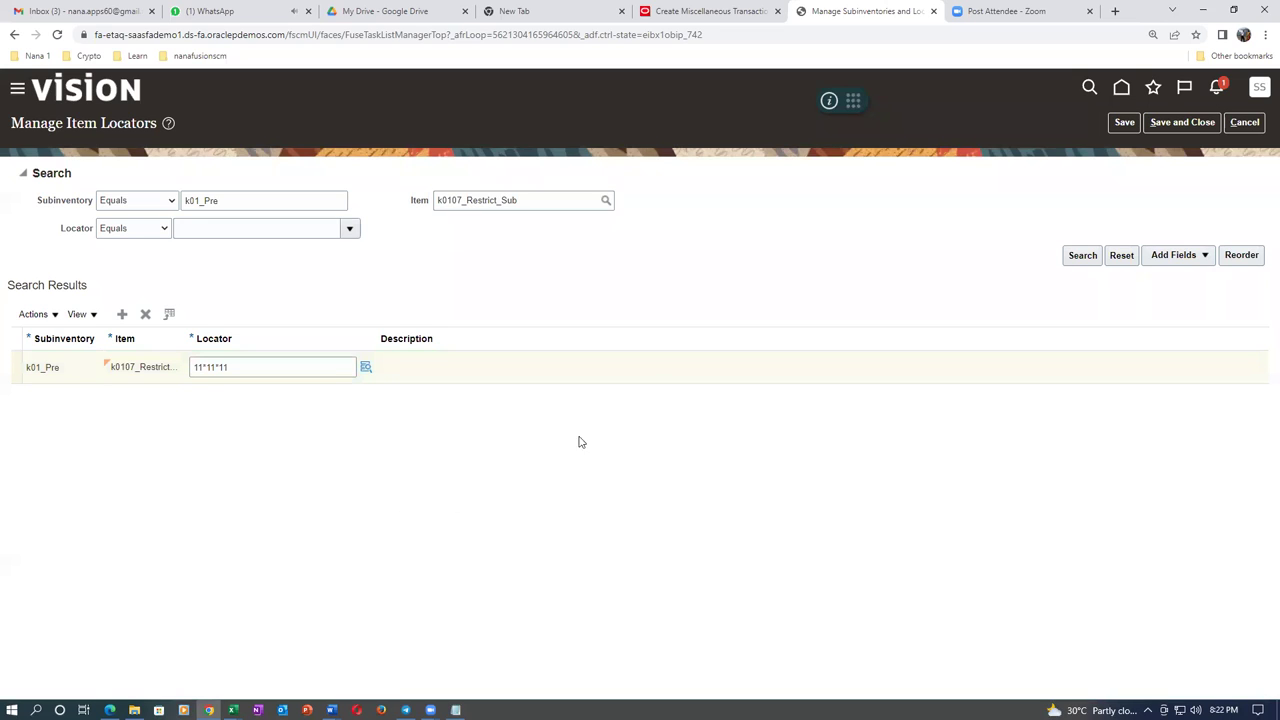
click(1182, 124)
click(705, 11)
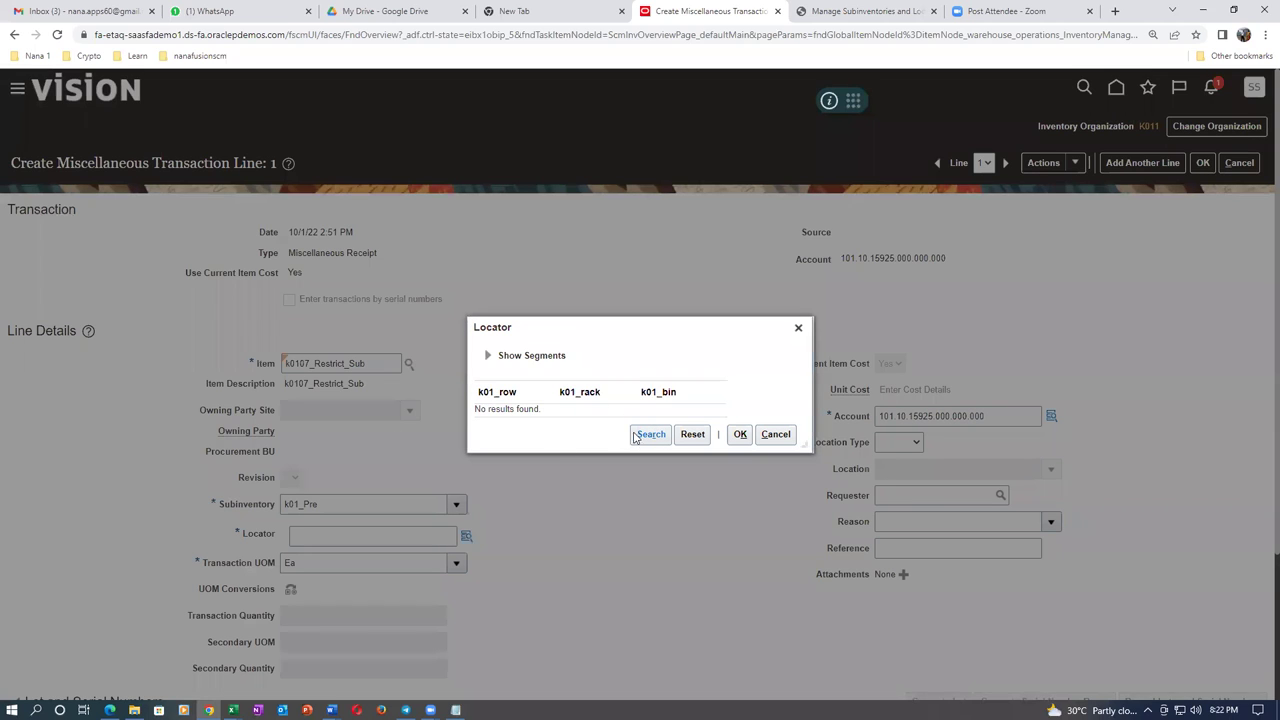
Step: Search for the item's locators, assign locator 11*11*11 to the receipt line, and set its transaction quantity to 20
click(487, 356)
click(650, 475)
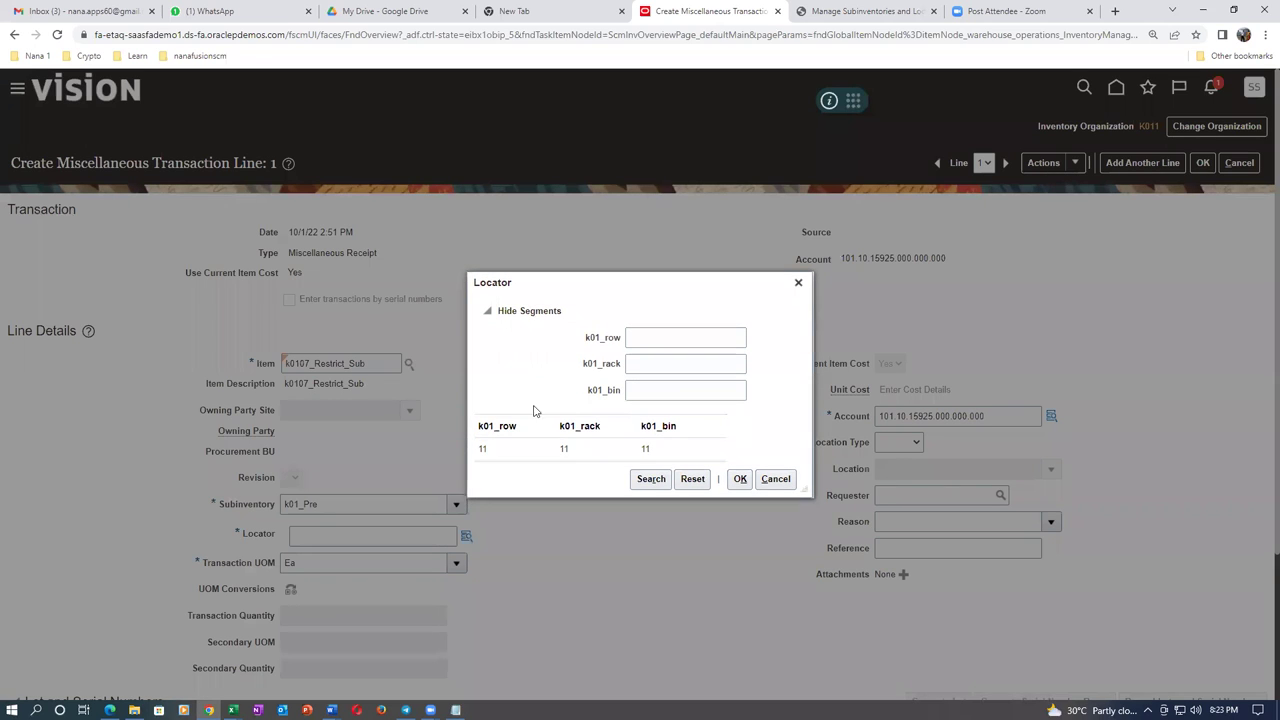
click(740, 478)
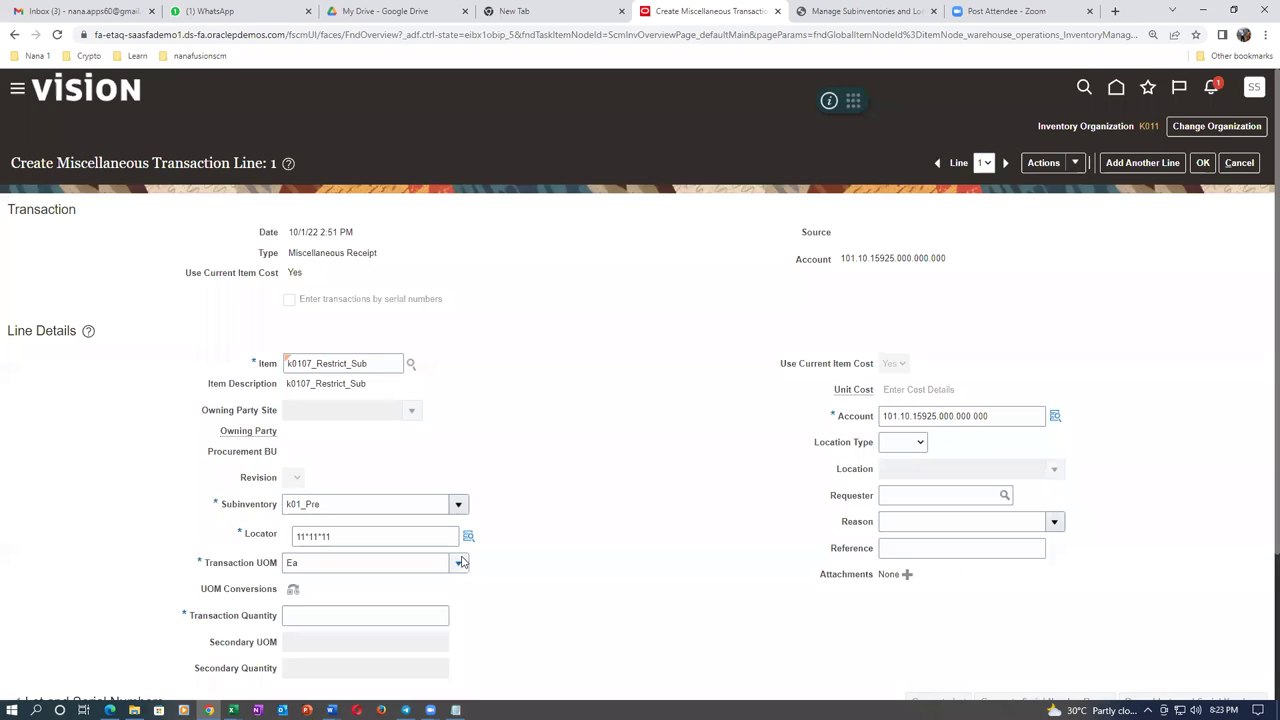
scroll(450, 556, down, 2)
click(350, 424)
text(20)
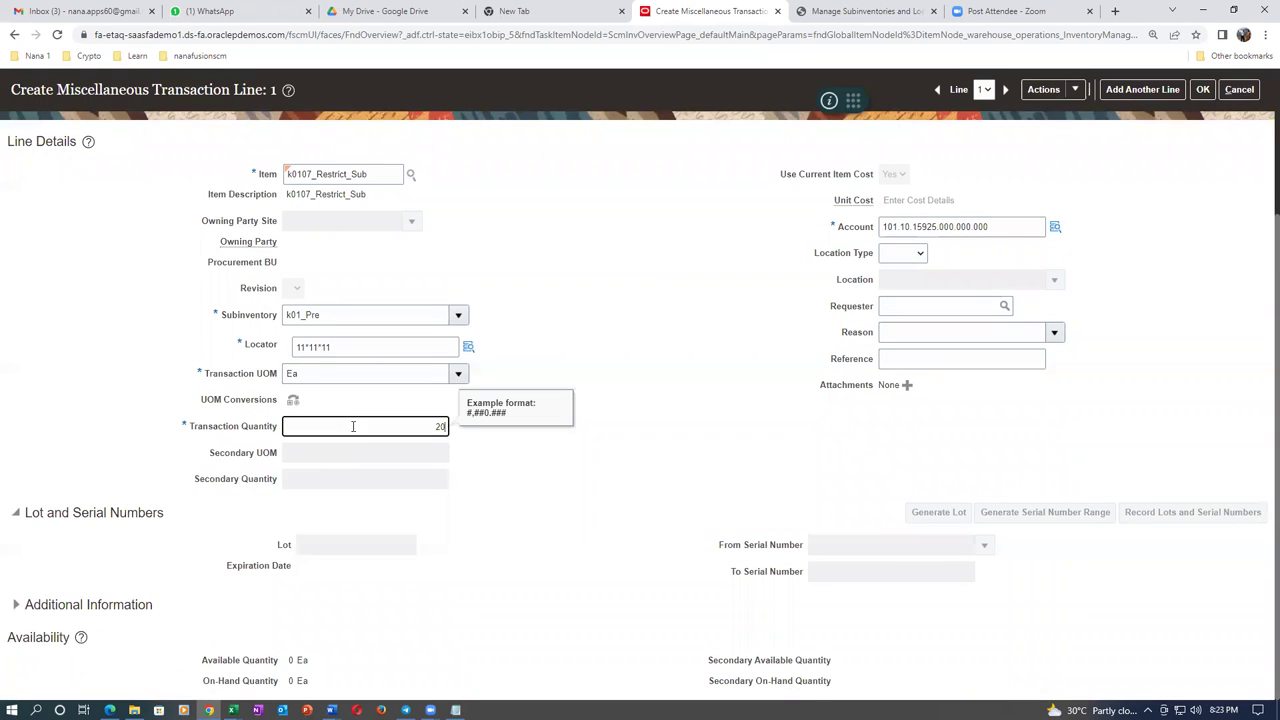
key(Tab)
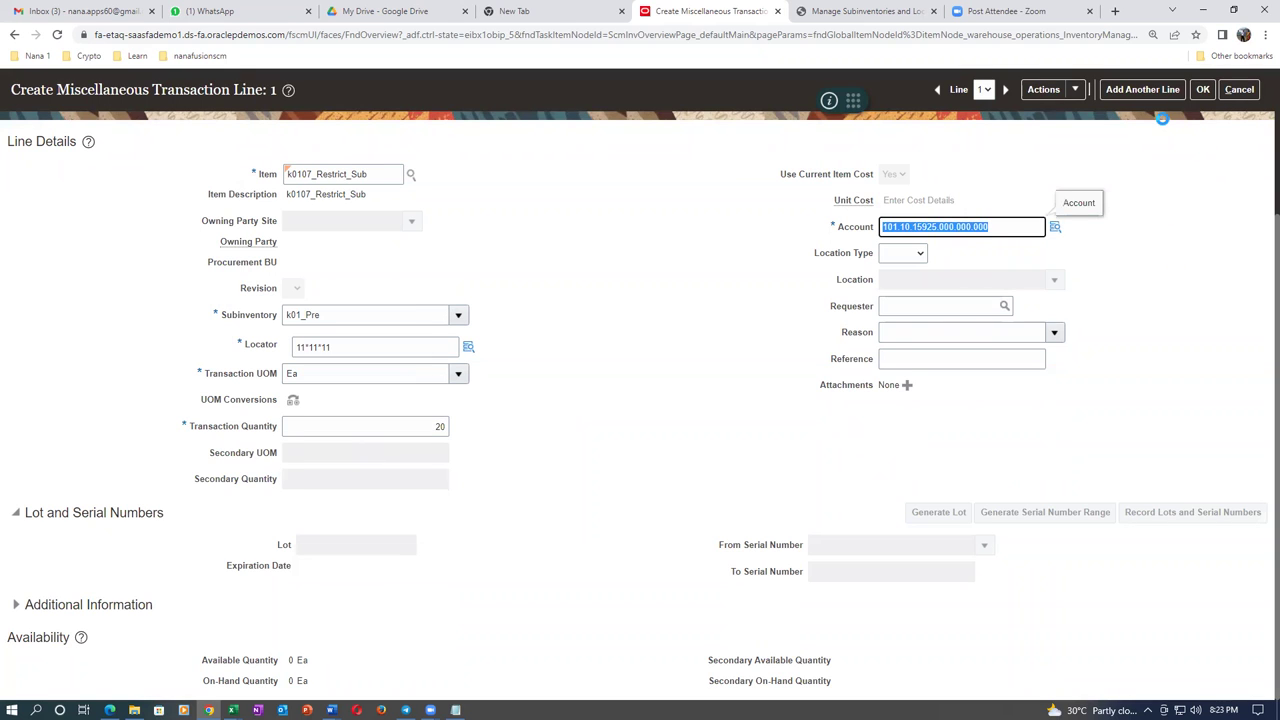
Step: Accept the completed line and submit the miscellaneous receipt, acknowledging the confirmation
click(1204, 91)
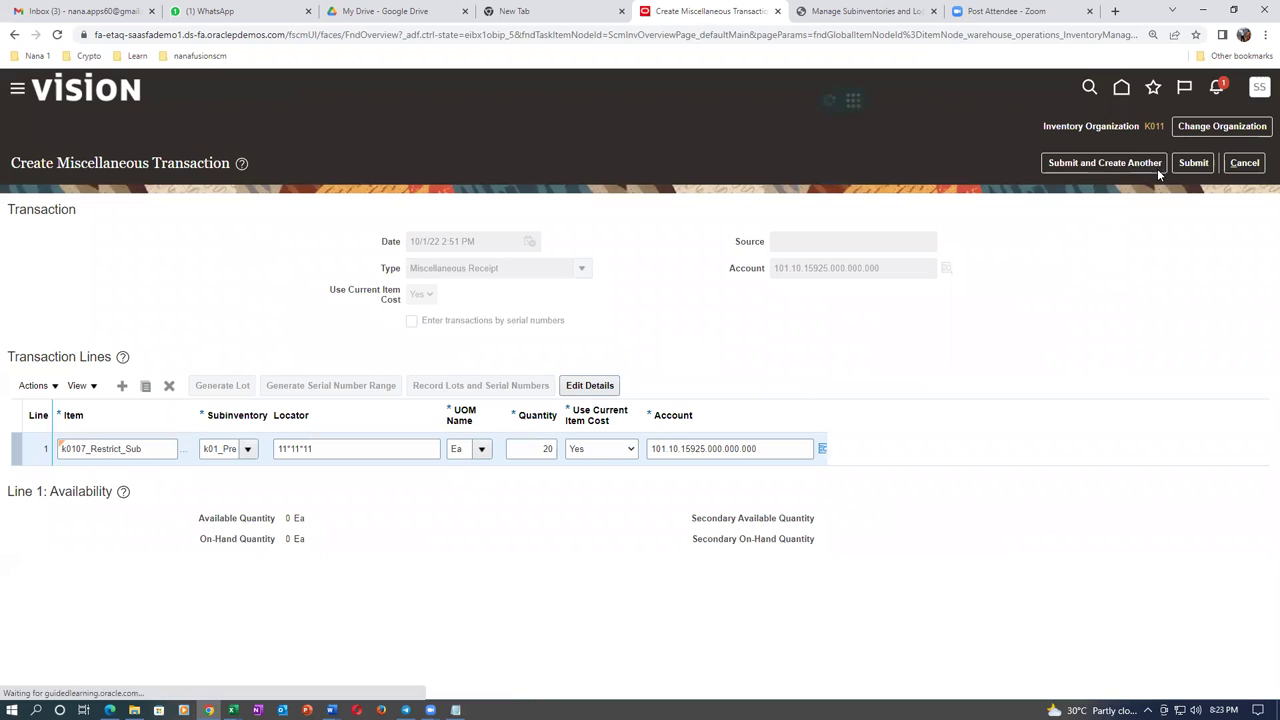
click(1205, 165)
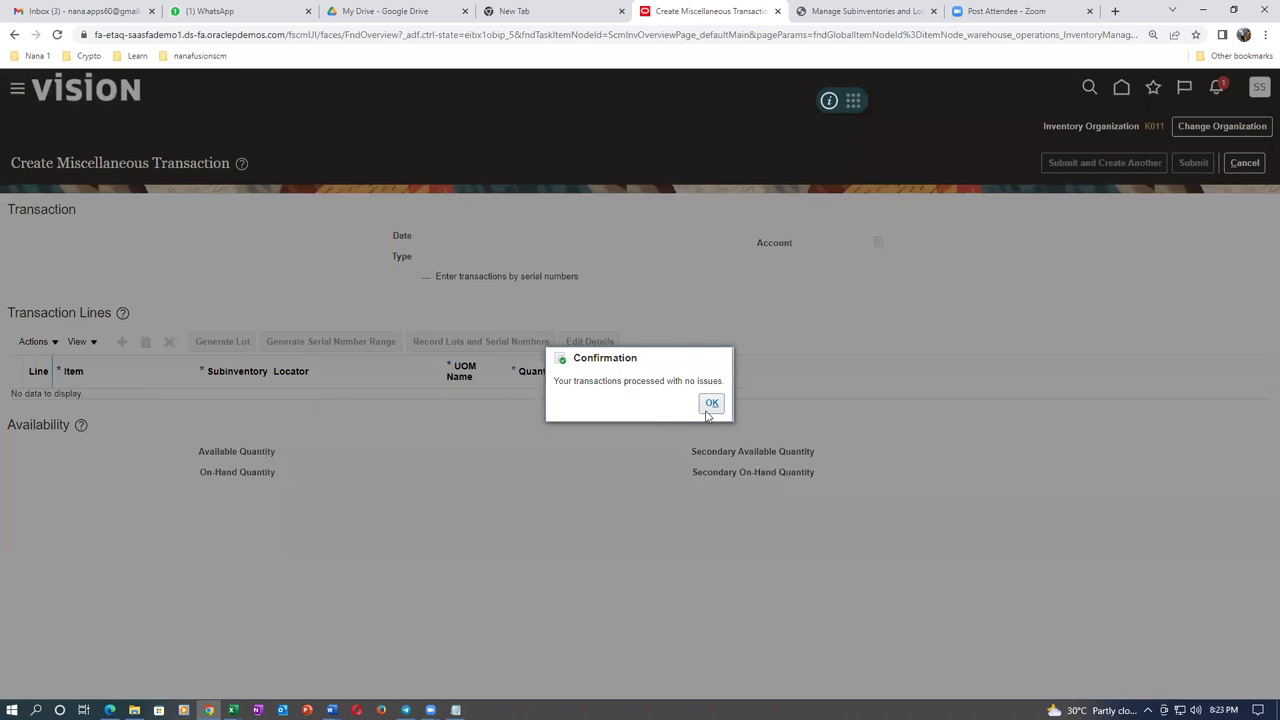
click(711, 404)
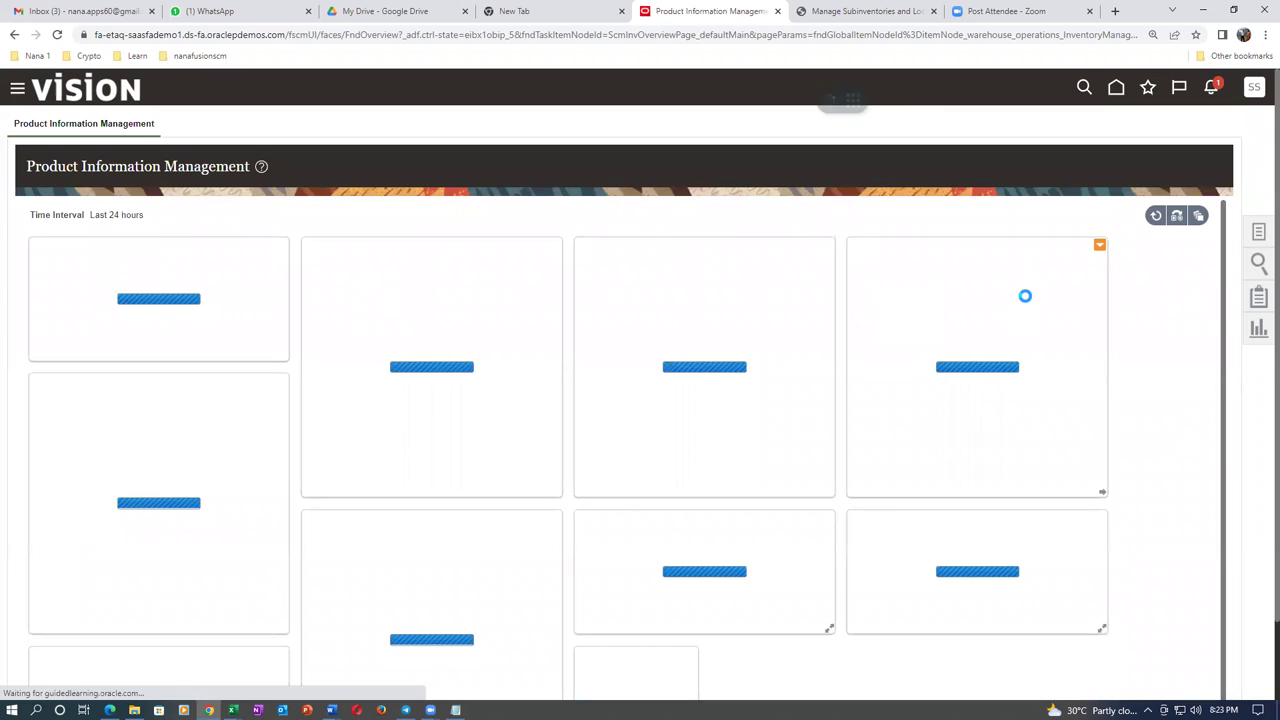
Step: Open Browse Items from Product Information Management and search for items starting with k0107
click(1252, 236)
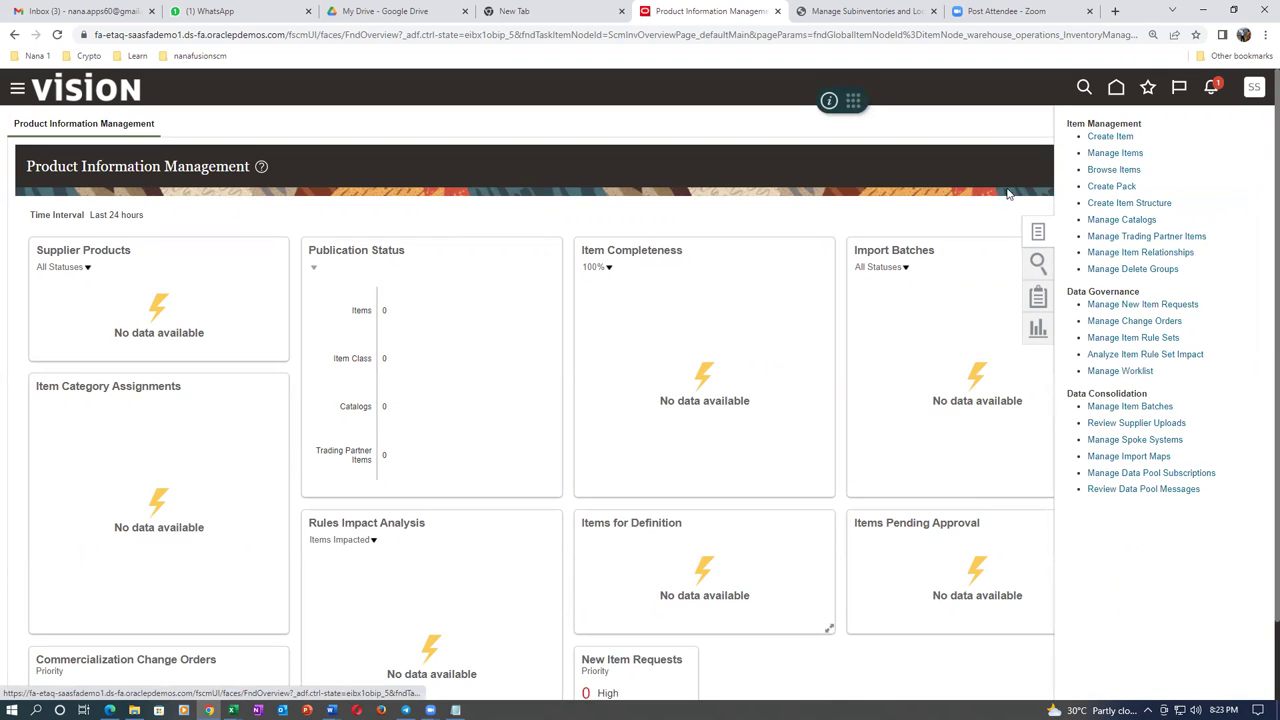
click(1038, 231)
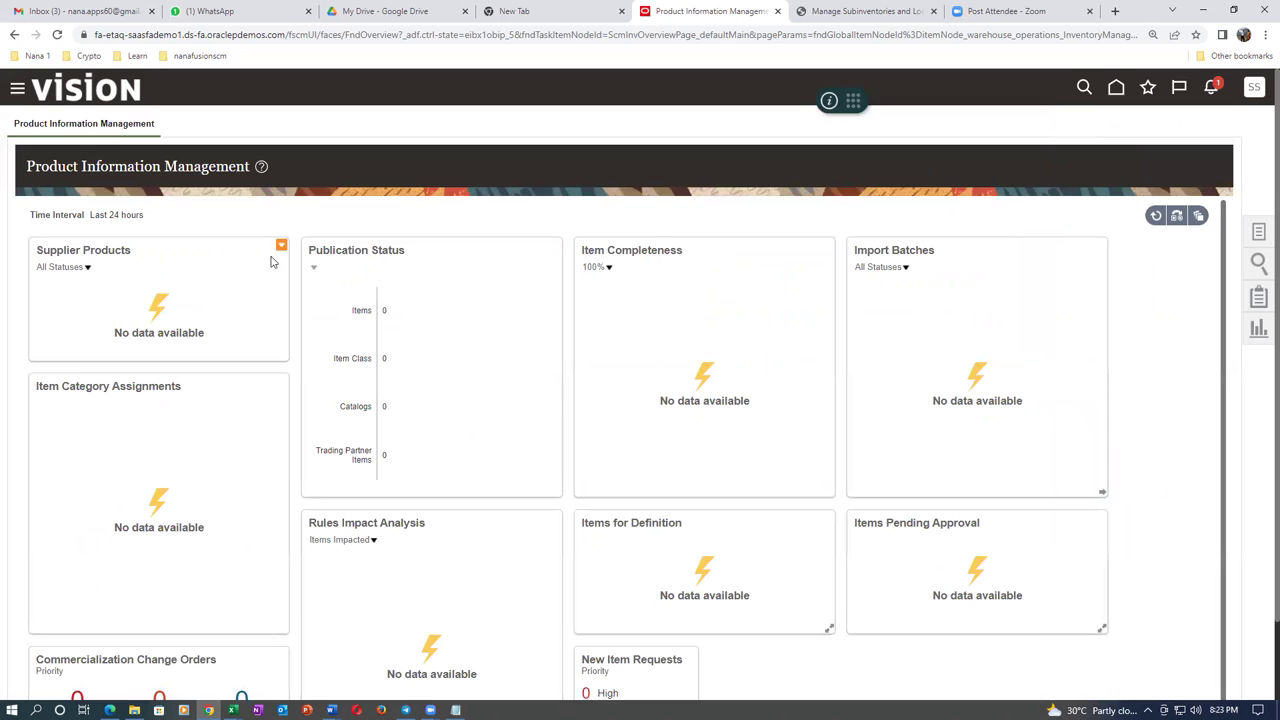
click(1260, 233)
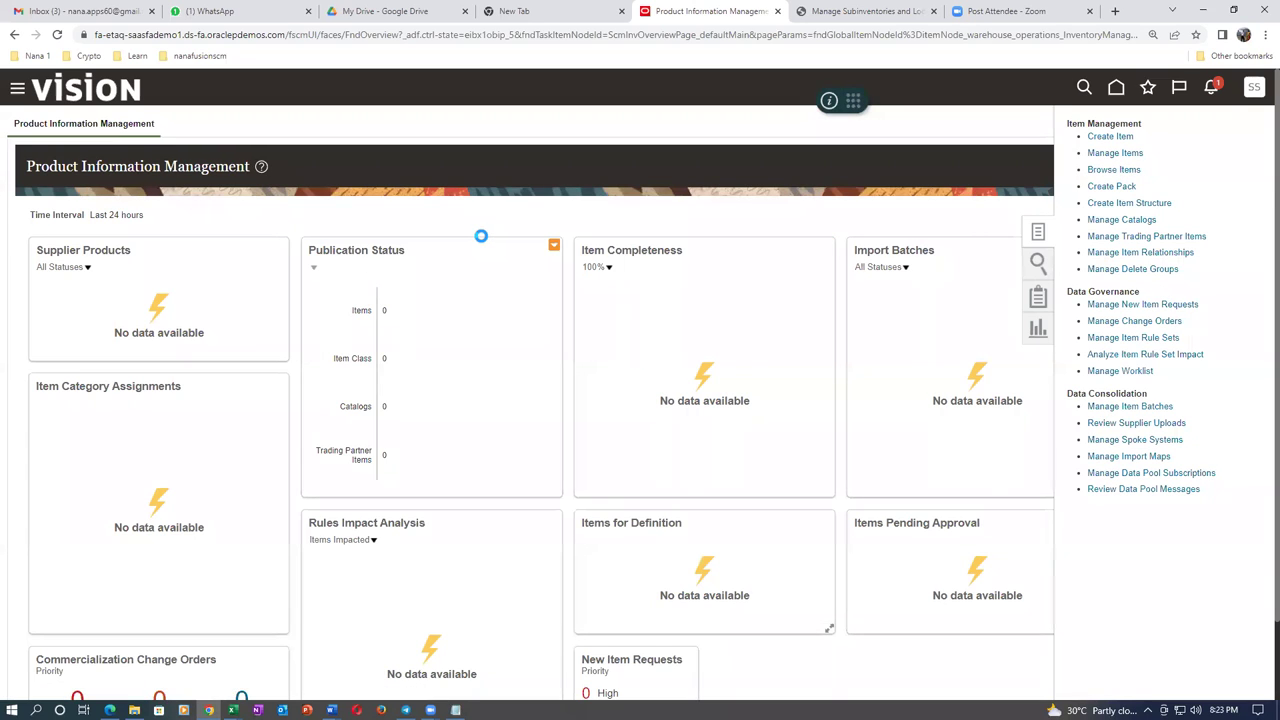
click(470, 401)
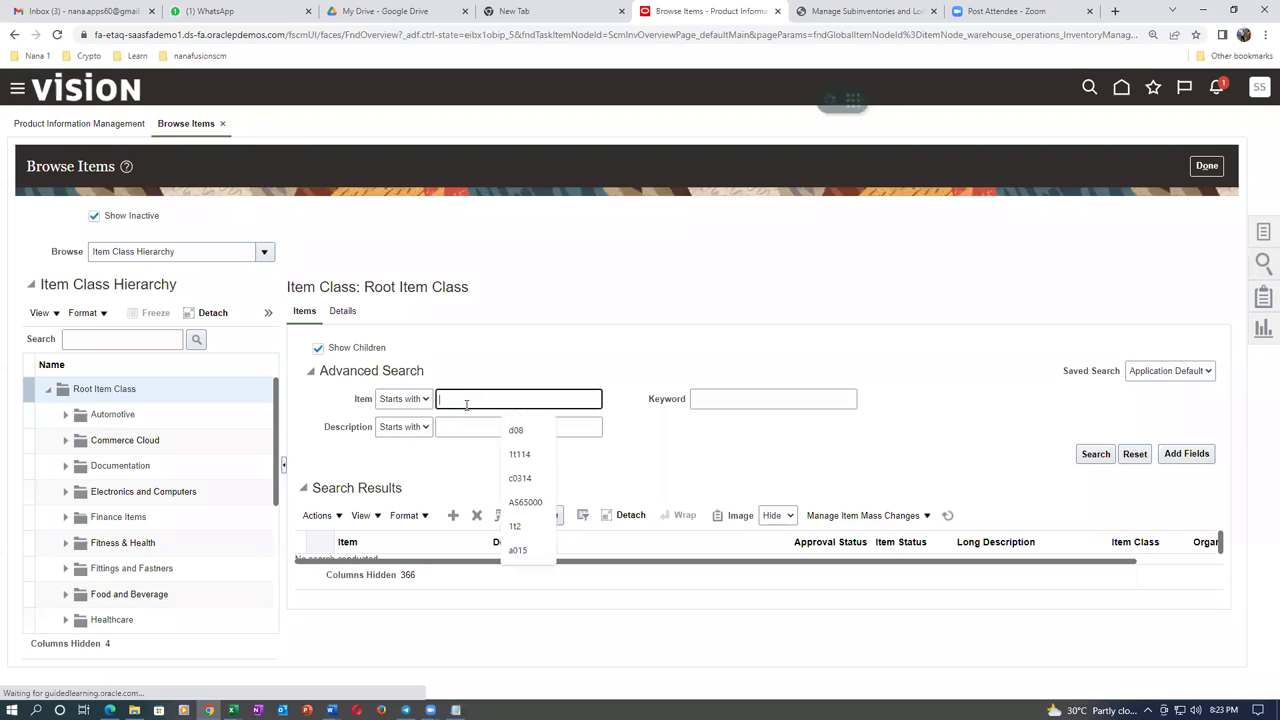
text(kb18)
key(Tab)
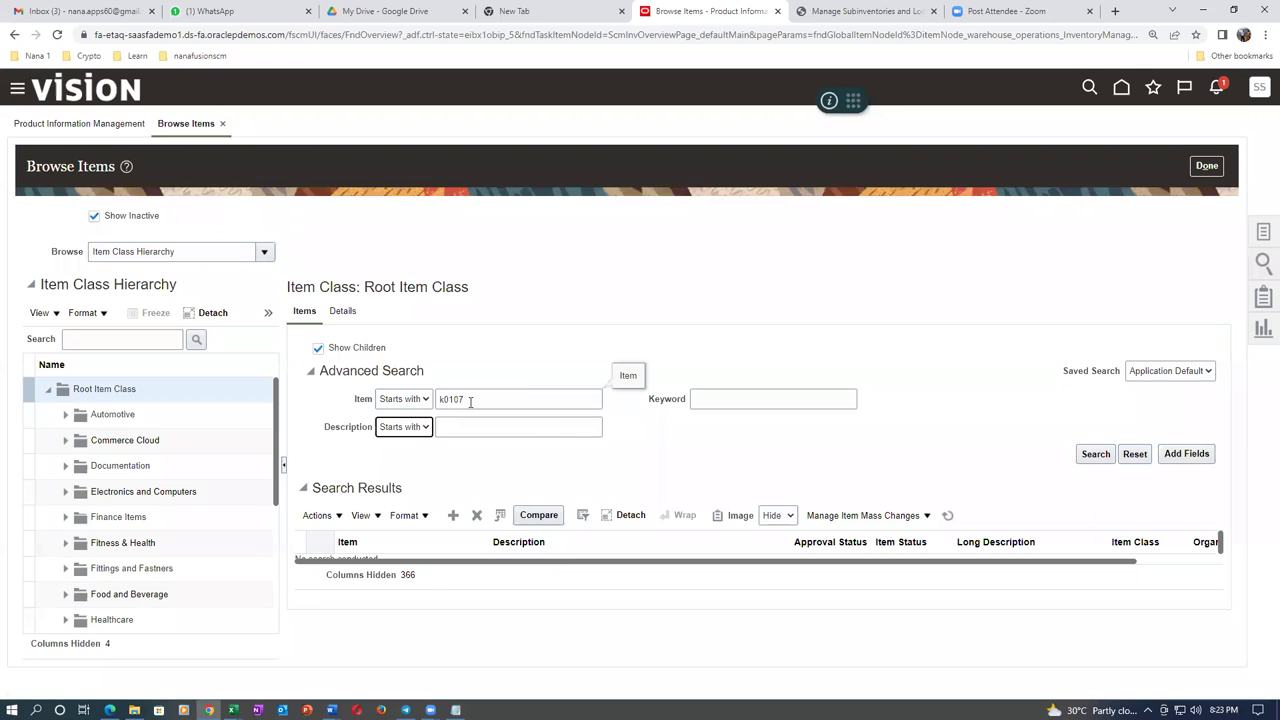
click(1095, 455)
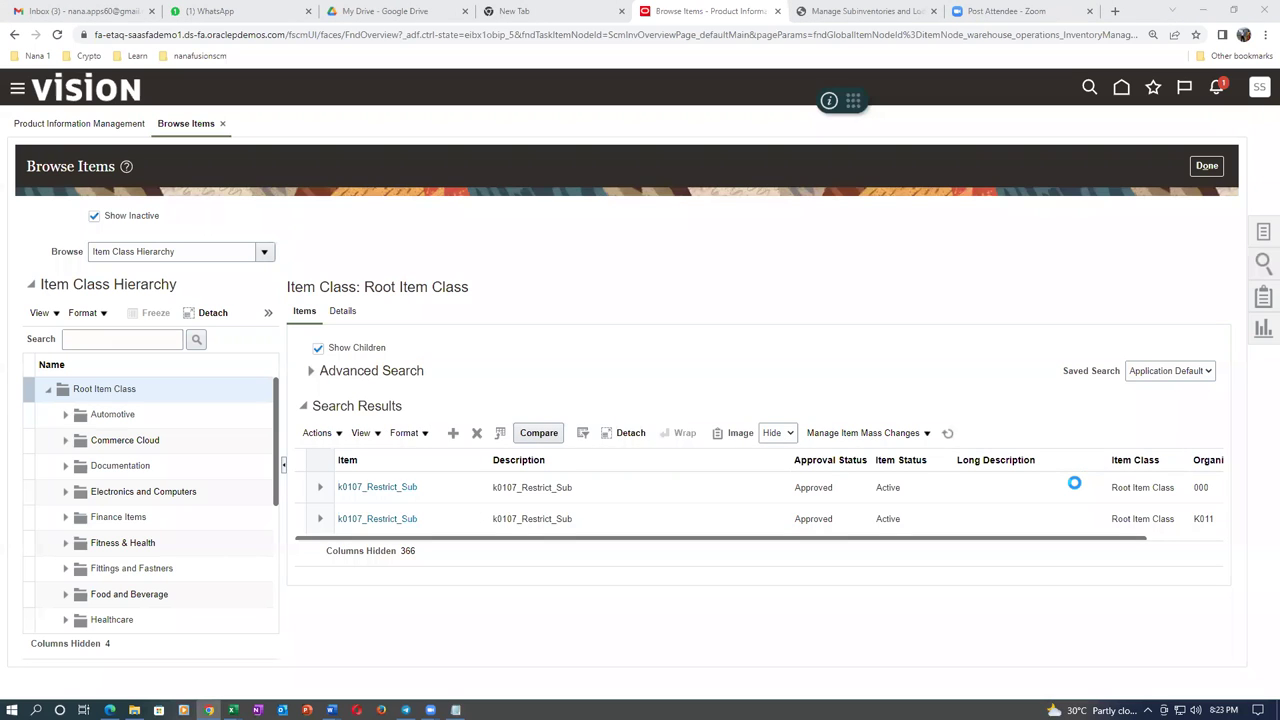
Step: Open k0107_Restrict_Sub in organization K011 and review its Inventory specifications down to the Locator settings
click(343, 521)
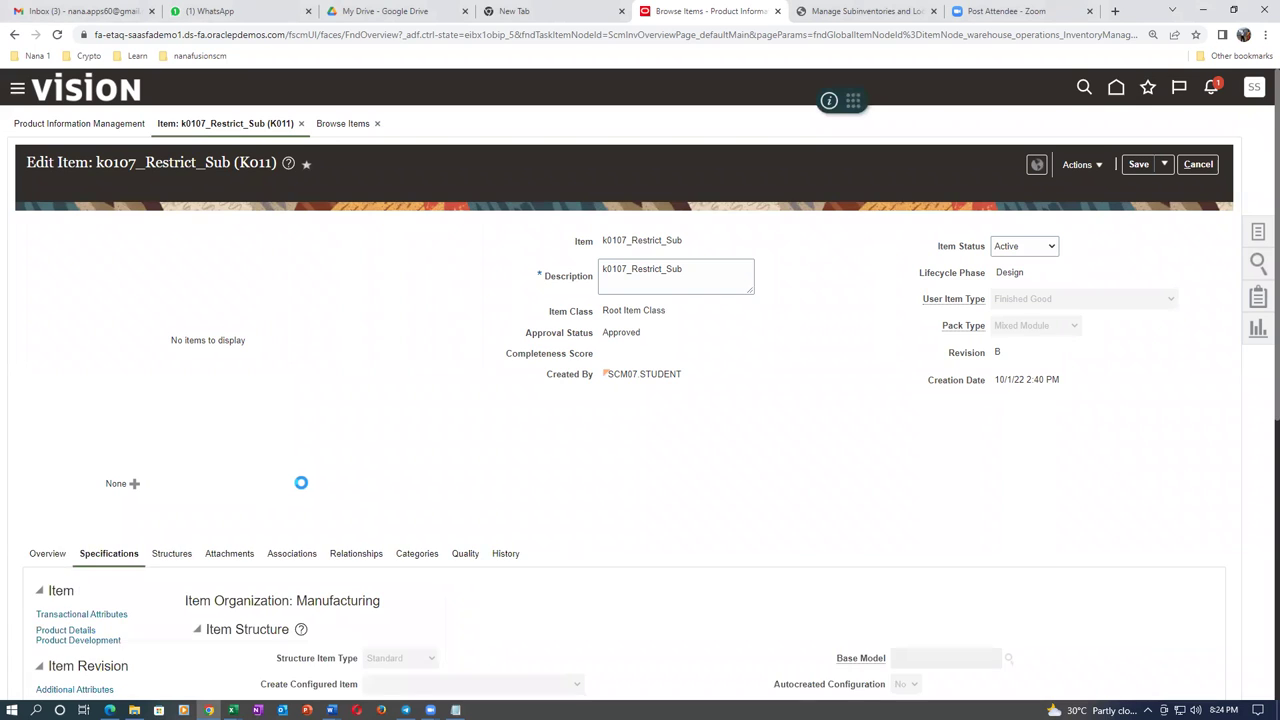
scroll(298, 479, down, 2)
scroll(302, 489, down, 5)
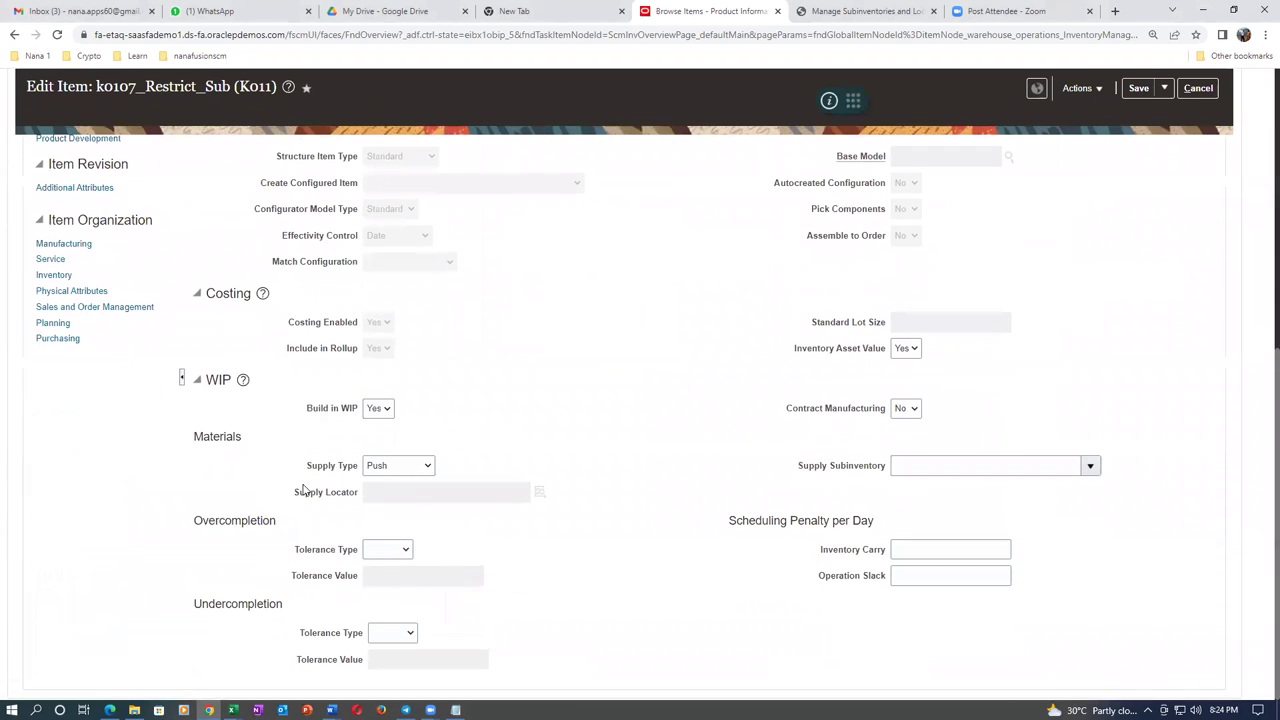
click(45, 275)
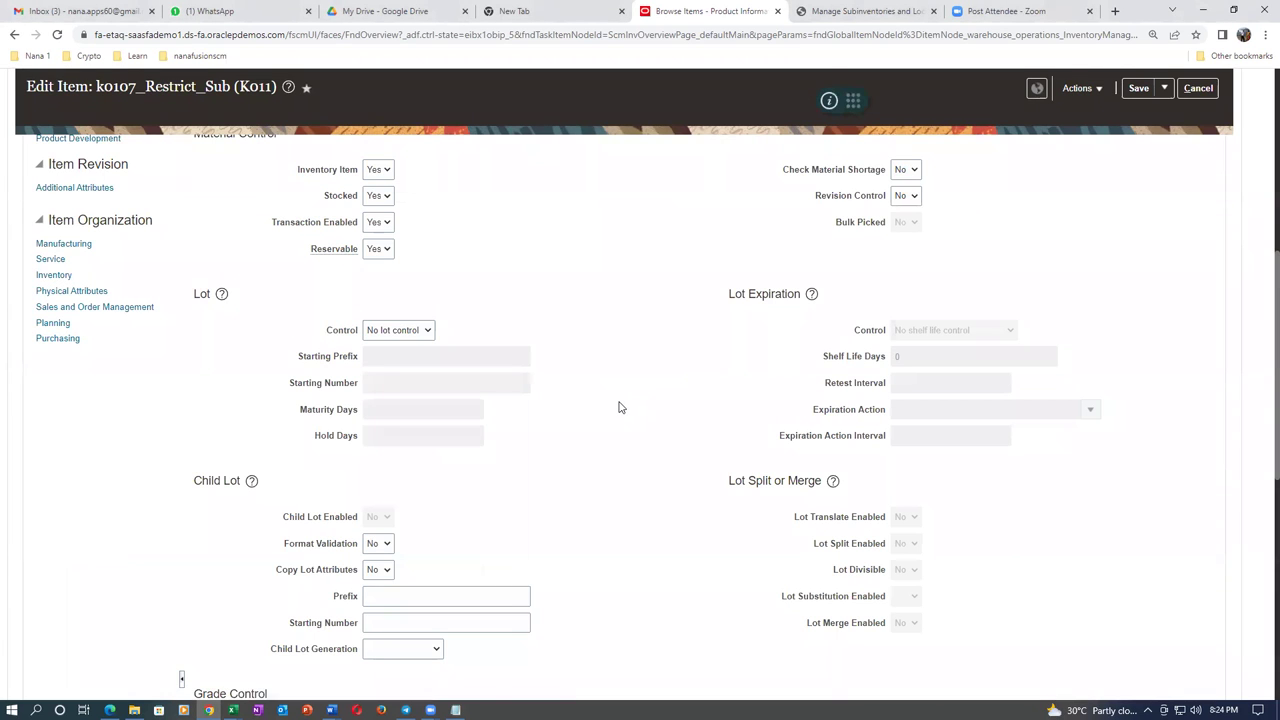
scroll(619, 407, down, 3)
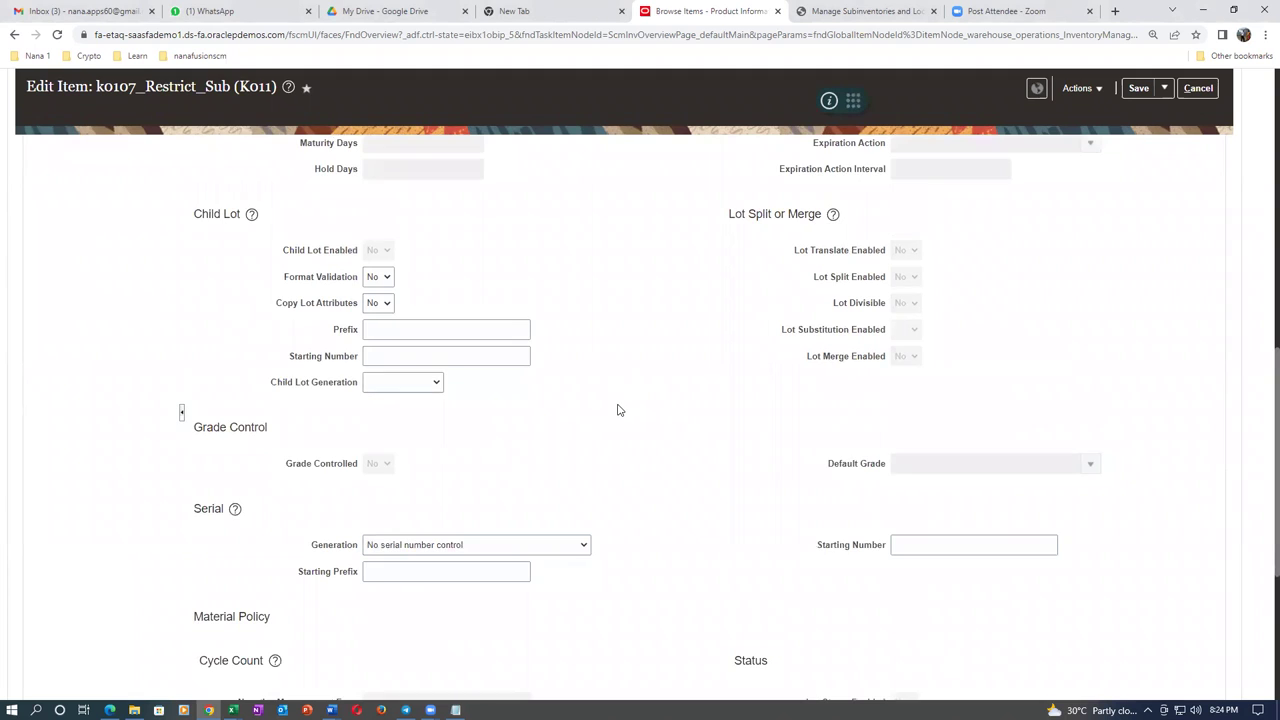
scroll(618, 410, down, 4)
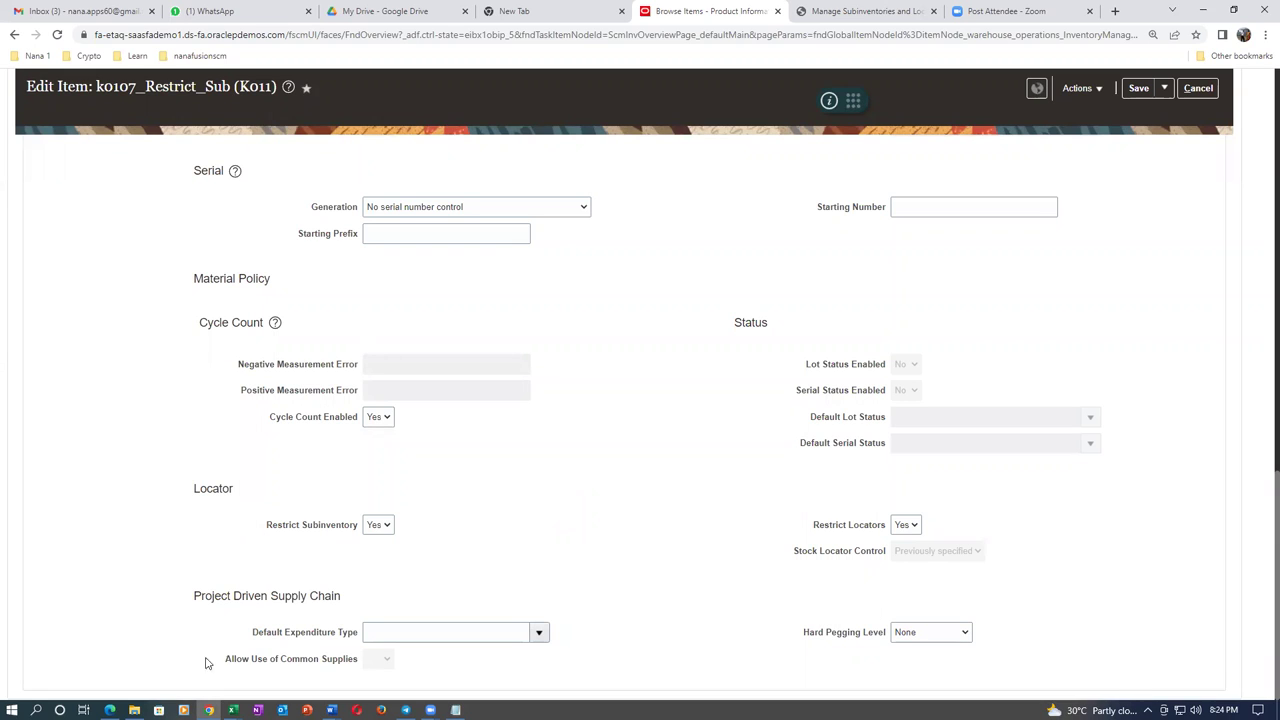
Step: Switch to Excel and create a new blank workbook
mouse_move(232, 705)
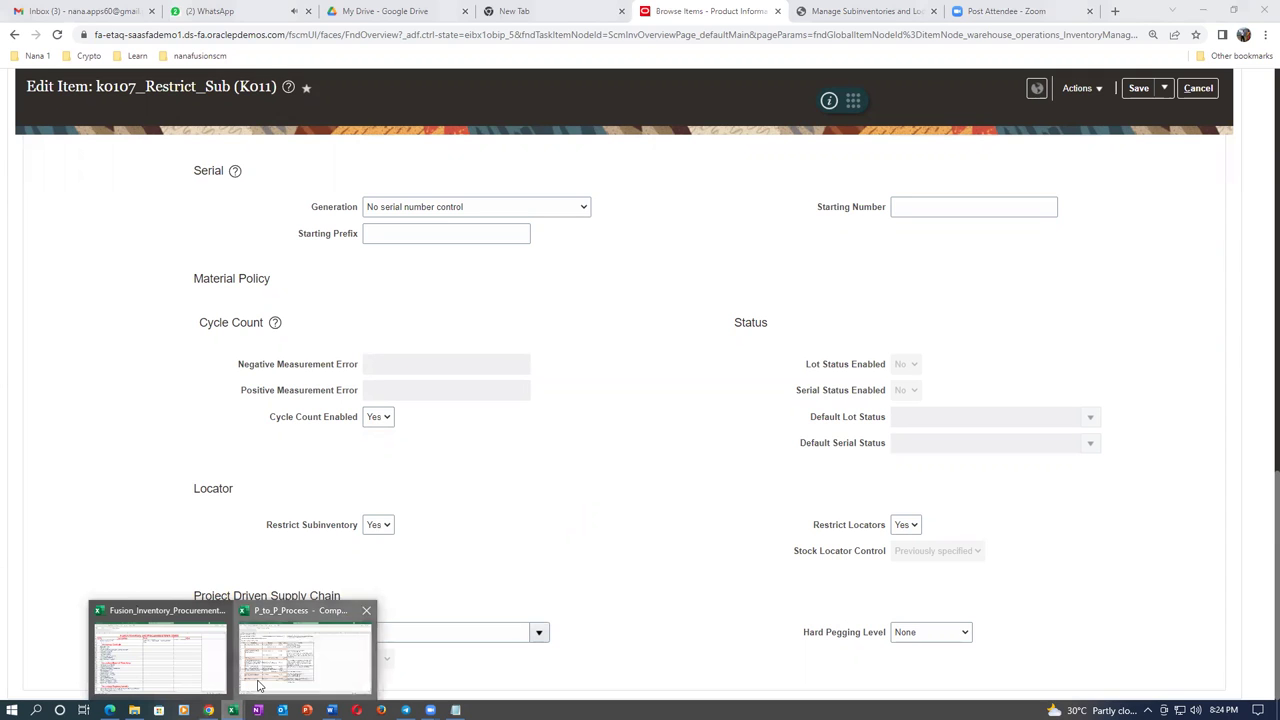
click(305, 645)
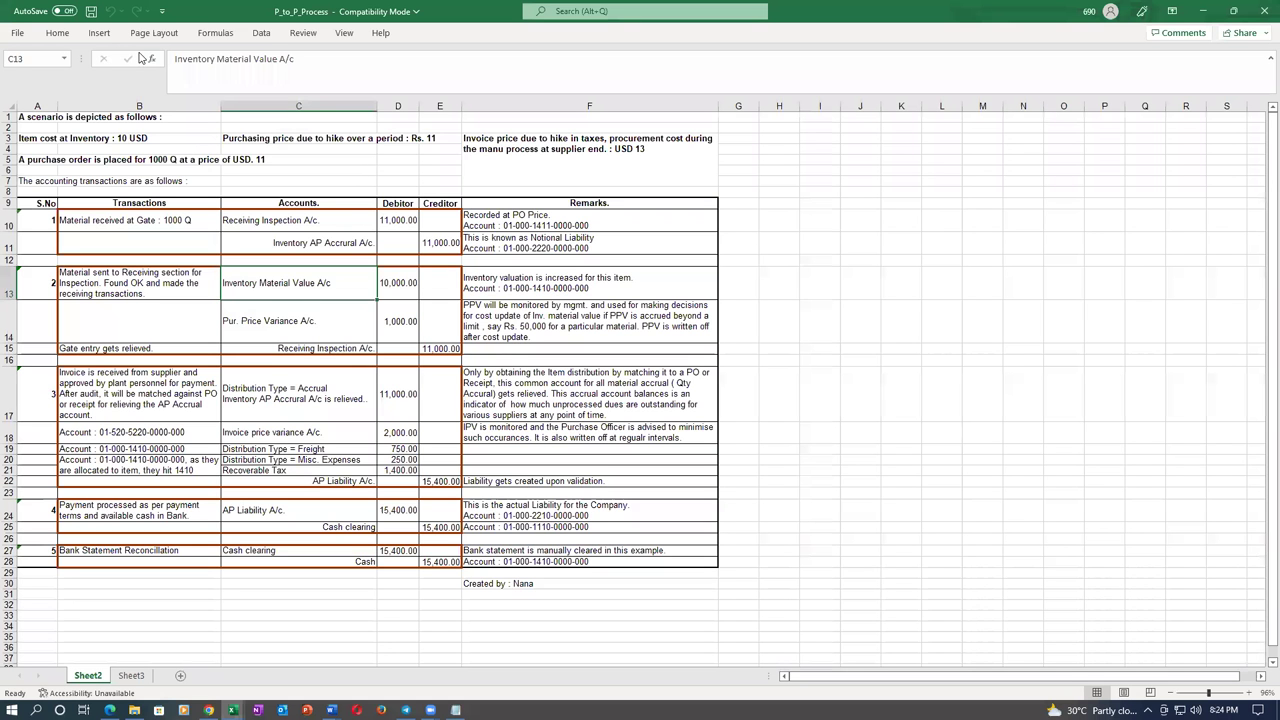
click(15, 33)
click(160, 135)
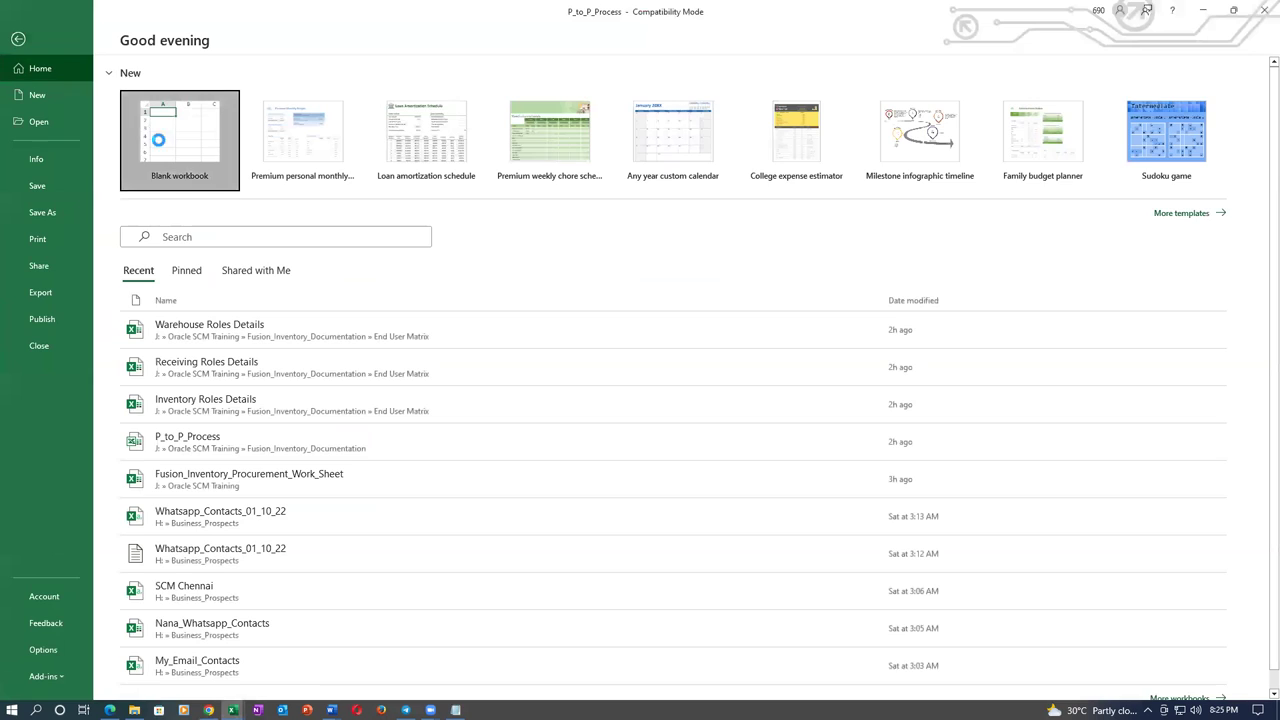
Step: Enter the heading "Serial generation" in D4, with "Org Level" in D6 and "Item Level" in D8
click(168, 163)
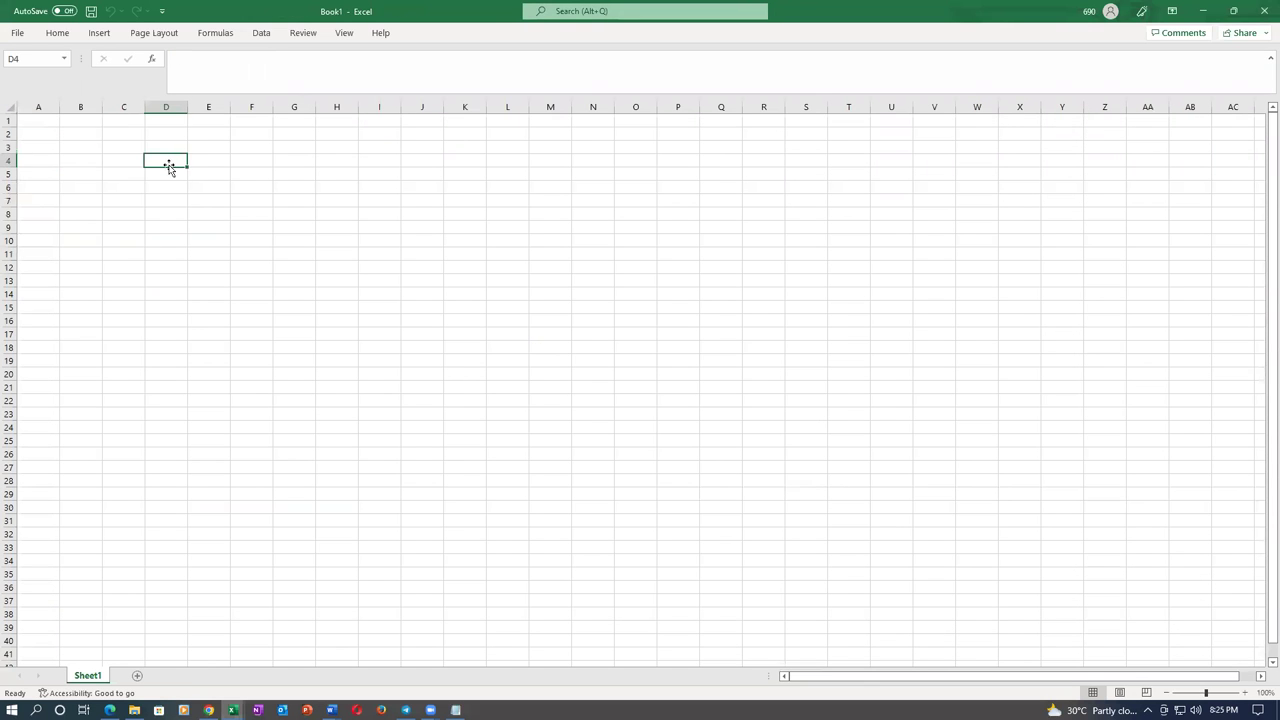
text(Serial generation)
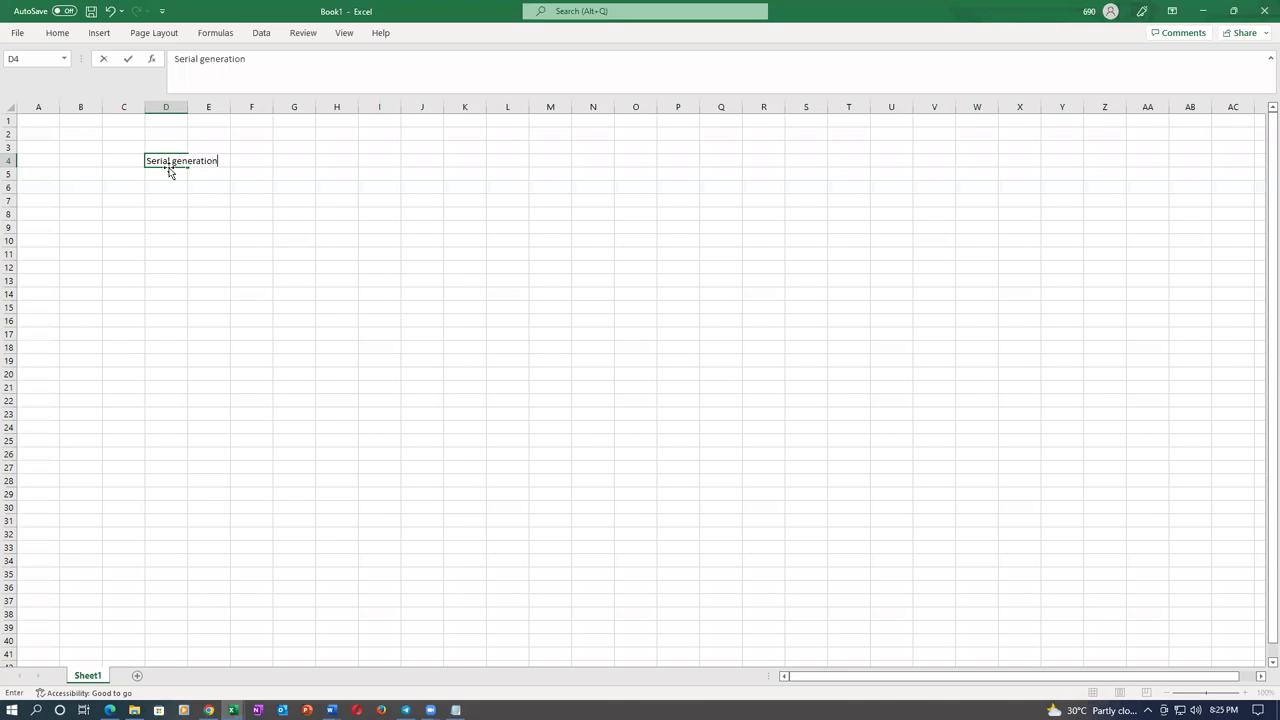
key(Return)
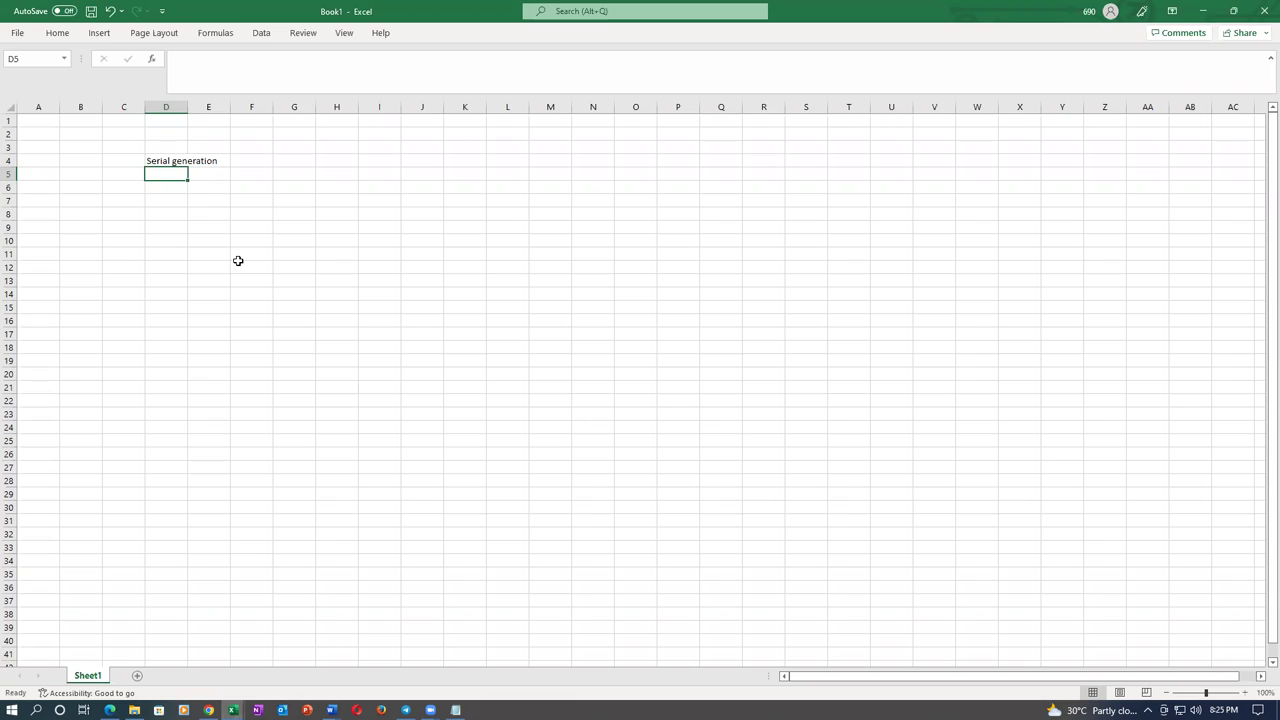
key(Down)
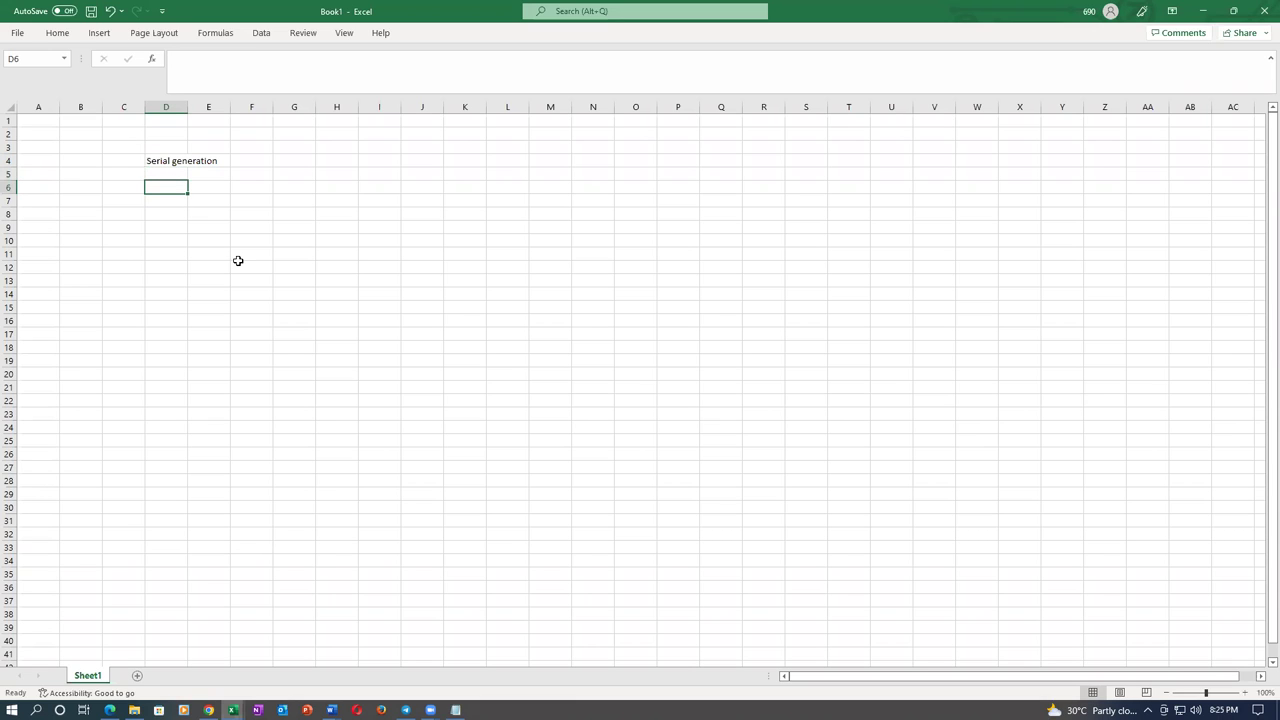
text(Org Level)
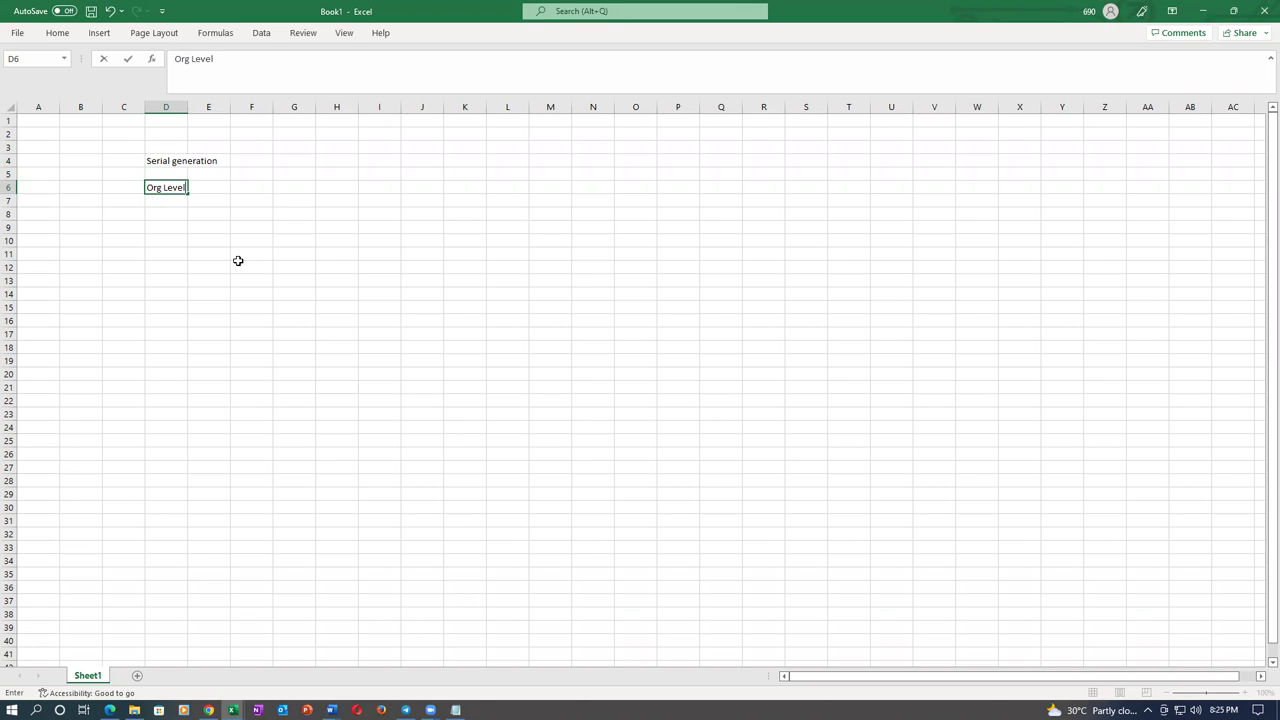
key(Return)
key(Down)
text(Item )
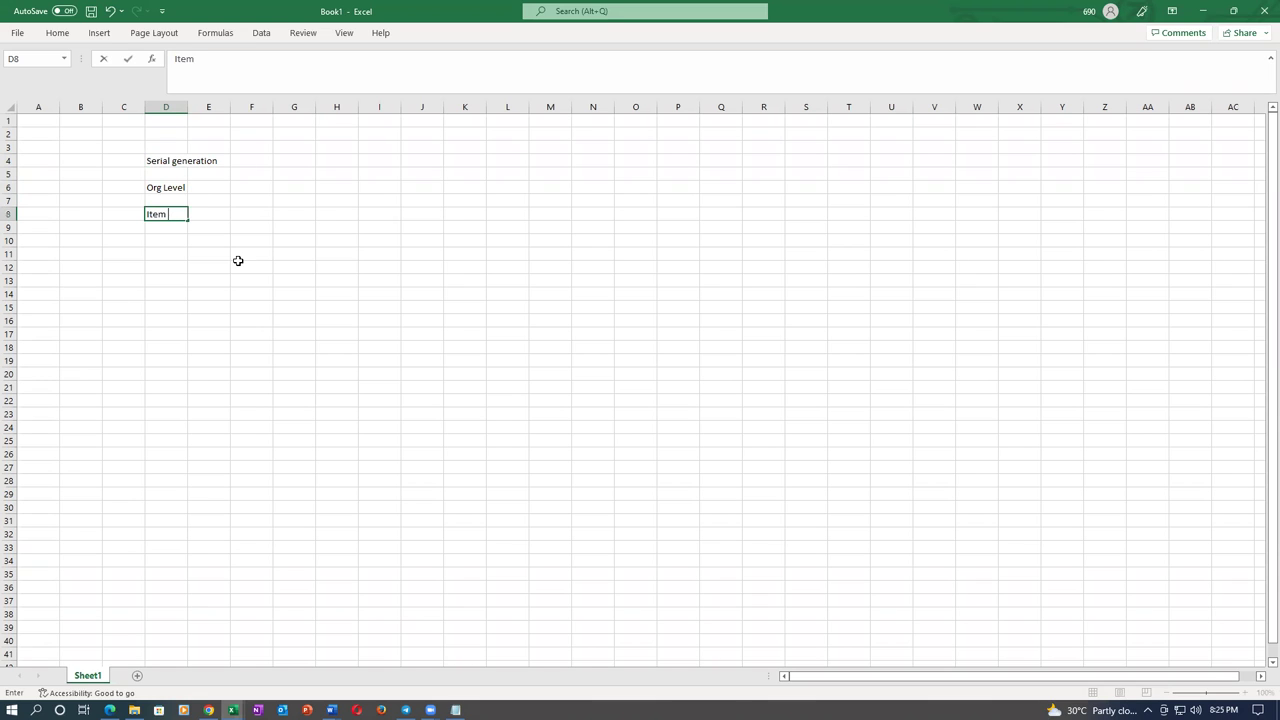
text(Level)
key(Tab)
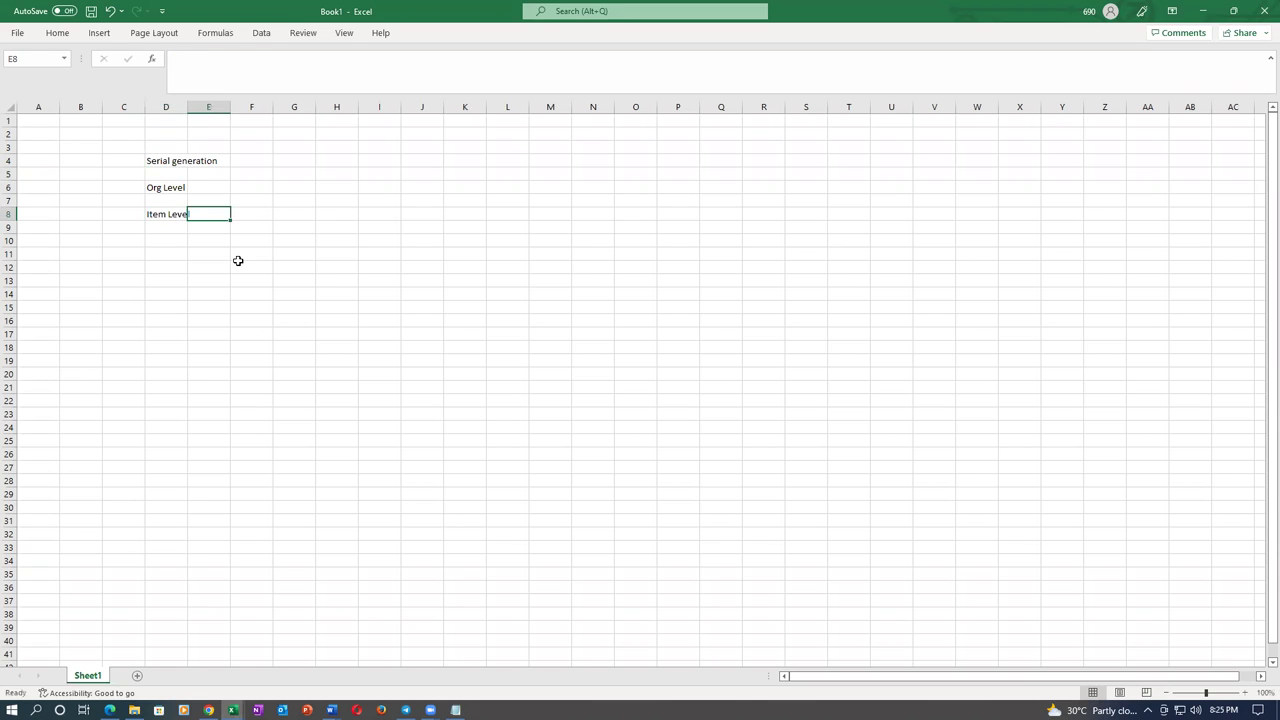
Step: Enter the heading "Lot generation" in G4, with "Org level" in G6 and "Item level" in G8
key(Right)
key(Right)
key(Up)
key(Up)
key(Up)
key(Up)
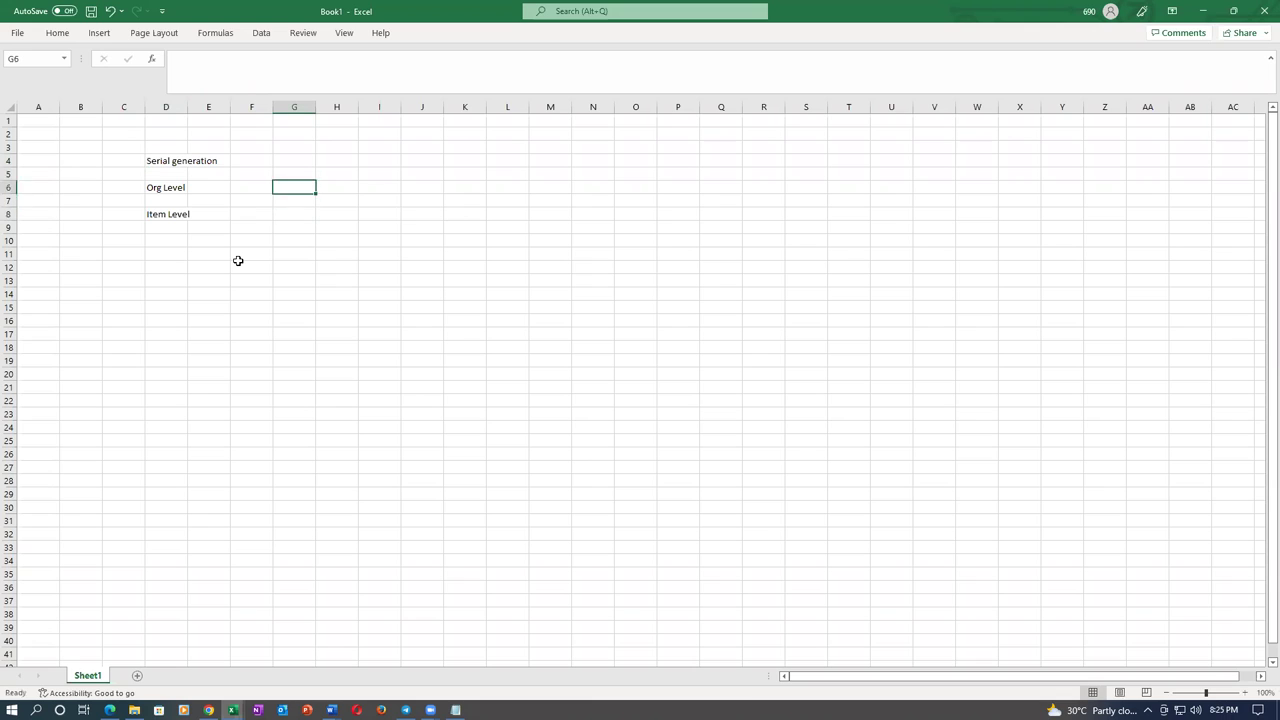
text(Lot generat)
text(ion)
key(Return)
key(Down)
text(Org leve)
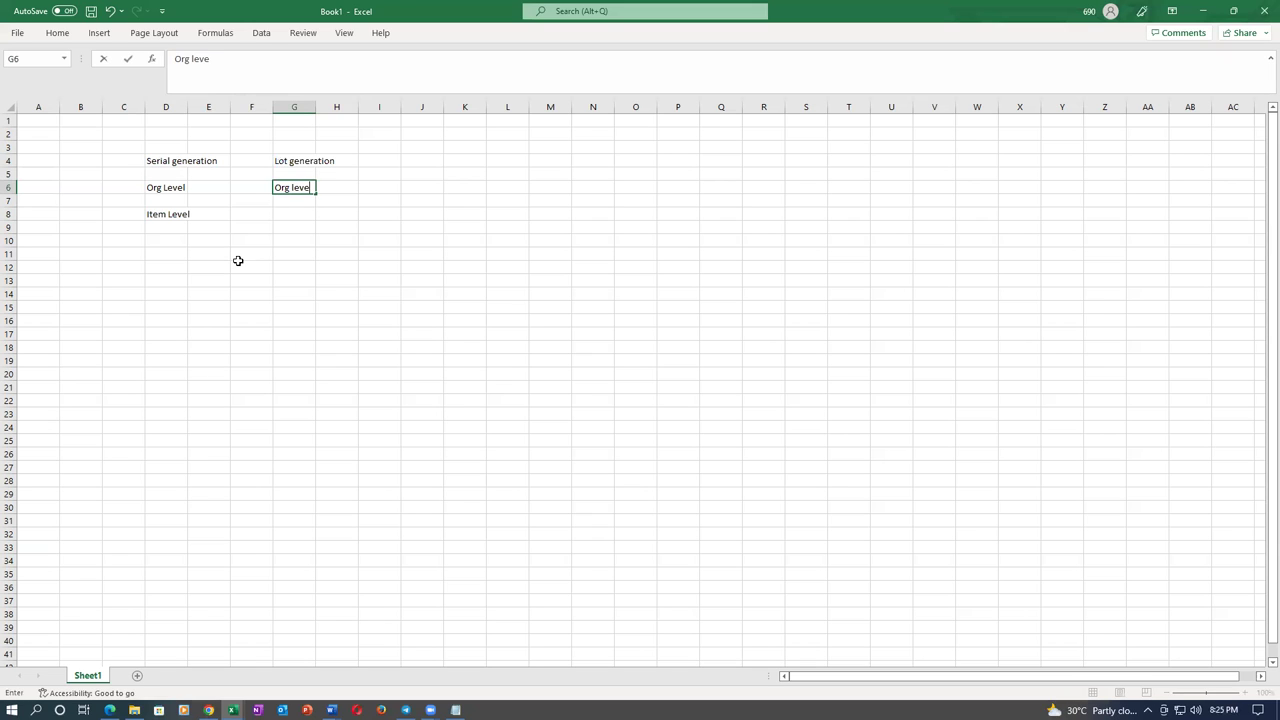
key(Return)
key(Return)
text(Item le)
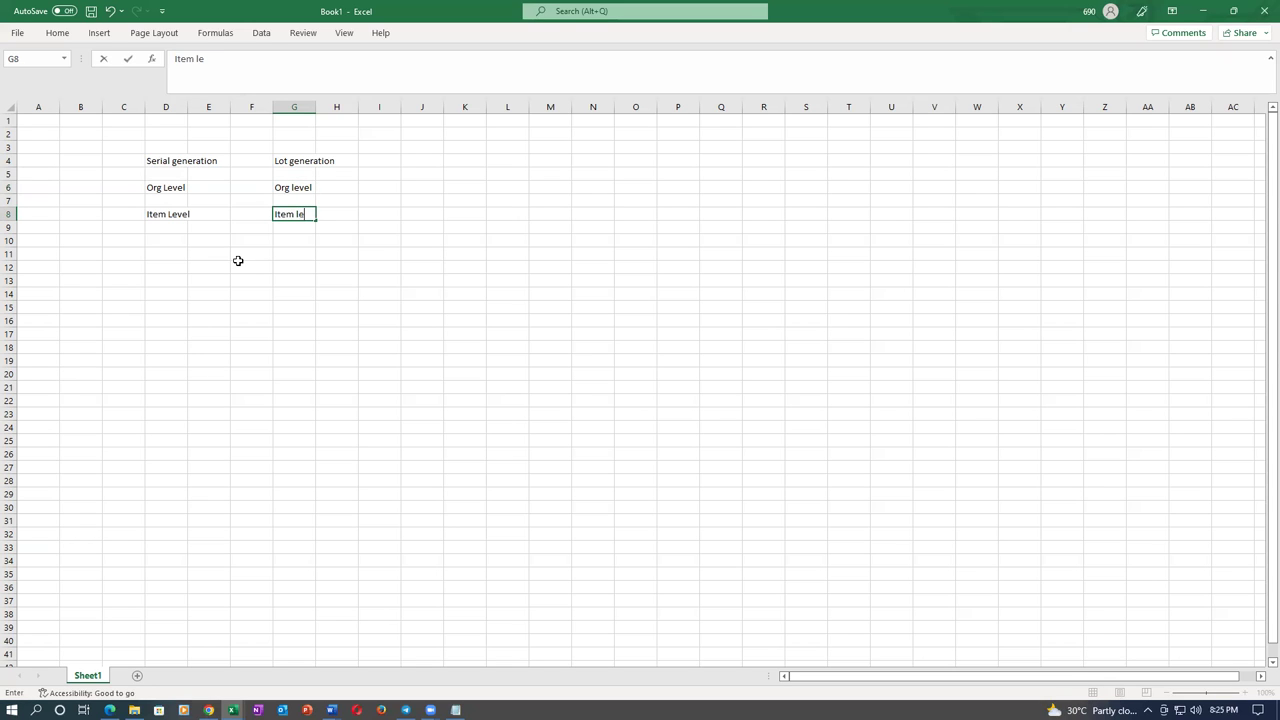
text(ve)
key(Tab)
Step: Enter the heading "Item attributes" in I4, with "Master level" in I6 and "Org level" in I8
key(Right)
key(Up)
key(Up)
key(Up)
key(Up)
text(I)
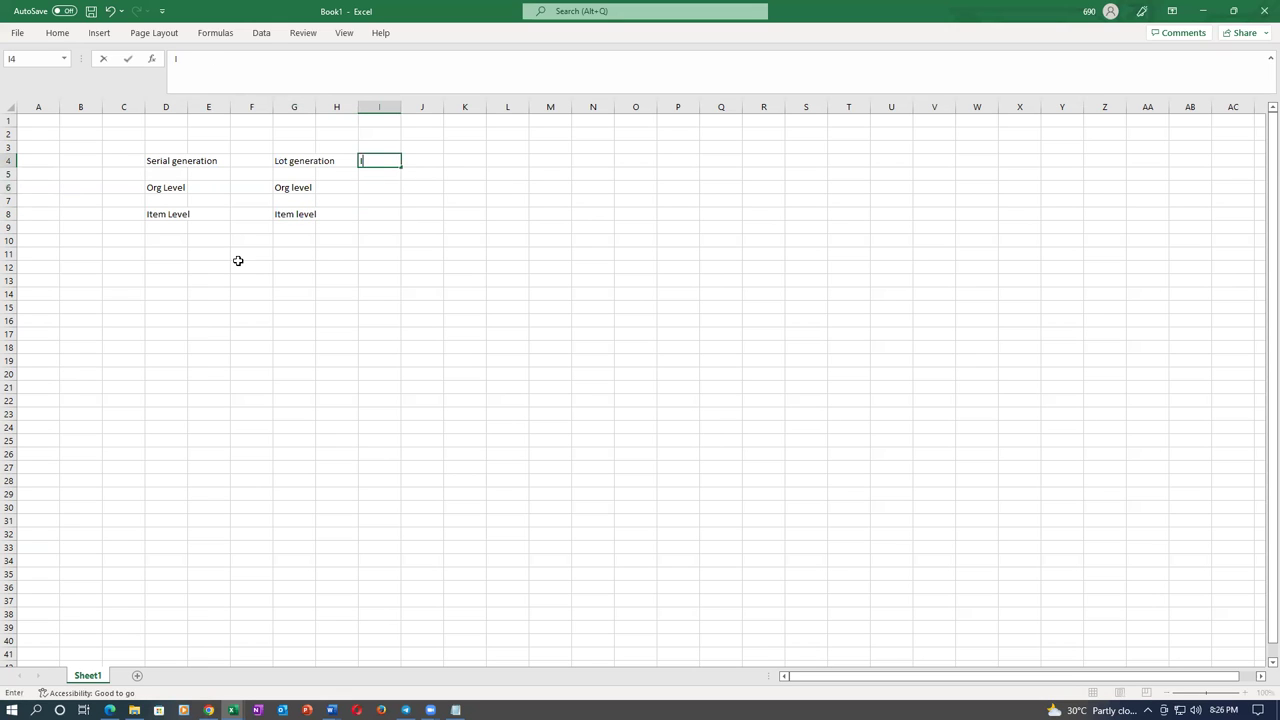
text(tem attributes)
key(Return)
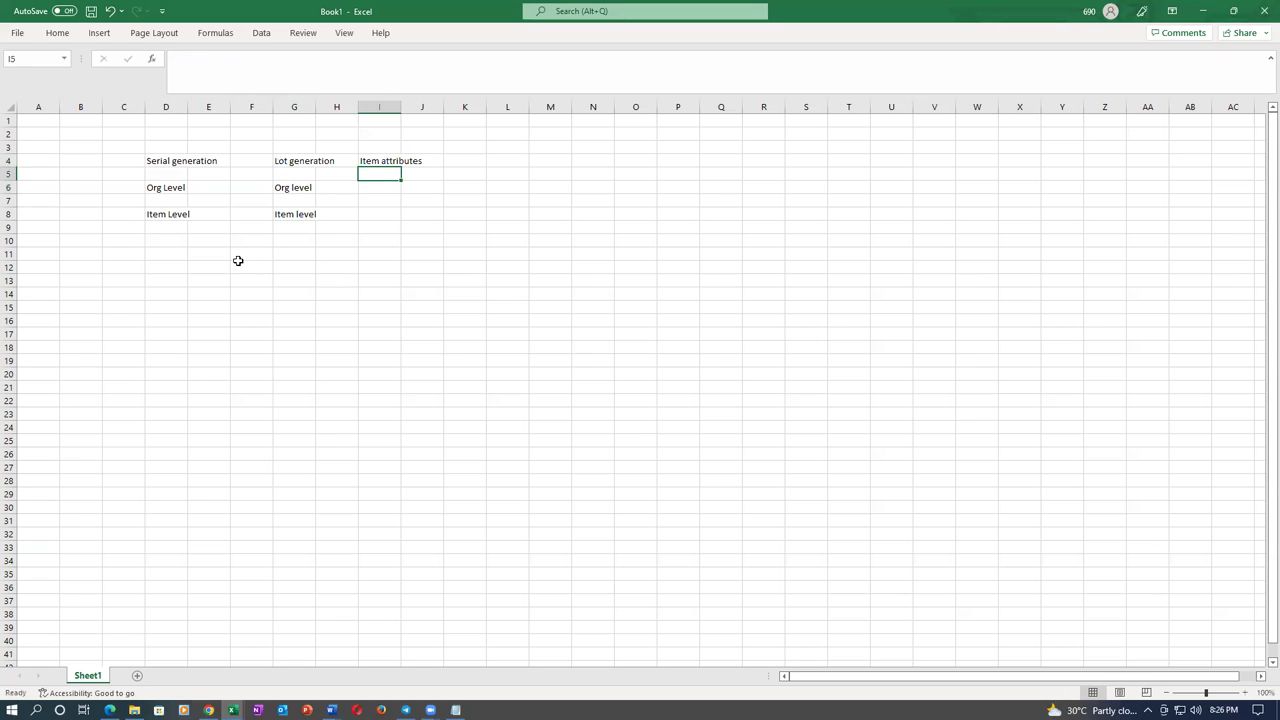
key(Return)
text(Master level)
key(Return)
key(Return)
text(O)
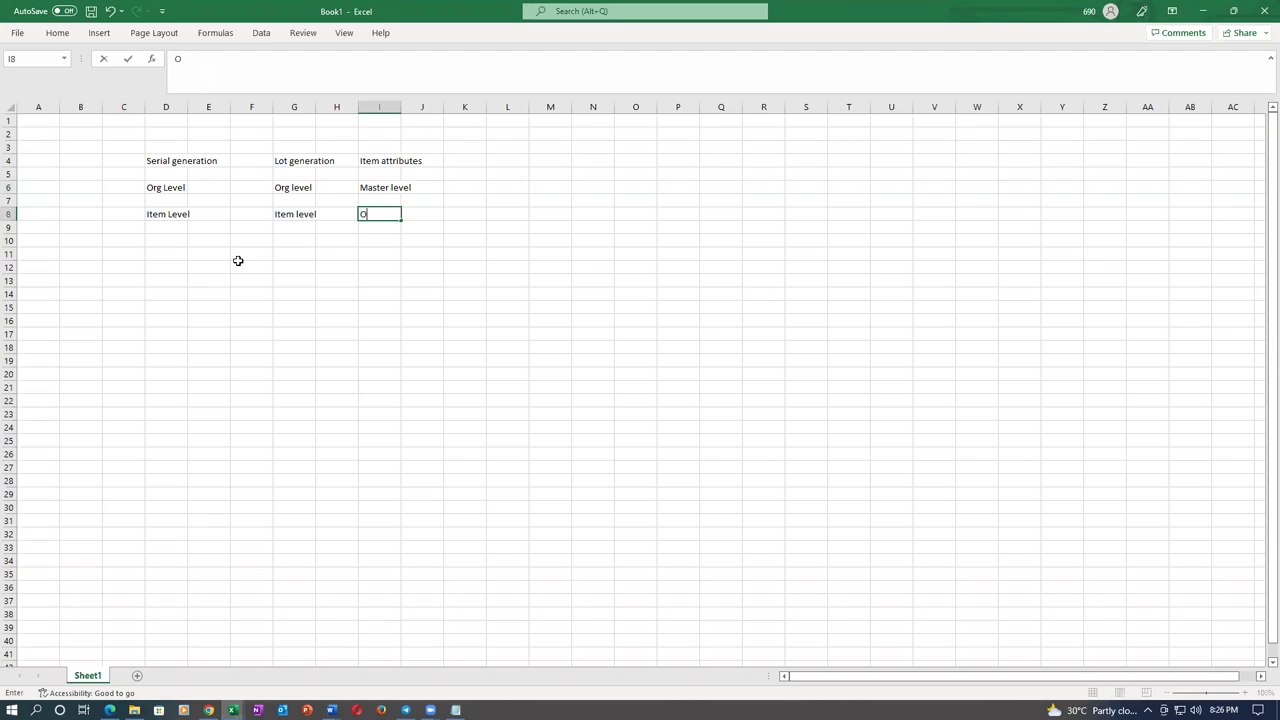
text(rg level)
key(Up)
key(Up)
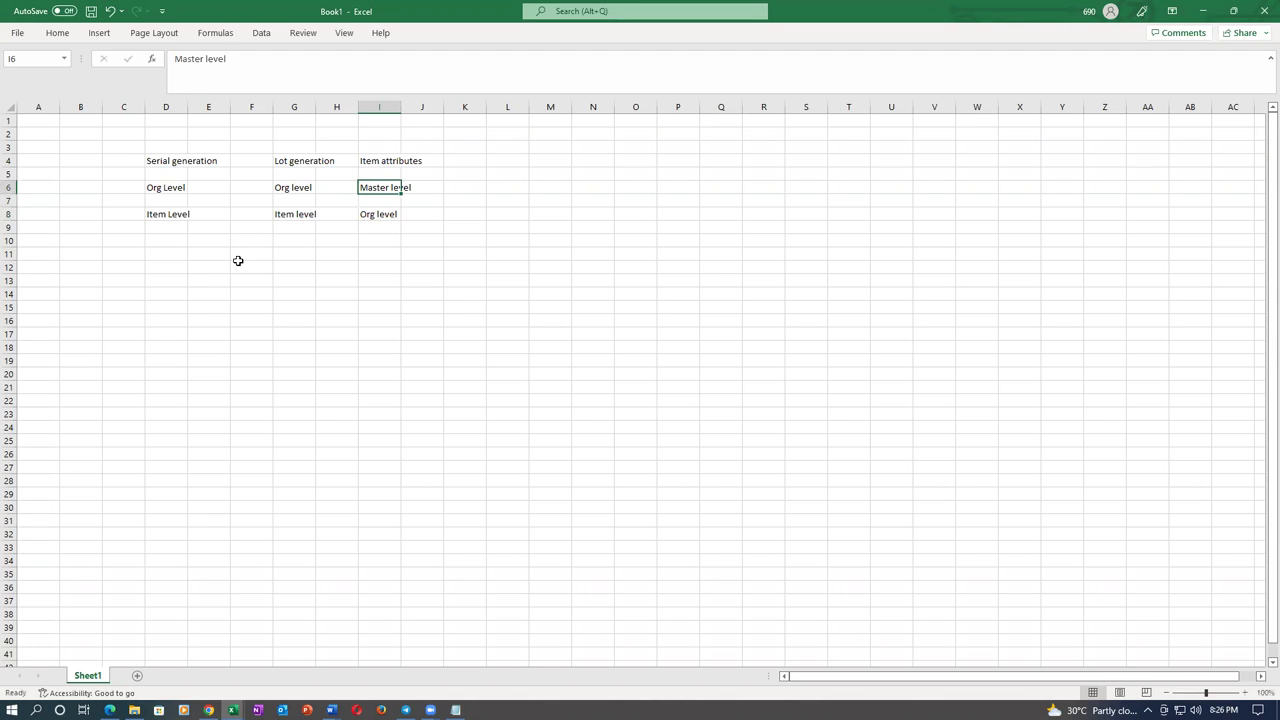
Step: Append "( MCA )" to the Master level entry in I6 and "( OCA )" to the Org level entry in I8
key(F2)
text(( MCA ))
key(Return)
key(Down)
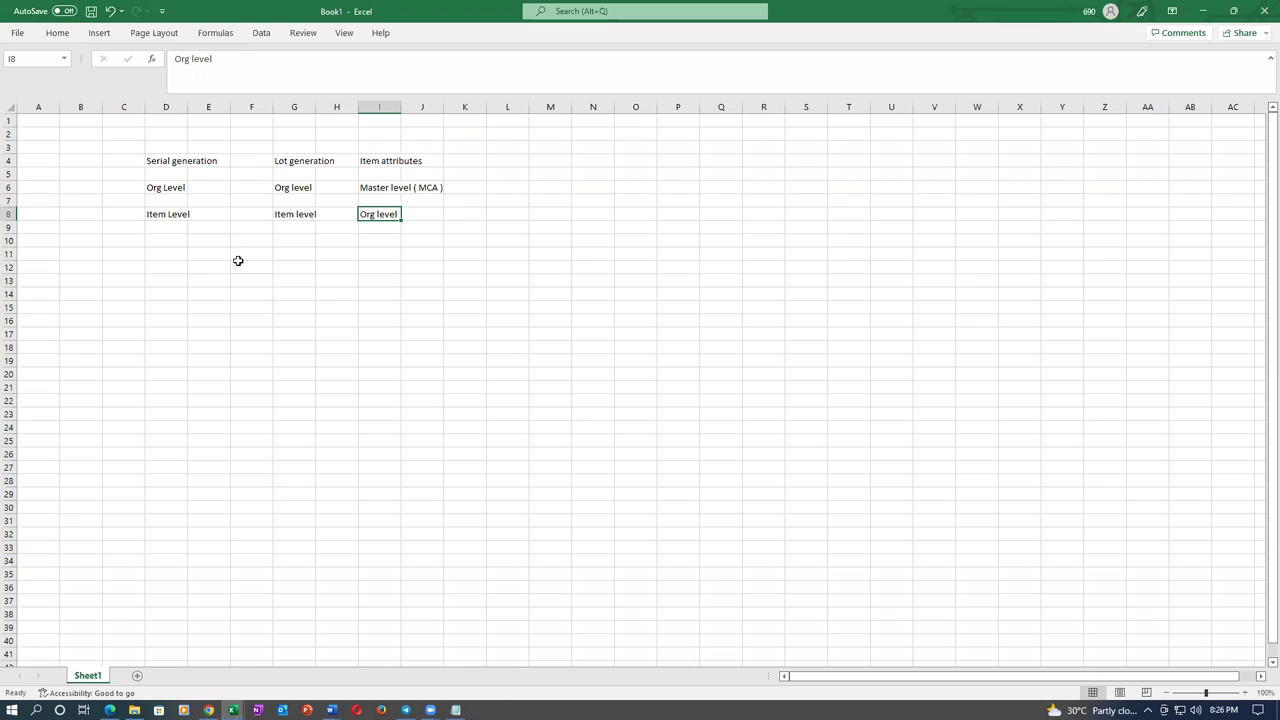
key(F2)
text(( OCA)
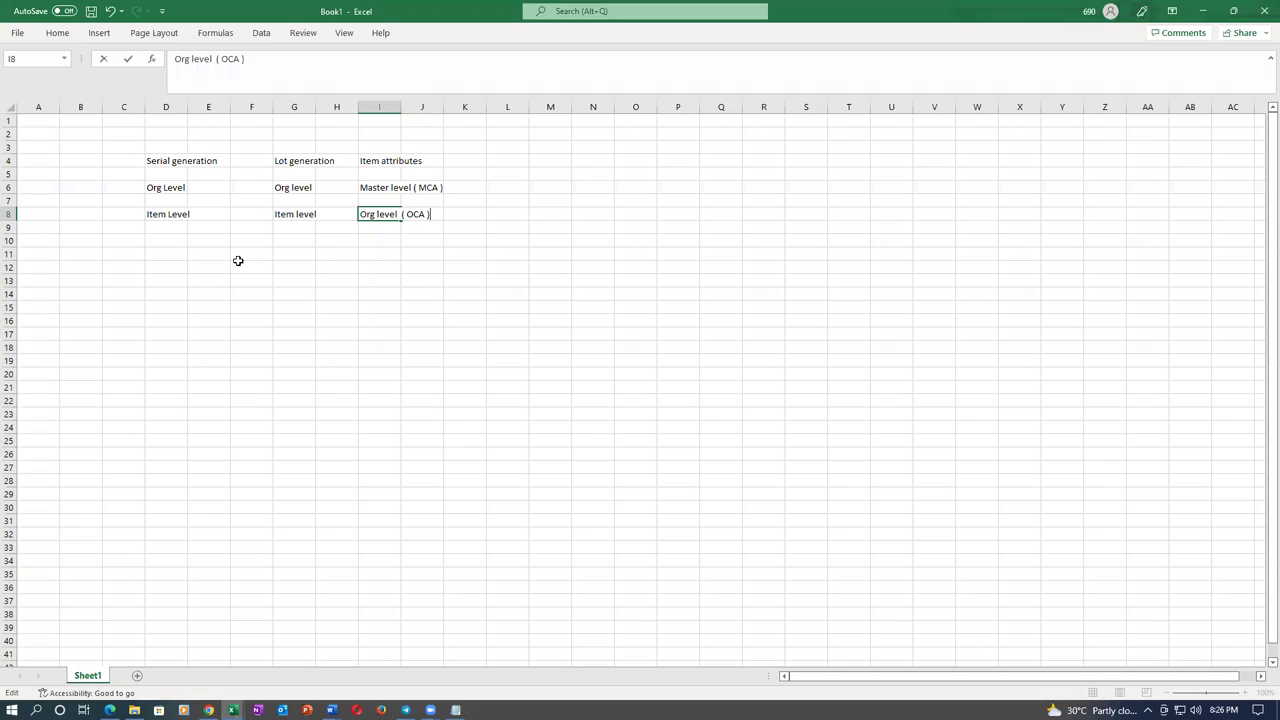
key(Tab)
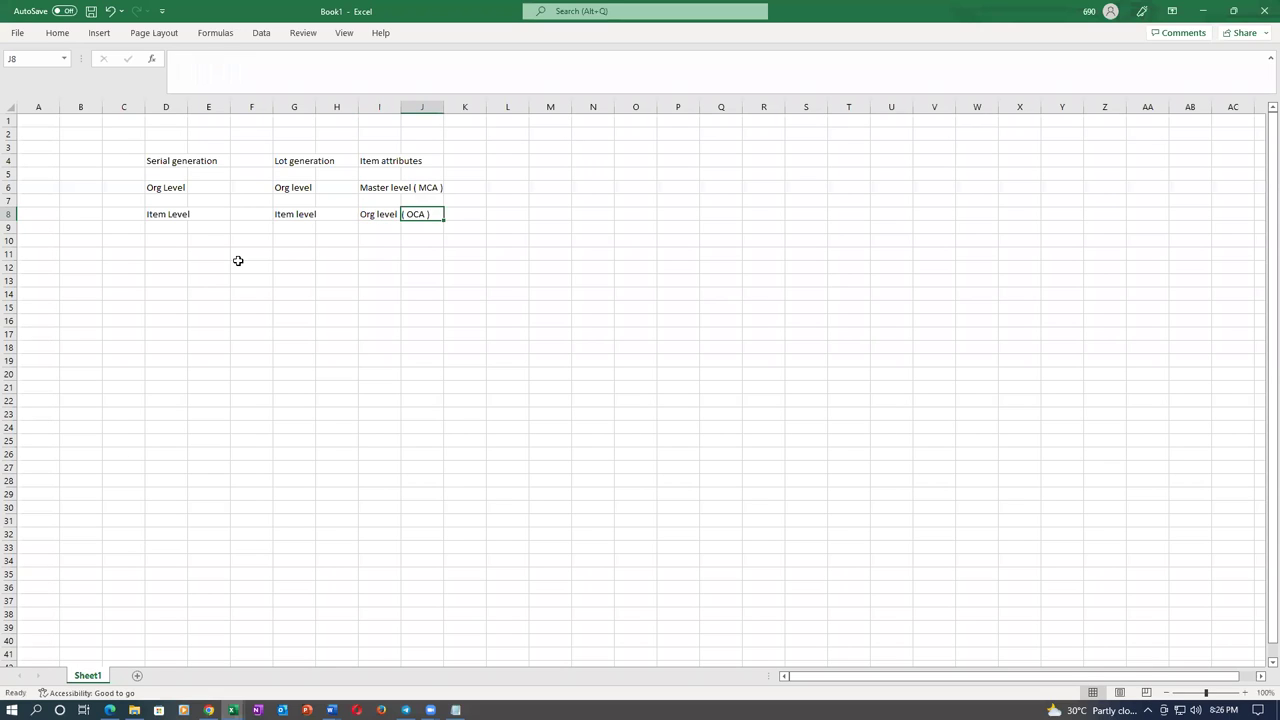
Step: Enter the heading "Locator Control" in L4, with "Org level" in L6
key(Right)
key(Right)
key(Up)
key(Up)
key(Up)
key(Up)
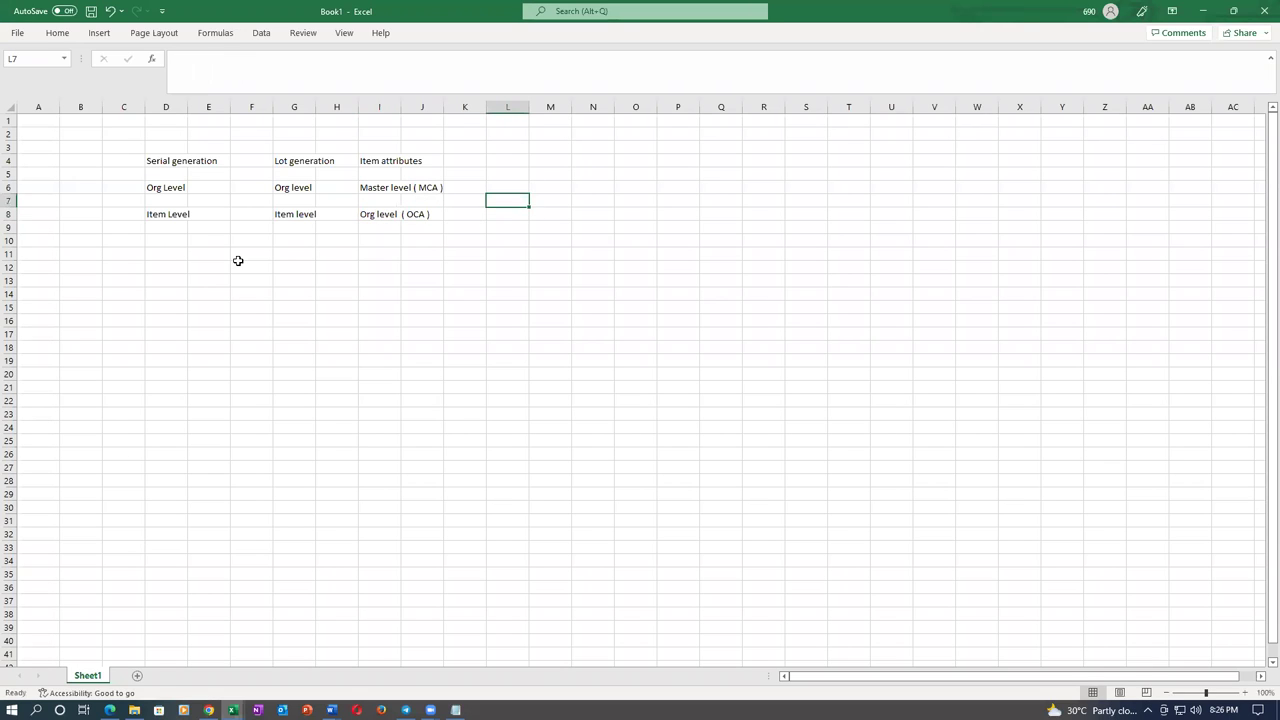
text(Loca)
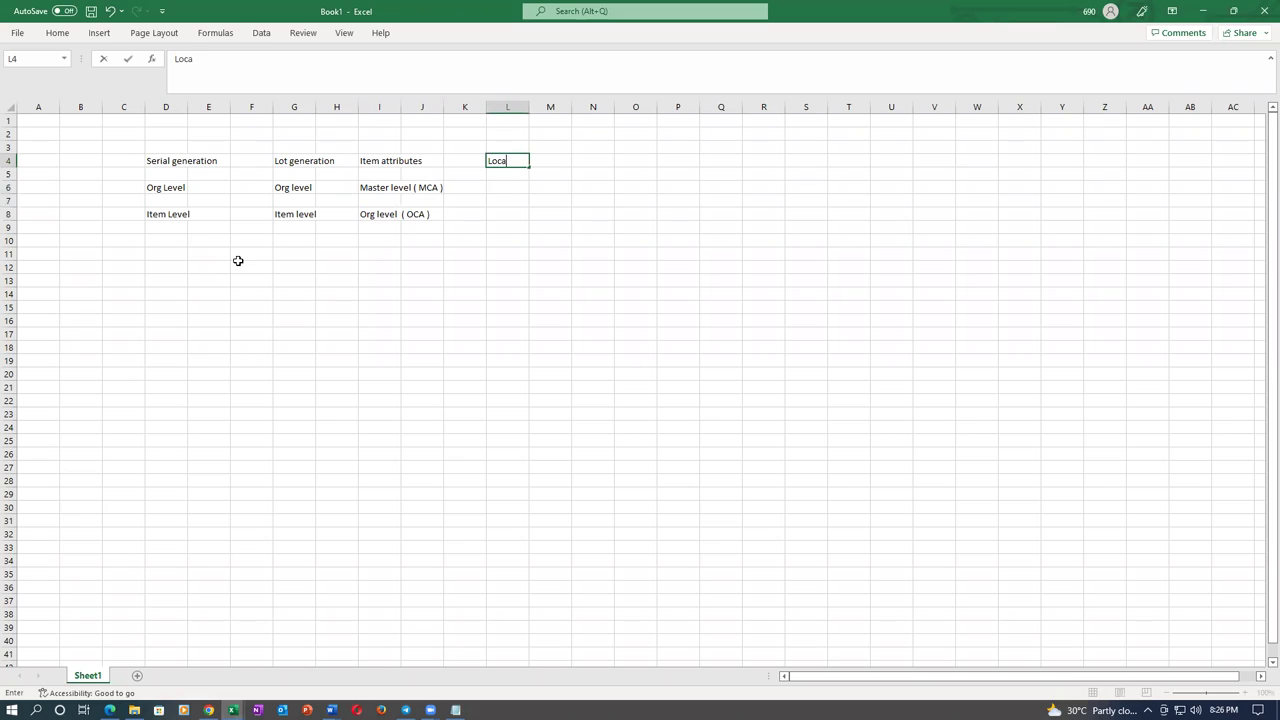
text(tor Control)
key(Return)
key(Return)
text(Org level)
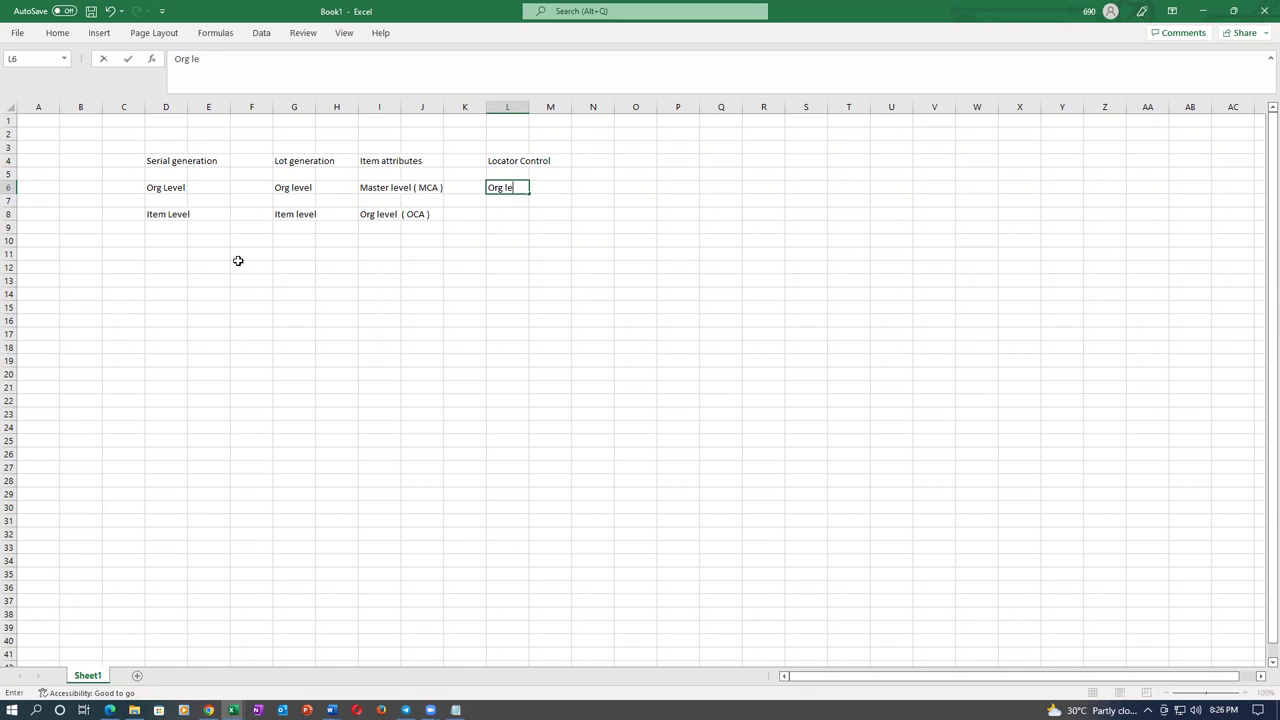
key(Return)
key(Return)
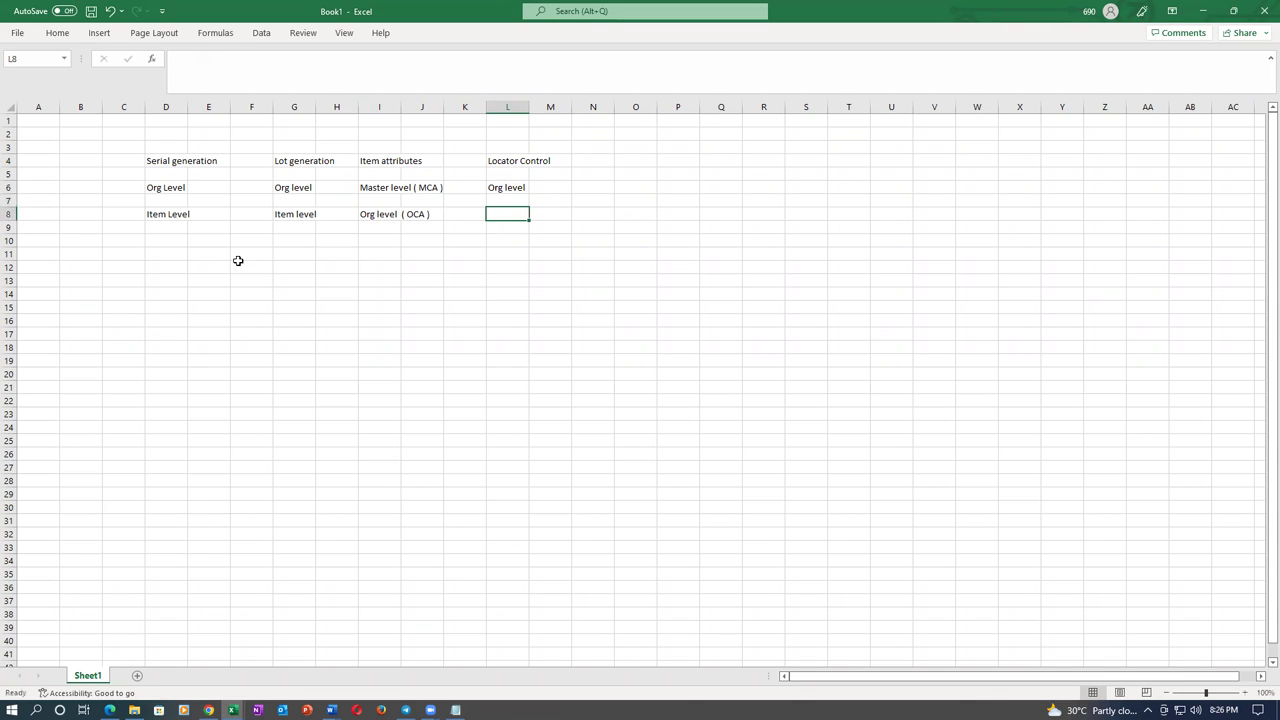
Step: Add "Sub Inv level" in L8 and "Item level" in L10 under the Locator Control heading
text(Sub )
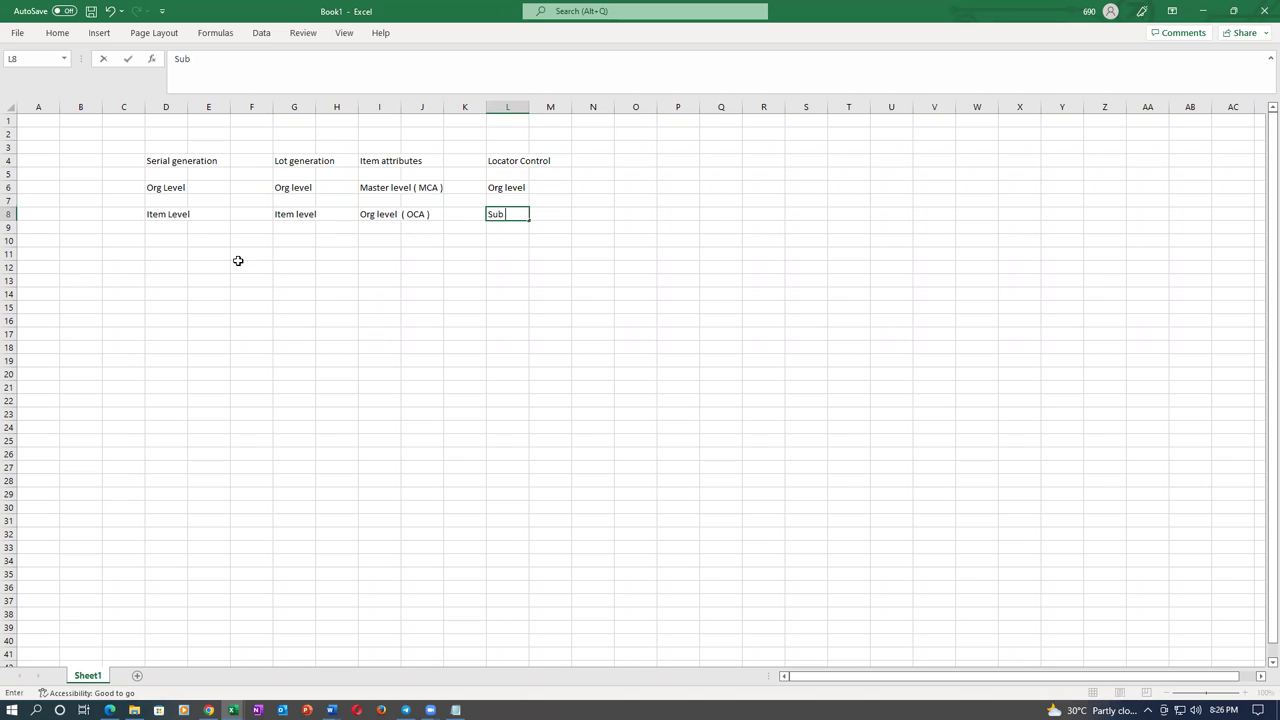
text(Inv level)
key(Return)
key(Return)
text(Item level)
key(Return)
key(Return)
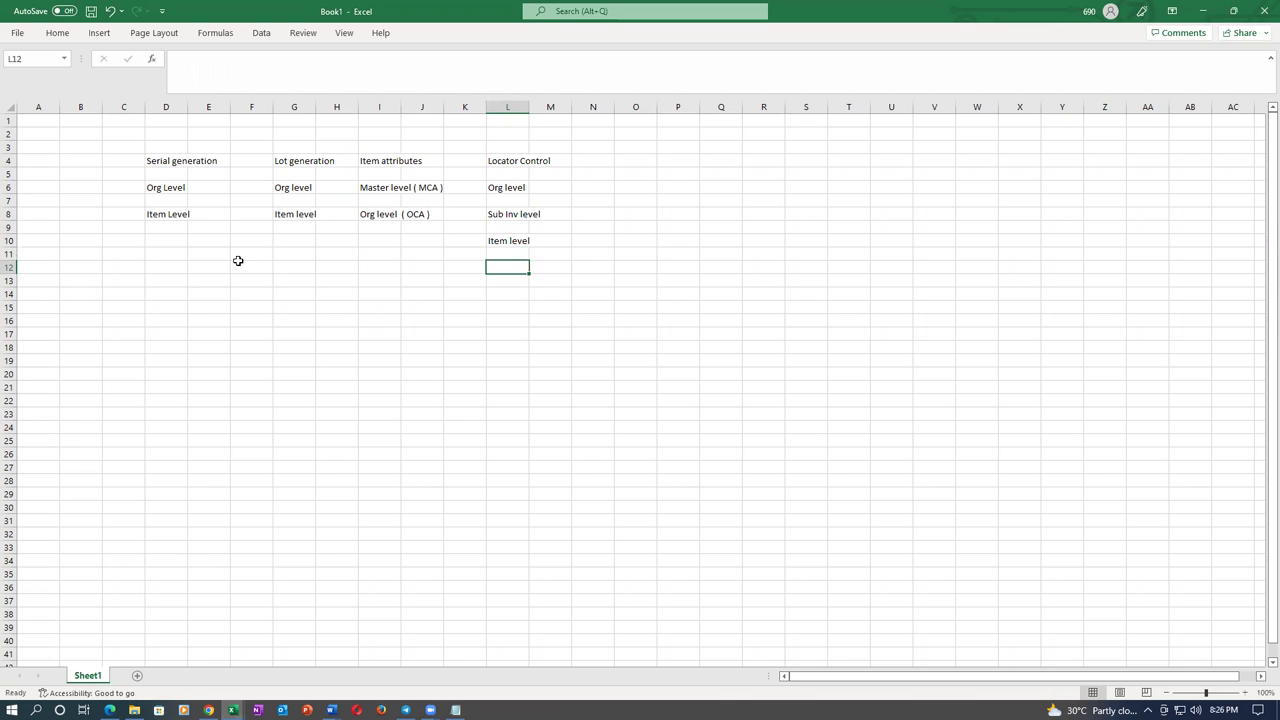
Step: Save the workbook as Control_Levels in the Fusion_Inventory_Documentation folder under Oracle SCM Training on drive J
key(ctrl+s)
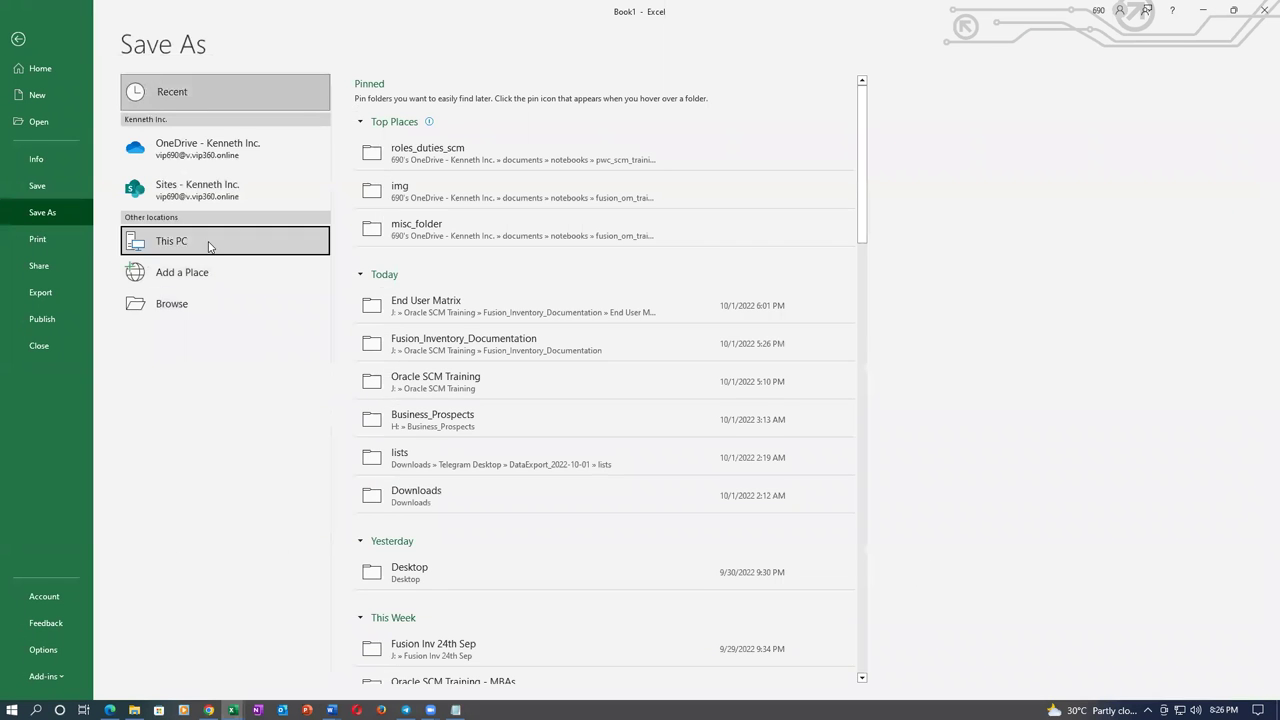
double_click(209, 246)
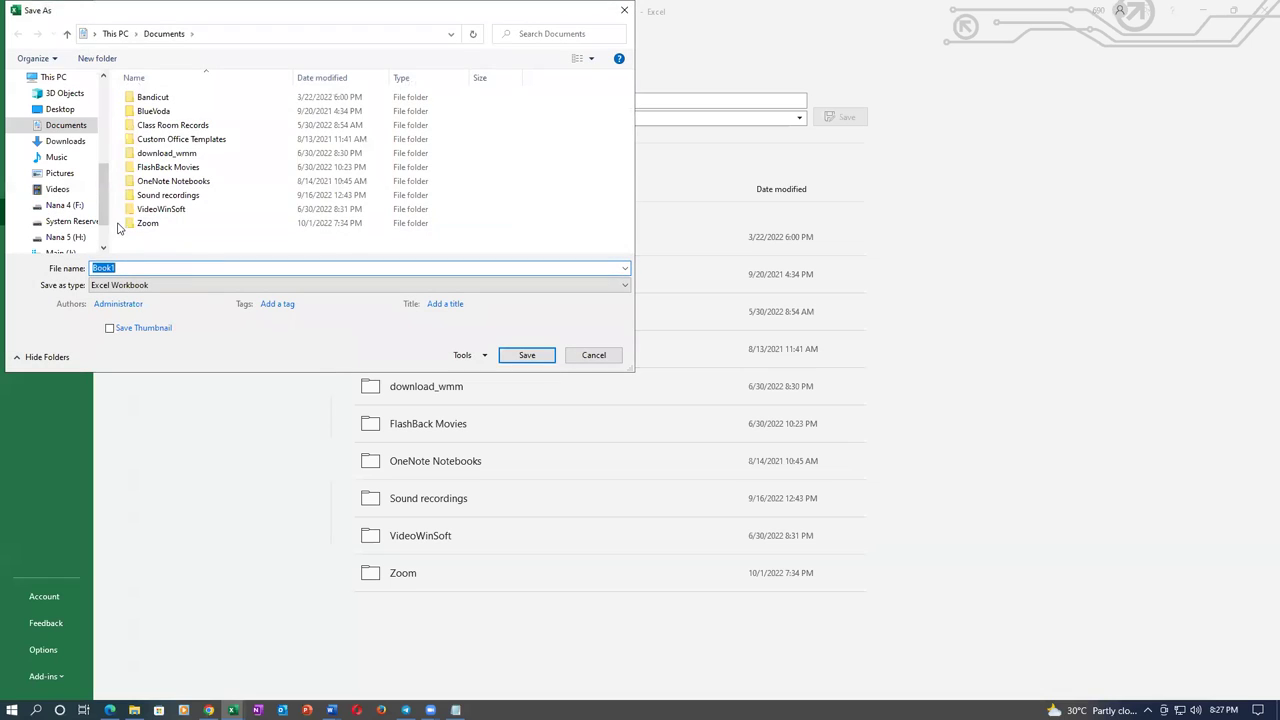
scroll(104, 205, down, 1)
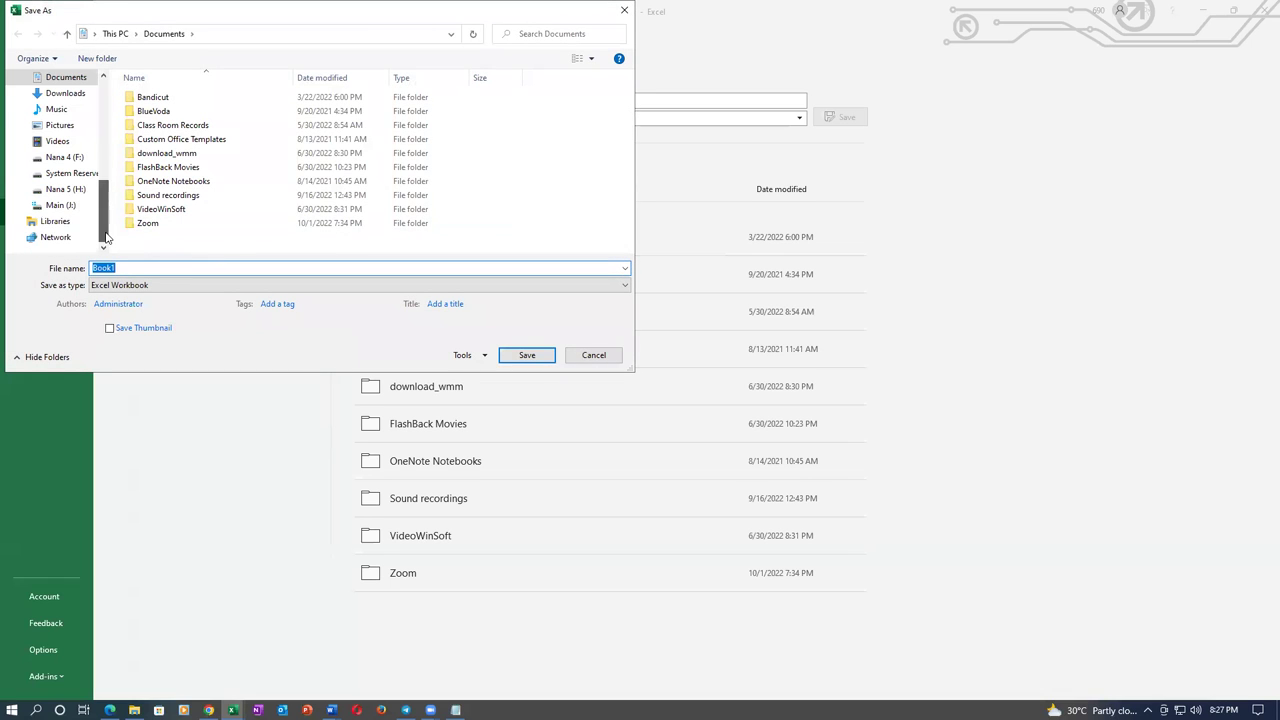
click(60, 205)
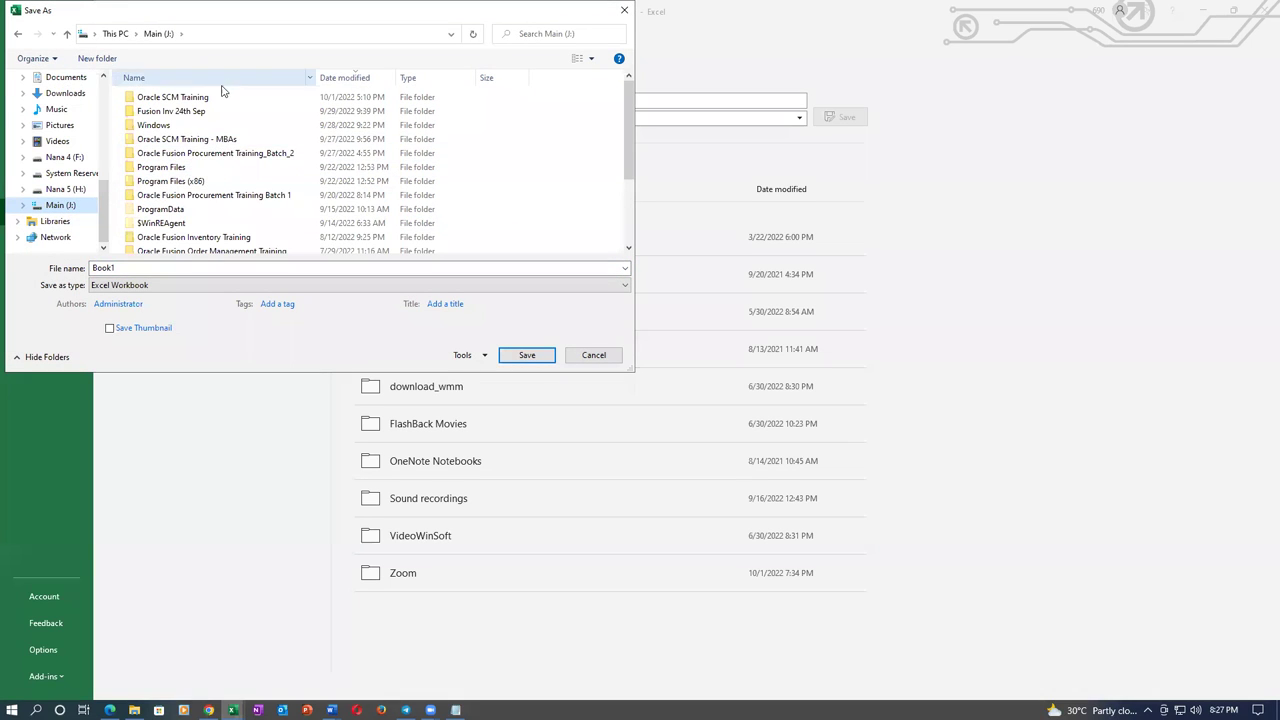
double_click(222, 96)
double_click(220, 197)
click(186, 266)
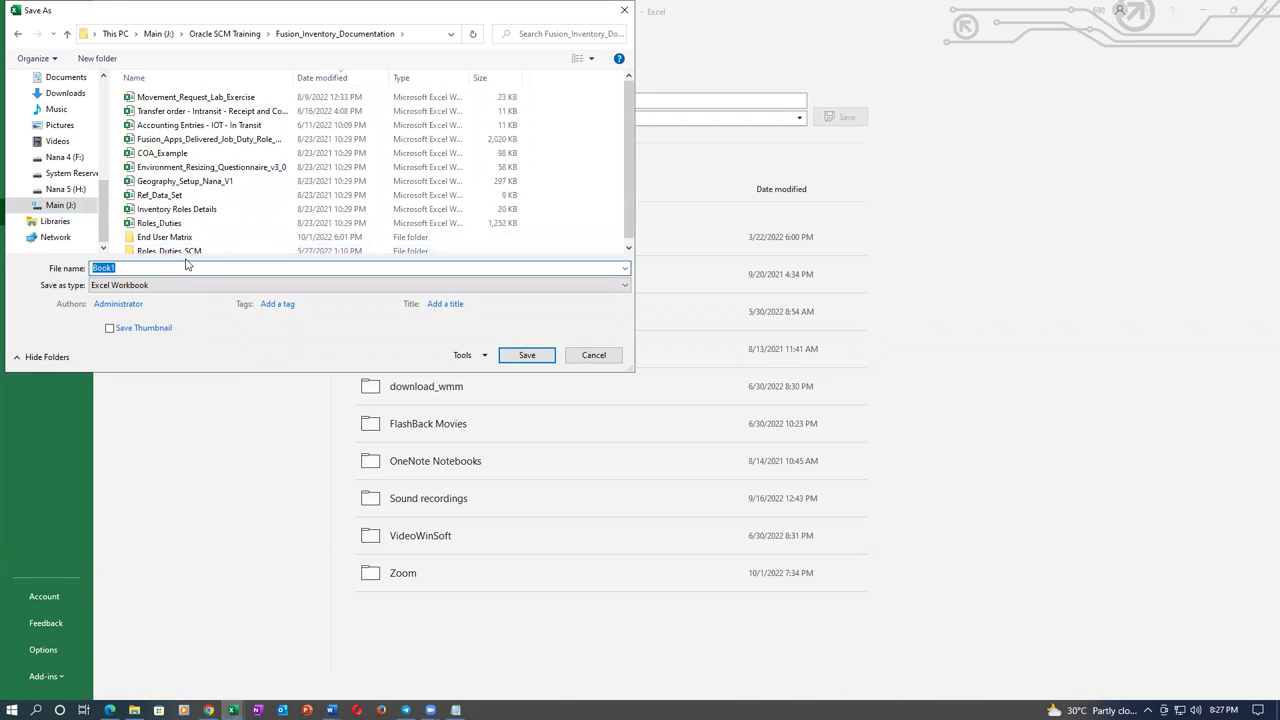
text(Control_Levels)
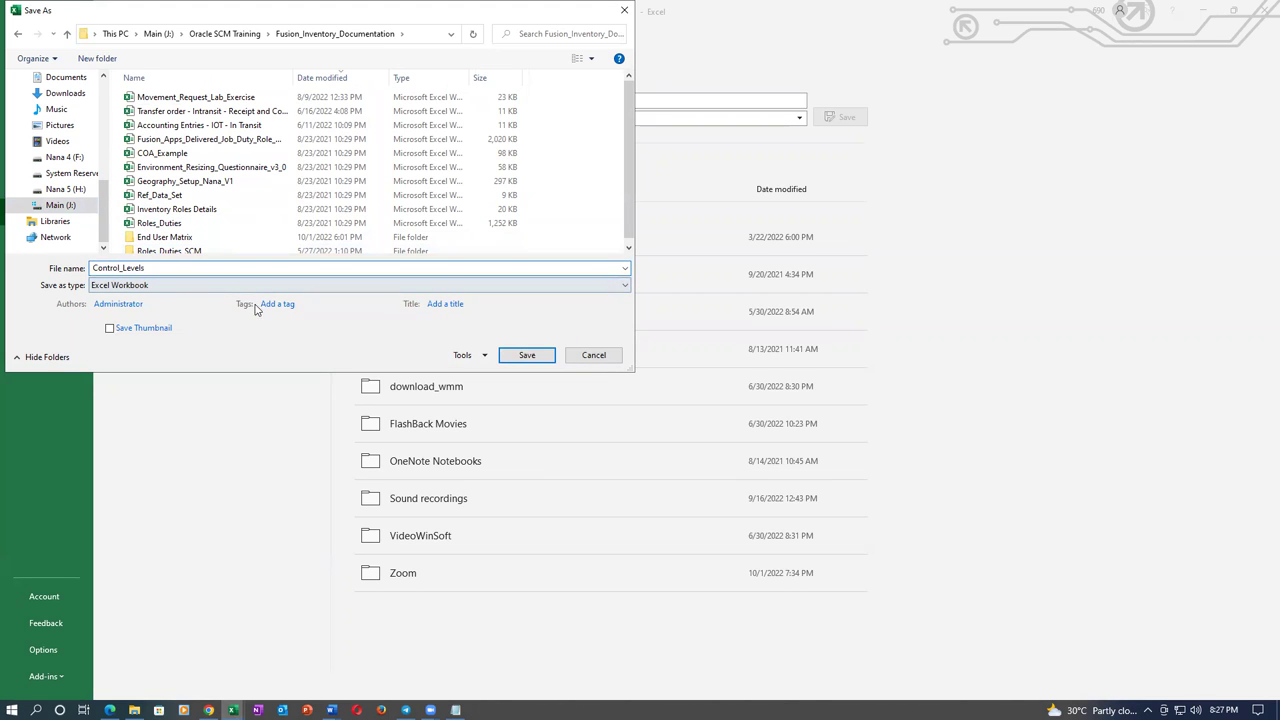
click(528, 358)
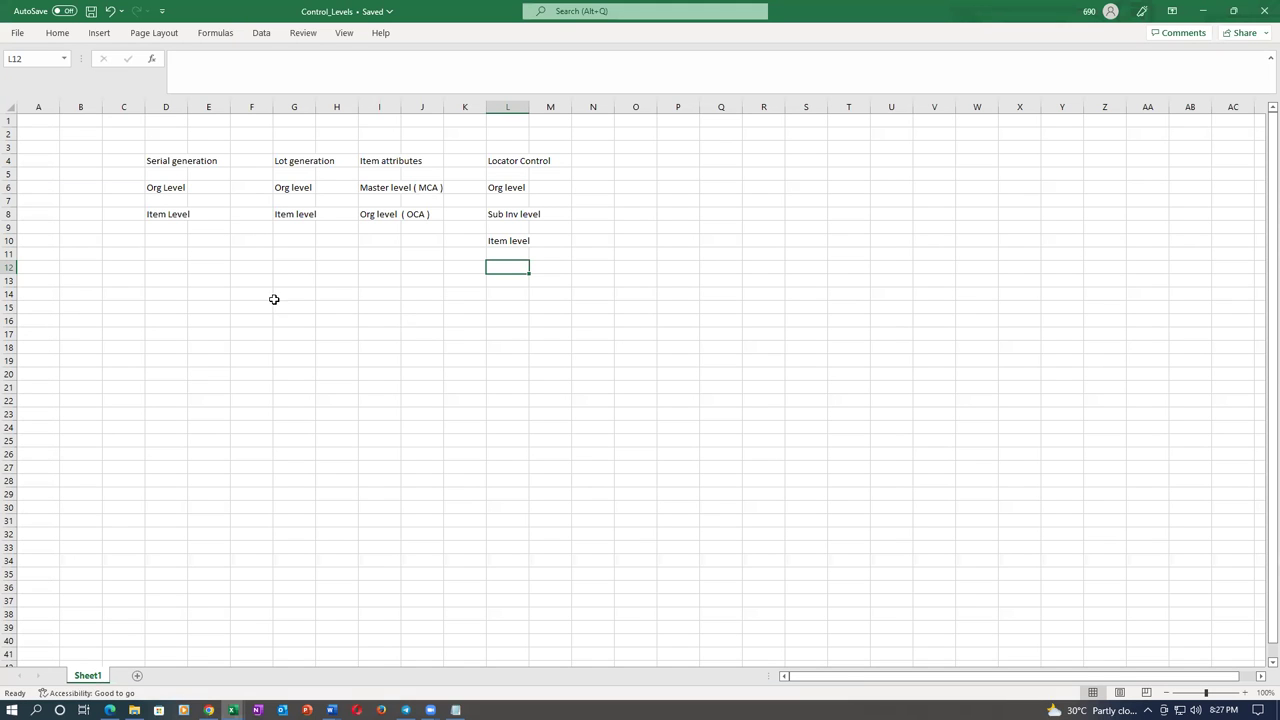
click(280, 341)
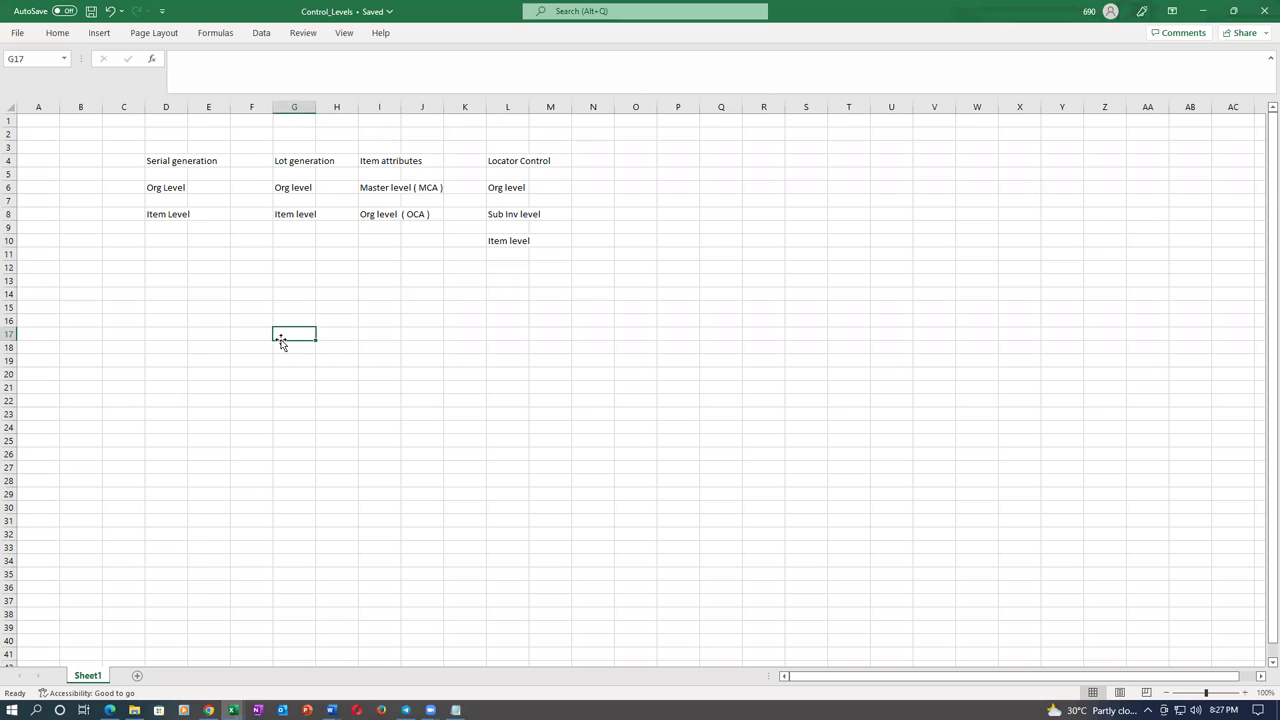
drag(155, 163, 552, 256)
click(531, 324)
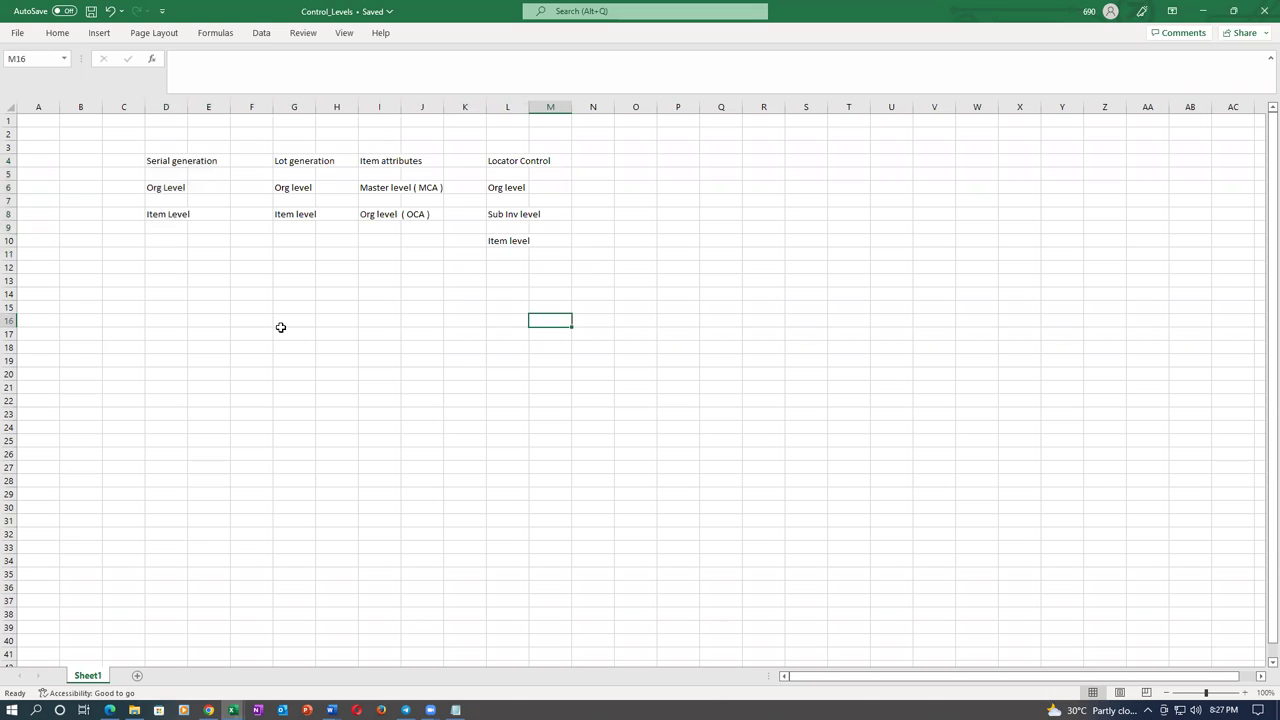
Step: Make the headings in row 4 bold and save the workbook
click(156, 160)
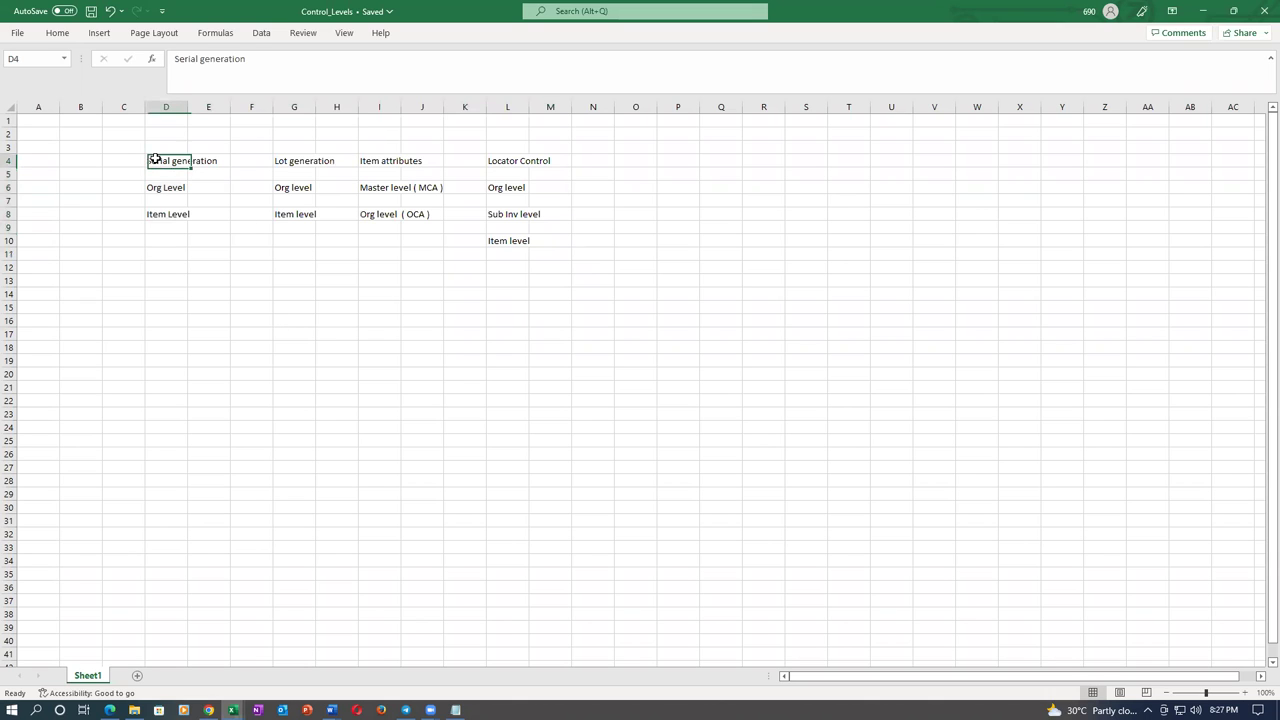
click(9, 161)
key(ctrl+b)
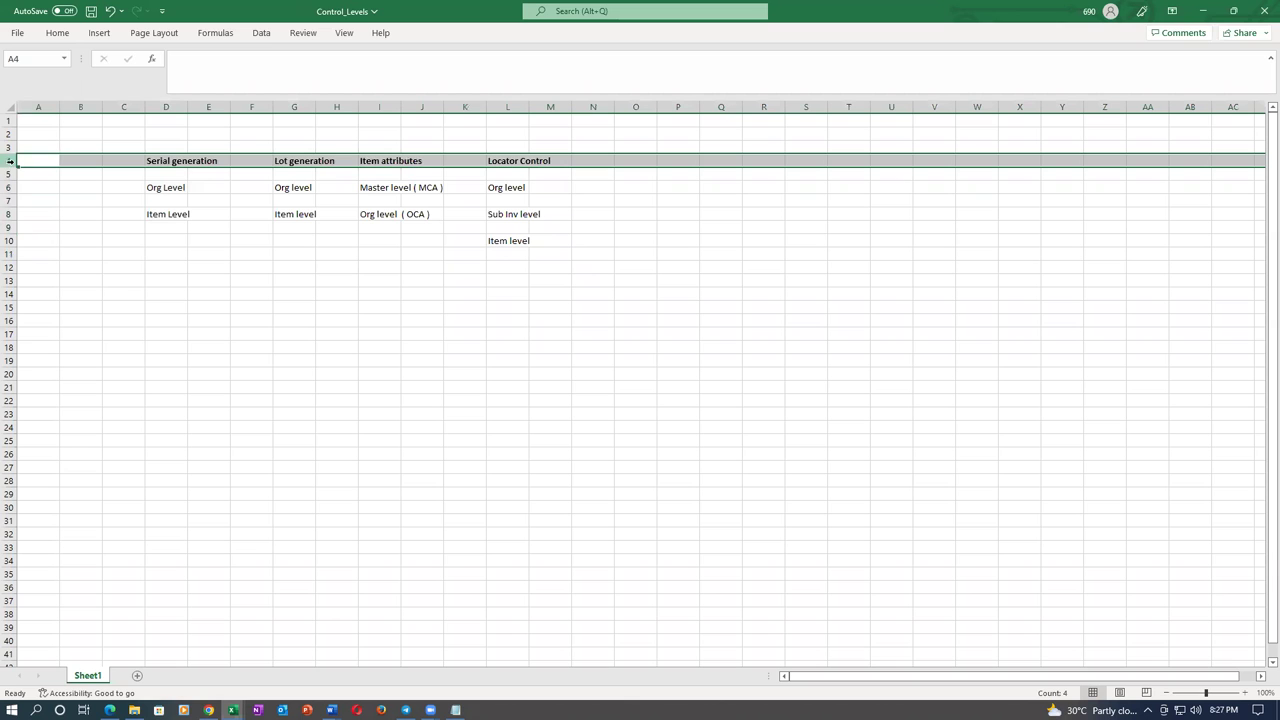
click(165, 357)
scroll(332, 352, up, 1)
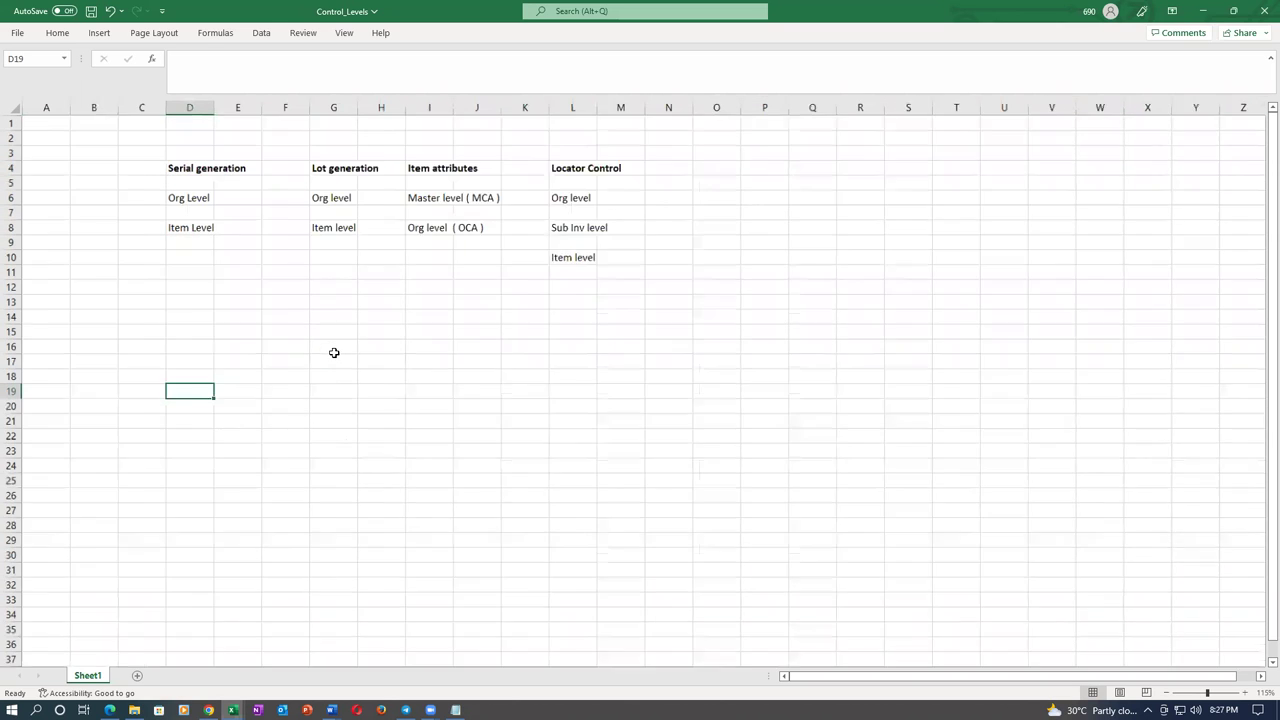
key(ctrl+s)
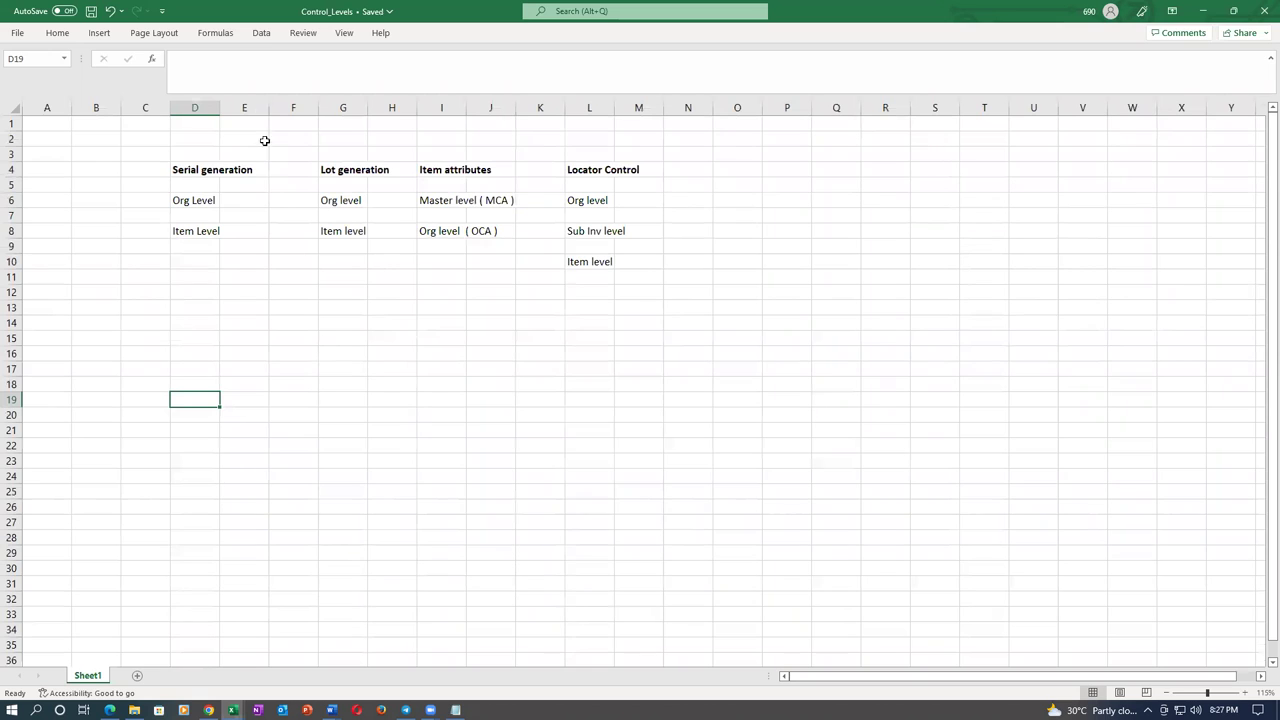
Step: Review the organization and item level entries under Serial generation and Lot generation
click(191, 202)
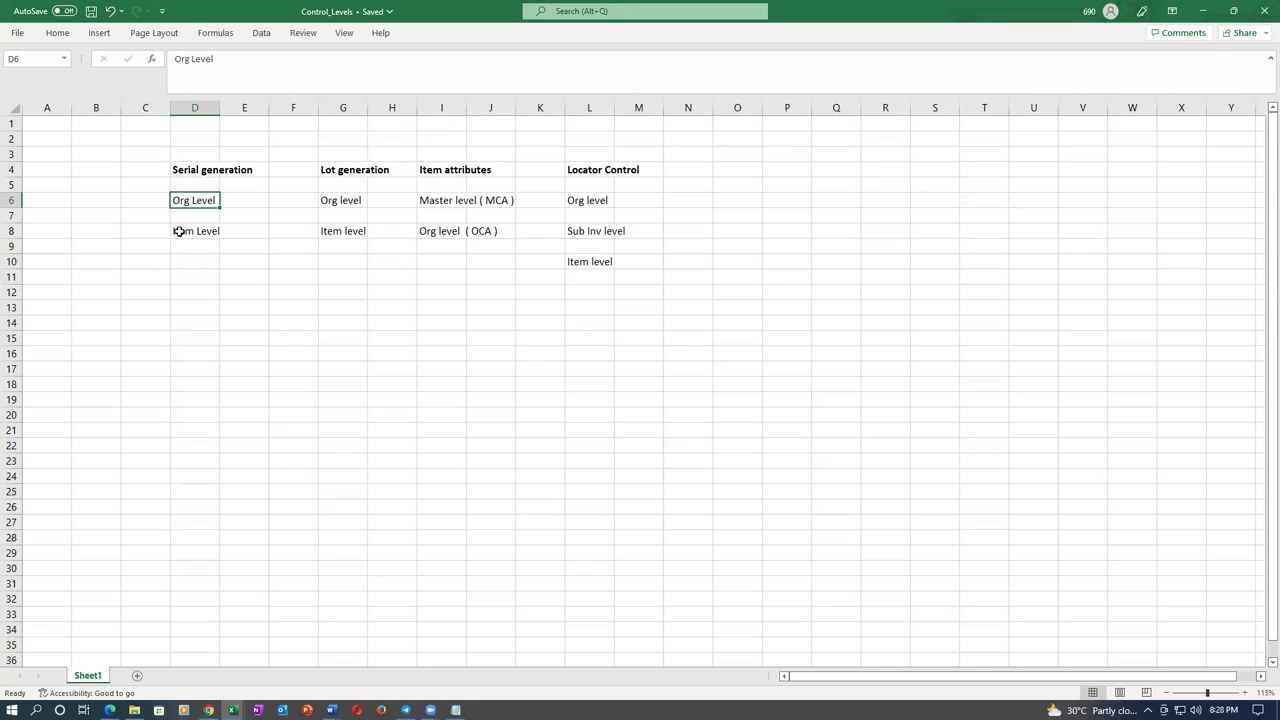
click(181, 231)
click(181, 200)
drag(181, 200, 330, 233)
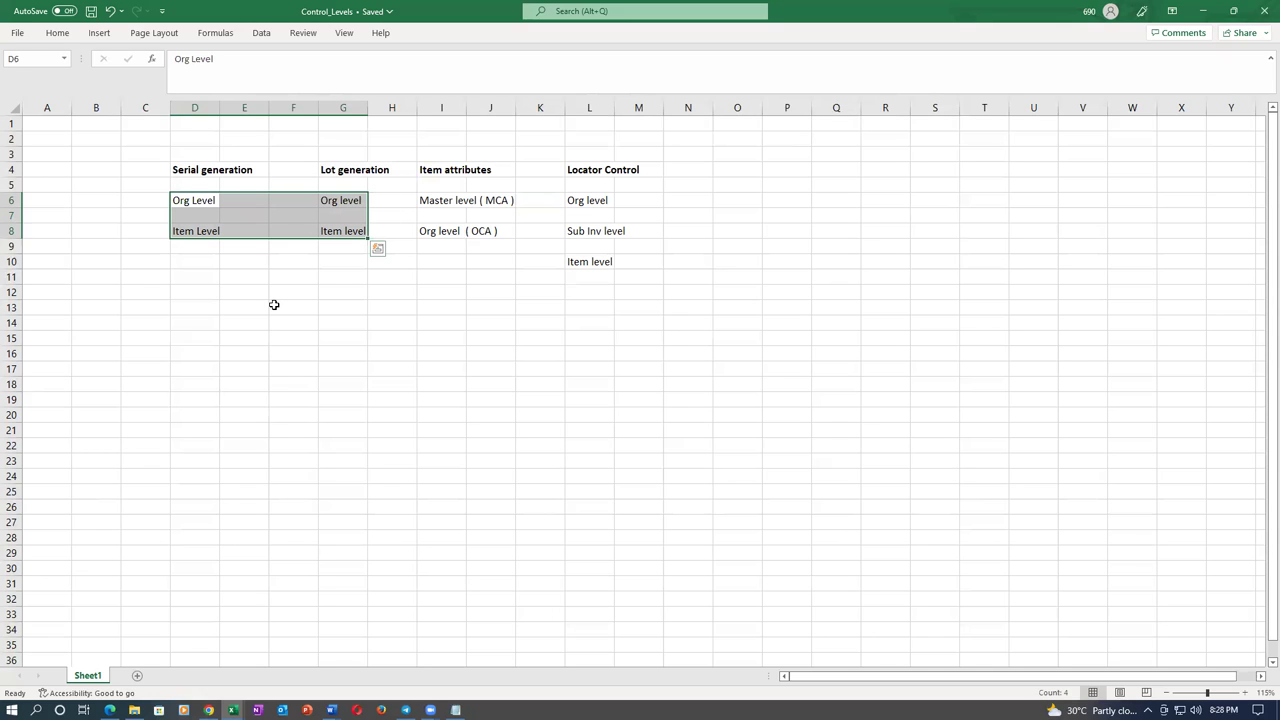
click(178, 204)
click(179, 230)
click(329, 200)
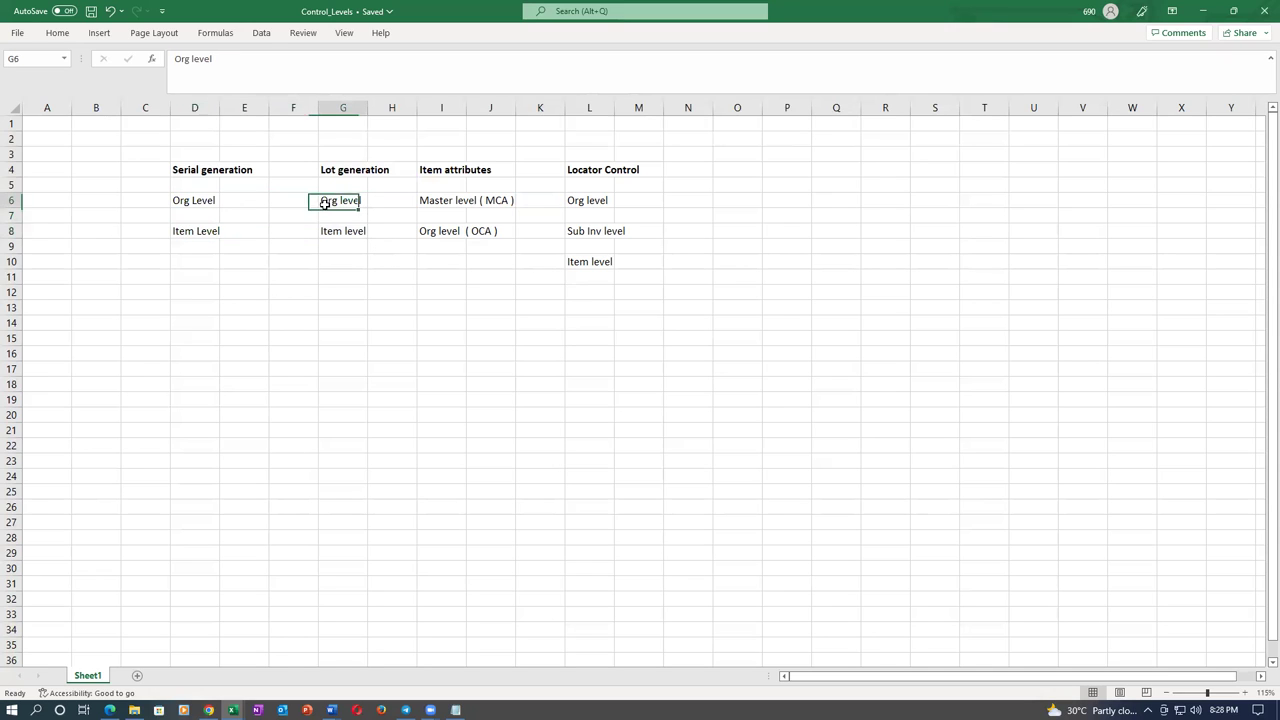
Step: Review the master and organization control levels listed under Item attributes
click(446, 171)
click(429, 201)
drag(432, 209, 435, 228)
click(436, 200)
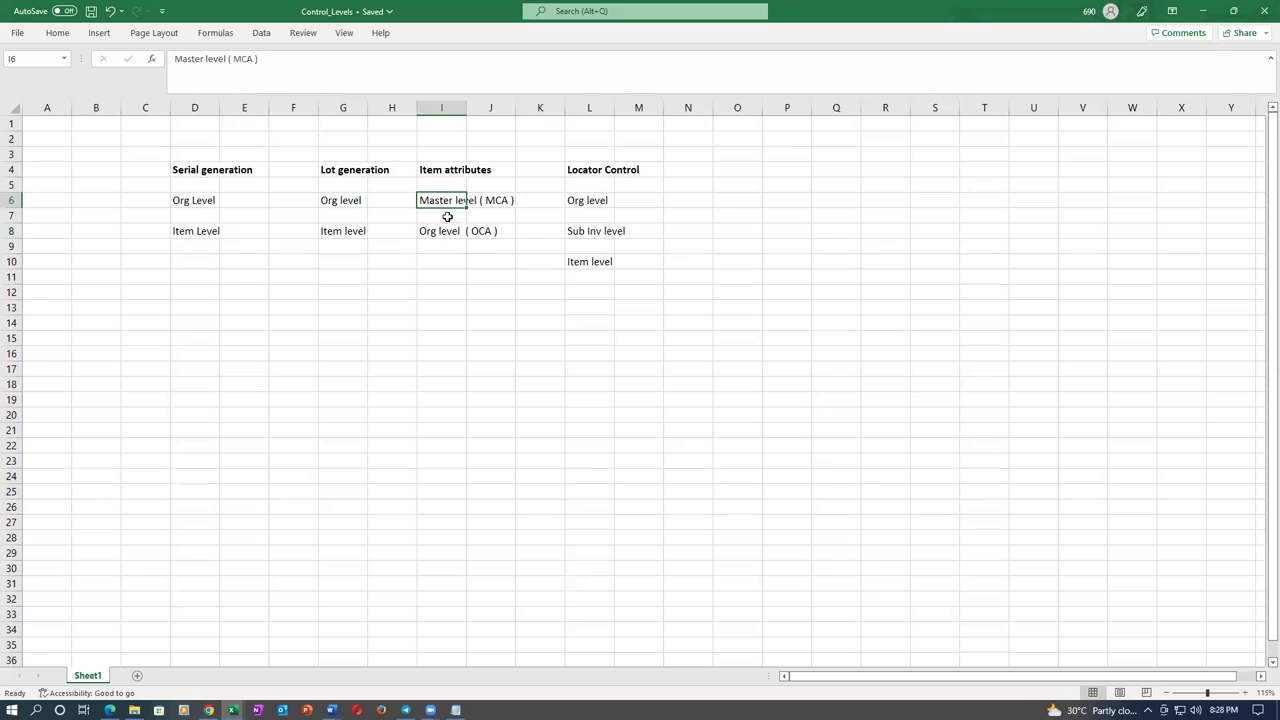
click(435, 231)
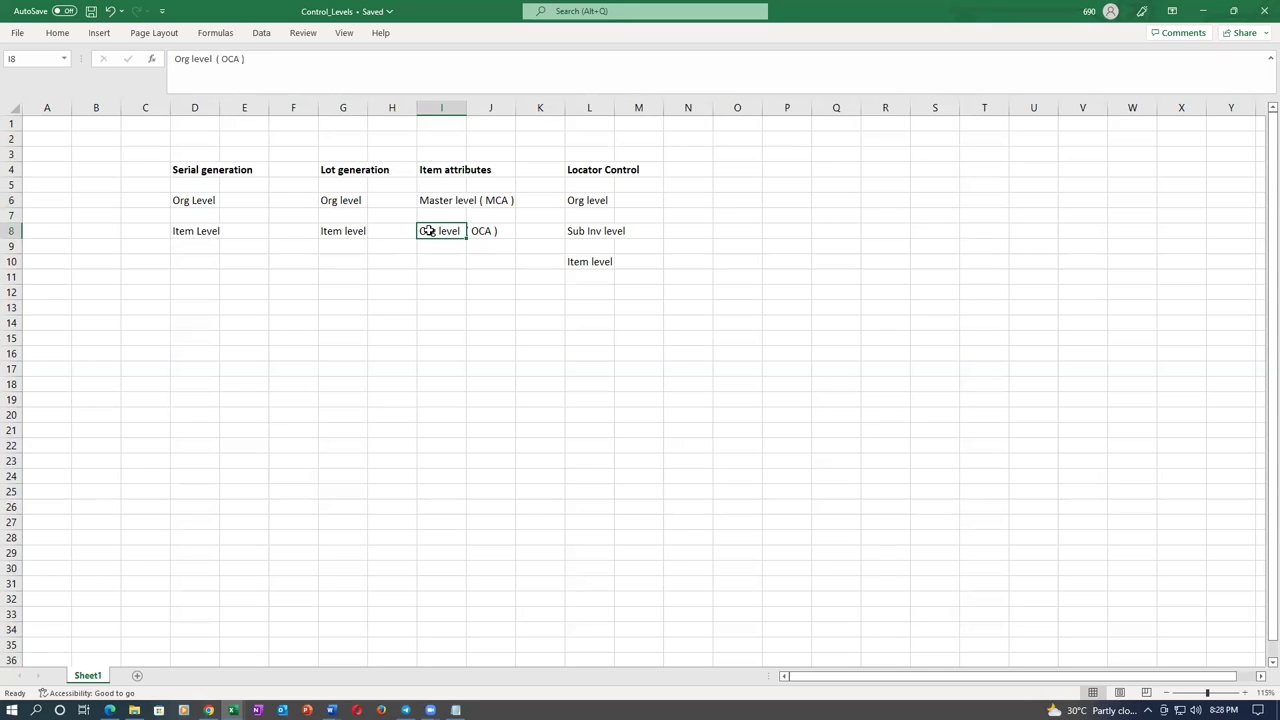
drag(430, 231, 508, 231)
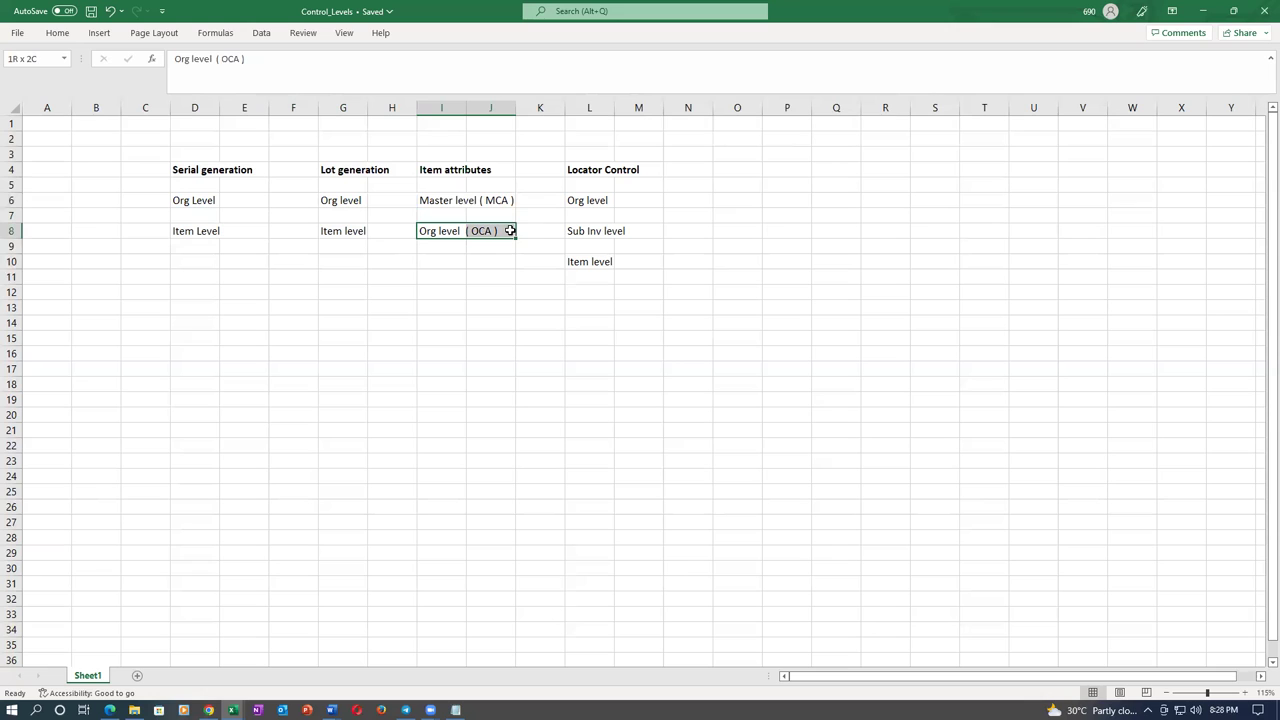
click(497, 271)
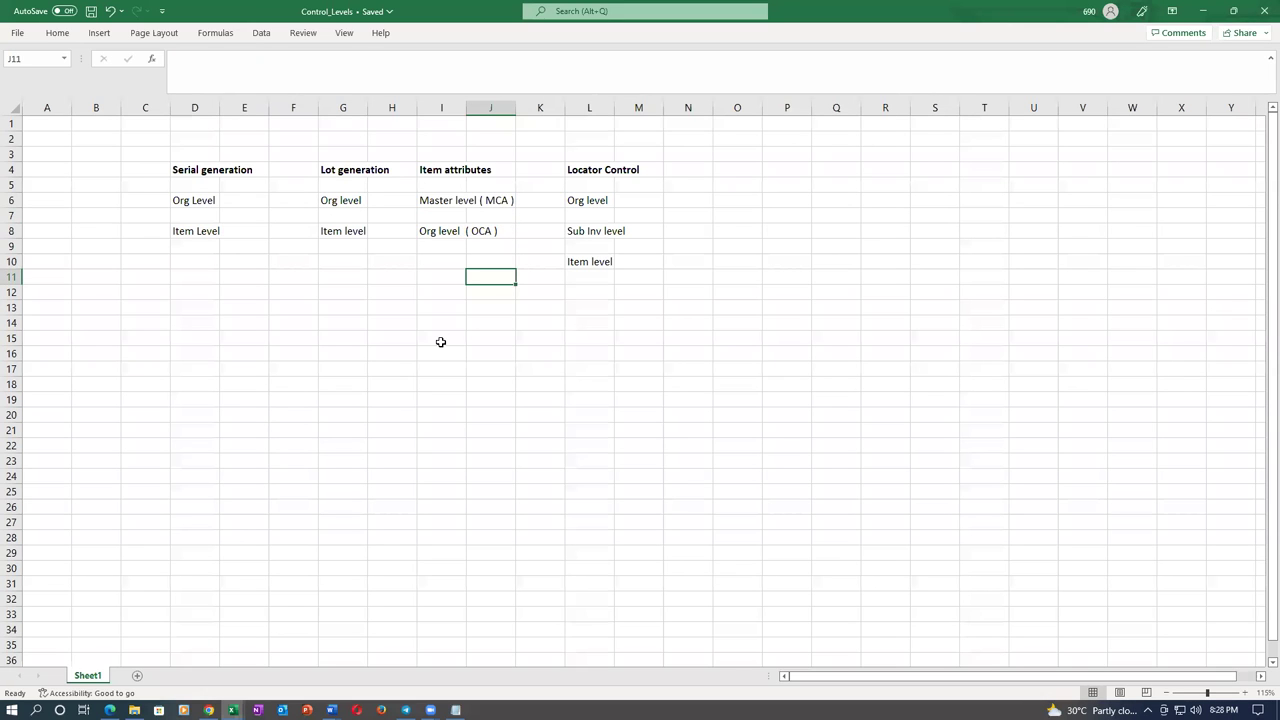
Step: Review the organization, subinventory and item levels listed under Locator Control
click(600, 166)
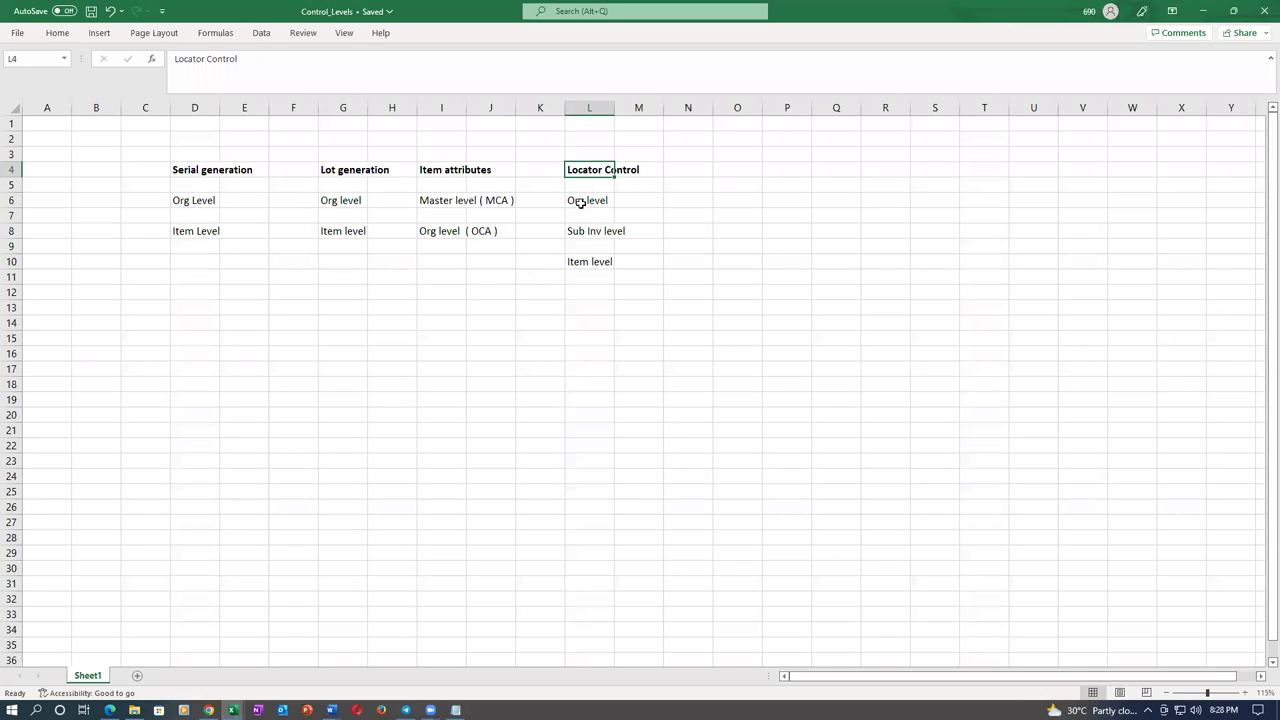
click(584, 201)
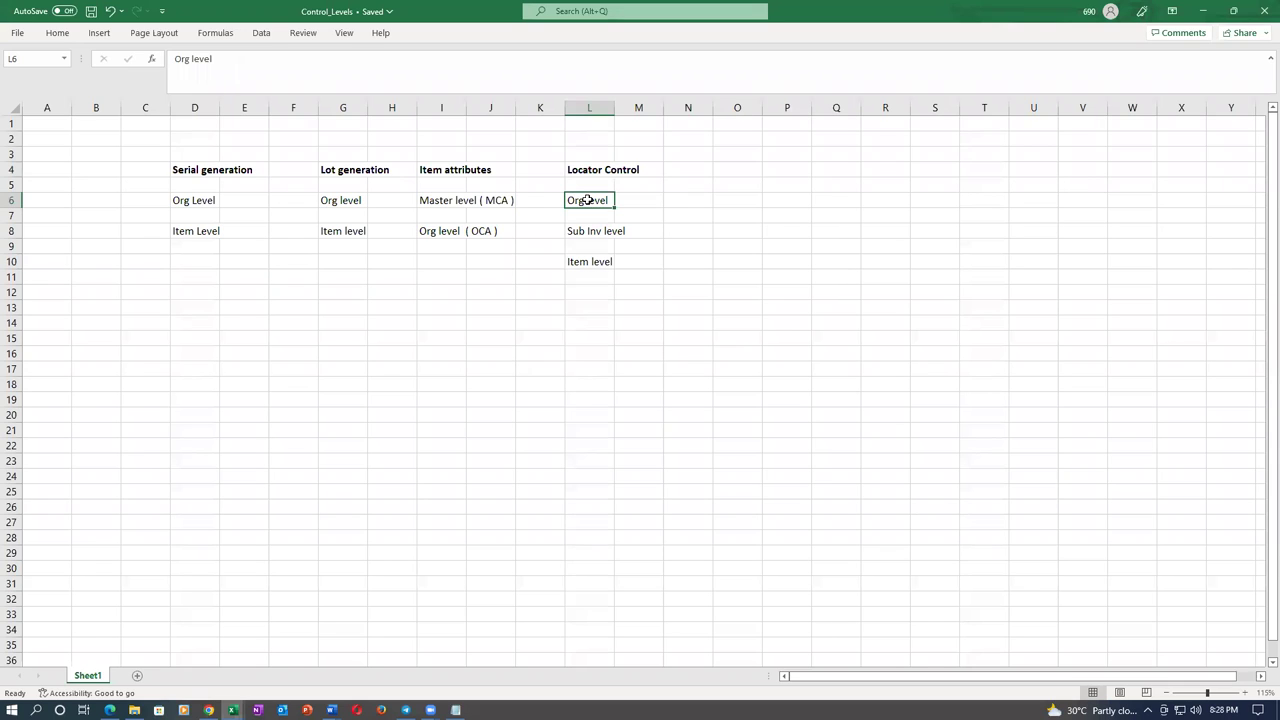
drag(571, 231, 568, 262)
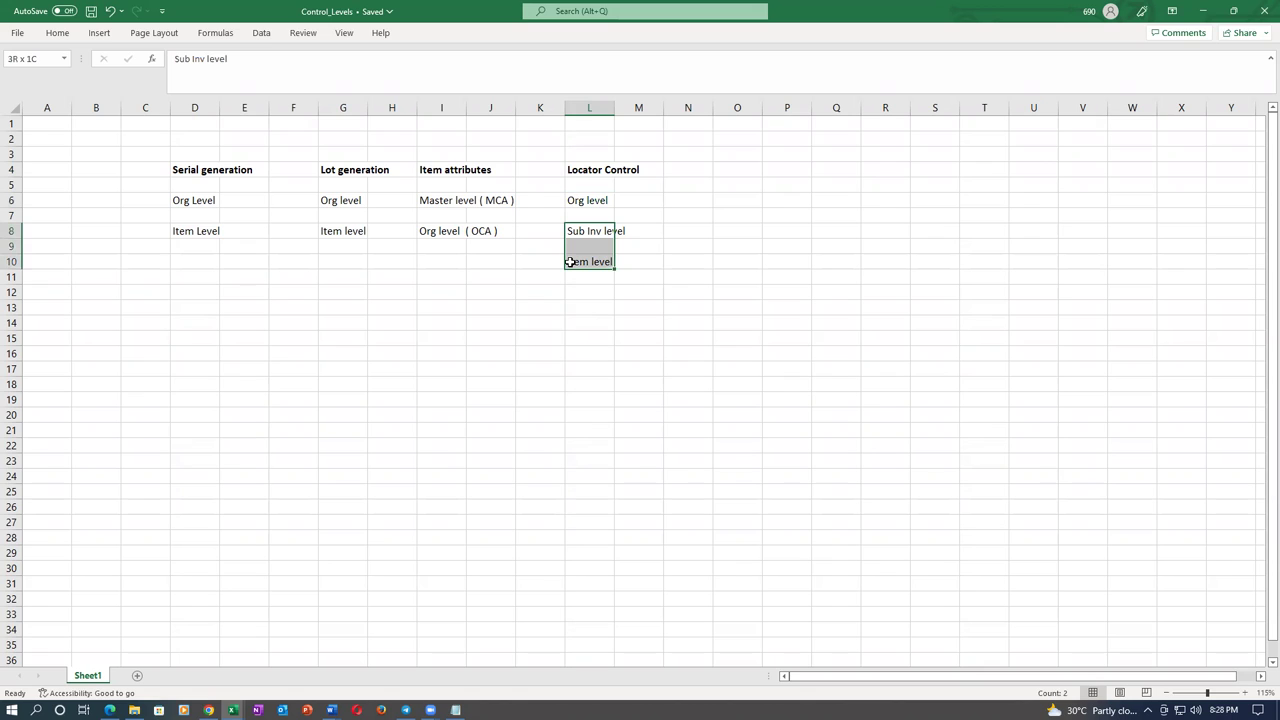
click(597, 200)
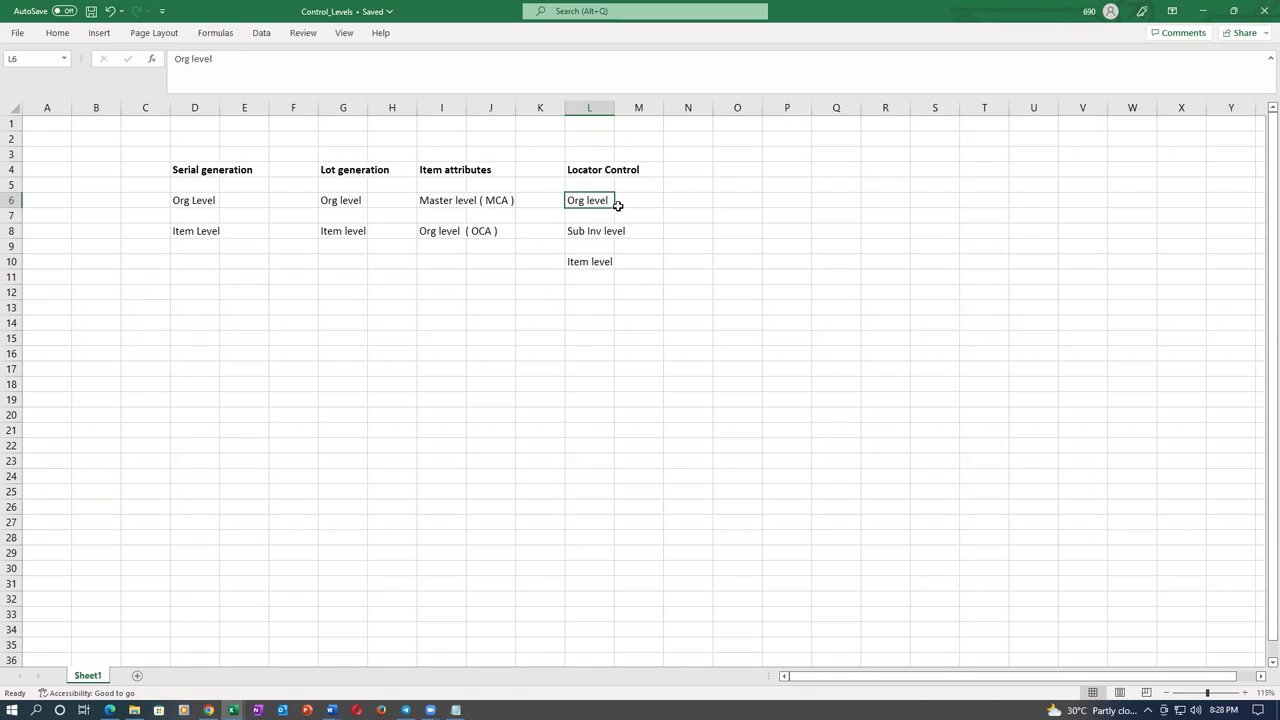
click(572, 231)
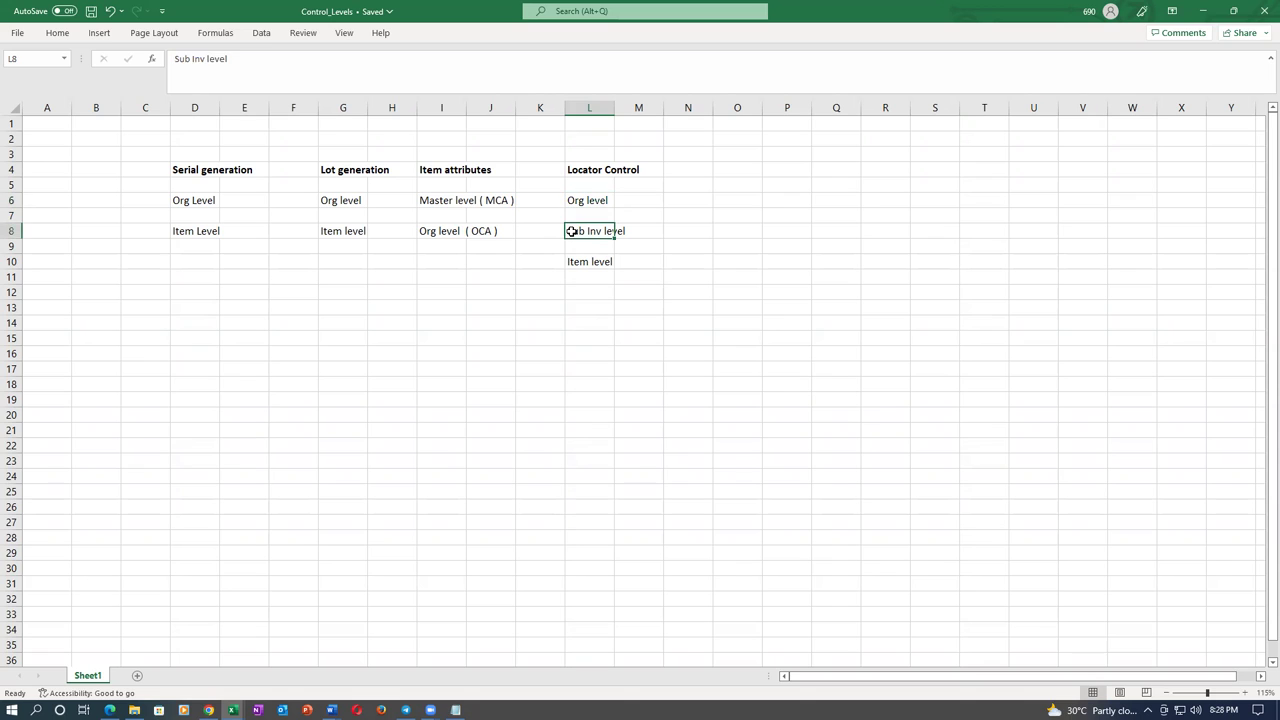
click(586, 262)
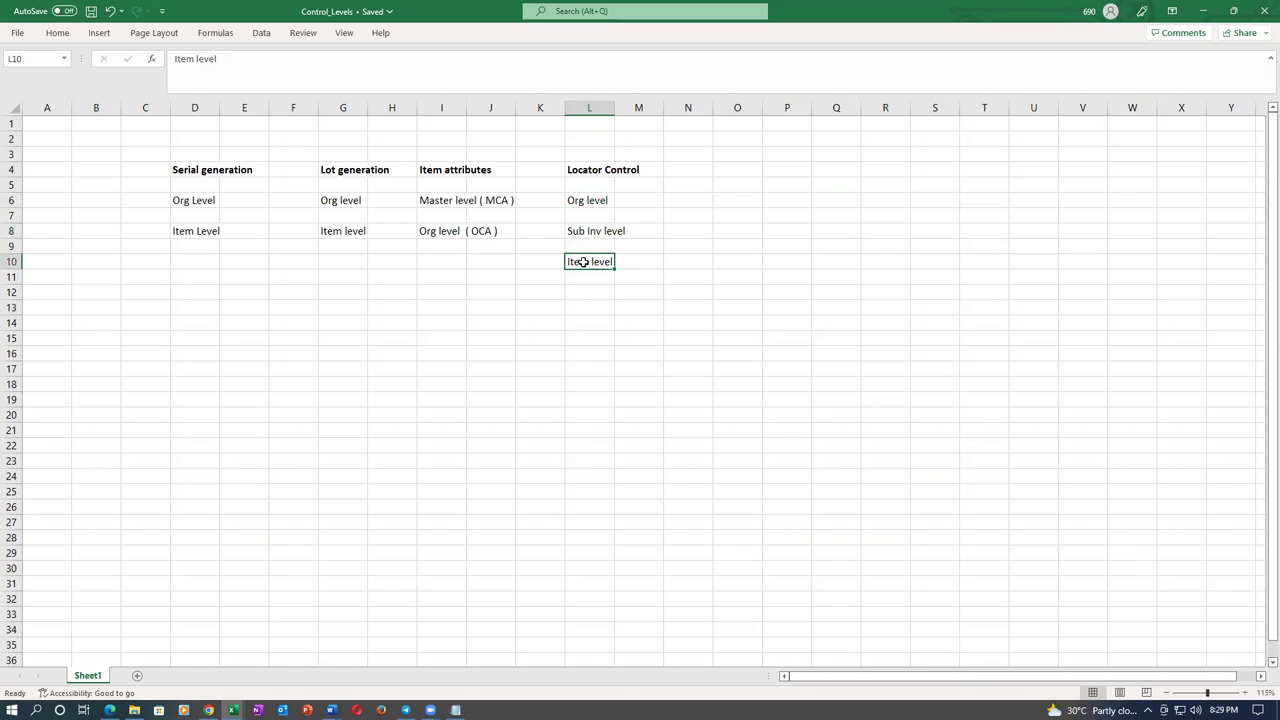
drag(583, 201, 580, 264)
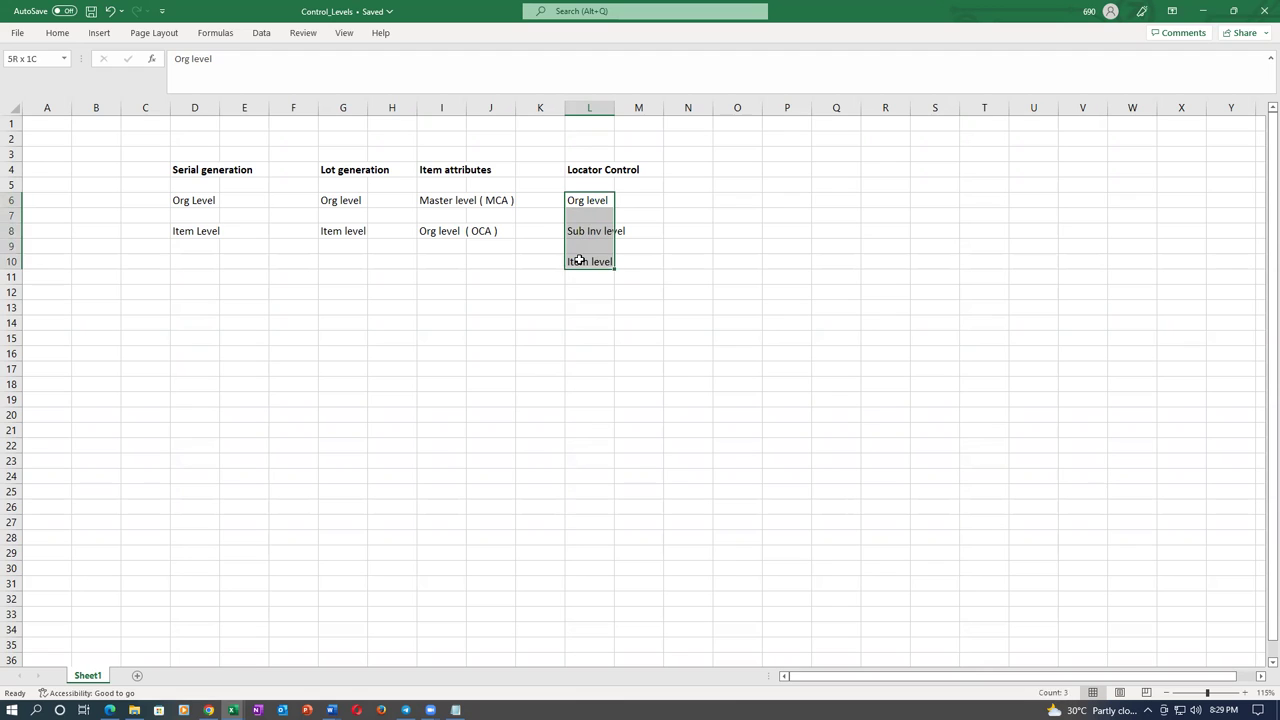
click(580, 355)
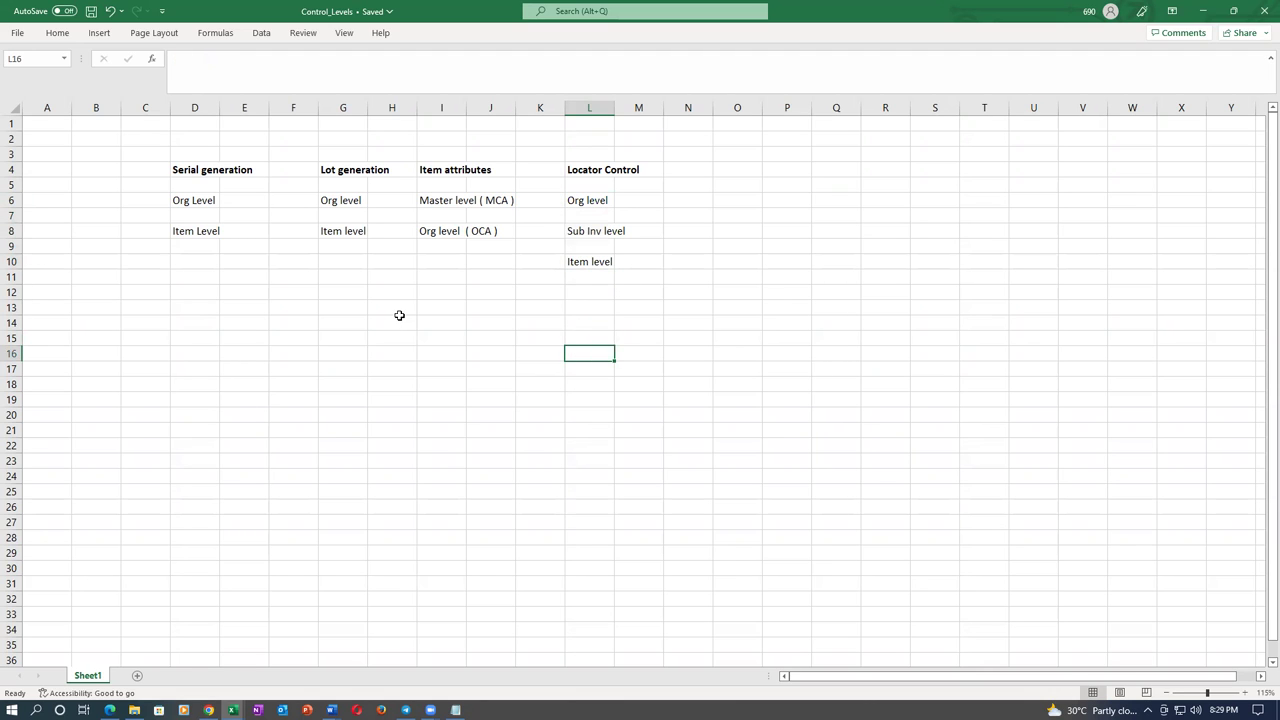